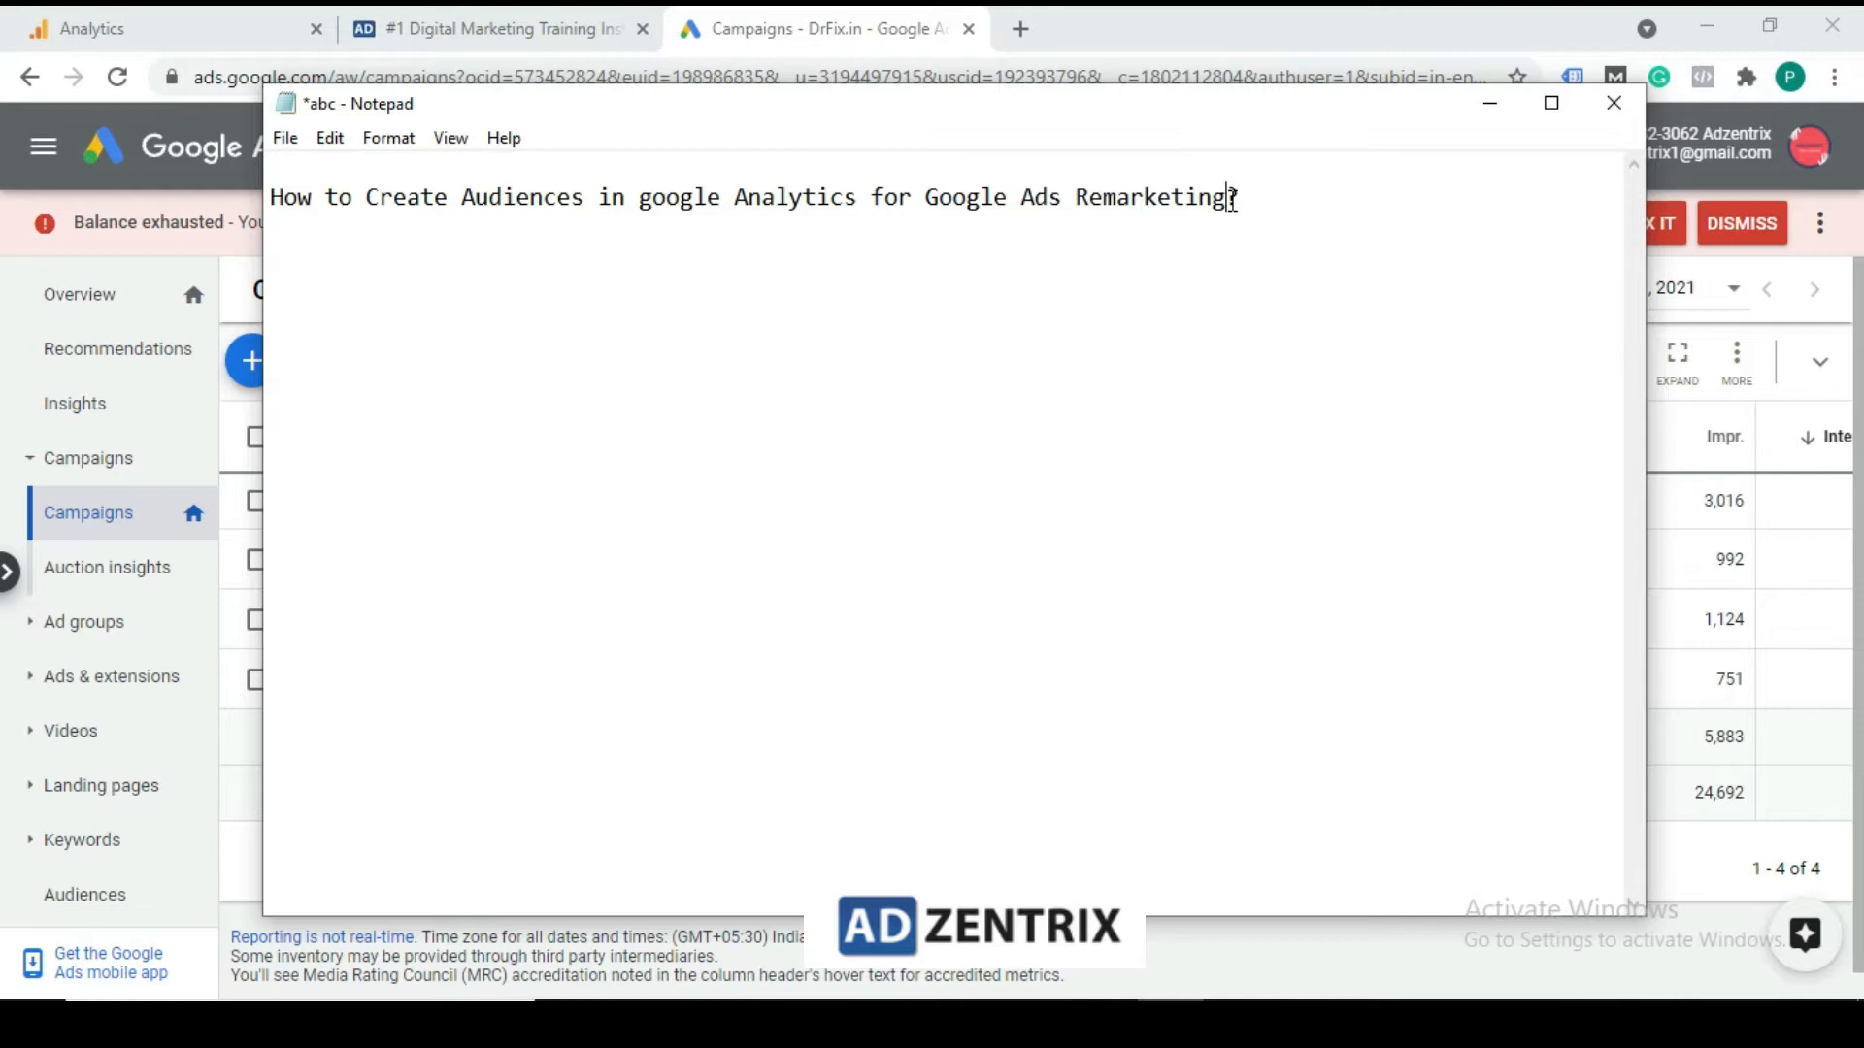
{"action": "left_click", "coordinate": [554, 217]}
{"action": "left_click", "coordinate": [771, 307]}
{"action": "left_click", "coordinate": [1294, 200]}
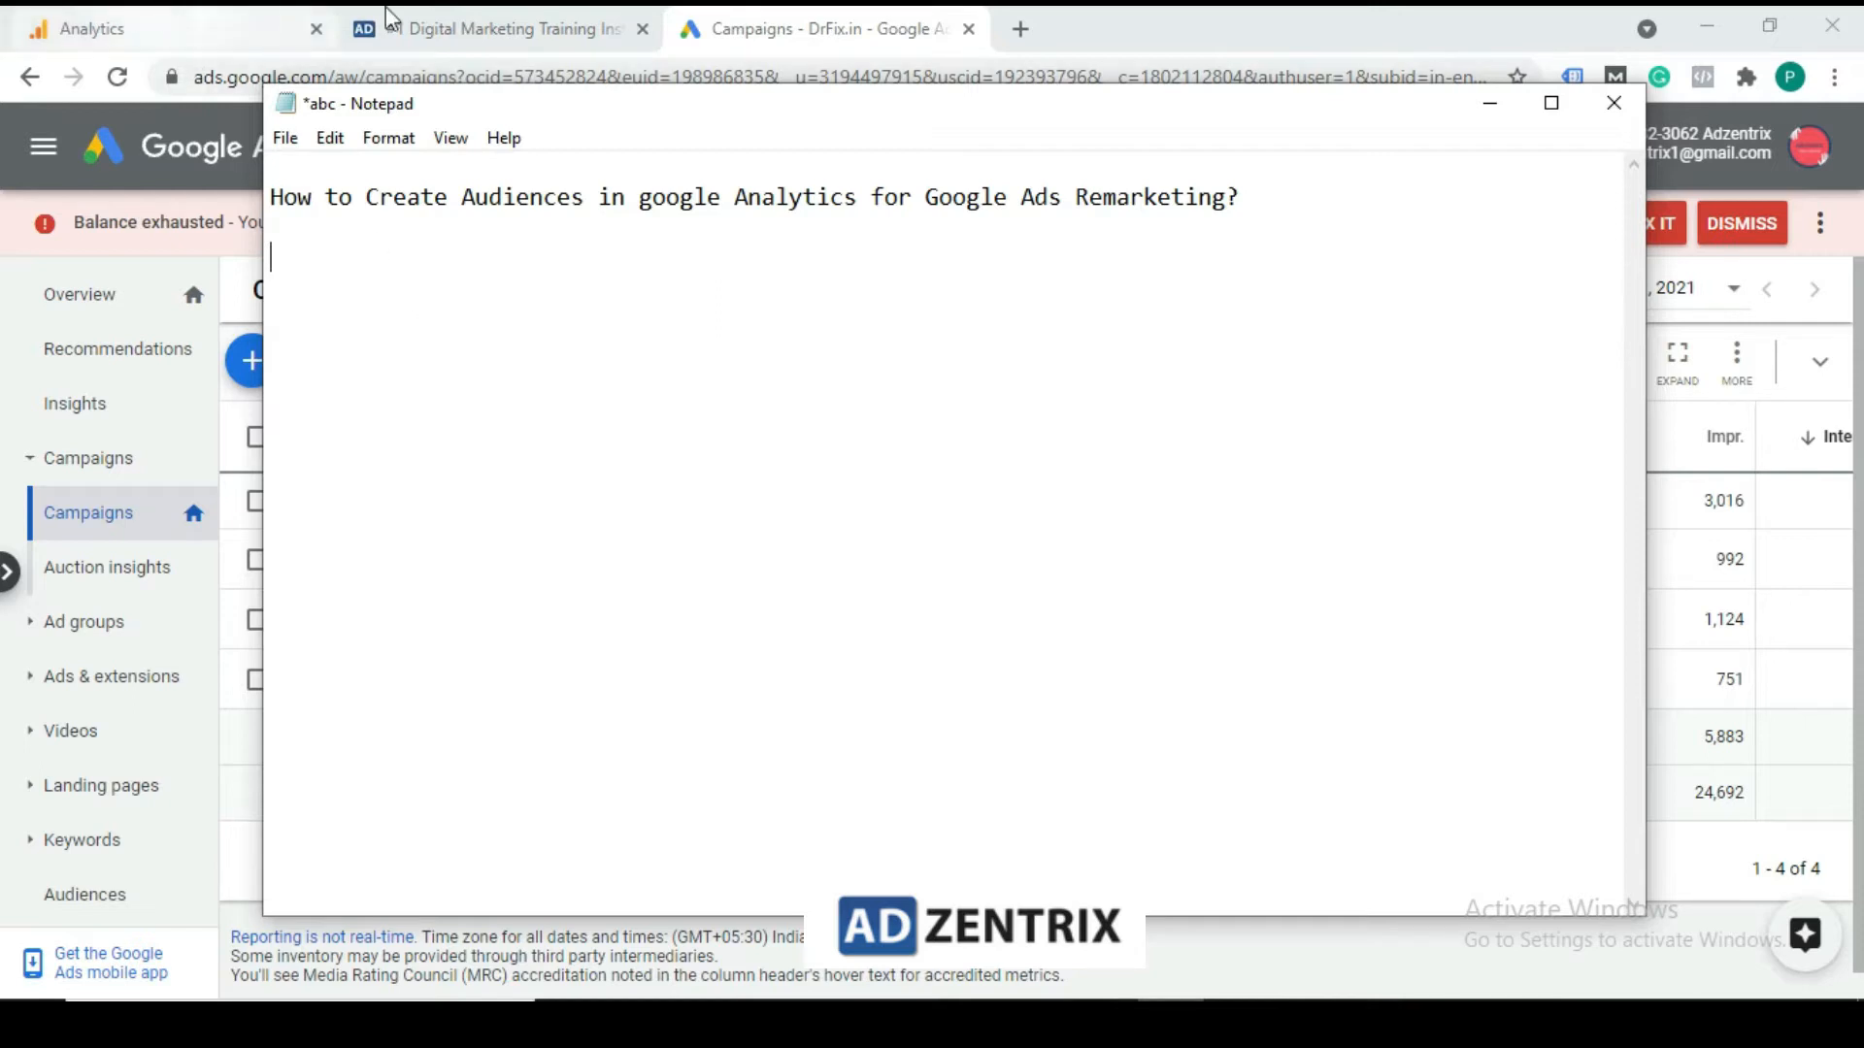
Switch to Google Analytics and start a new Google Ads link group in the property's admin settings
{"action": "left_click", "coordinate": [622, 22]}
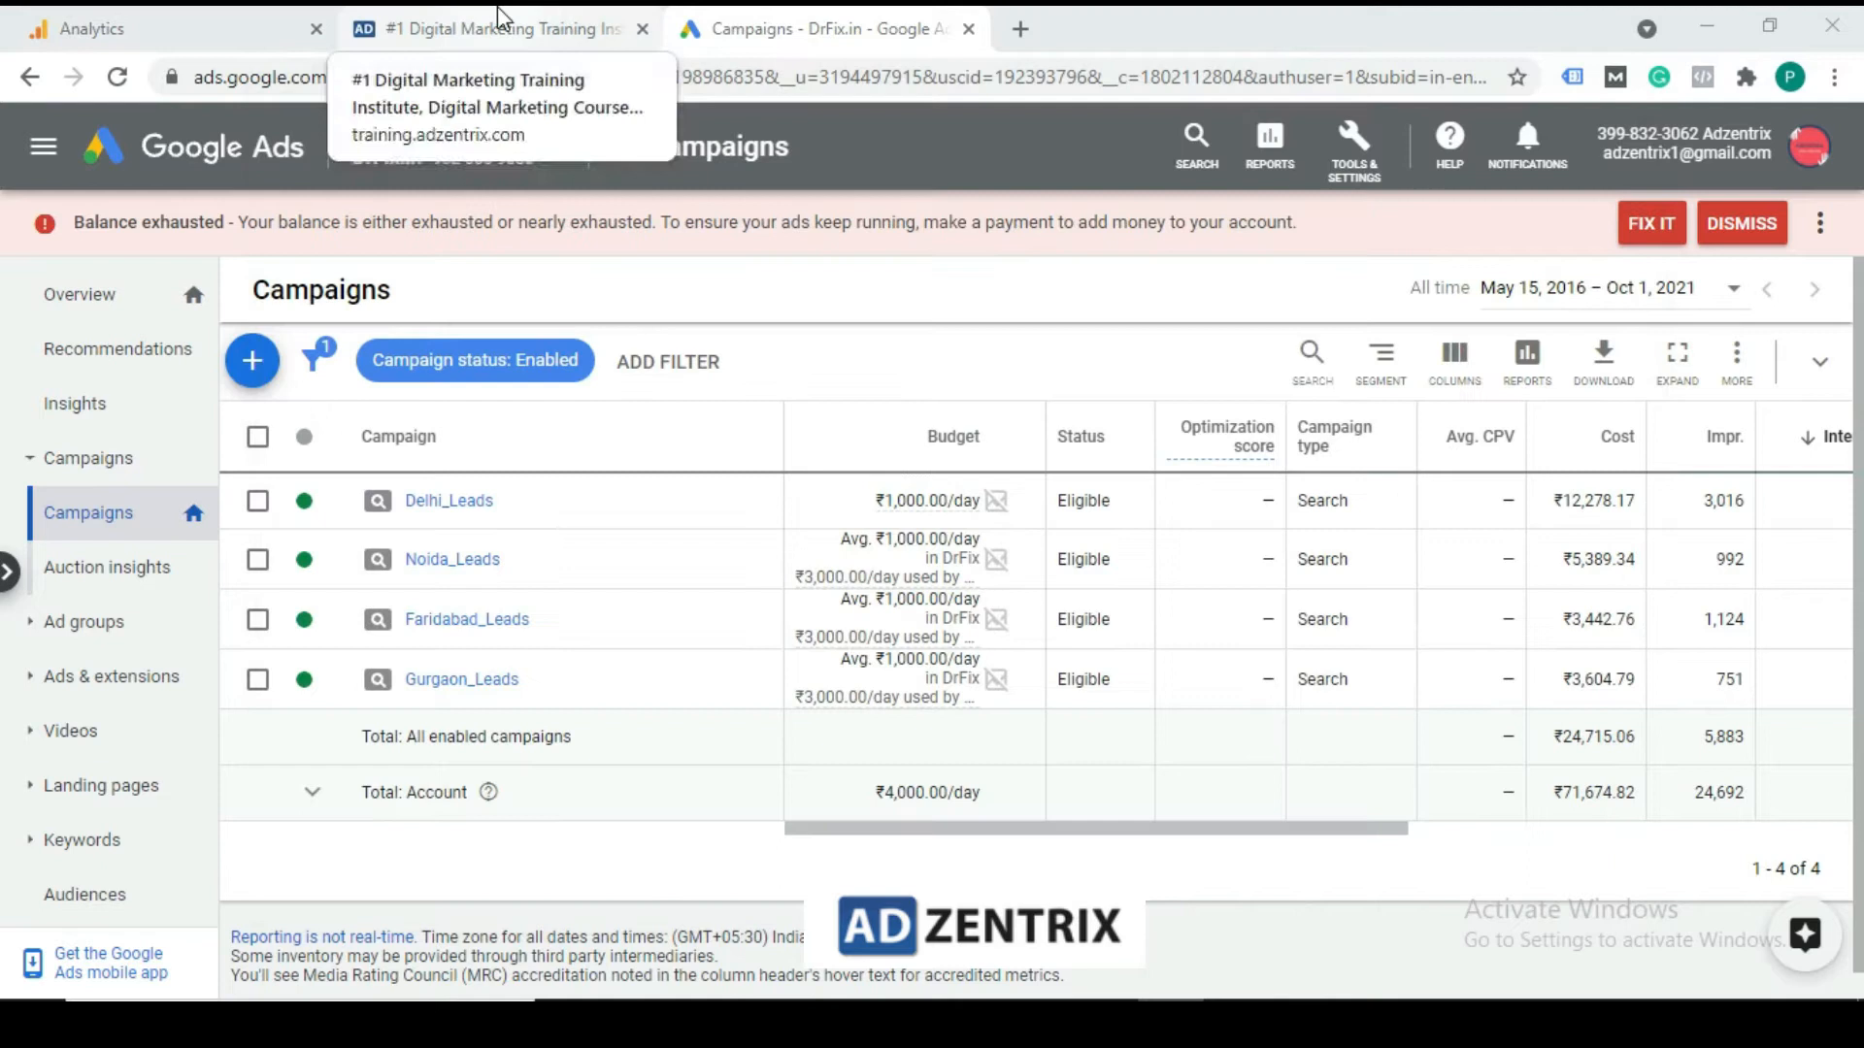
{"action": "left_click", "coordinate": [174, 29]}
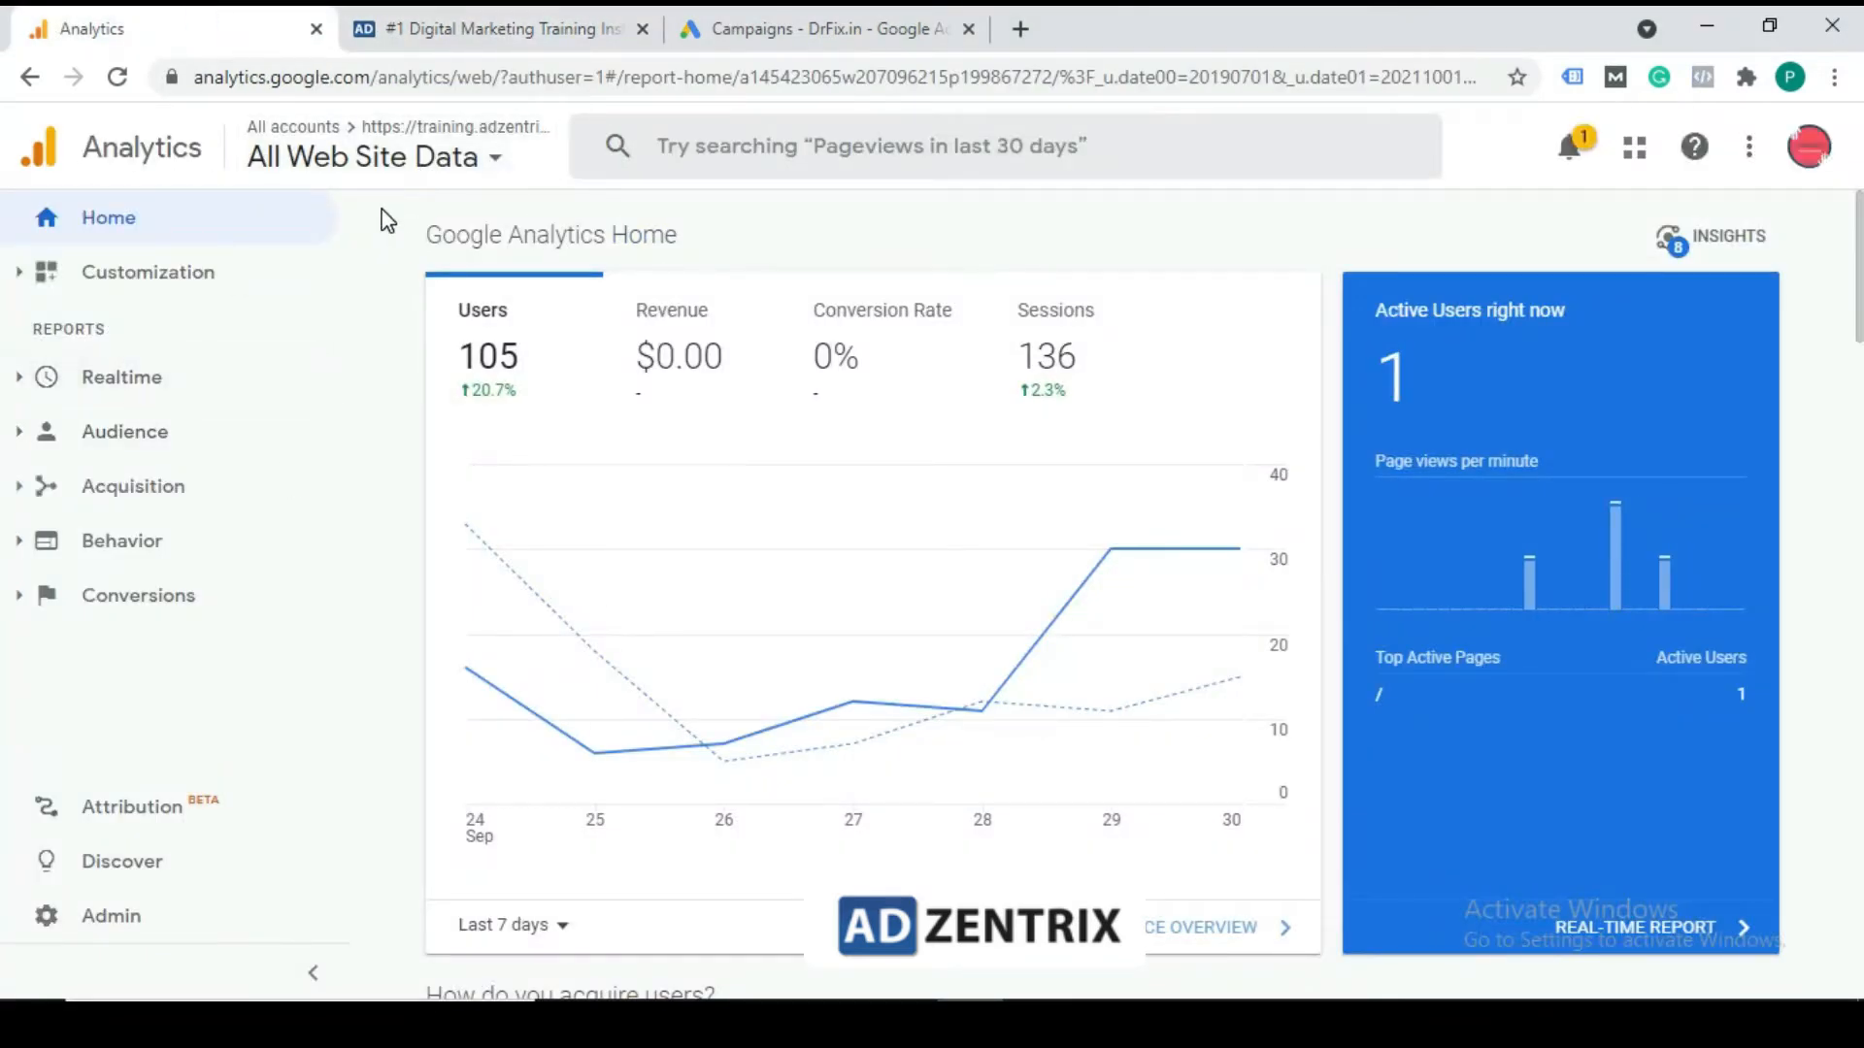
{"action": "left_click", "coordinate": [92, 927]}
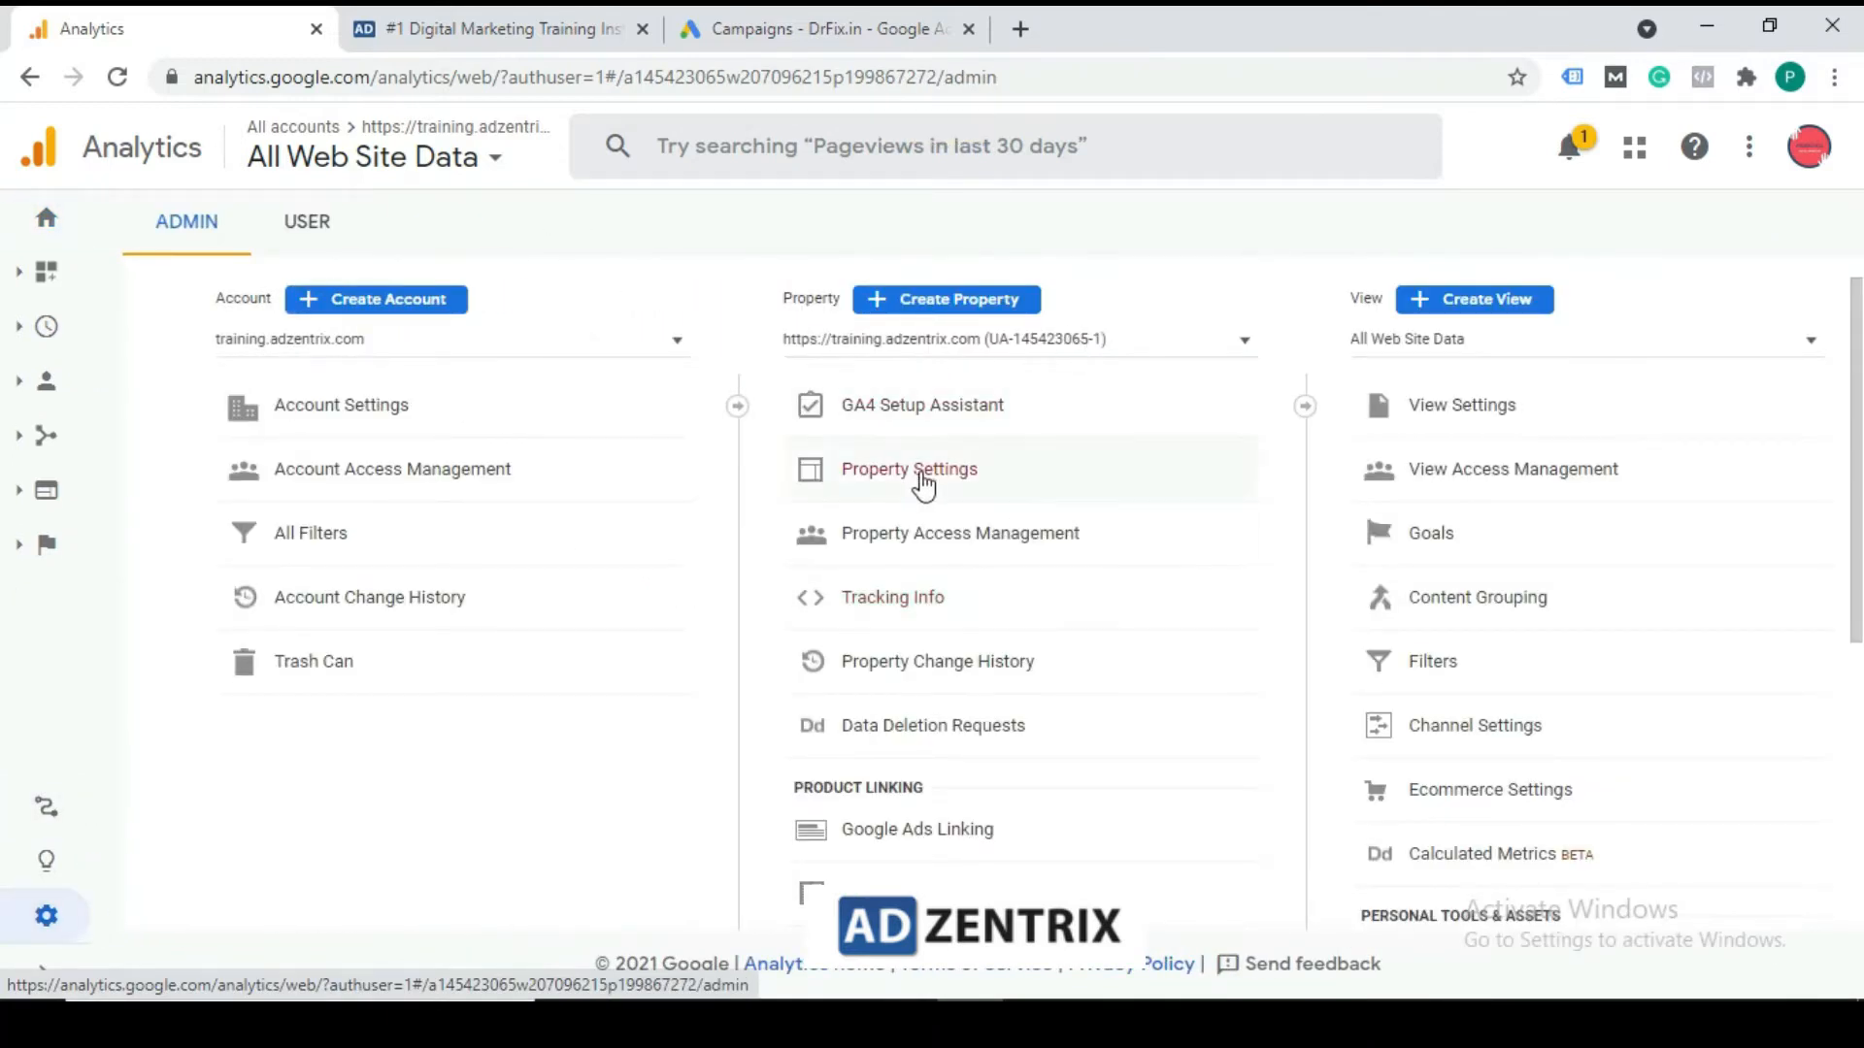
{"action": "scroll", "coordinate": [1019, 626], "scroll_direction": "down", "scroll_amount": 3}
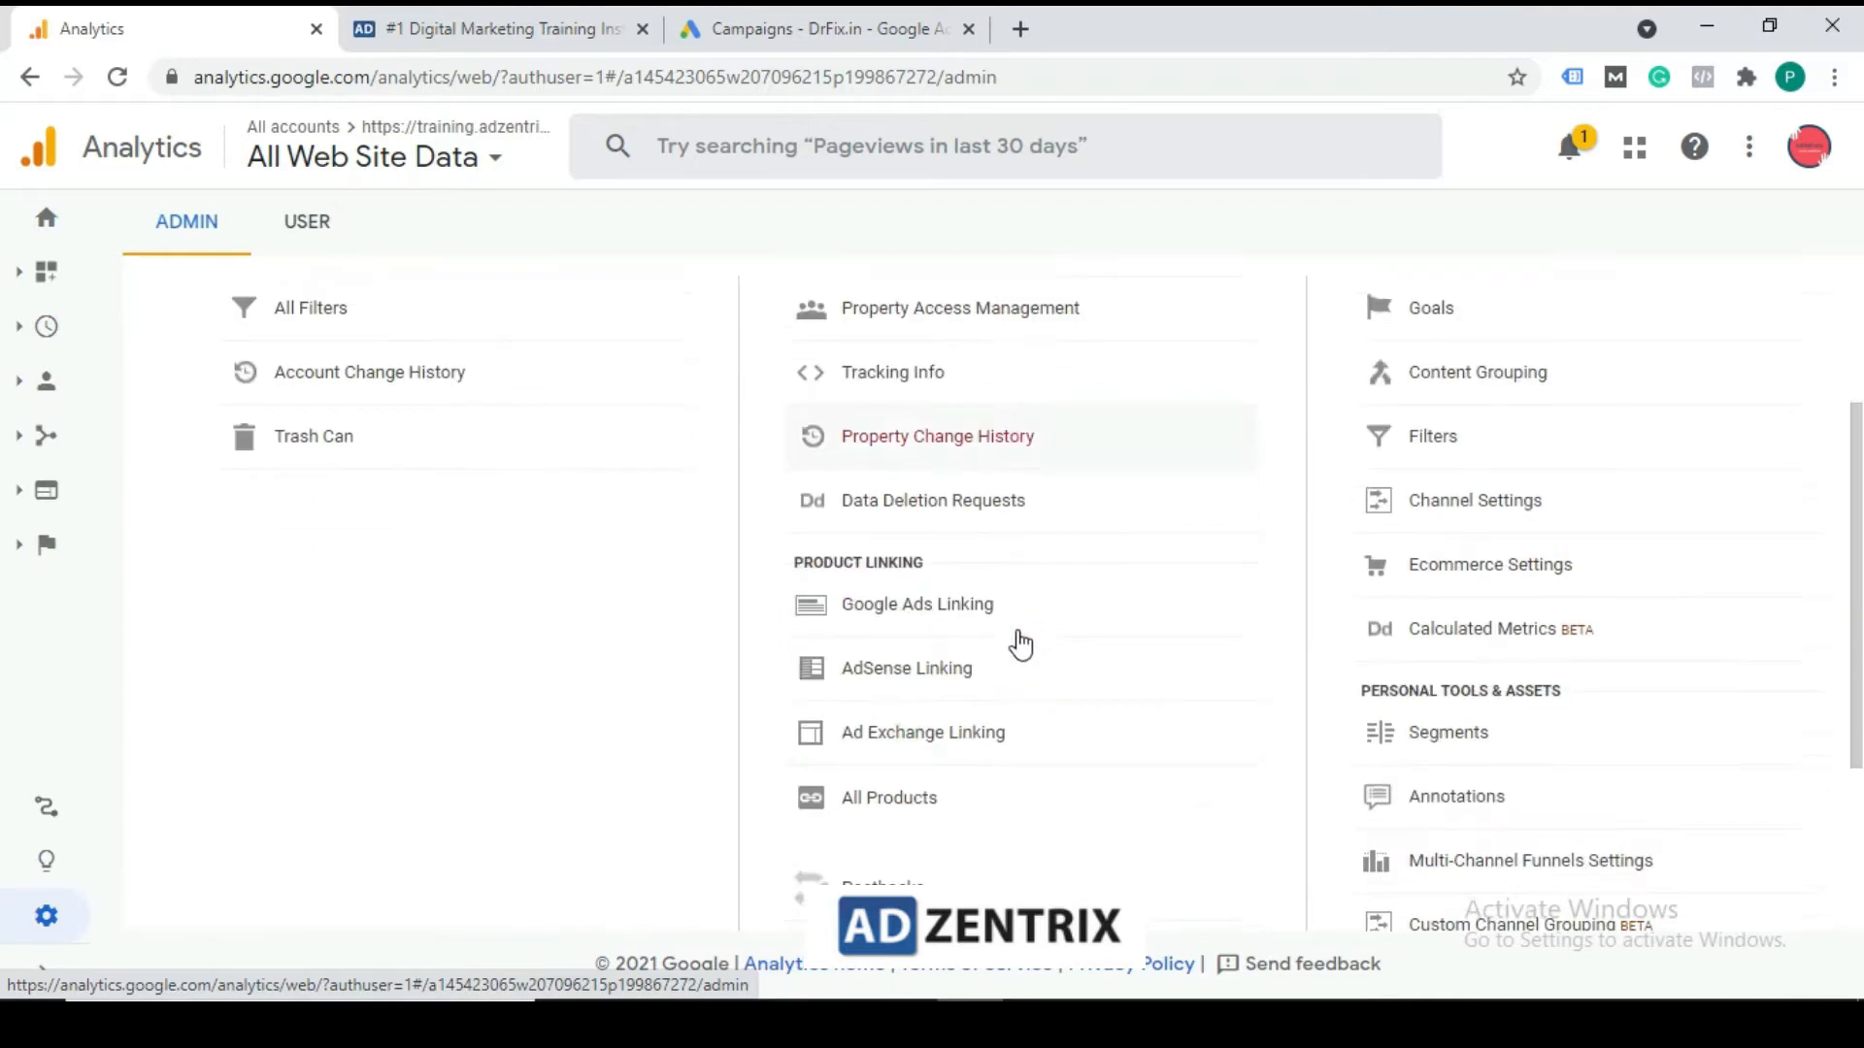
{"action": "left_click", "coordinate": [922, 561]}
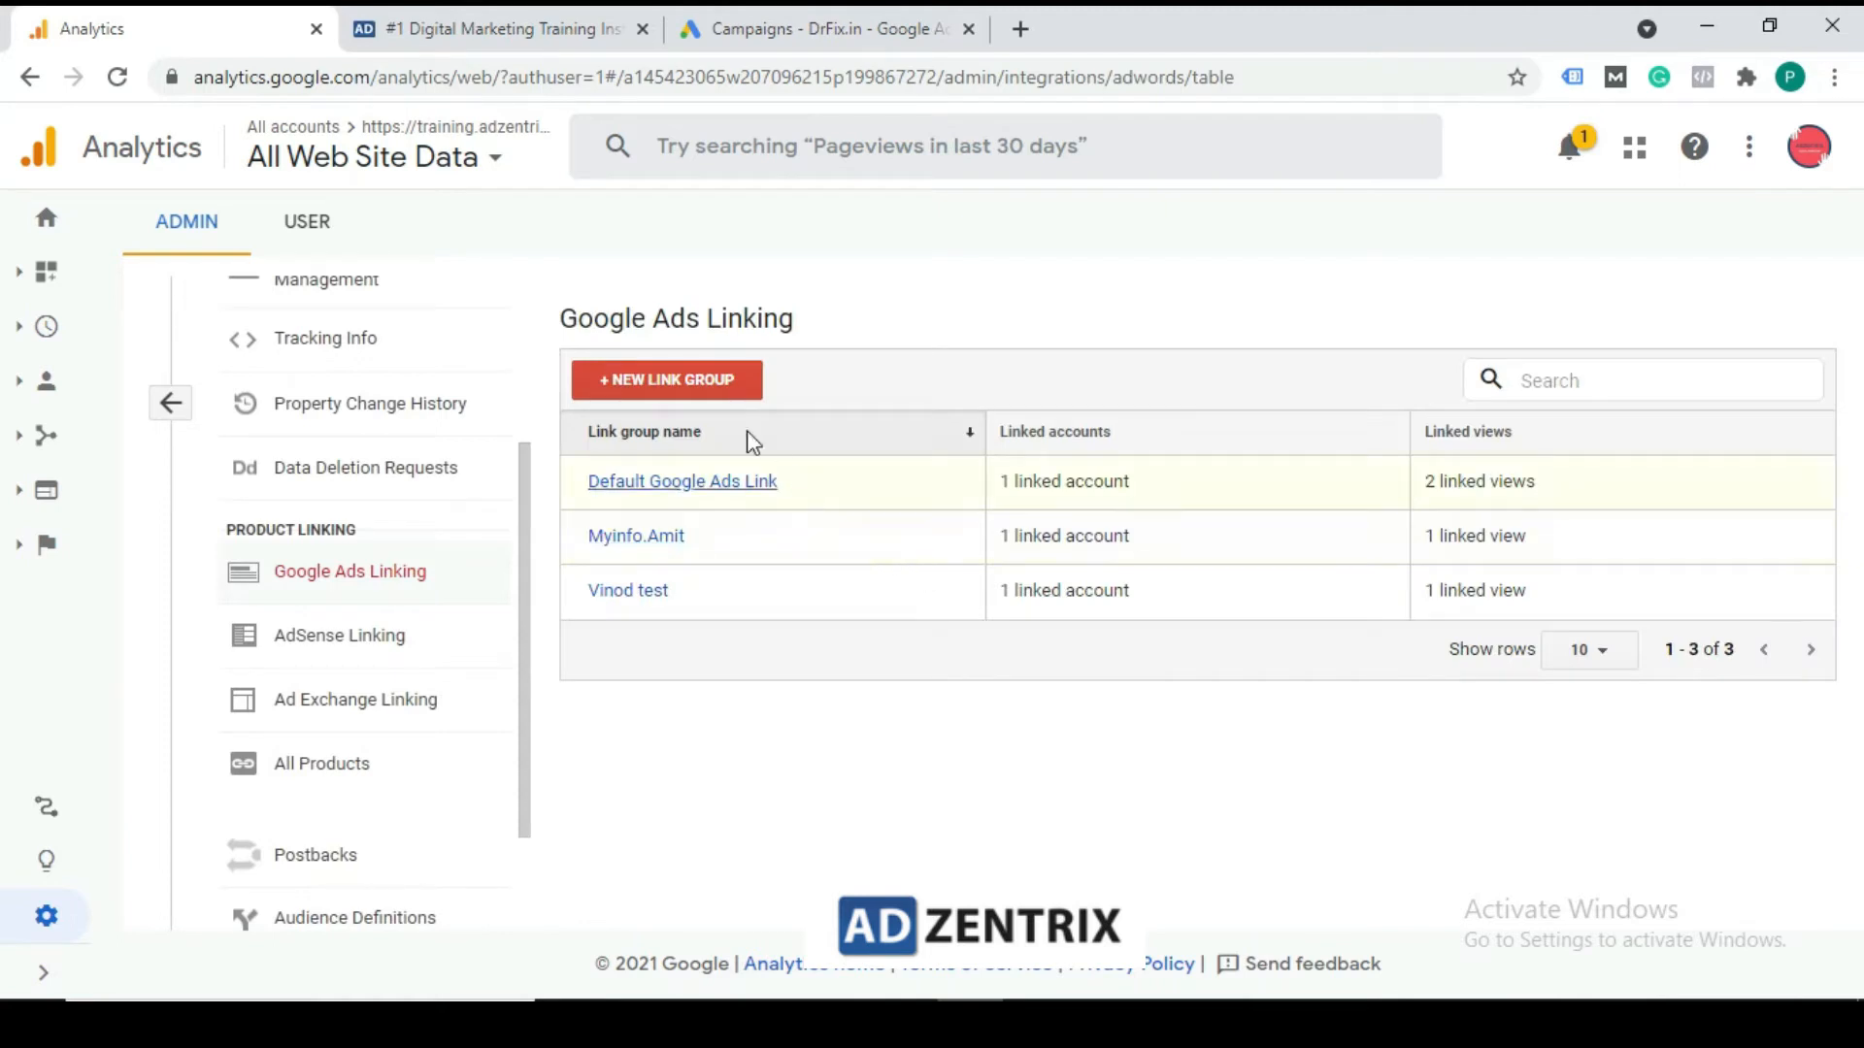
{"action": "left_click", "coordinate": [689, 380]}
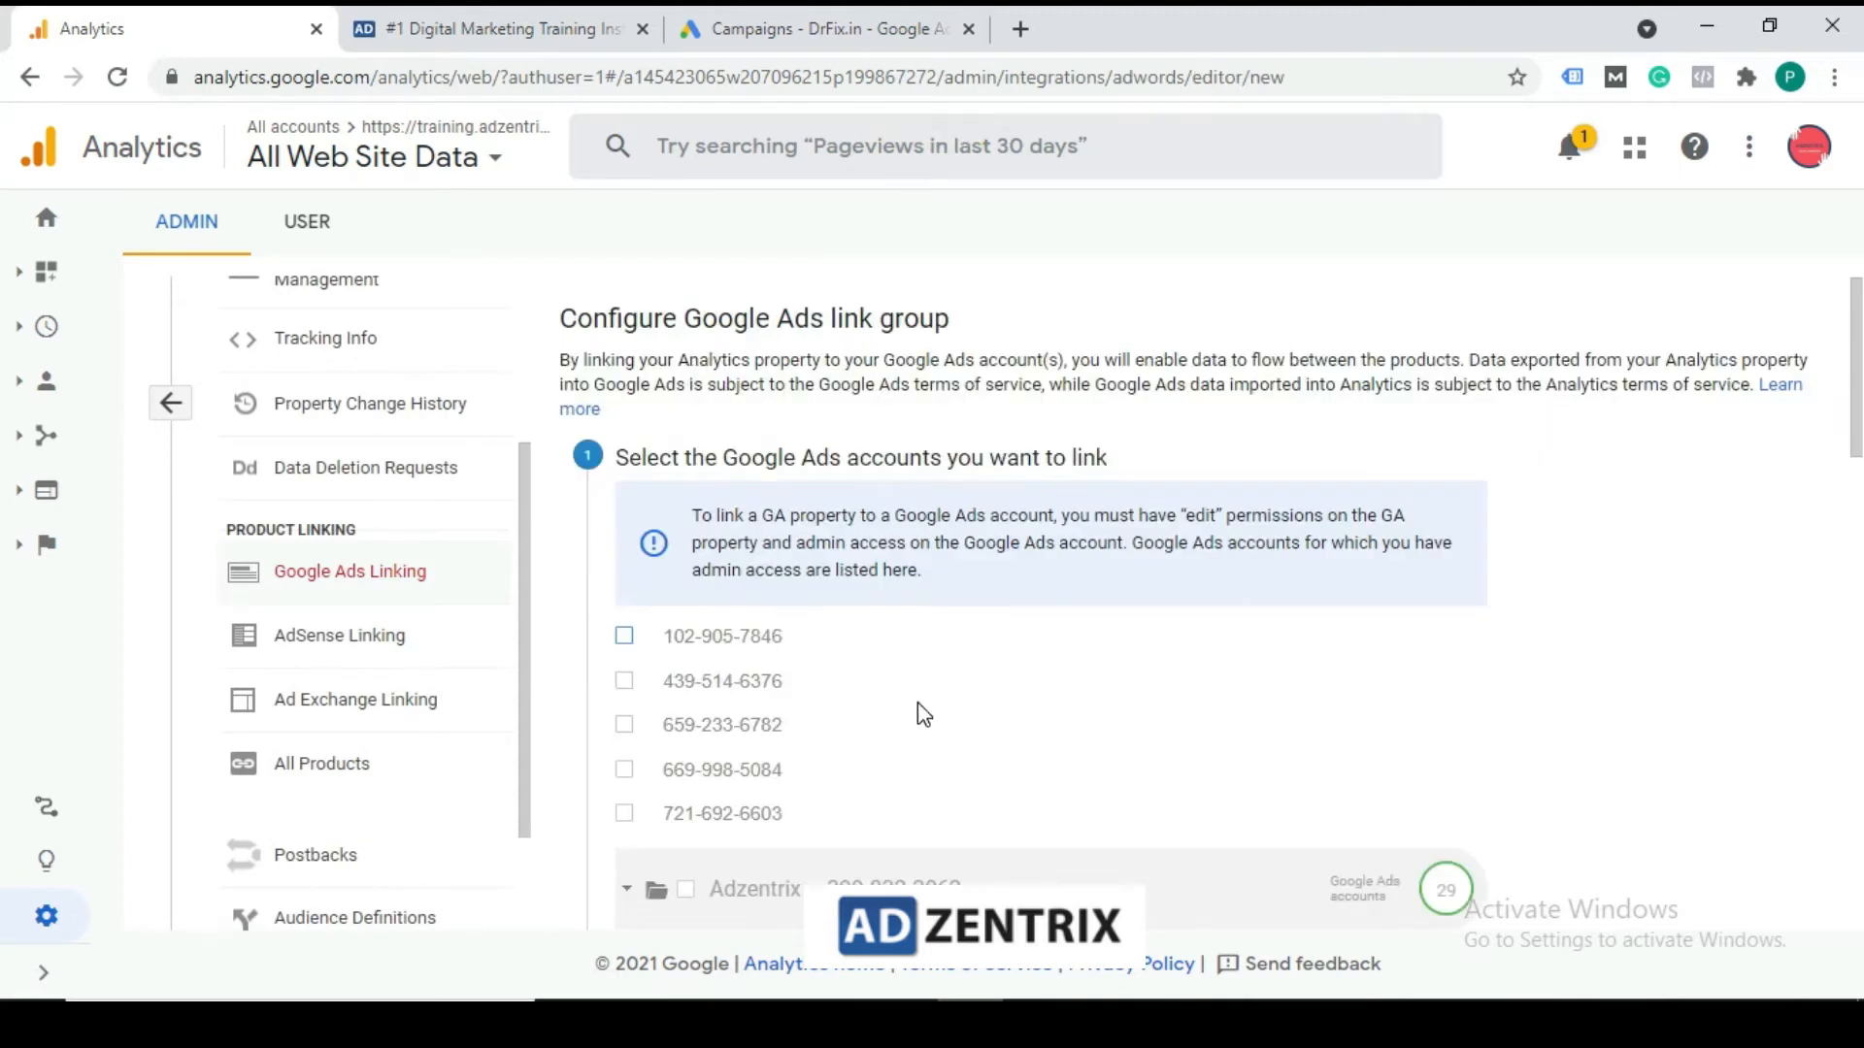
Check the account open in Google Ads, select the matching DrFix.in account for the link group and continue to link configuration
{"action": "left_click", "coordinate": [798, 21]}
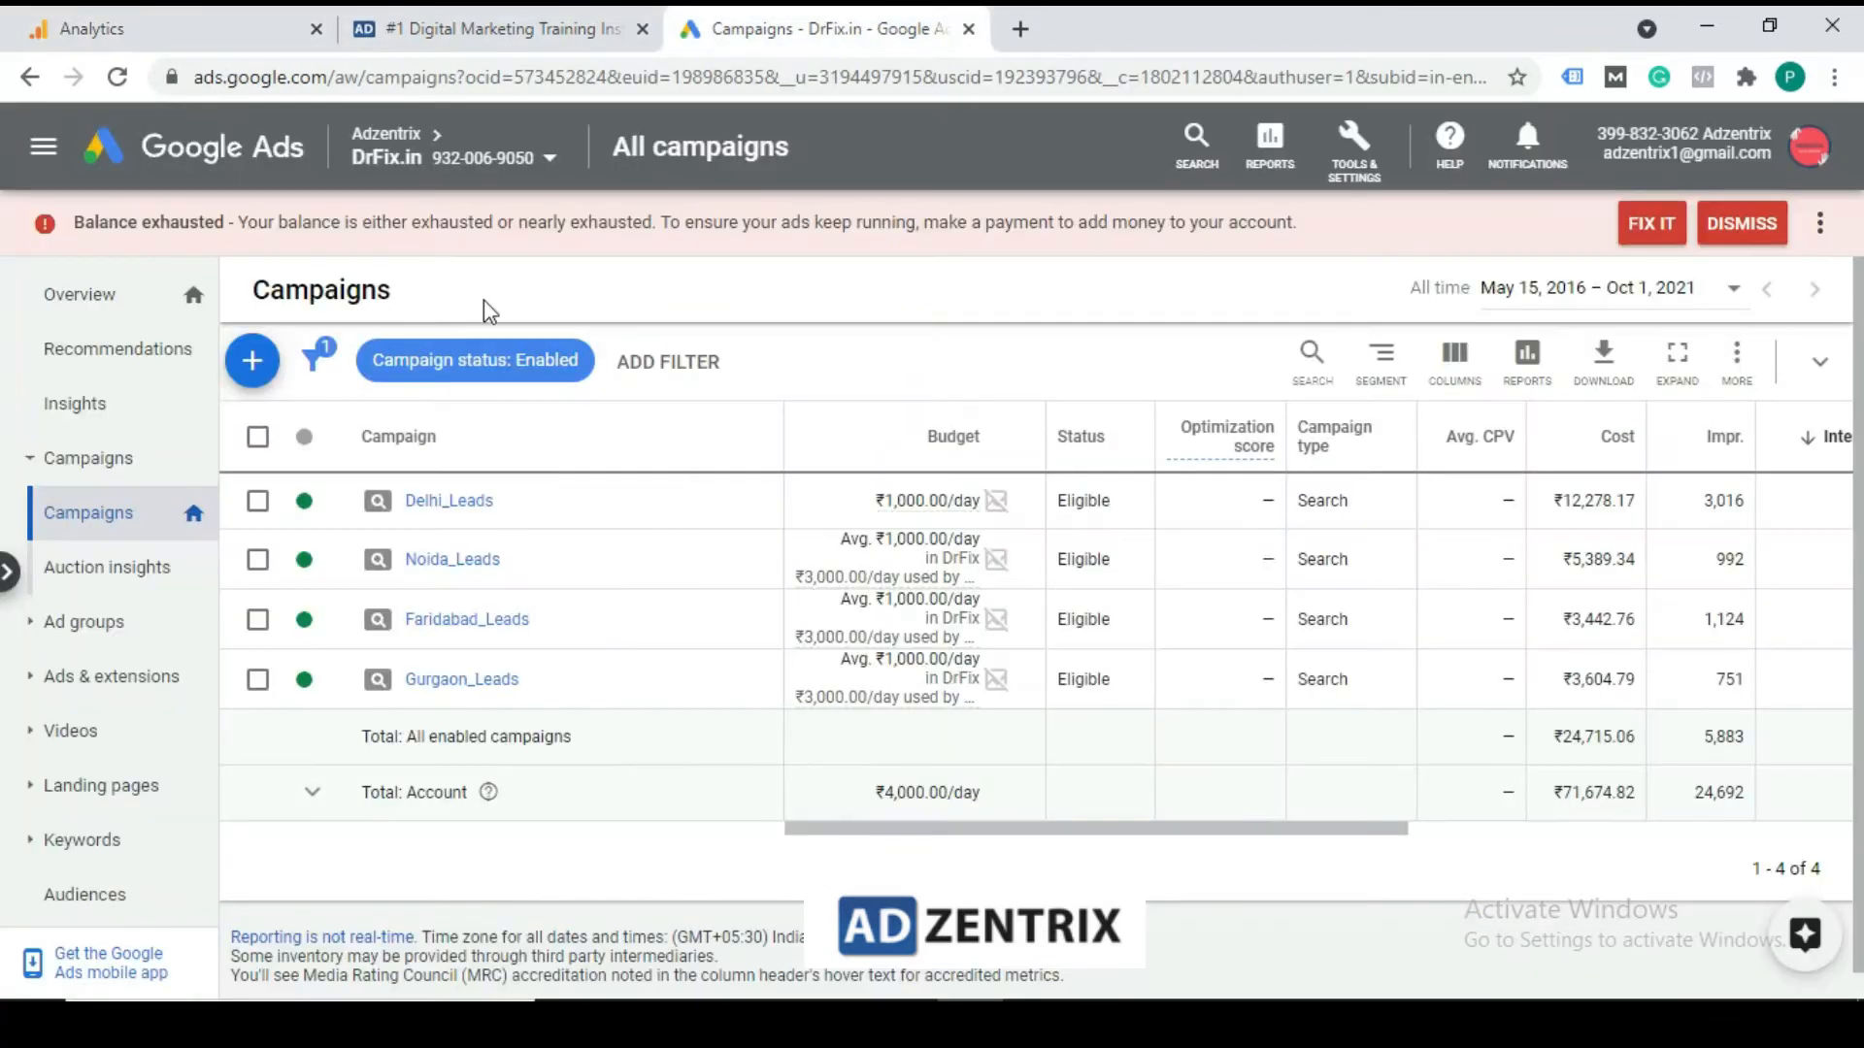
{"action": "left_click", "coordinate": [255, 29]}
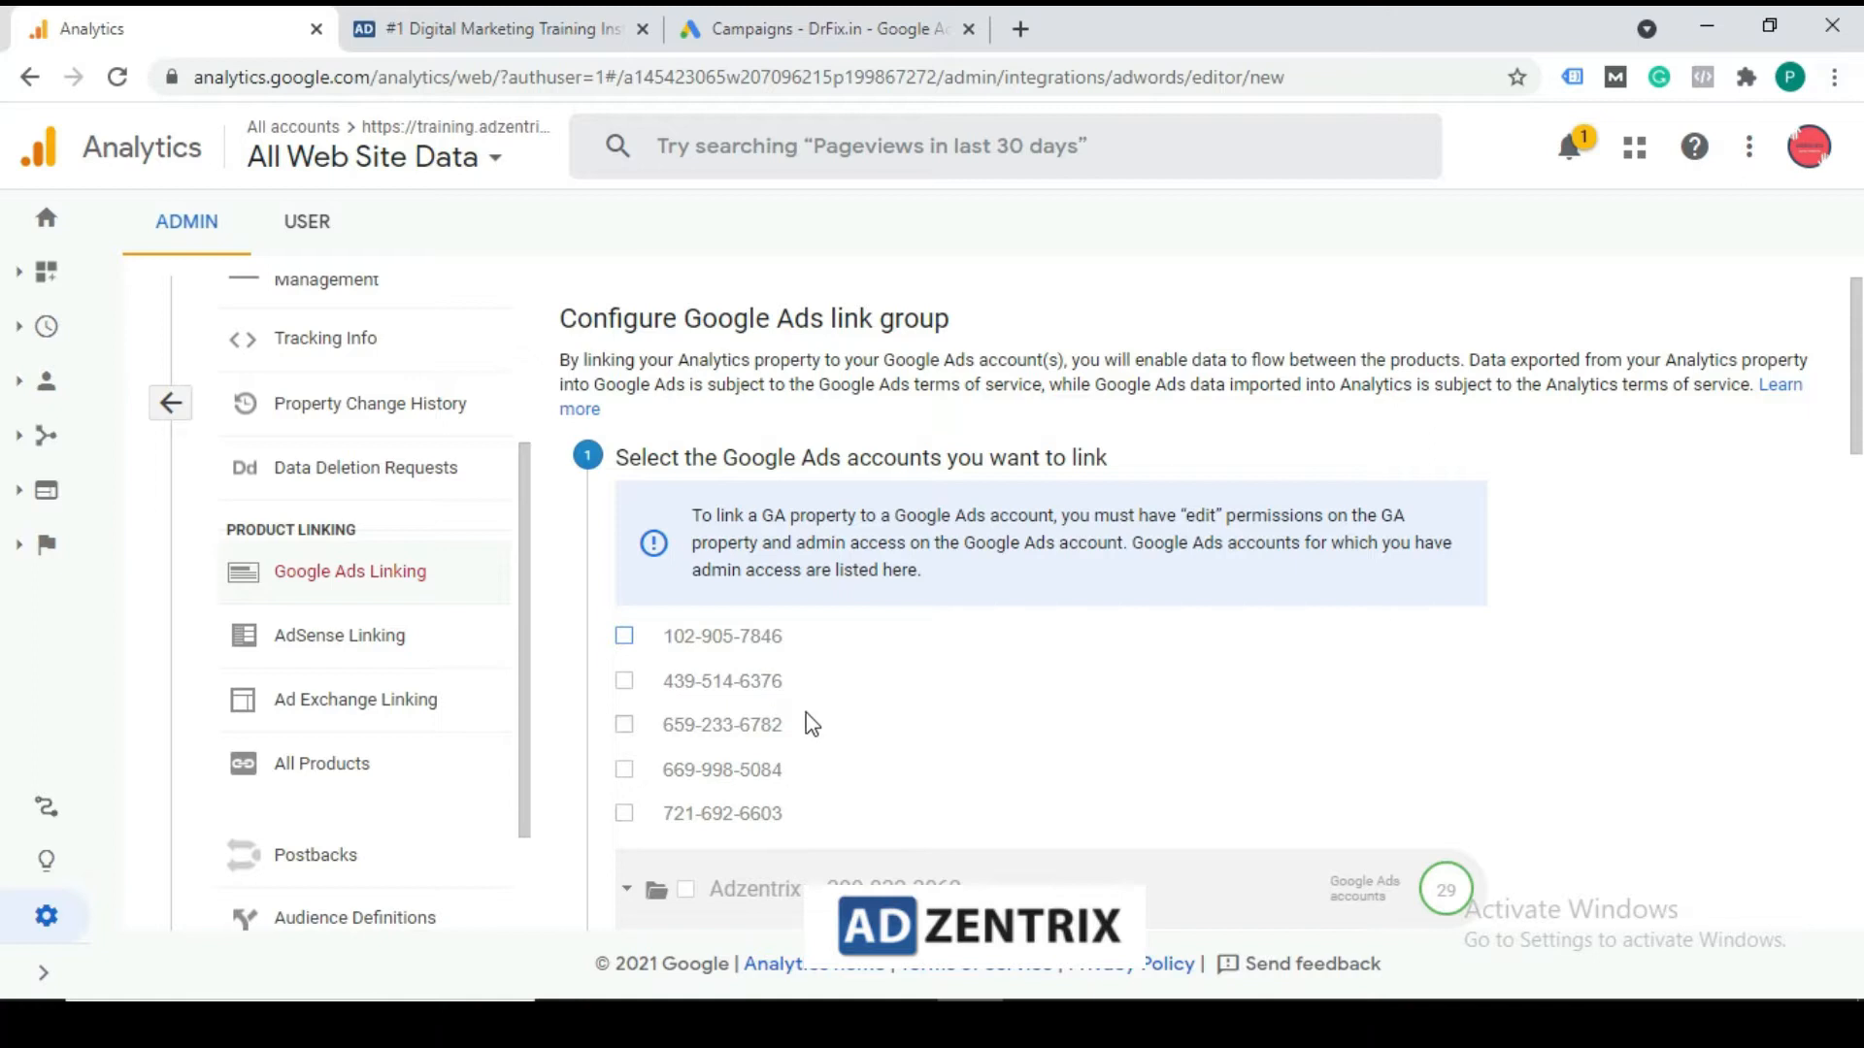
{"action": "scroll", "coordinate": [806, 738], "scroll_direction": "down", "scroll_amount": 2}
{"action": "scroll", "coordinate": [801, 767], "scroll_direction": "down", "scroll_amount": 12}
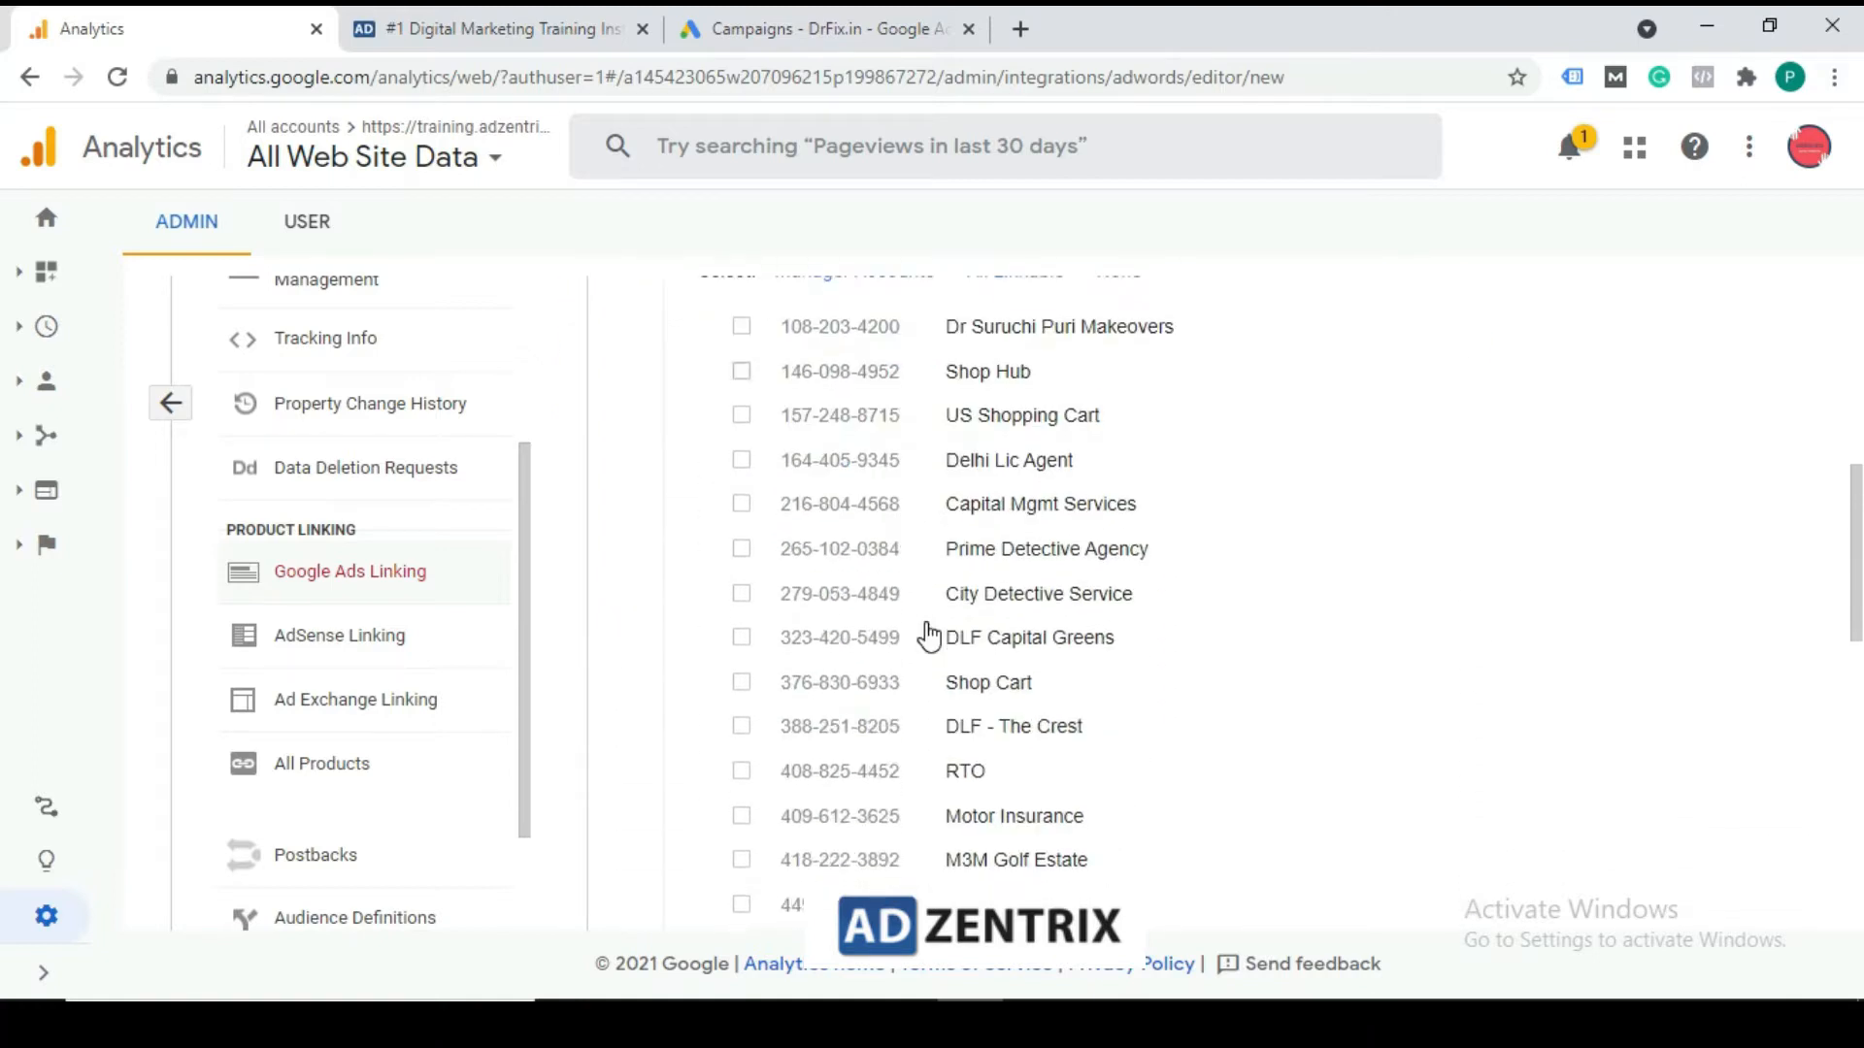
{"action": "scroll", "coordinate": [924, 645], "scroll_direction": "down", "scroll_amount": 3}
{"action": "scroll", "coordinate": [897, 611], "scroll_direction": "up", "scroll_amount": 4}
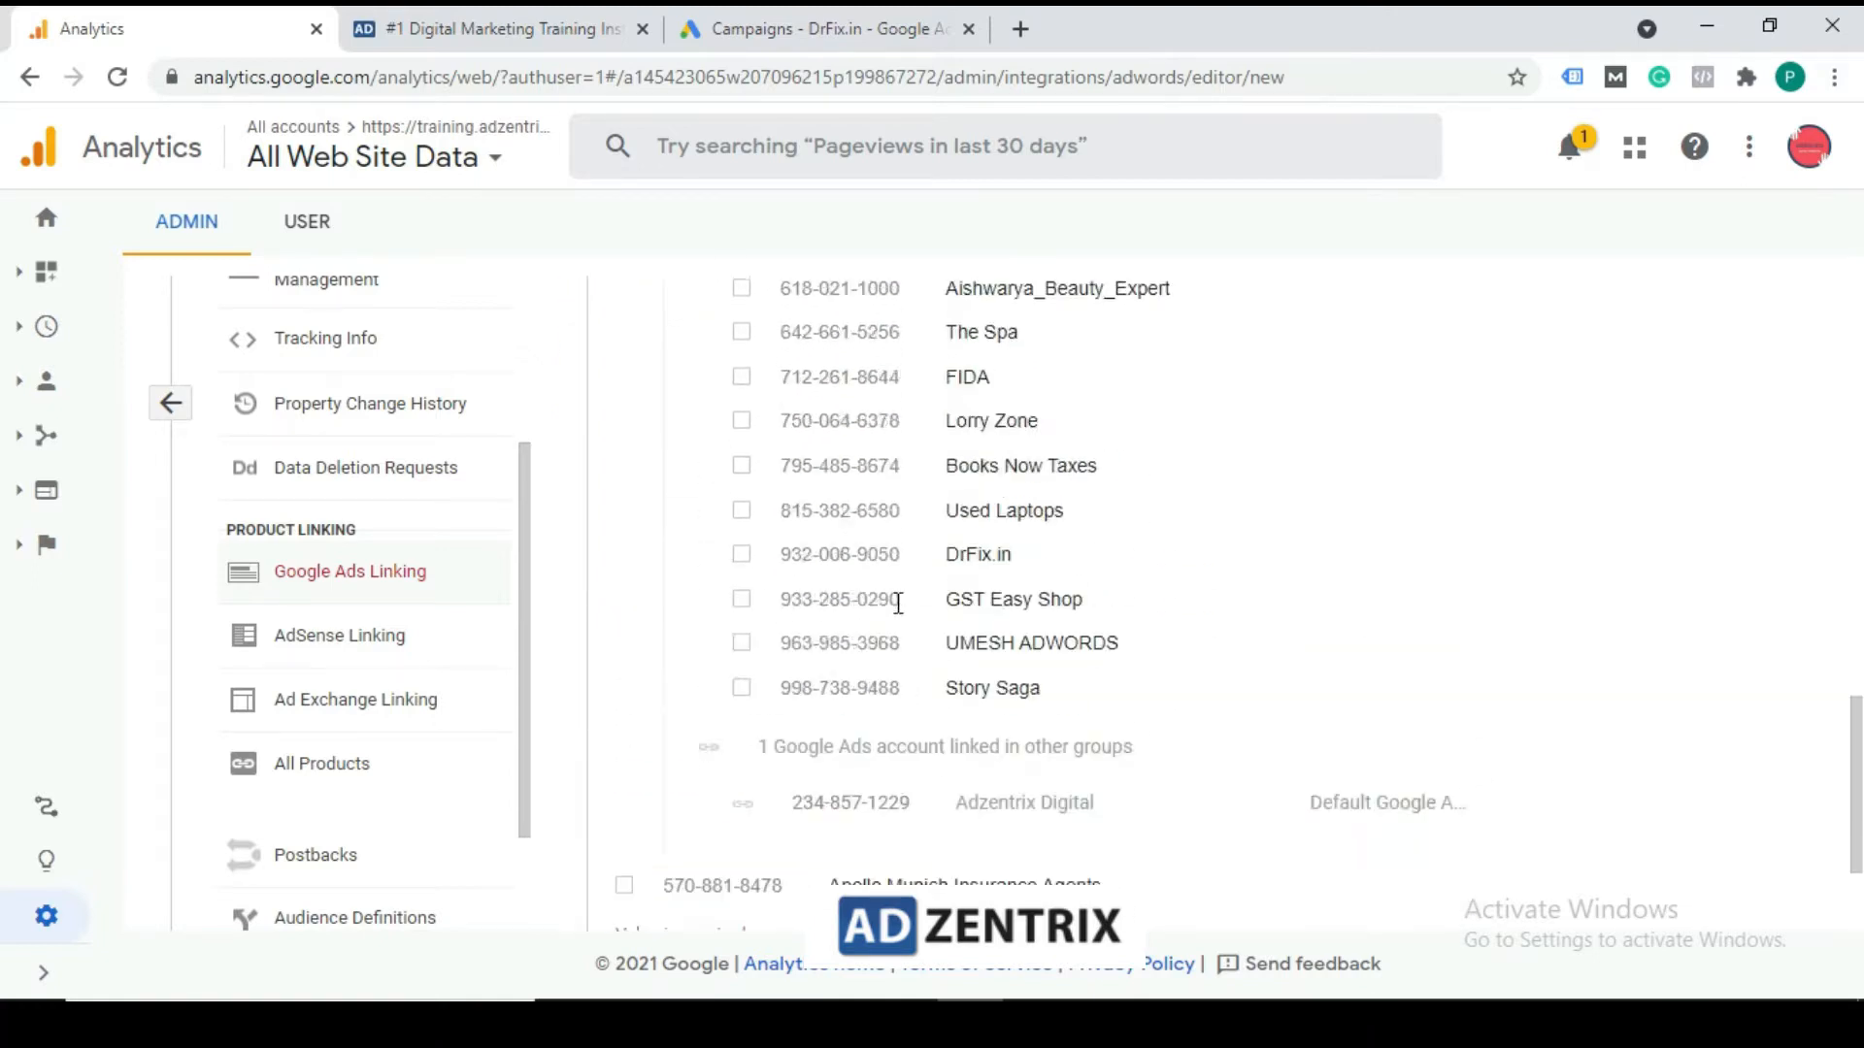
{"action": "left_click", "coordinate": [815, 29]}
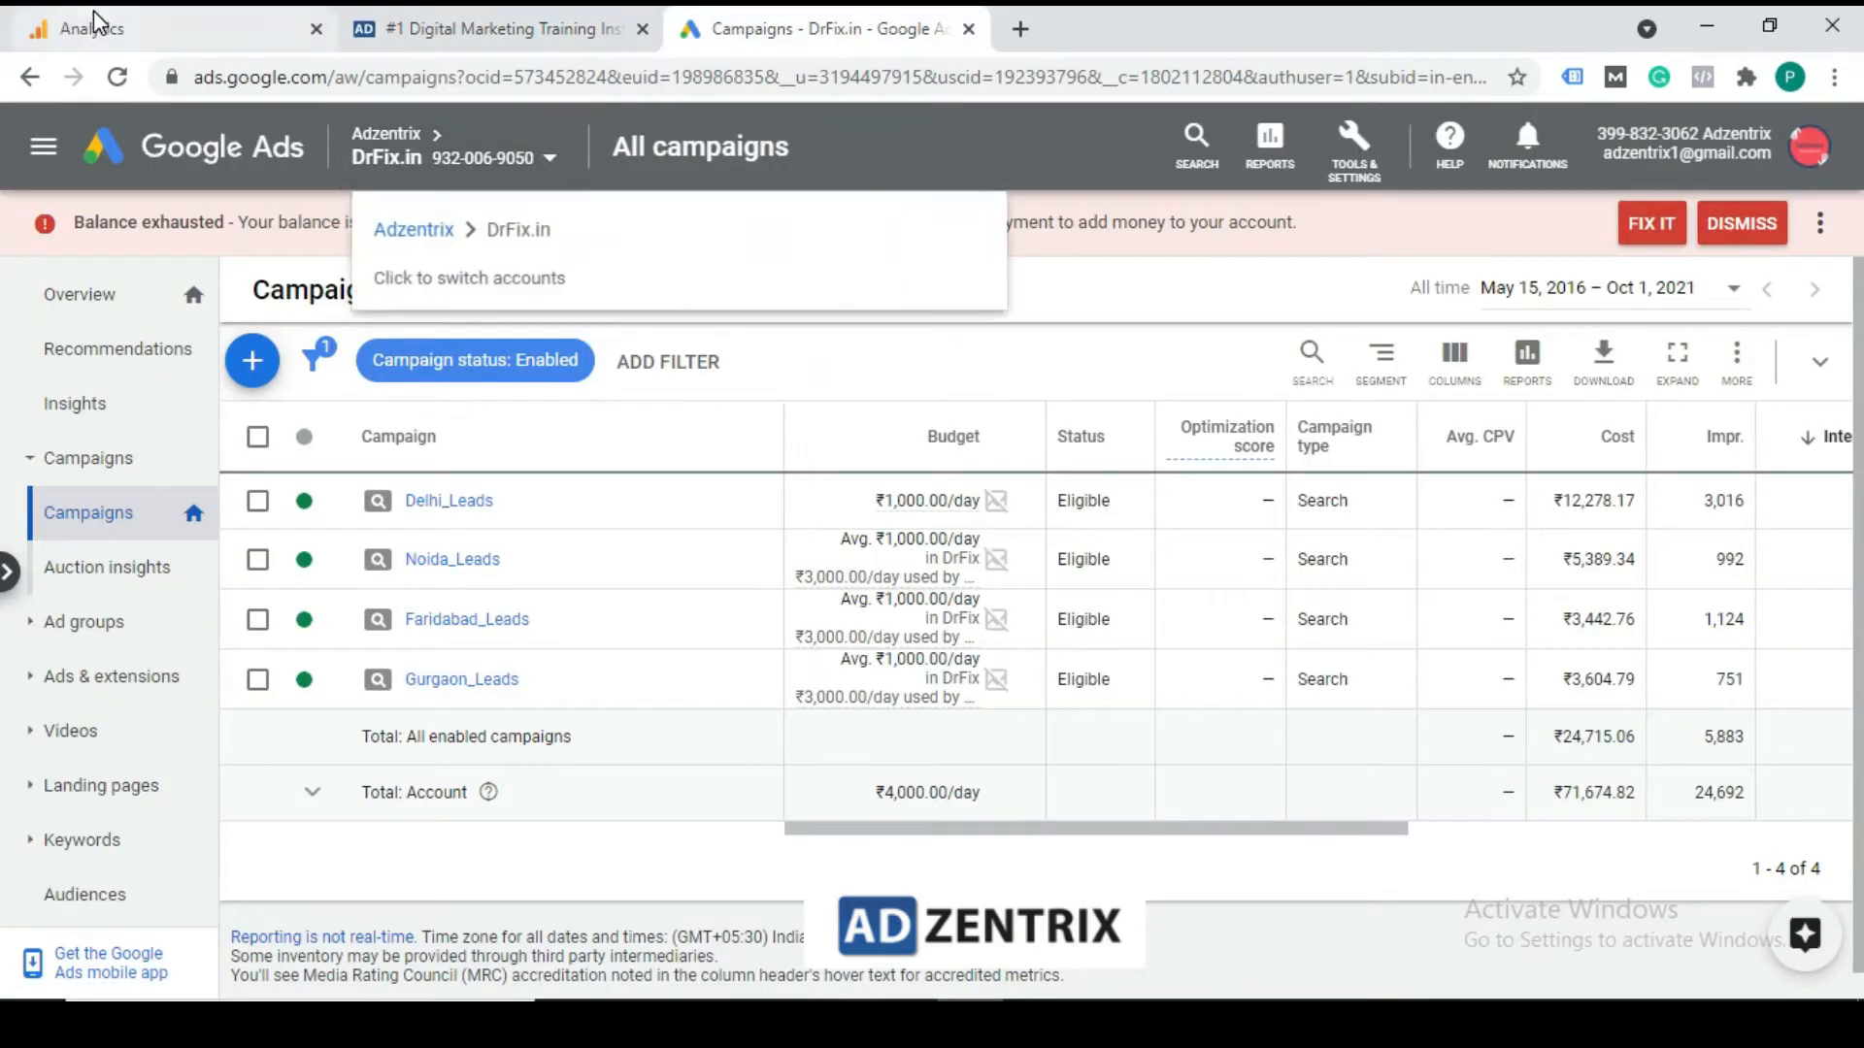
{"action": "left_click", "coordinate": [175, 29]}
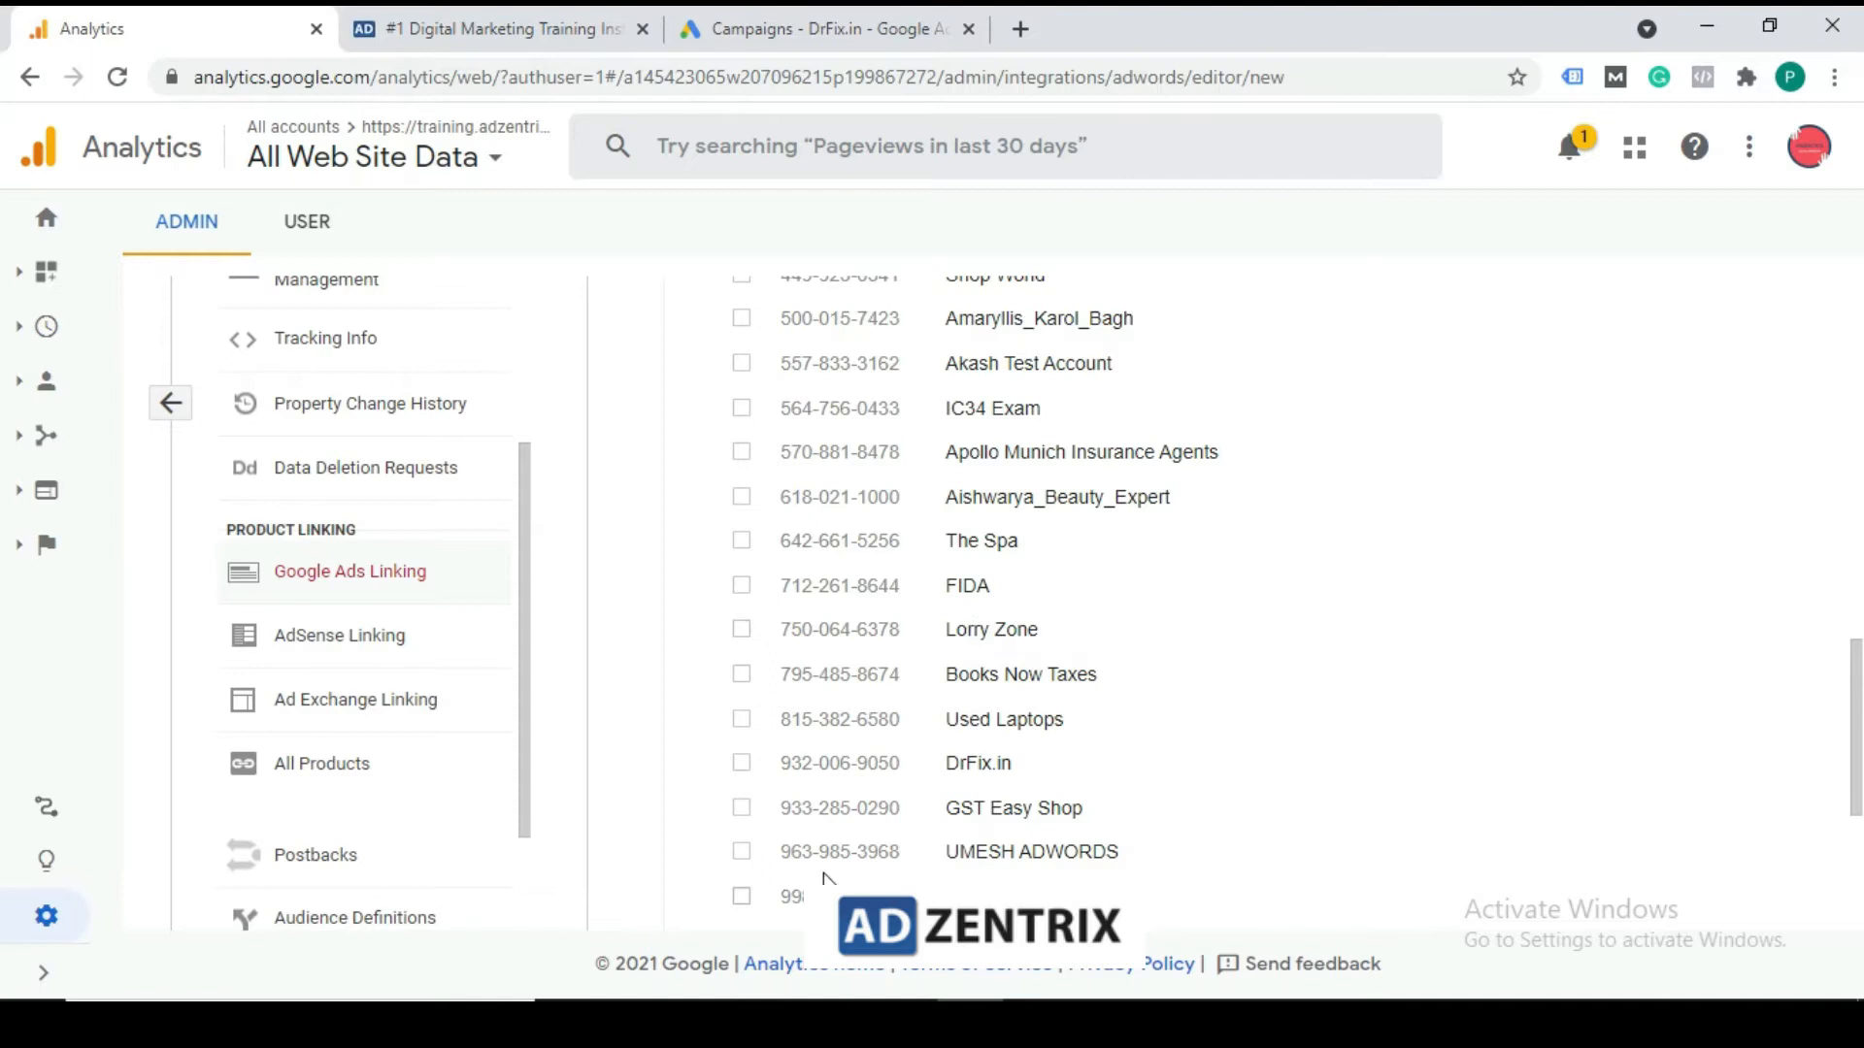
{"action": "left_click", "coordinate": [743, 764]}
{"action": "scroll", "coordinate": [1102, 748], "scroll_direction": "down", "scroll_amount": 1}
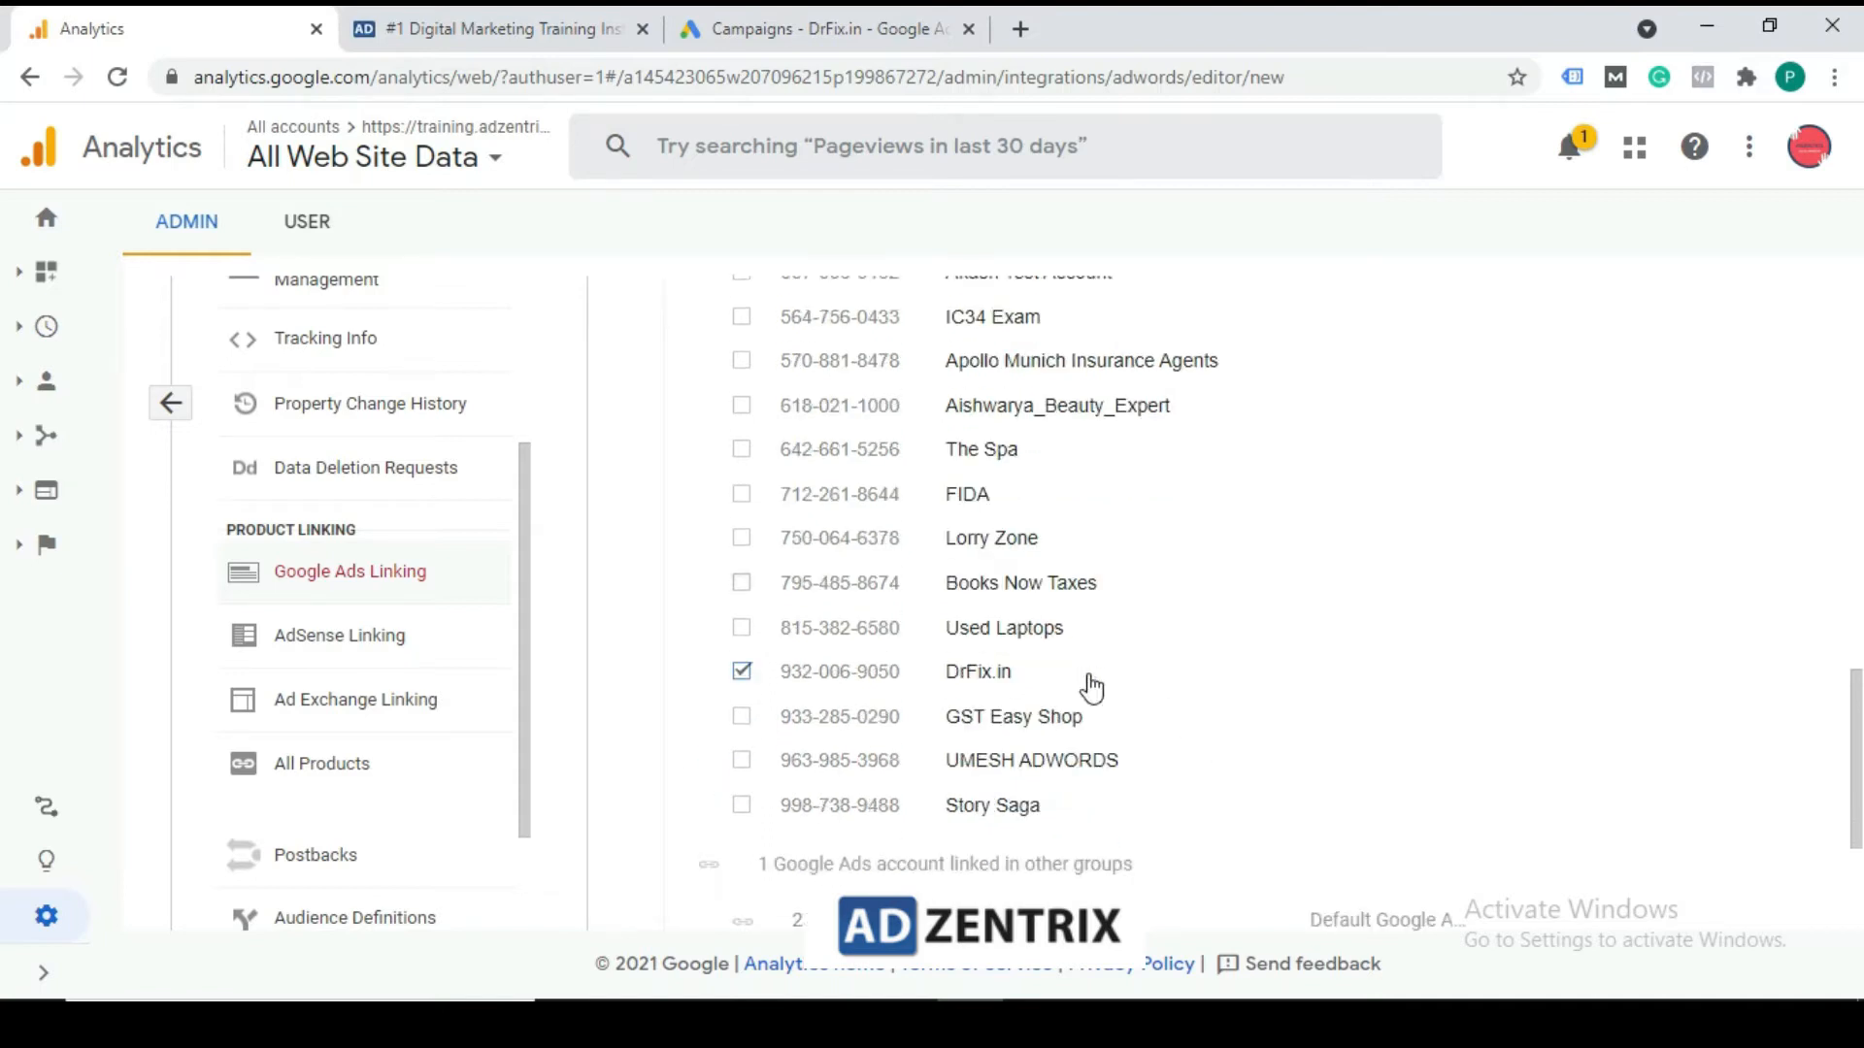
{"action": "scroll", "coordinate": [1092, 689], "scroll_direction": "down", "scroll_amount": 3}
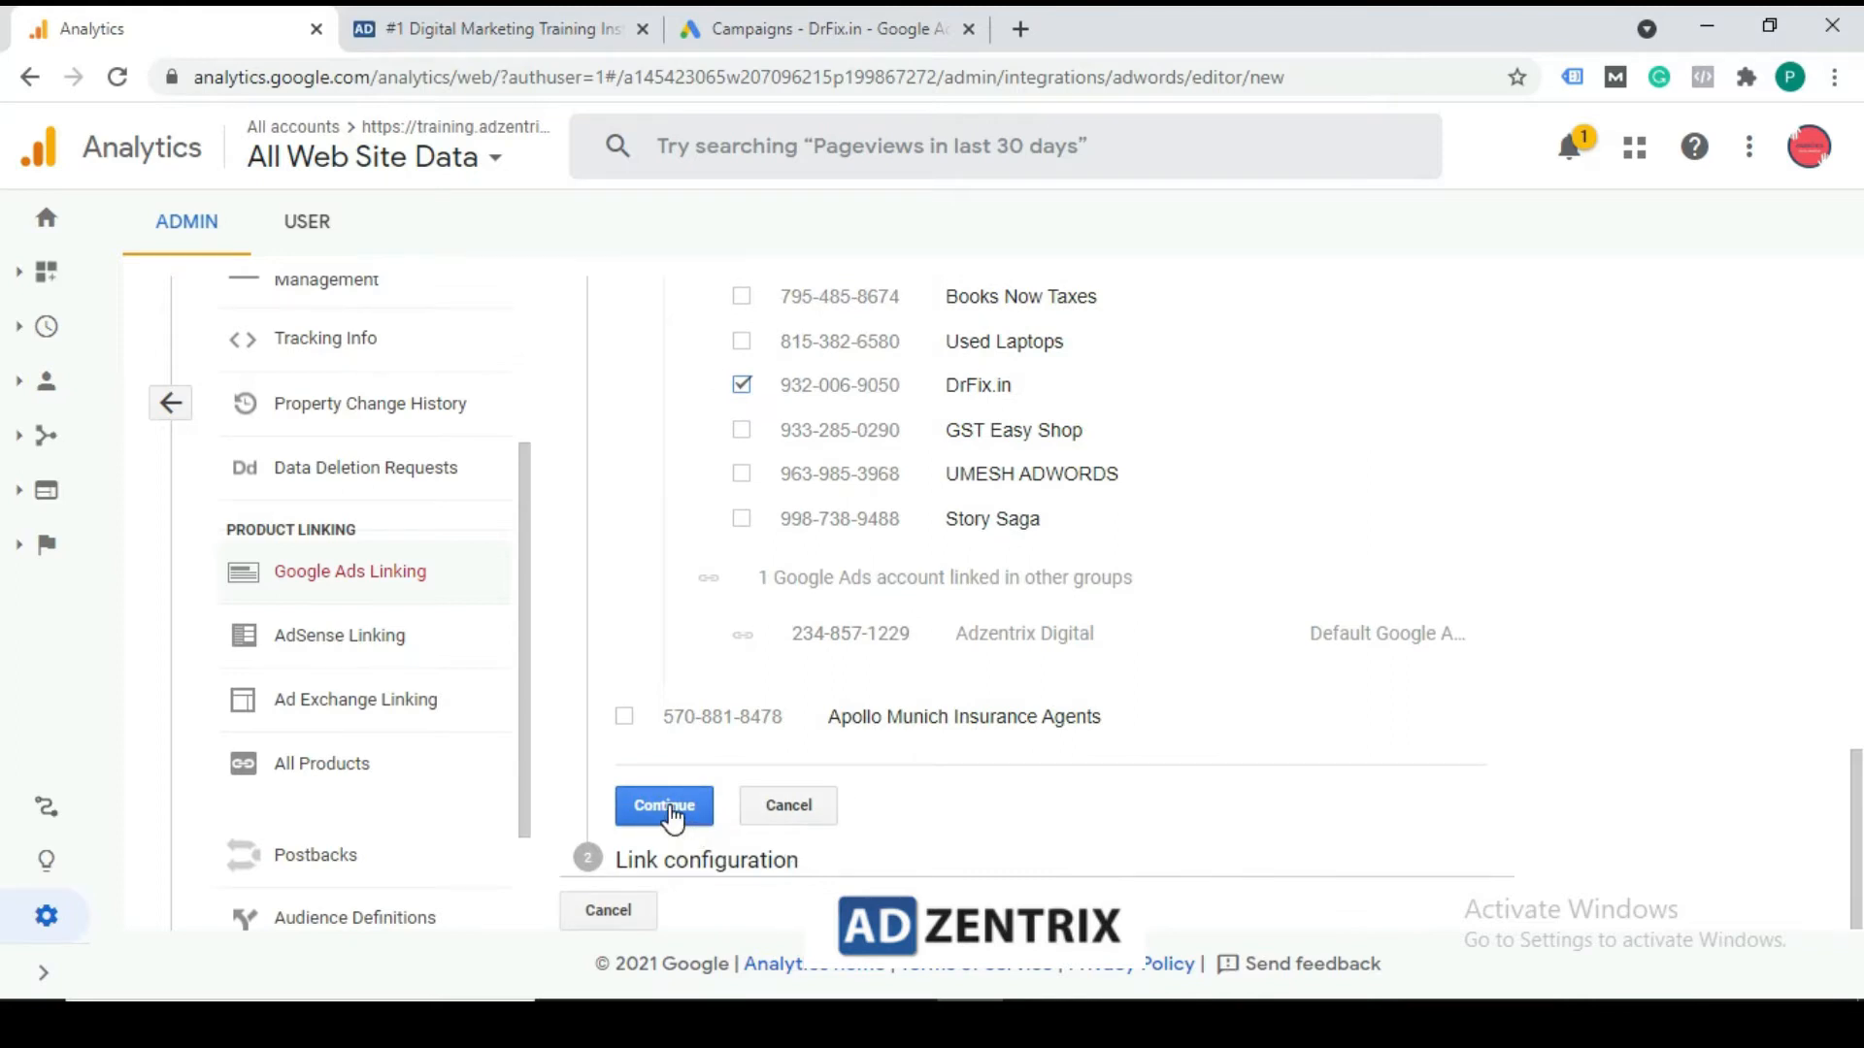
{"action": "left_click", "coordinate": [671, 812]}
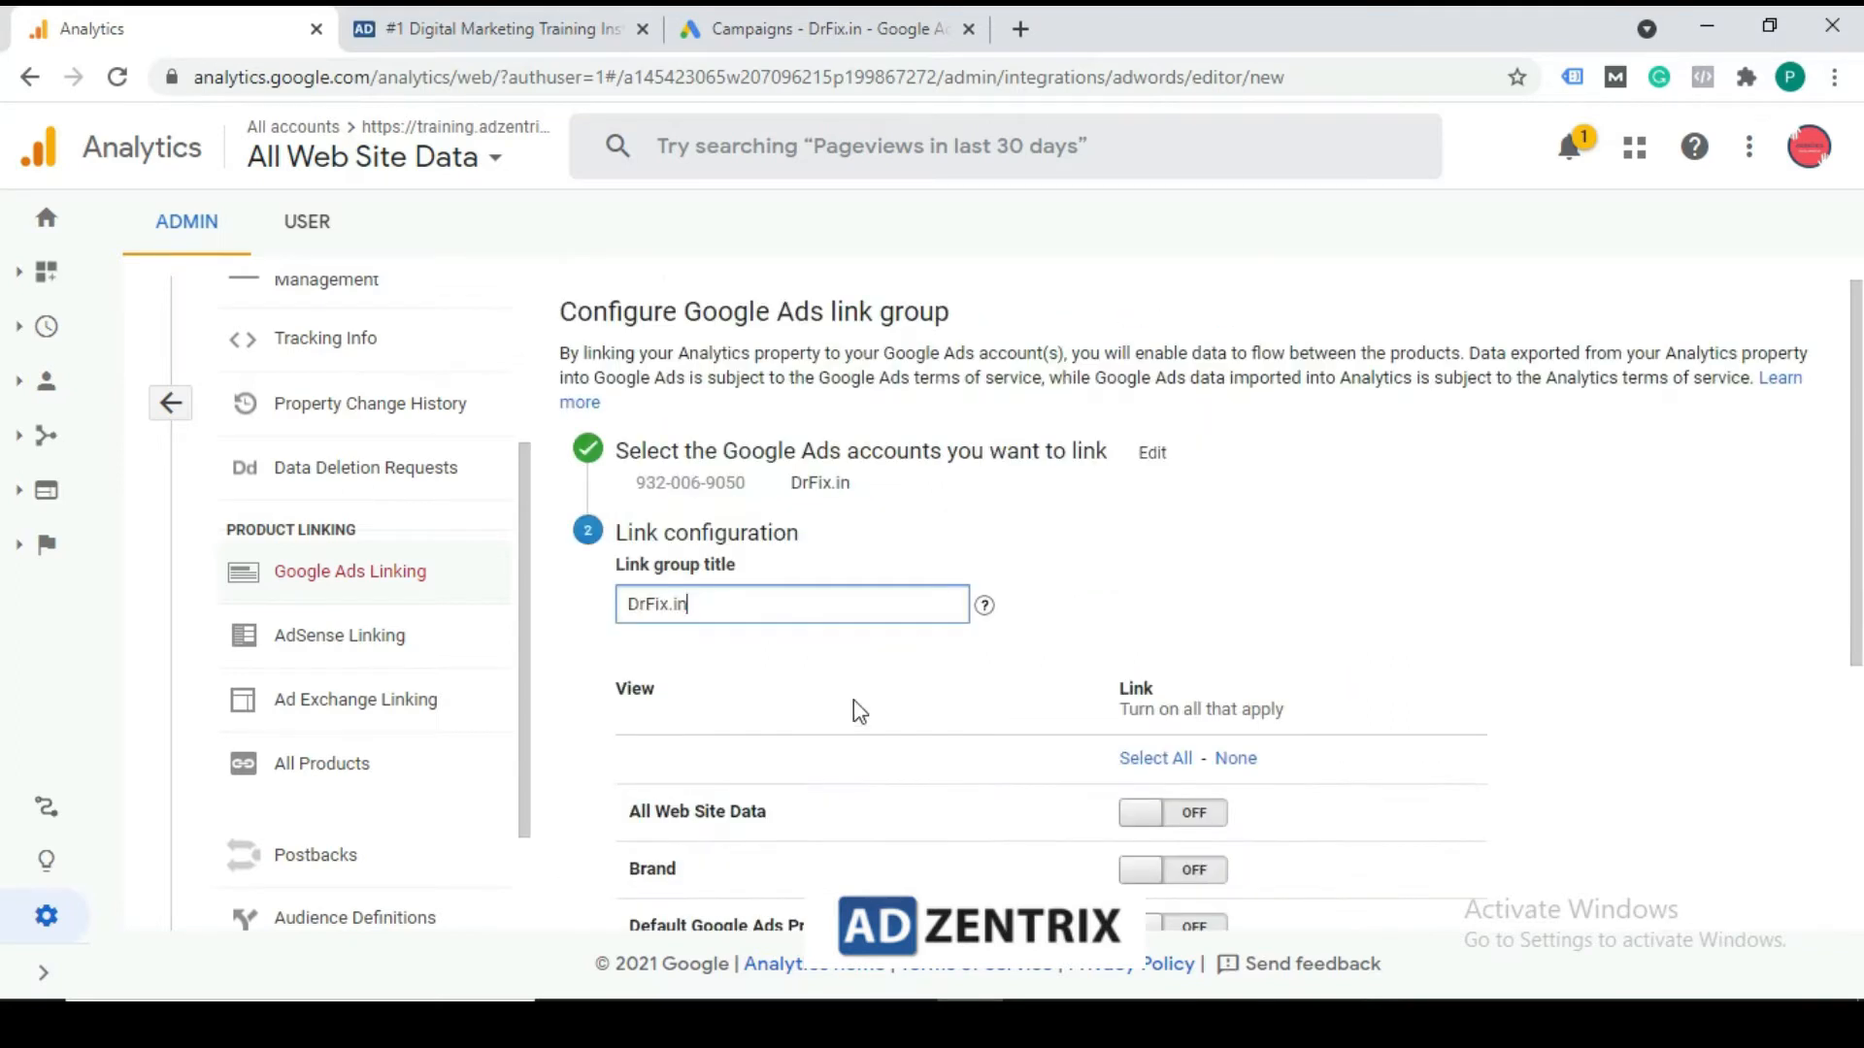
Turn on the link for the All Web Site Data view and link the accounts
{"action": "left_click", "coordinate": [1196, 815]}
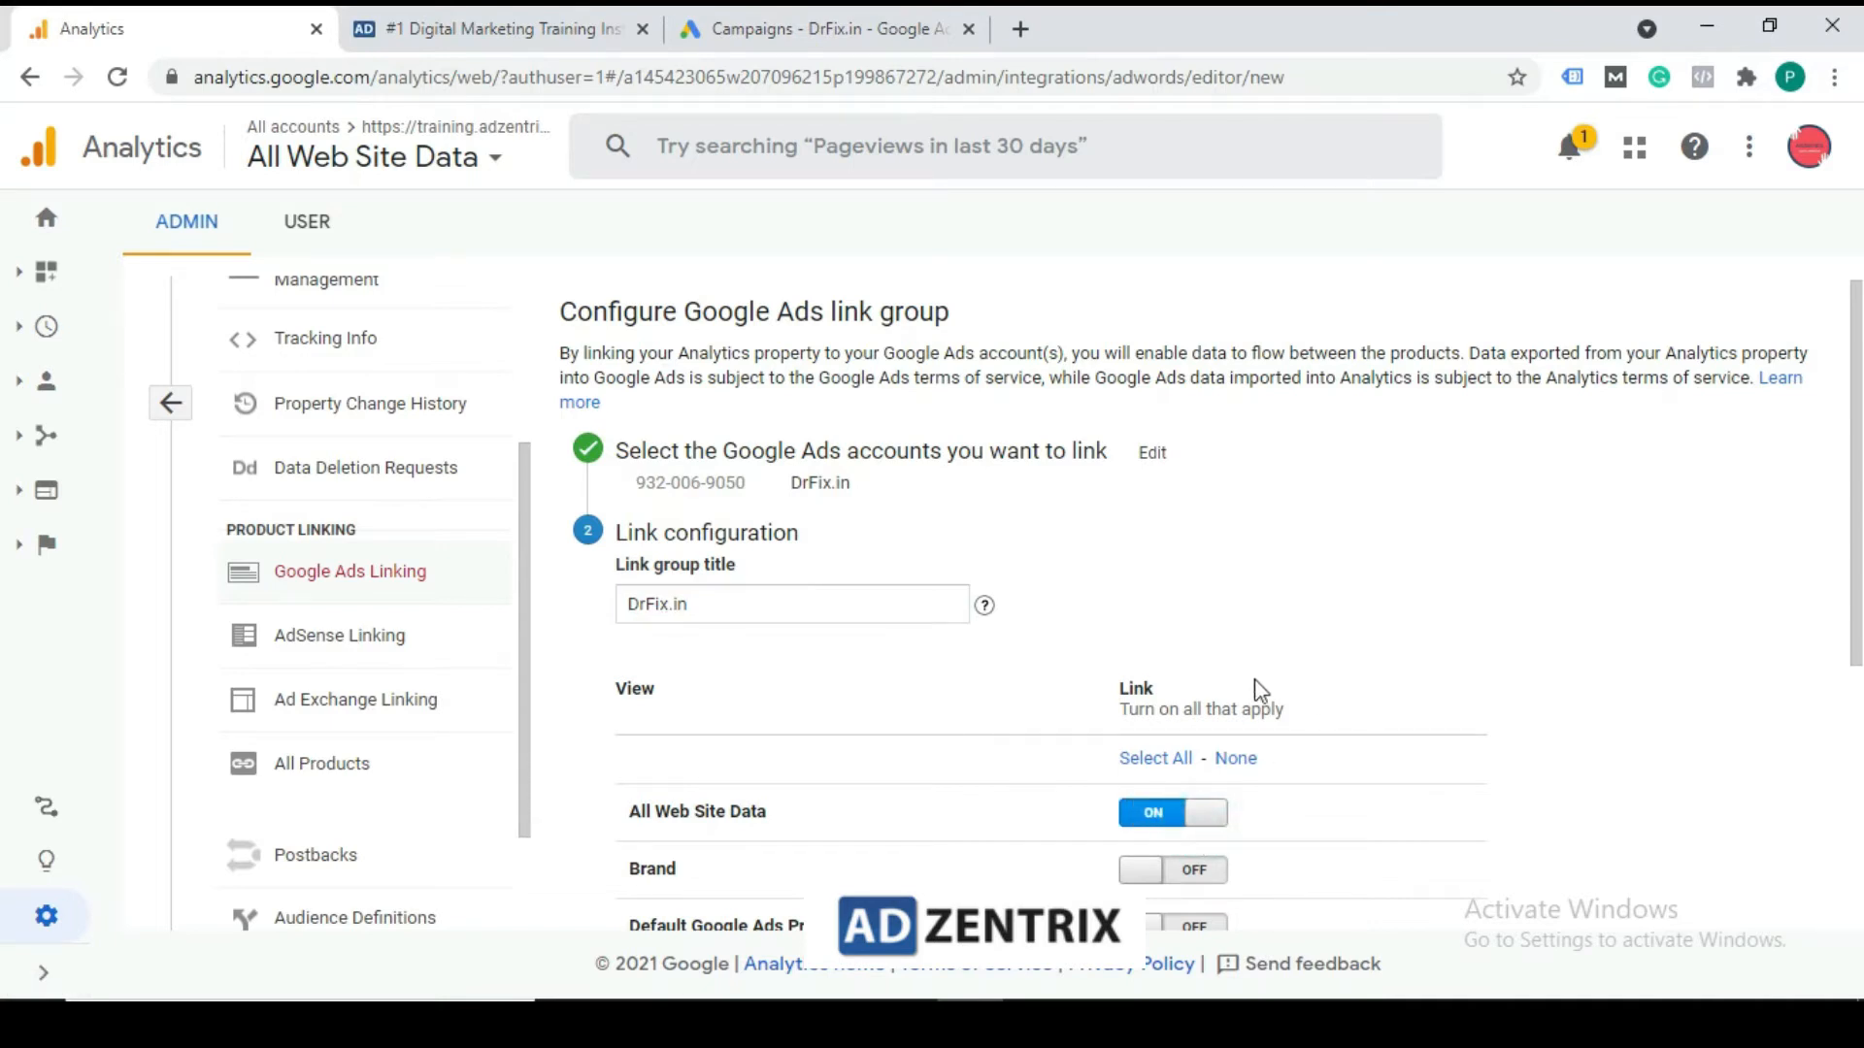
{"action": "scroll", "coordinate": [1259, 692], "scroll_direction": "down", "scroll_amount": 3}
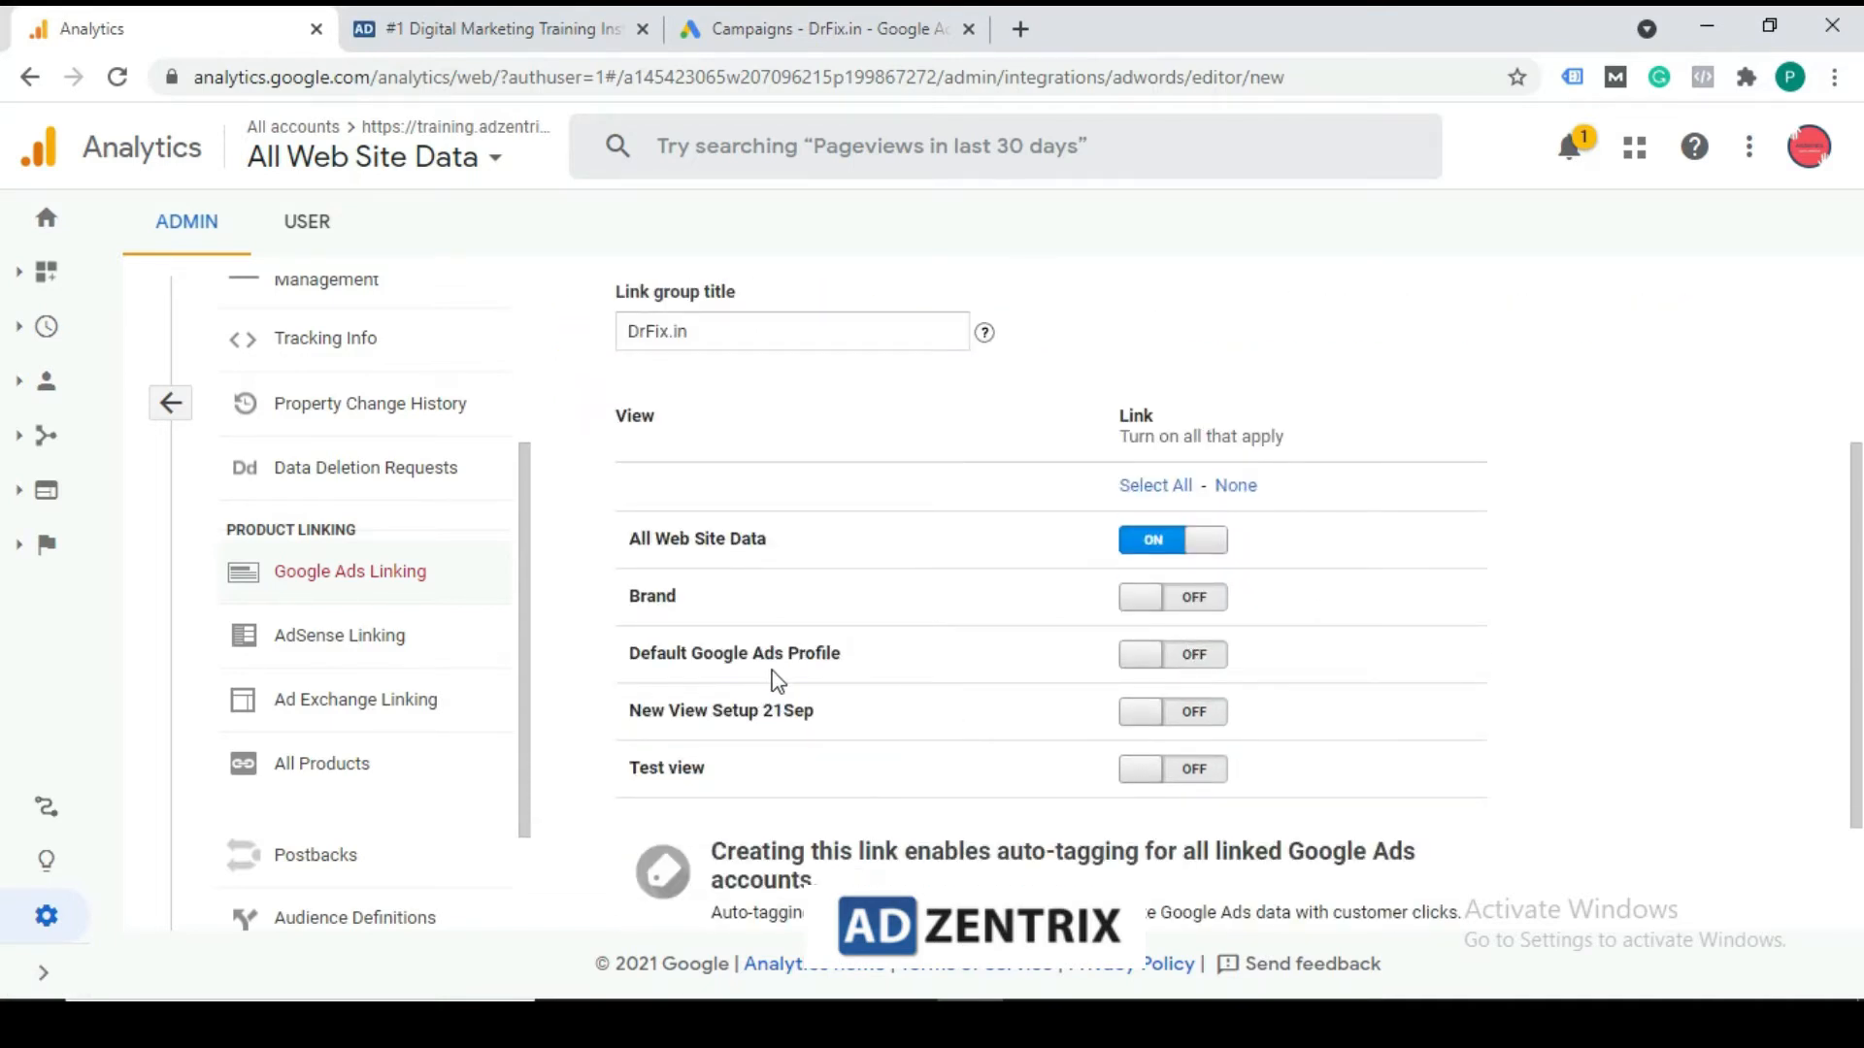
{"action": "scroll", "coordinate": [776, 680], "scroll_direction": "down", "scroll_amount": 2}
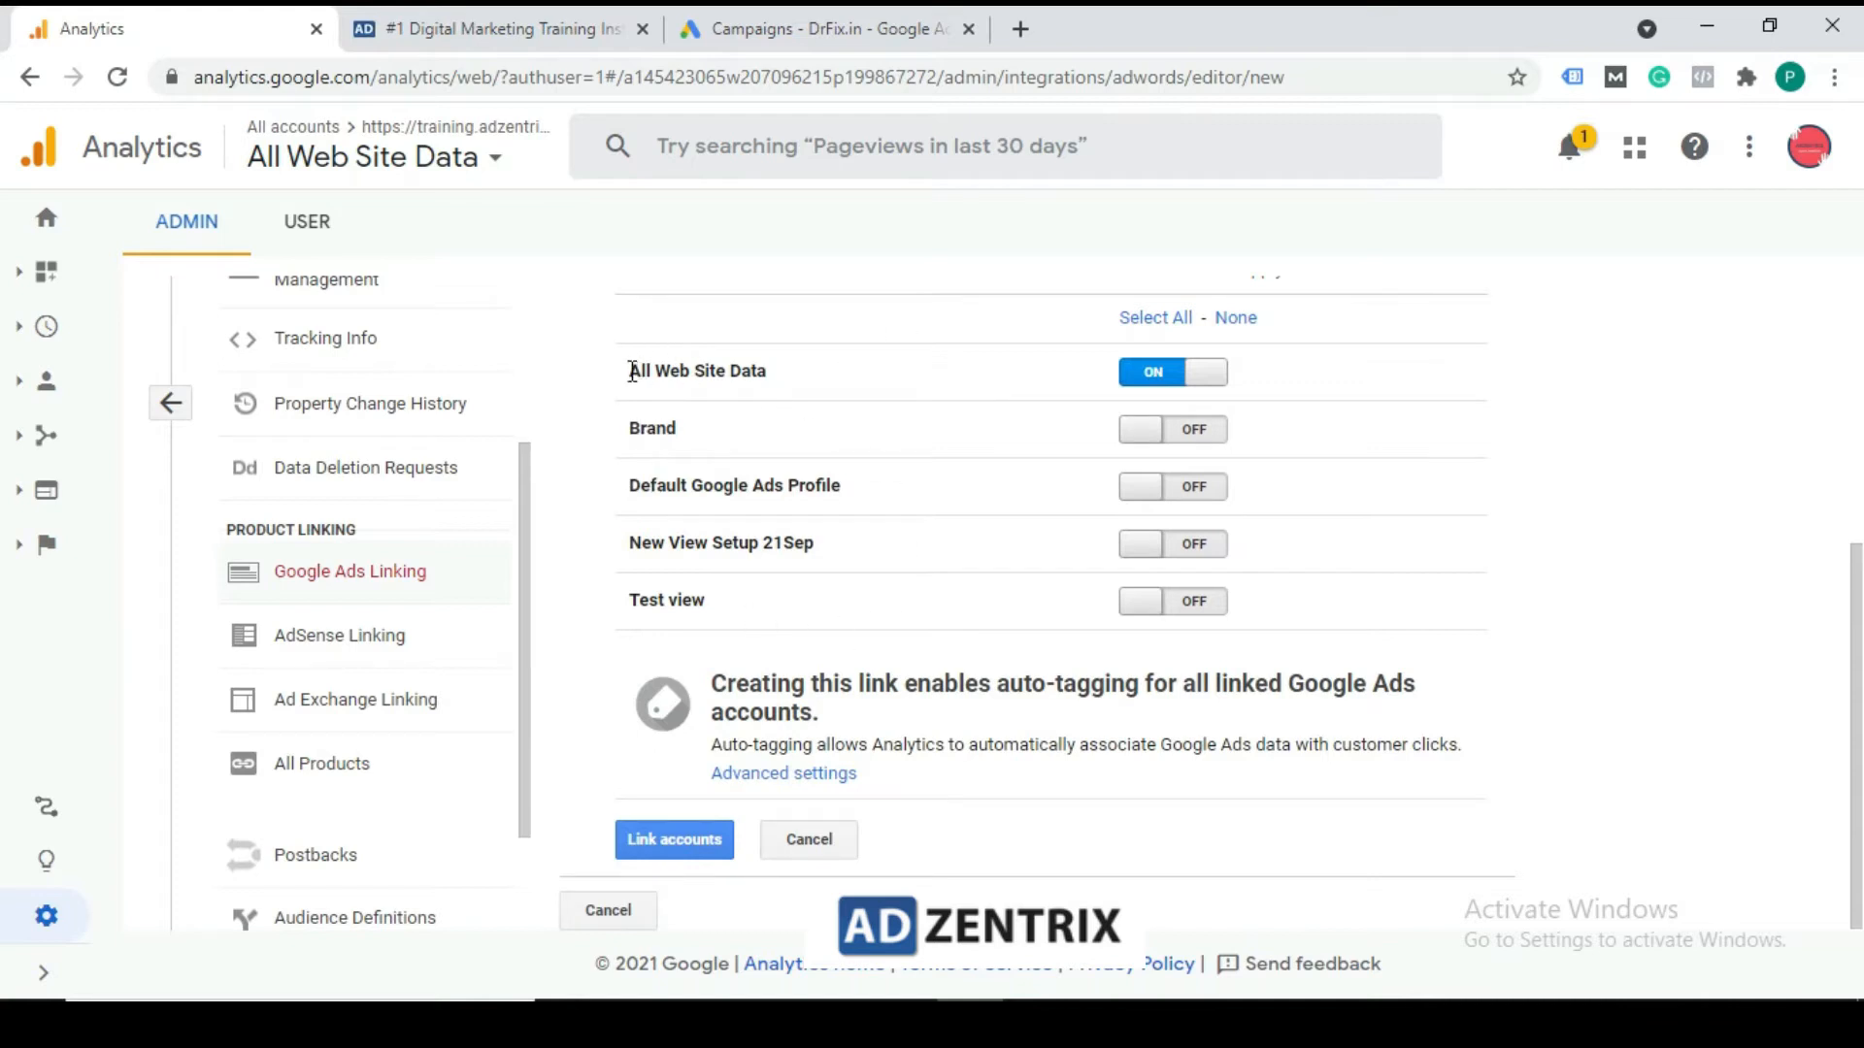
{"action": "left_click", "coordinate": [1701, 365]}
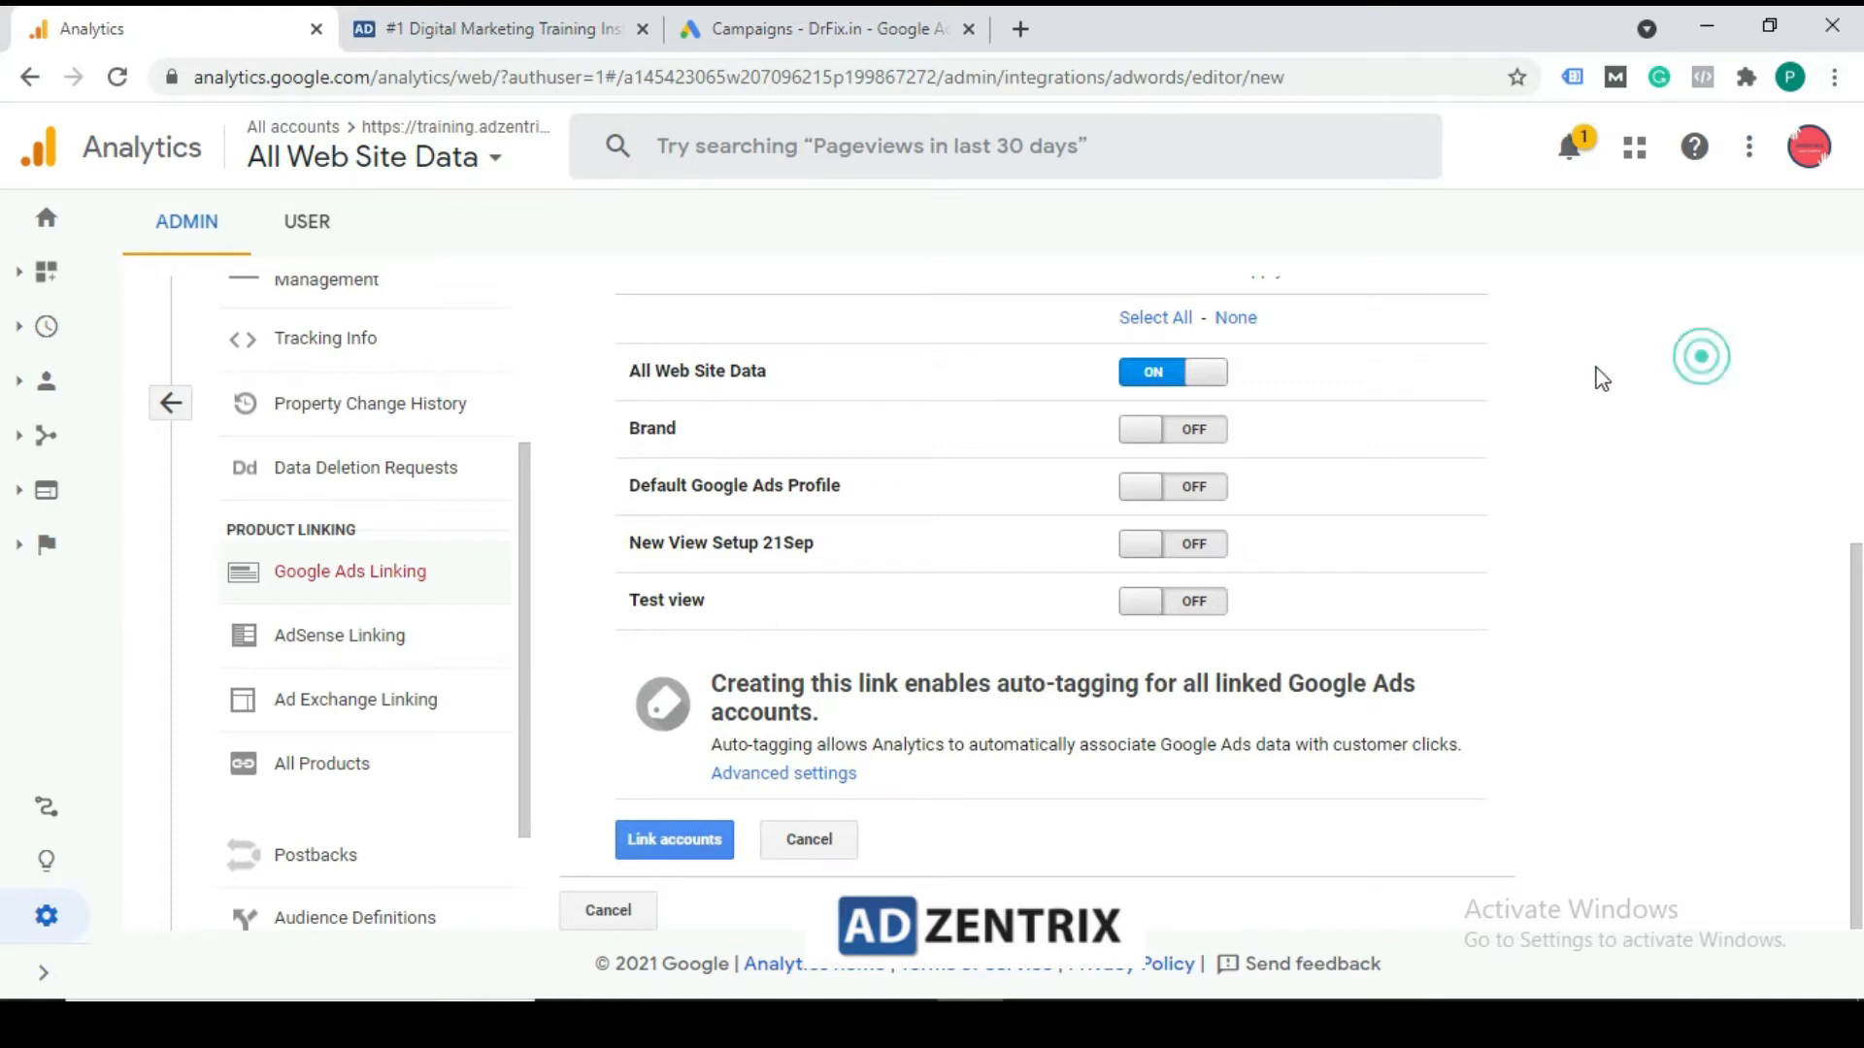
{"action": "left_click", "coordinate": [1683, 377]}
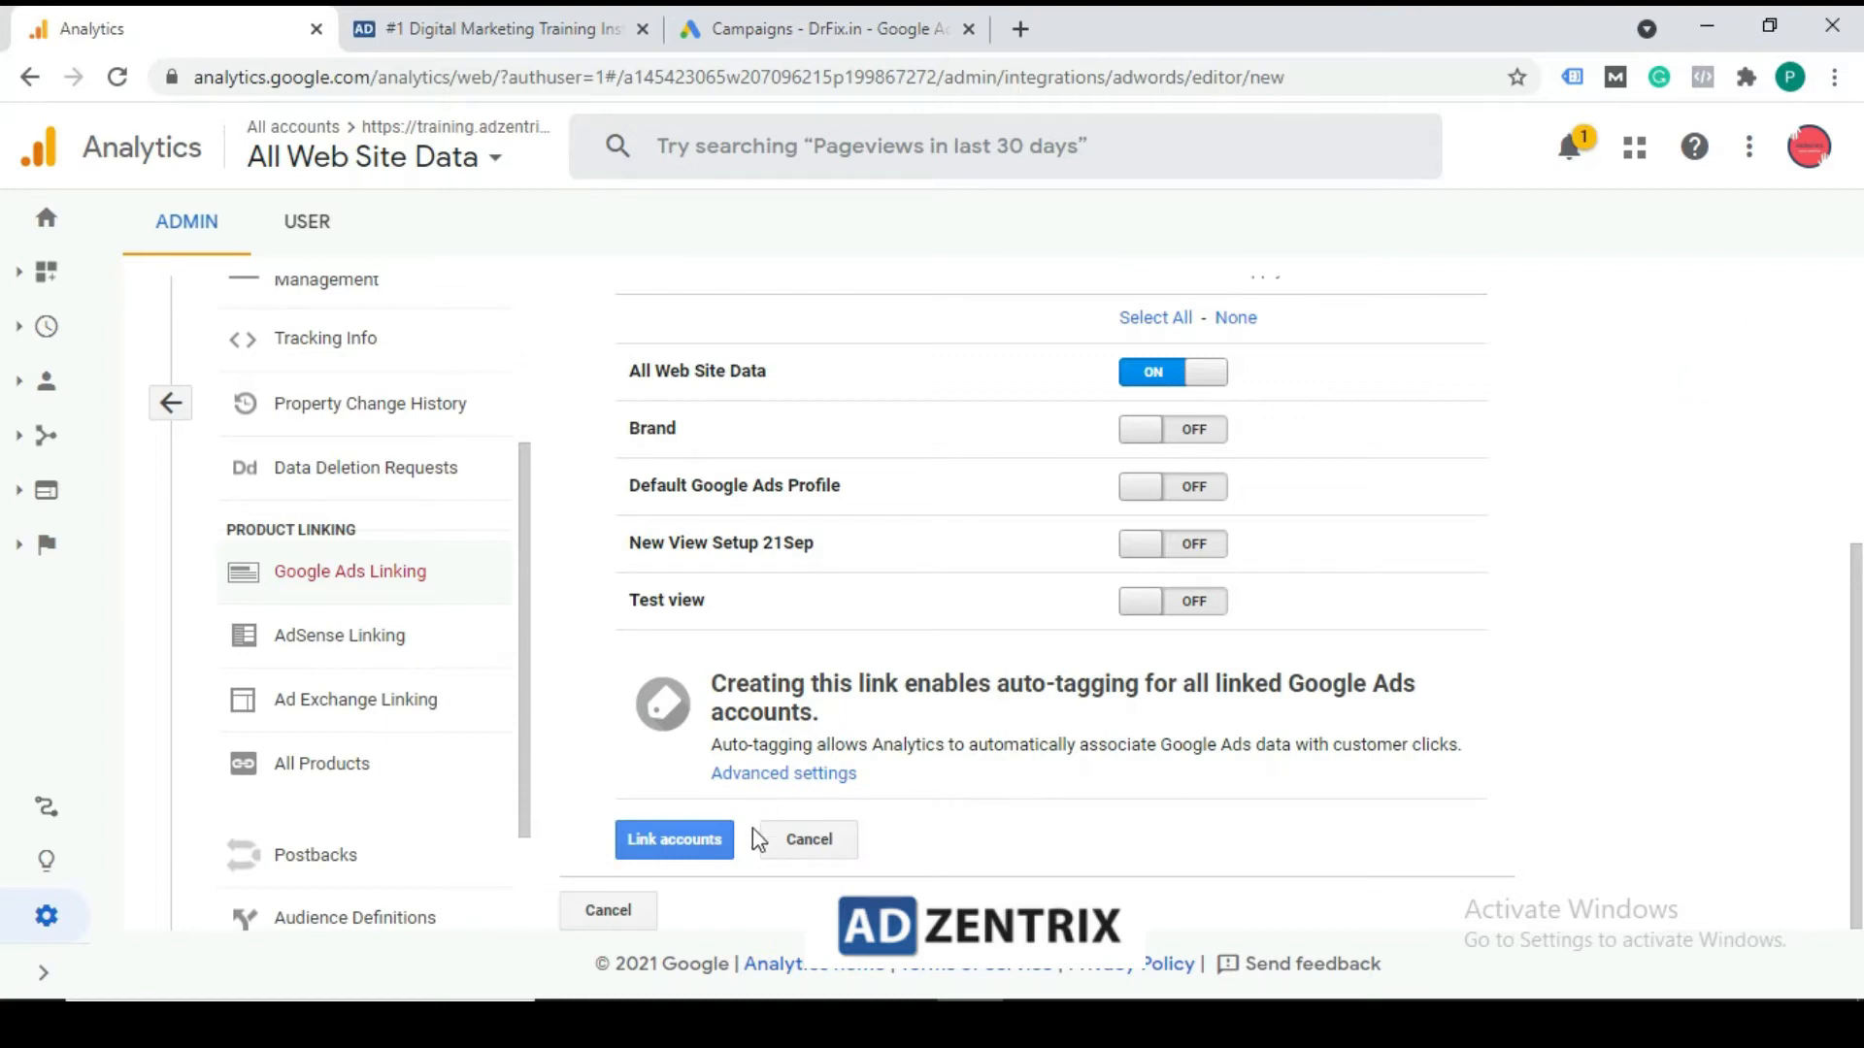
{"action": "left_click", "coordinate": [678, 857]}
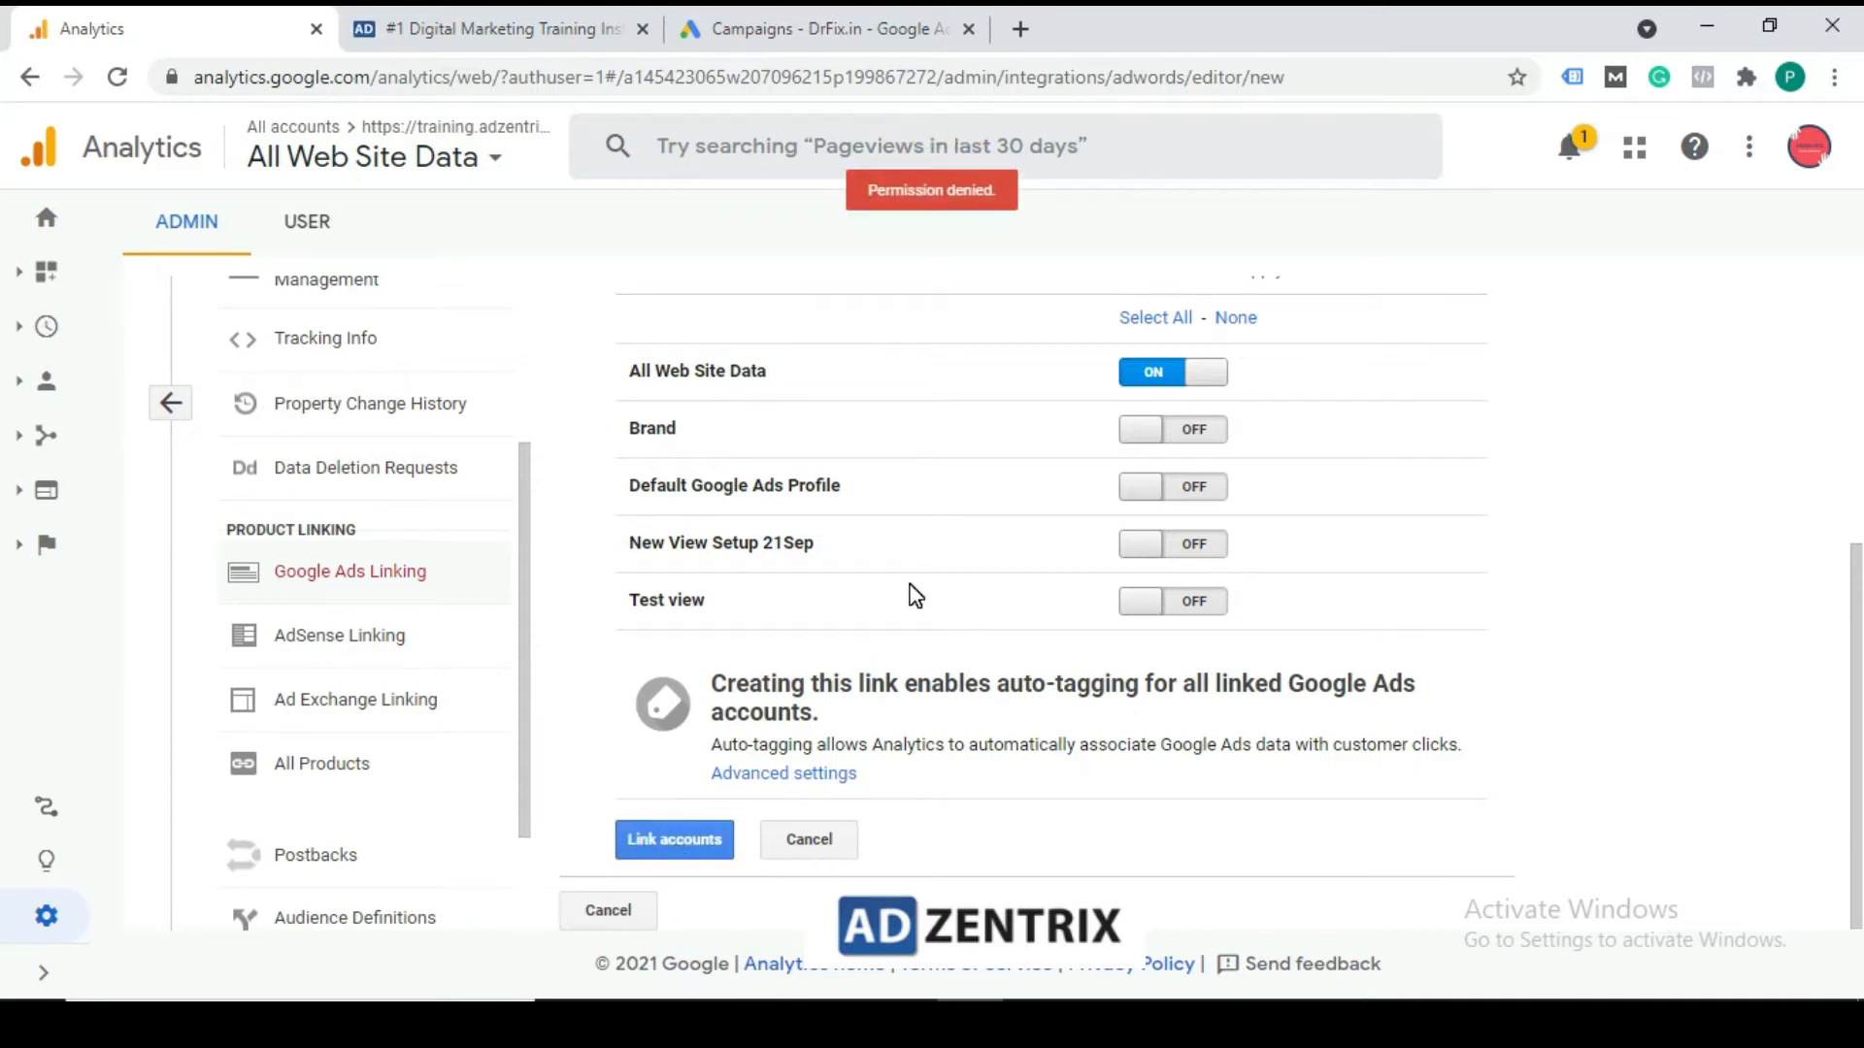
{"action": "scroll", "coordinate": [911, 587], "scroll_direction": "up", "scroll_amount": 5}
{"action": "scroll", "coordinate": [819, 661], "scroll_direction": "down", "scroll_amount": 4}
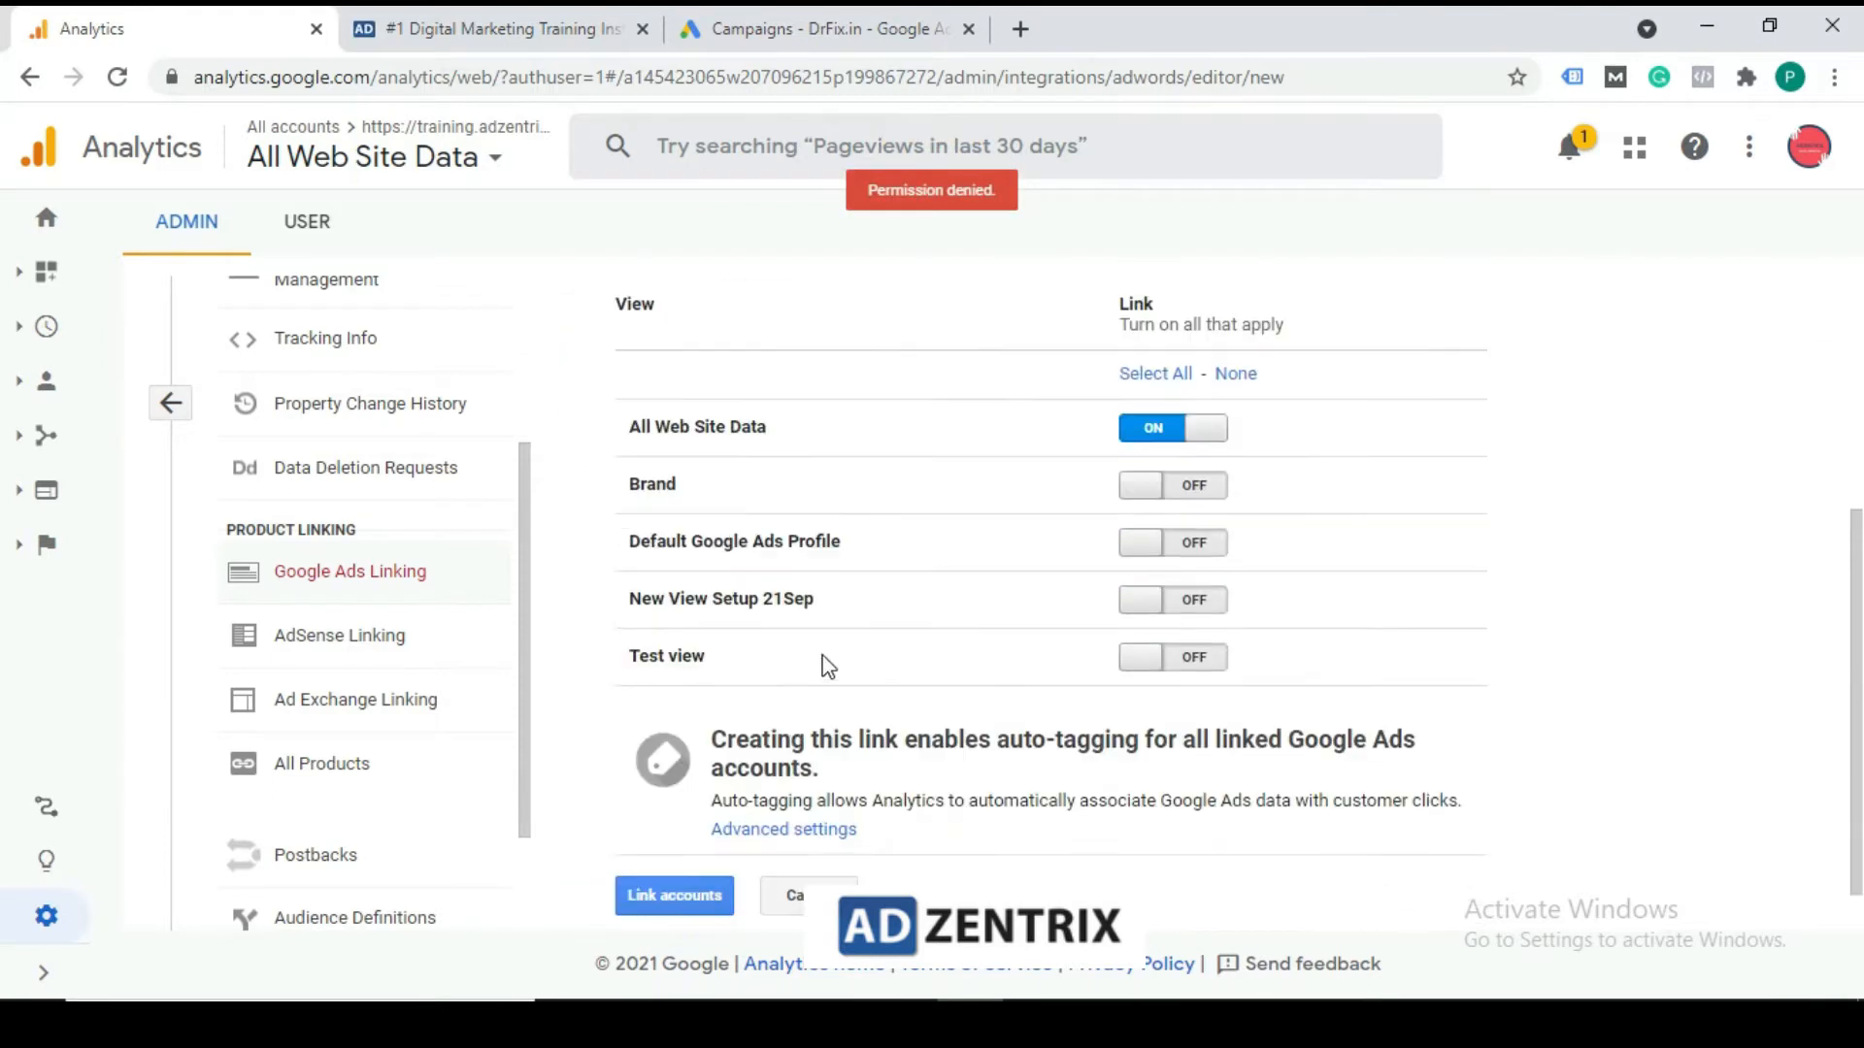
{"action": "left_click", "coordinate": [678, 879]}
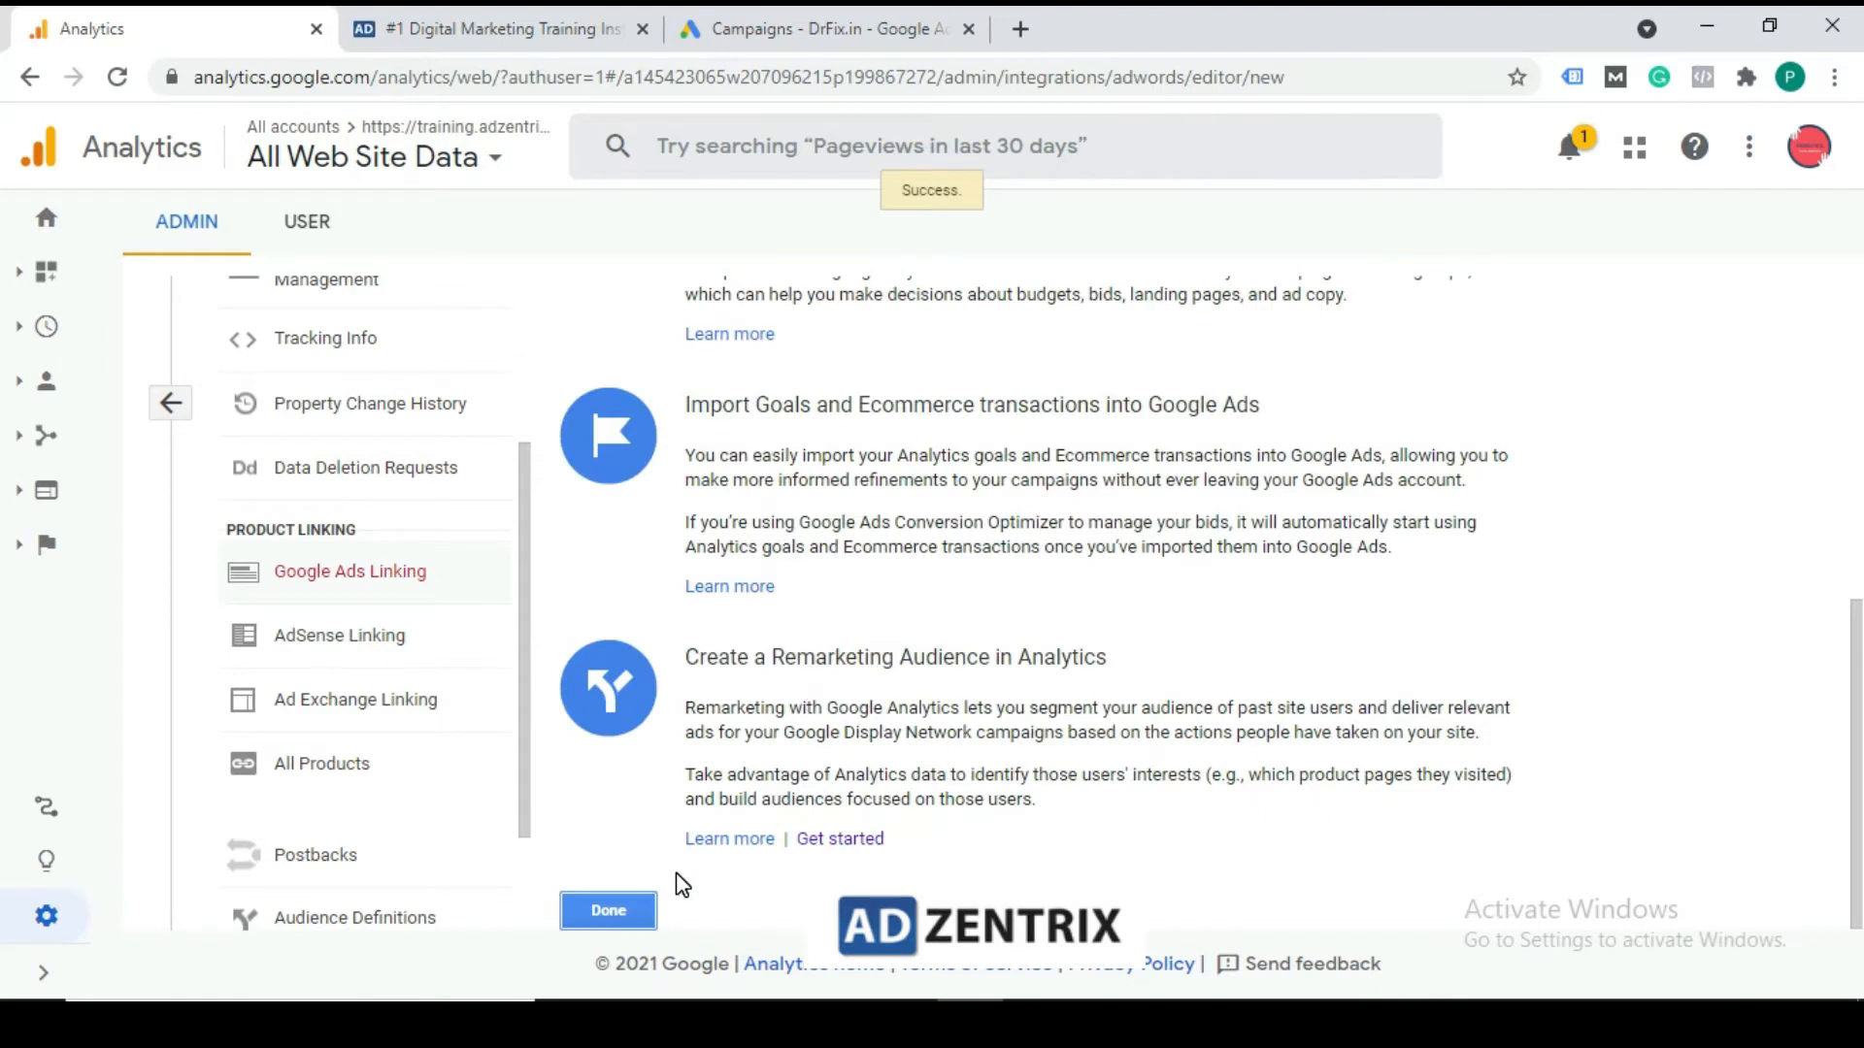
Review the saved DrFix.in link group and finish the linking setup
{"action": "scroll", "coordinate": [874, 583], "scroll_direction": "up", "scroll_amount": 5}
{"action": "scroll", "coordinate": [903, 503], "scroll_direction": "up", "scroll_amount": 2}
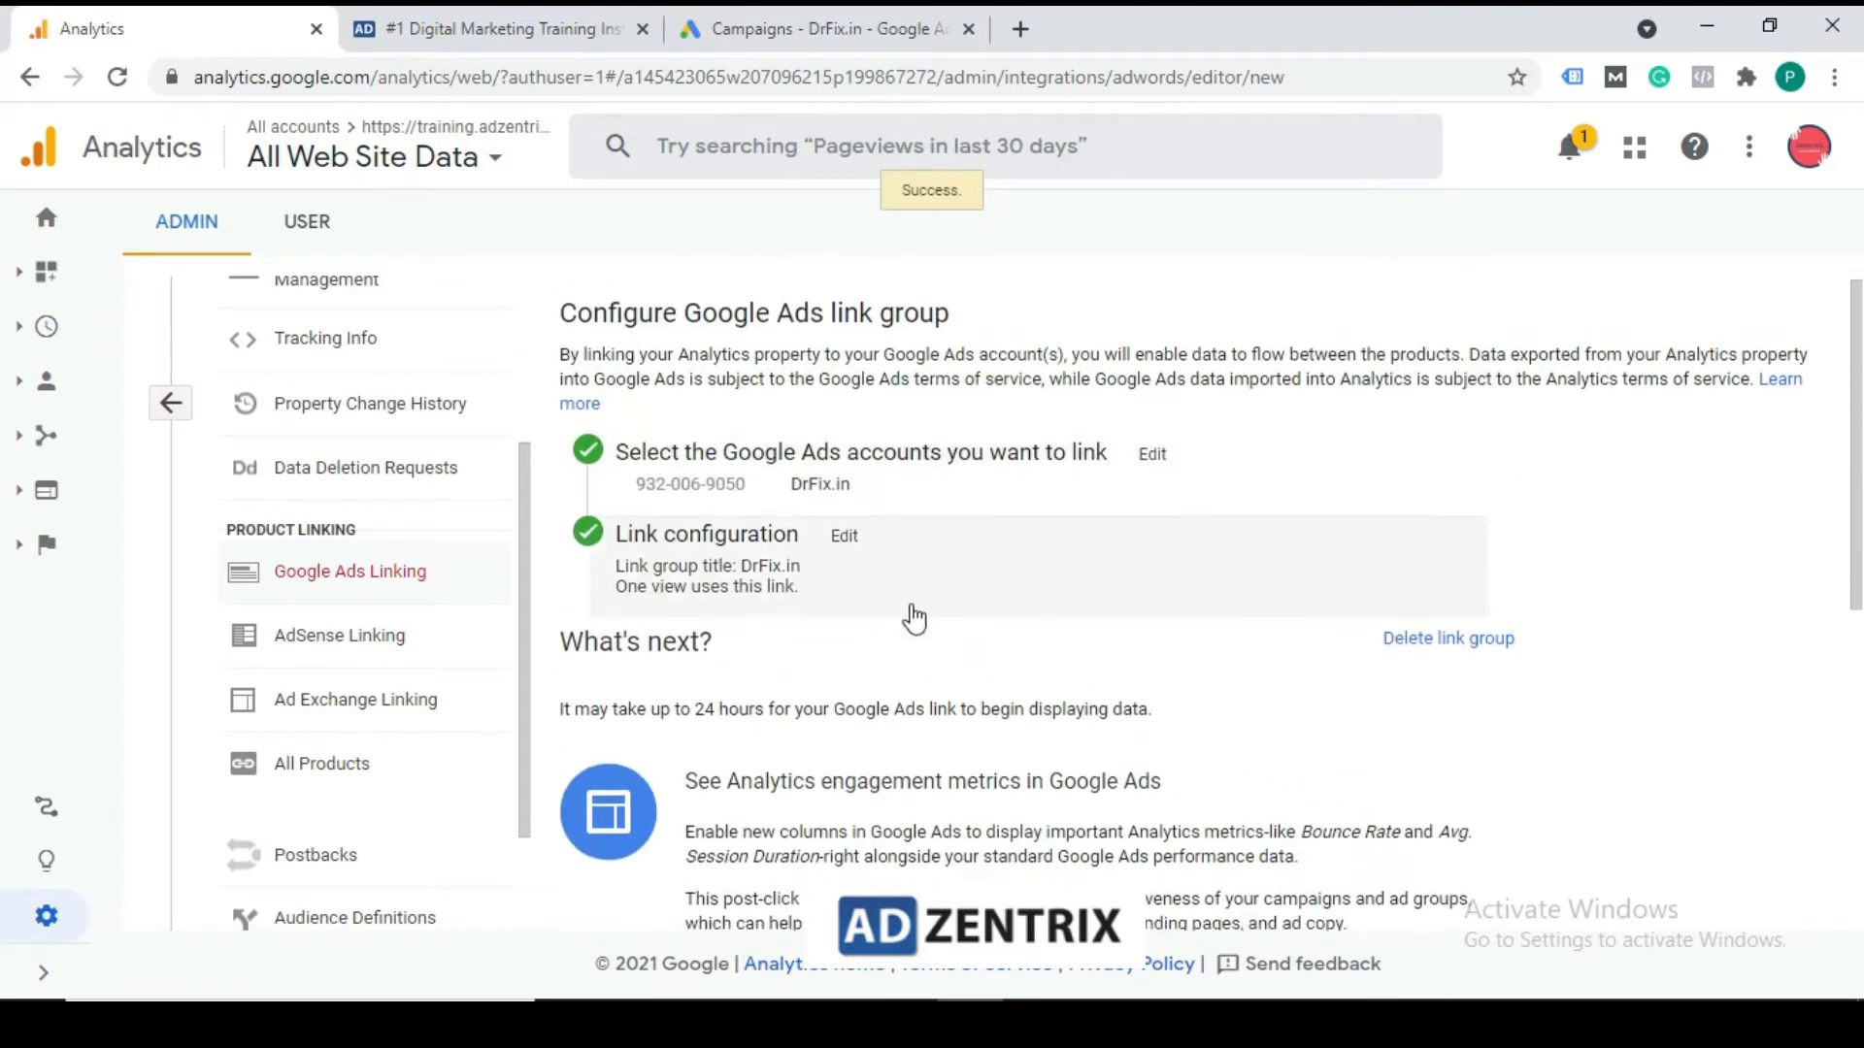
{"action": "scroll", "coordinate": [906, 619], "scroll_direction": "down", "scroll_amount": 6}
{"action": "left_click", "coordinate": [612, 911]}
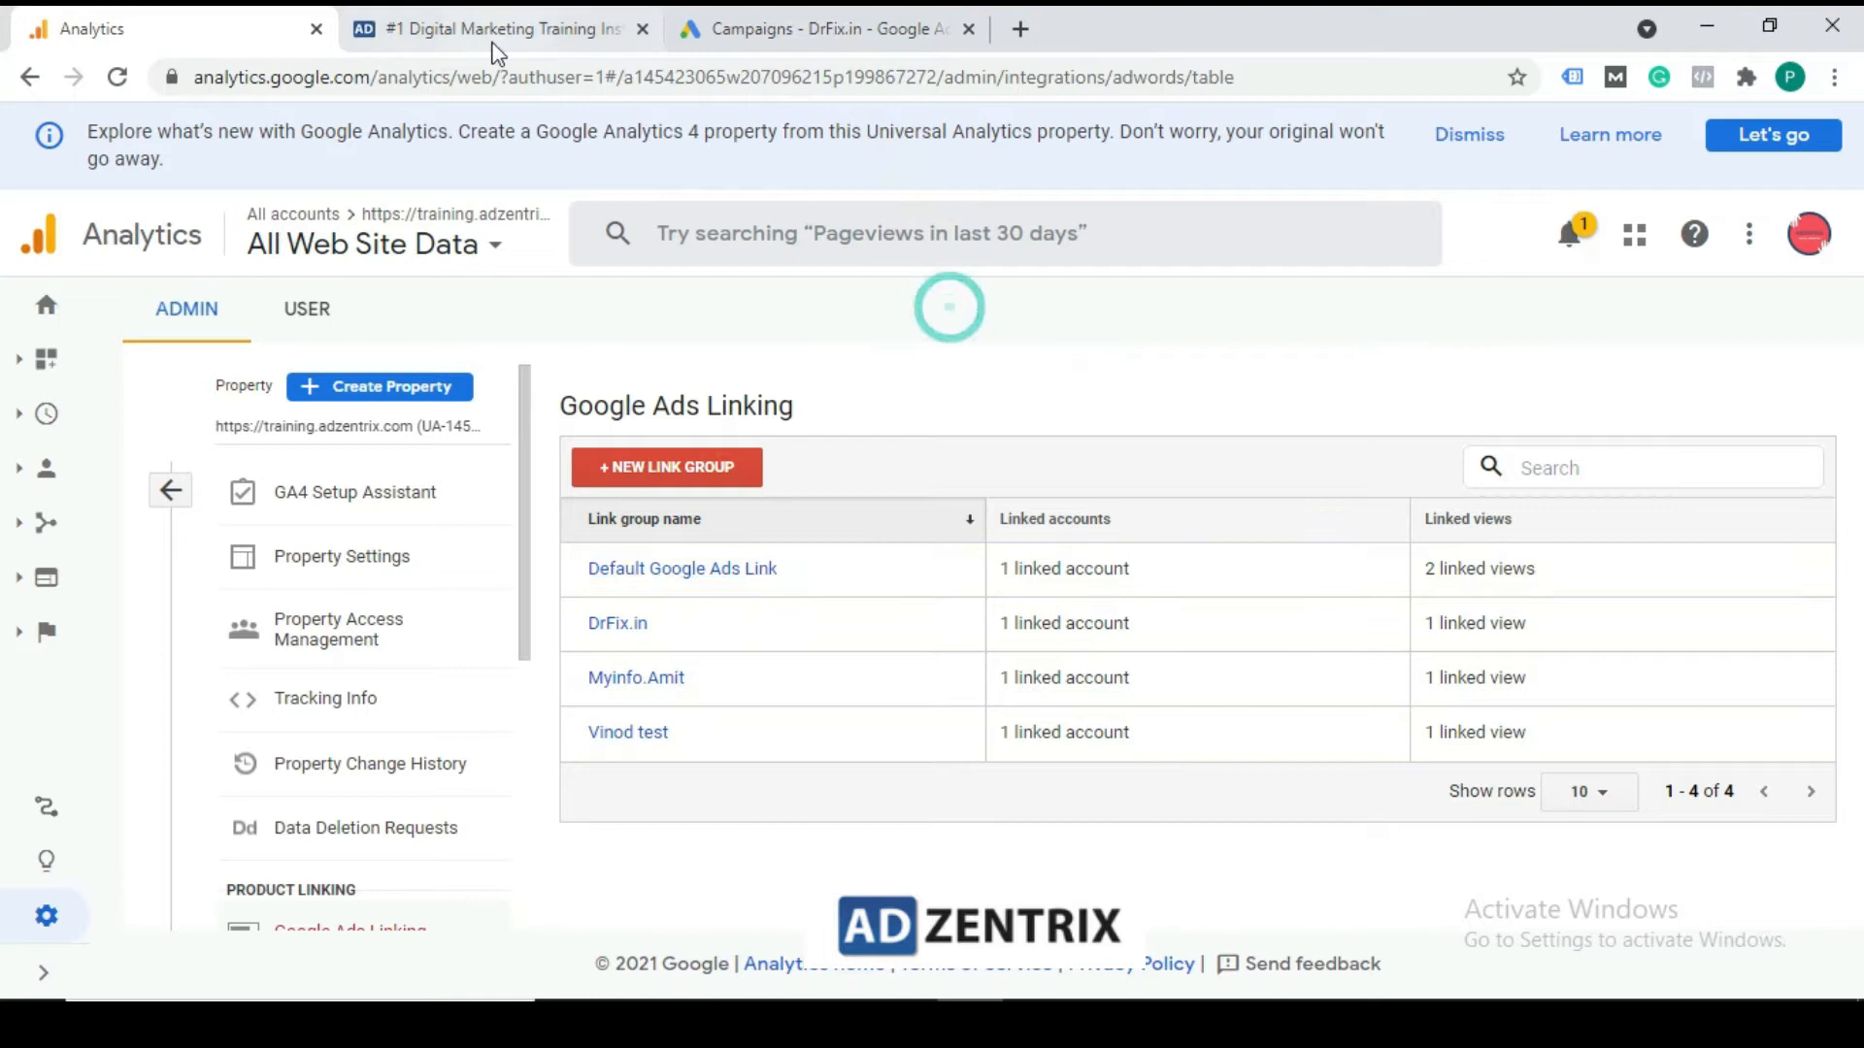
Recheck the account in Google Ads, then view the property's Audiences list under Audience Definitions in Google Analytics
{"action": "left_click", "coordinate": [815, 27]}
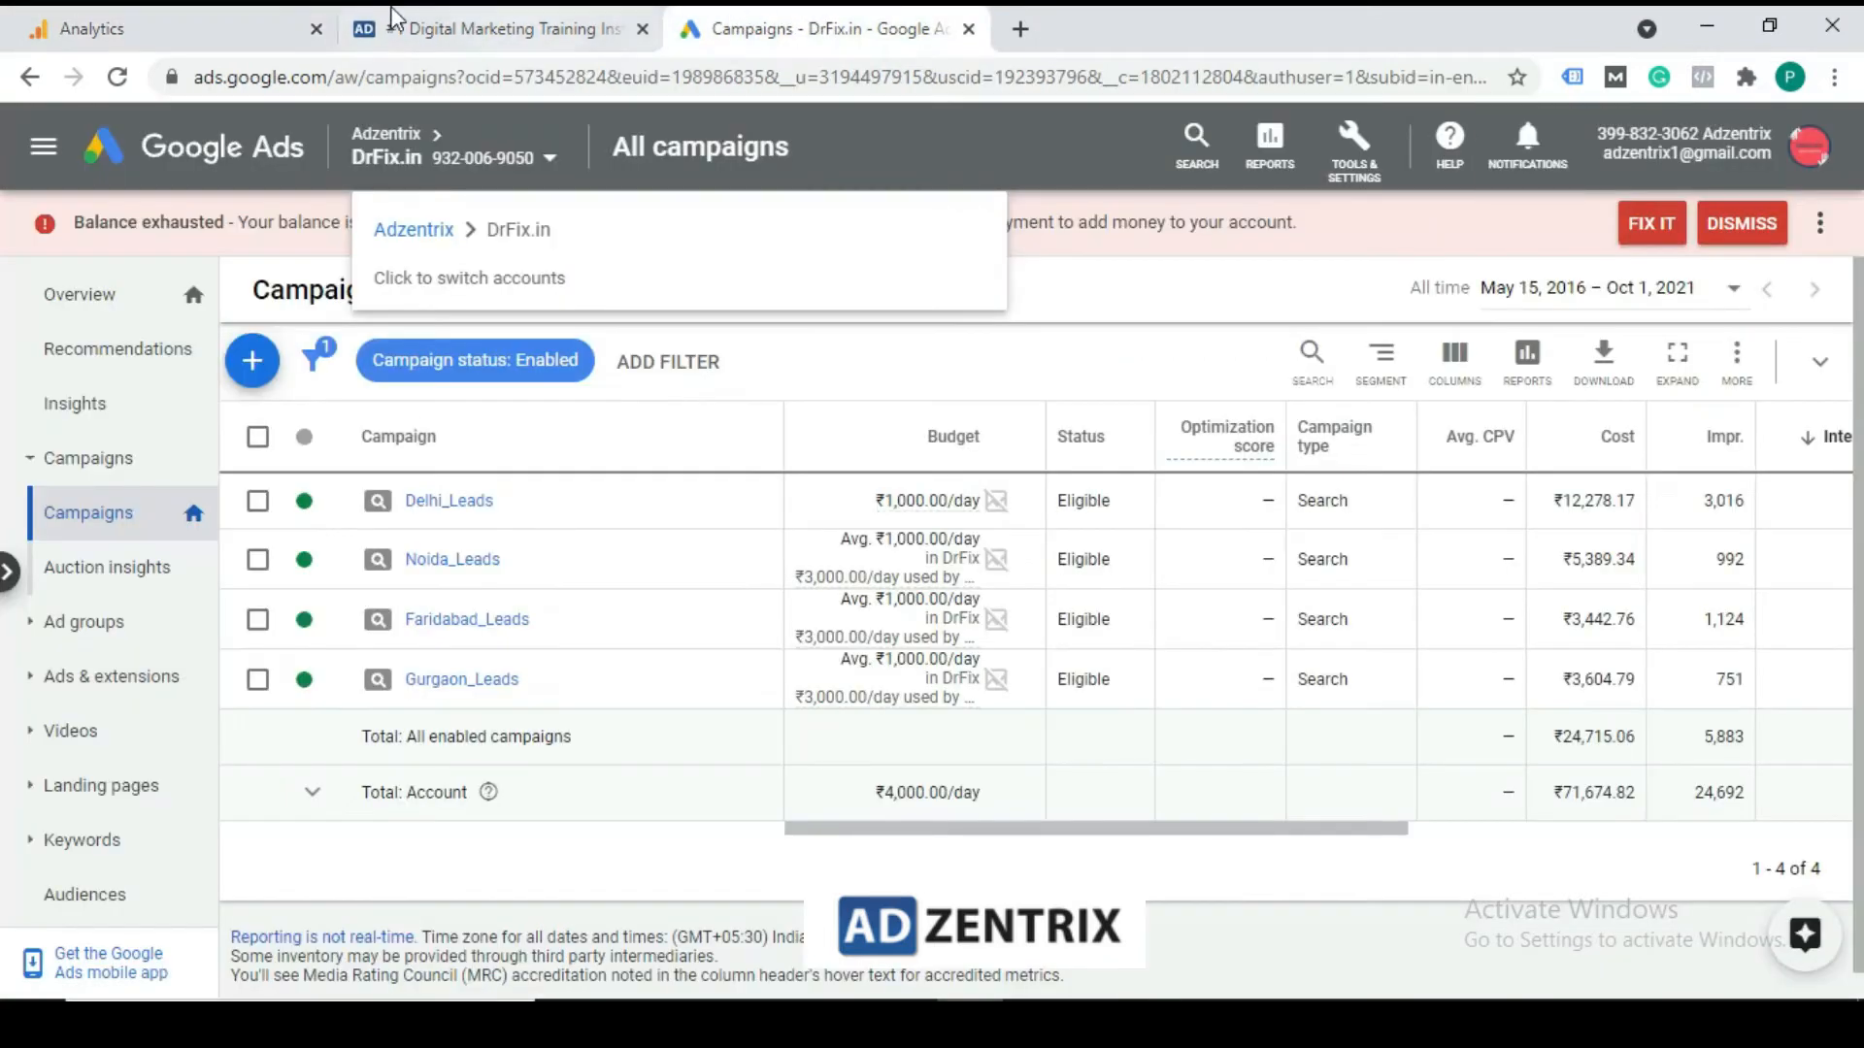
{"action": "left_click", "coordinate": [184, 28]}
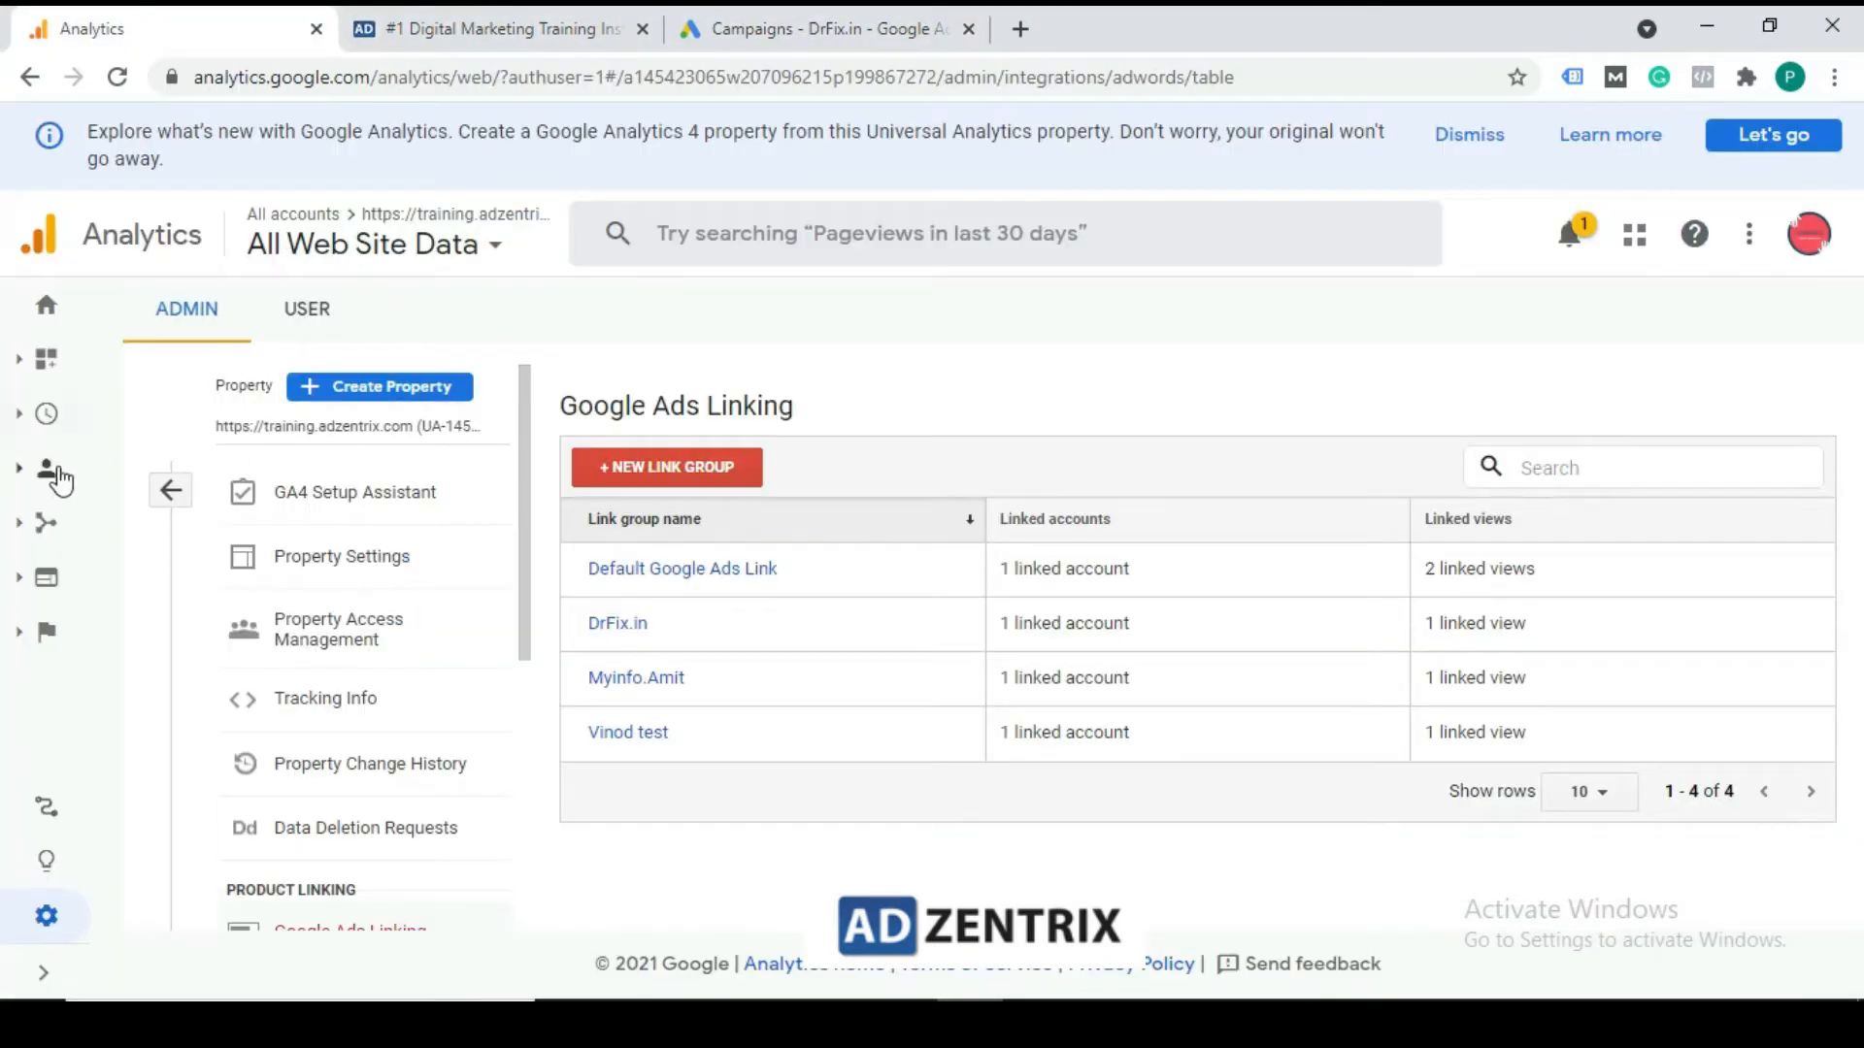
{"action": "left_click", "coordinate": [167, 490]}
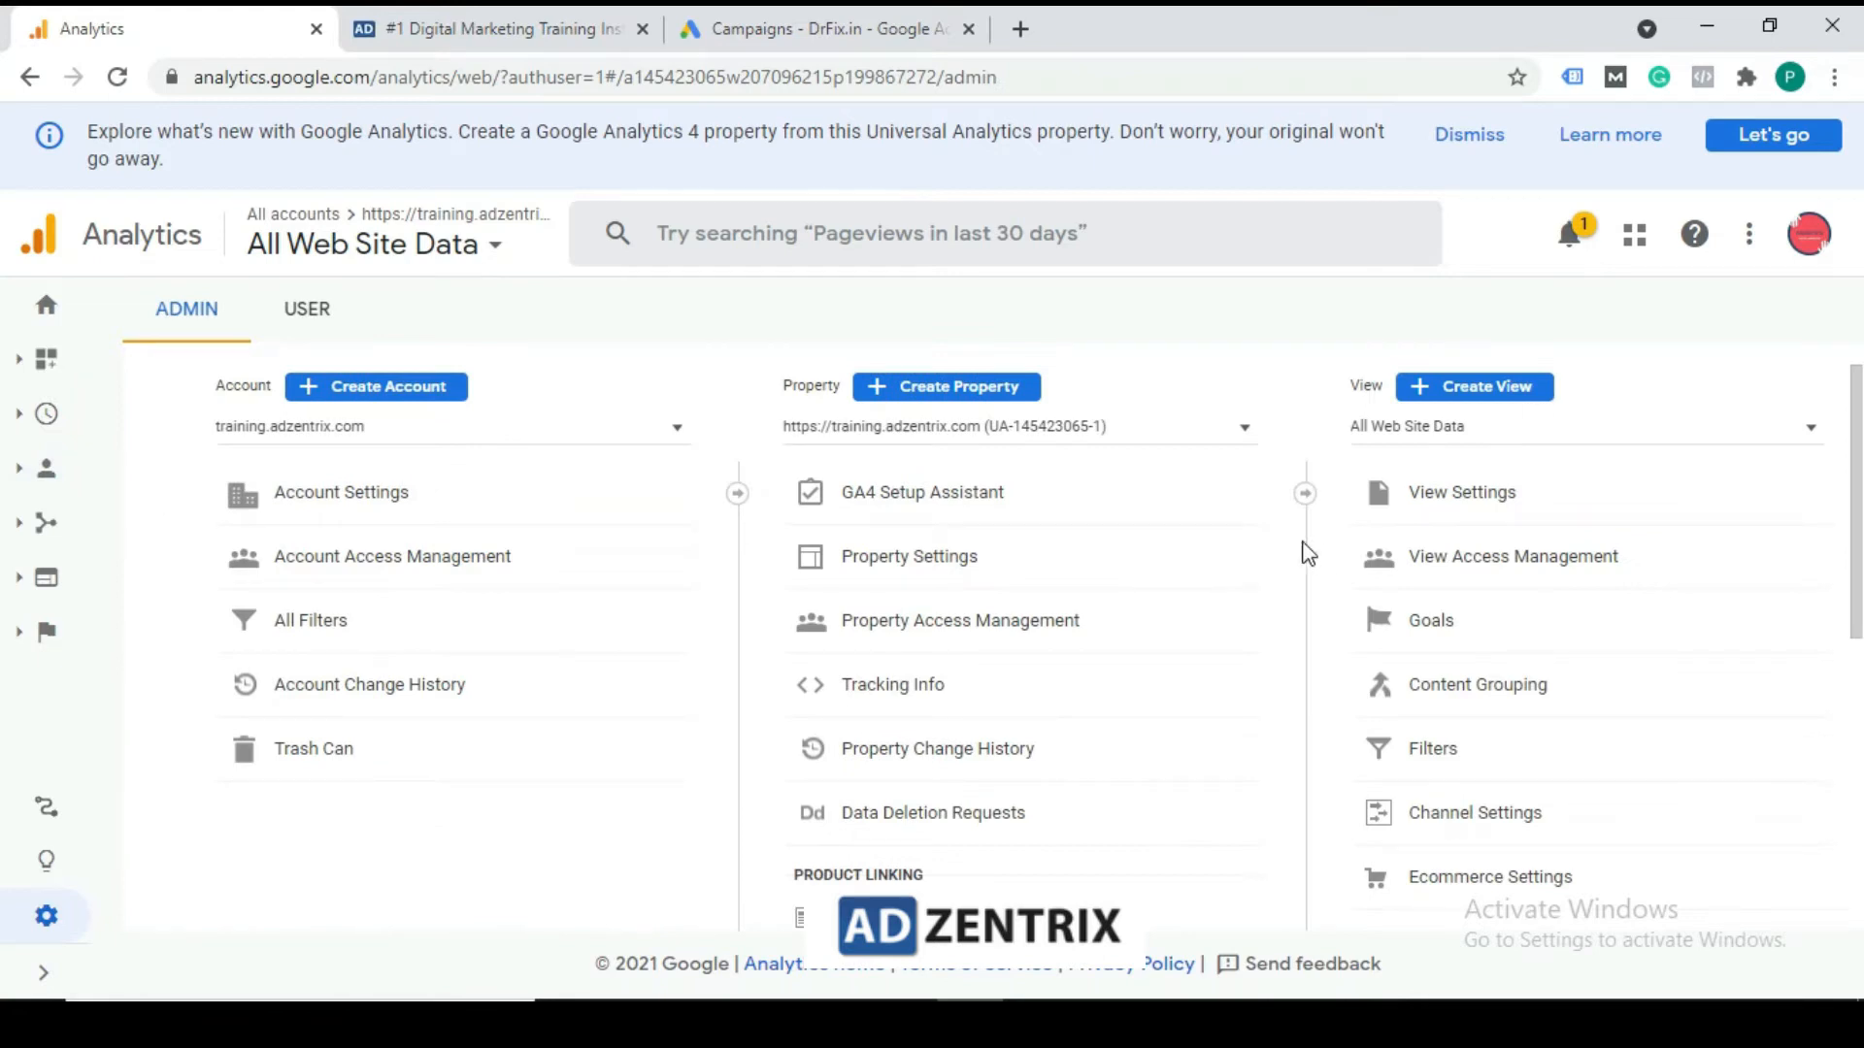
{"action": "scroll", "coordinate": [1107, 533], "scroll_direction": "down", "scroll_amount": 4}
{"action": "scroll", "coordinate": [907, 558], "scroll_direction": "down", "scroll_amount": 2}
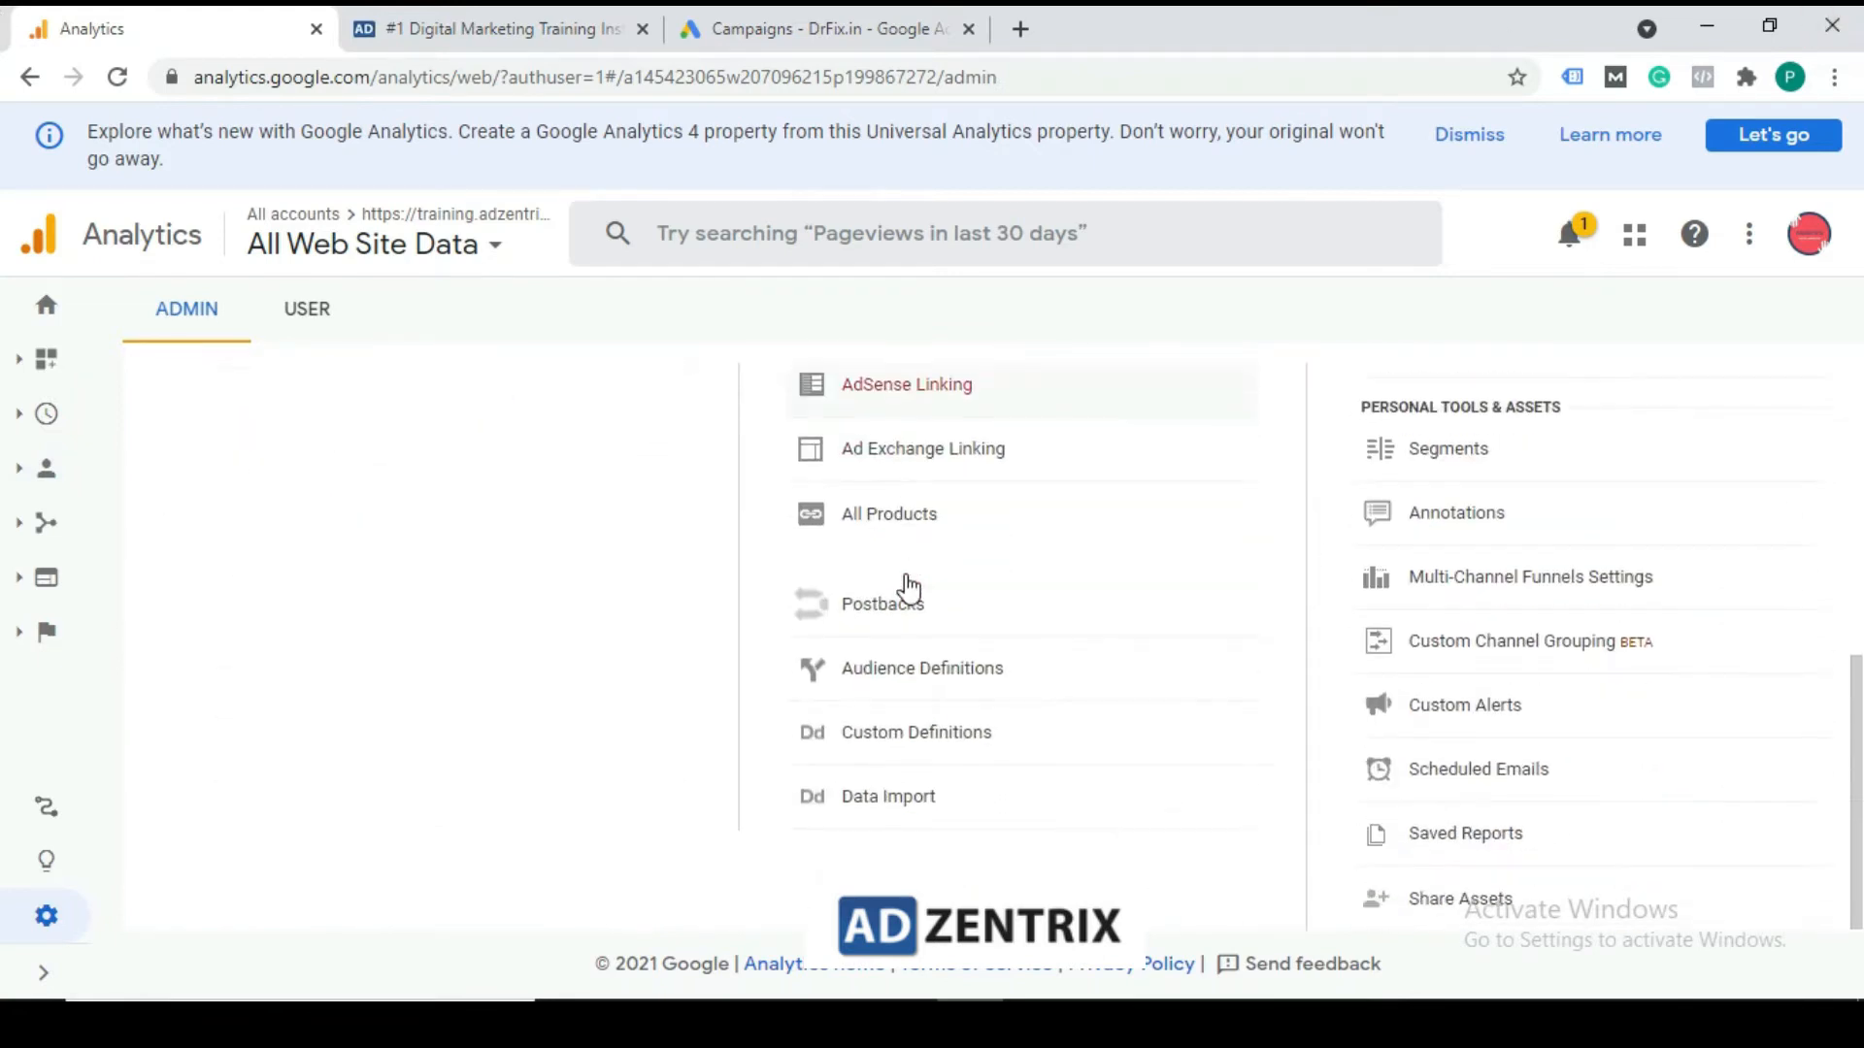
{"action": "left_click", "coordinate": [894, 688]}
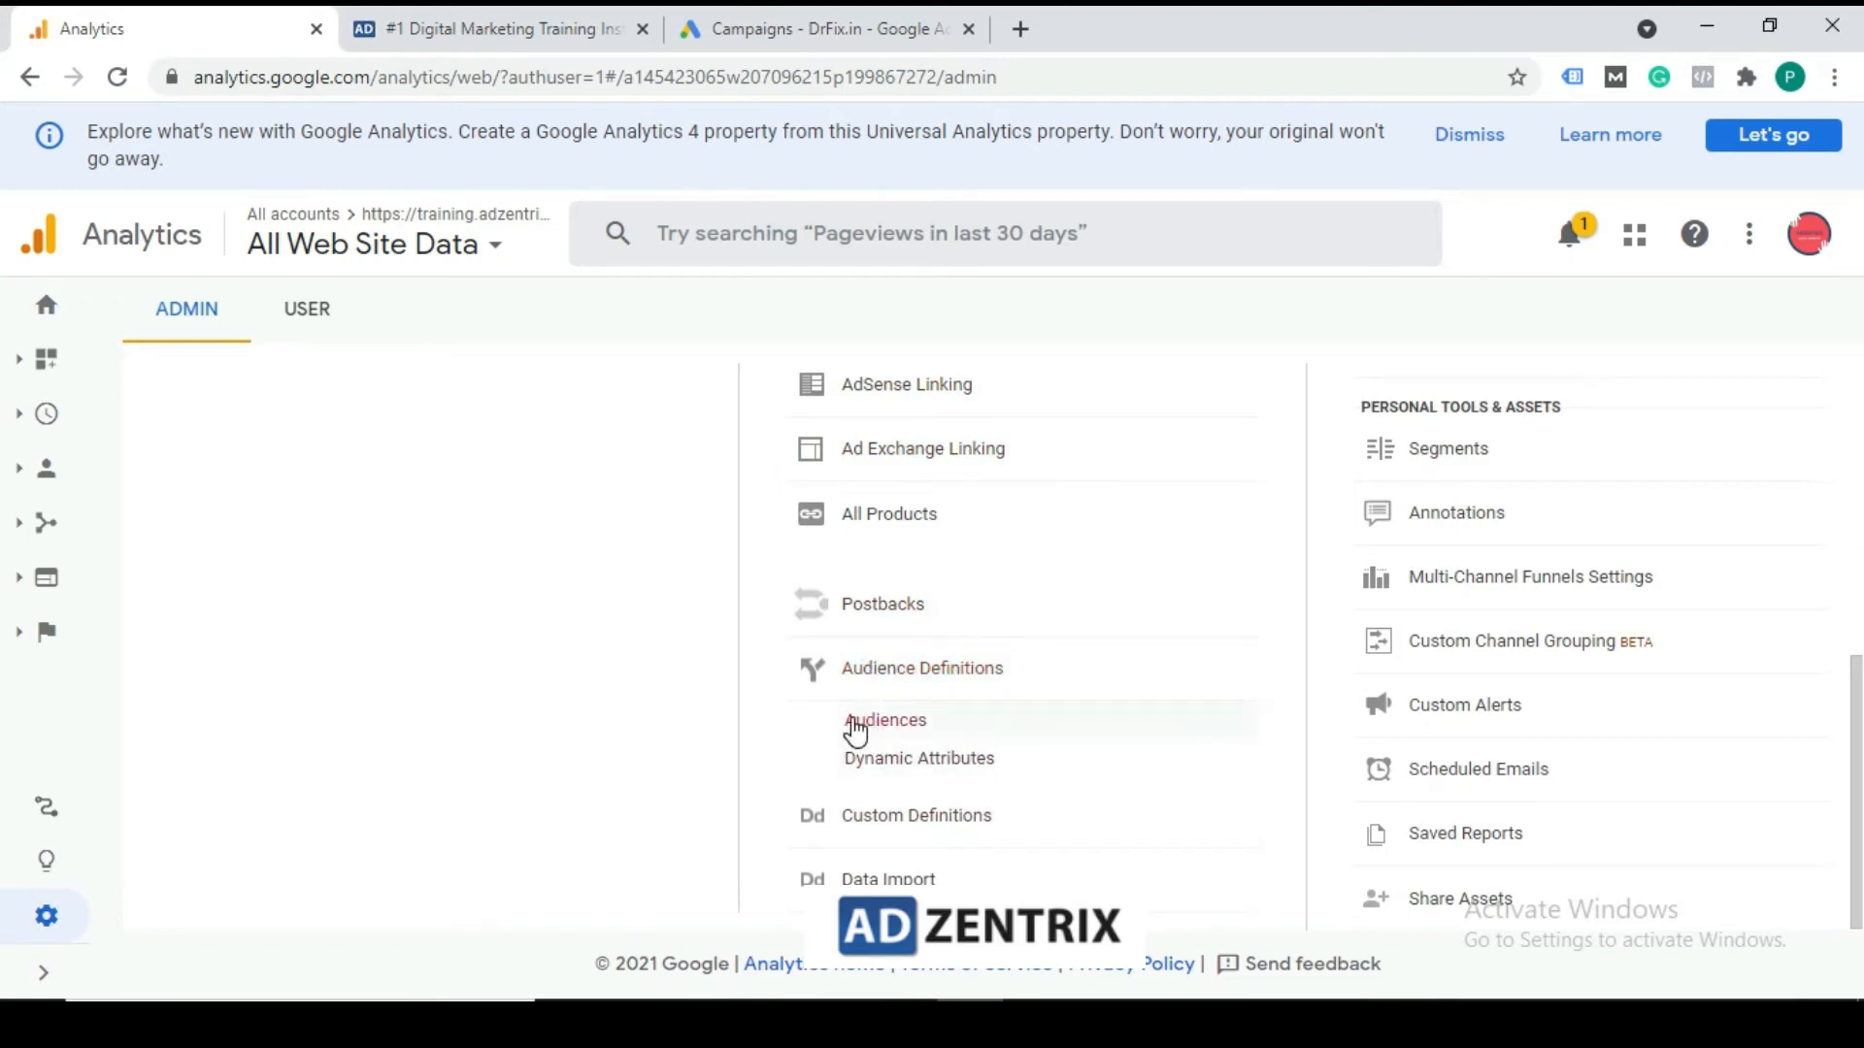
{"action": "left_click", "coordinate": [897, 722]}
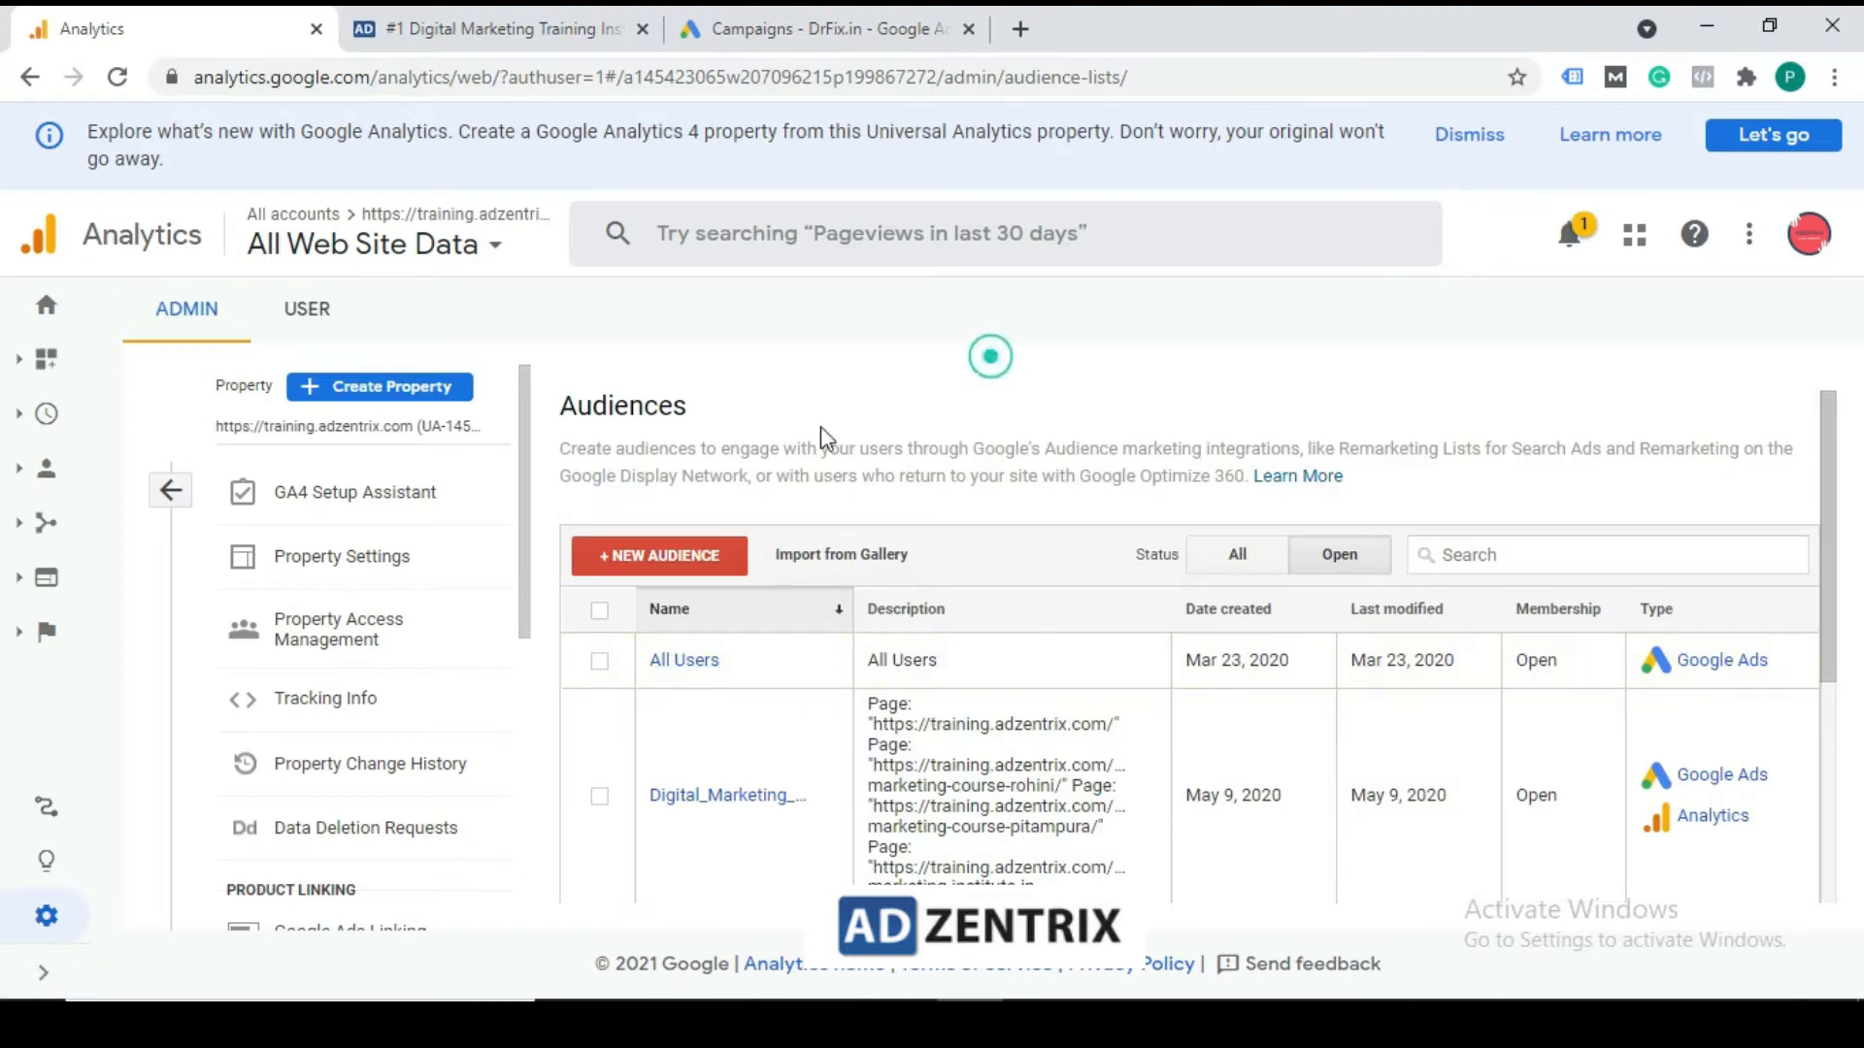
Leave the Audiences list and open the property's Data Collection settings under Tracking Info
{"action": "left_click", "coordinate": [170, 490]}
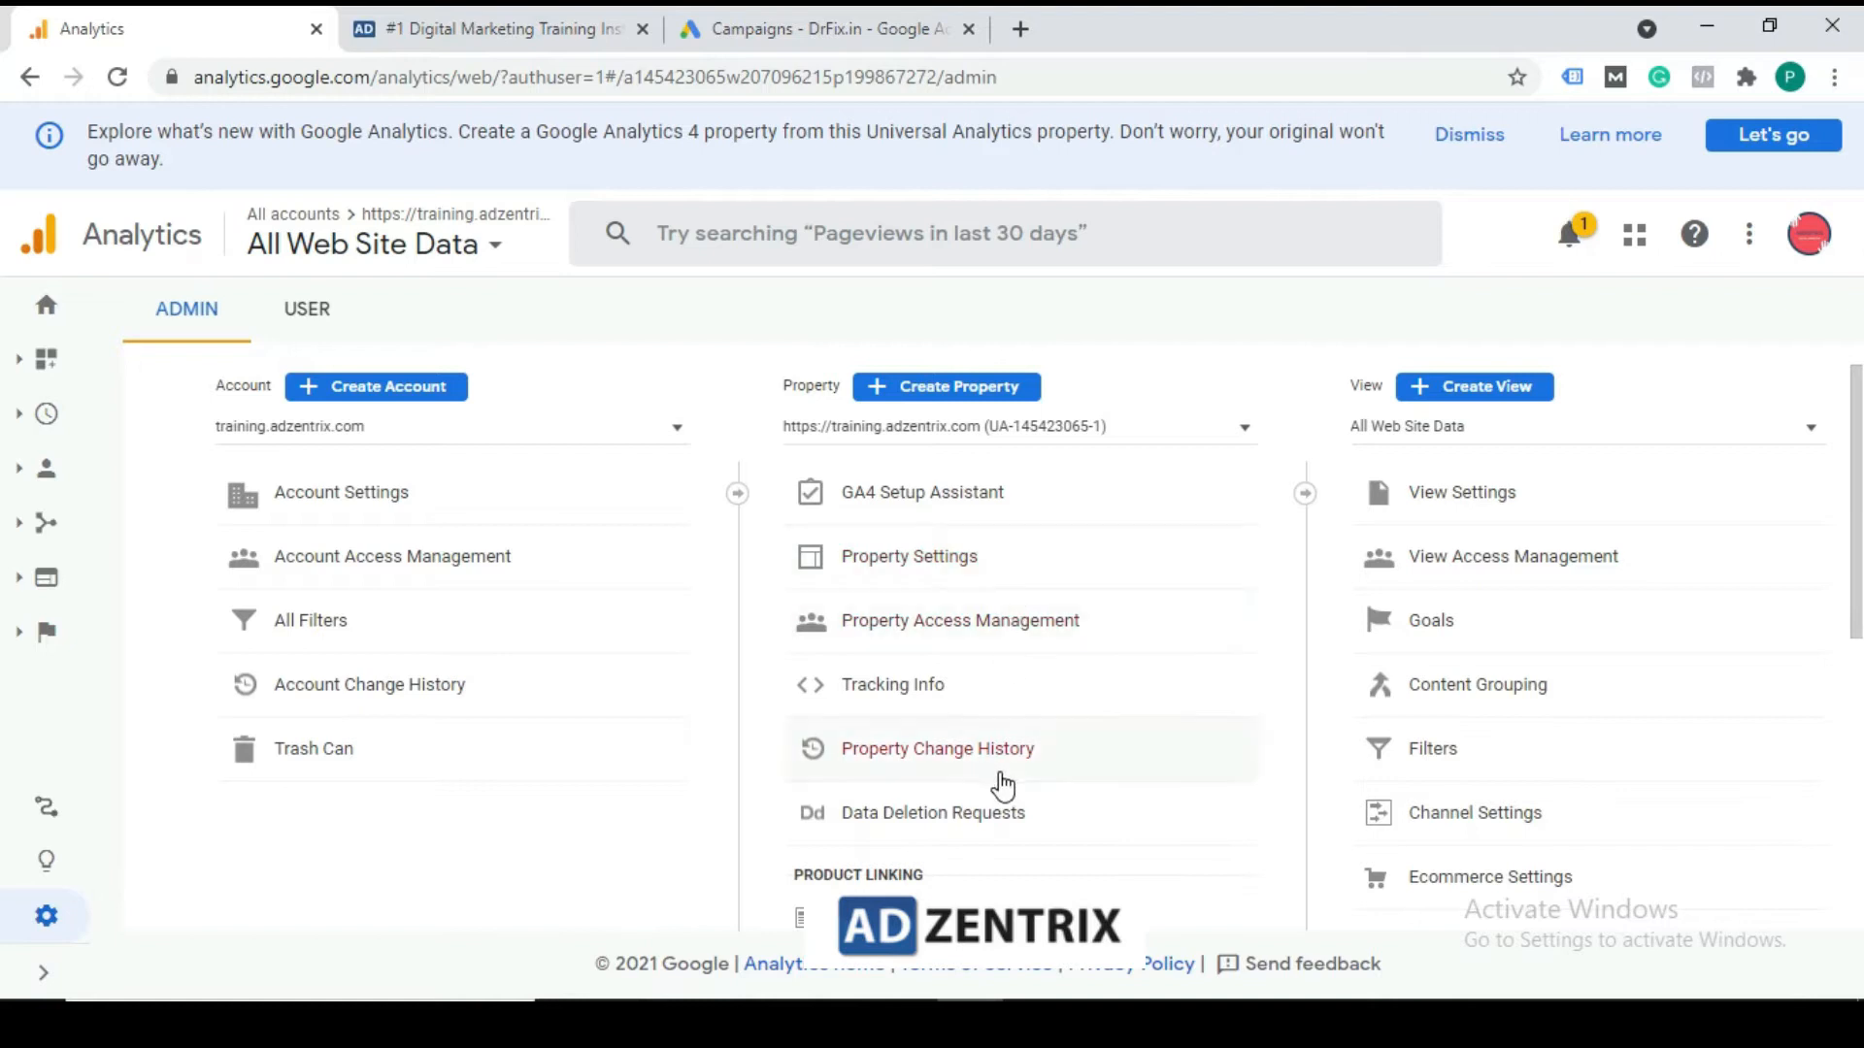
{"action": "left_click", "coordinate": [944, 688]}
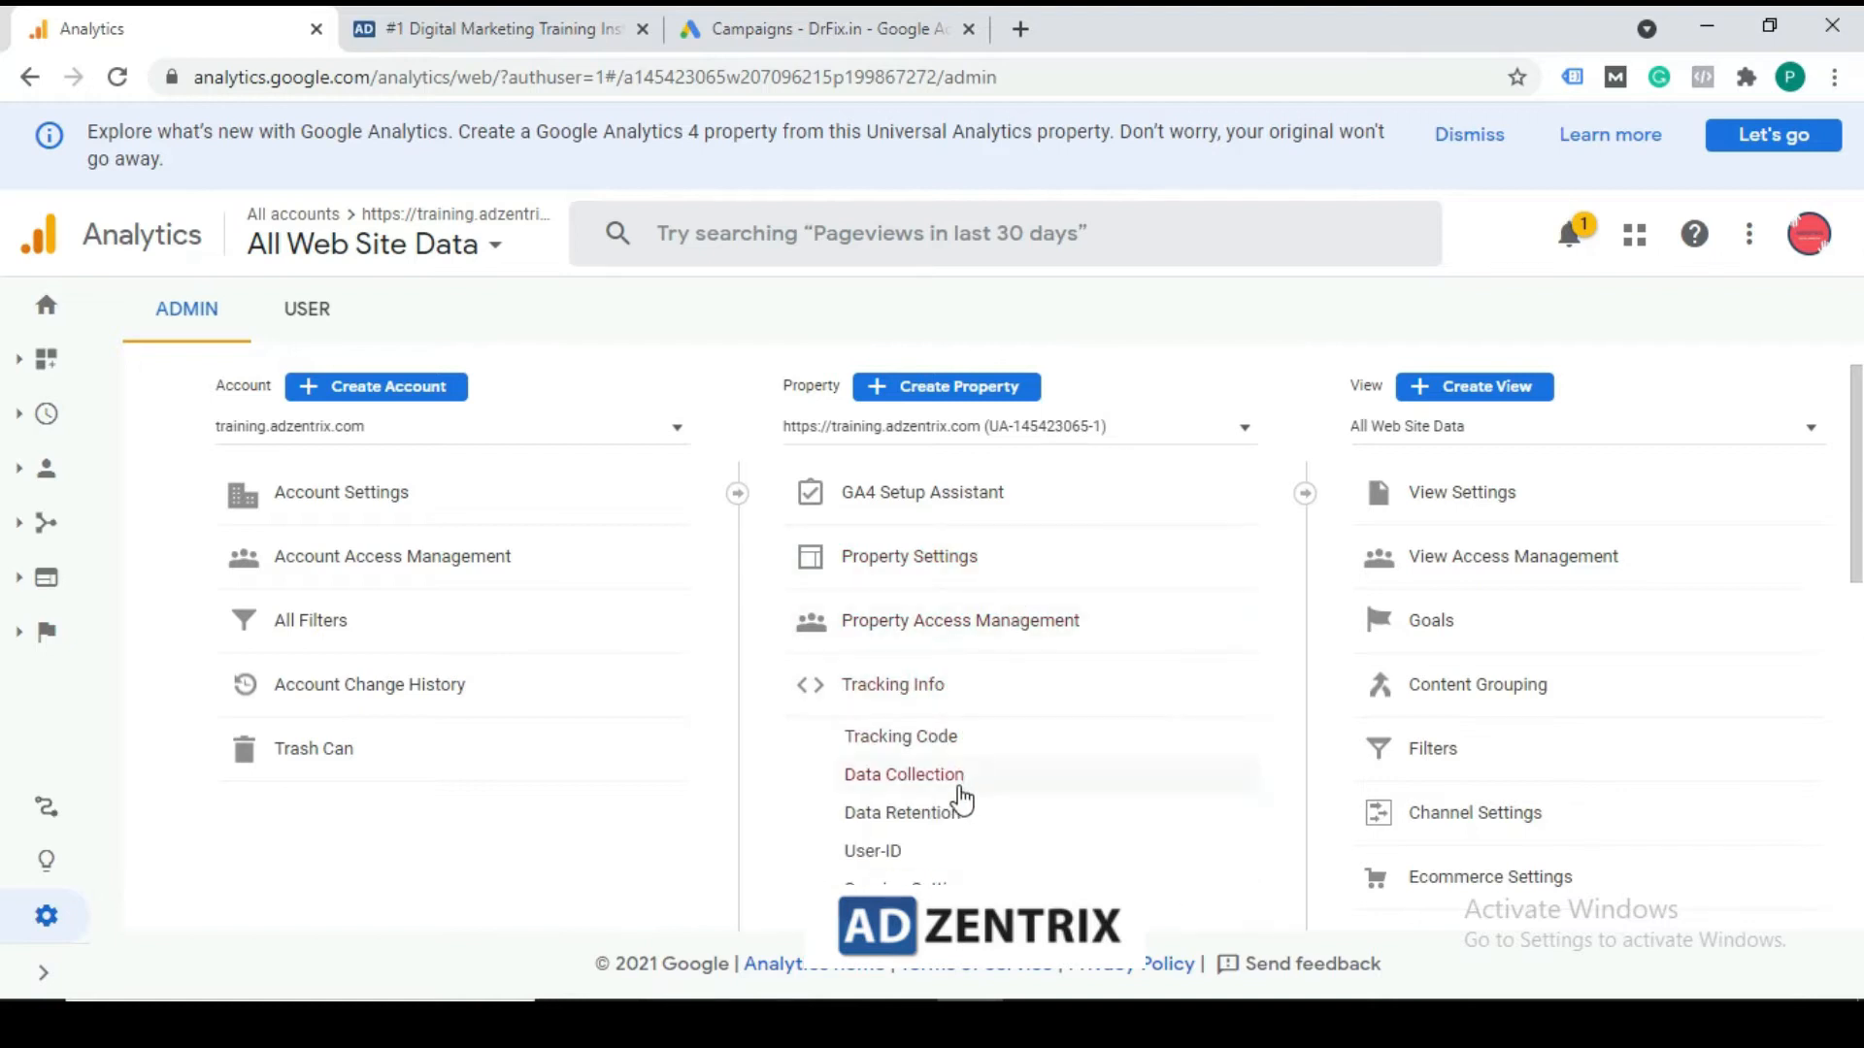
{"action": "scroll", "coordinate": [983, 695], "scroll_direction": "down", "scroll_amount": 2}
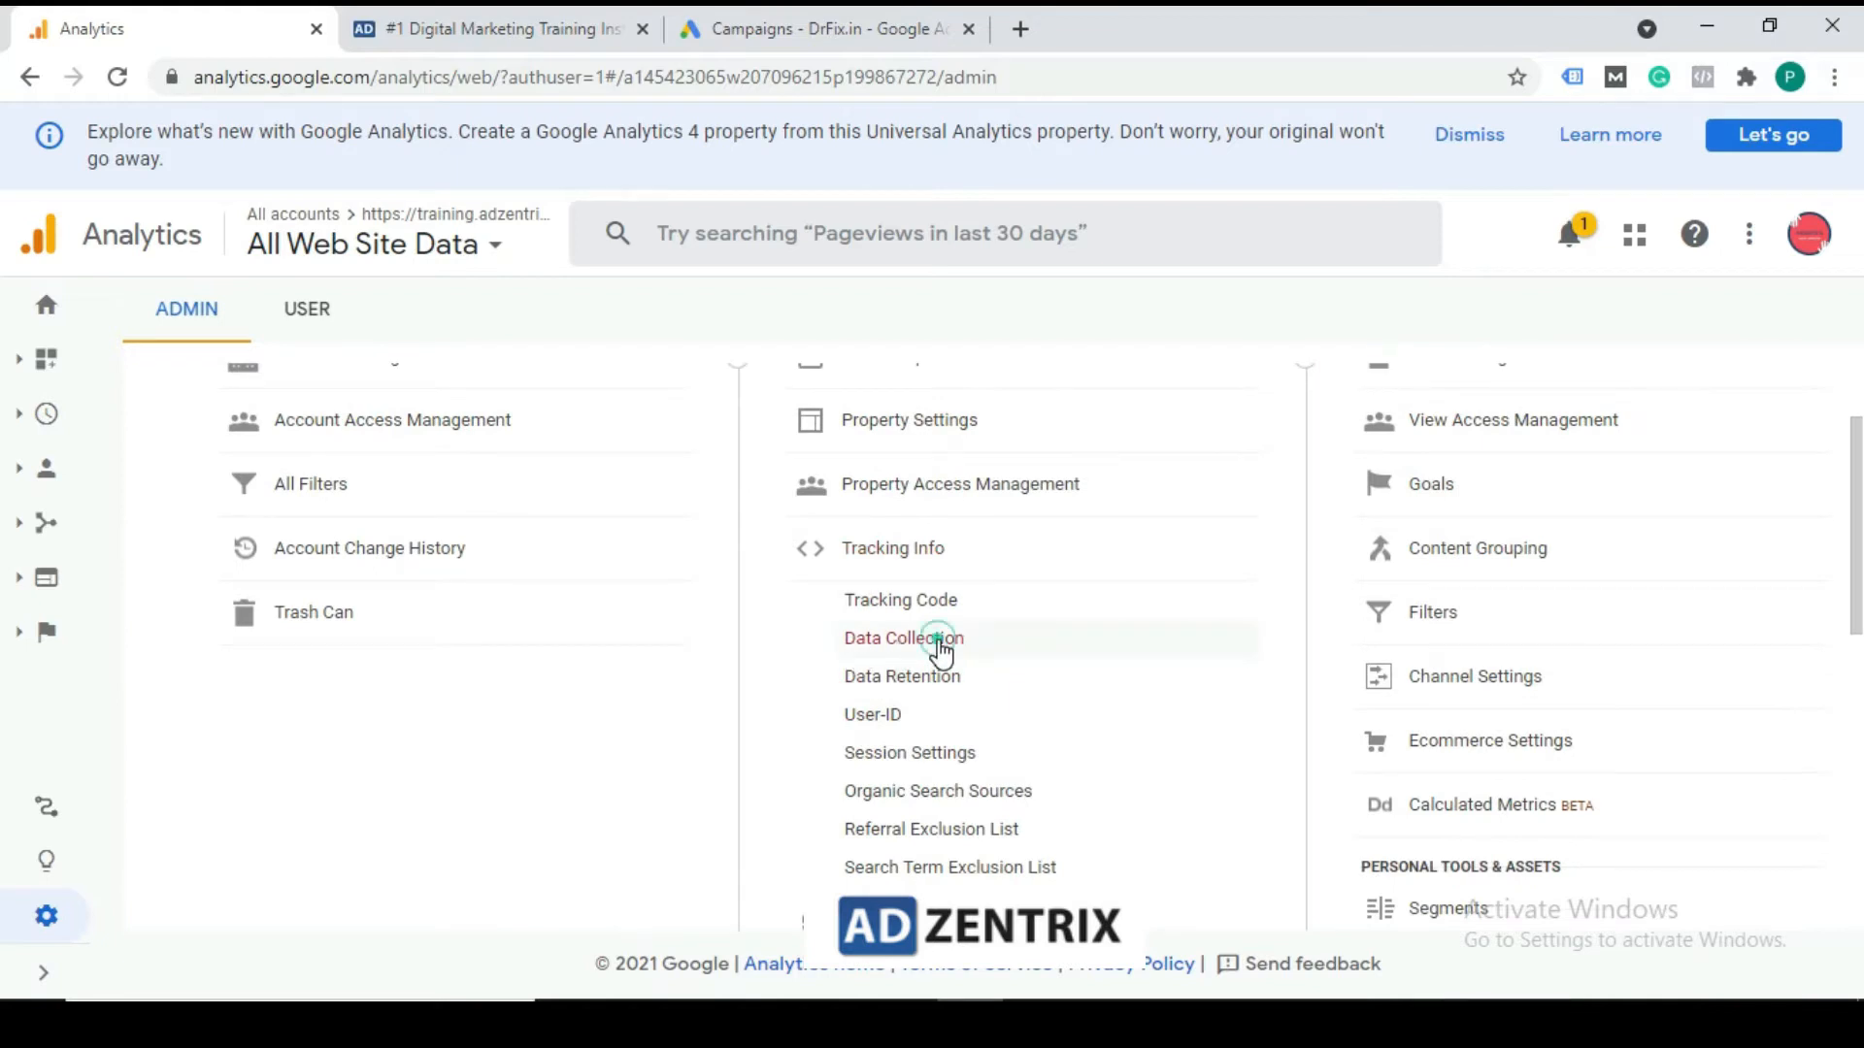
{"action": "left_click", "coordinate": [940, 653]}
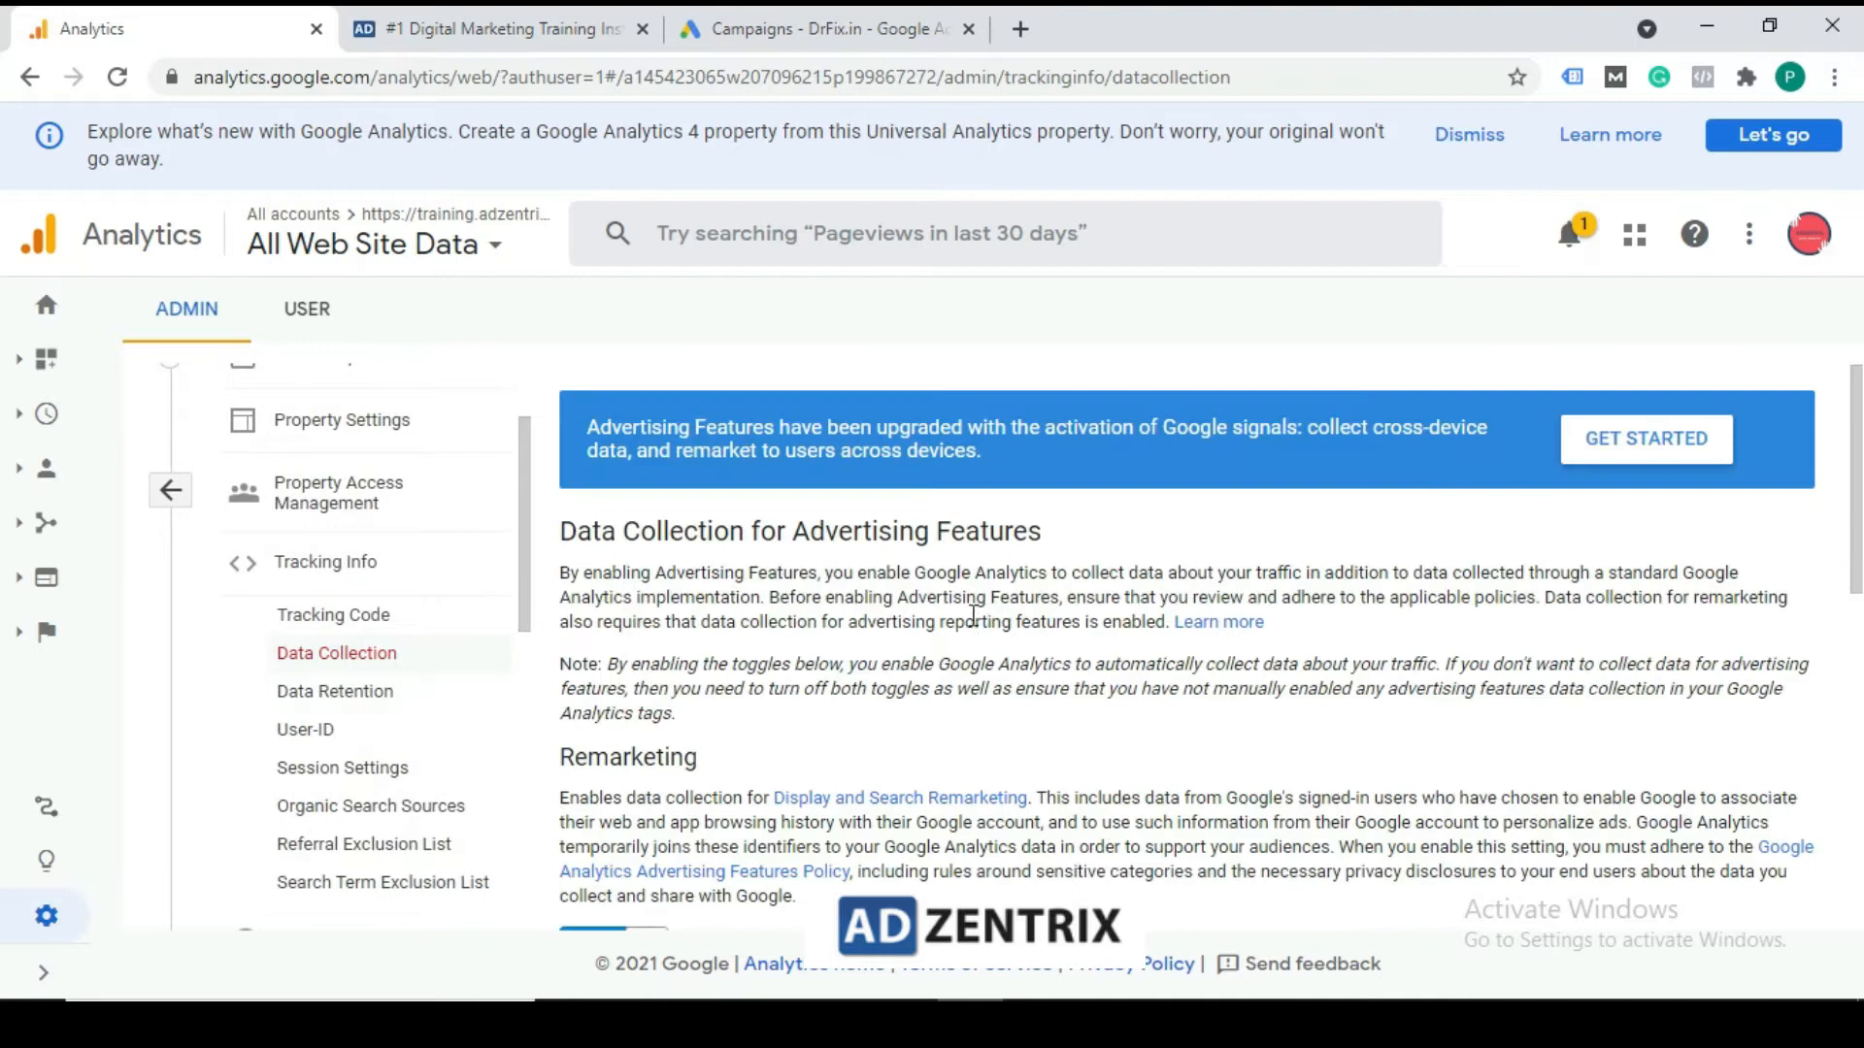
Switch Remarketing data collection off and back on, and check the Advertising Reporting Features setting
{"action": "scroll", "coordinate": [915, 660], "scroll_direction": "down", "scroll_amount": 4}
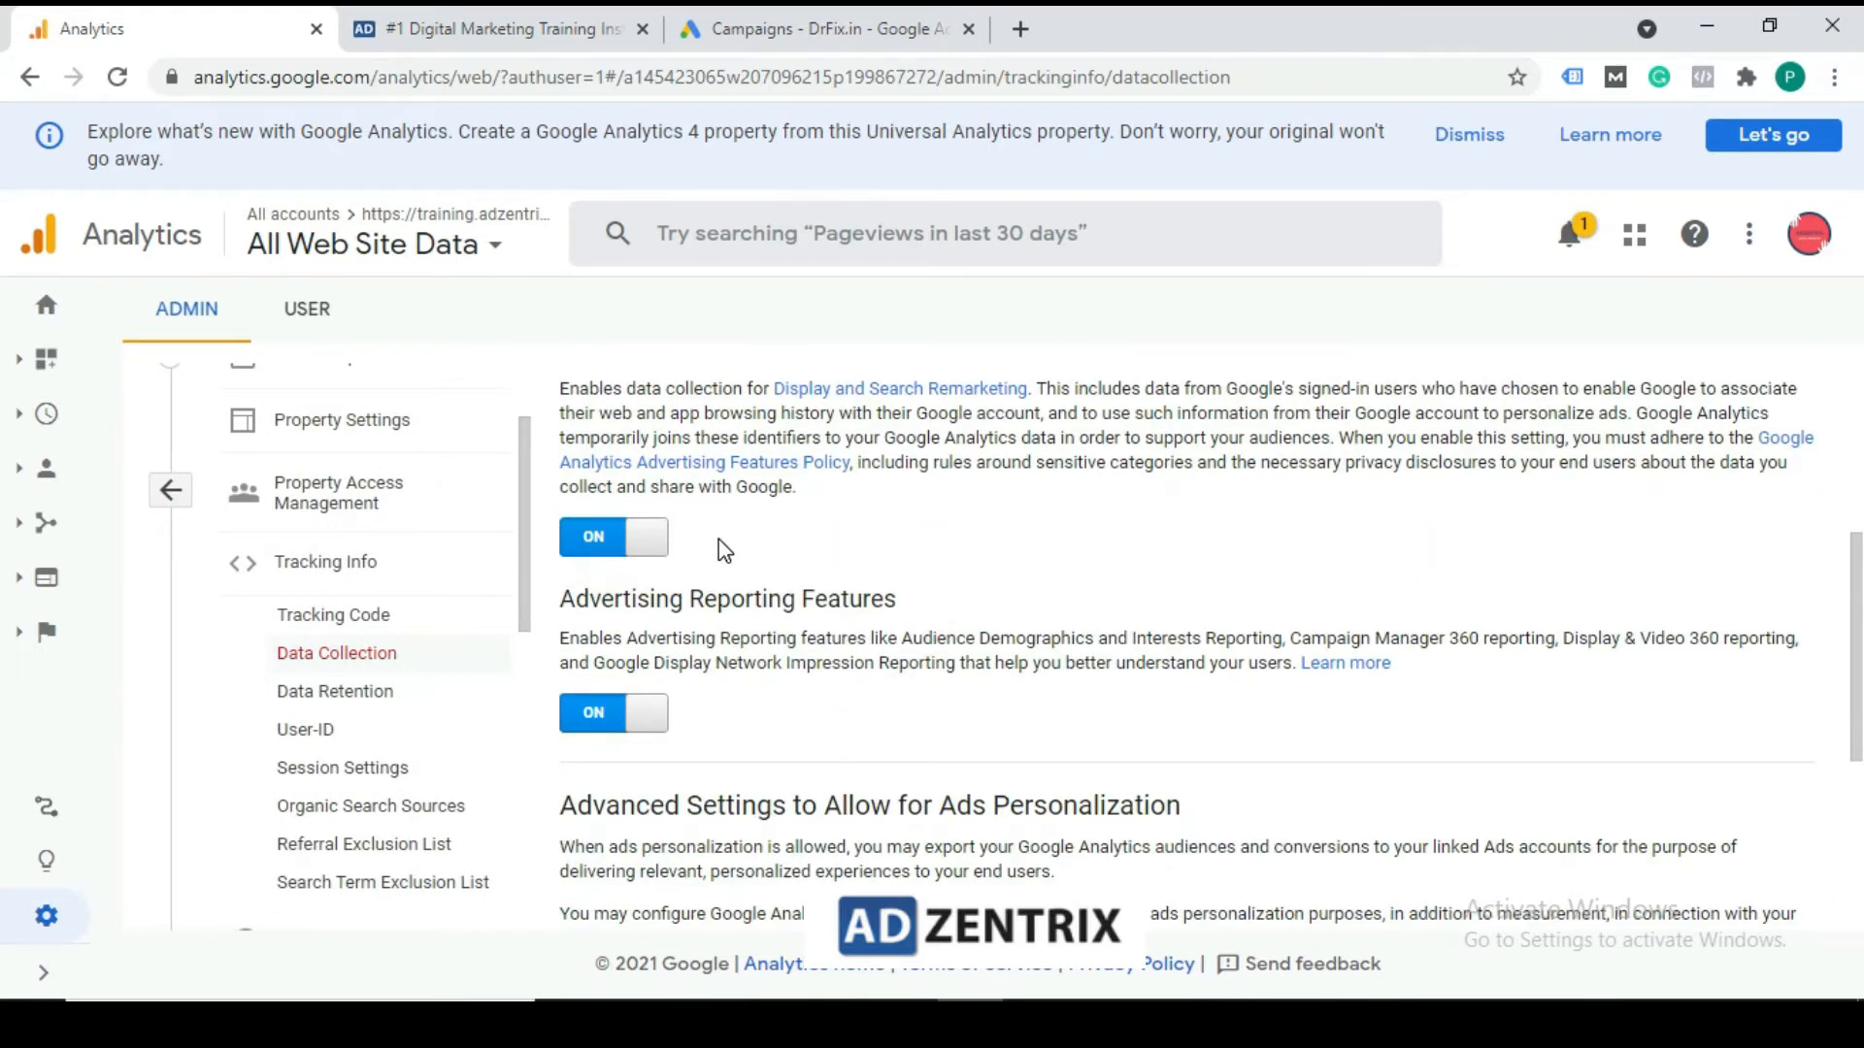
{"action": "scroll", "coordinate": [719, 538], "scroll_direction": "up", "scroll_amount": 1}
{"action": "scroll", "coordinate": [685, 626], "scroll_direction": "down", "scroll_amount": 1}
{"action": "left_click", "coordinate": [643, 547]}
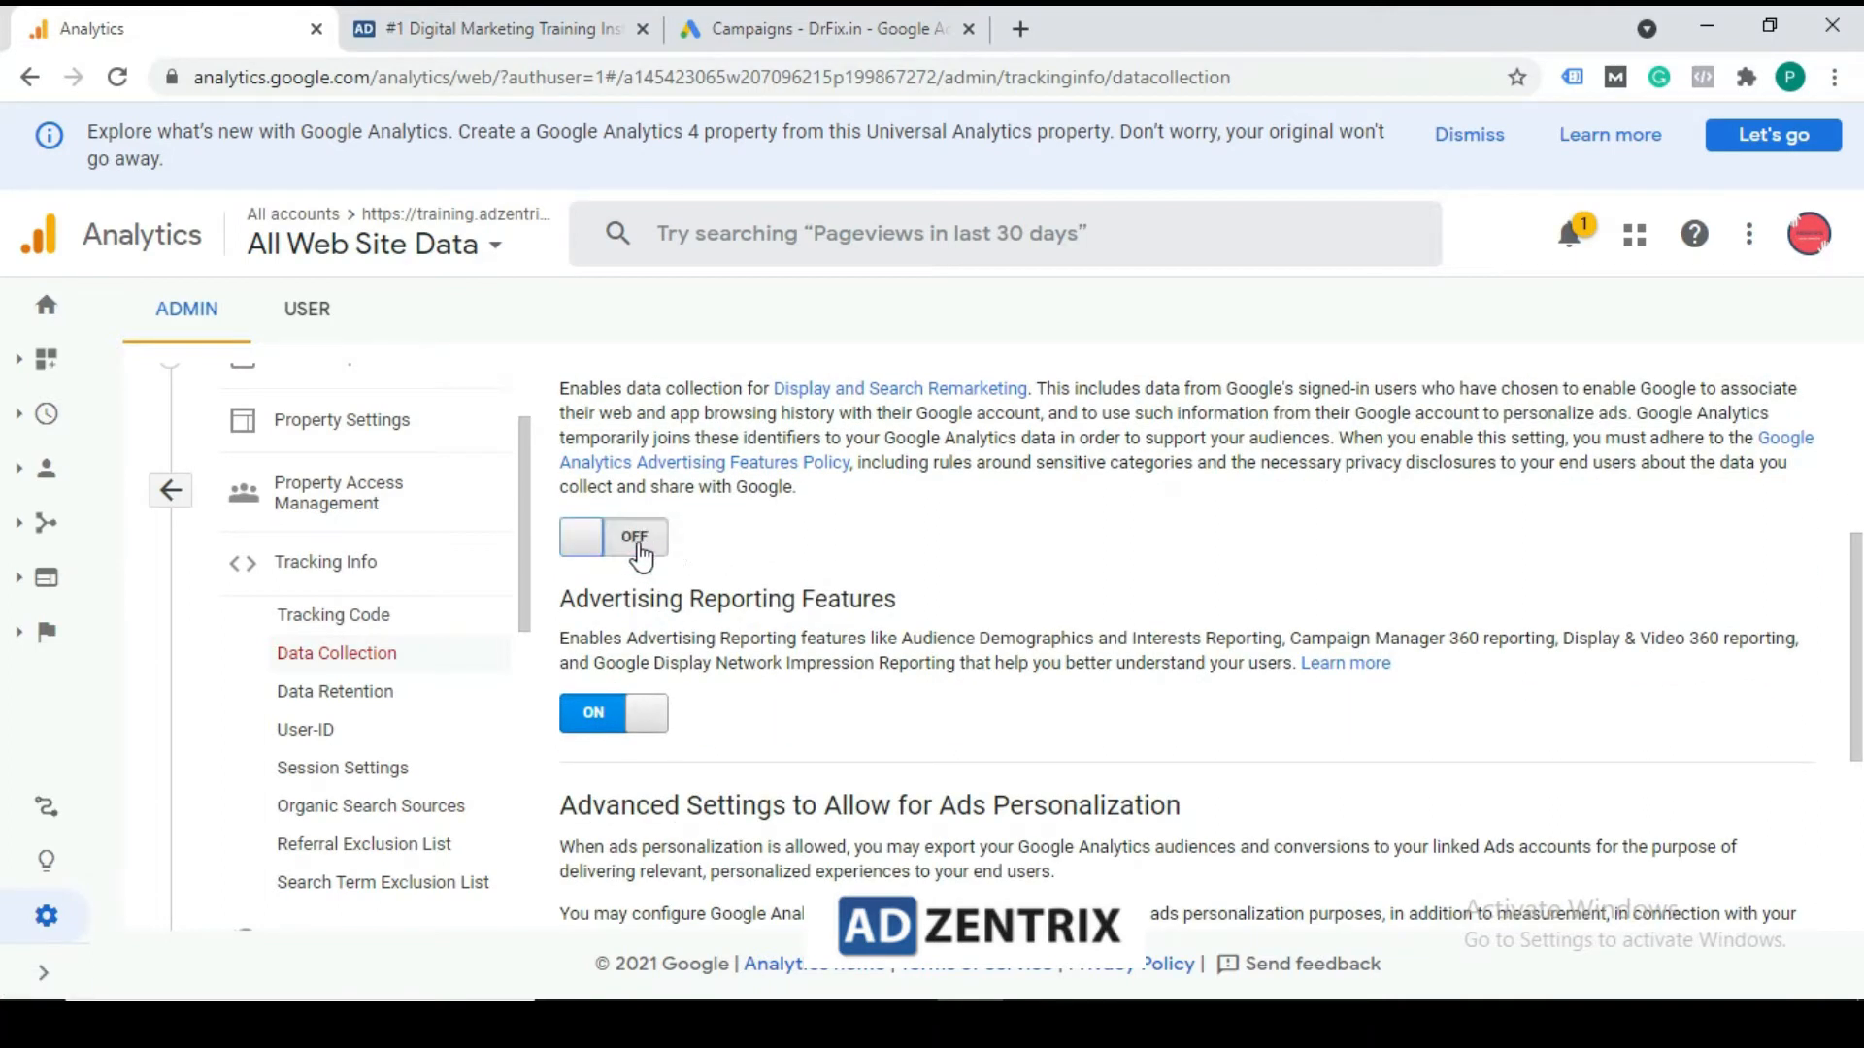
{"action": "left_click", "coordinate": [585, 552]}
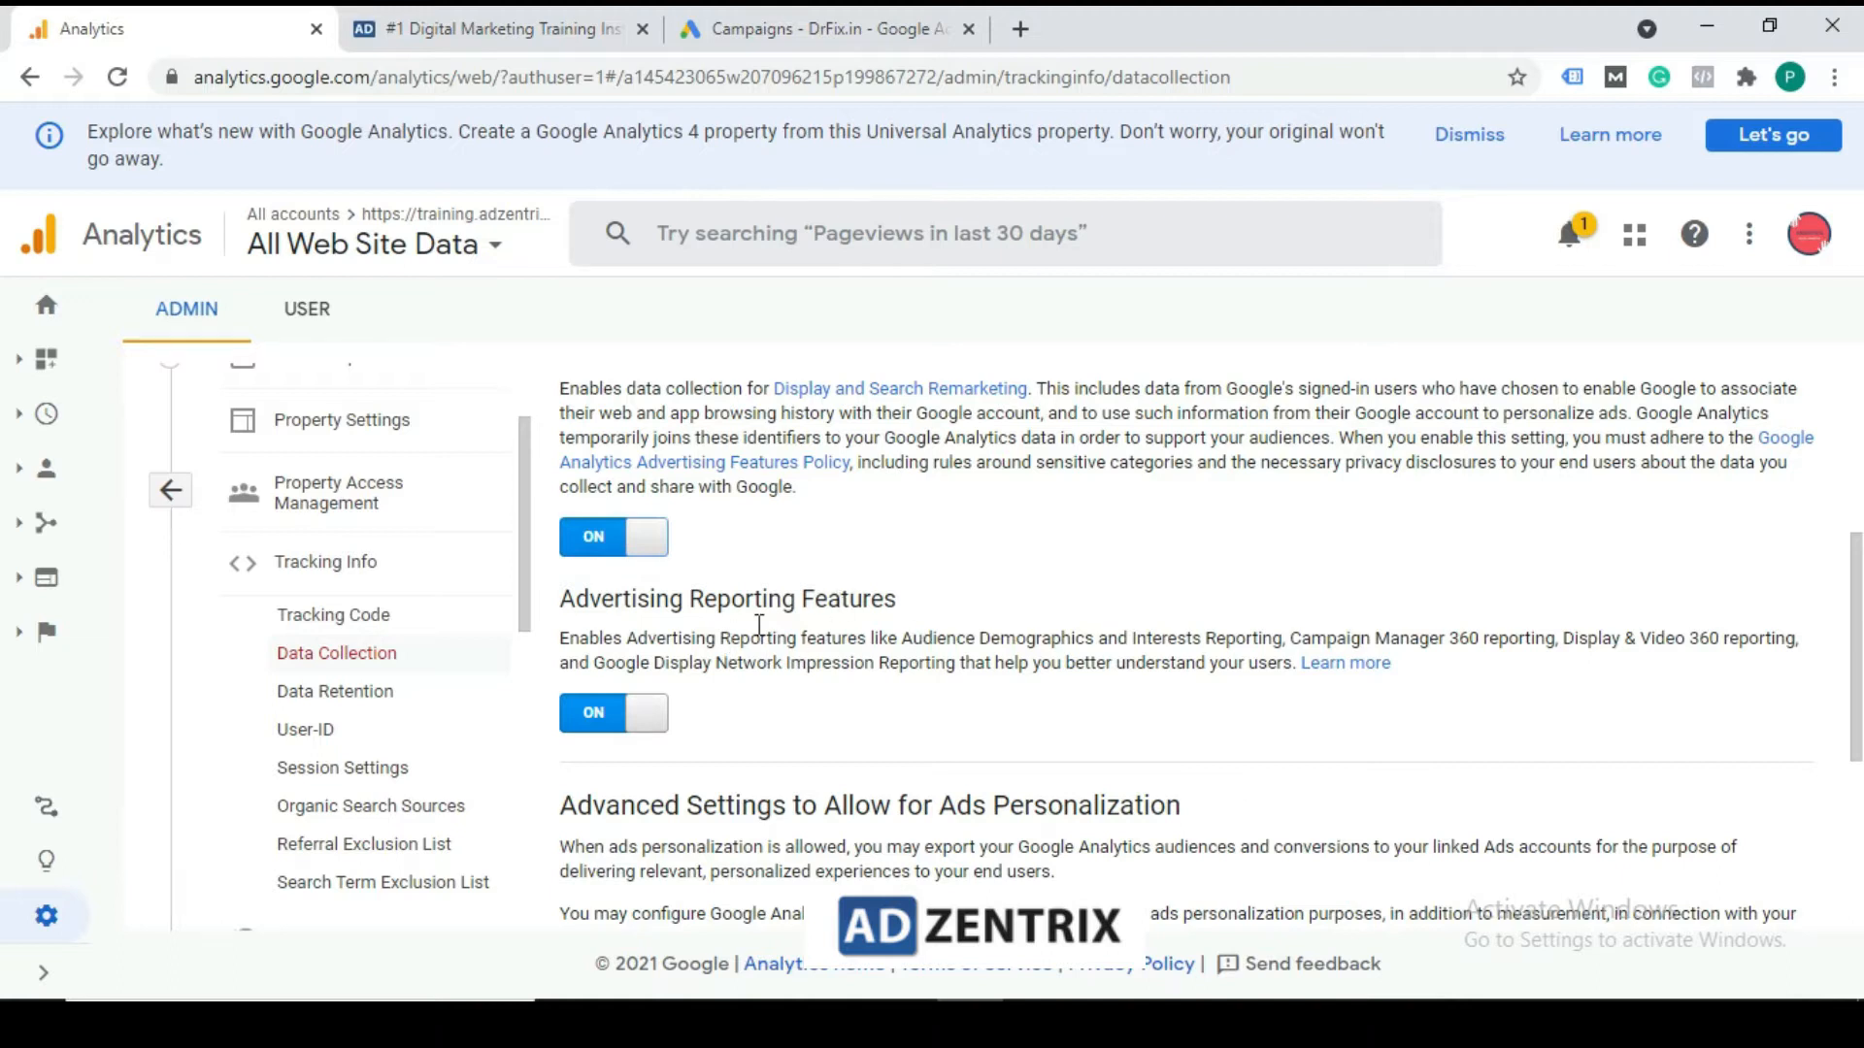
{"action": "scroll", "coordinate": [841, 603], "scroll_direction": "up", "scroll_amount": 1}
{"action": "scroll", "coordinate": [1071, 472], "scroll_direction": "up", "scroll_amount": 1}
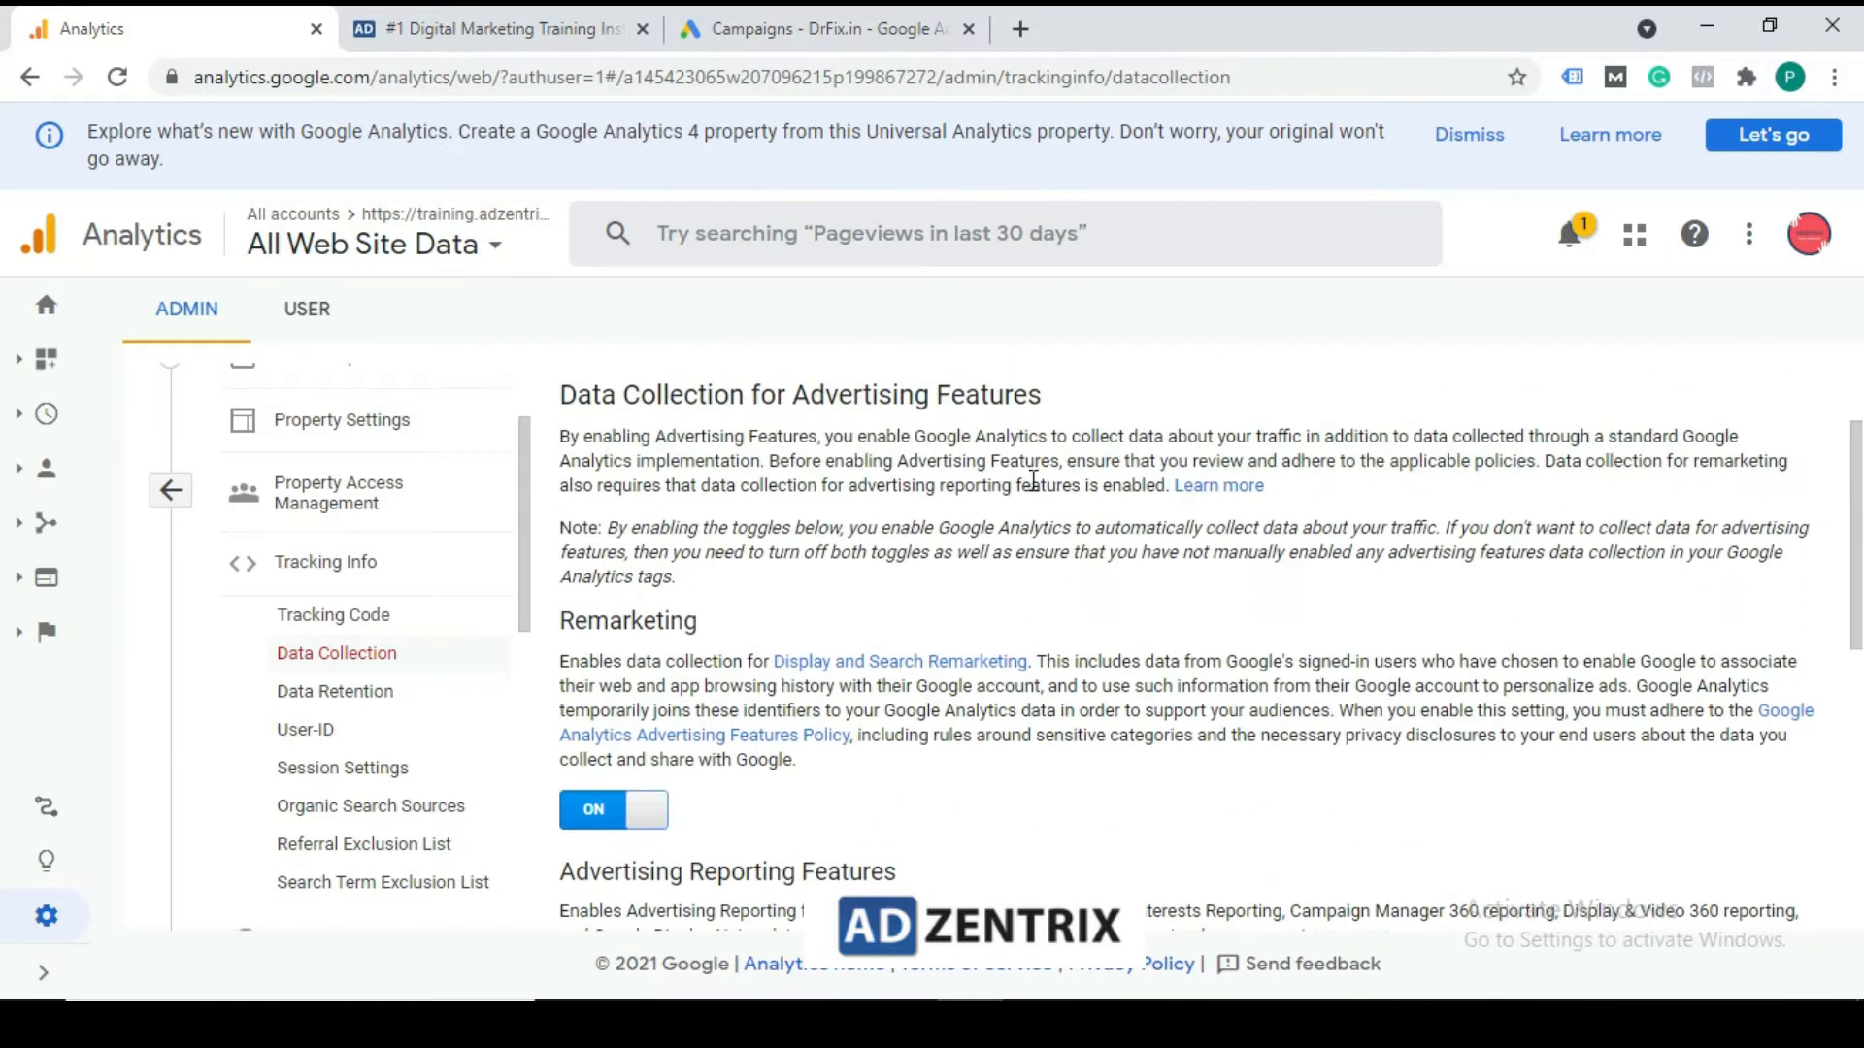
{"action": "scroll", "coordinate": [794, 697], "scroll_direction": "down", "scroll_amount": 3}
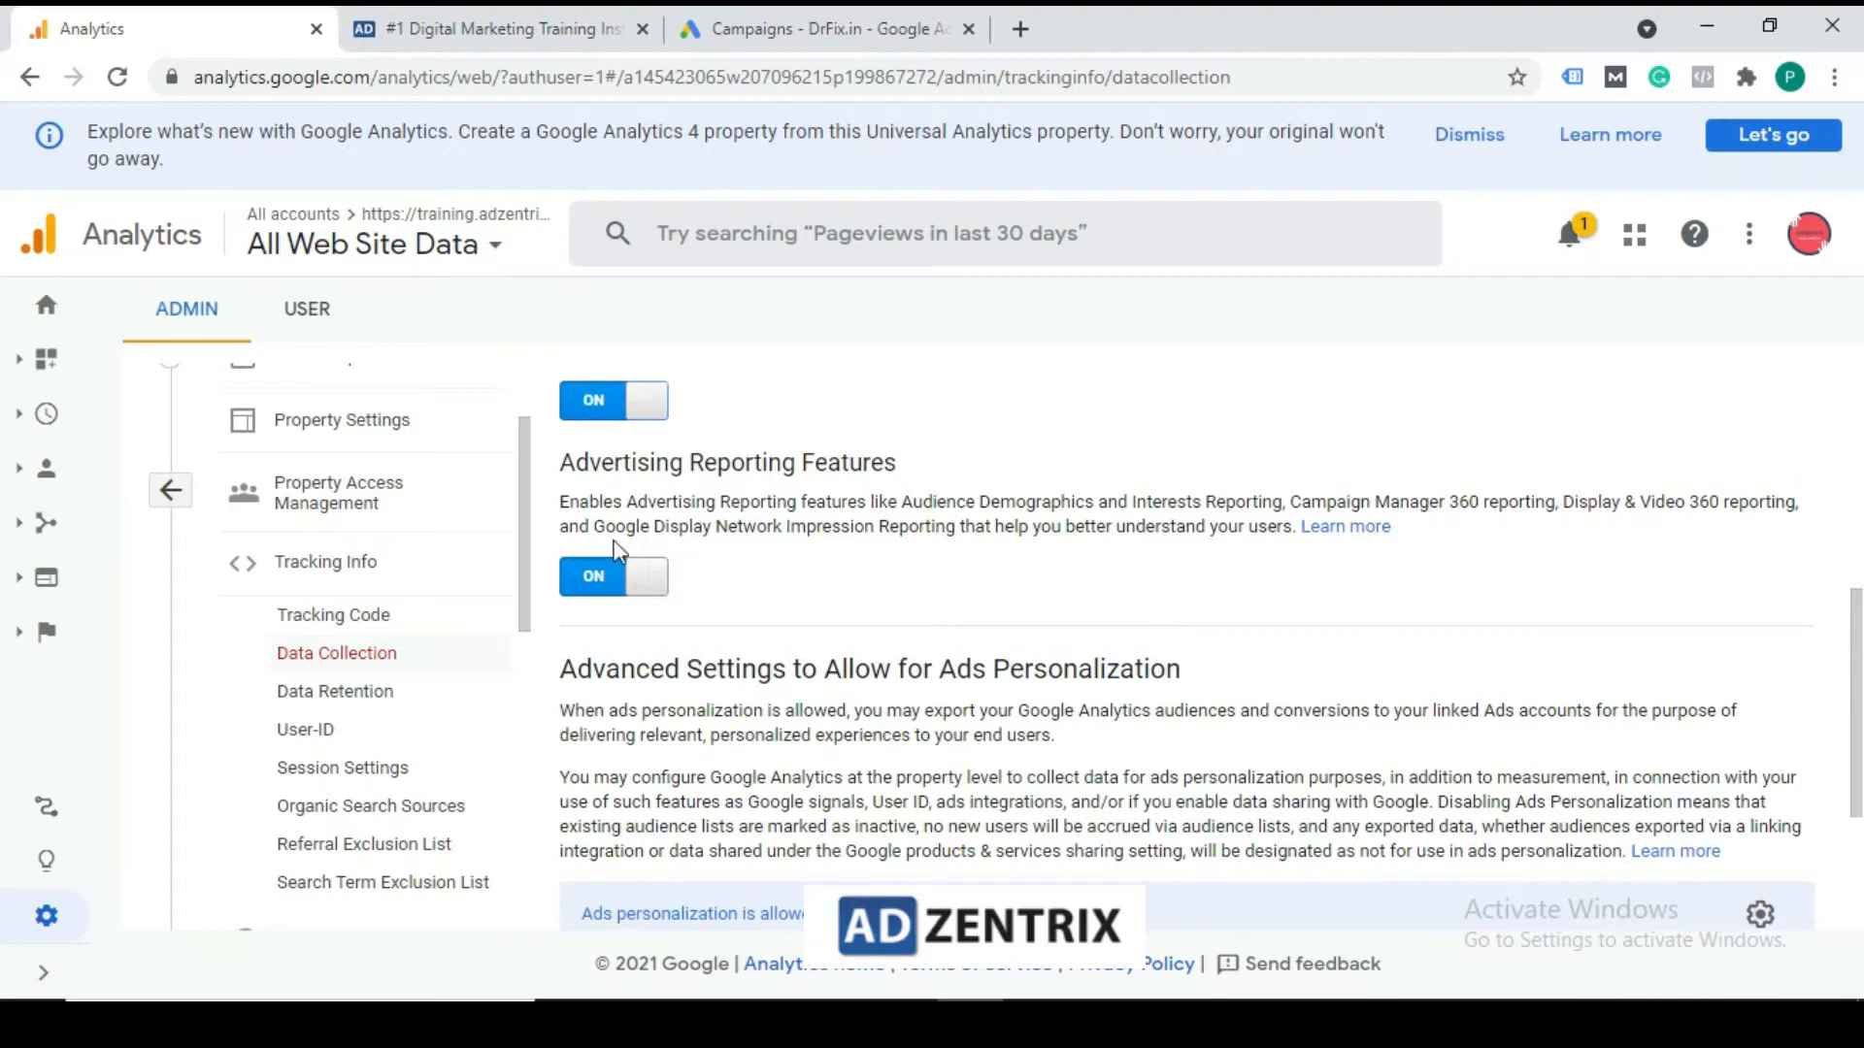
Return to the property's Audiences list under Audience Definitions and look through the existing audiences
{"action": "left_click", "coordinate": [170, 491]}
{"action": "scroll", "coordinate": [941, 670], "scroll_direction": "down", "scroll_amount": 4}
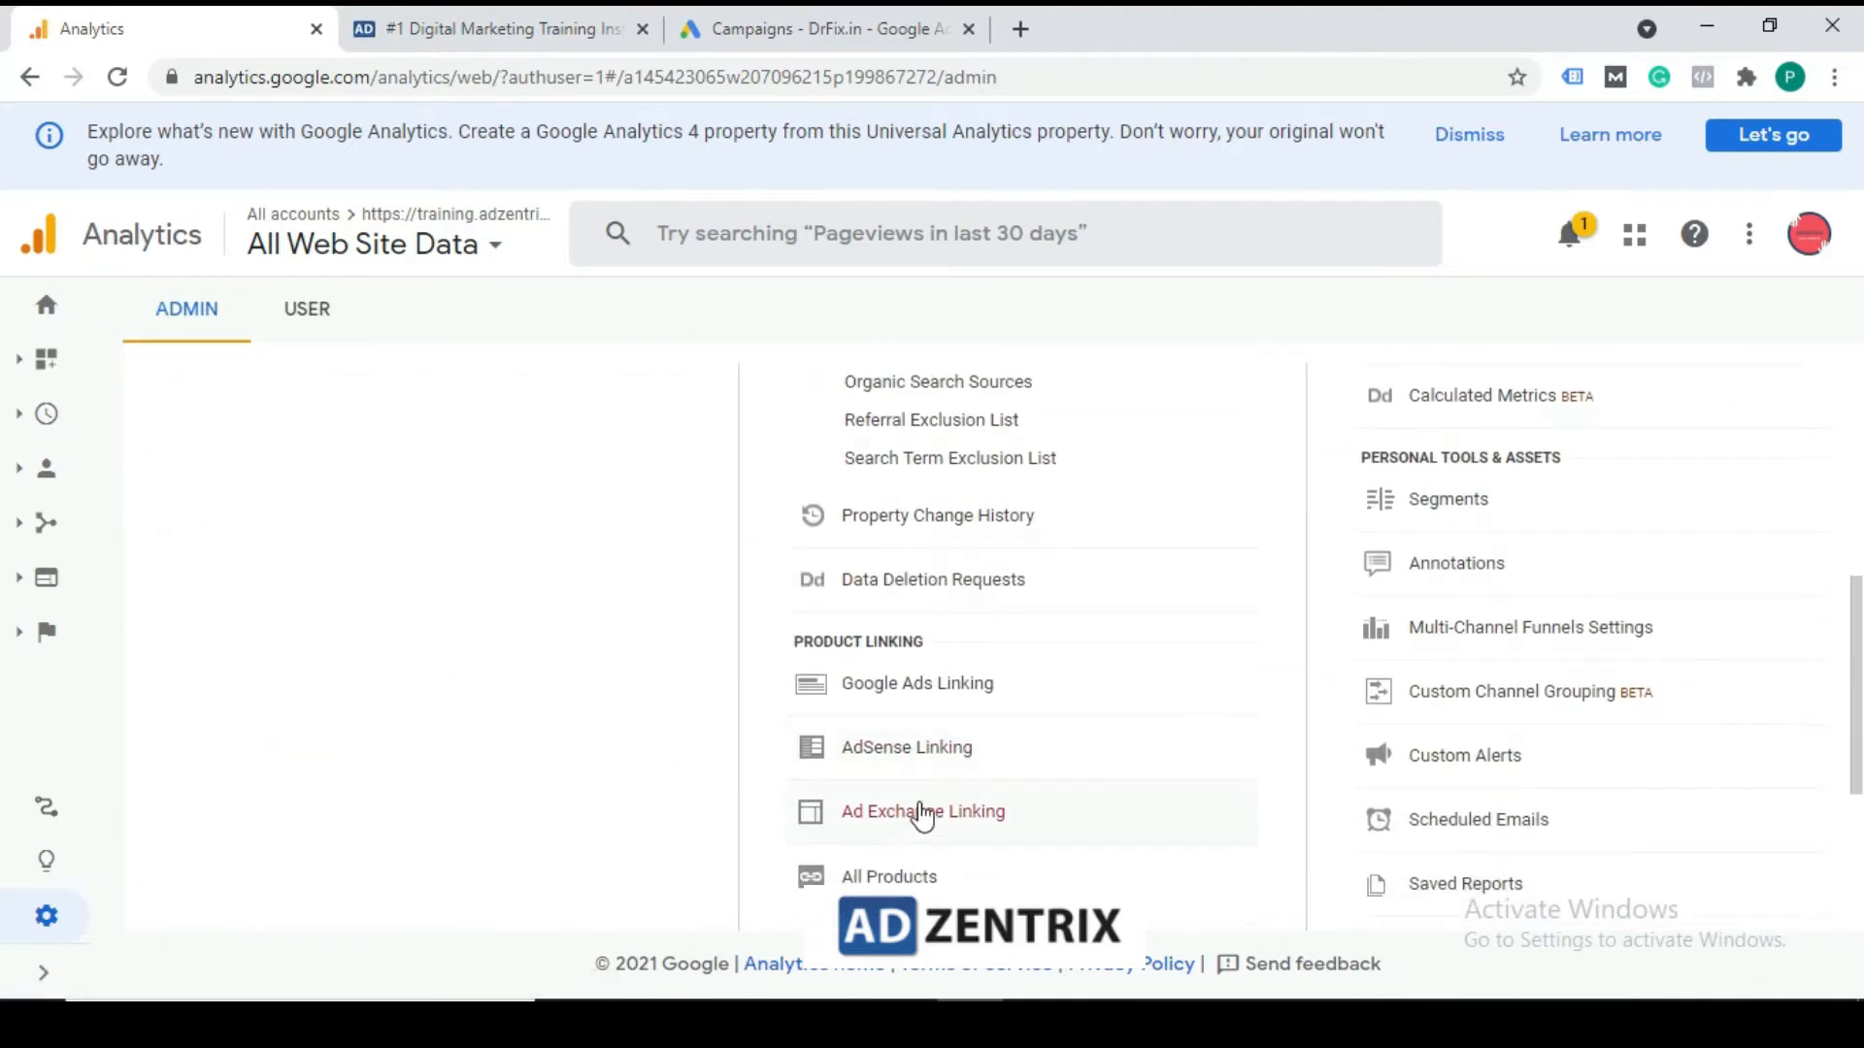
{"action": "scroll", "coordinate": [922, 806], "scroll_direction": "down", "scroll_amount": 3}
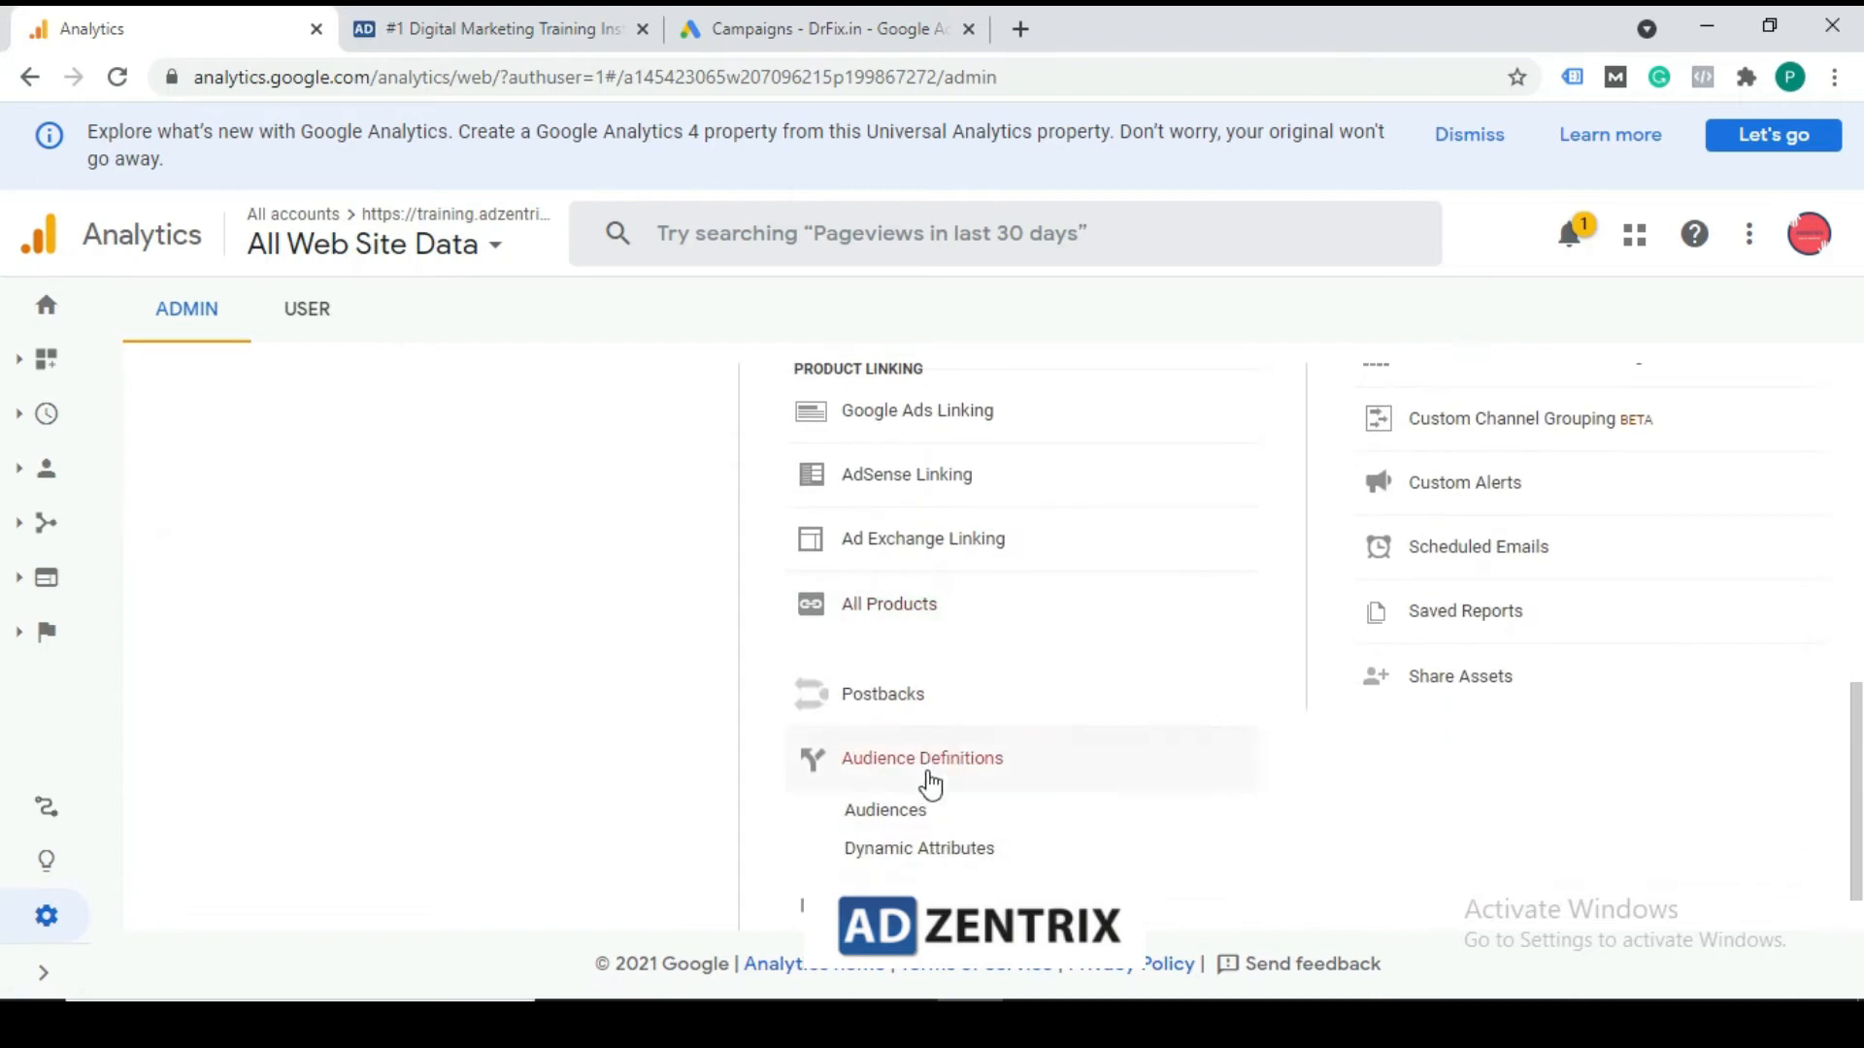
{"action": "left_click", "coordinate": [887, 821]}
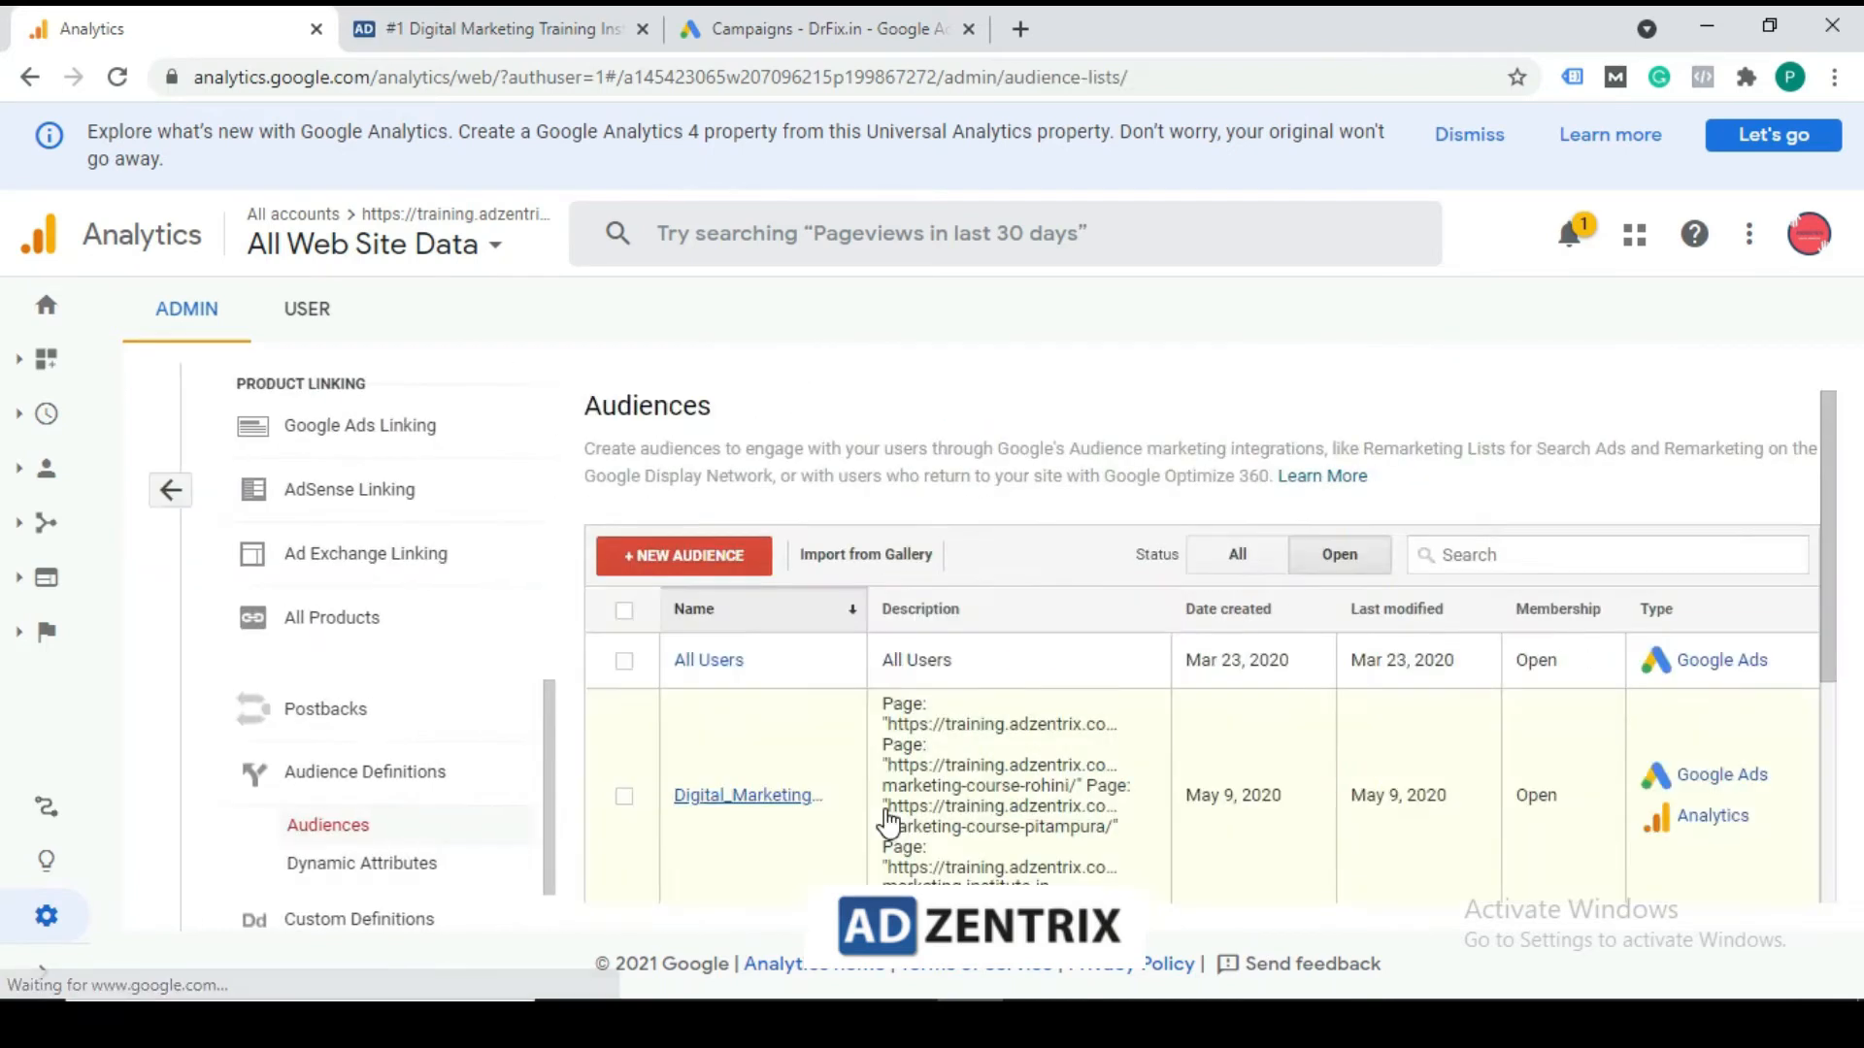
{"action": "left_click", "coordinate": [1086, 306]}
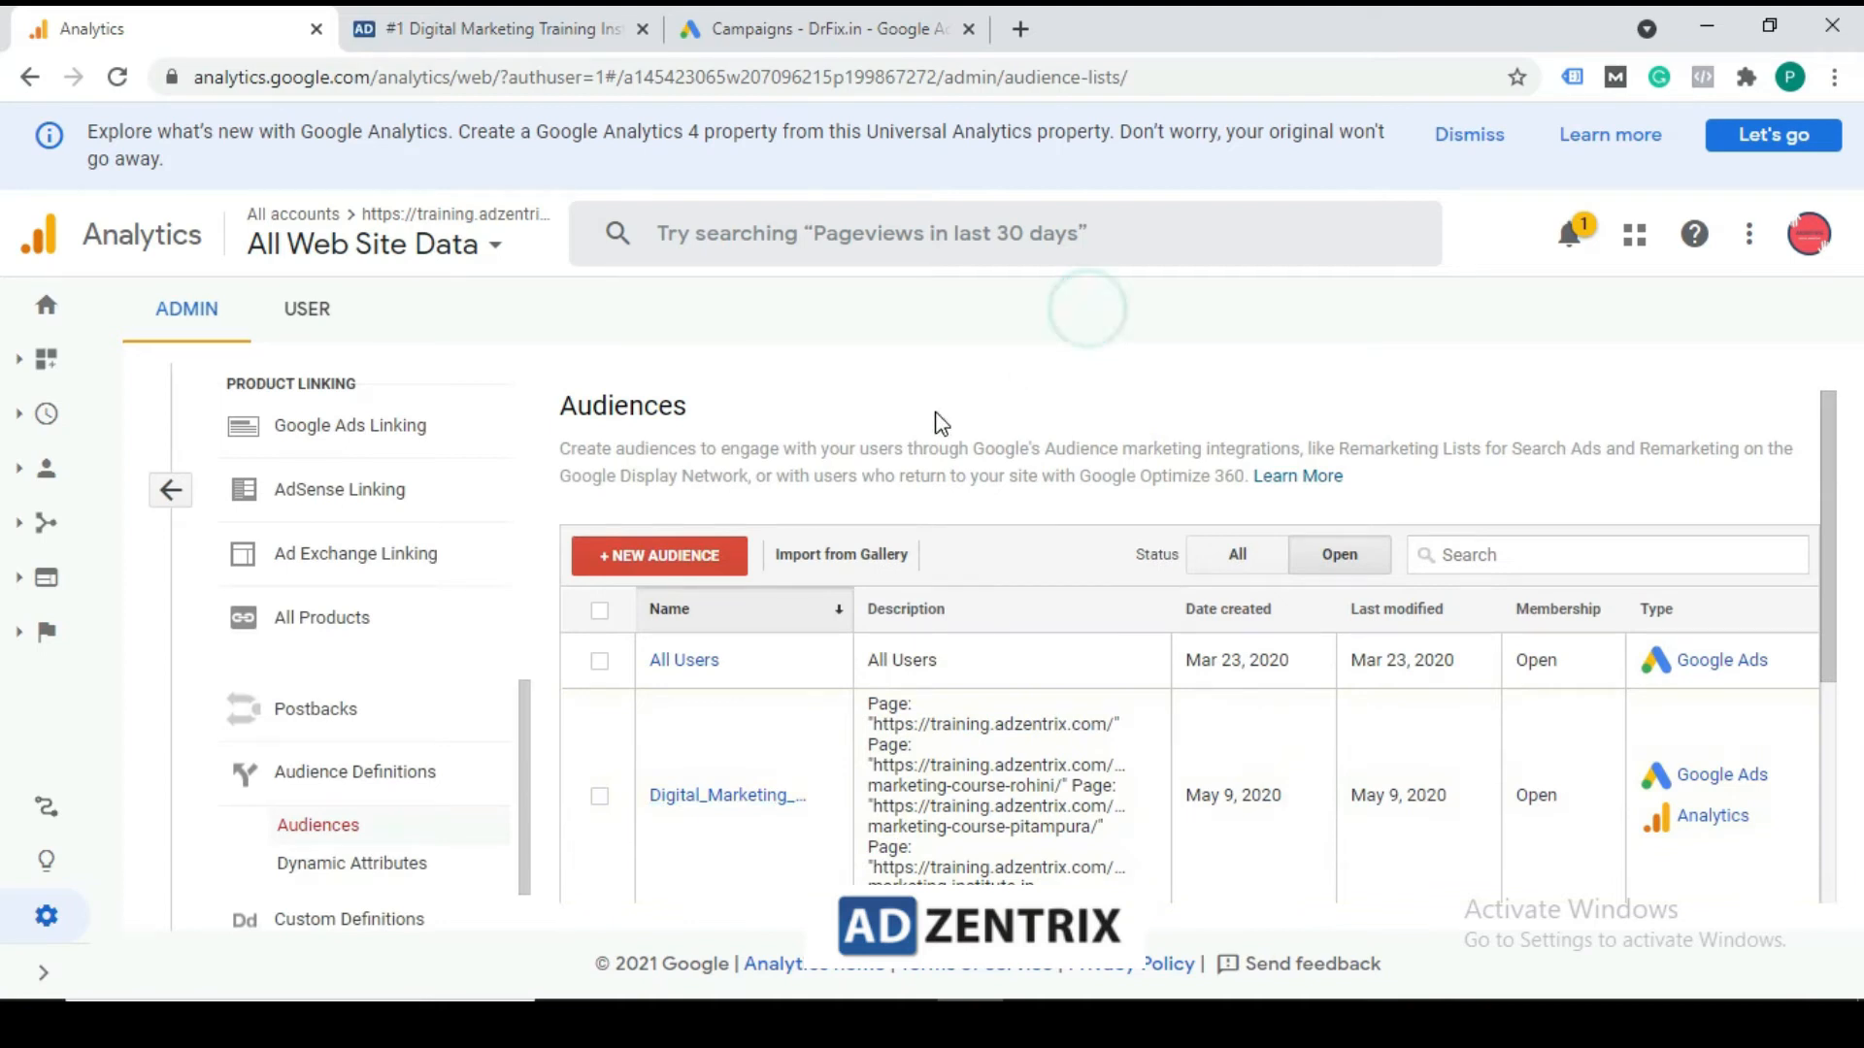
{"action": "scroll", "coordinate": [941, 533], "scroll_direction": "down", "scroll_amount": 3}
{"action": "scroll", "coordinate": [948, 657], "scroll_direction": "up", "scroll_amount": 3}
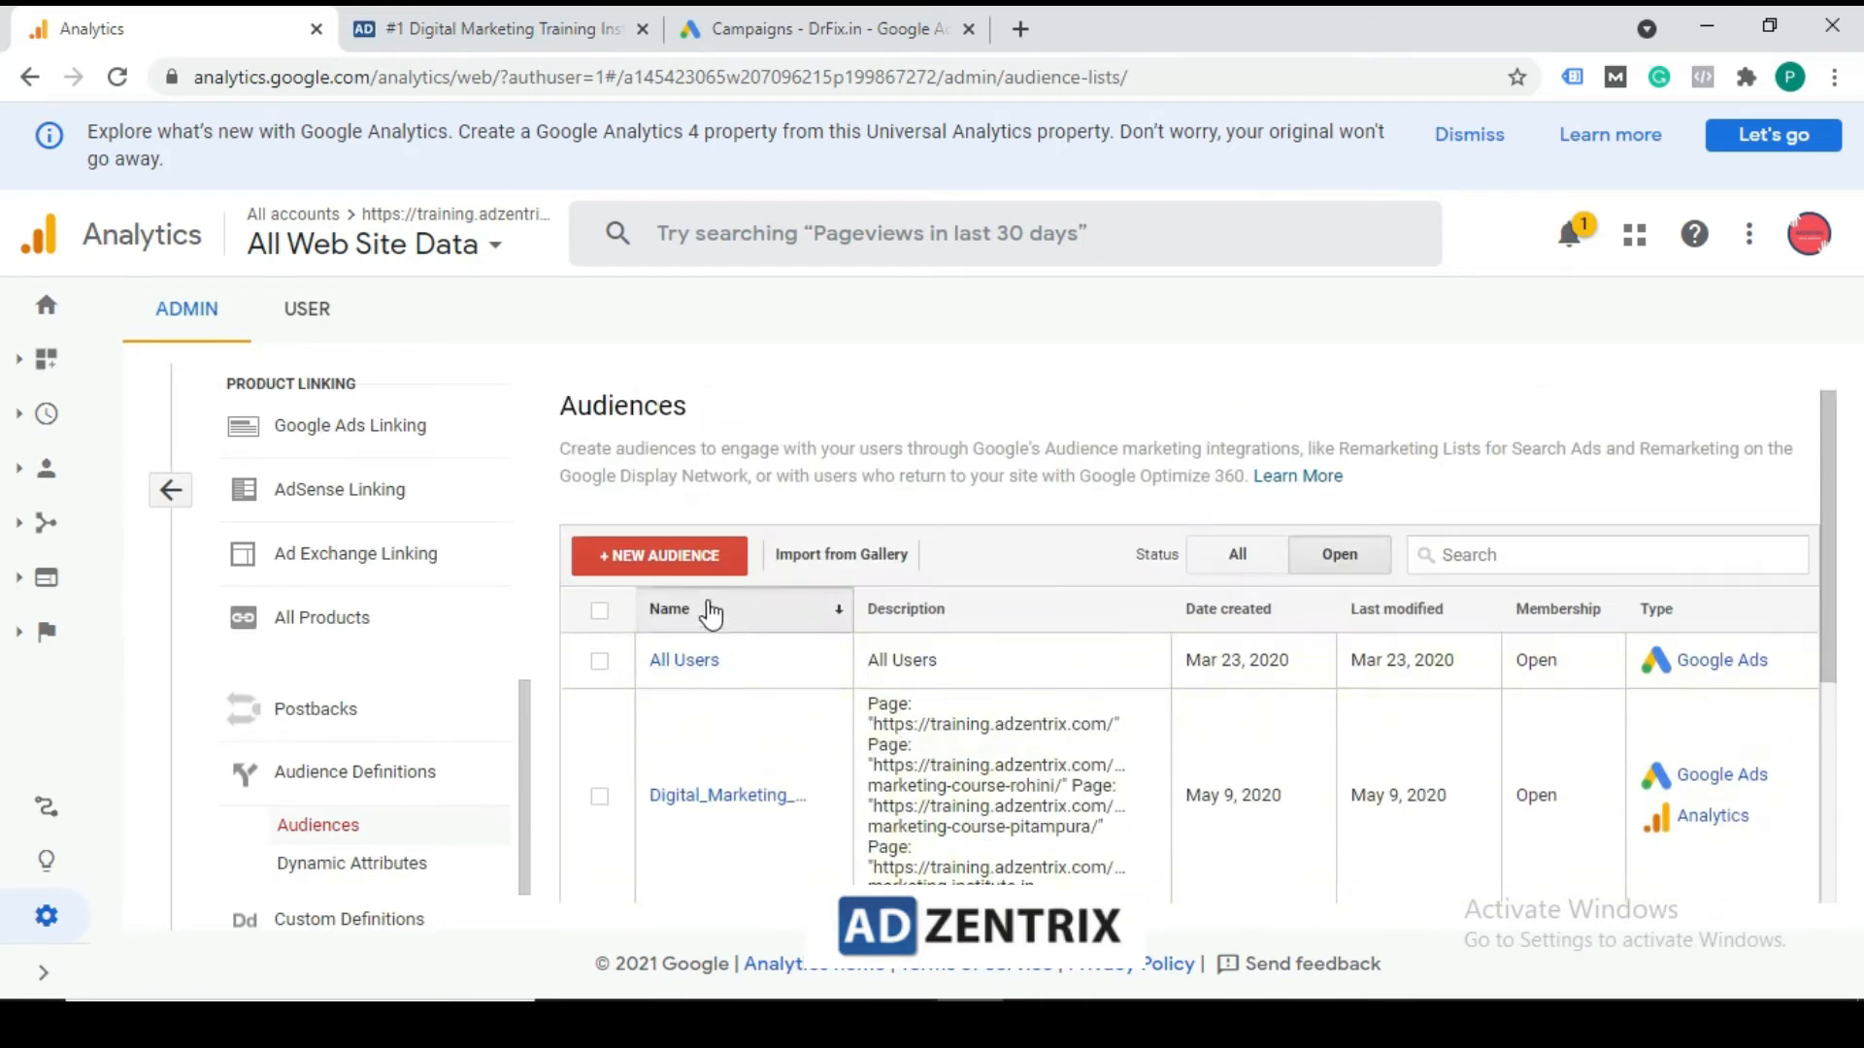
Start a new audience with the All Web Site Data view as its source and continue to the audience definition
{"action": "left_click", "coordinate": [653, 566]}
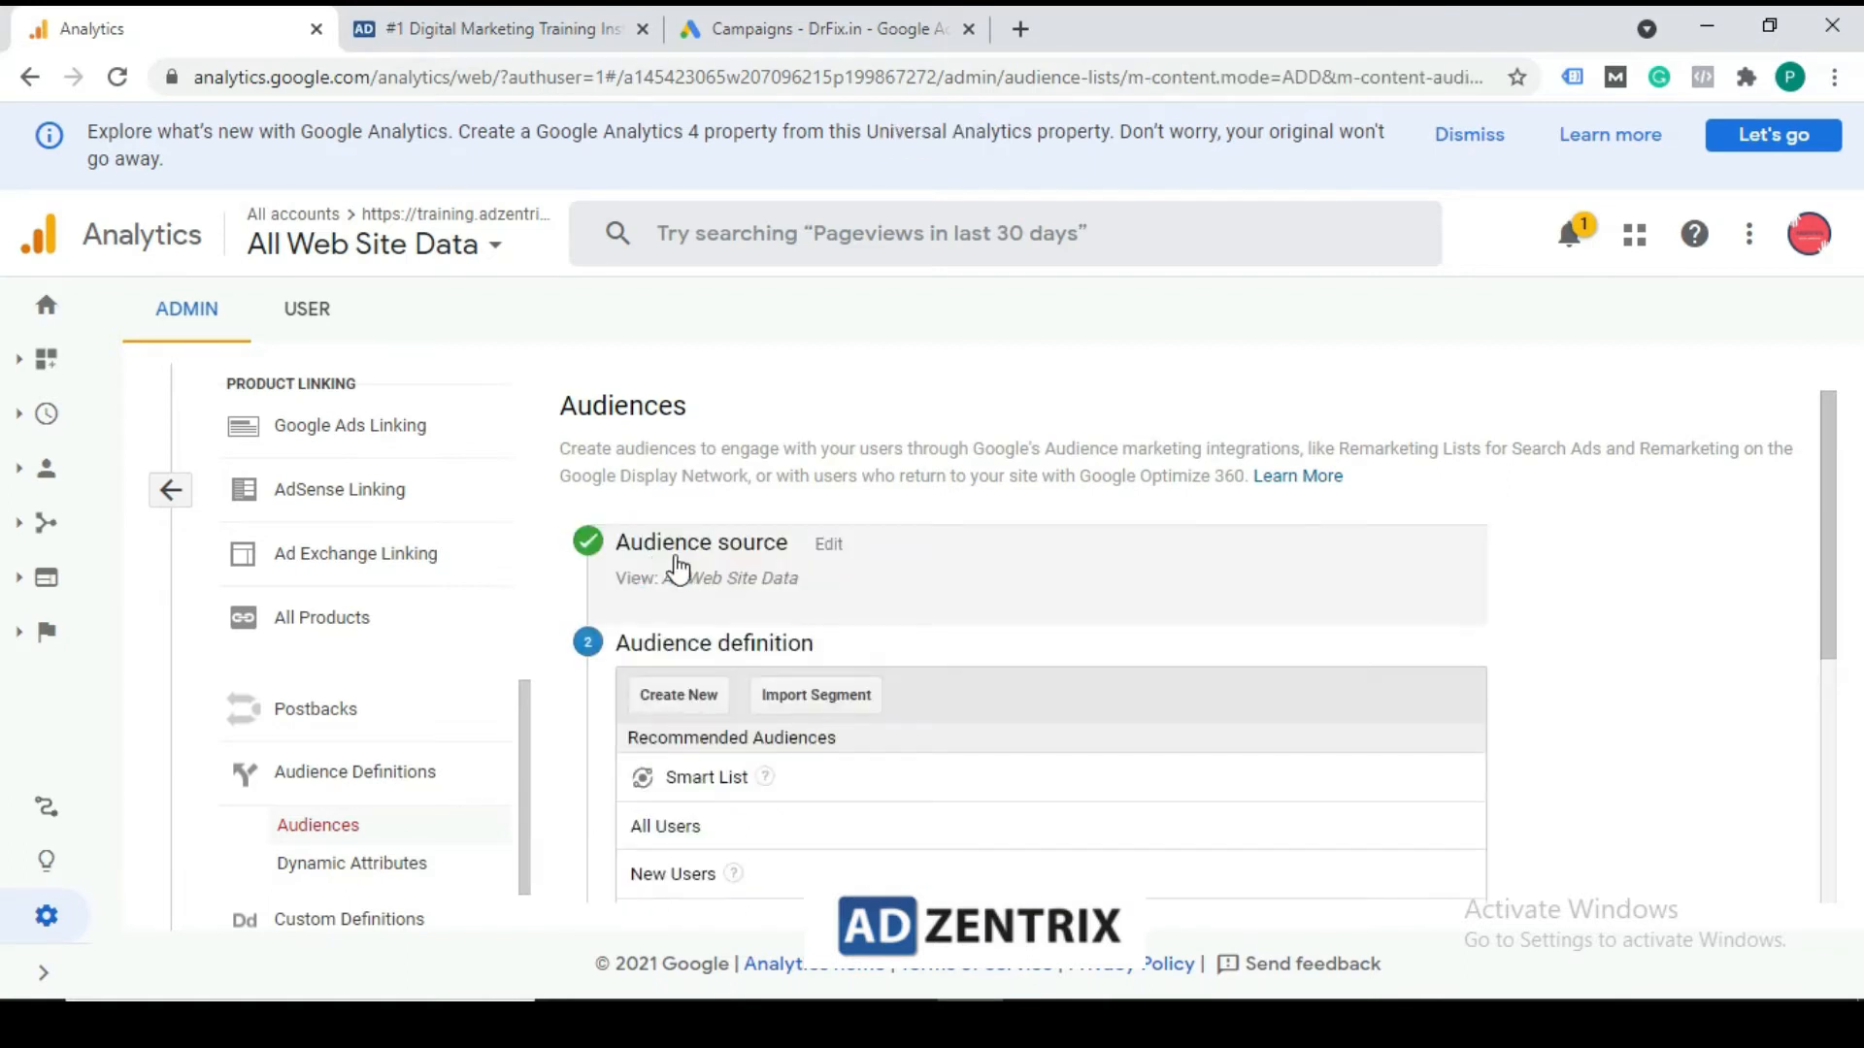
{"action": "left_click", "coordinate": [830, 544]}
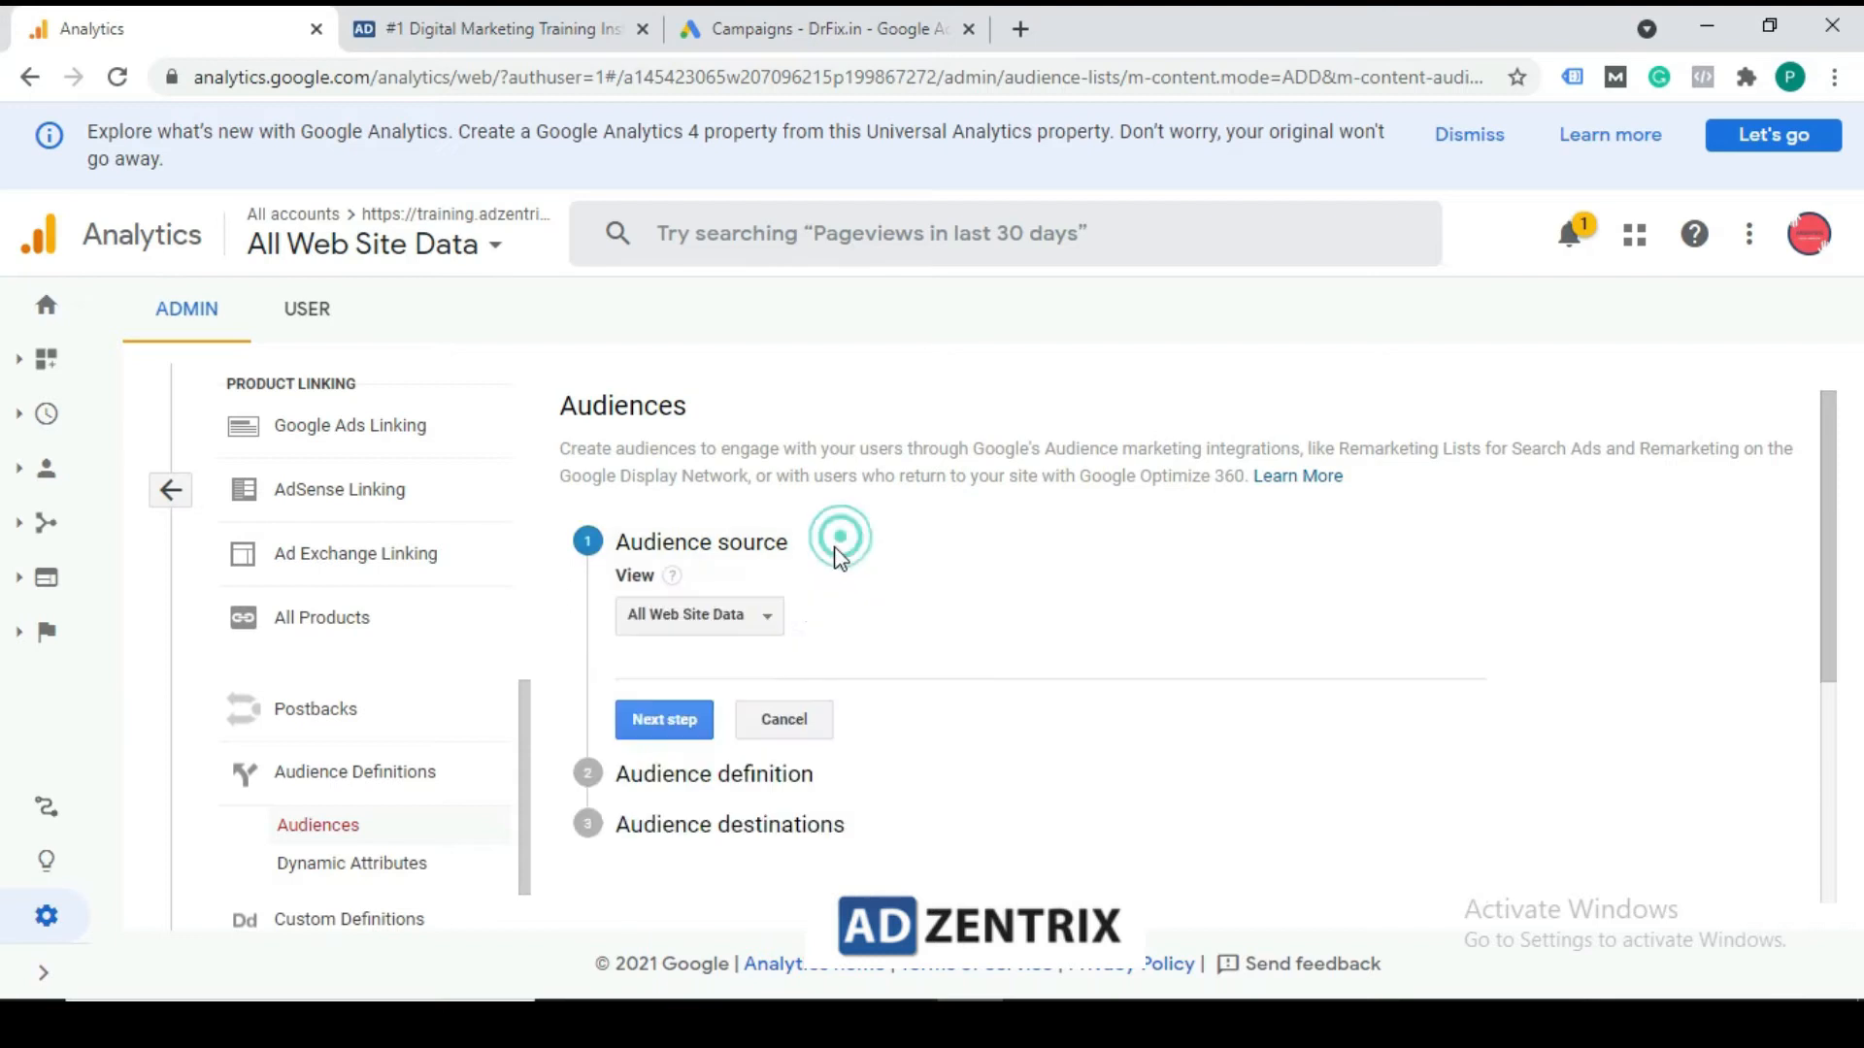
{"action": "left_click", "coordinate": [648, 723]}
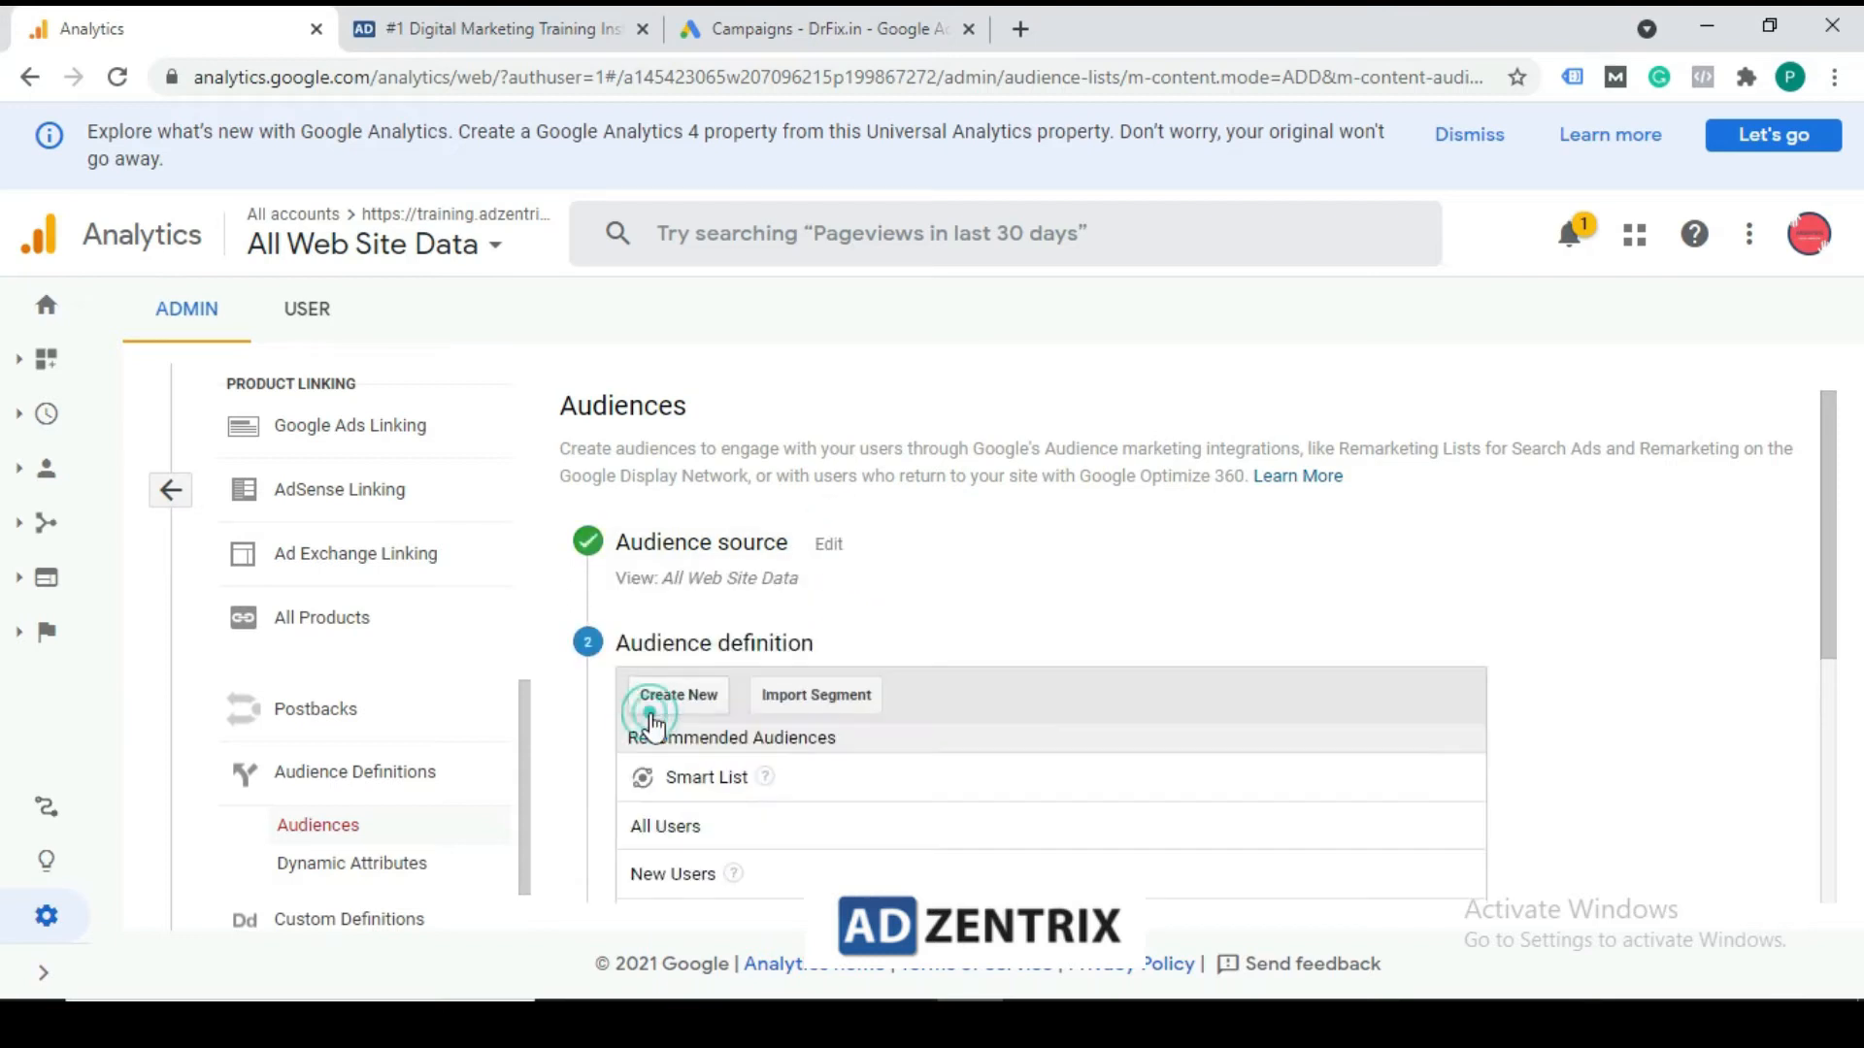
Look over the recommended audiences and choose All Users as the audience definition
{"action": "scroll", "coordinate": [846, 595], "scroll_direction": "down", "scroll_amount": 1}
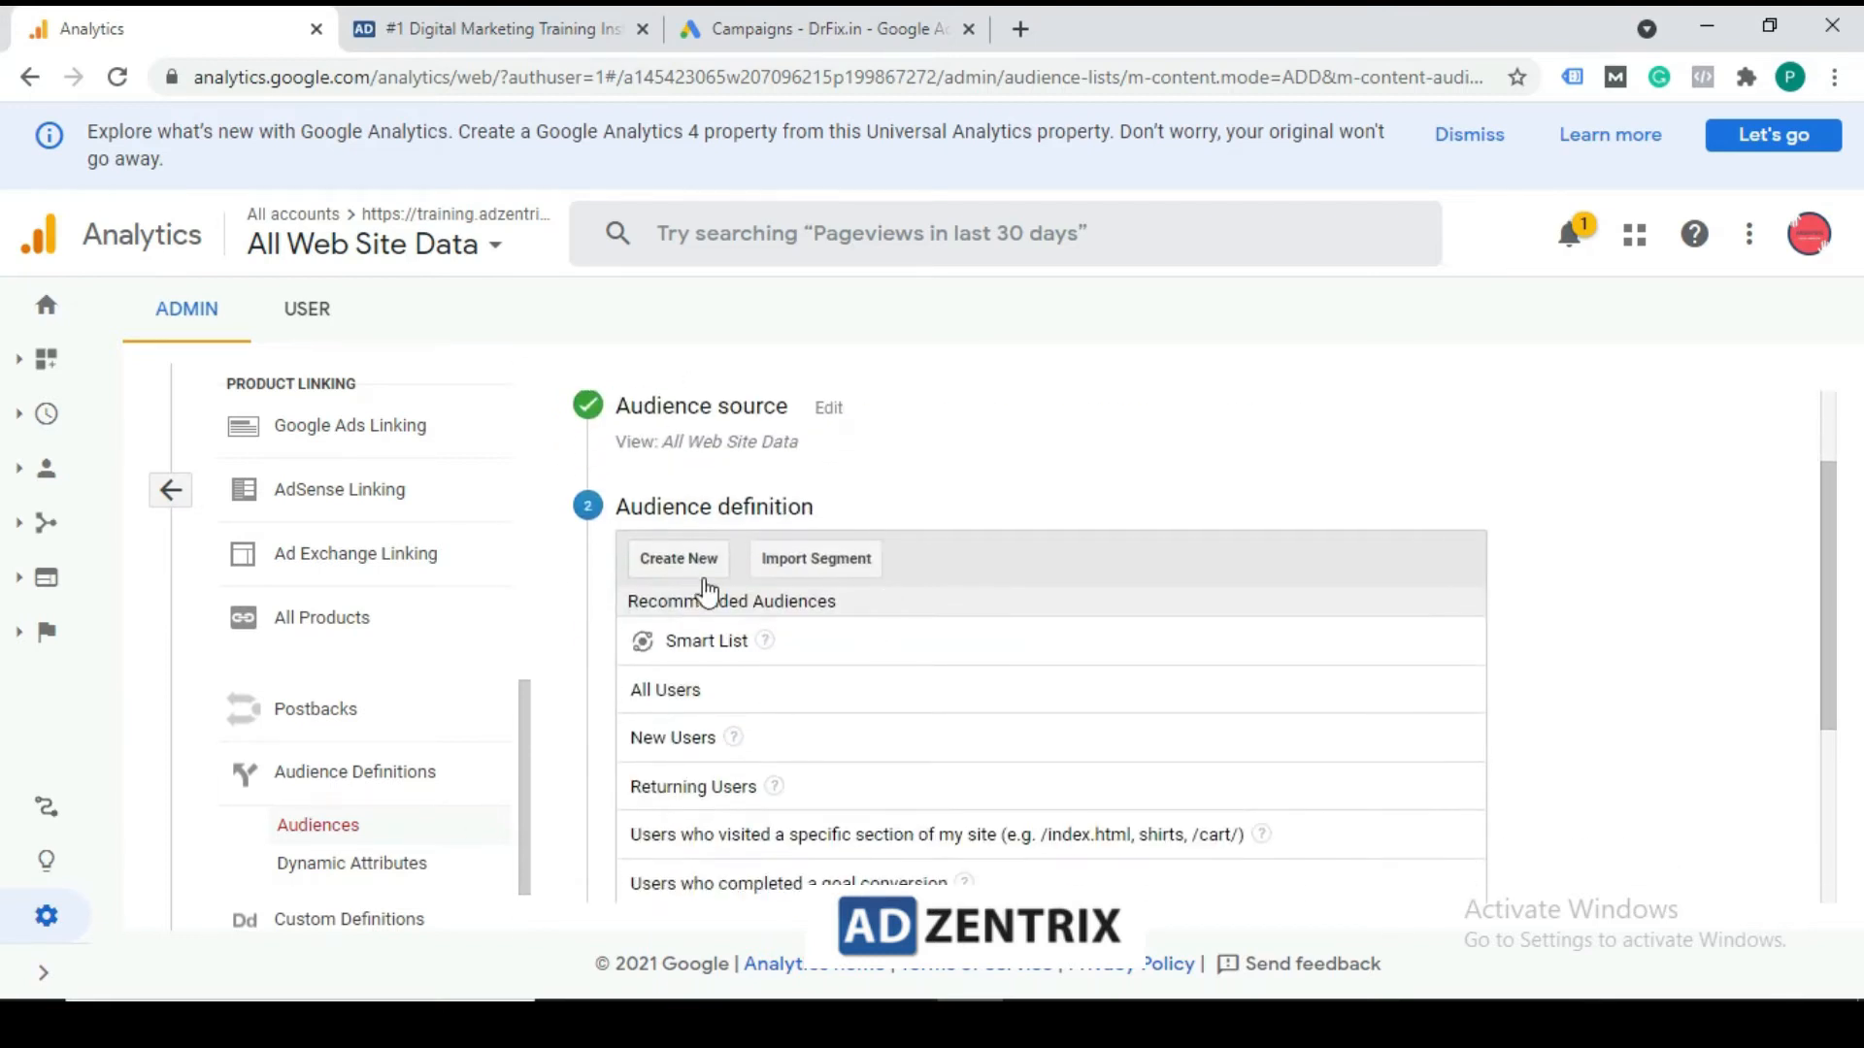
{"action": "scroll", "coordinate": [718, 602], "scroll_direction": "down", "scroll_amount": 1}
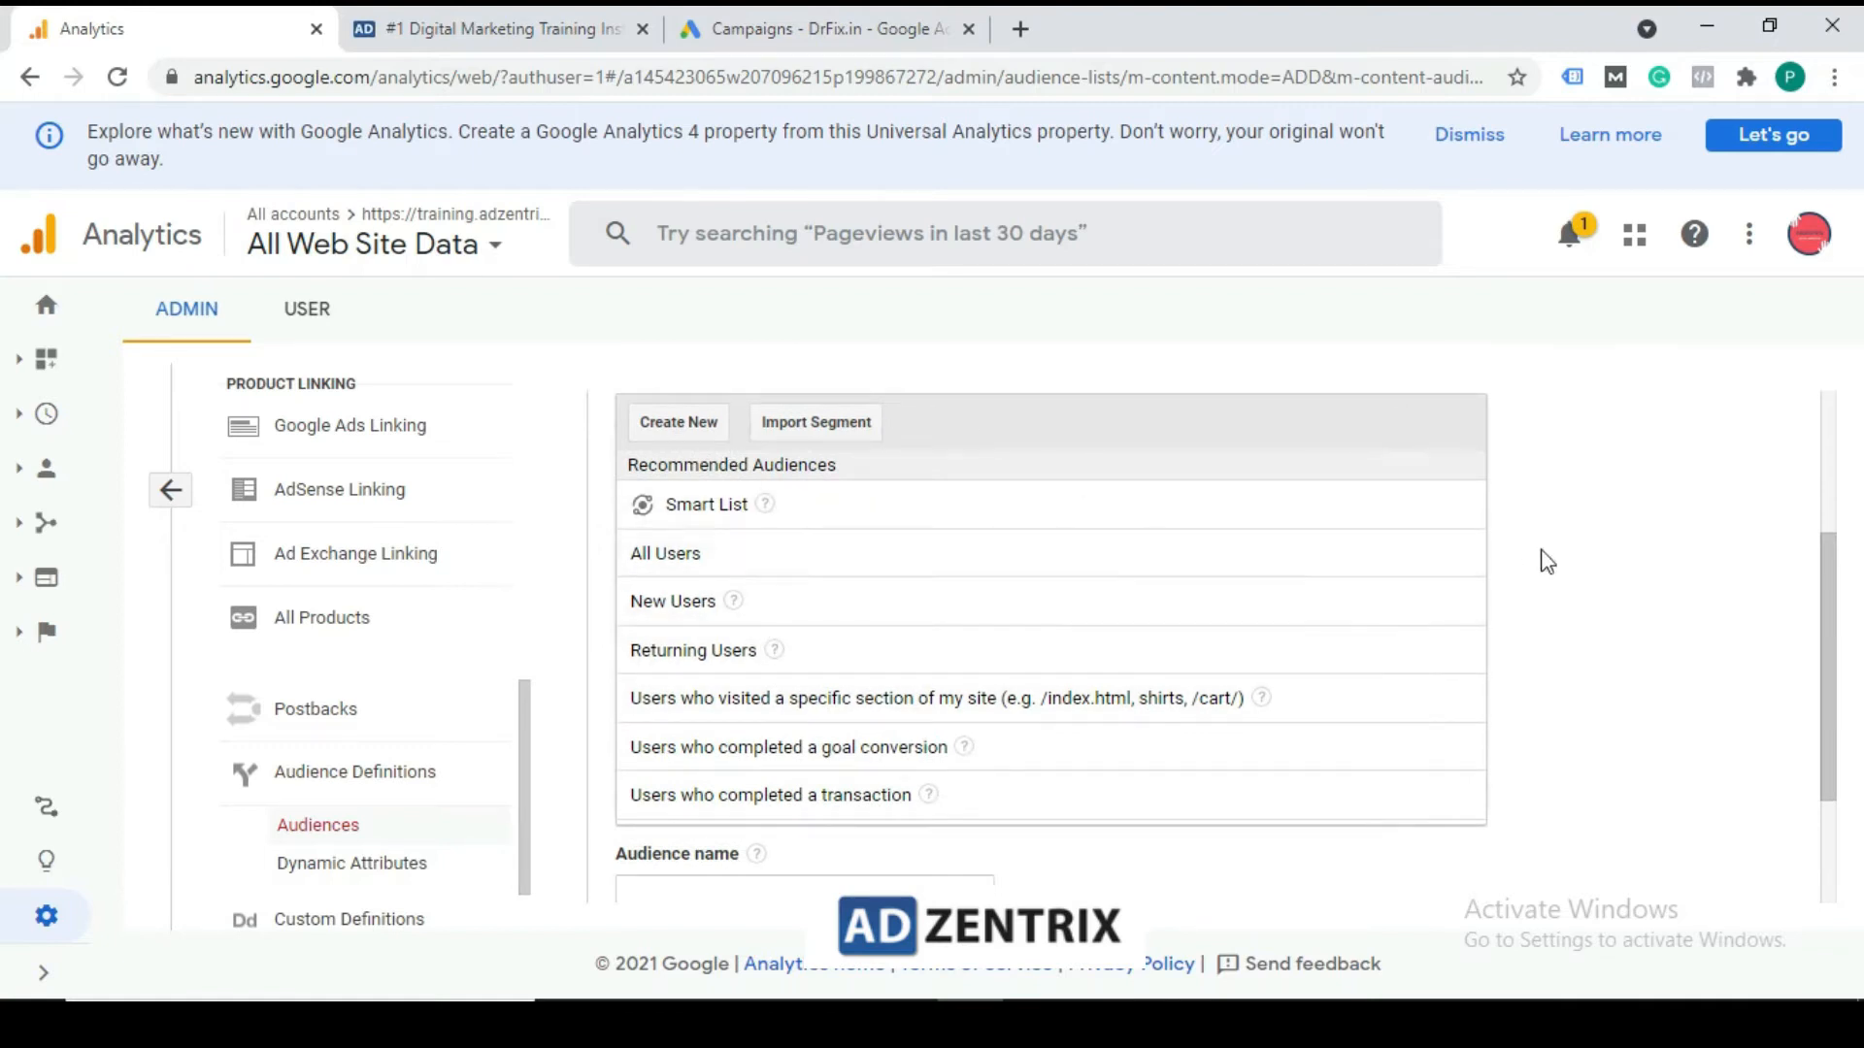
{"action": "left_click", "coordinate": [1620, 565]}
{"action": "left_click", "coordinate": [796, 563]}
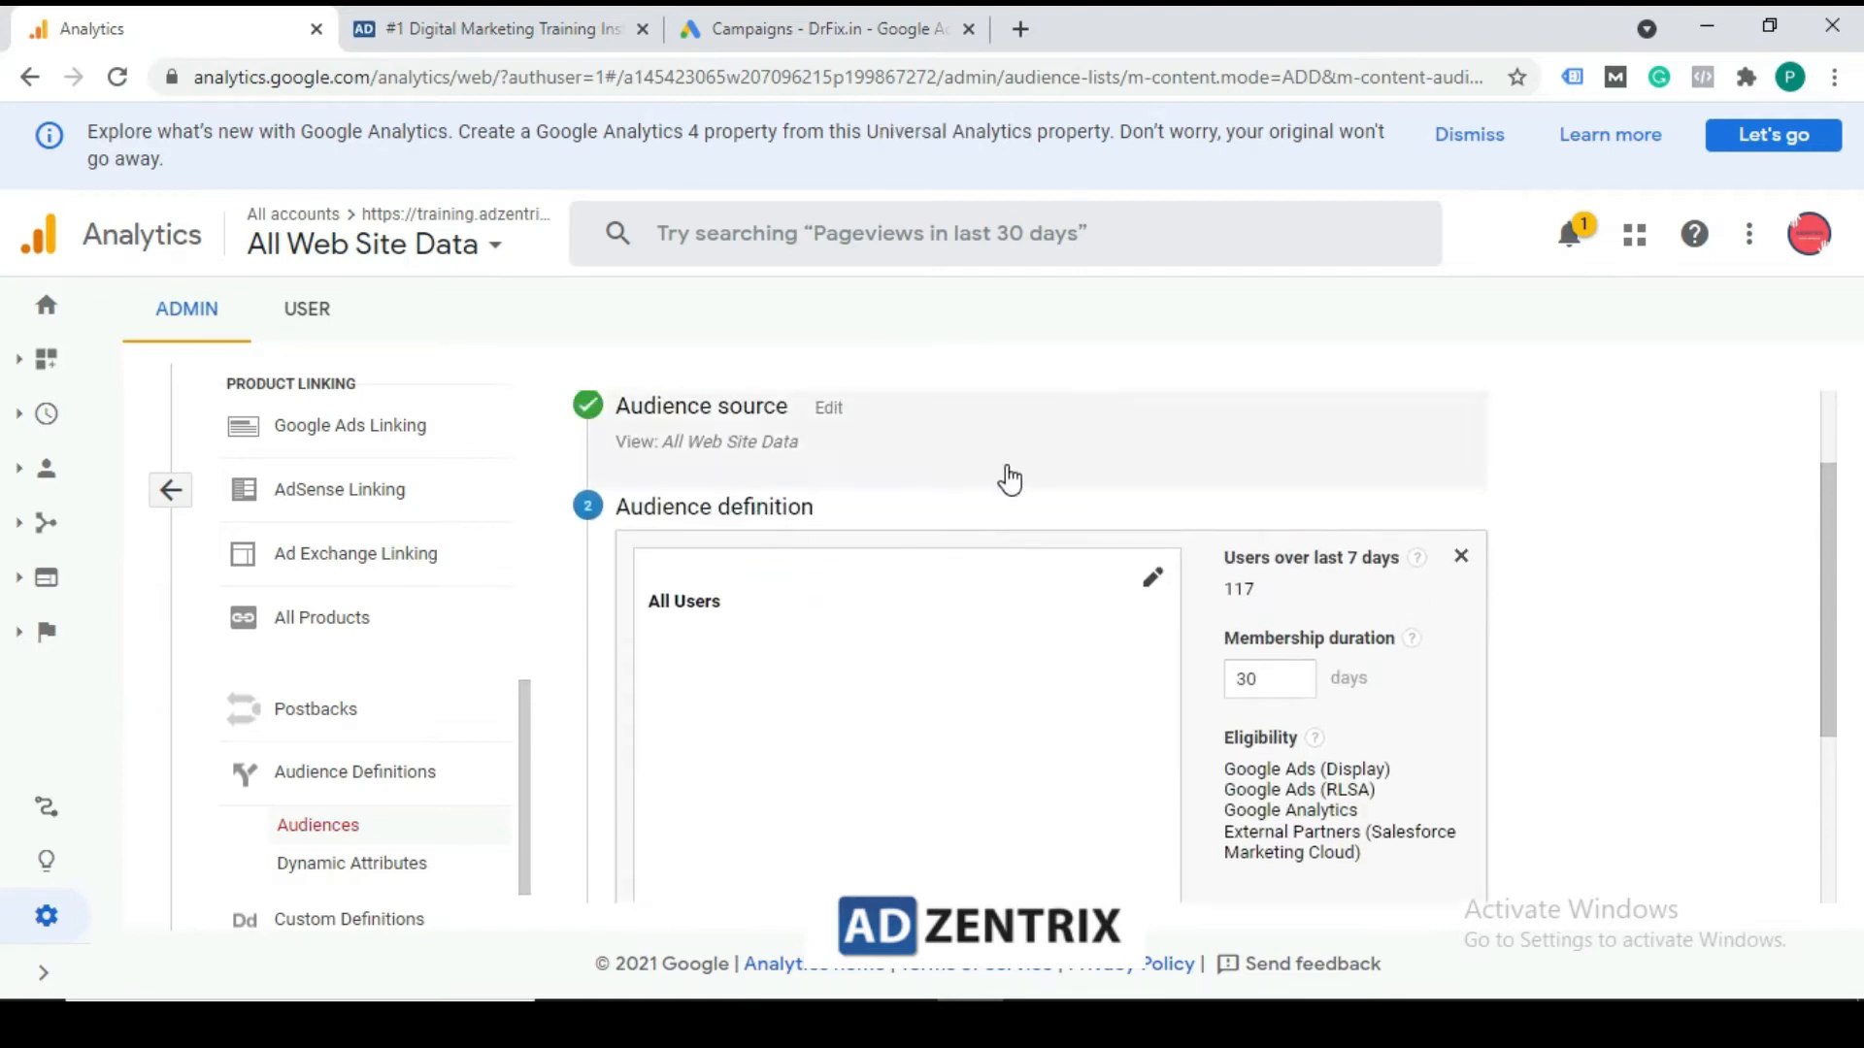
Set the All Users audience's membership duration to 540 days
{"action": "left_click_drag", "start_coordinate": [1227, 639], "coordinate": [1365, 632]}
{"action": "left_click", "coordinate": [1365, 633]}
{"action": "left_click_drag", "start_coordinate": [1277, 683], "coordinate": [1237, 678]}
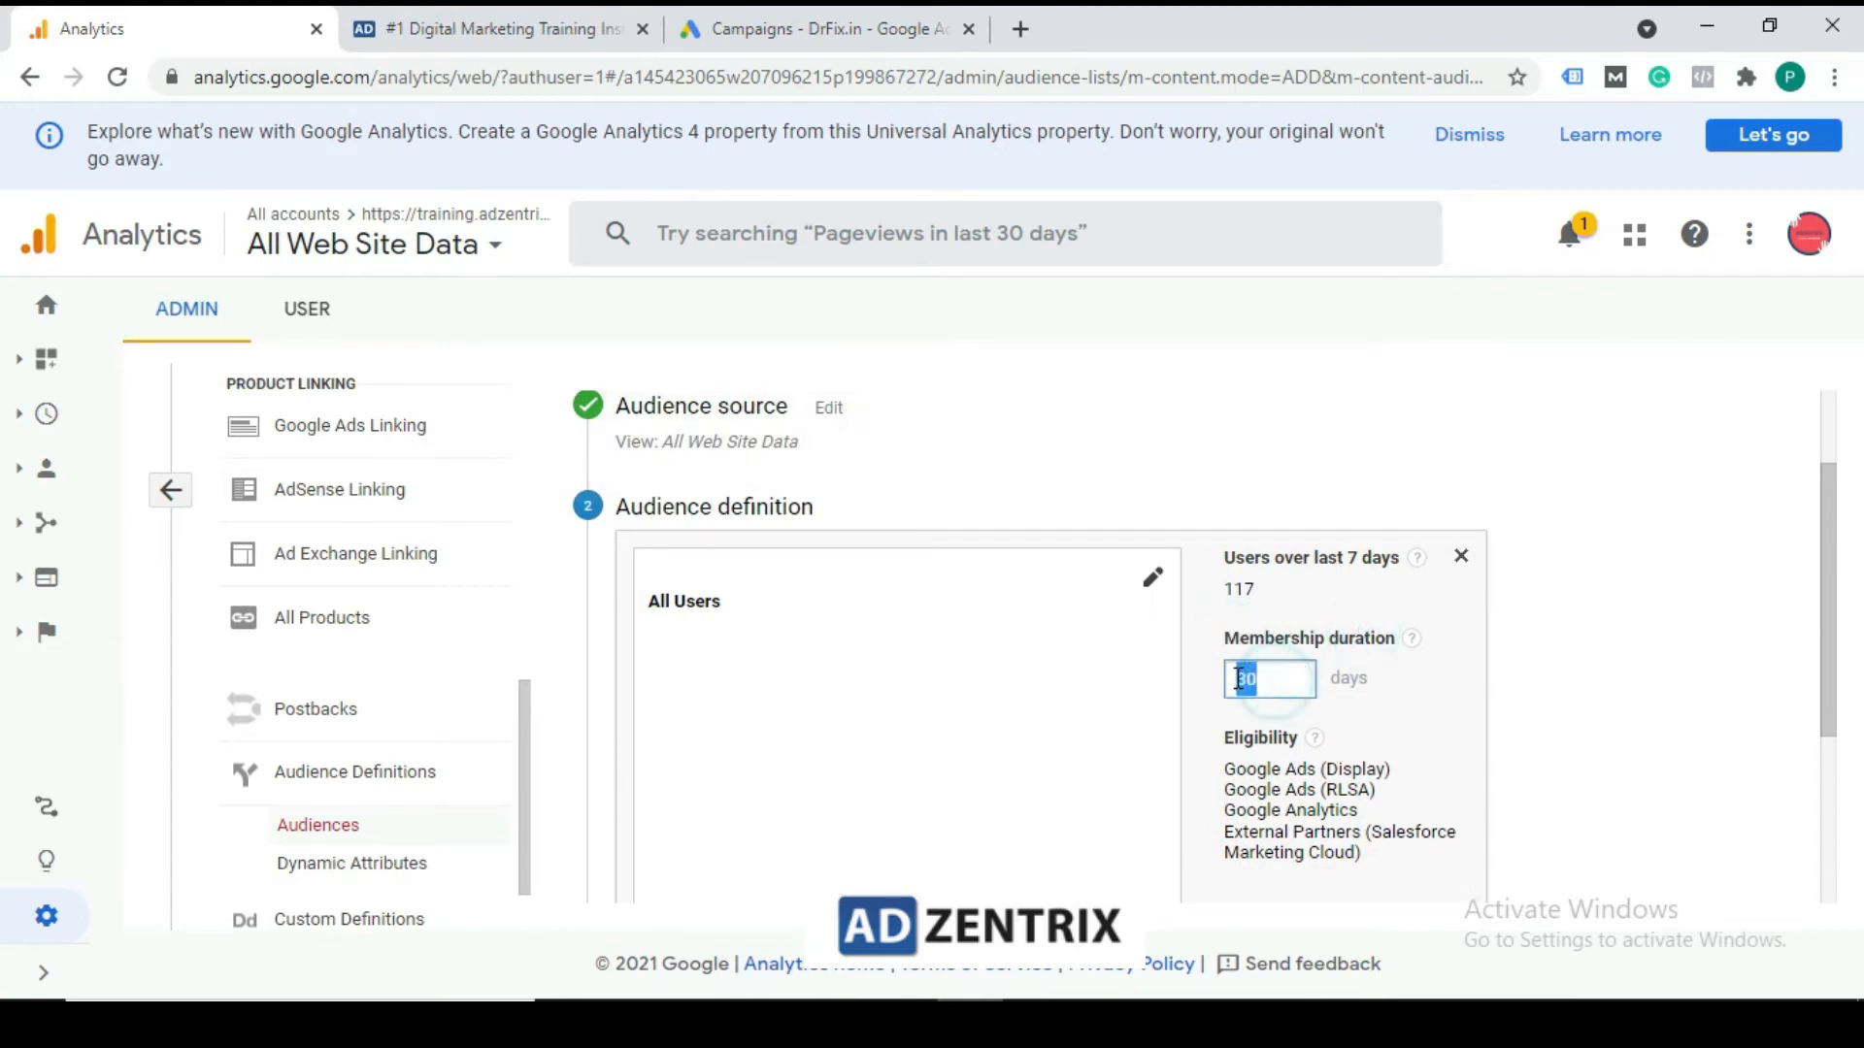
{"action": "left_click", "coordinate": [1259, 678]}
{"action": "left_click", "coordinate": [1276, 680]}
{"action": "left_click", "coordinate": [1626, 681]}
{"action": "left_click", "coordinate": [1290, 679]}
{"action": "left_click_drag", "start_coordinate": [1290, 679], "coordinate": [1230, 676]}
{"action": "type", "text": "54"}
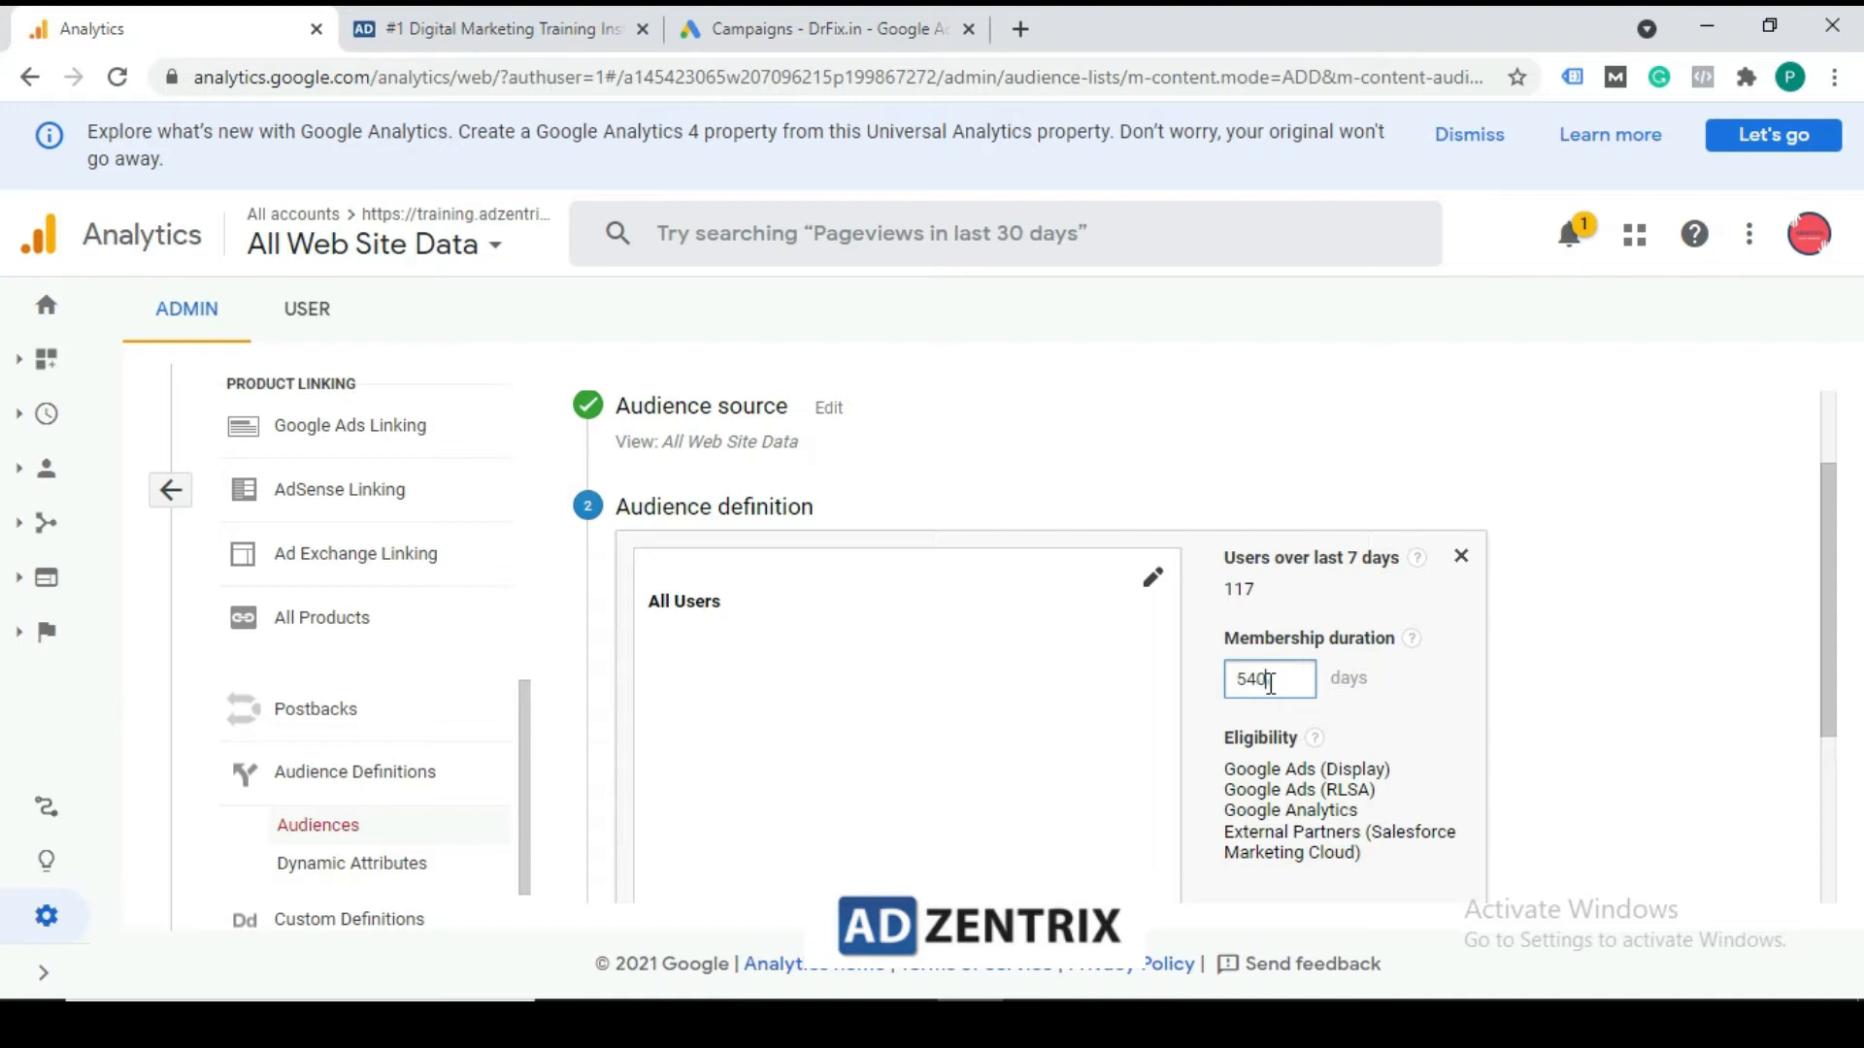
Set the All Users audience's membership duration to 30 days
{"action": "double_click", "coordinate": [1271, 679]}
{"action": "left_click", "coordinate": [1564, 675]}
{"action": "left_click", "coordinate": [1269, 678]}
{"action": "type", "text": "30"}
{"action": "left_click", "coordinate": [1514, 704]}
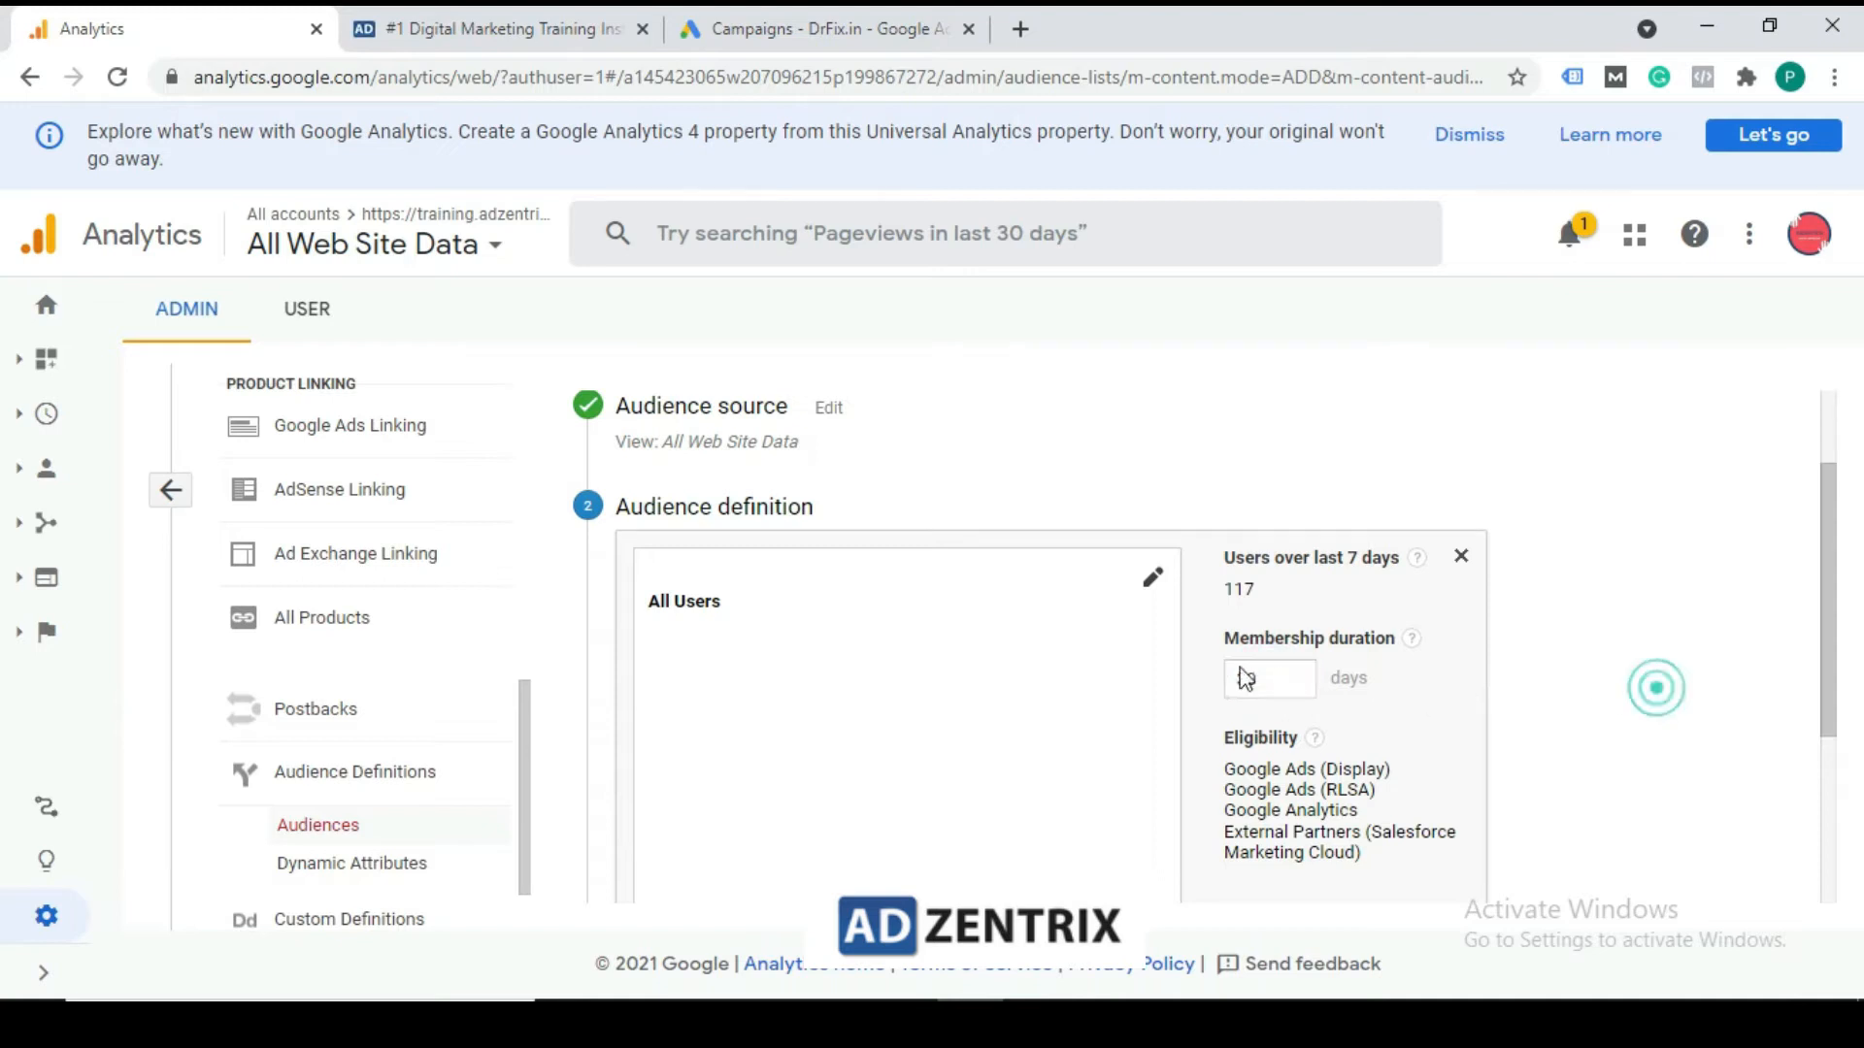
Check which platforms the audience is eligible for and name the audience DrFix_All-users
{"action": "scroll", "coordinate": [723, 553], "scroll_direction": "down", "scroll_amount": 1}
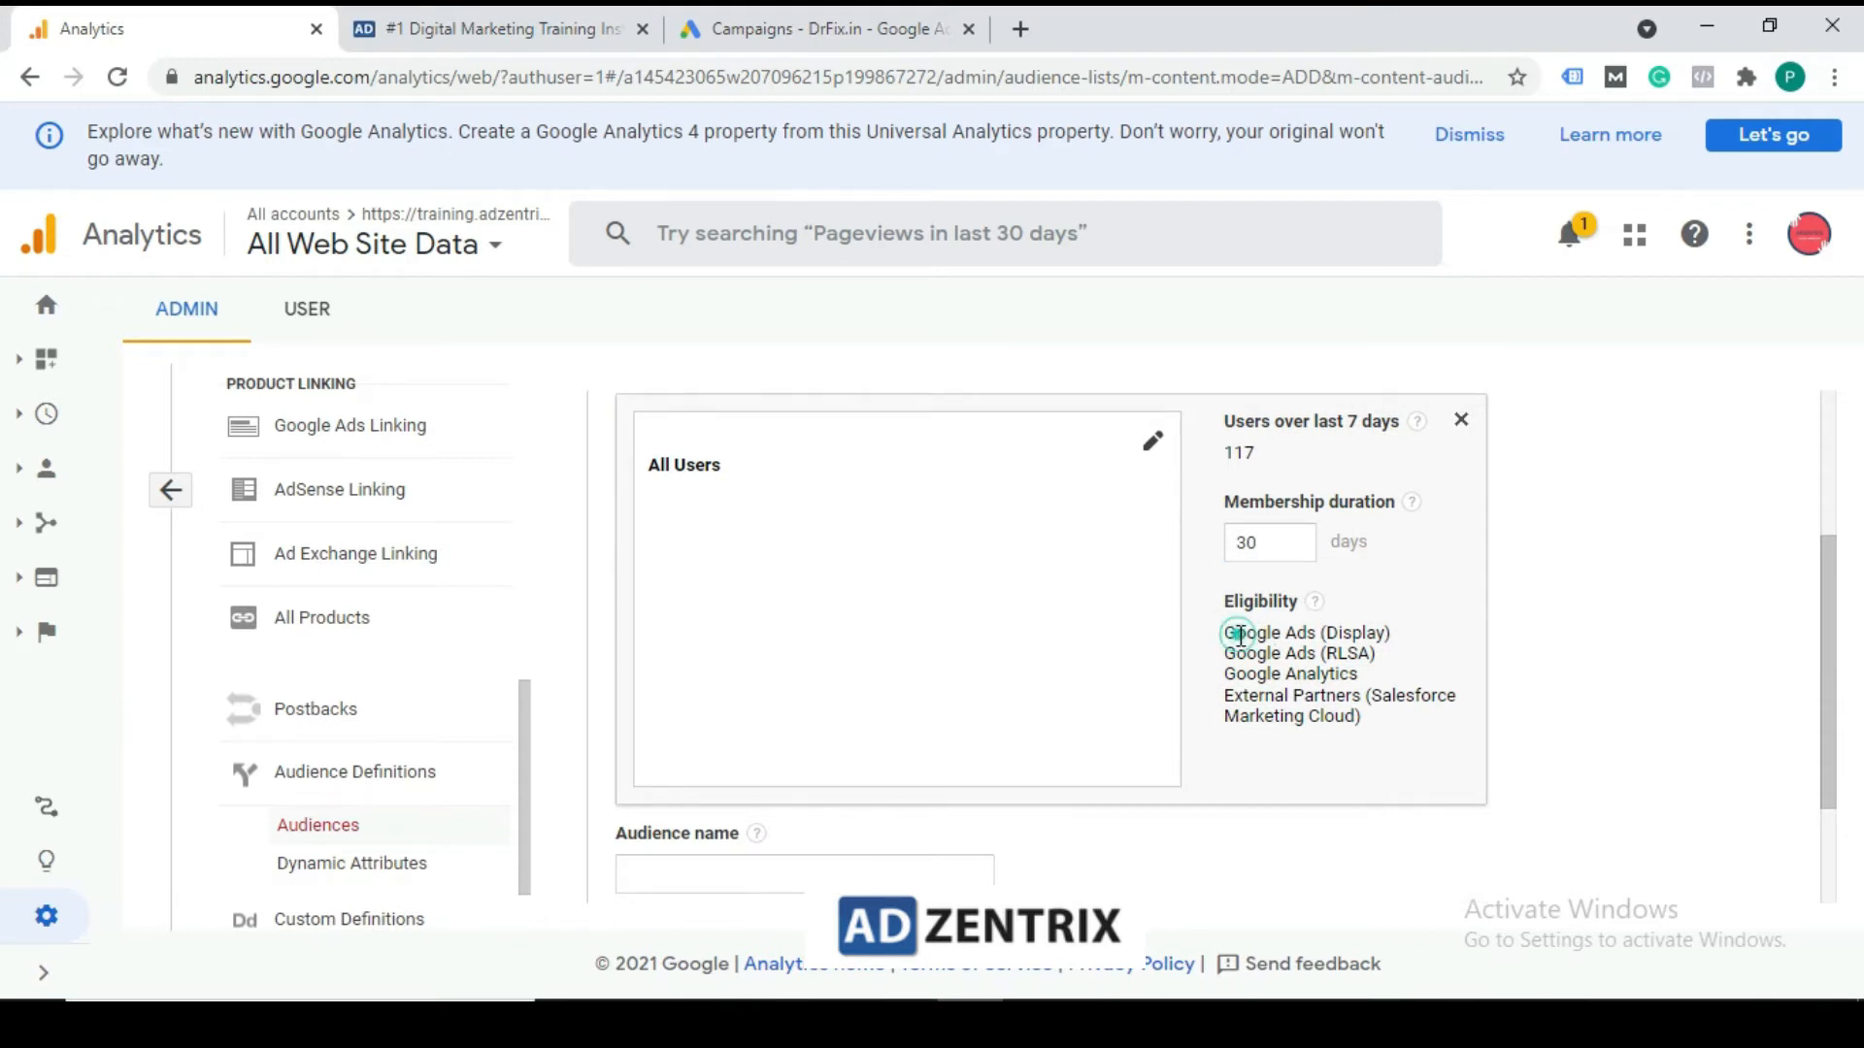
{"action": "left_click_drag", "start_coordinate": [1240, 635], "coordinate": [1340, 639]}
{"action": "left_click", "coordinate": [1339, 640]}
{"action": "left_click_drag", "start_coordinate": [1374, 655], "coordinate": [1275, 679]}
{"action": "left_click", "coordinate": [1581, 675]}
{"action": "scroll", "coordinate": [916, 812], "scroll_direction": "down", "scroll_amount": 2}
{"action": "left_click", "coordinate": [763, 695]}
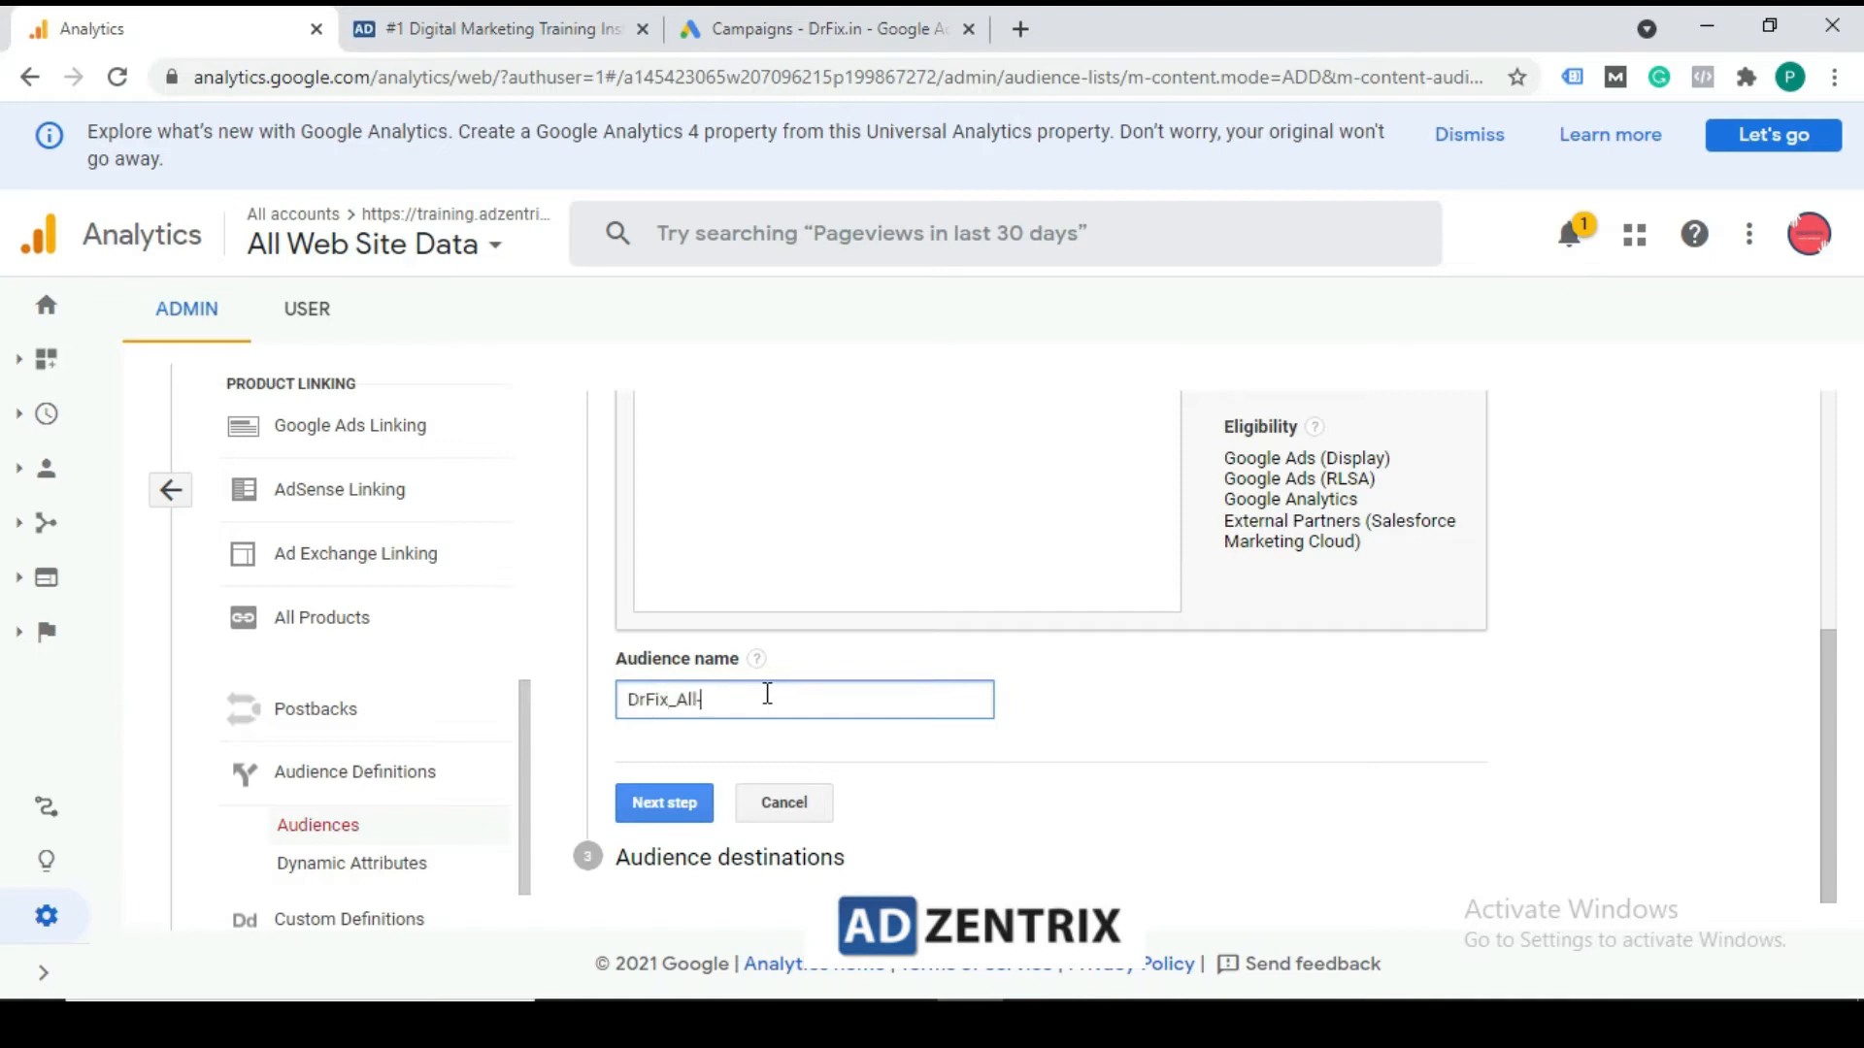
{"action": "type", "text": "sers"}
{"action": "left_click", "coordinate": [1146, 714]}
Examine the Demographics filters and other categories in the Audience Builder for All Users, and close it without applying anything
{"action": "scroll", "coordinate": [796, 563], "scroll_direction": "up", "scroll_amount": 1}
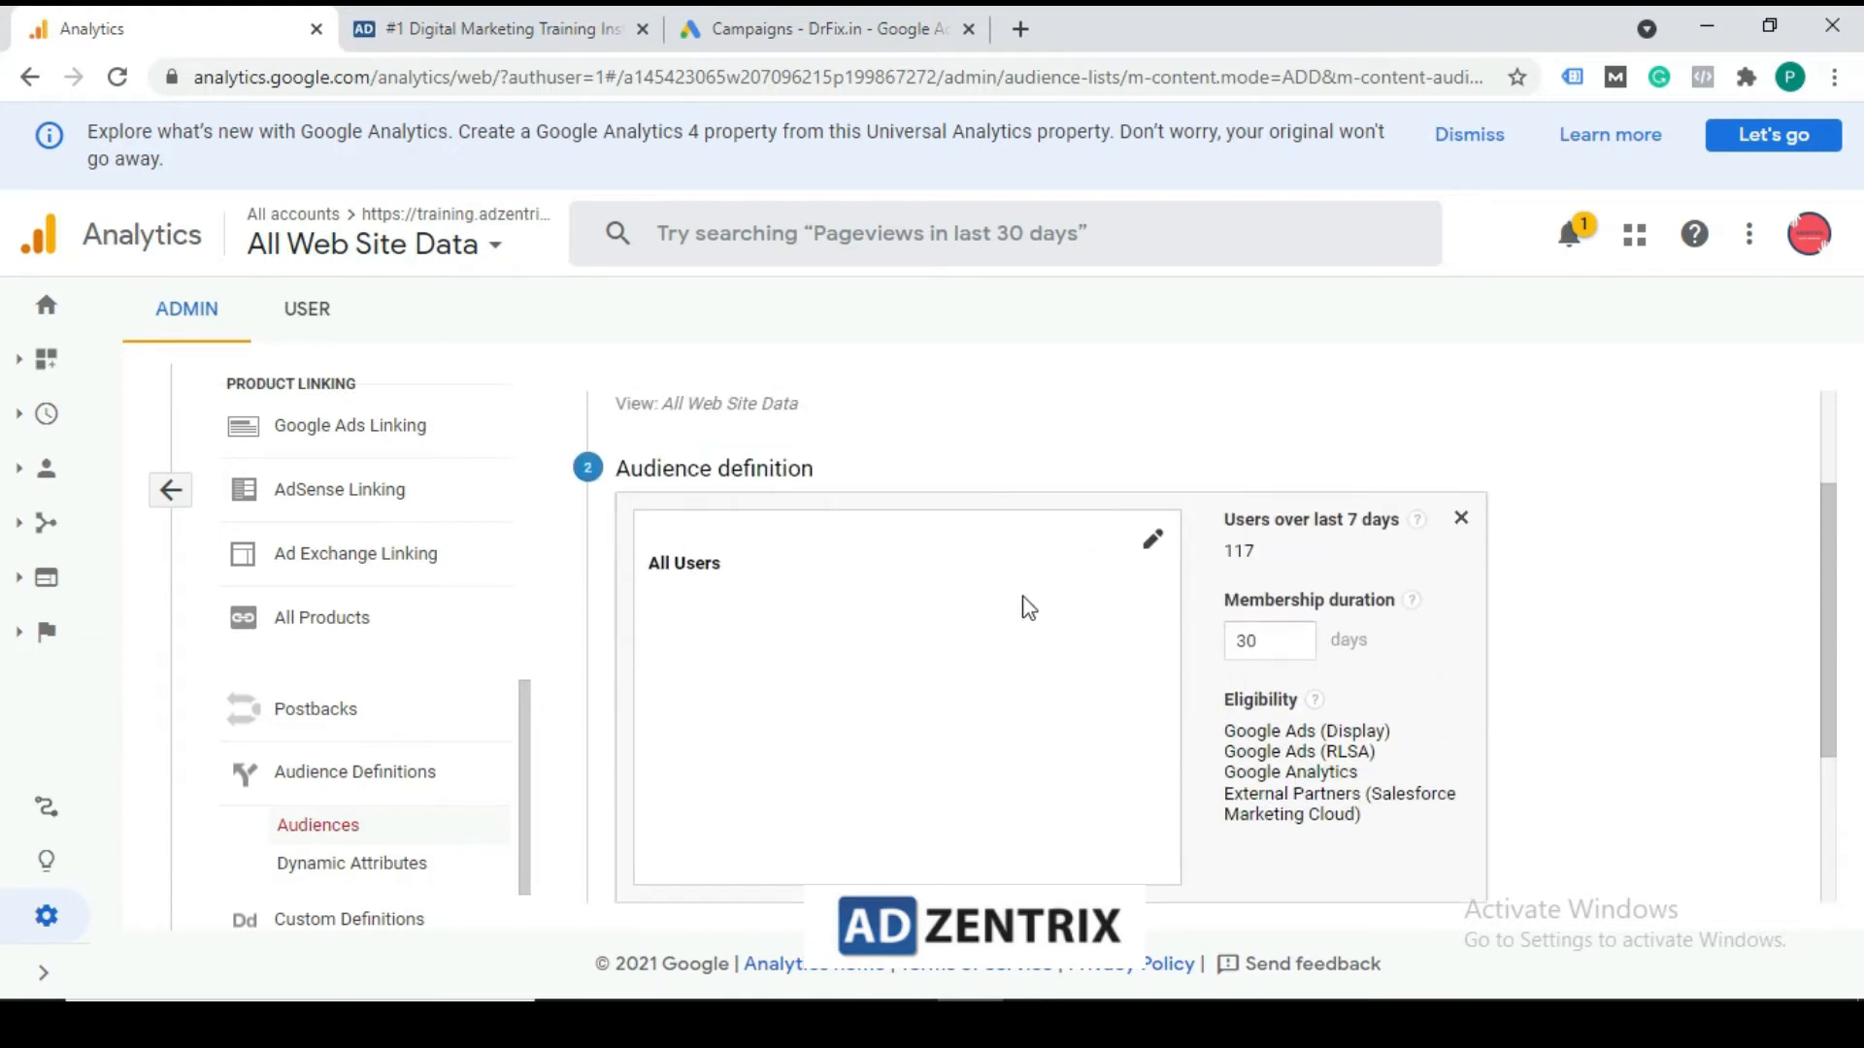
{"action": "left_click", "coordinate": [1152, 538]}
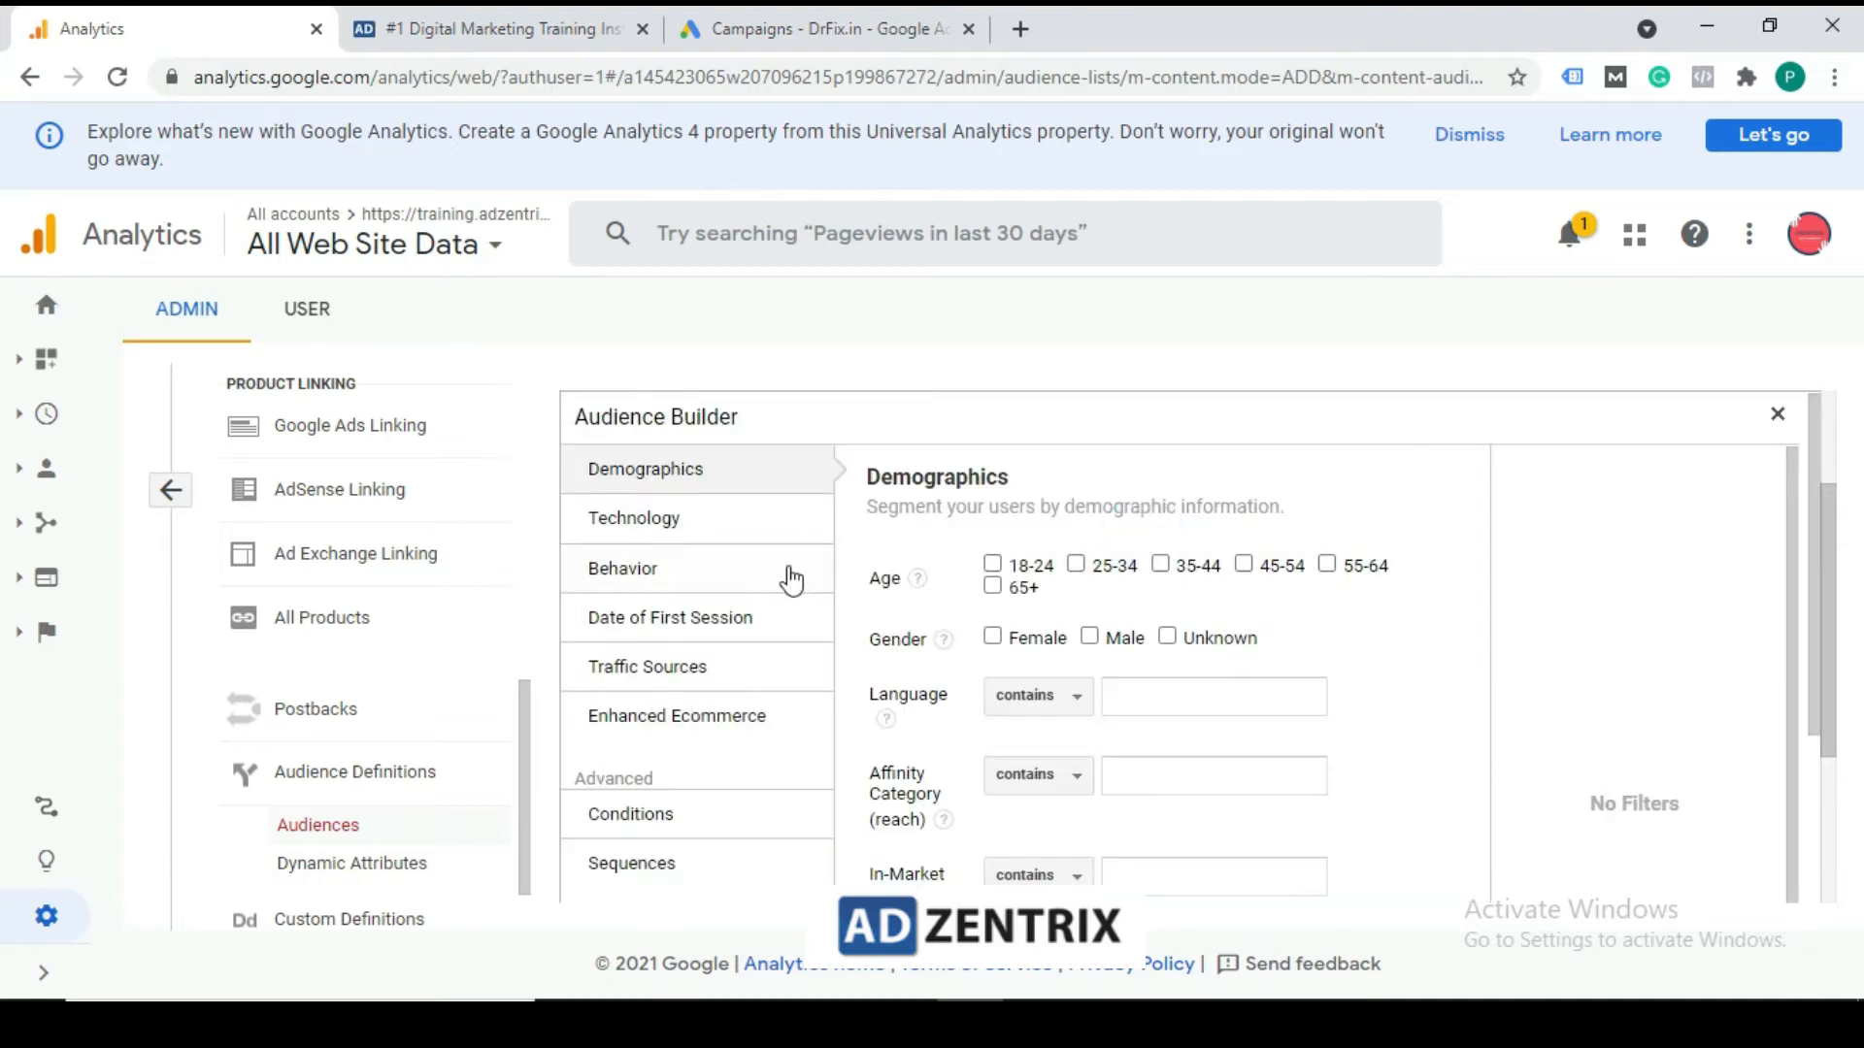
{"action": "scroll", "coordinate": [737, 716], "scroll_direction": "down", "scroll_amount": 1}
{"action": "scroll", "coordinate": [1117, 660], "scroll_direction": "down", "scroll_amount": 2}
{"action": "scroll", "coordinate": [1110, 670], "scroll_direction": "down", "scroll_amount": 1}
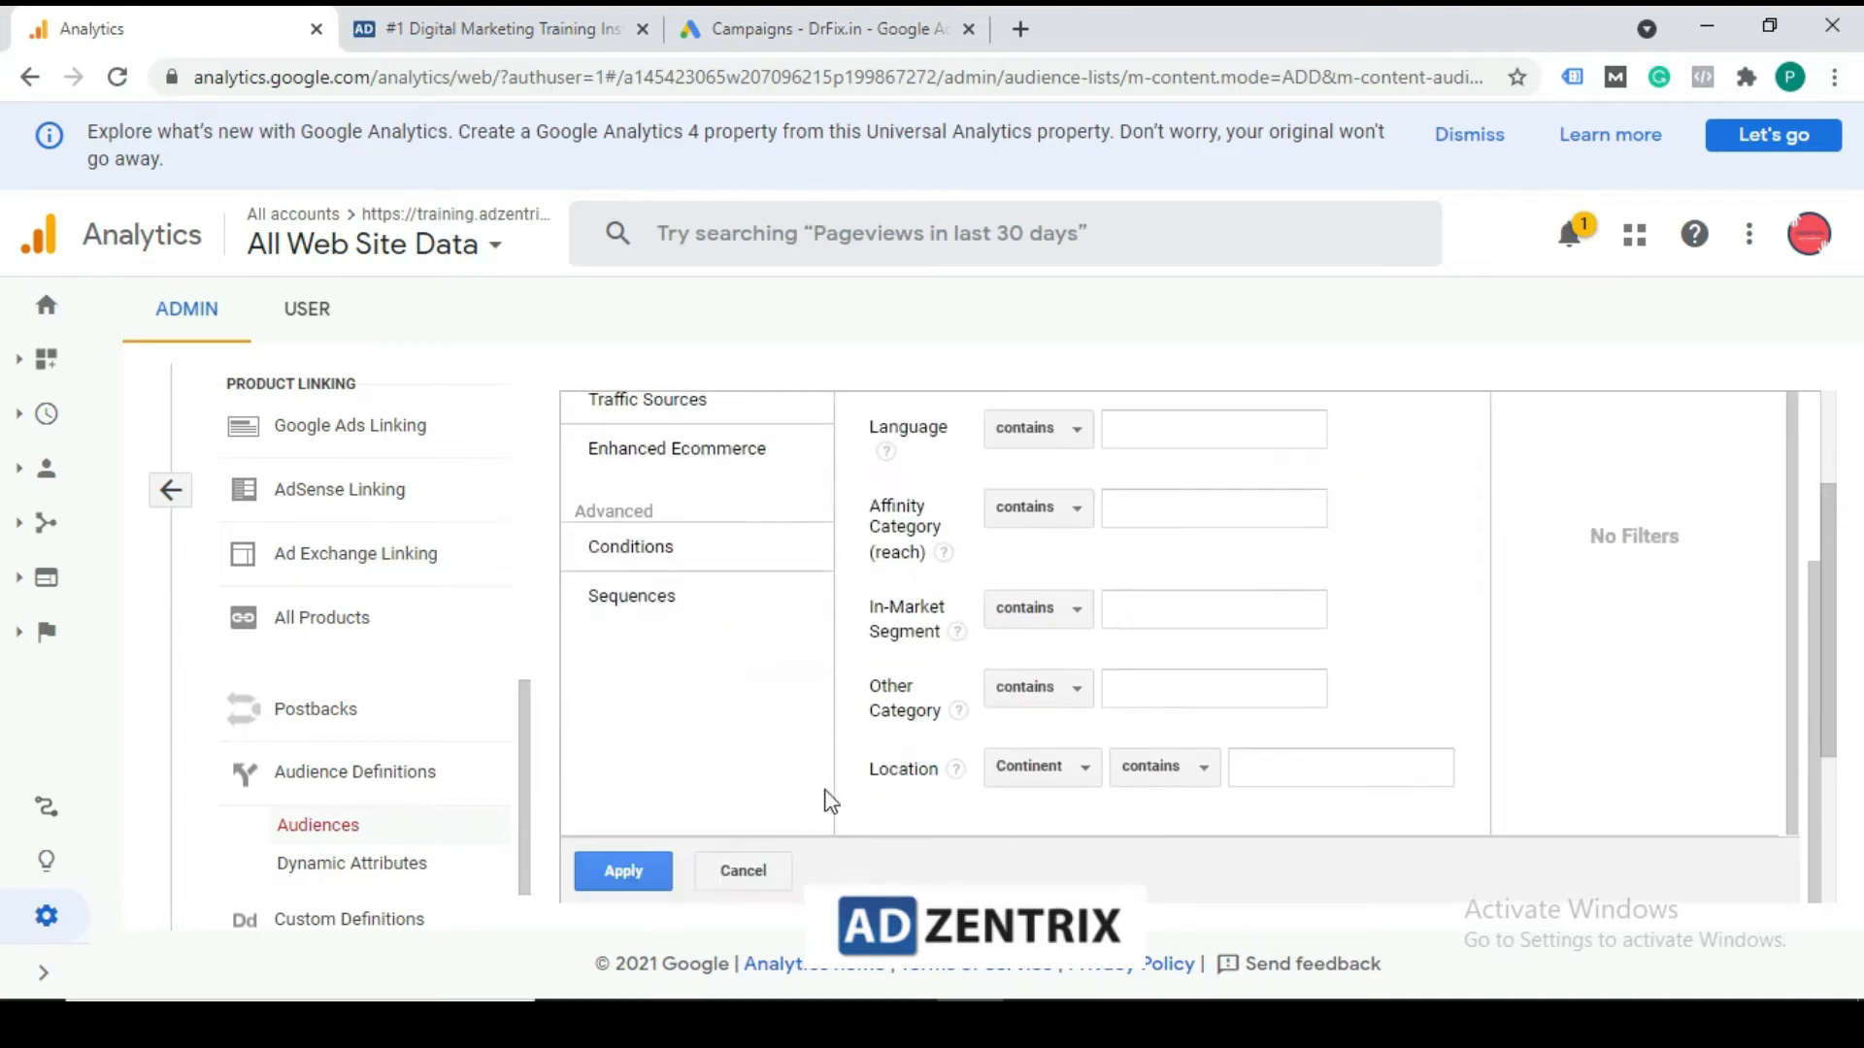
{"action": "scroll", "coordinate": [825, 607], "scroll_direction": "up", "scroll_amount": 1}
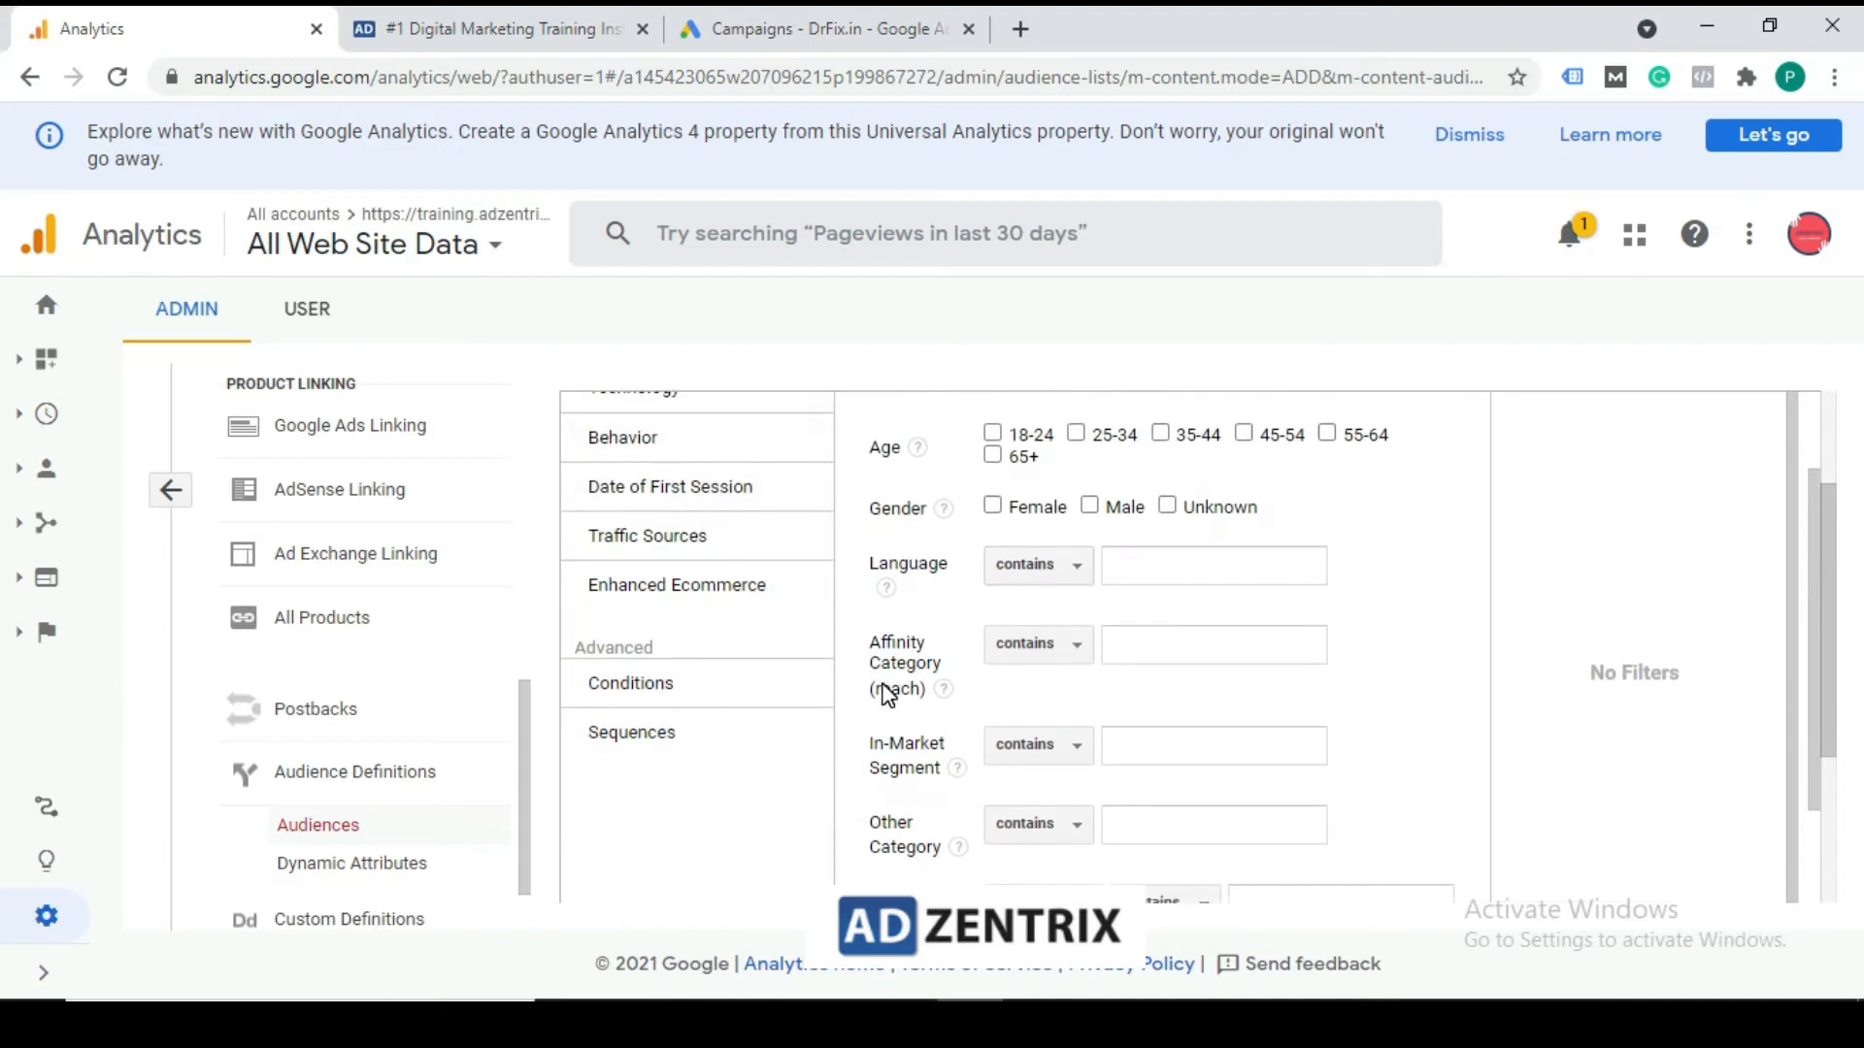
{"action": "scroll", "coordinate": [806, 587], "scroll_direction": "down", "scroll_amount": 1}
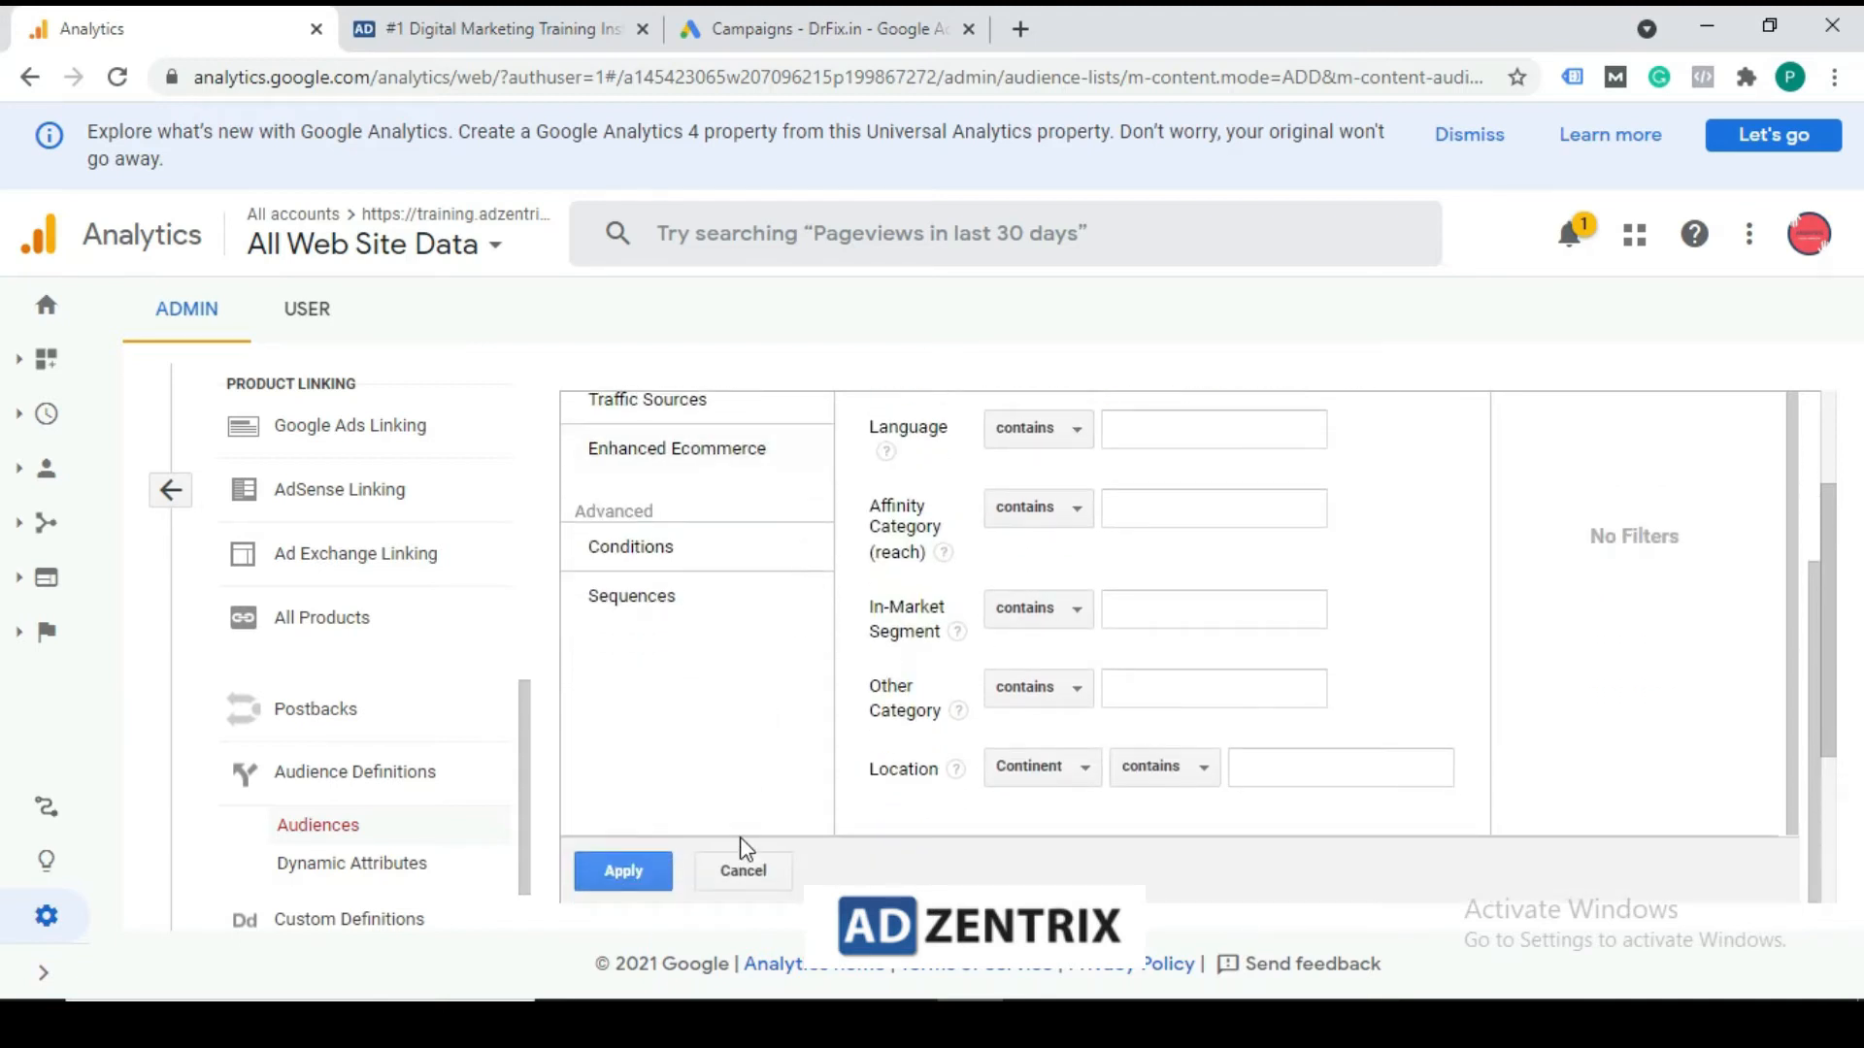
{"action": "scroll", "coordinate": [761, 595], "scroll_direction": "up", "scroll_amount": 1}
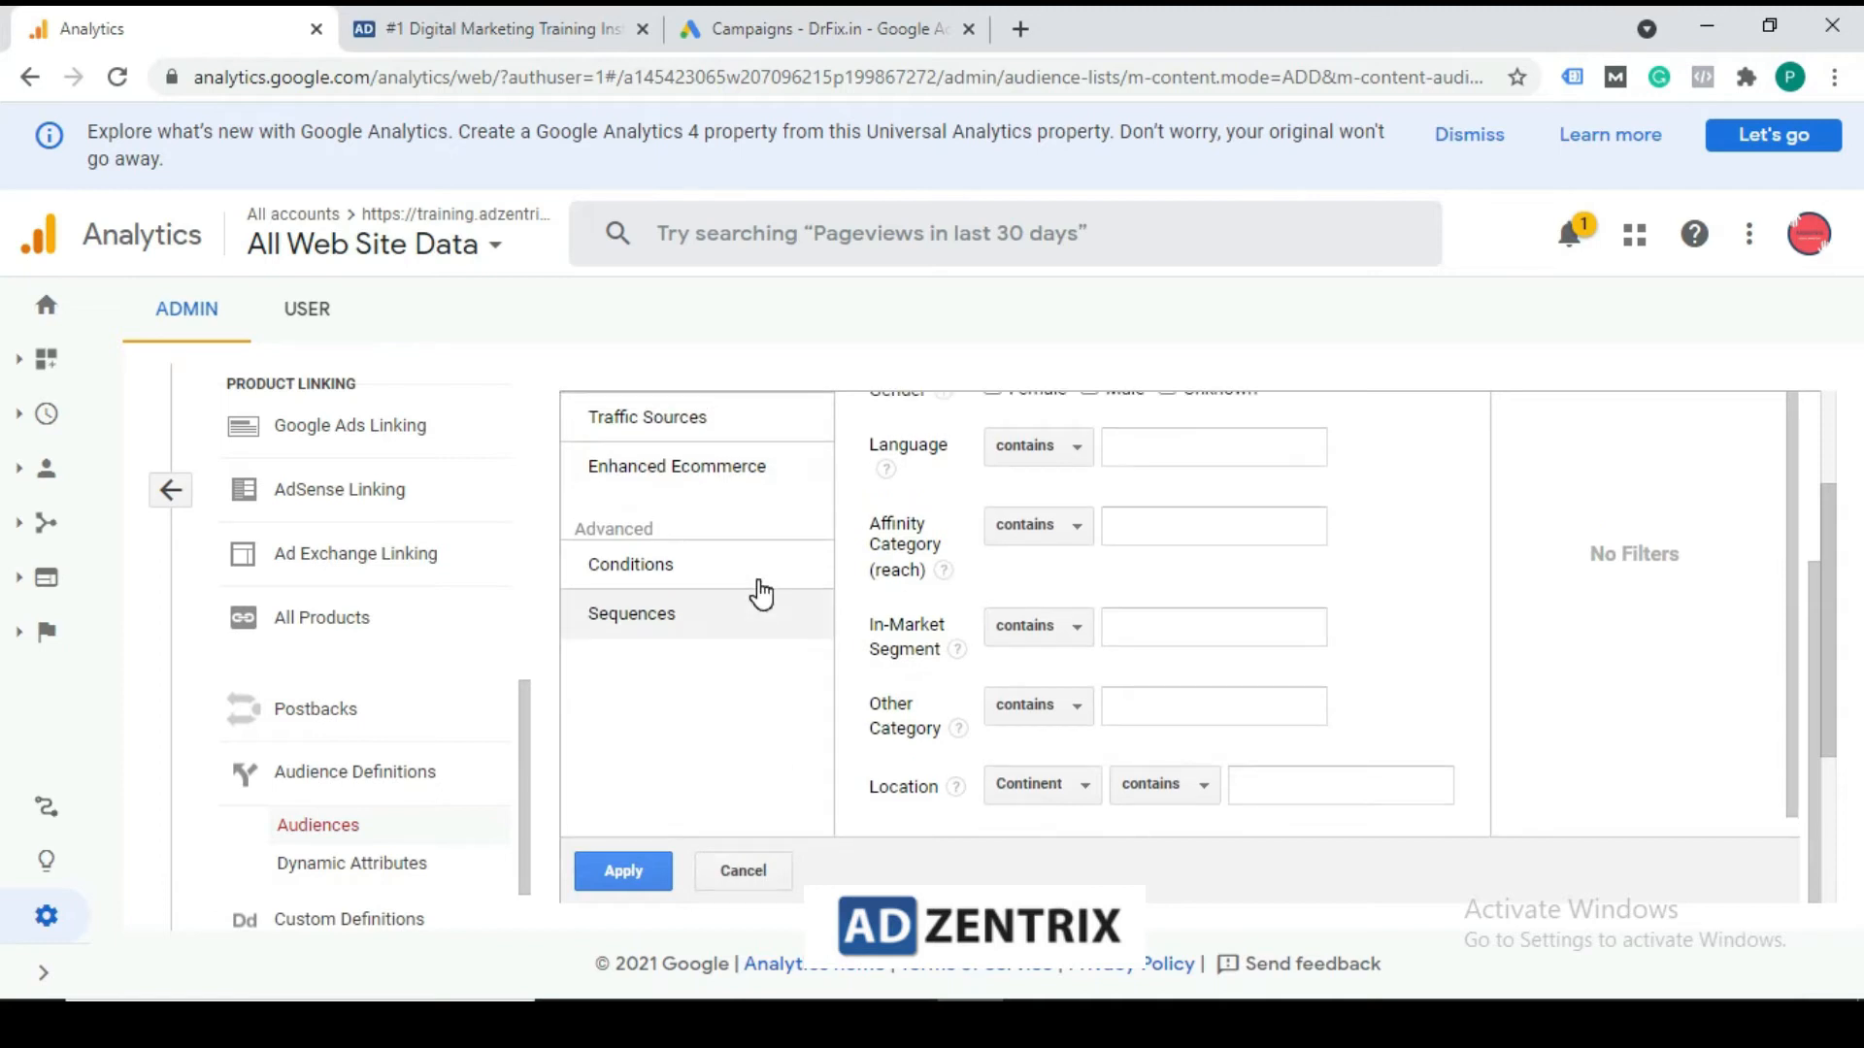
{"action": "left_click", "coordinate": [756, 870]}
Confirm the DrFix_All-users audience definition and add the DrFix.in Google Ads account as its destination
{"action": "scroll", "coordinate": [807, 670], "scroll_direction": "down", "scroll_amount": 3}
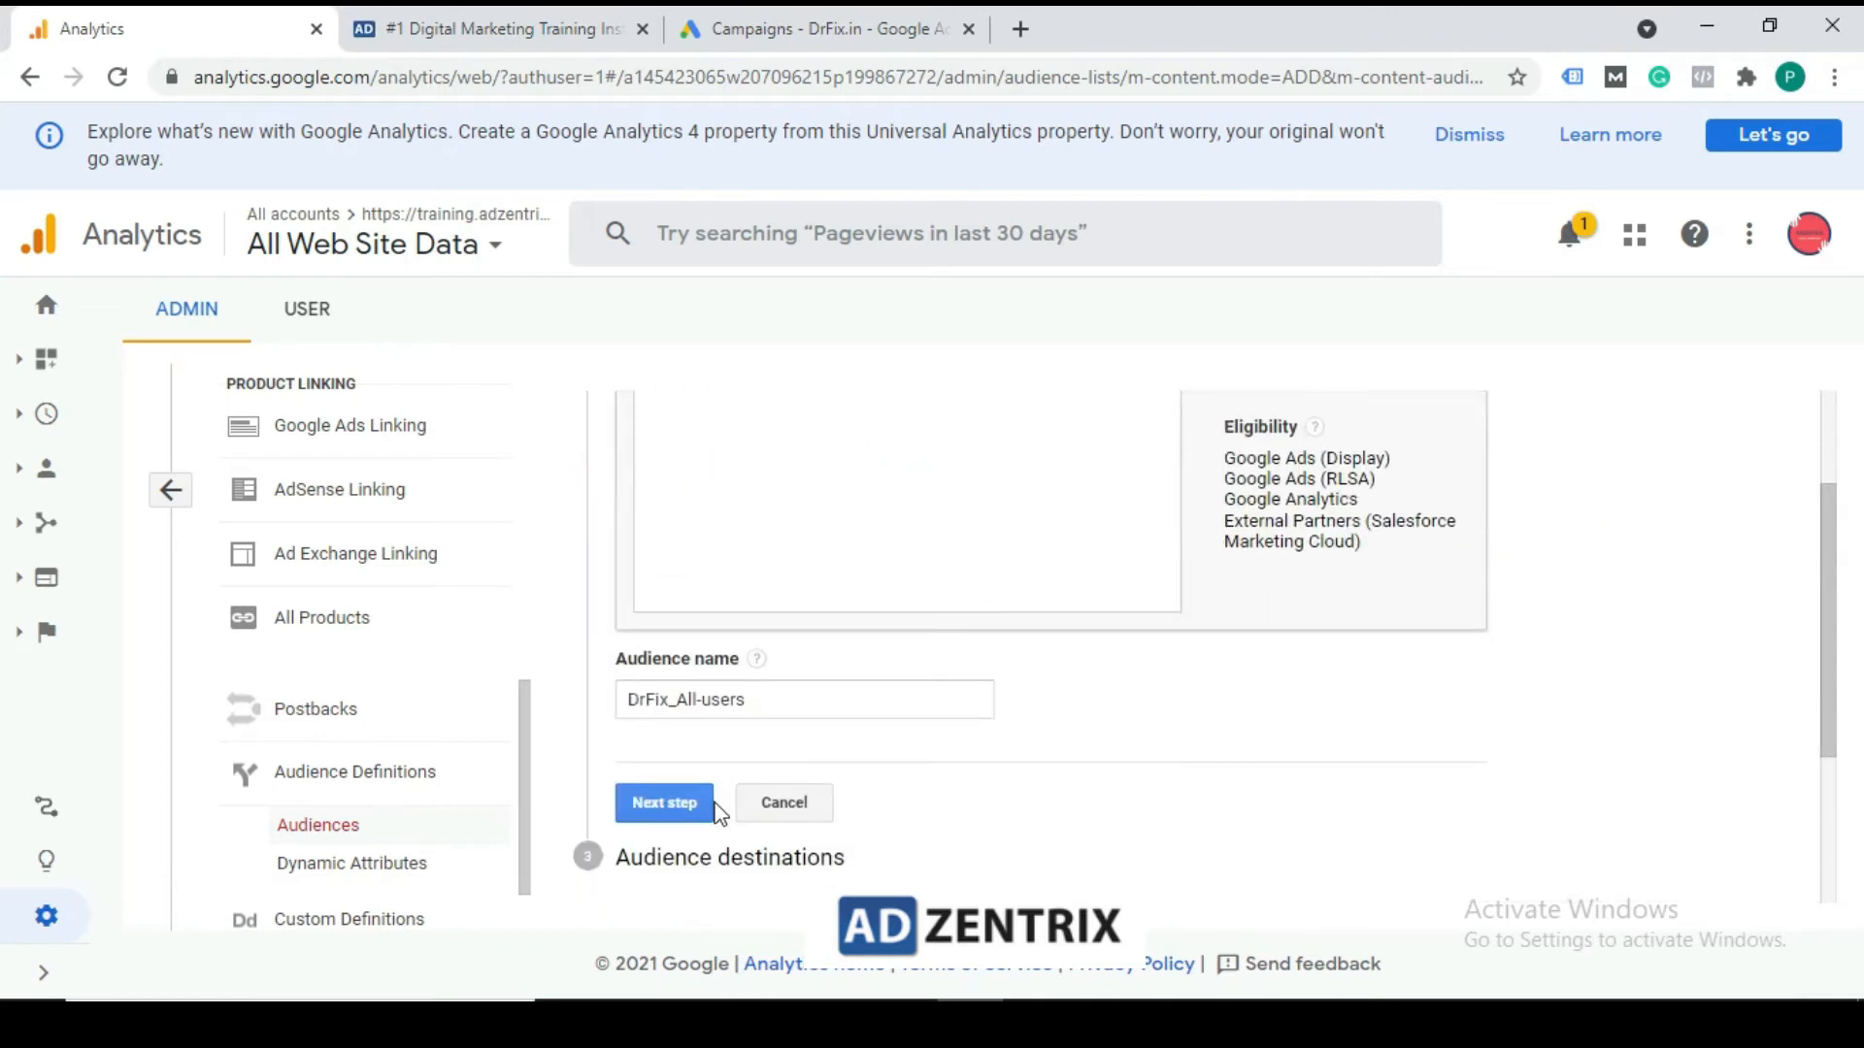
{"action": "left_click", "coordinate": [648, 803]}
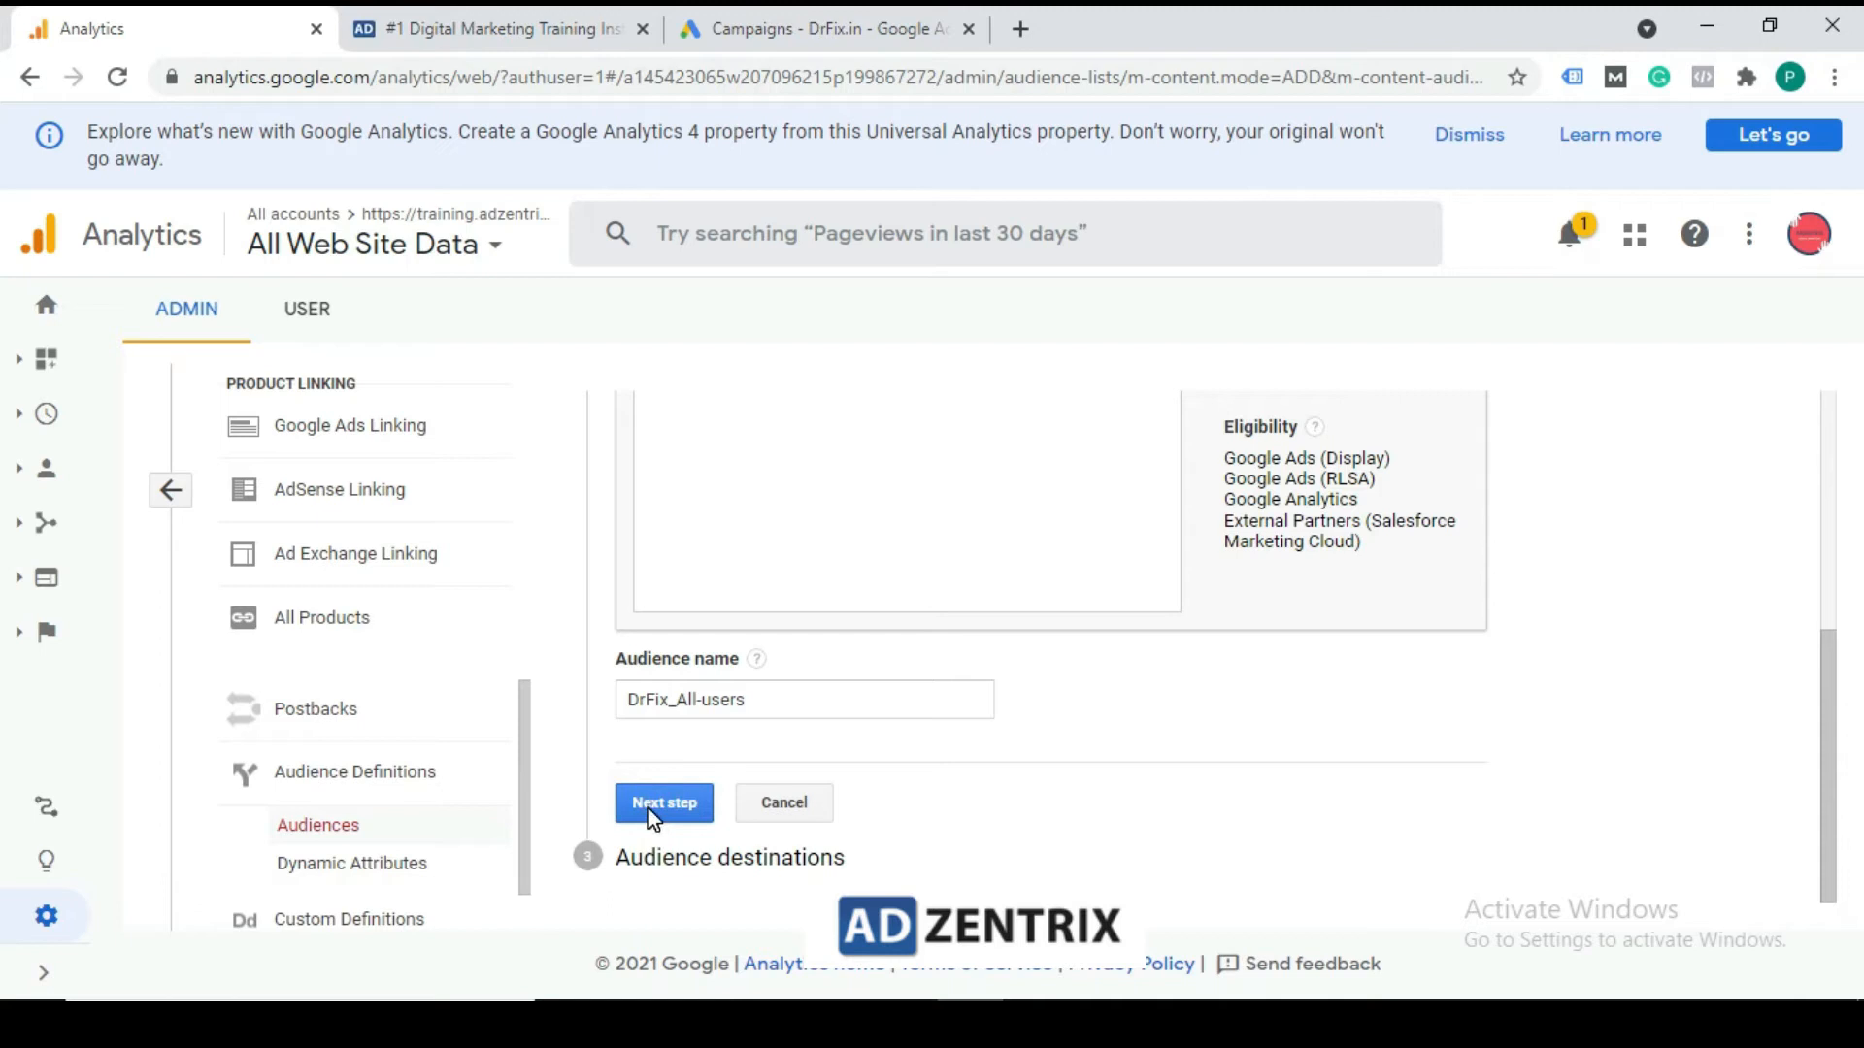
{"action": "left_click", "coordinate": [650, 806]}
{"action": "scroll", "coordinate": [753, 649], "scroll_direction": "up", "scroll_amount": 2}
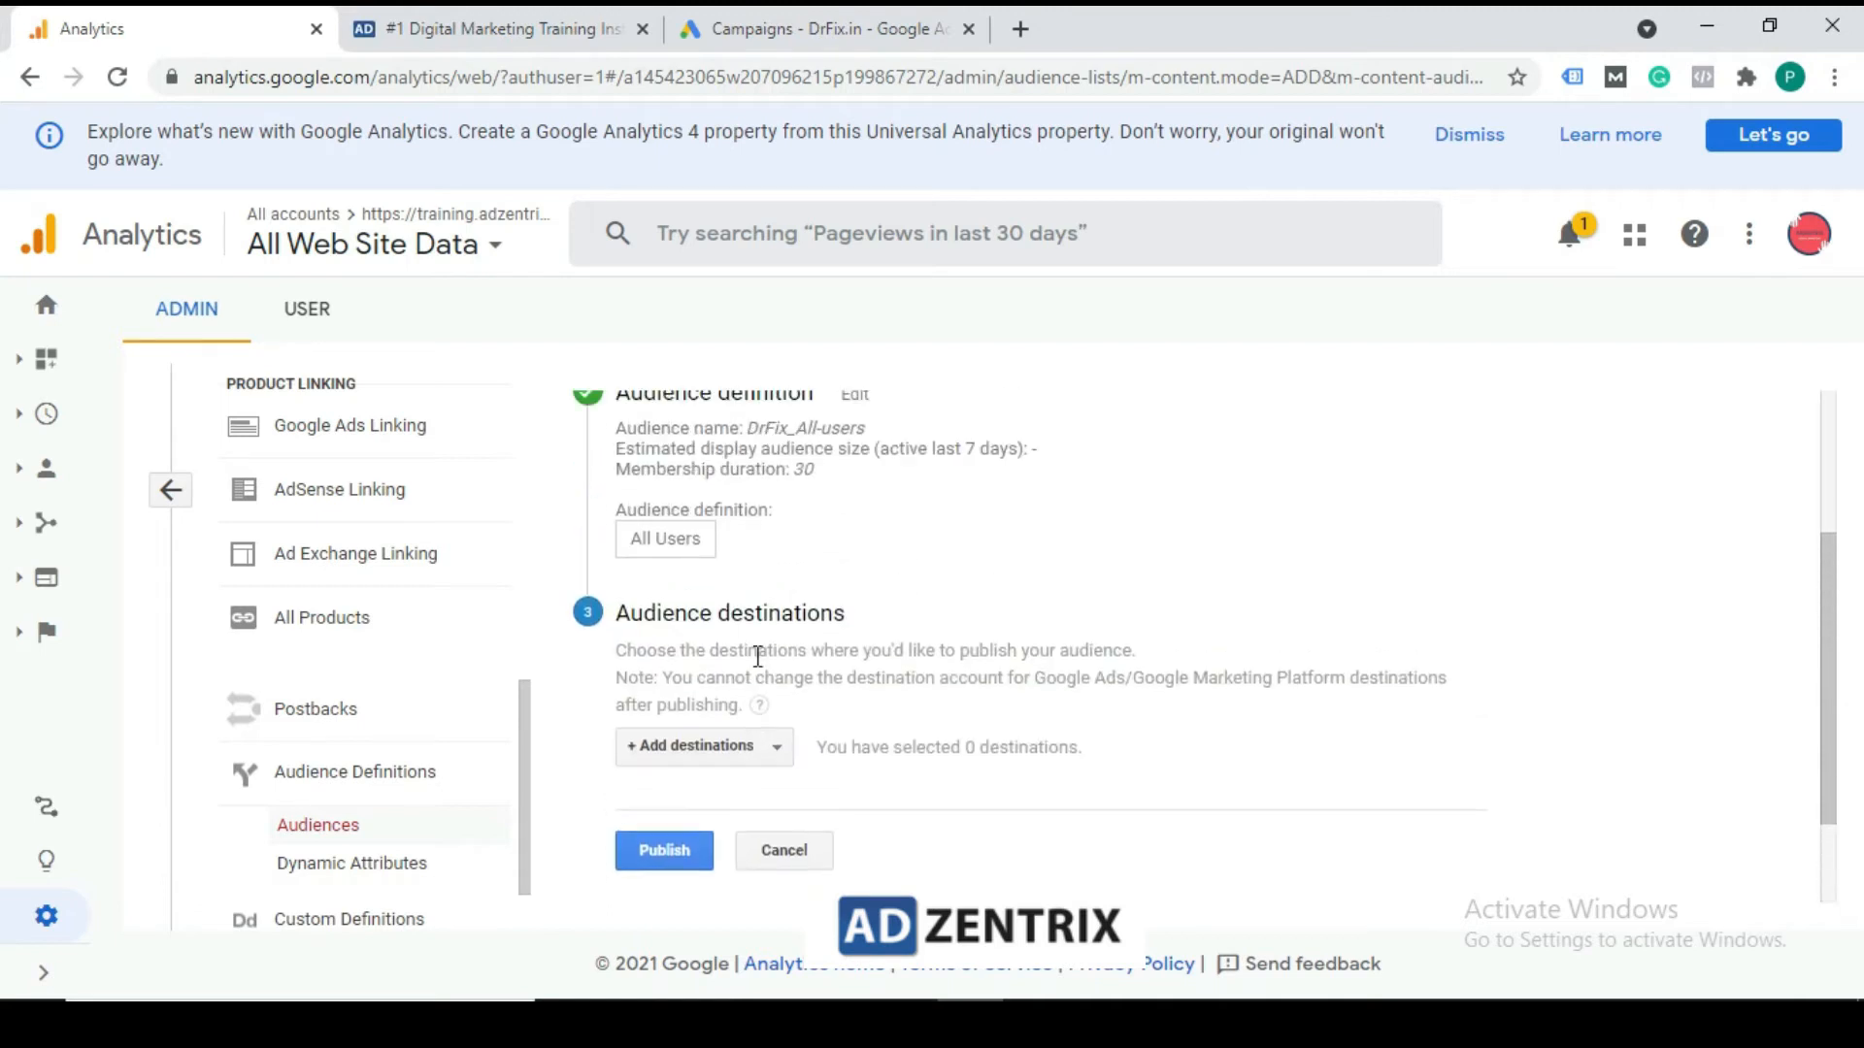
{"action": "left_click", "coordinate": [779, 755]}
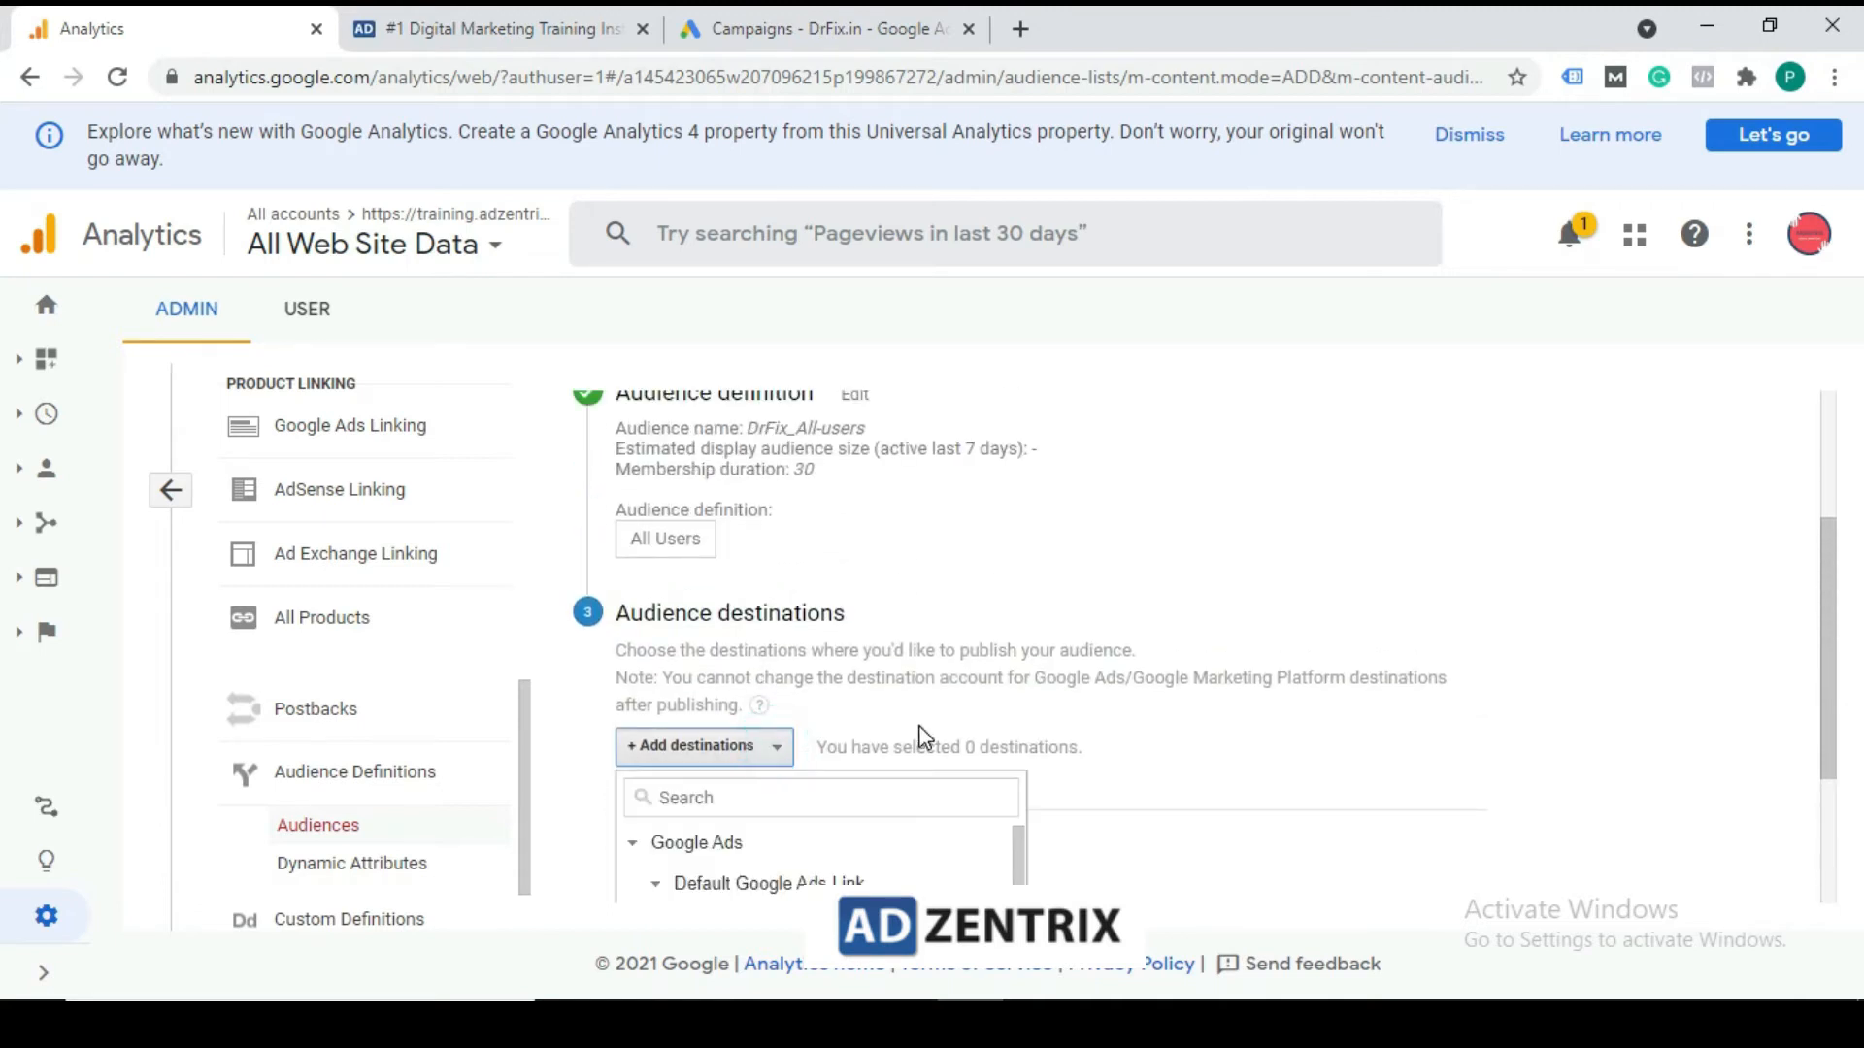
{"action": "scroll", "coordinate": [1253, 749], "scroll_direction": "down", "scroll_amount": 3}
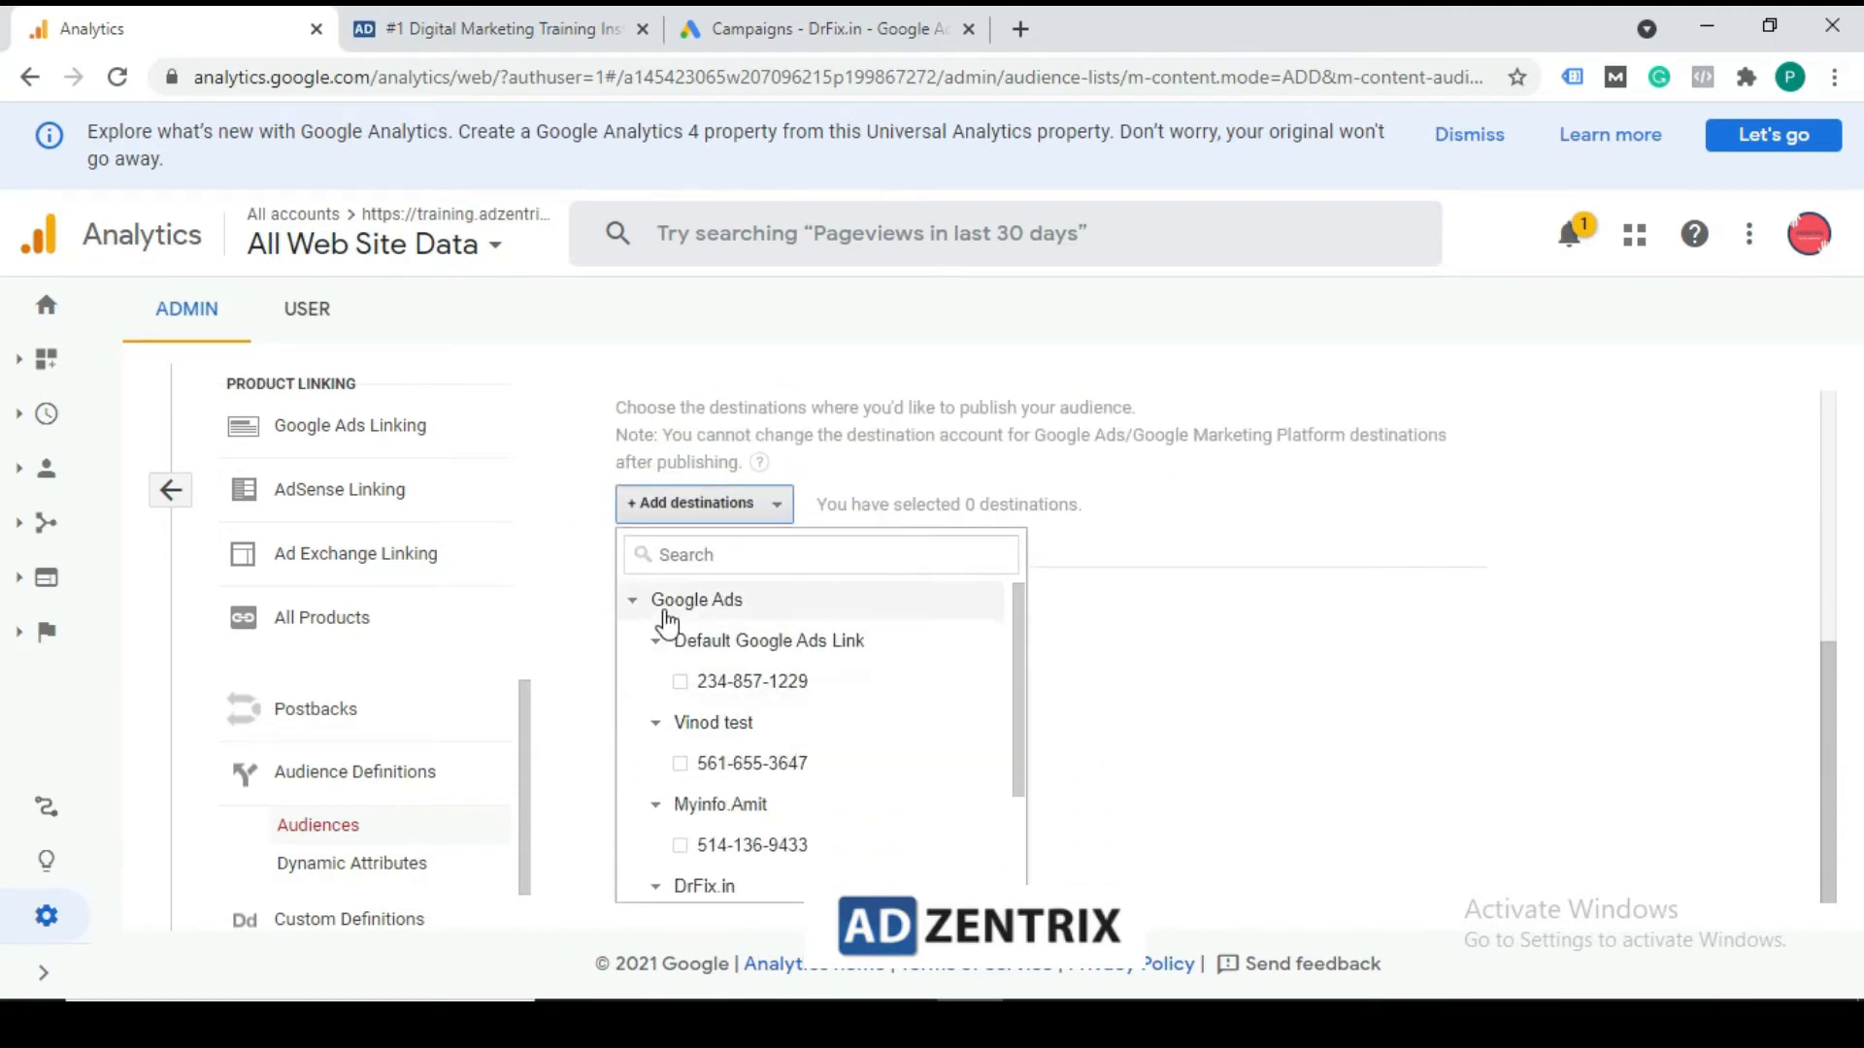
{"action": "scroll", "coordinate": [777, 816], "scroll_direction": "down", "scroll_amount": 3}
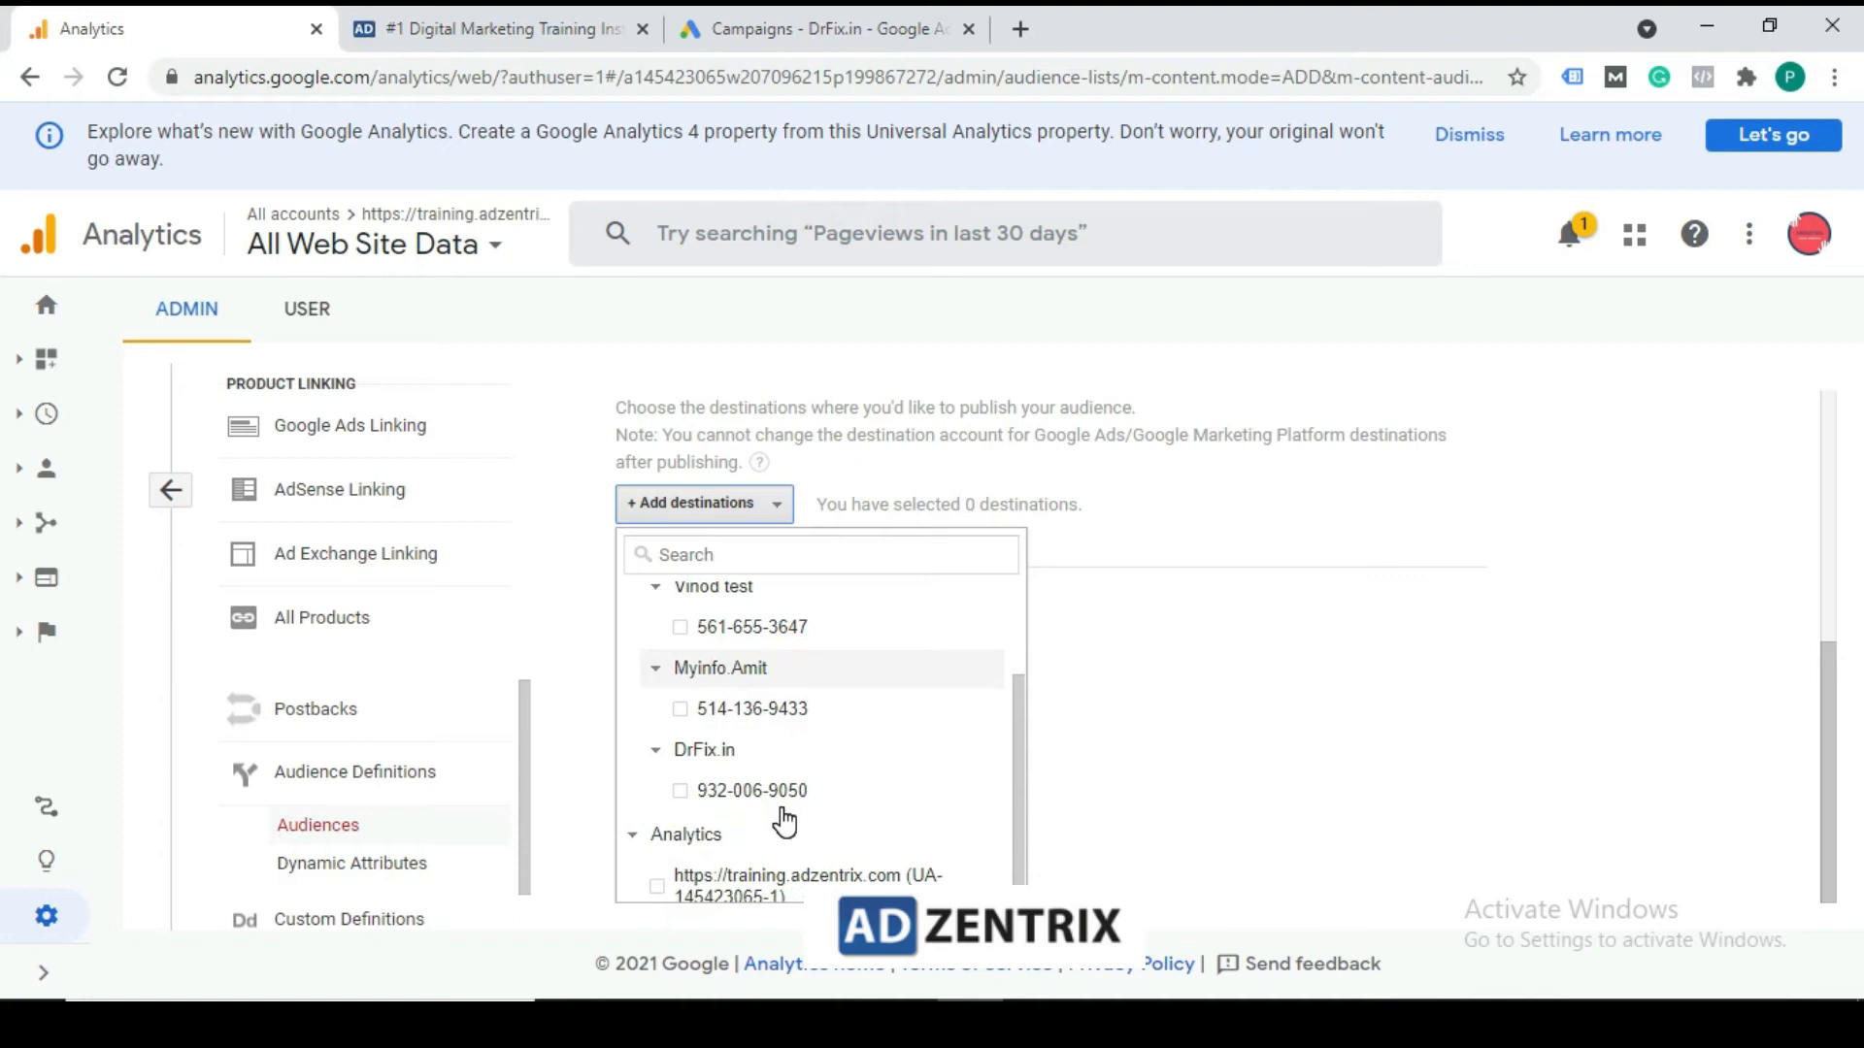
{"action": "left_click", "coordinate": [679, 773]}
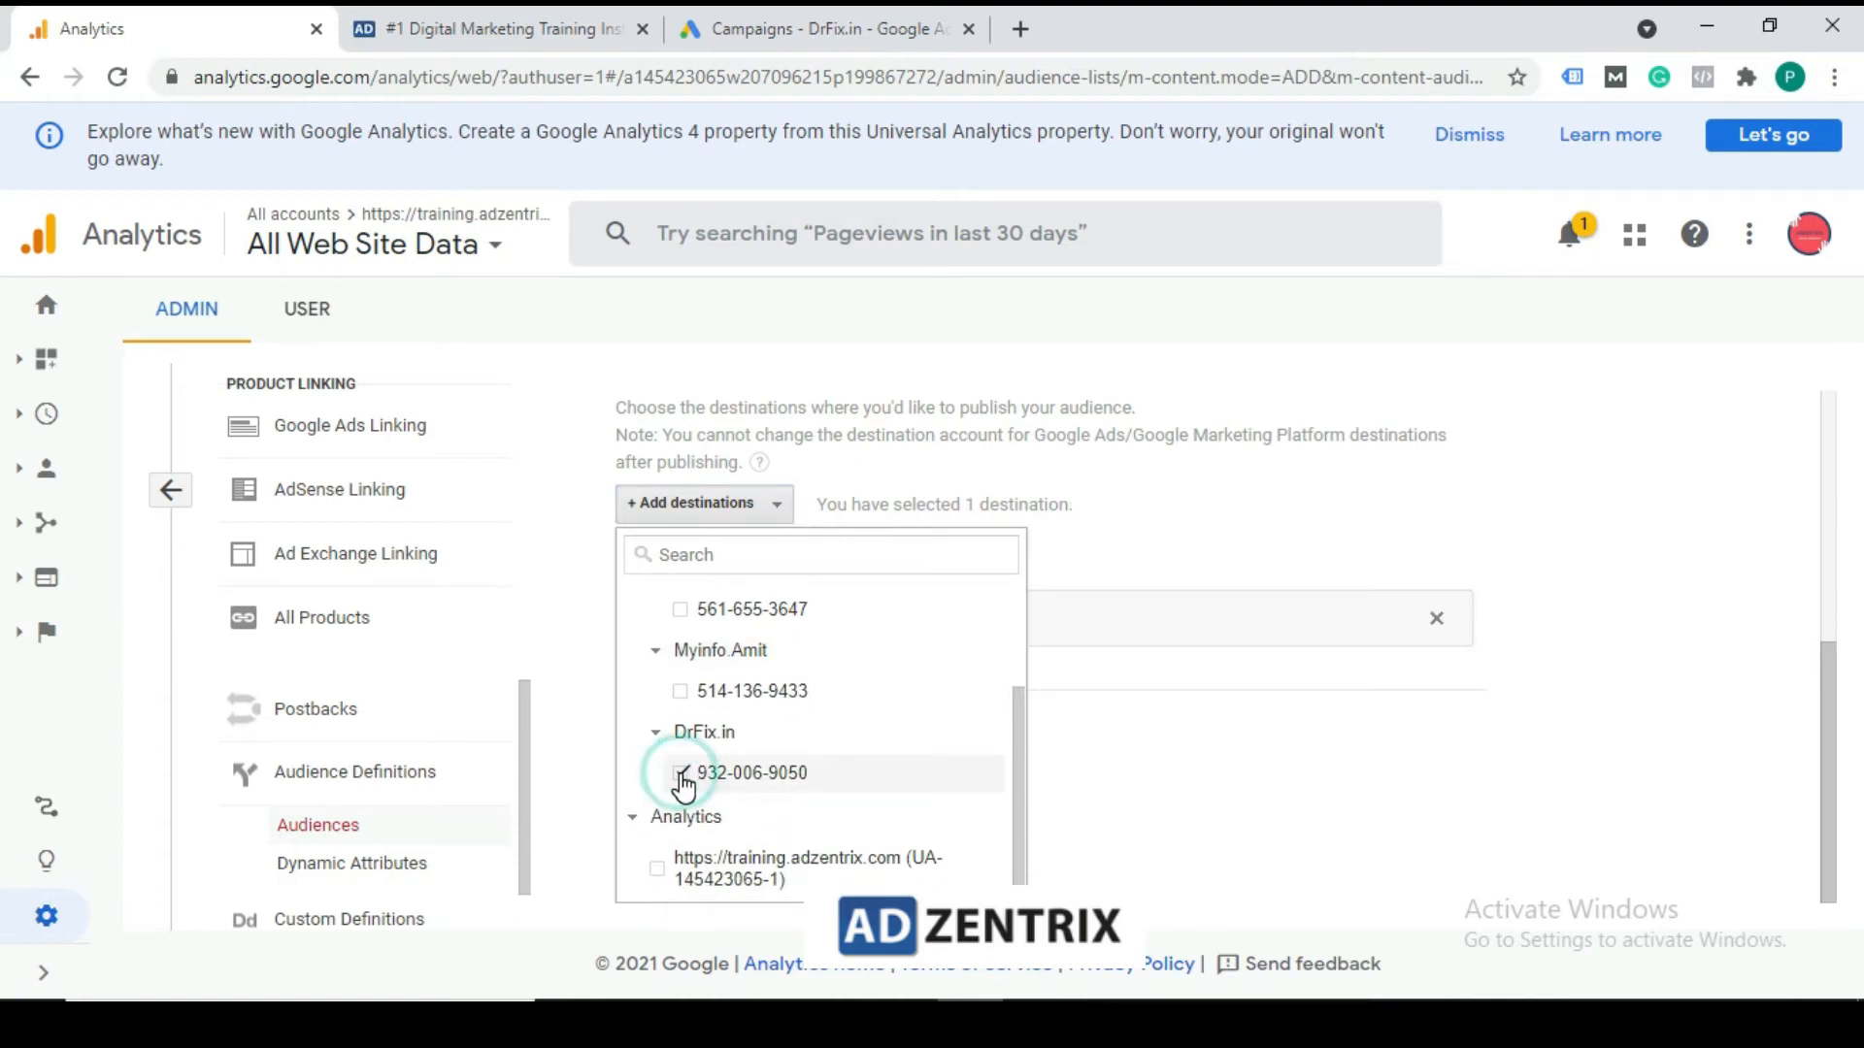
{"action": "left_click", "coordinate": [1569, 726]}
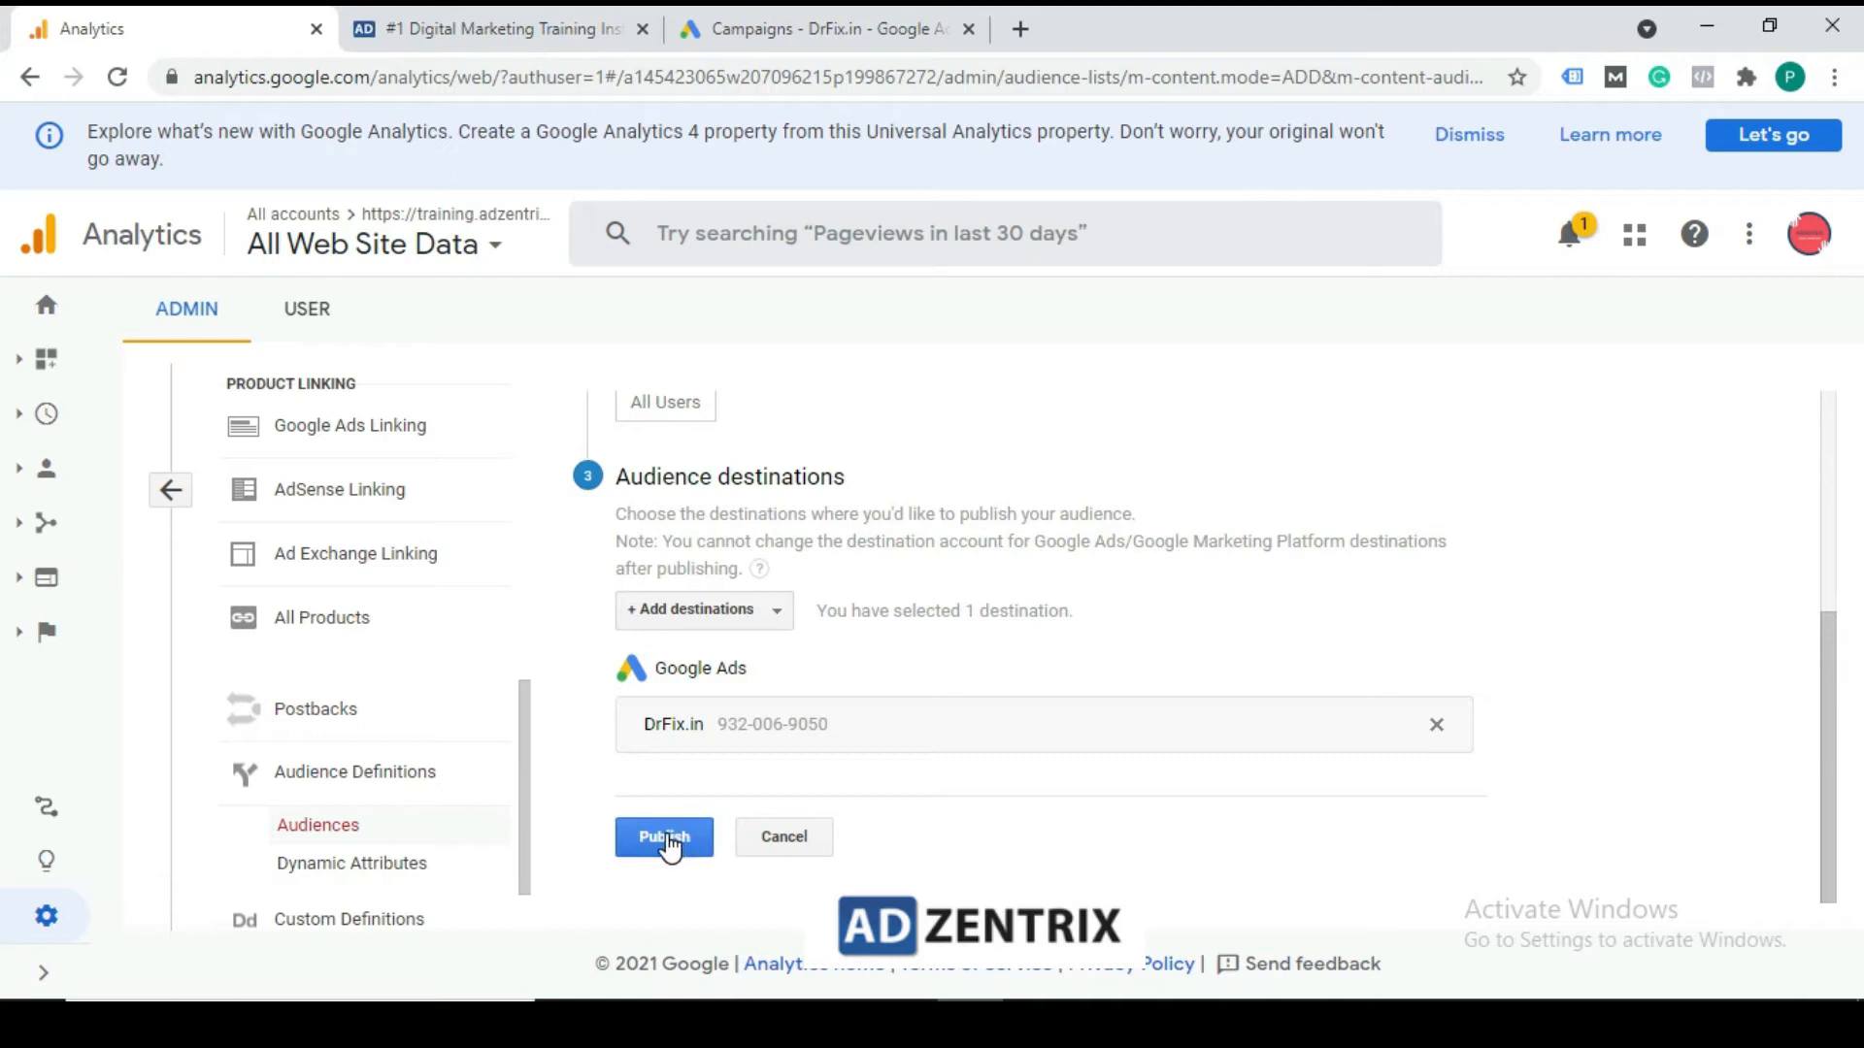
{"action": "scroll", "coordinate": [781, 694], "scroll_direction": "up", "scroll_amount": 1}
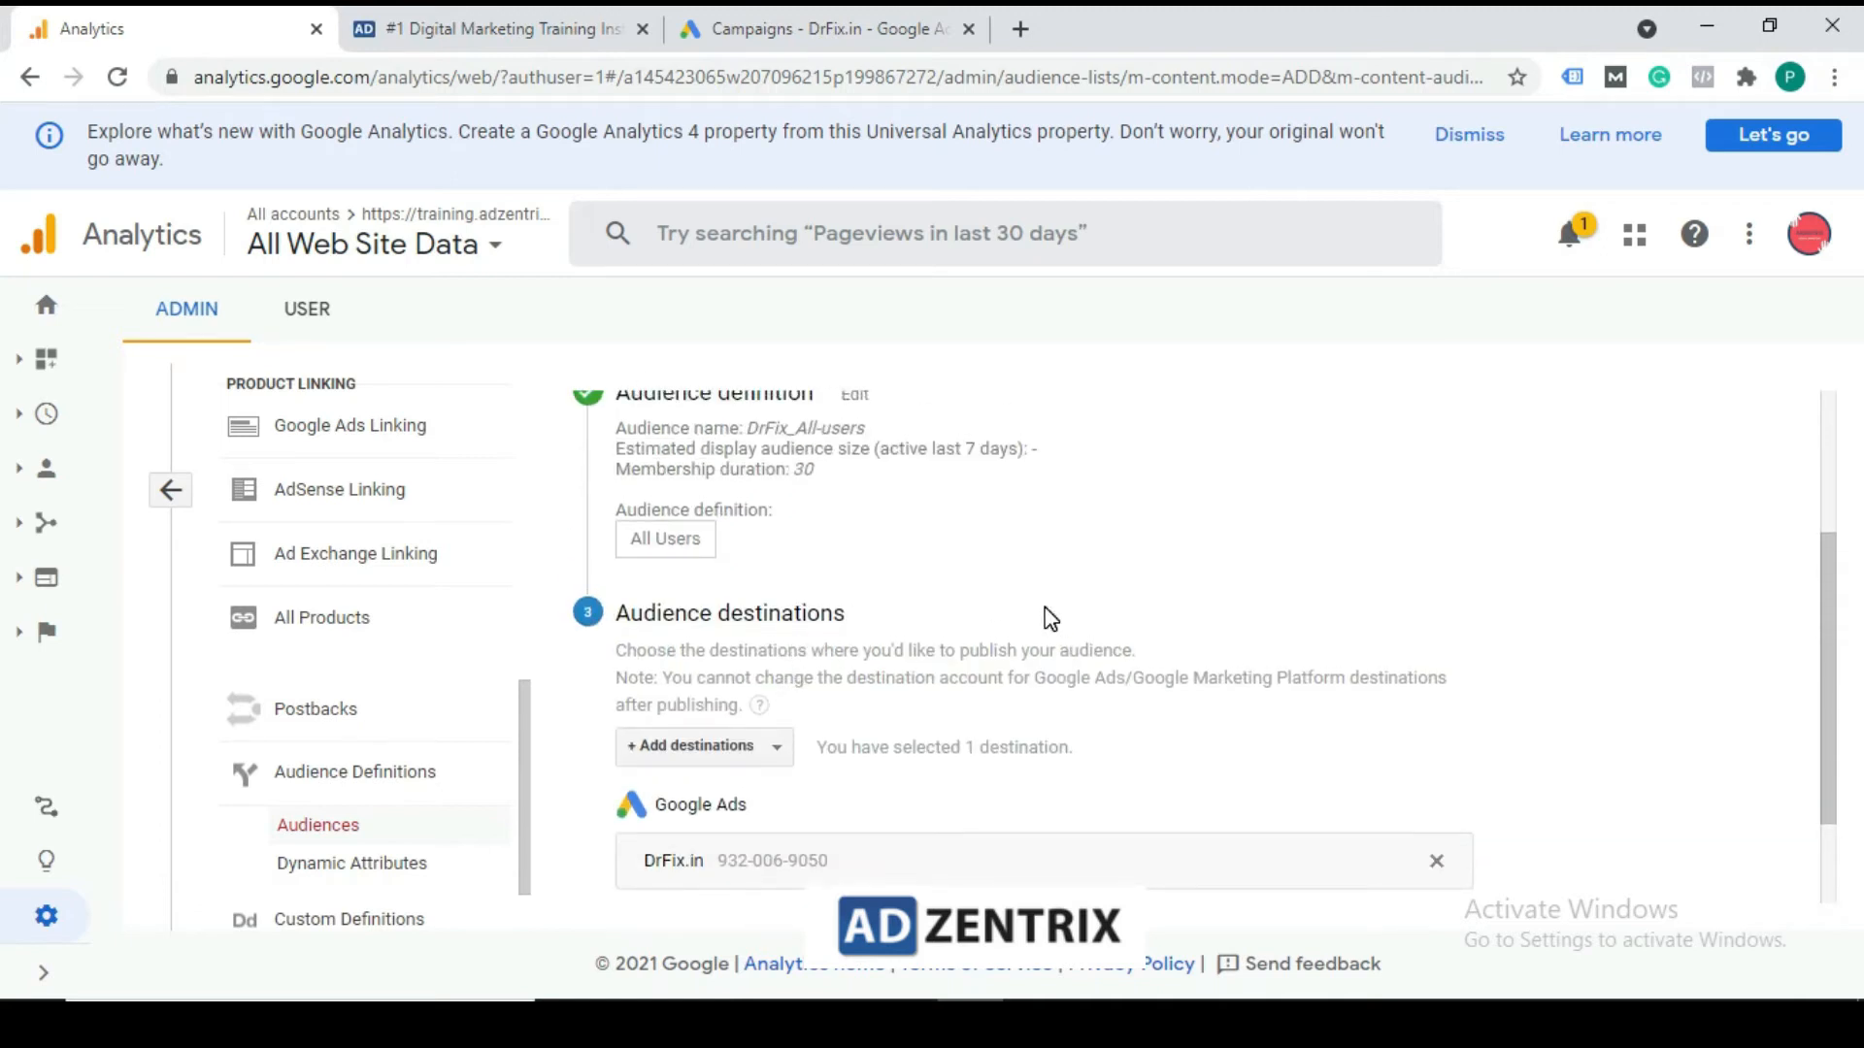
{"action": "scroll", "coordinate": [1402, 777], "scroll_direction": "down", "scroll_amount": 1}
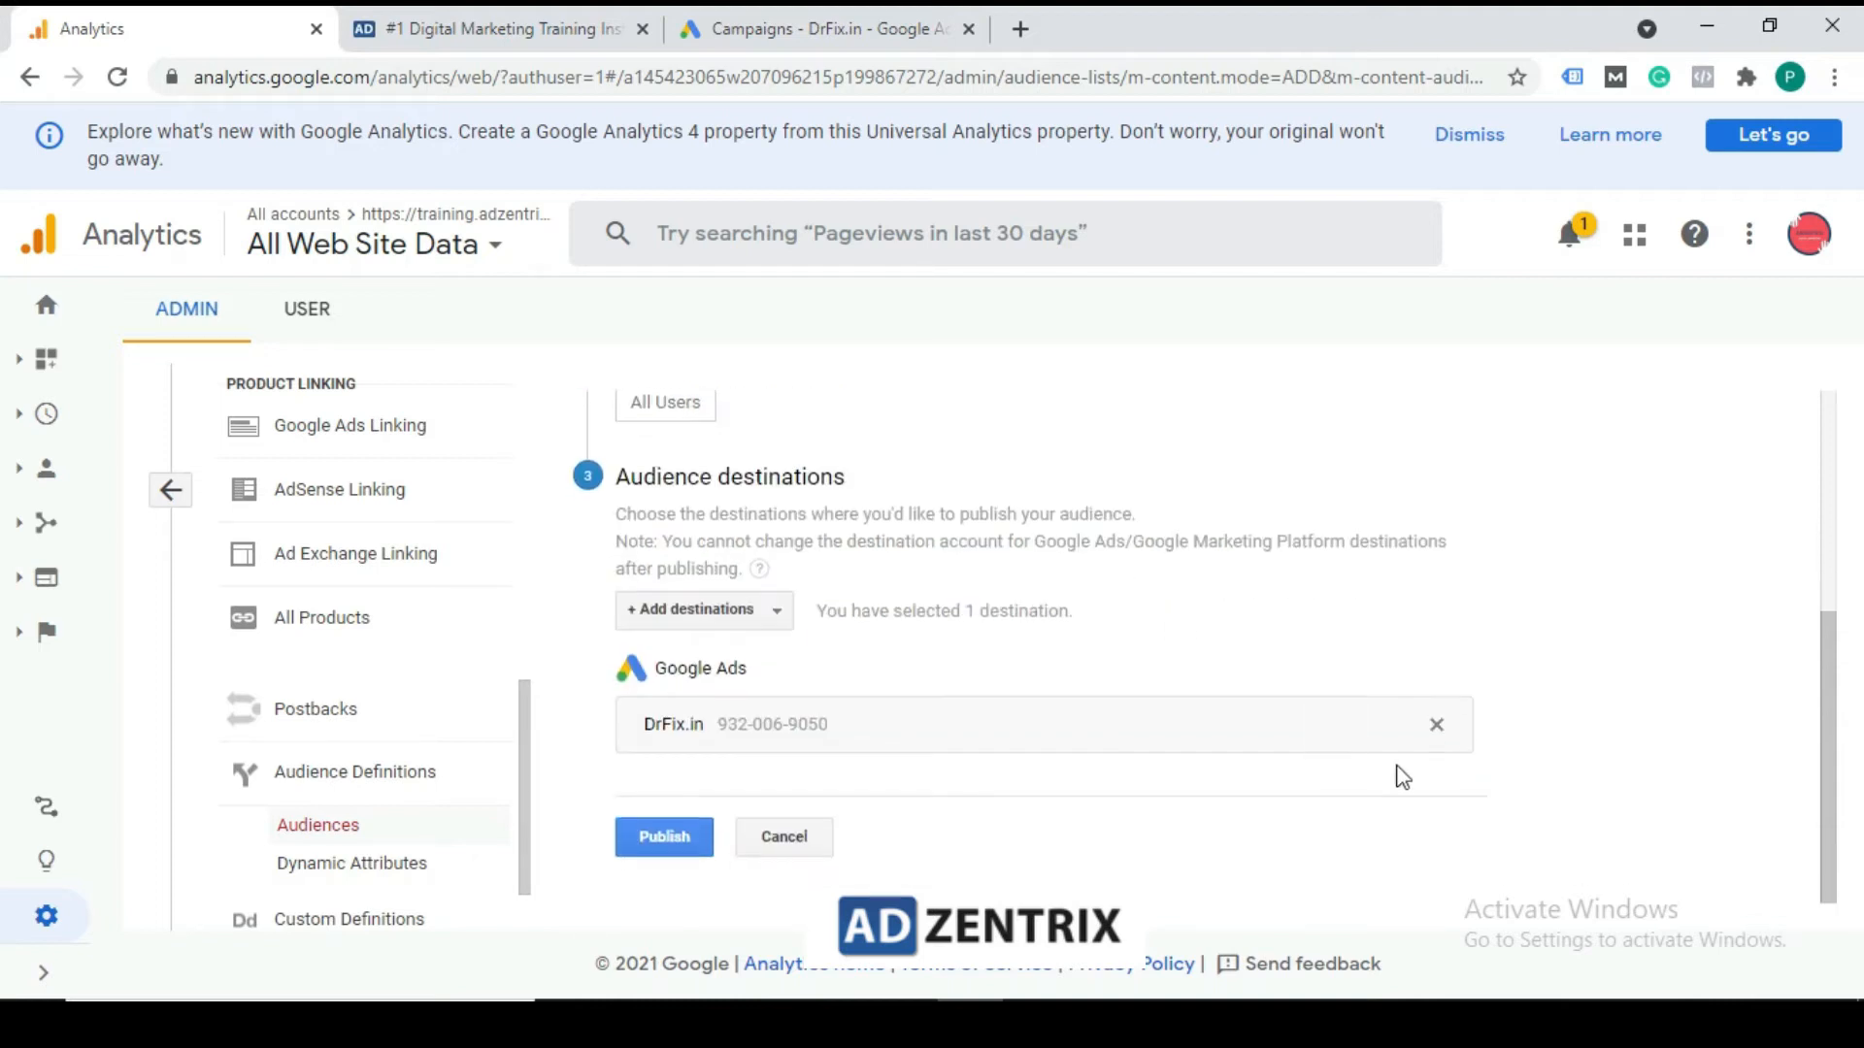
Remove the DrFix.in destination and clear the All Users selection from the audience definition
{"action": "left_click", "coordinate": [1437, 733]}
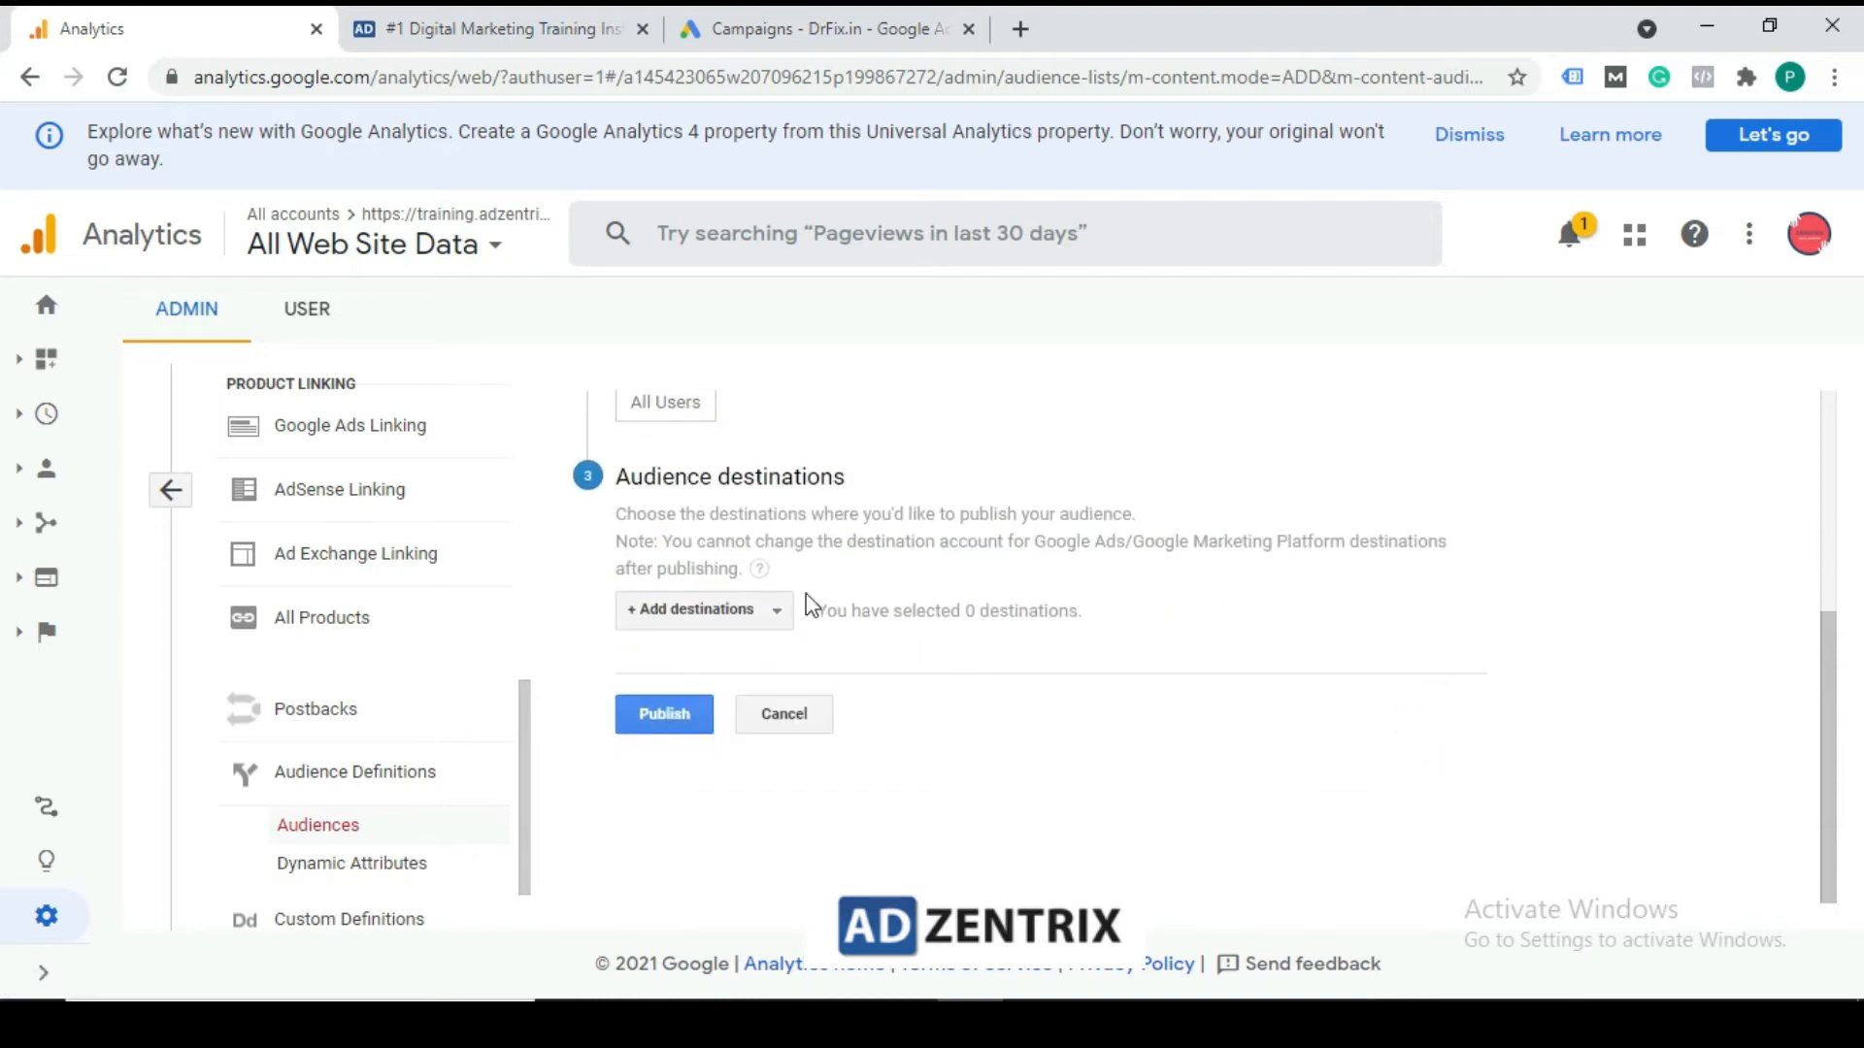
{"action": "scroll", "coordinate": [806, 604], "scroll_direction": "up", "scroll_amount": 2}
{"action": "left_click", "coordinate": [849, 529]}
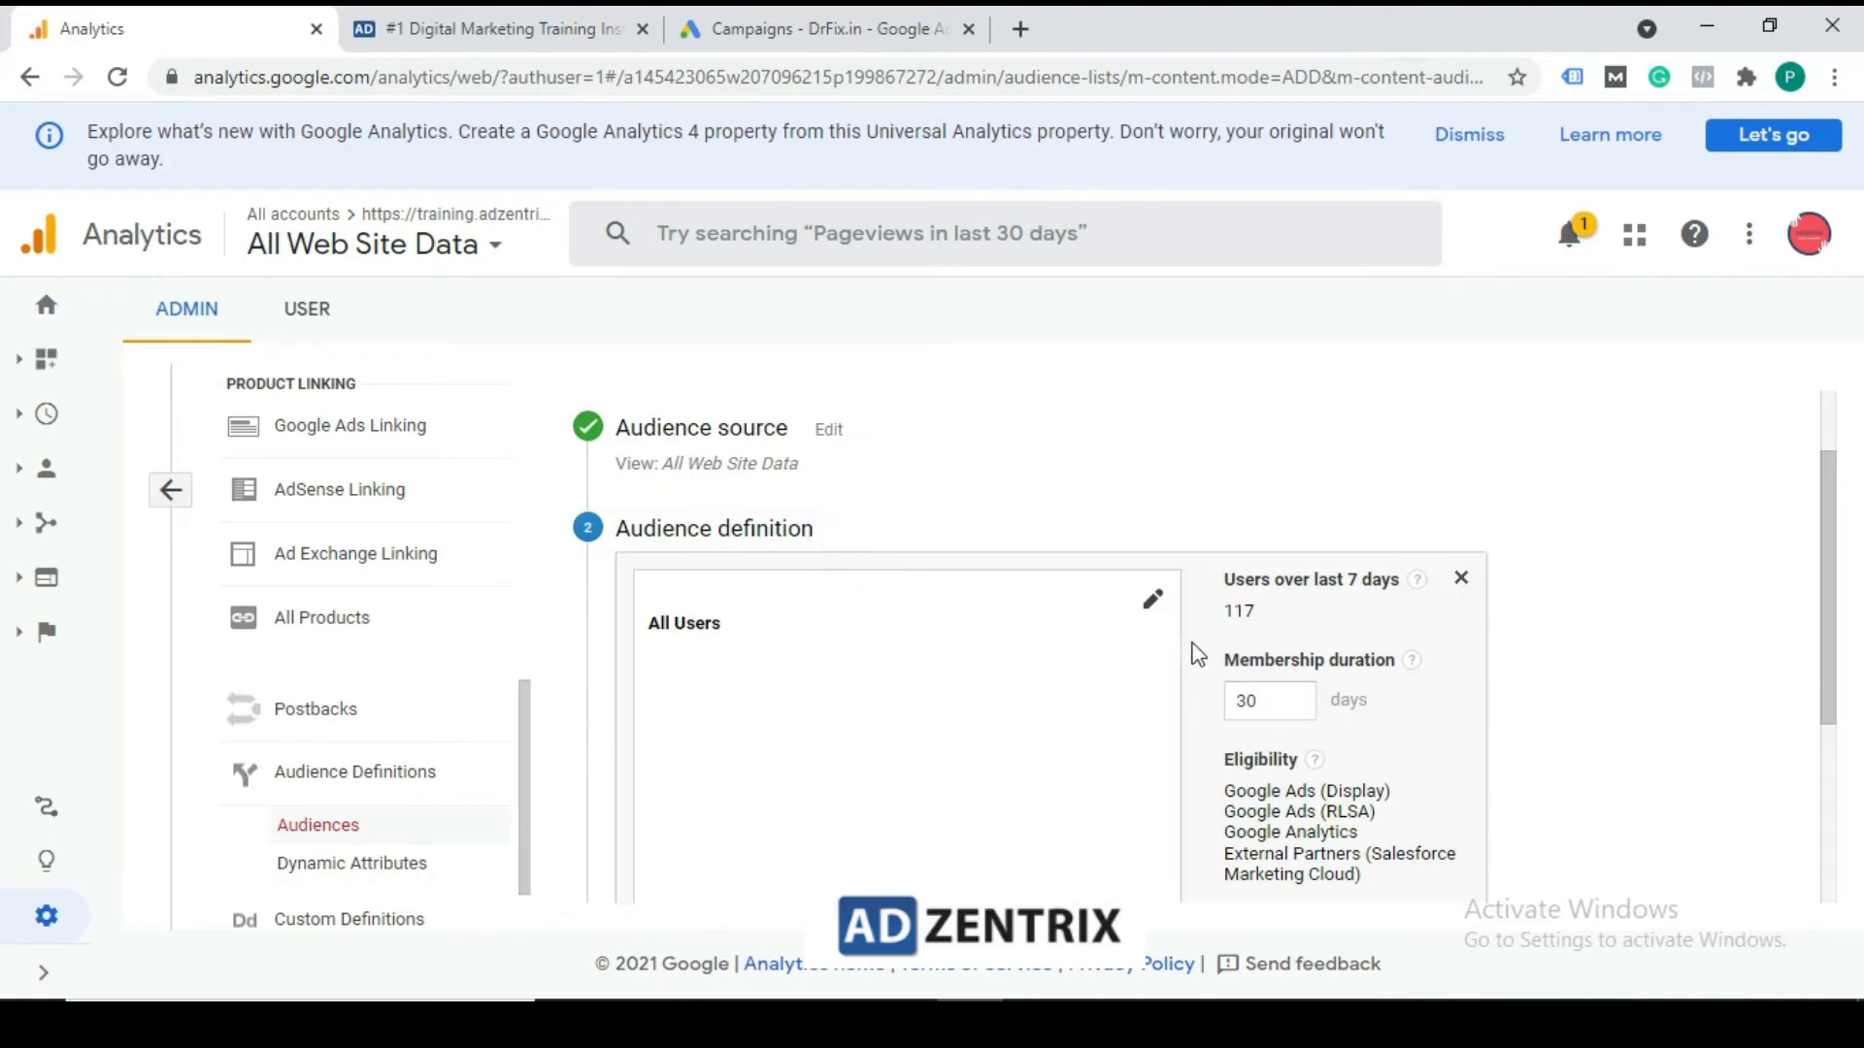
{"action": "left_click", "coordinate": [1461, 579]}
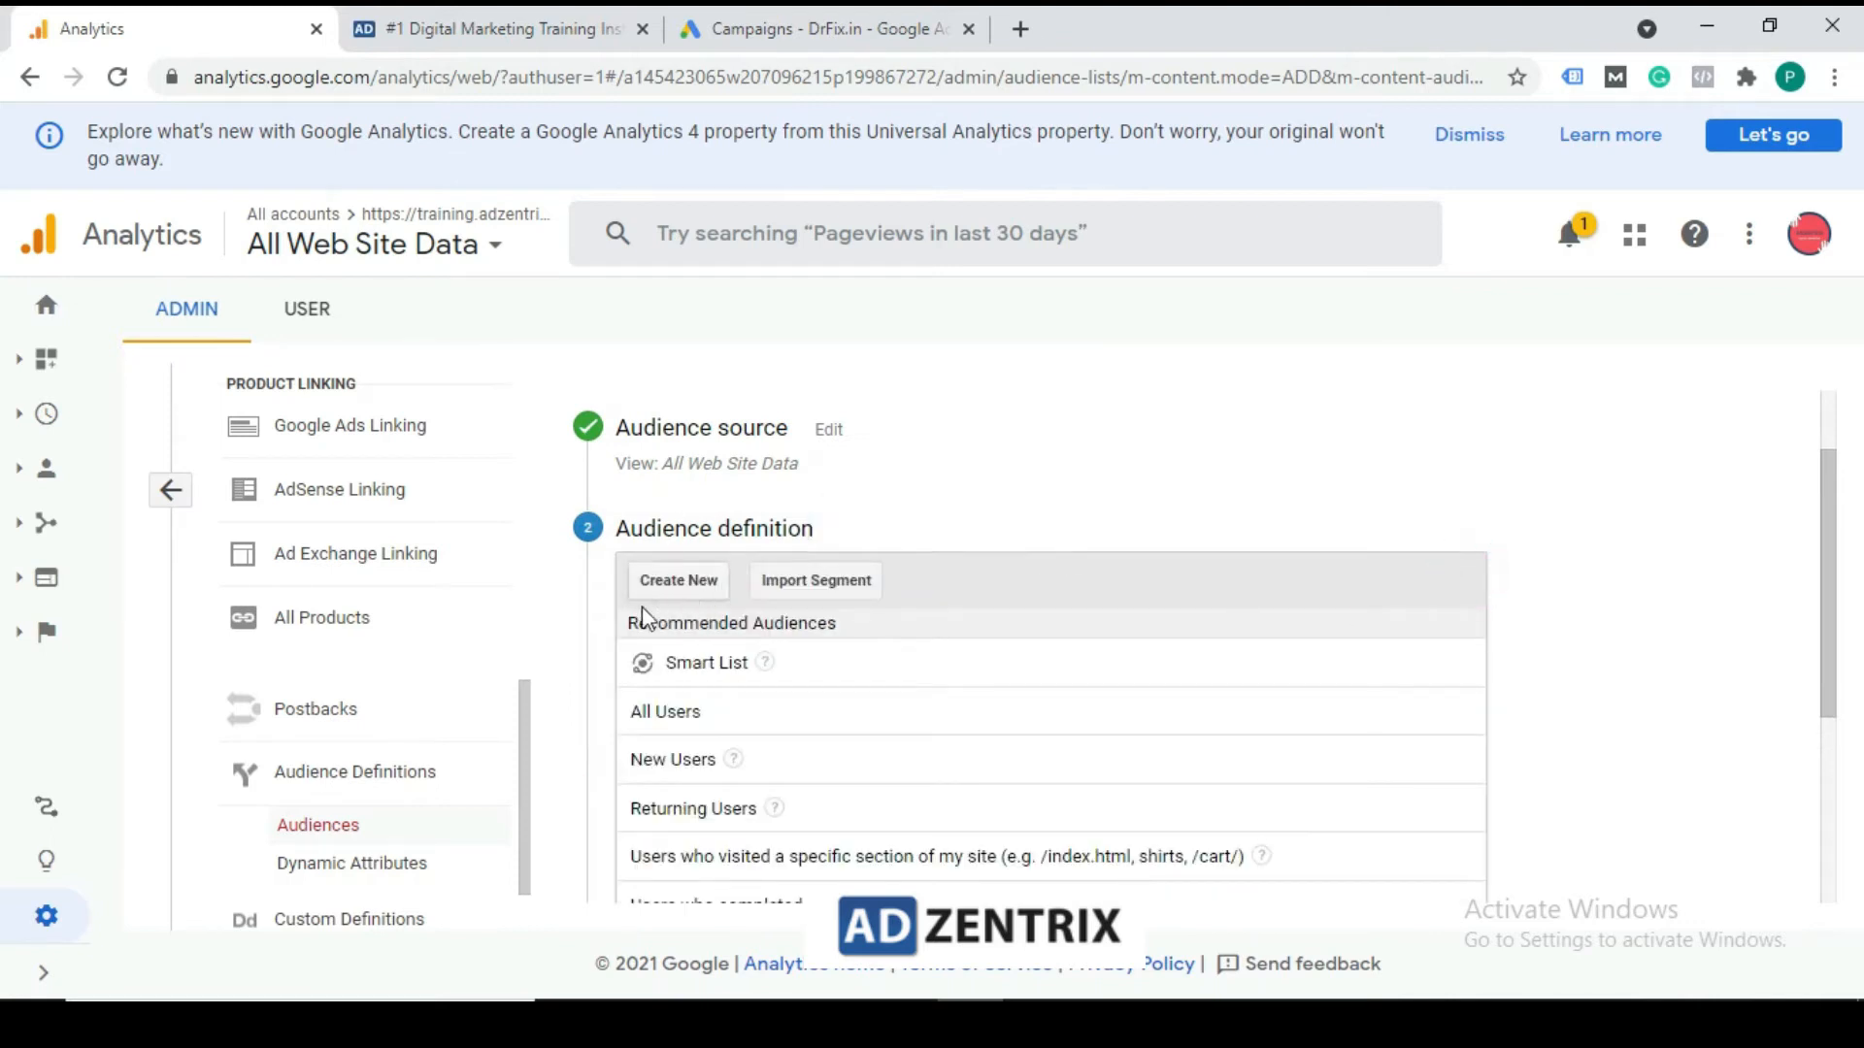
Define the audience as users who visited a specific site section, with the Page condition containing /seo-training-in-delhi/
{"action": "scroll", "coordinate": [1005, 575], "scroll_direction": "down", "scroll_amount": 3}
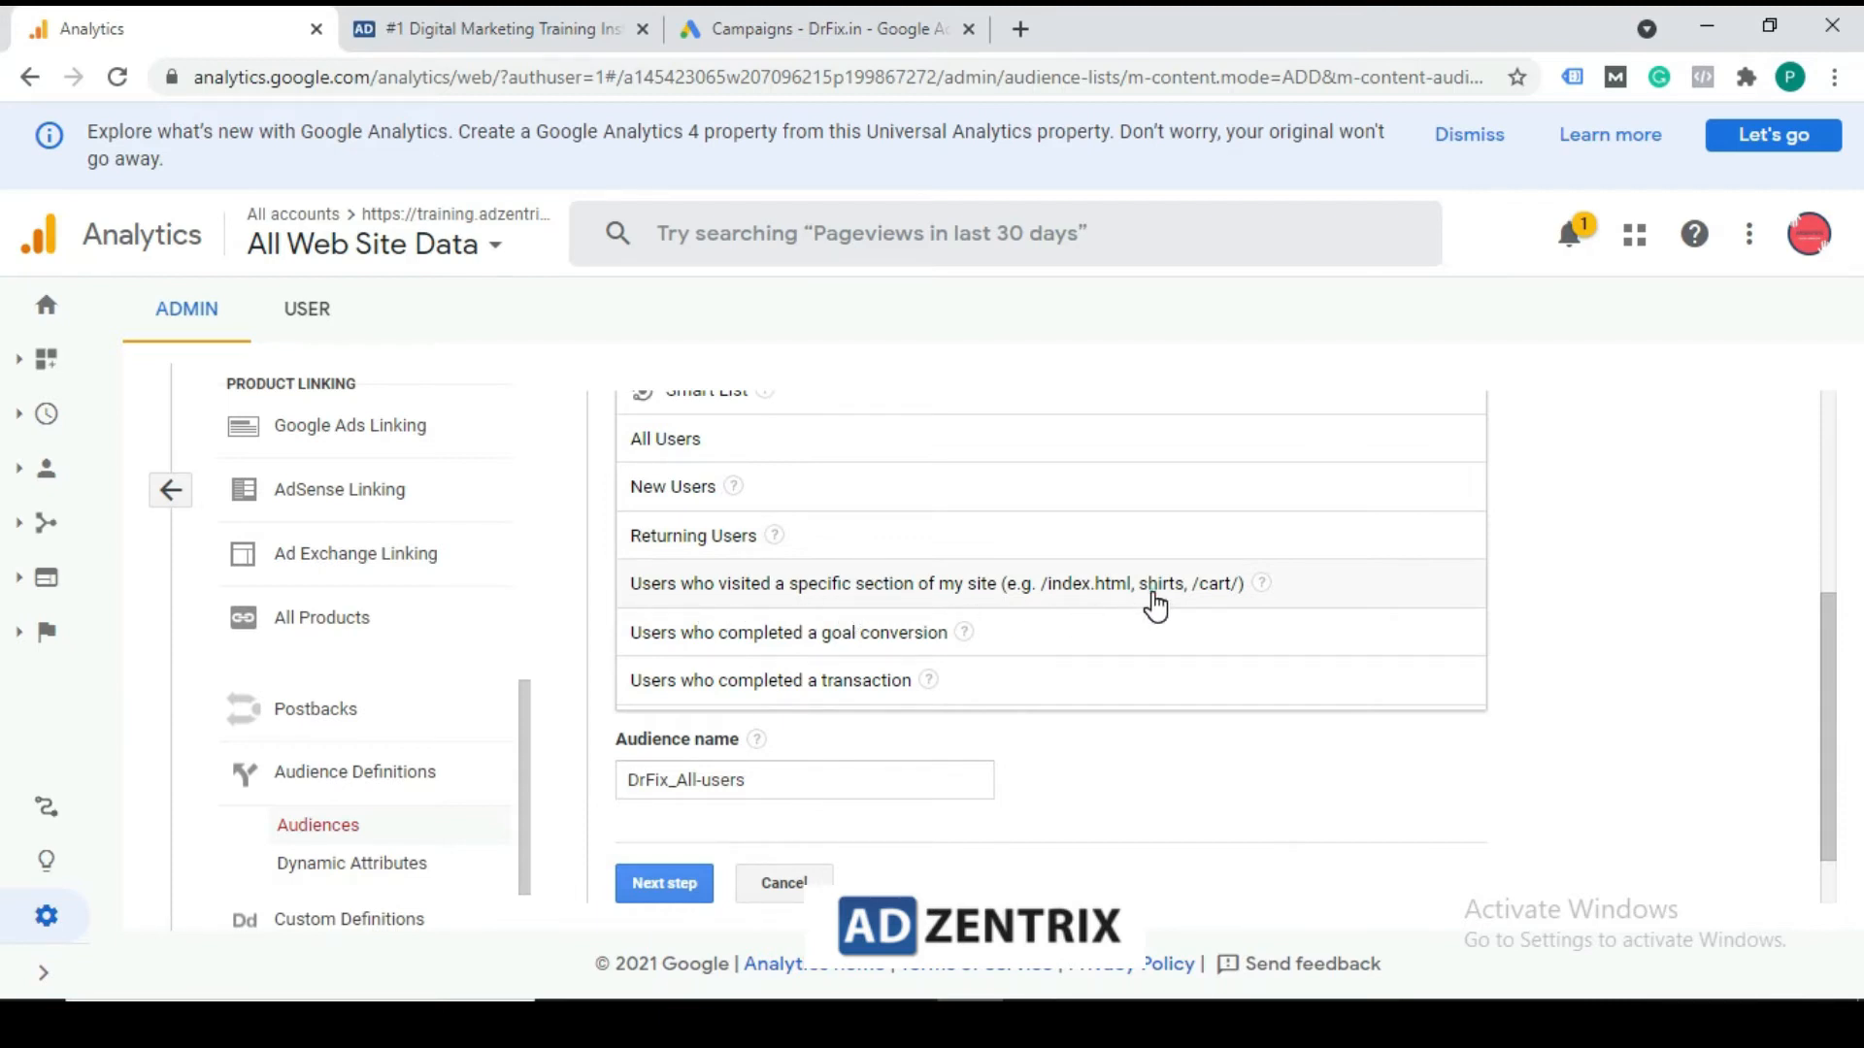
{"action": "left_click", "coordinate": [882, 675]}
{"action": "scroll", "coordinate": [1156, 565], "scroll_direction": "up", "scroll_amount": 2}
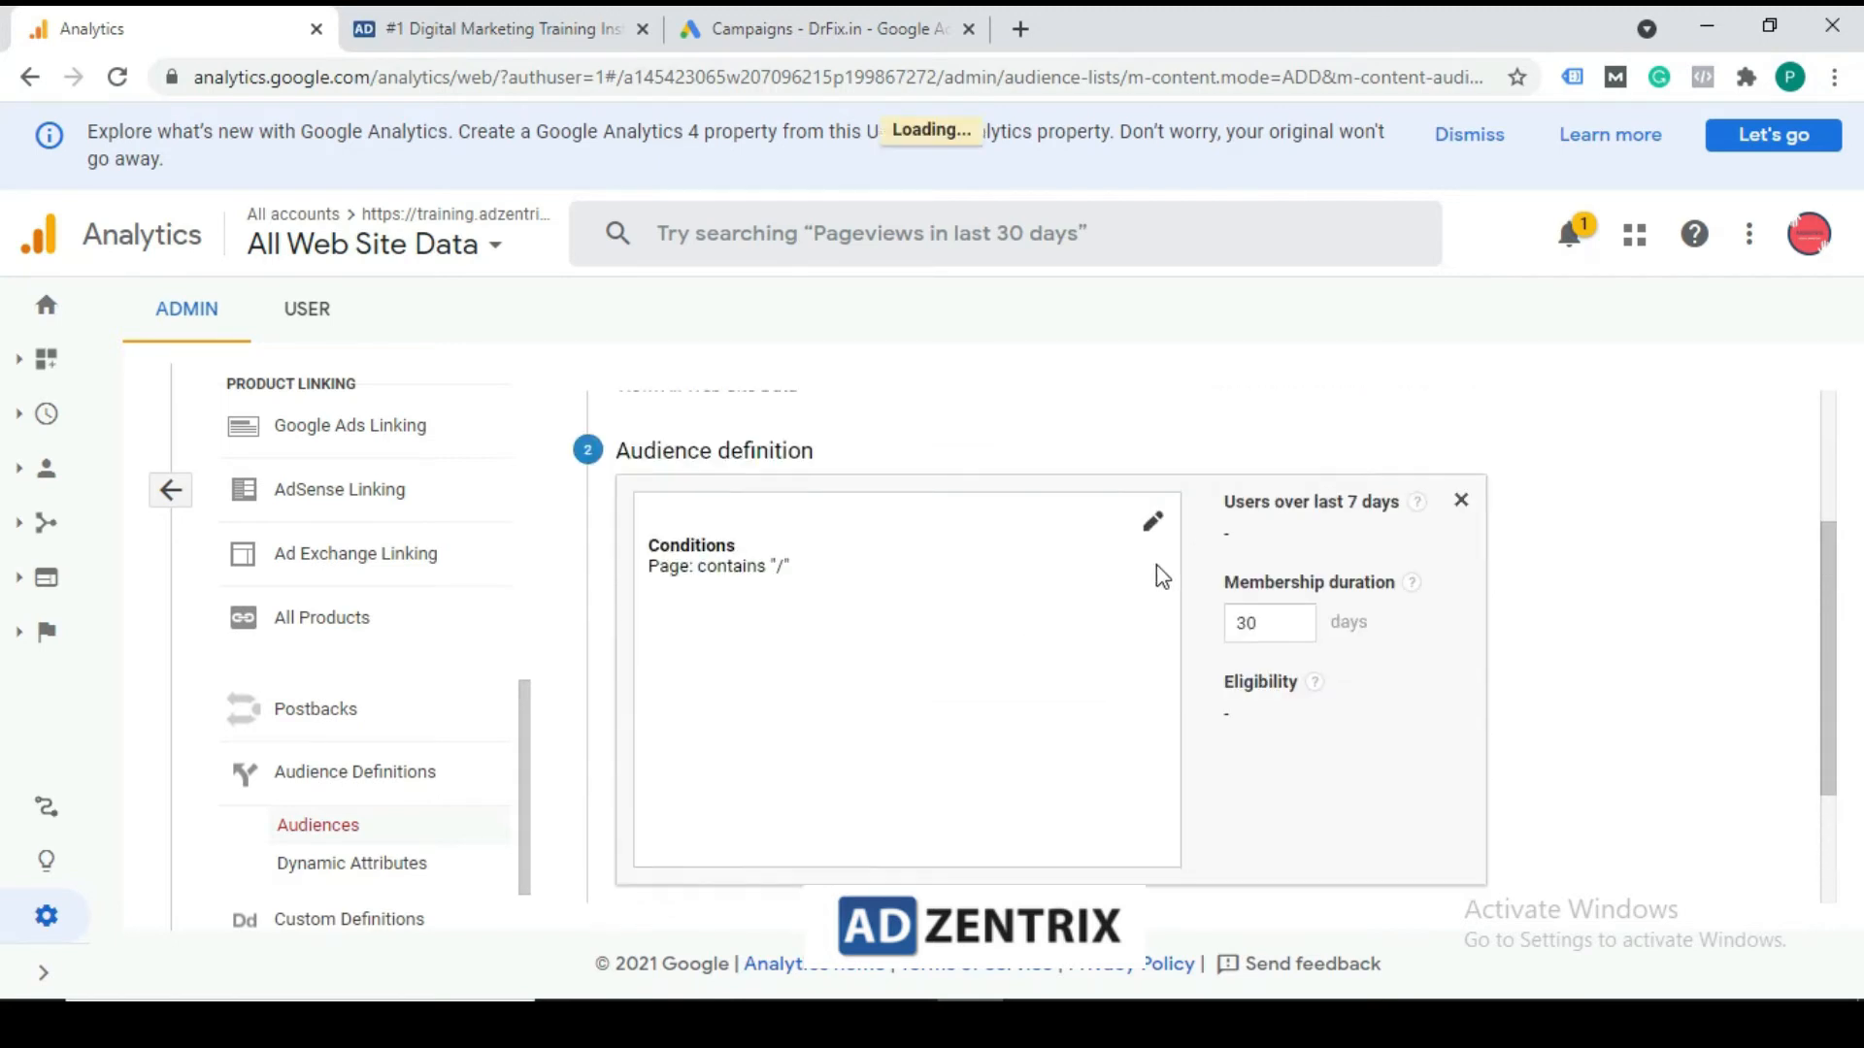
{"action": "left_click", "coordinate": [1152, 595]}
{"action": "left_click", "coordinate": [1205, 551]}
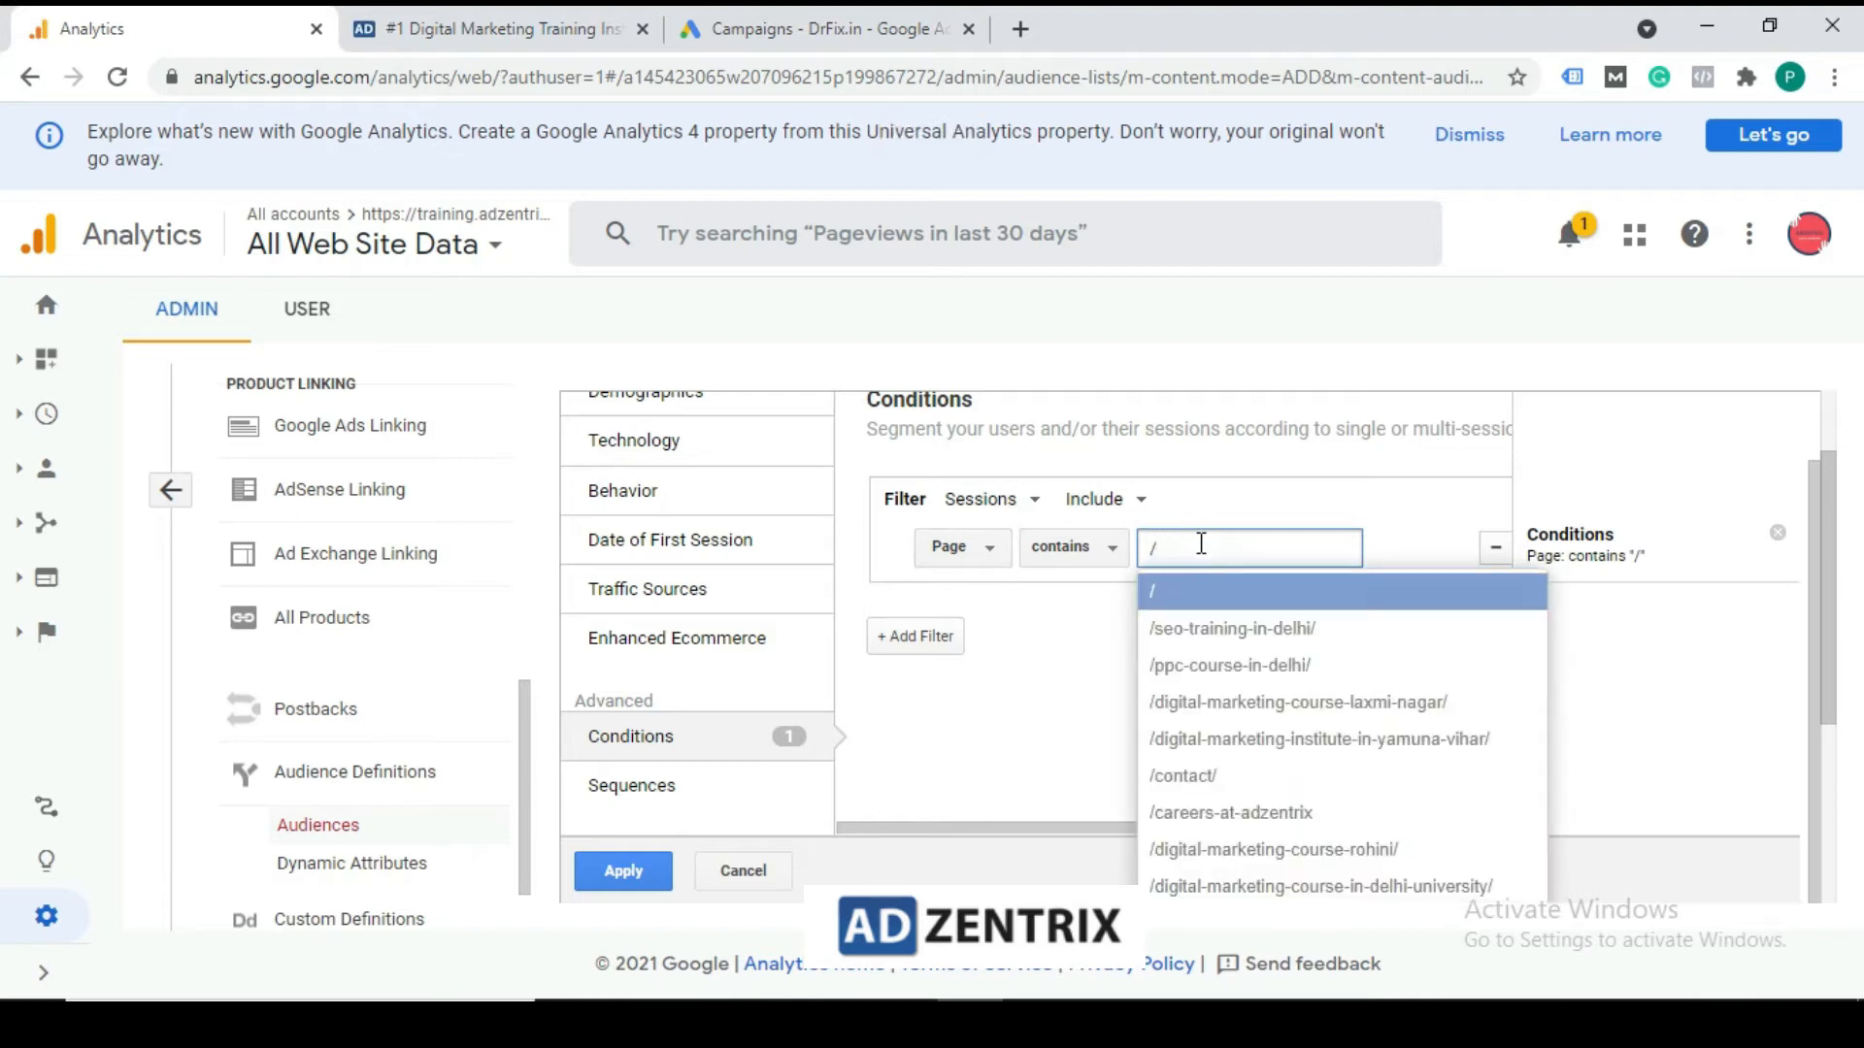
{"action": "left_click", "coordinate": [1225, 626]}
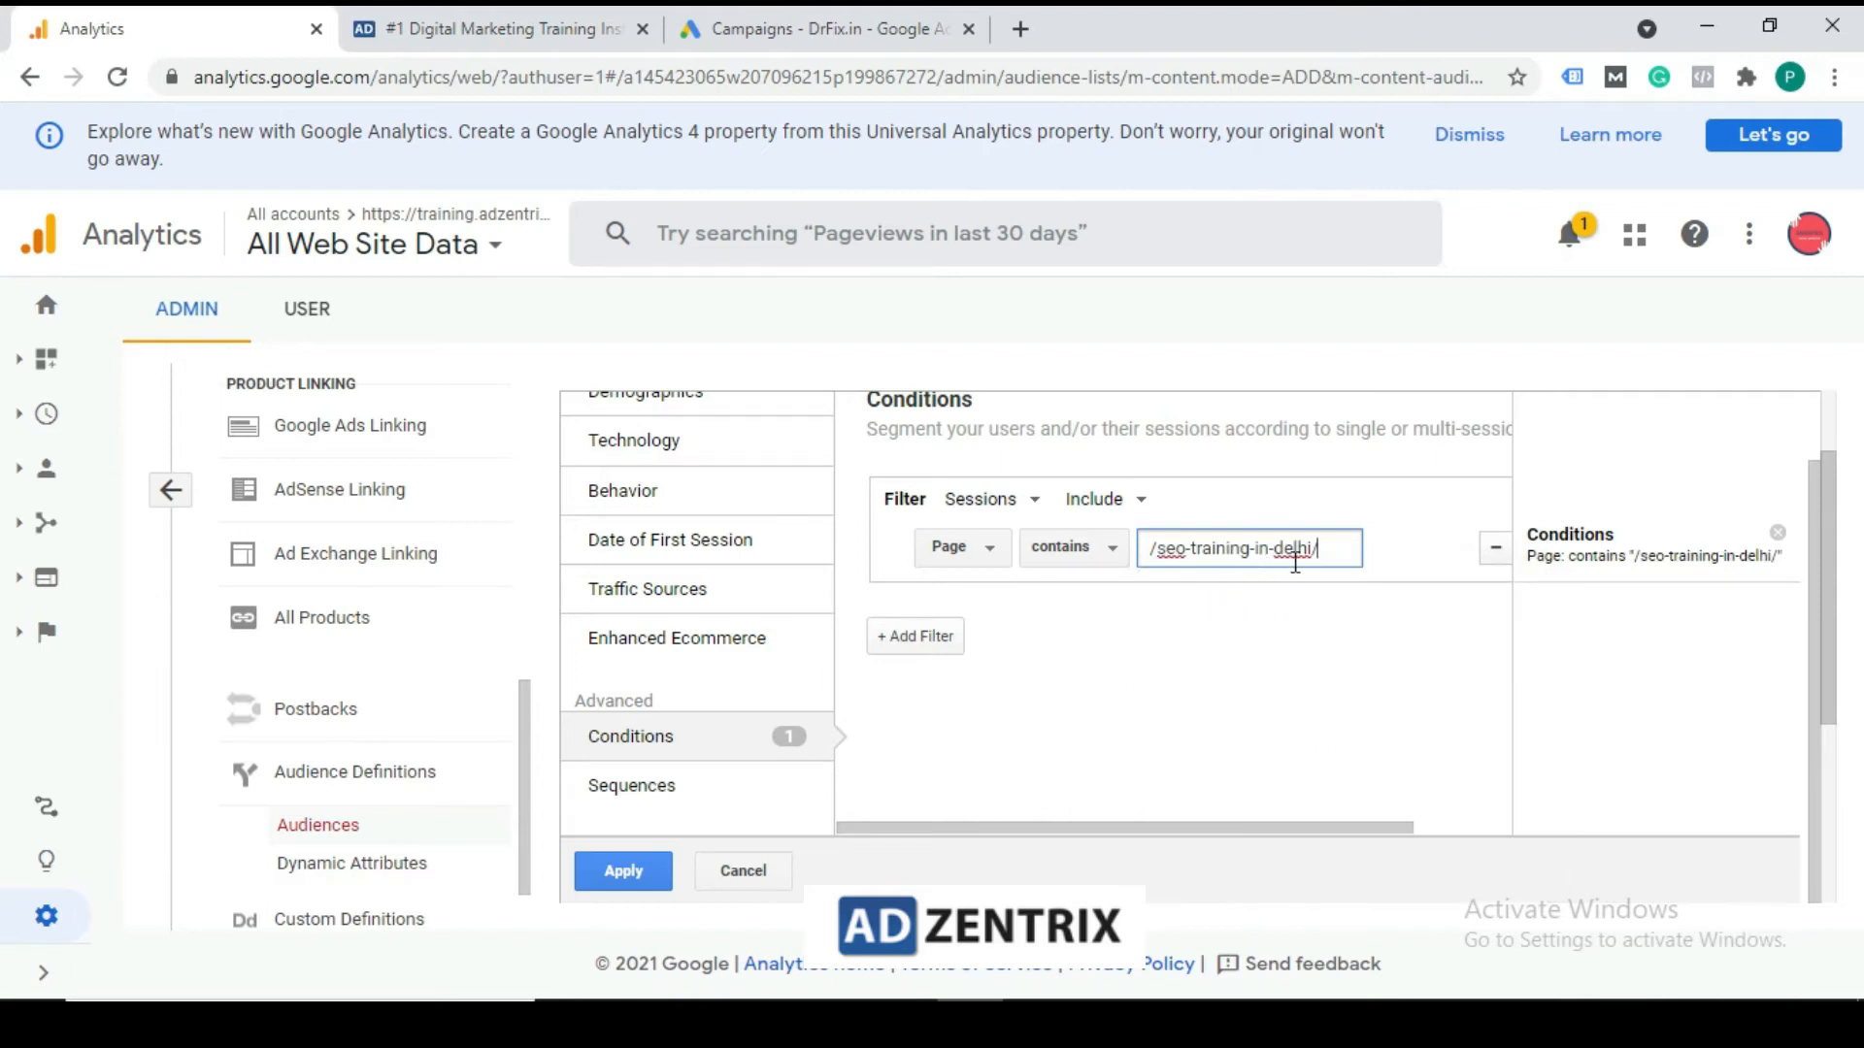
Change the scope of the /seo-training-in-delhi/ filter to Users
{"action": "left_click_drag", "start_coordinate": [1322, 555], "coordinate": [1134, 561]}
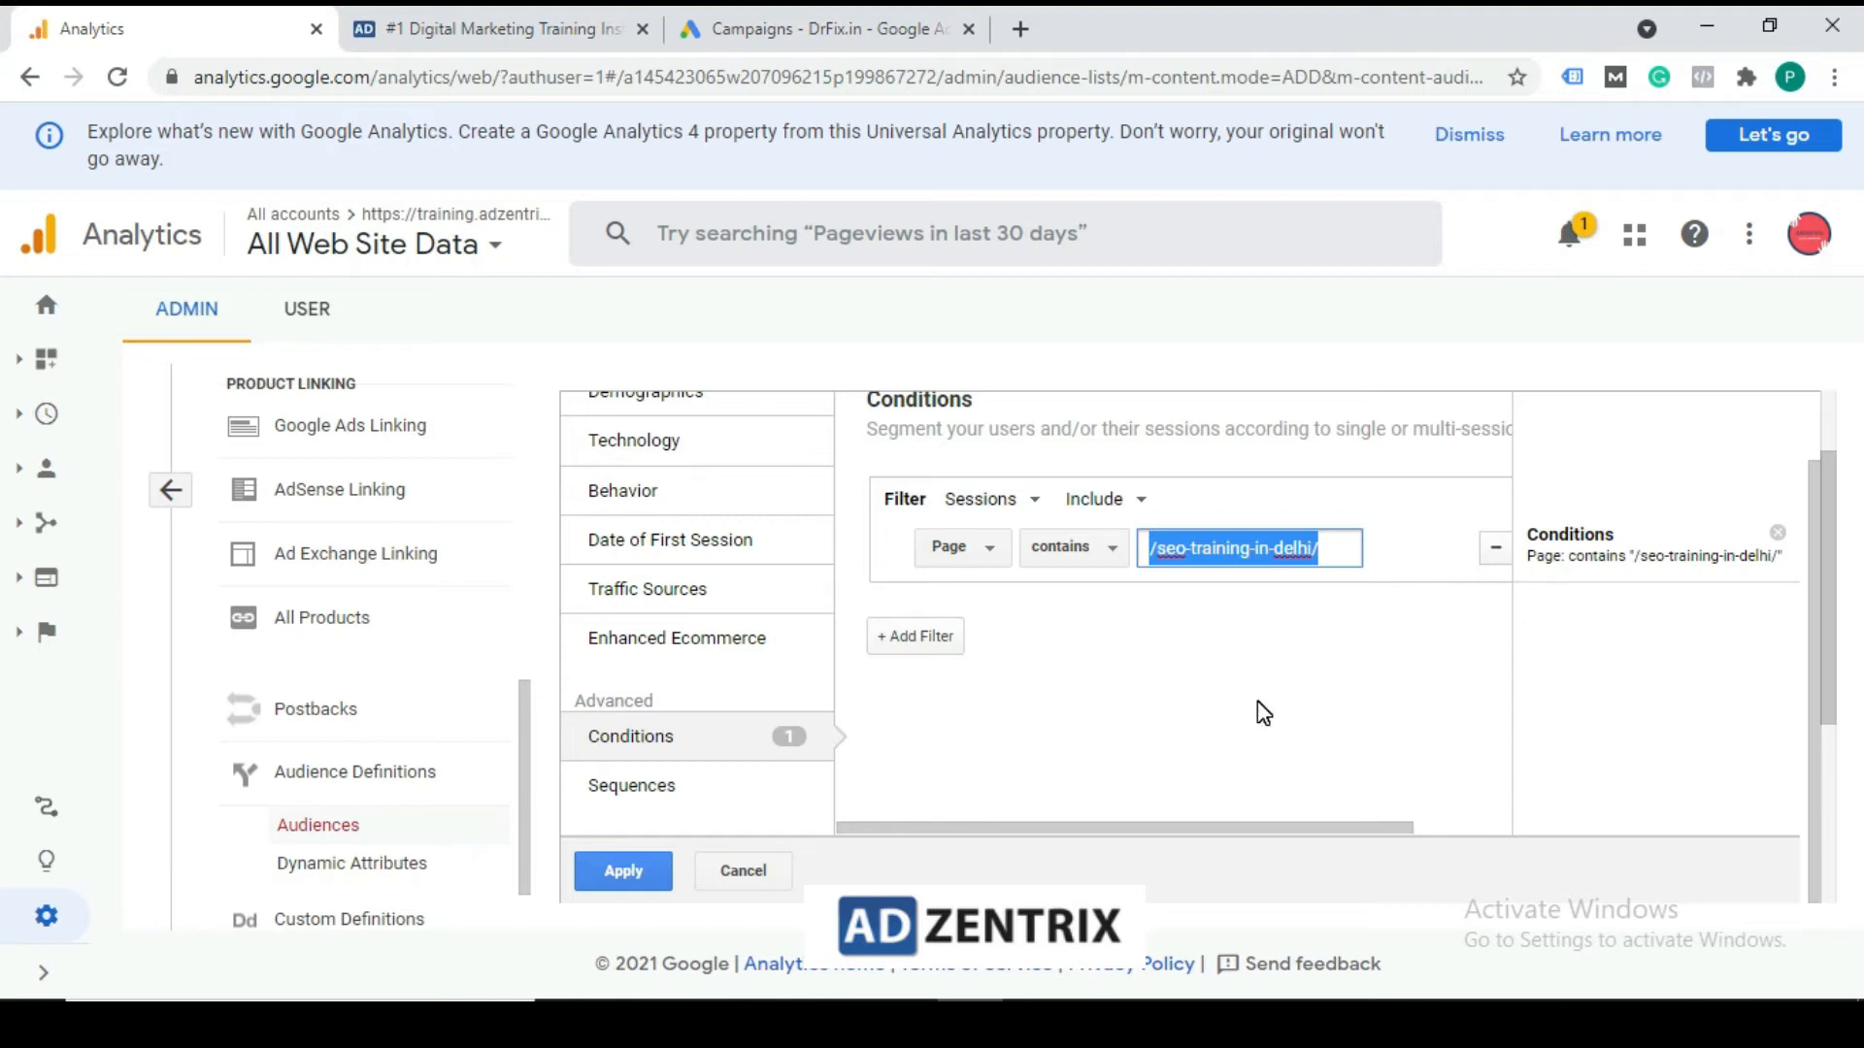
{"action": "left_click", "coordinate": [1021, 499]}
{"action": "left_click", "coordinate": [1010, 577]}
{"action": "left_click", "coordinate": [1280, 549]}
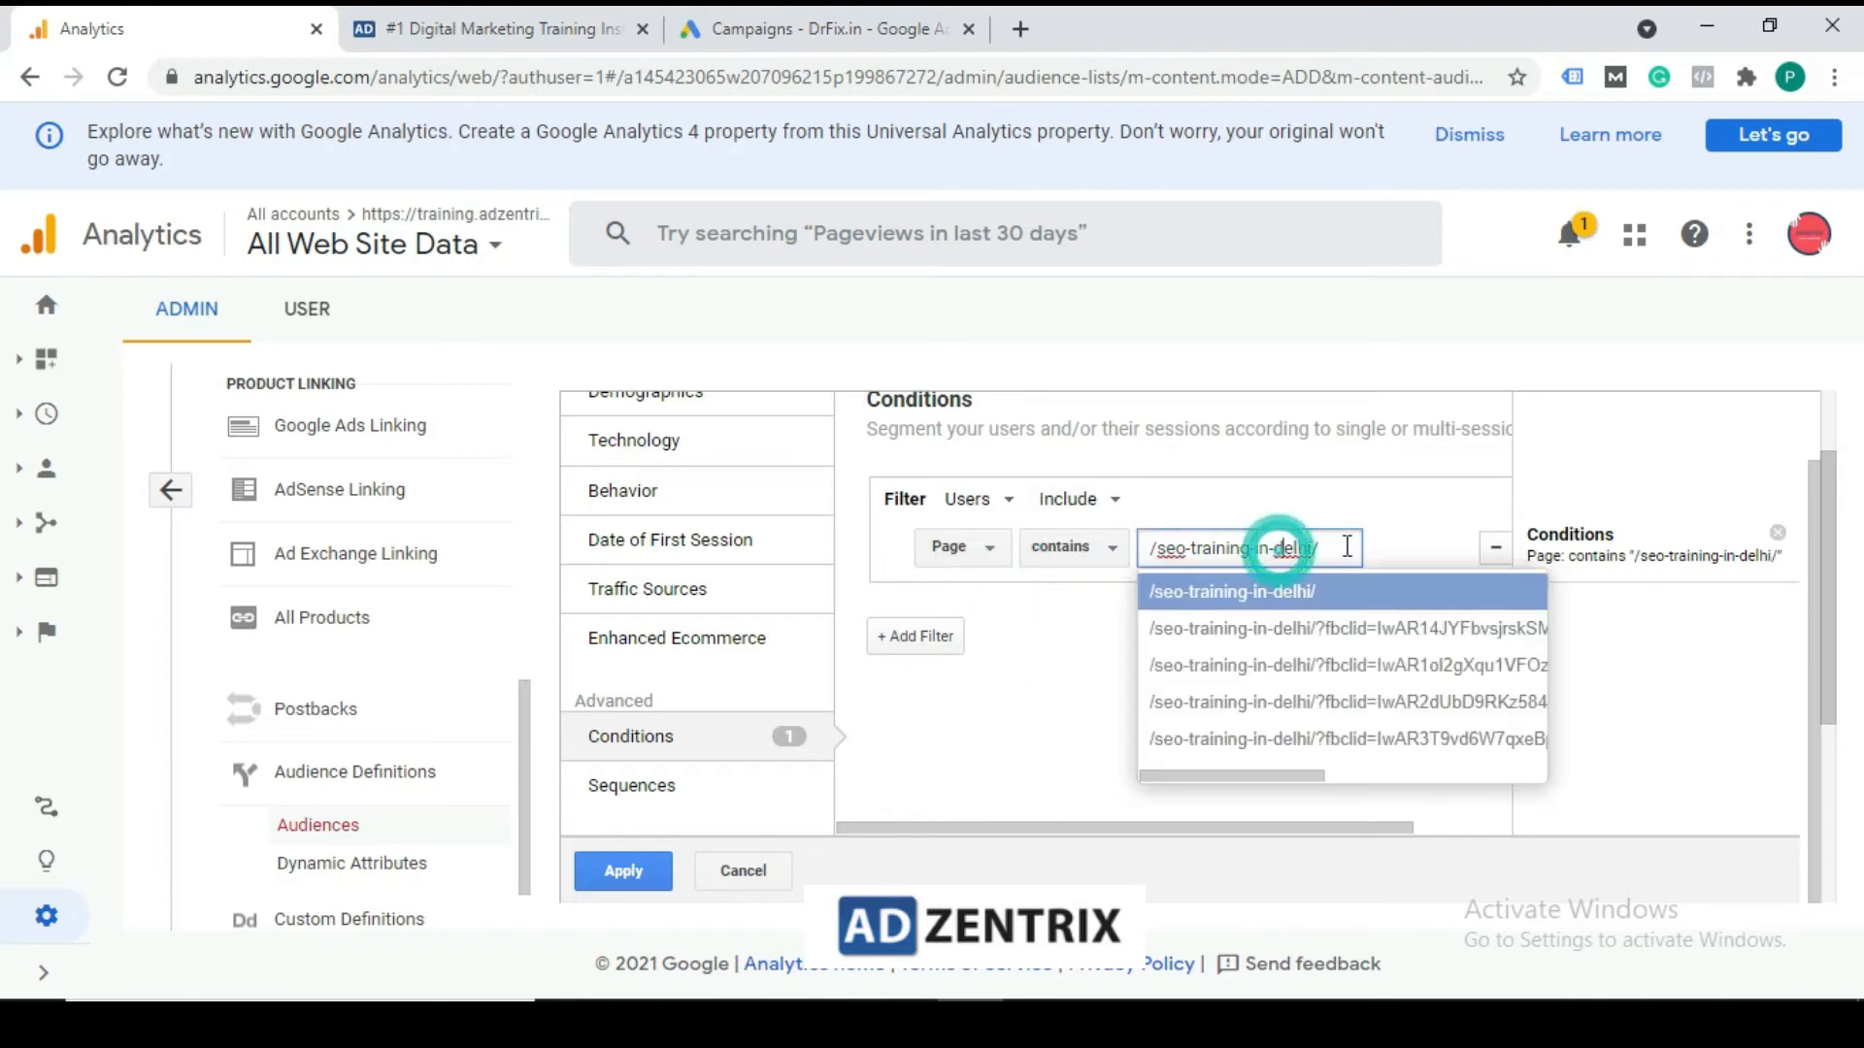
{"action": "left_click", "coordinate": [1062, 658]}
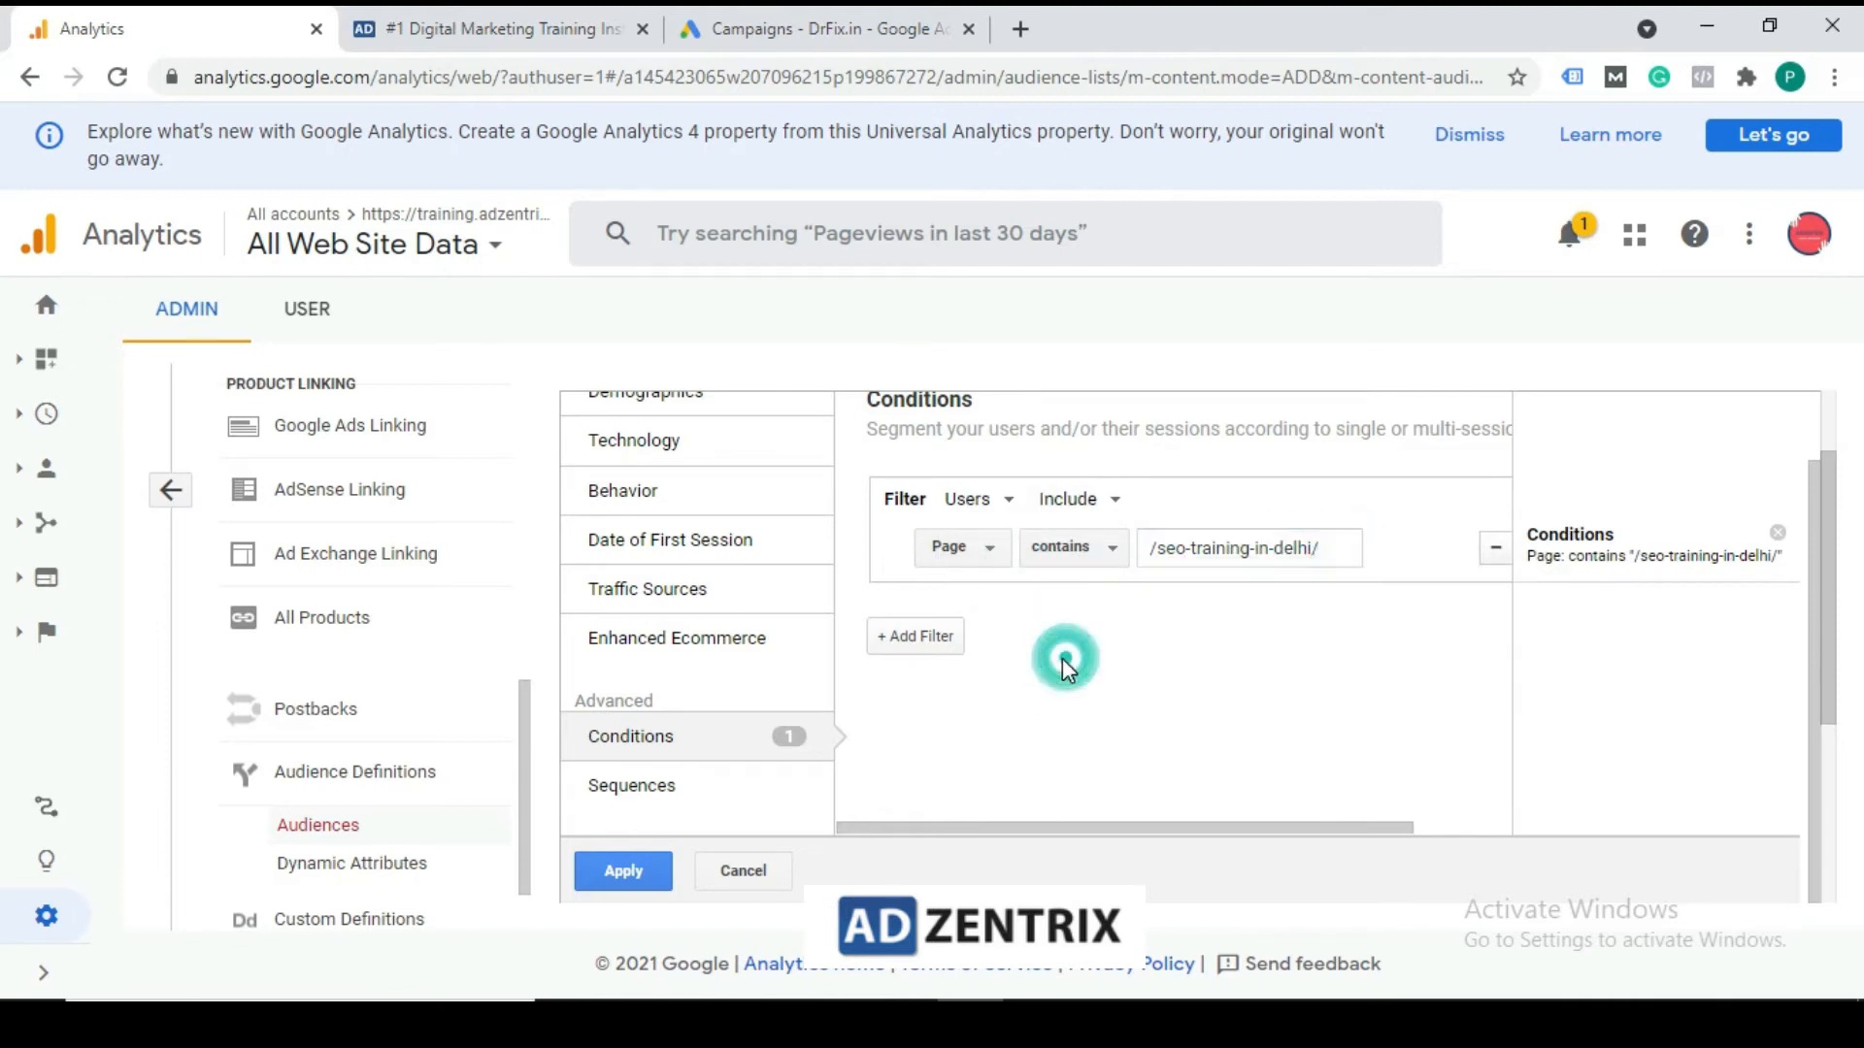
Add a second condition filter that uses the Page dimension
{"action": "left_click", "coordinate": [924, 655]}
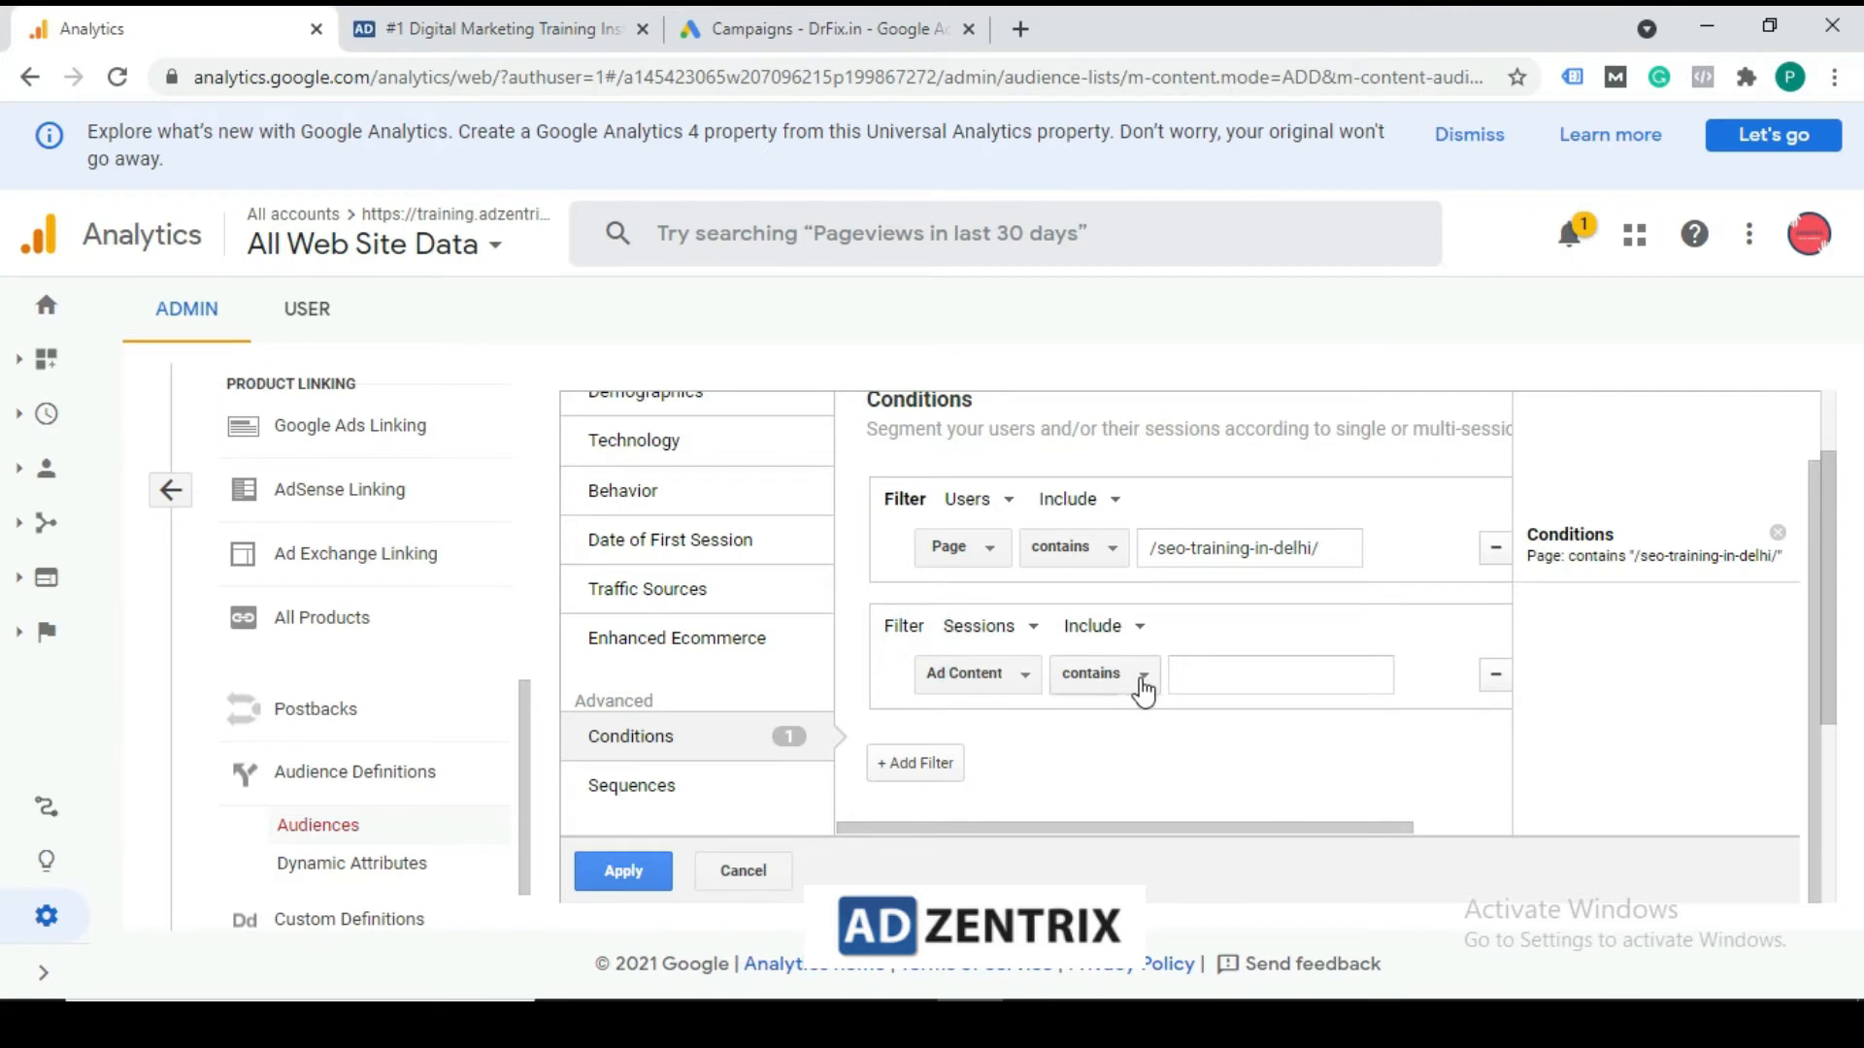
{"action": "left_click", "coordinate": [1020, 674]}
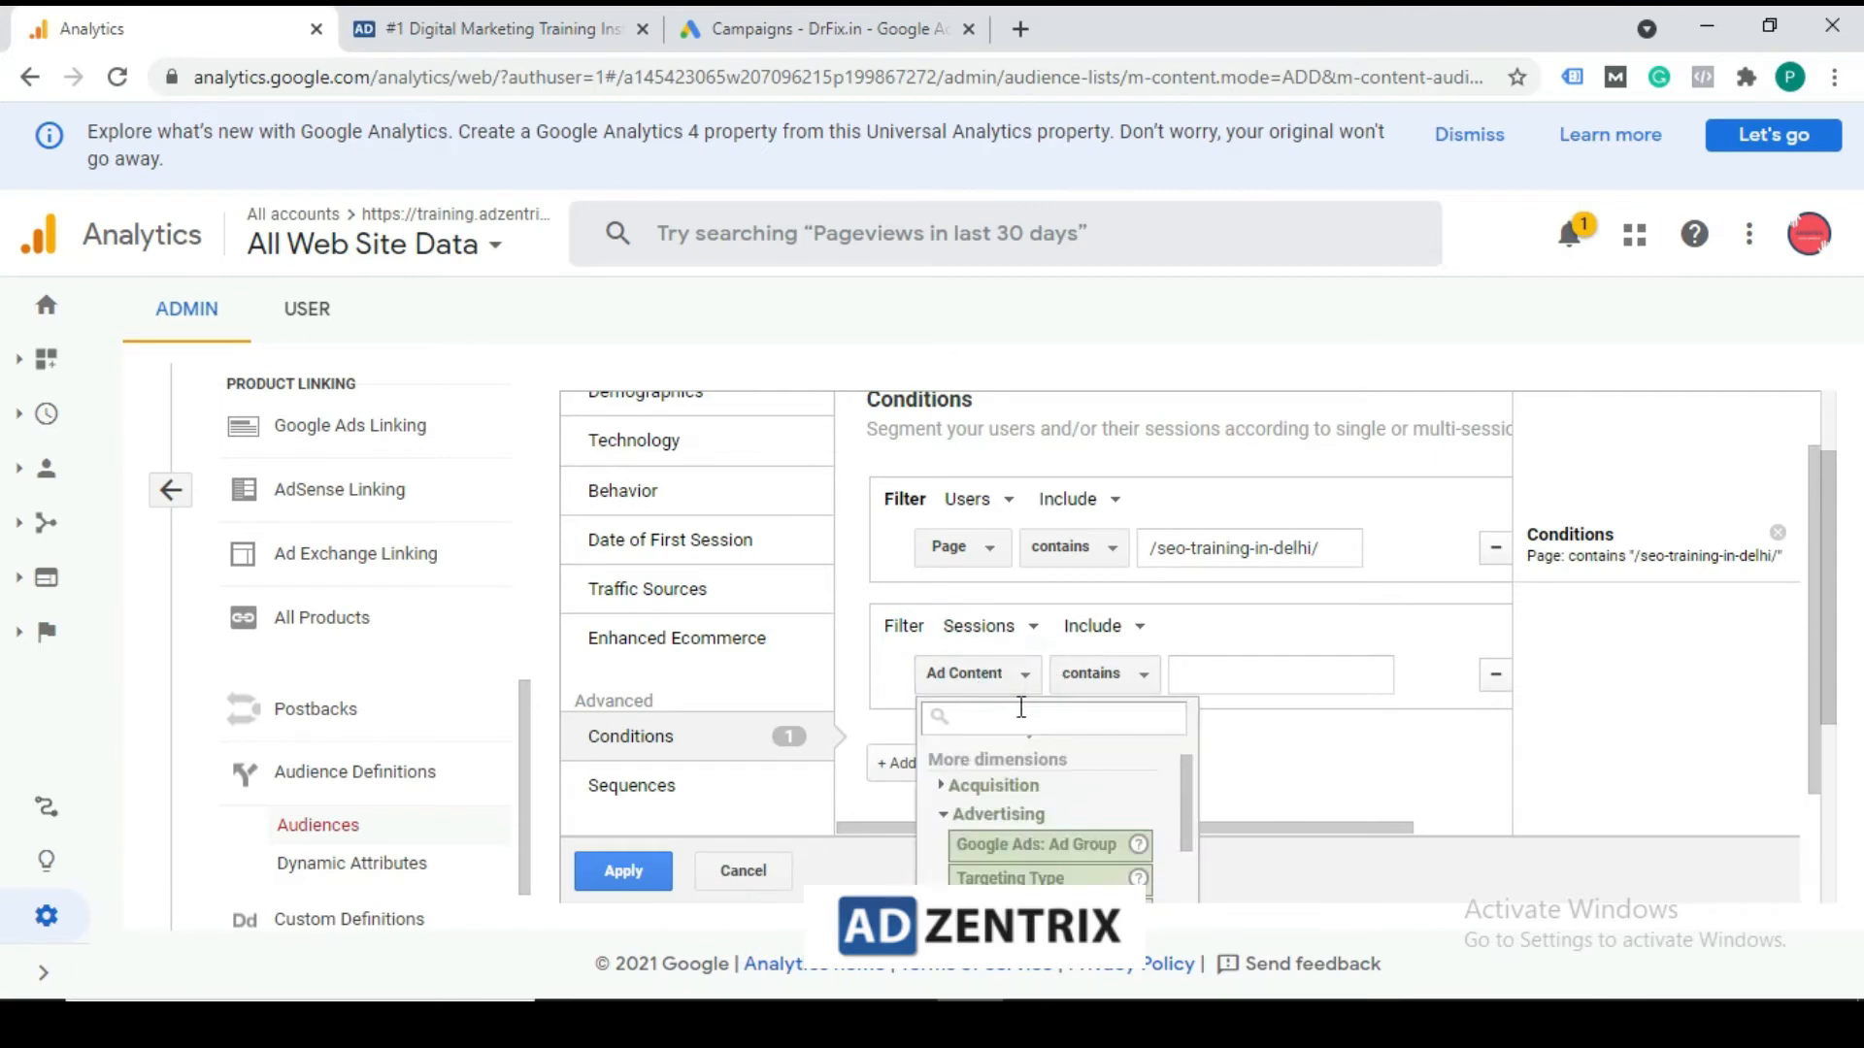
{"action": "type", "text": "page"}
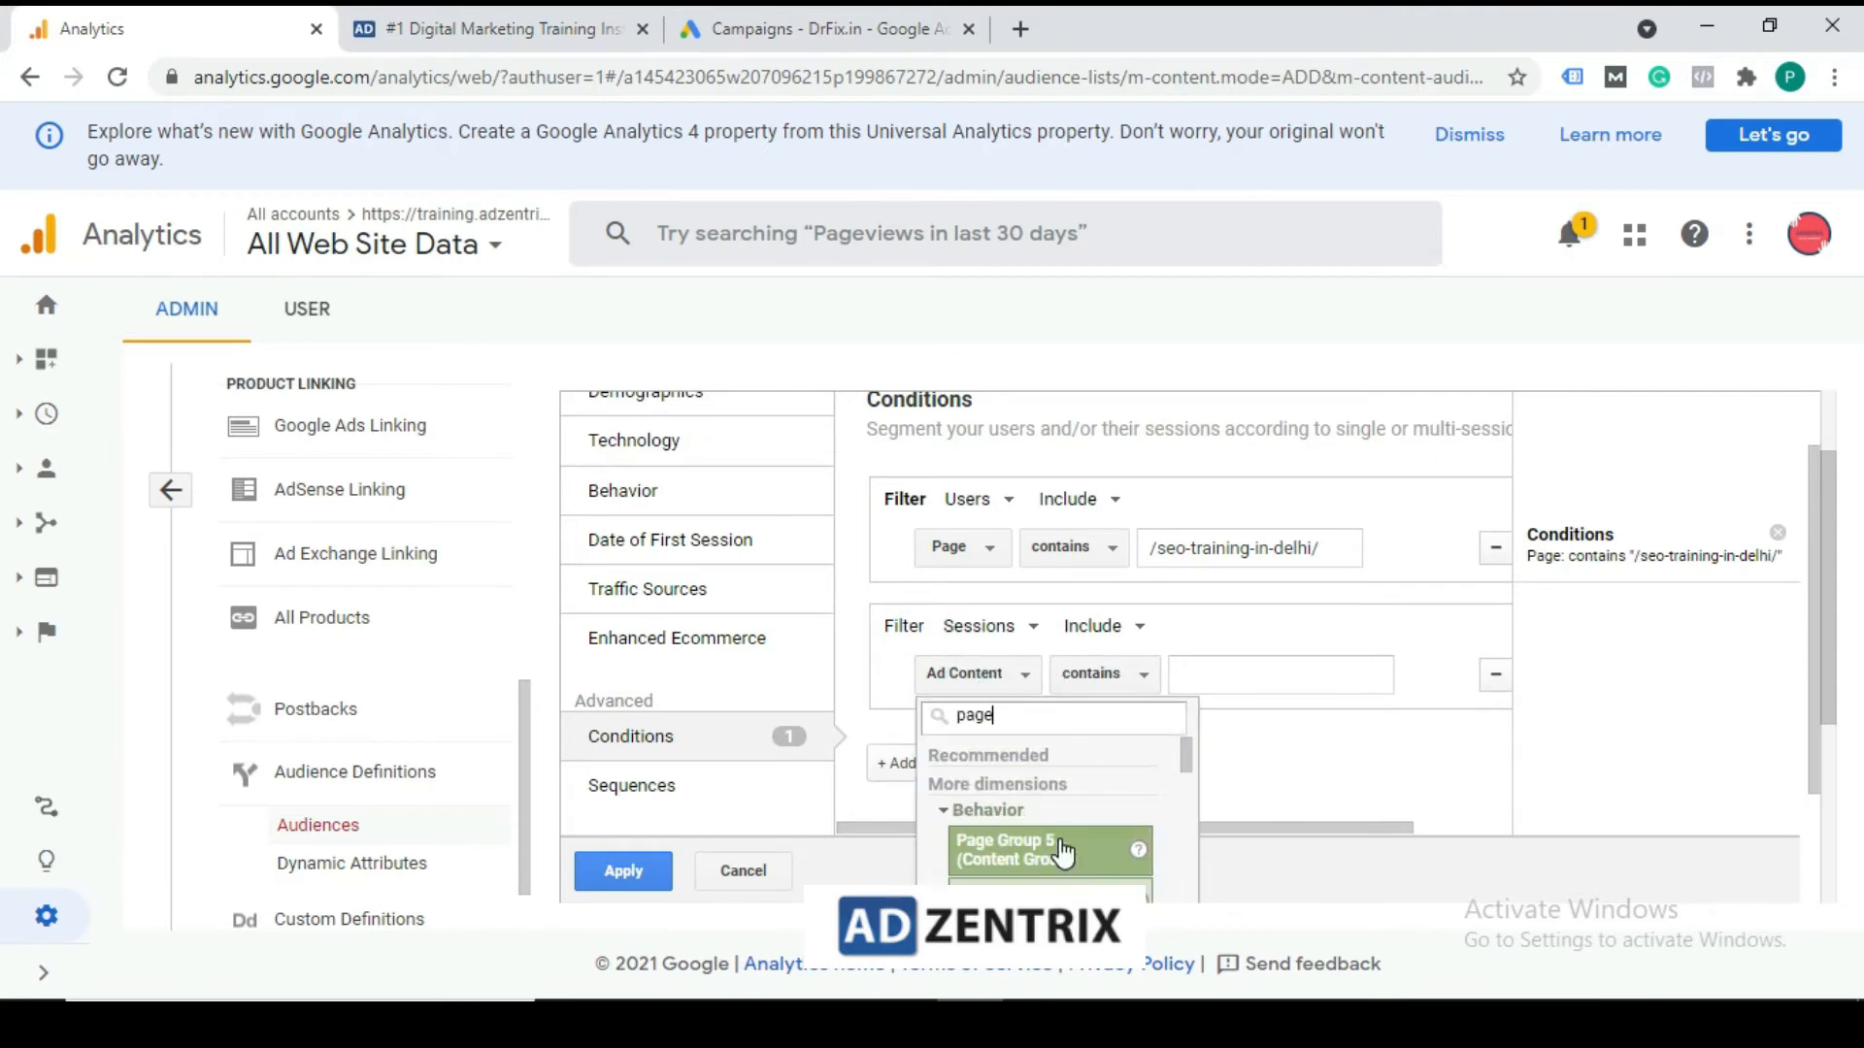
{"action": "scroll", "coordinate": [1065, 830], "scroll_direction": "down", "scroll_amount": 2}
{"action": "scroll", "coordinate": [1068, 835], "scroll_direction": "down", "scroll_amount": 4}
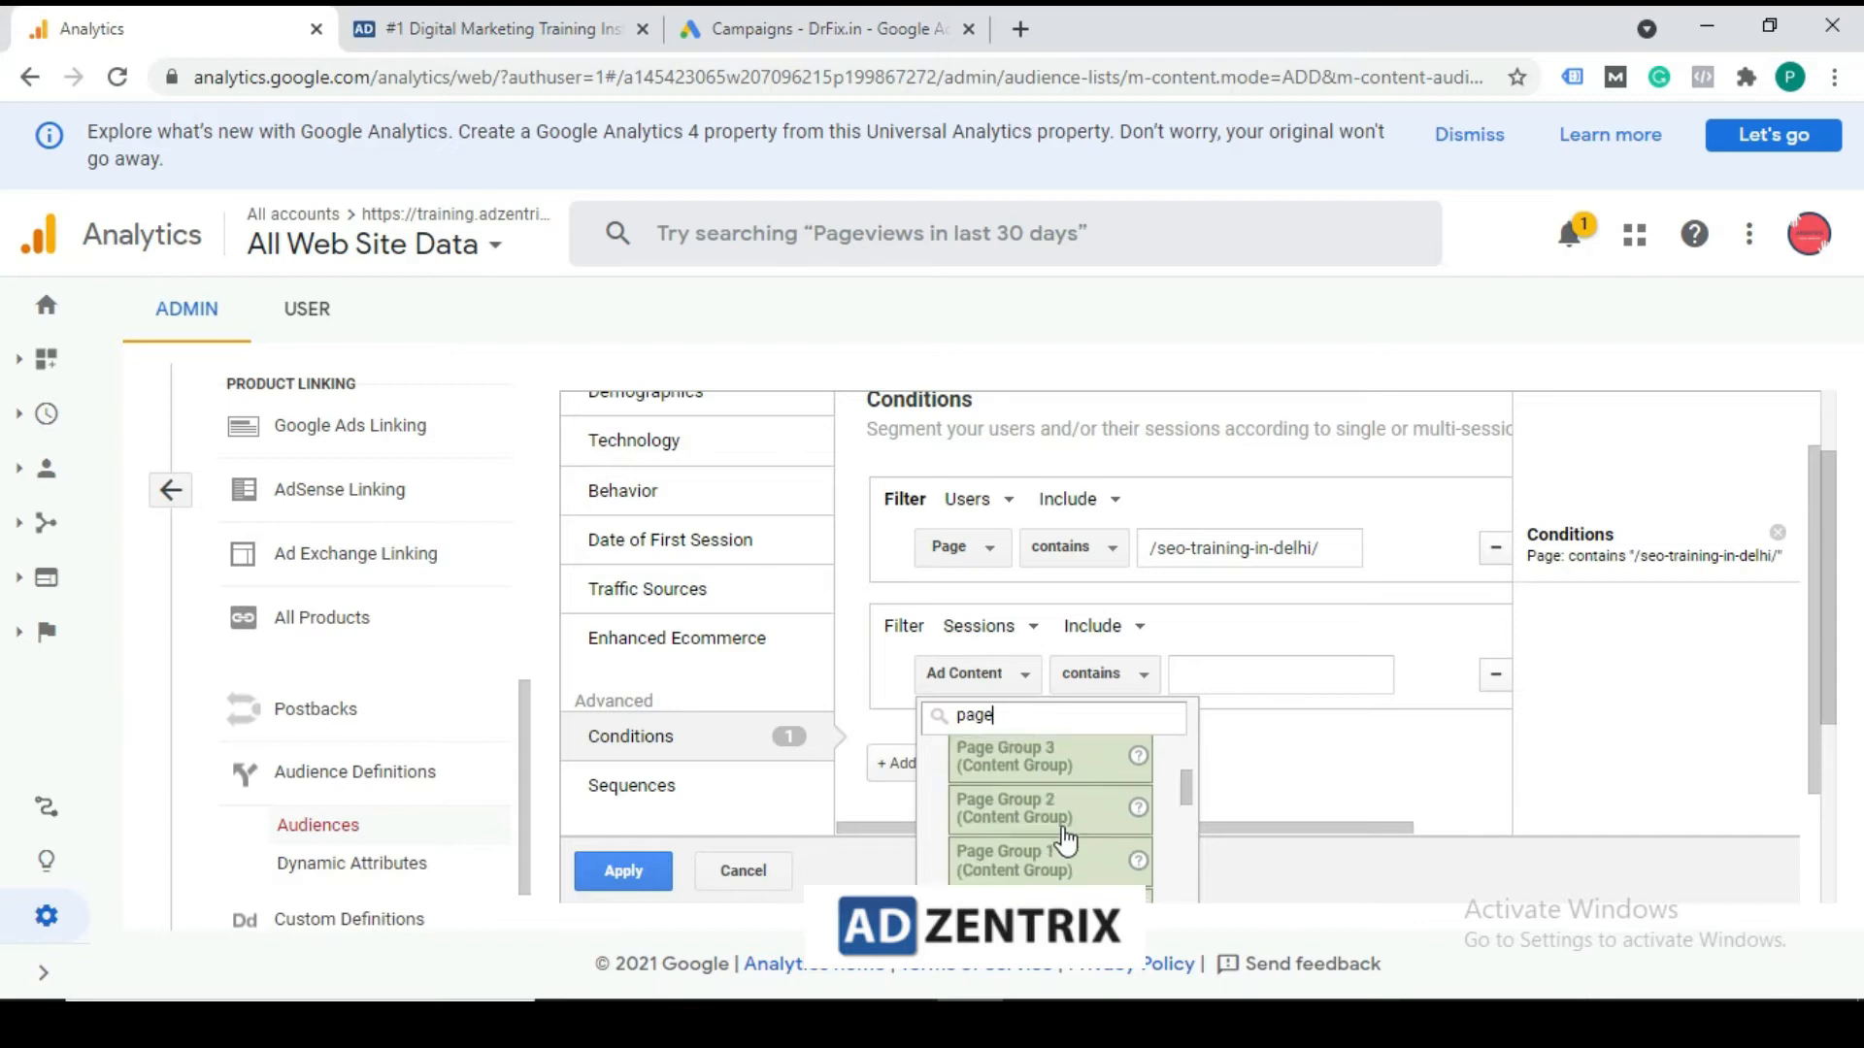
{"action": "scroll", "coordinate": [1071, 854], "scroll_direction": "down", "scroll_amount": 3}
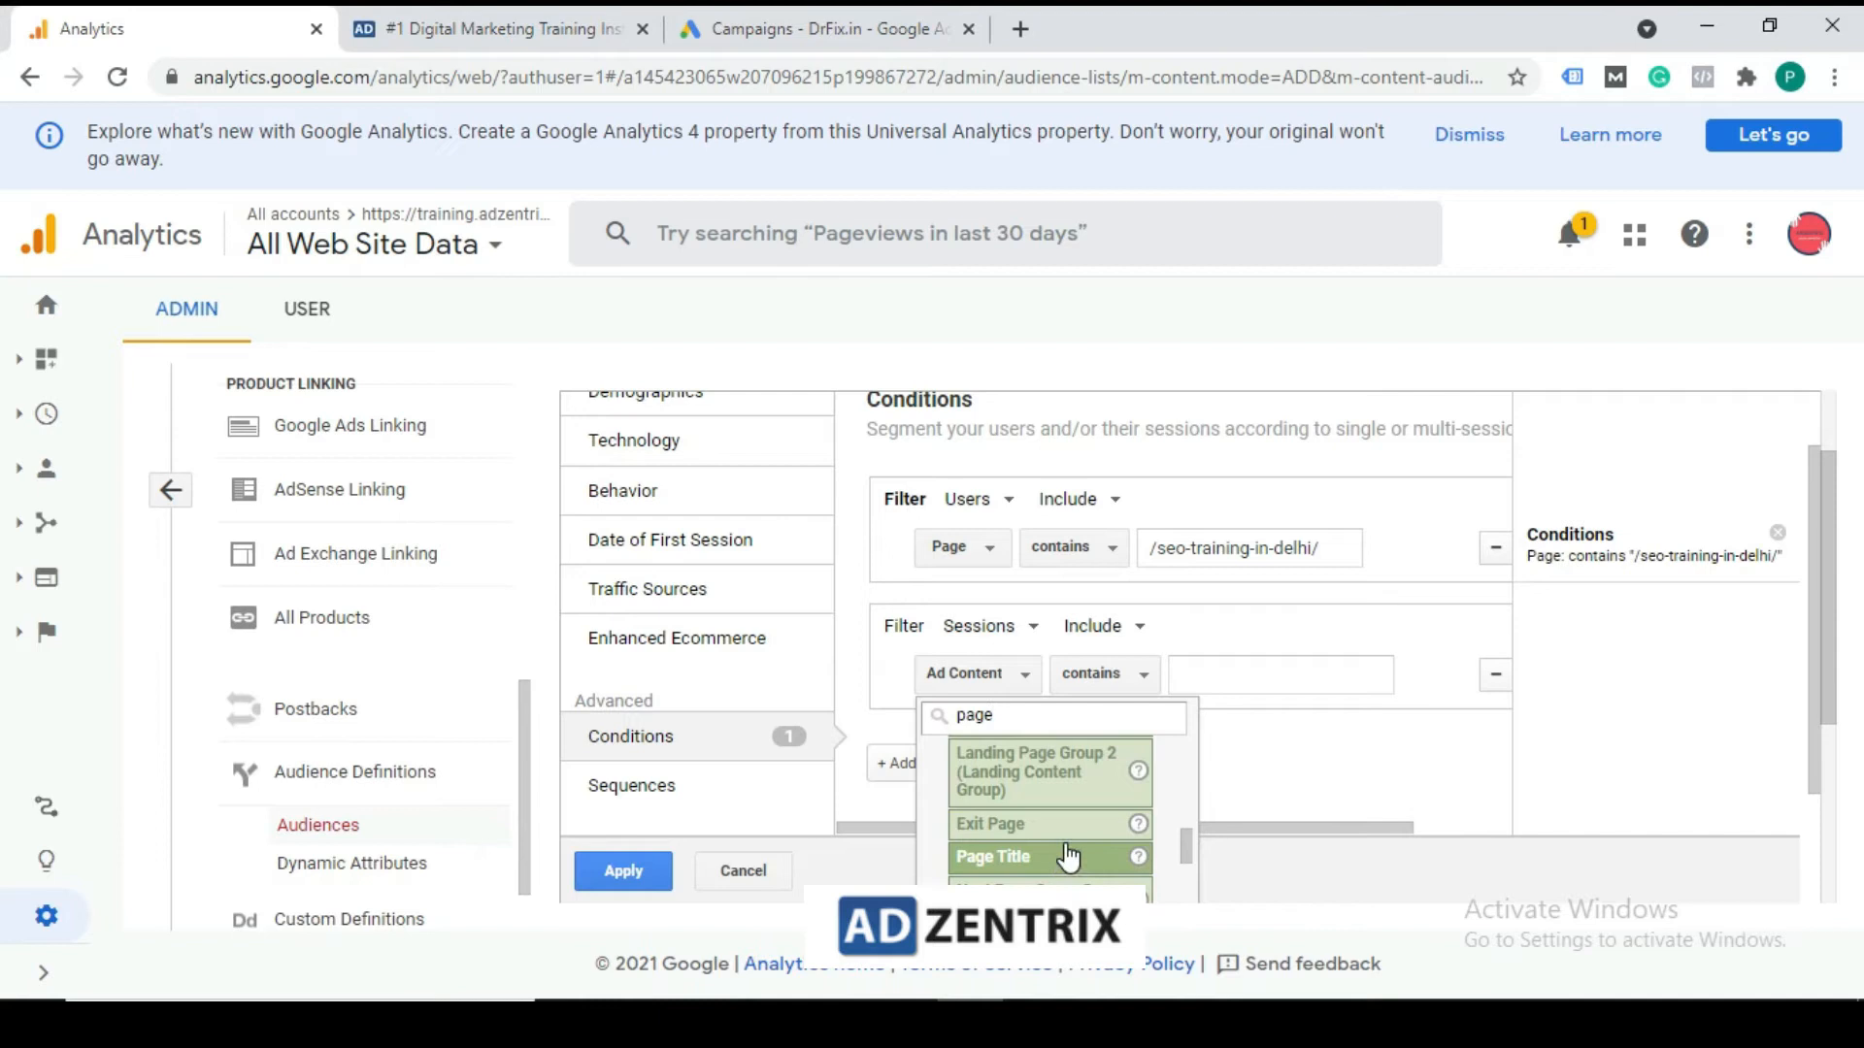
{"action": "scroll", "coordinate": [1071, 859], "scroll_direction": "down", "scroll_amount": 3}
{"action": "left_click", "coordinate": [1063, 860]}
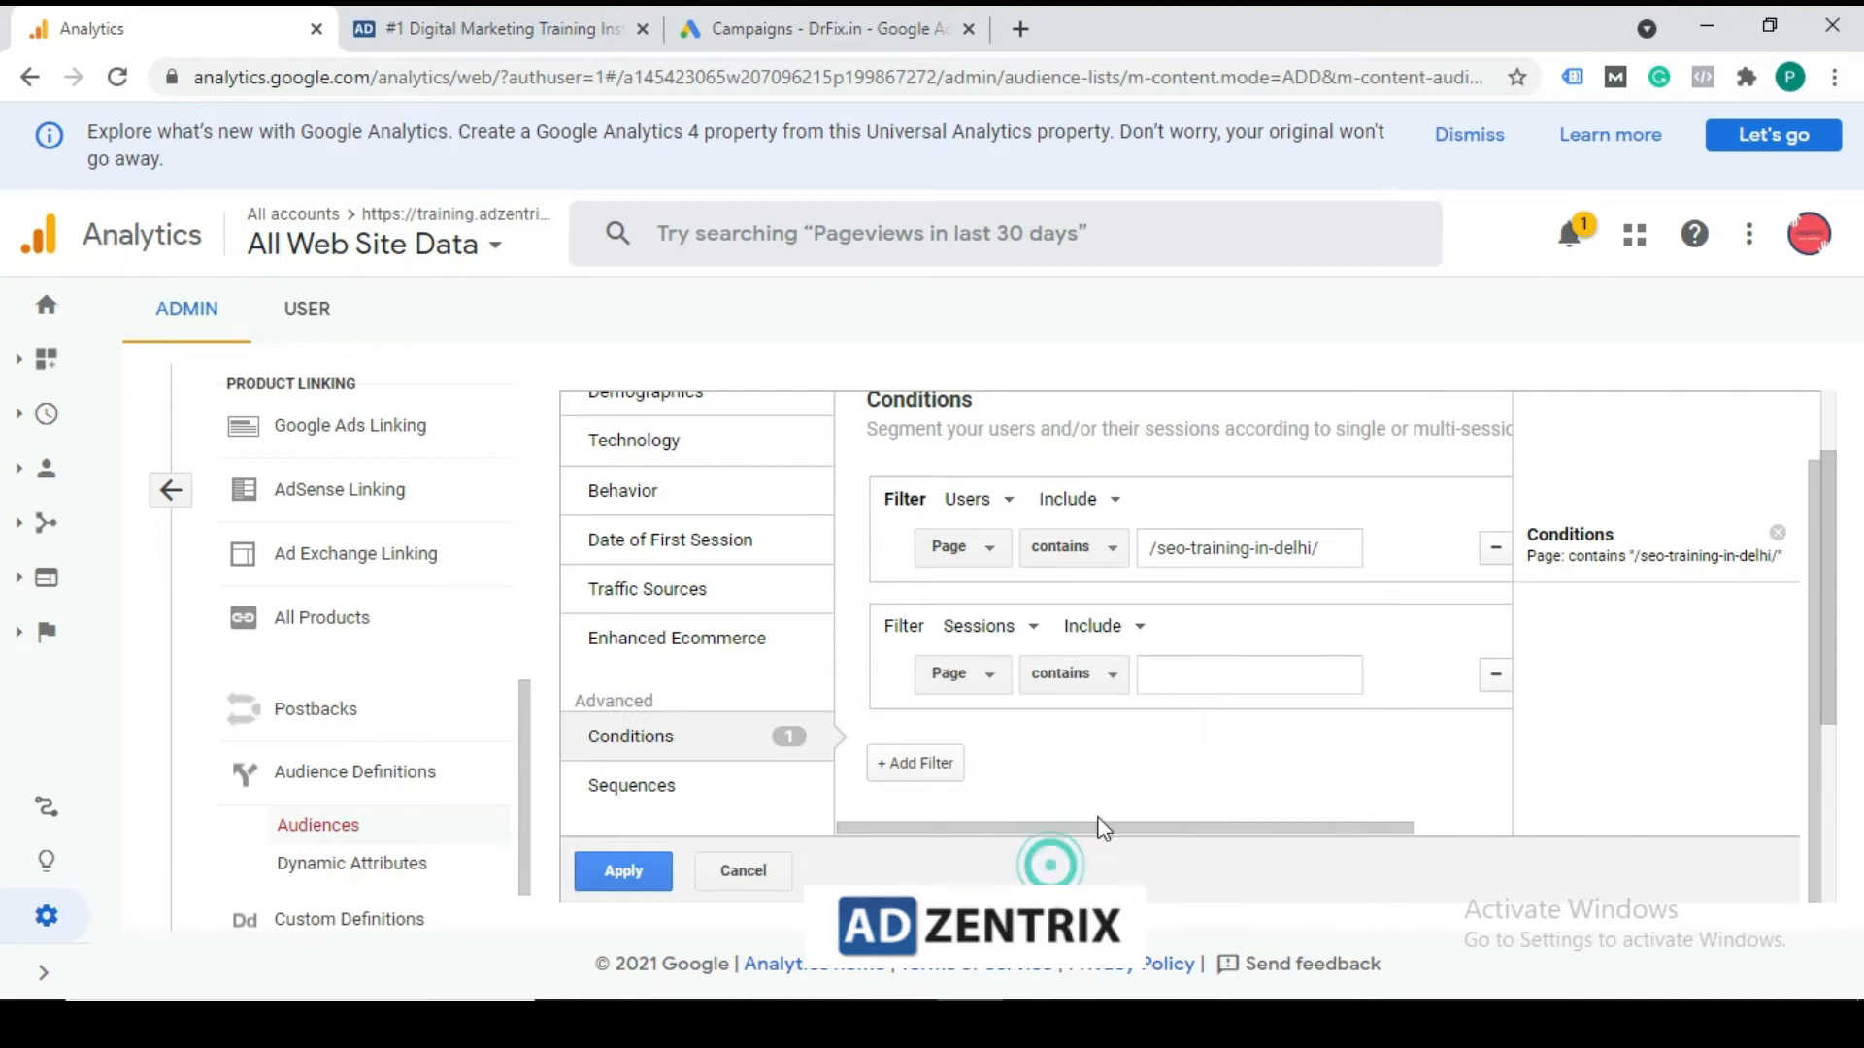
Set the second filter to include pages containing /ppc-course-in-delhi/
{"action": "left_click", "coordinate": [1113, 676]}
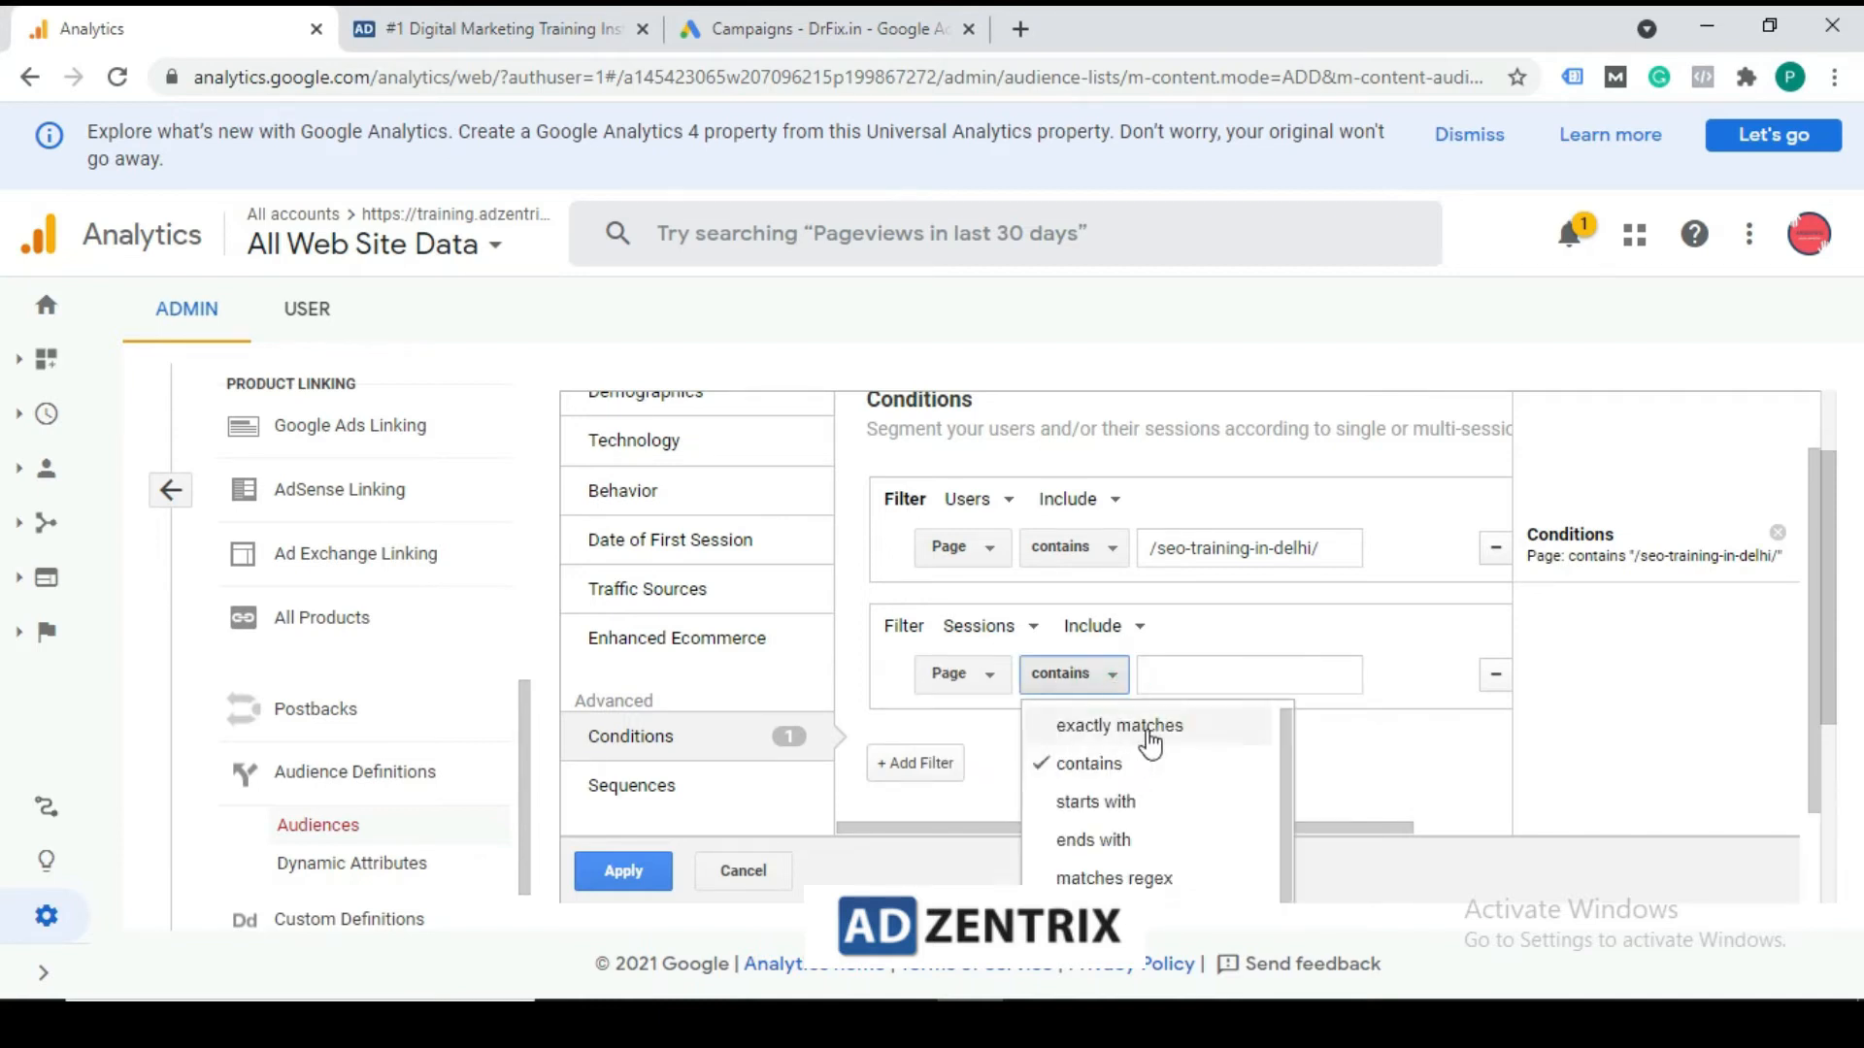
{"action": "left_click", "coordinate": [1208, 671]}
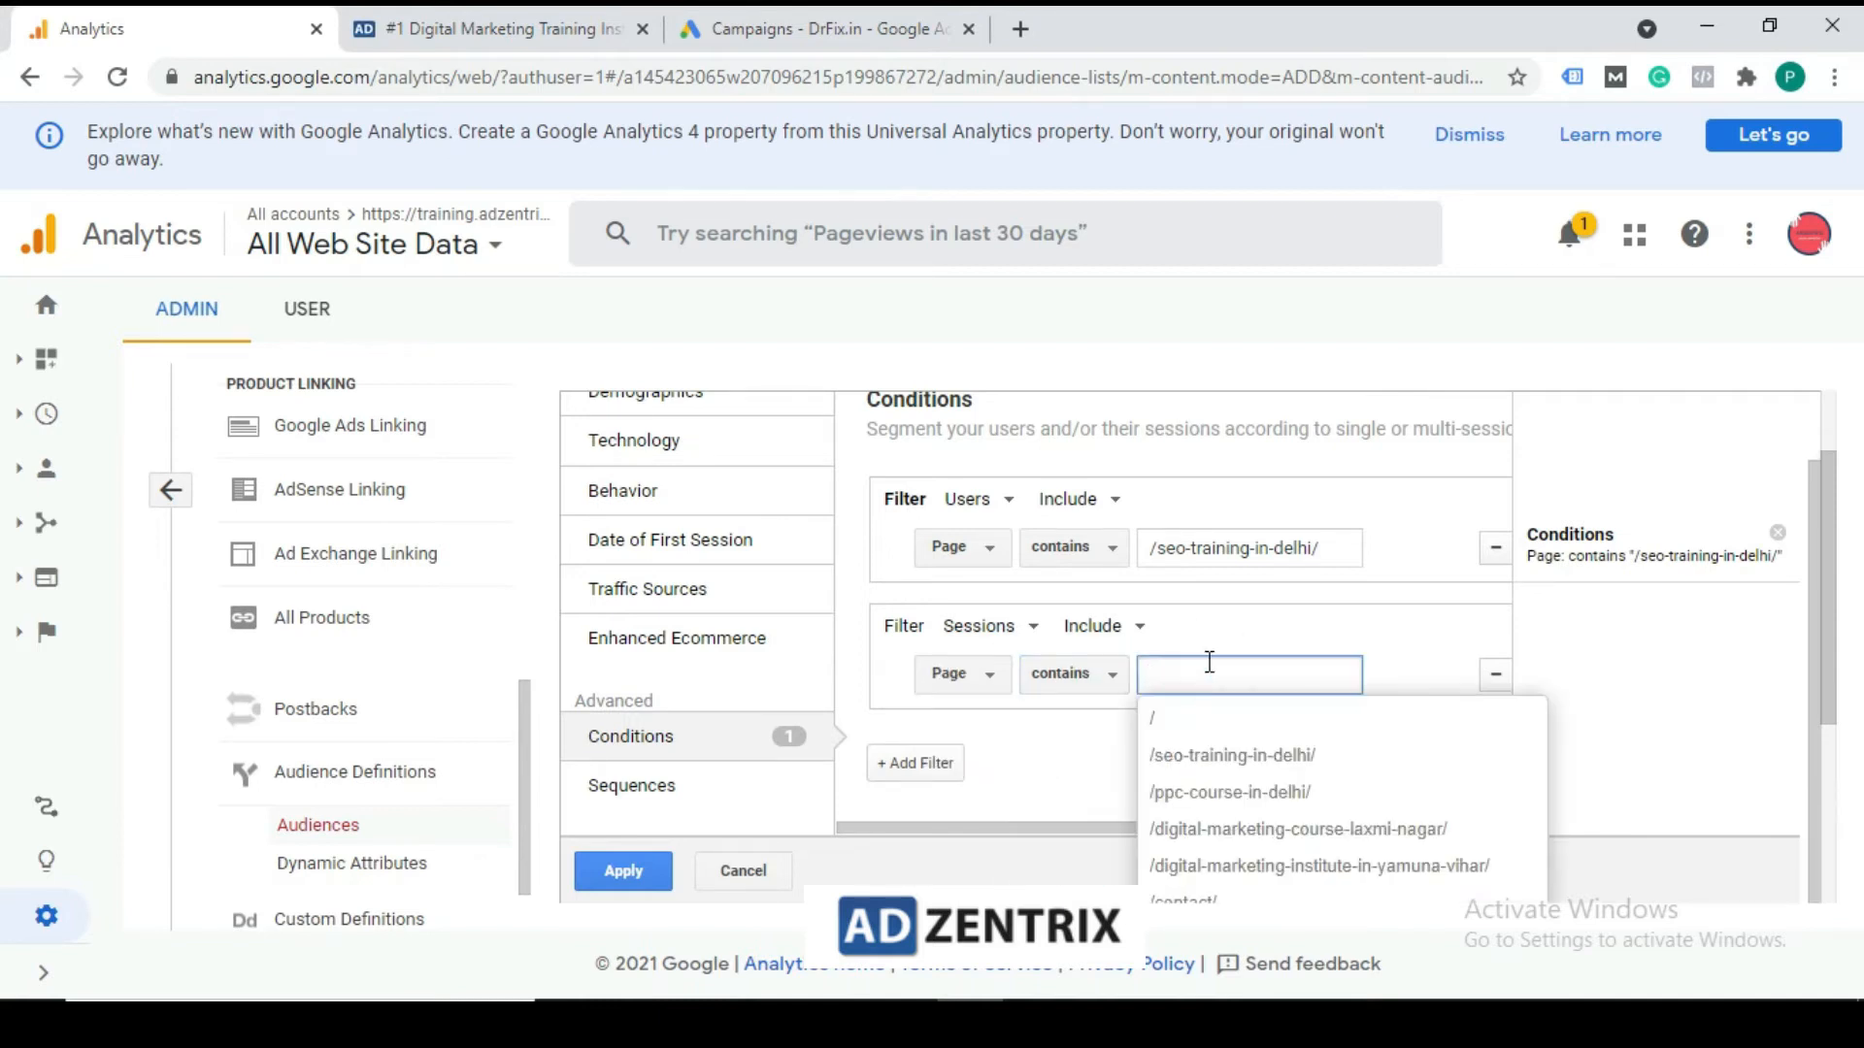
{"action": "left_click", "coordinate": [1232, 782]}
{"action": "left_click", "coordinate": [1273, 753]}
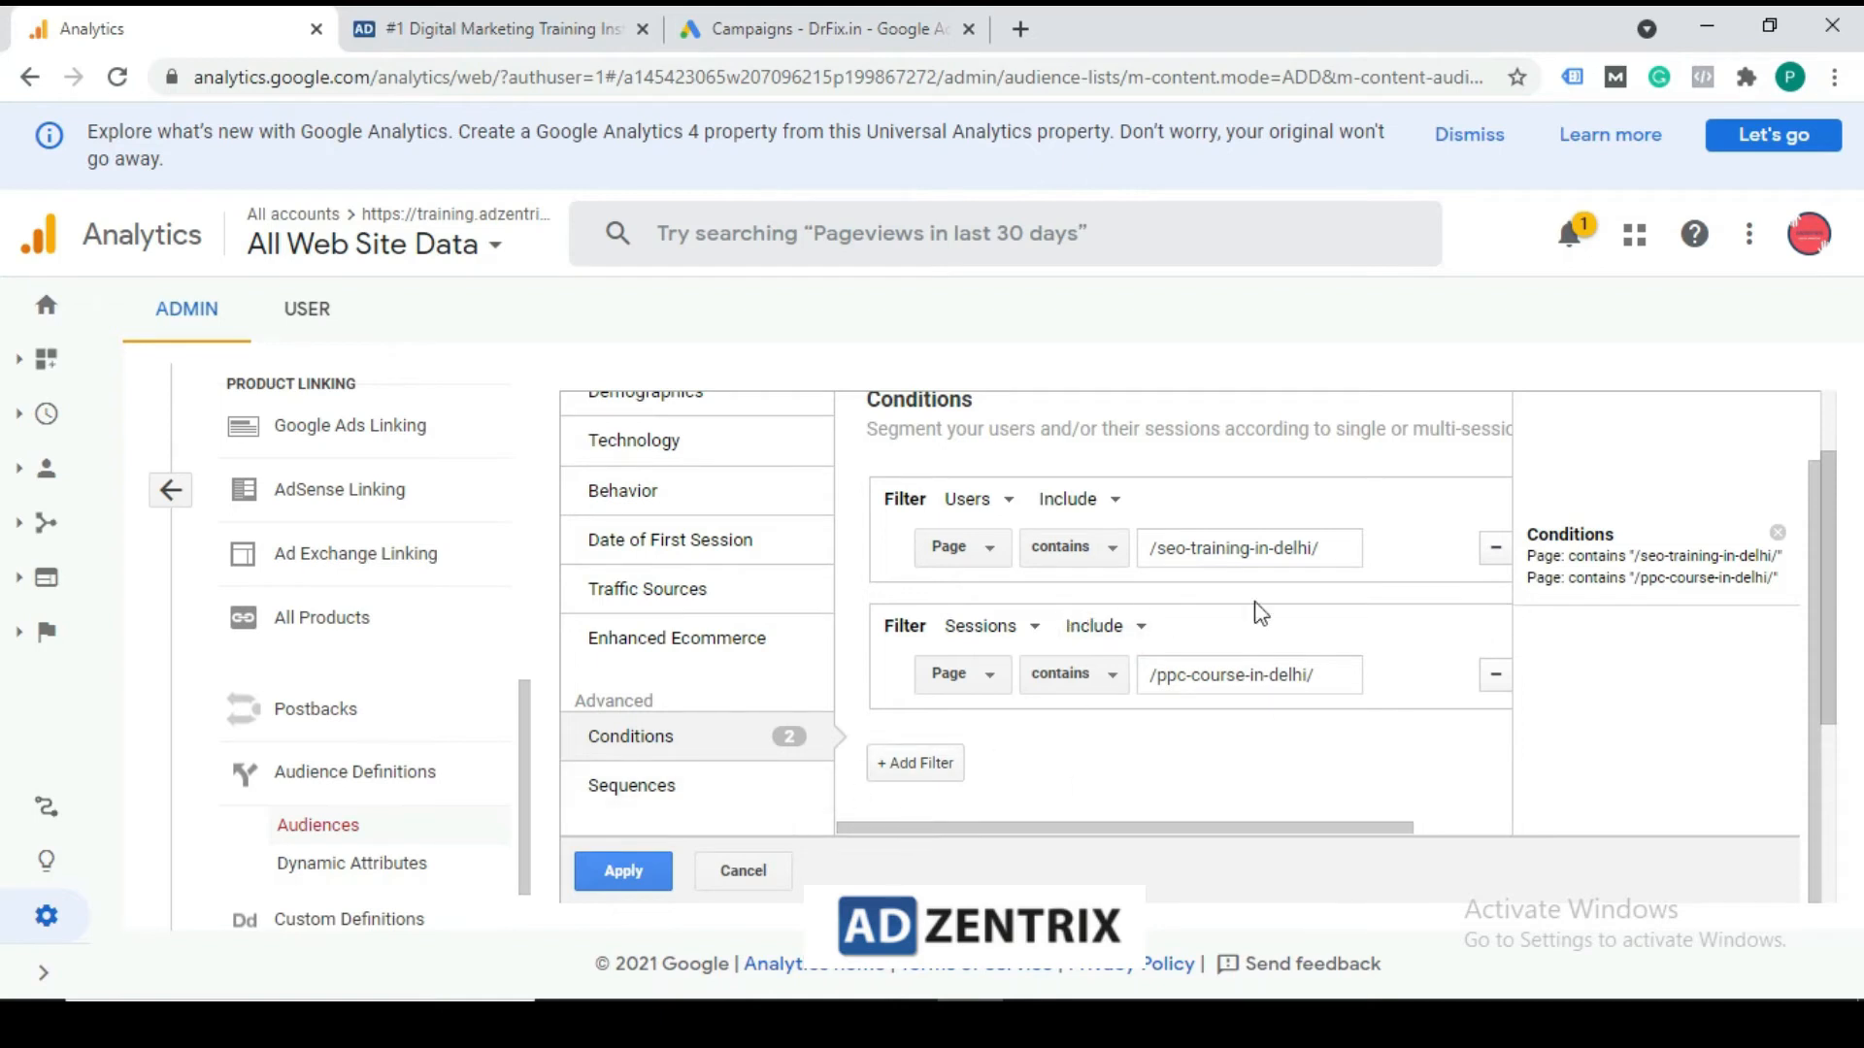
Apply the two page conditions to the definition, and cancel creating the audience
{"action": "left_click", "coordinate": [621, 871]}
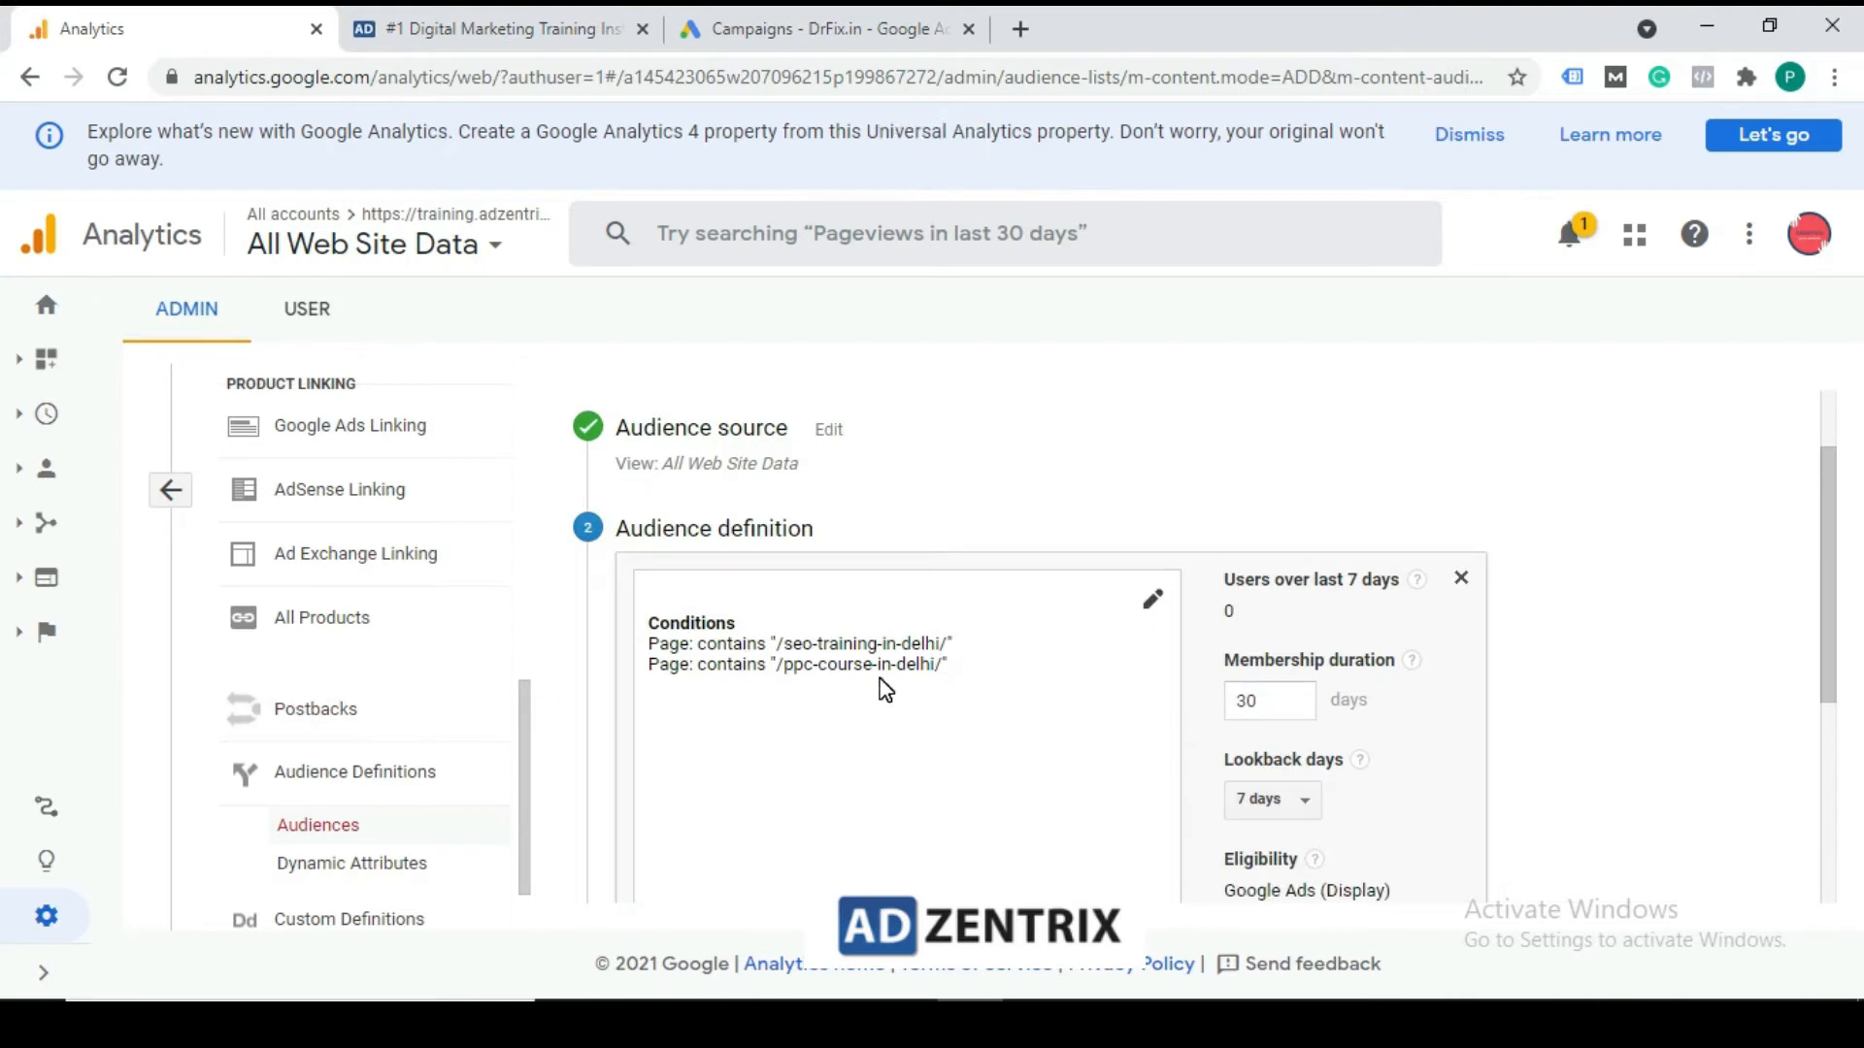
{"action": "scroll", "coordinate": [883, 694], "scroll_direction": "down", "scroll_amount": 4}
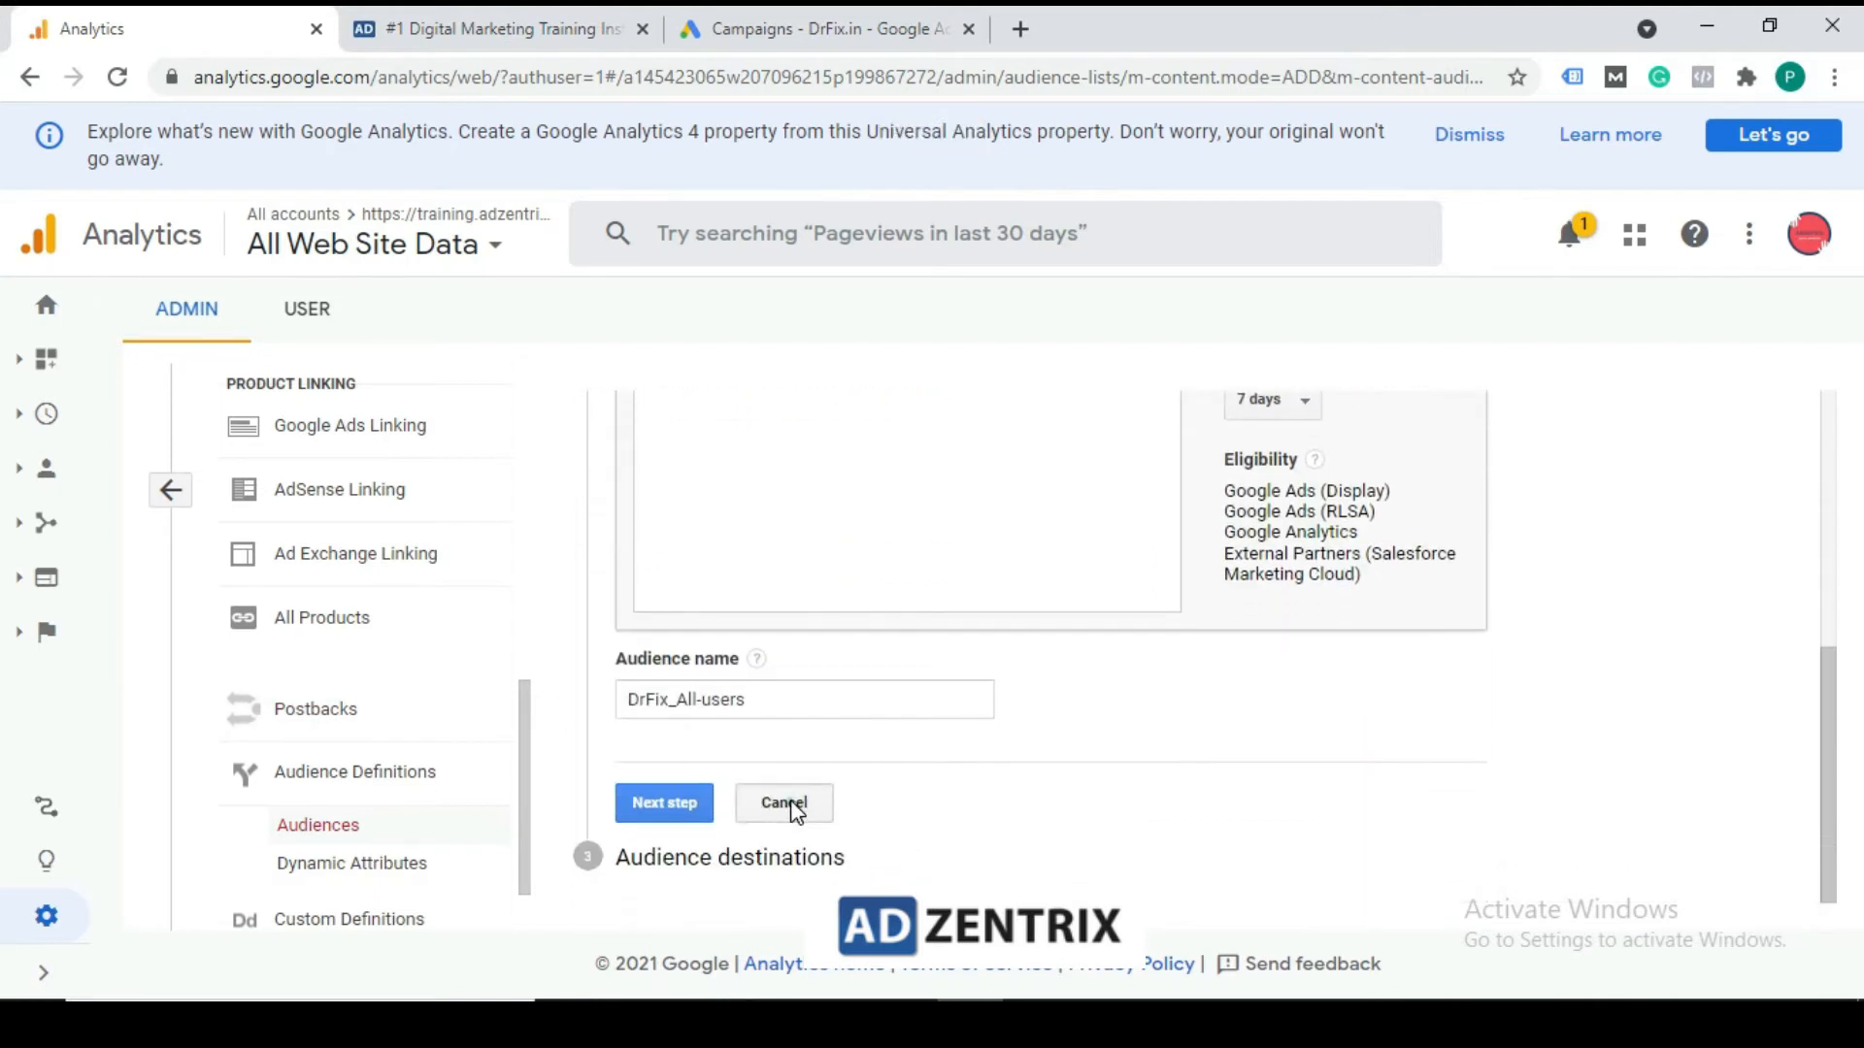
{"action": "left_click", "coordinate": [802, 809]}
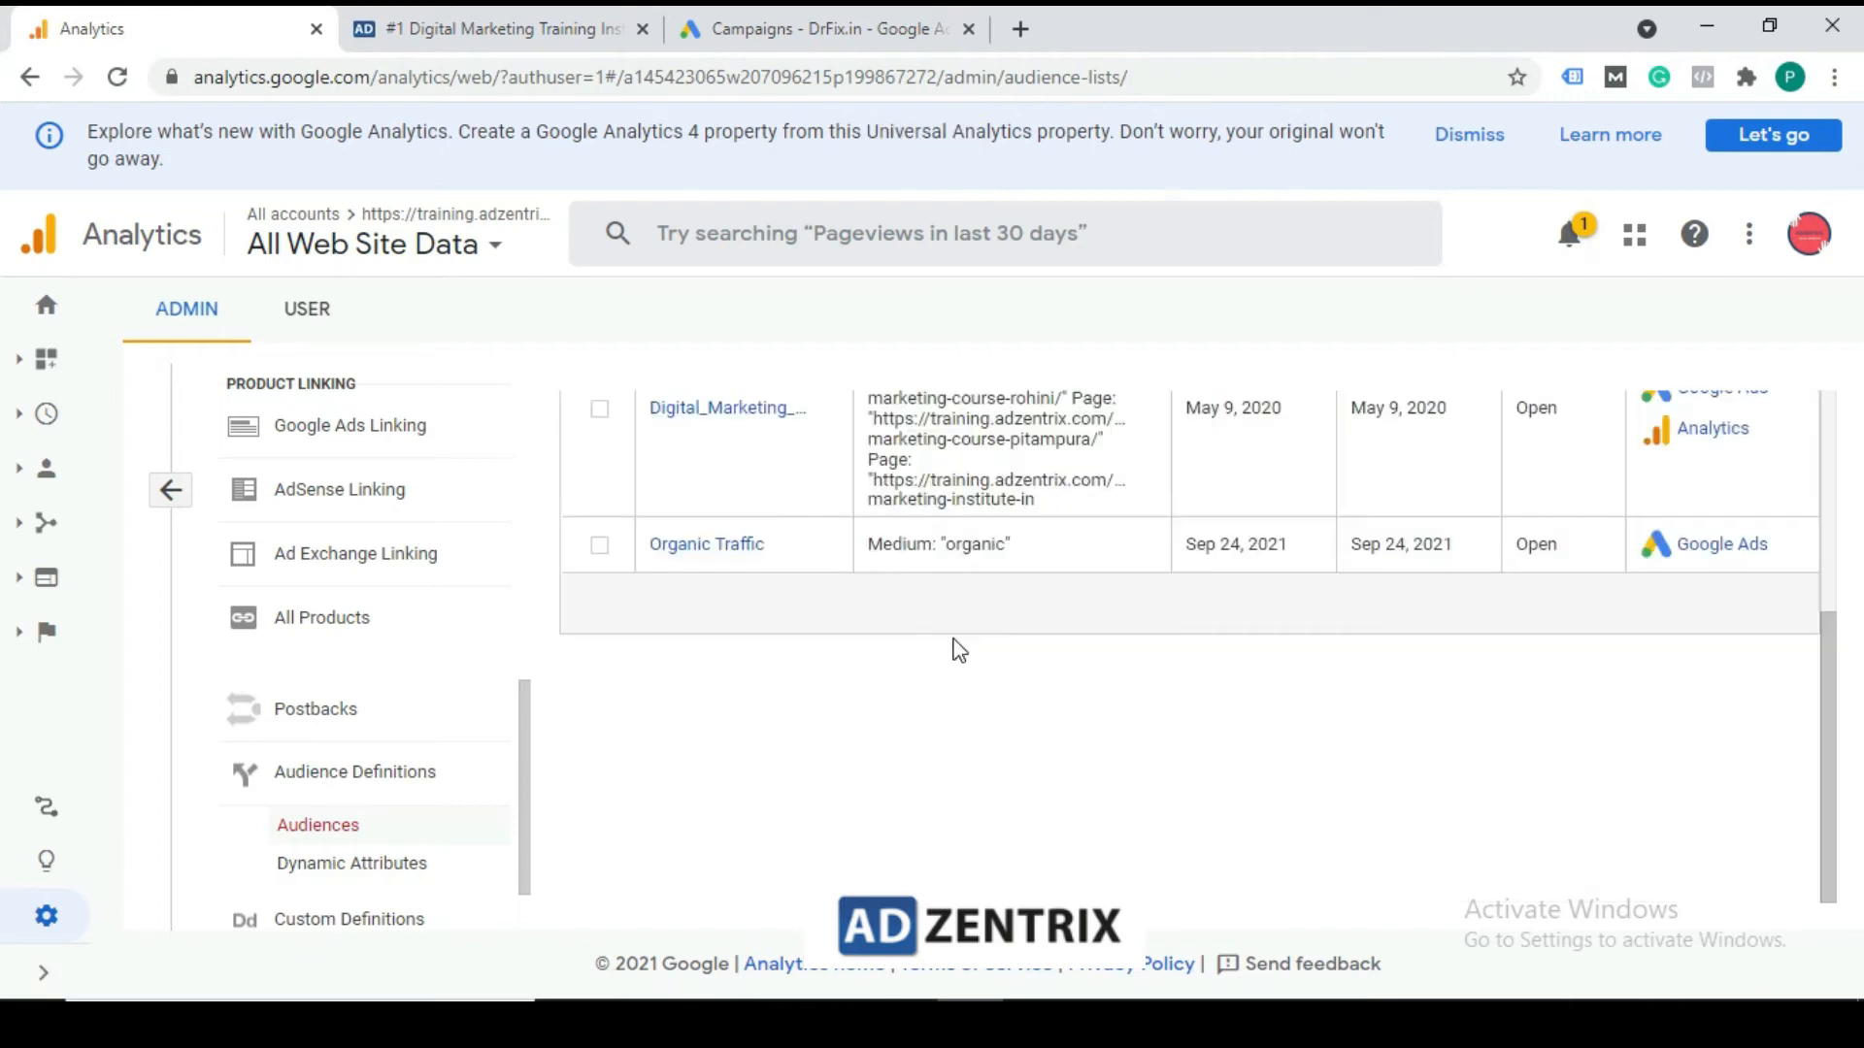
Start a new audience and open the Audience Builder to create a custom definition
{"action": "scroll", "coordinate": [898, 641], "scroll_direction": "up", "scroll_amount": 4}
{"action": "left_click", "coordinate": [650, 568]}
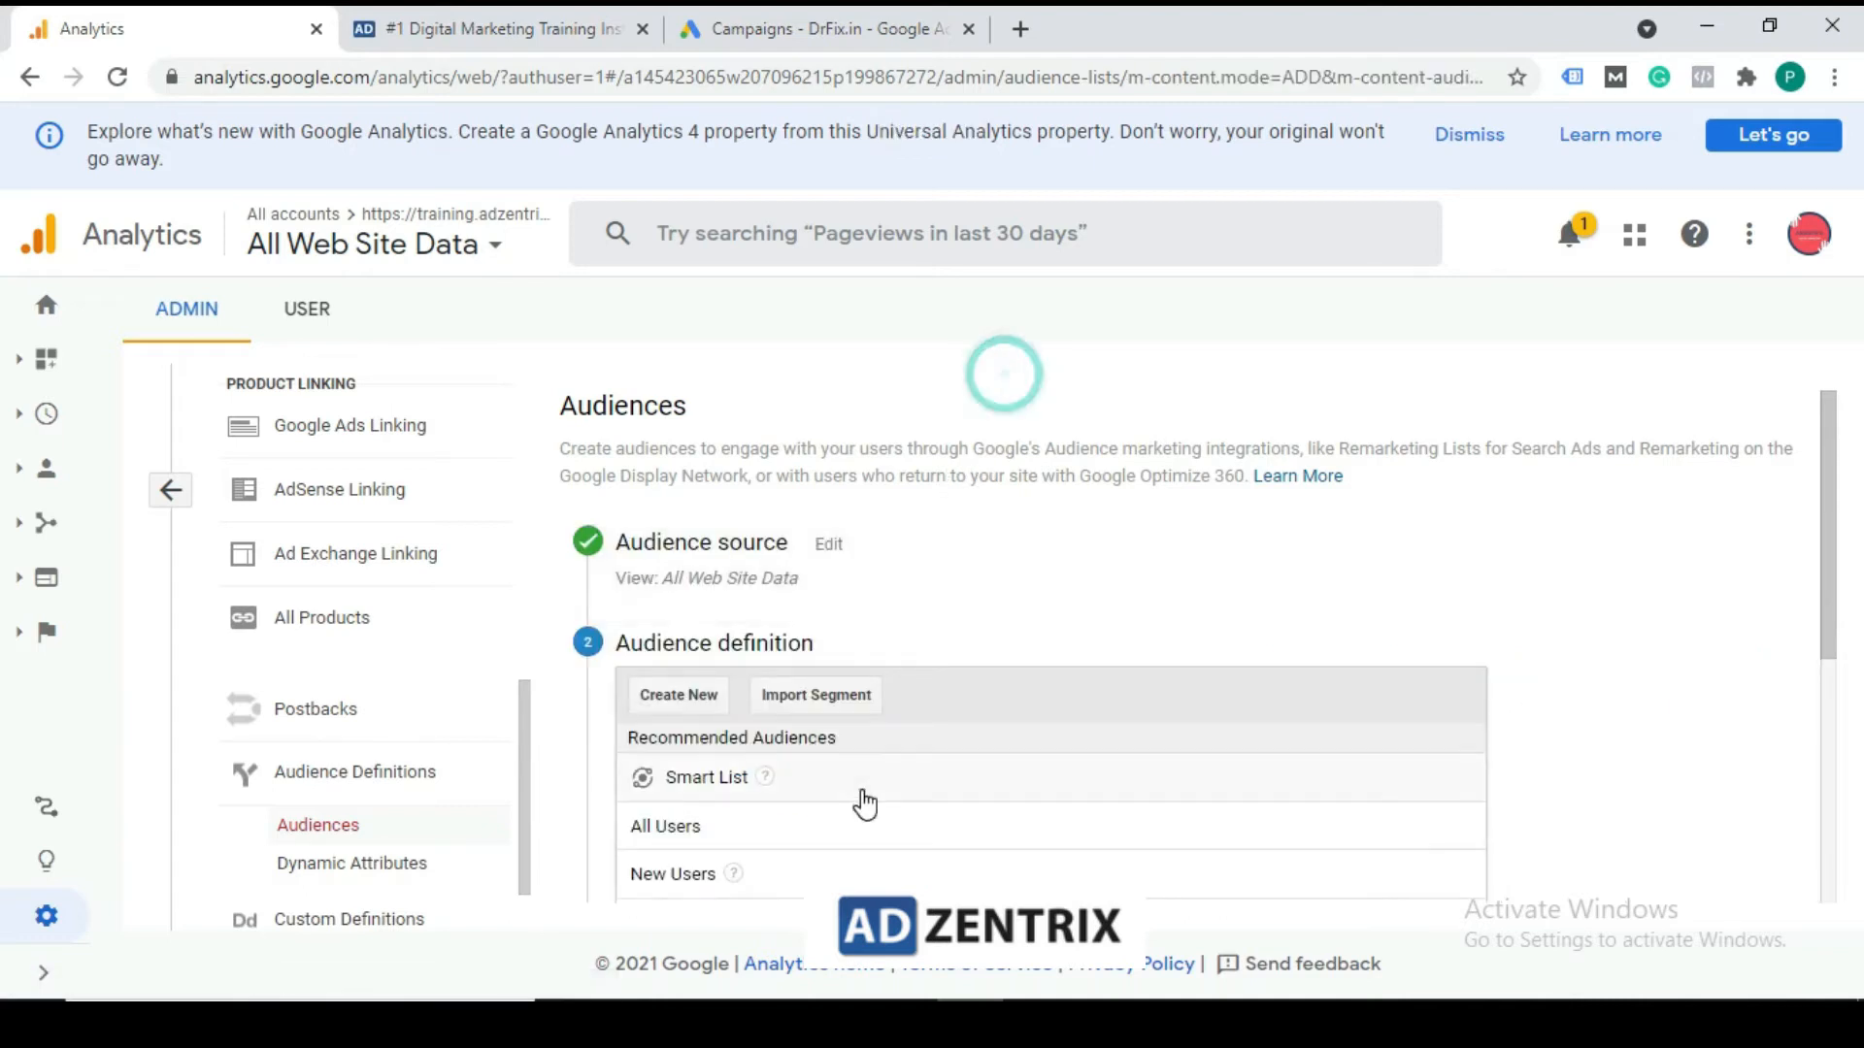
{"action": "scroll", "coordinate": [861, 798], "scroll_direction": "down", "scroll_amount": 3}
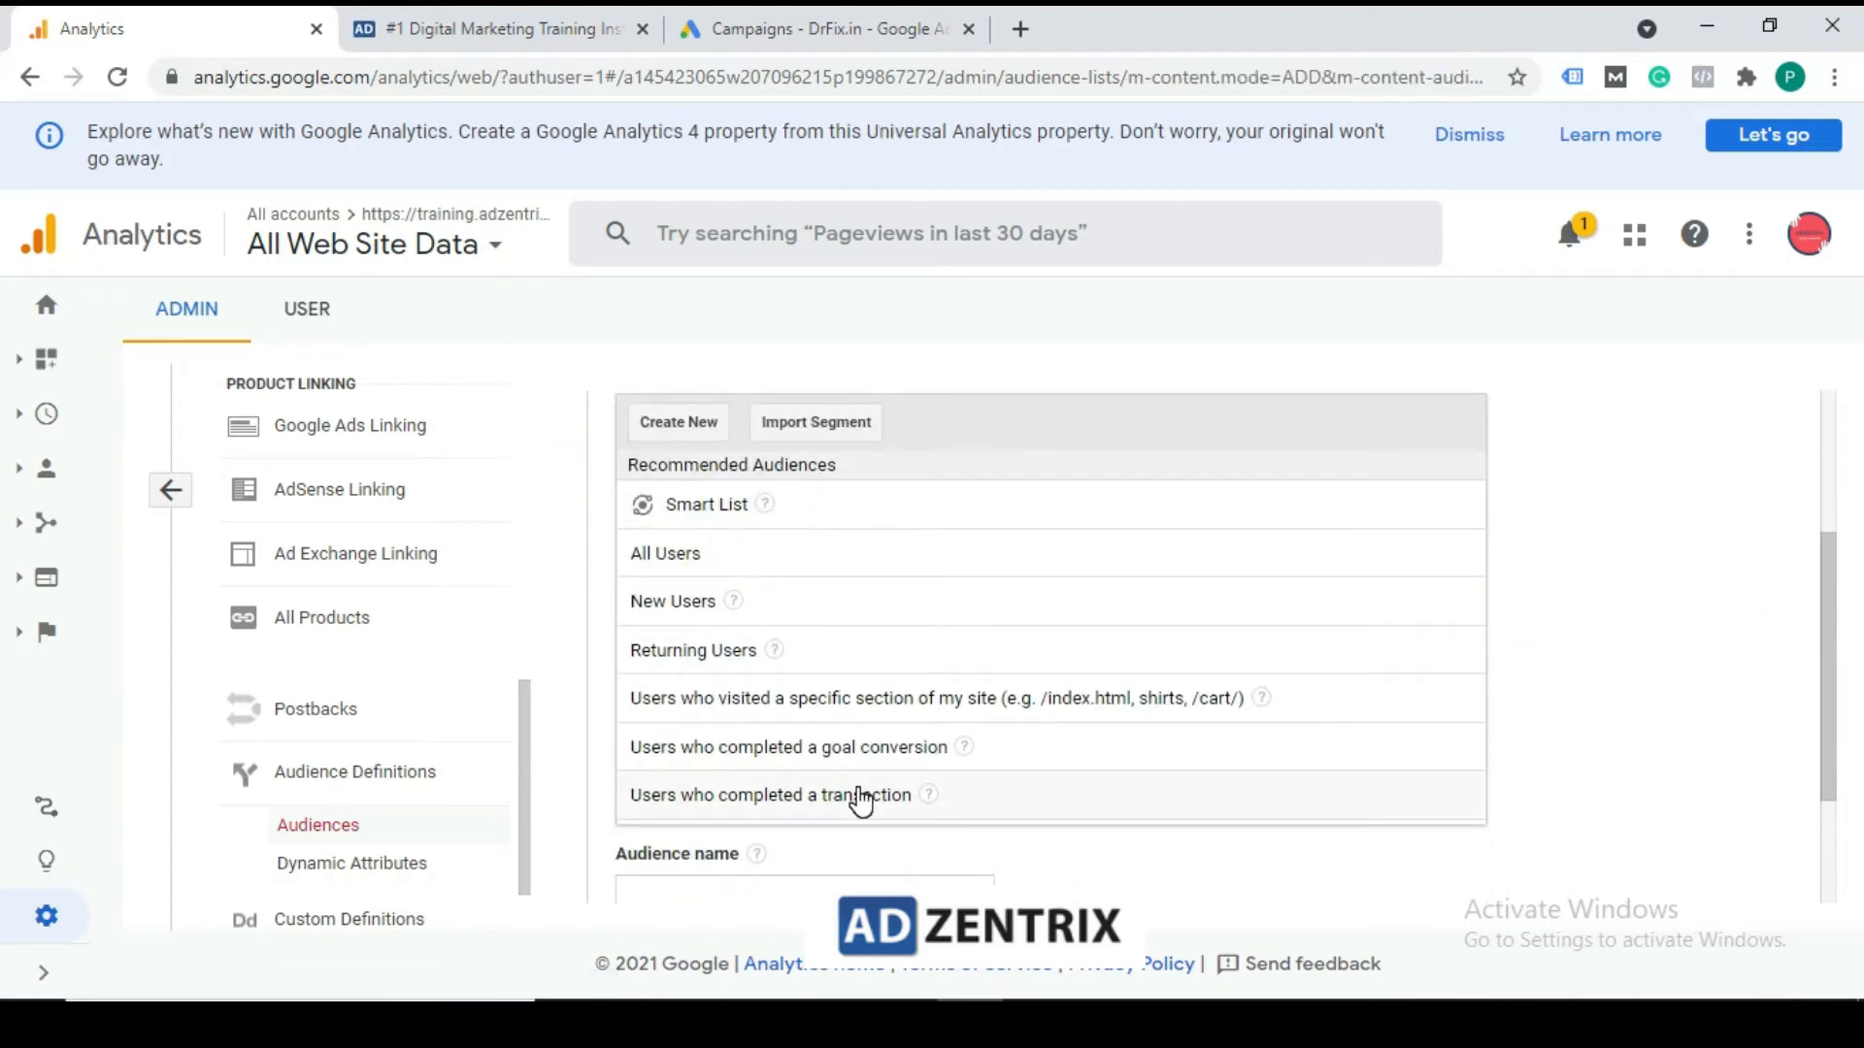
{"action": "left_click", "coordinate": [678, 439]}
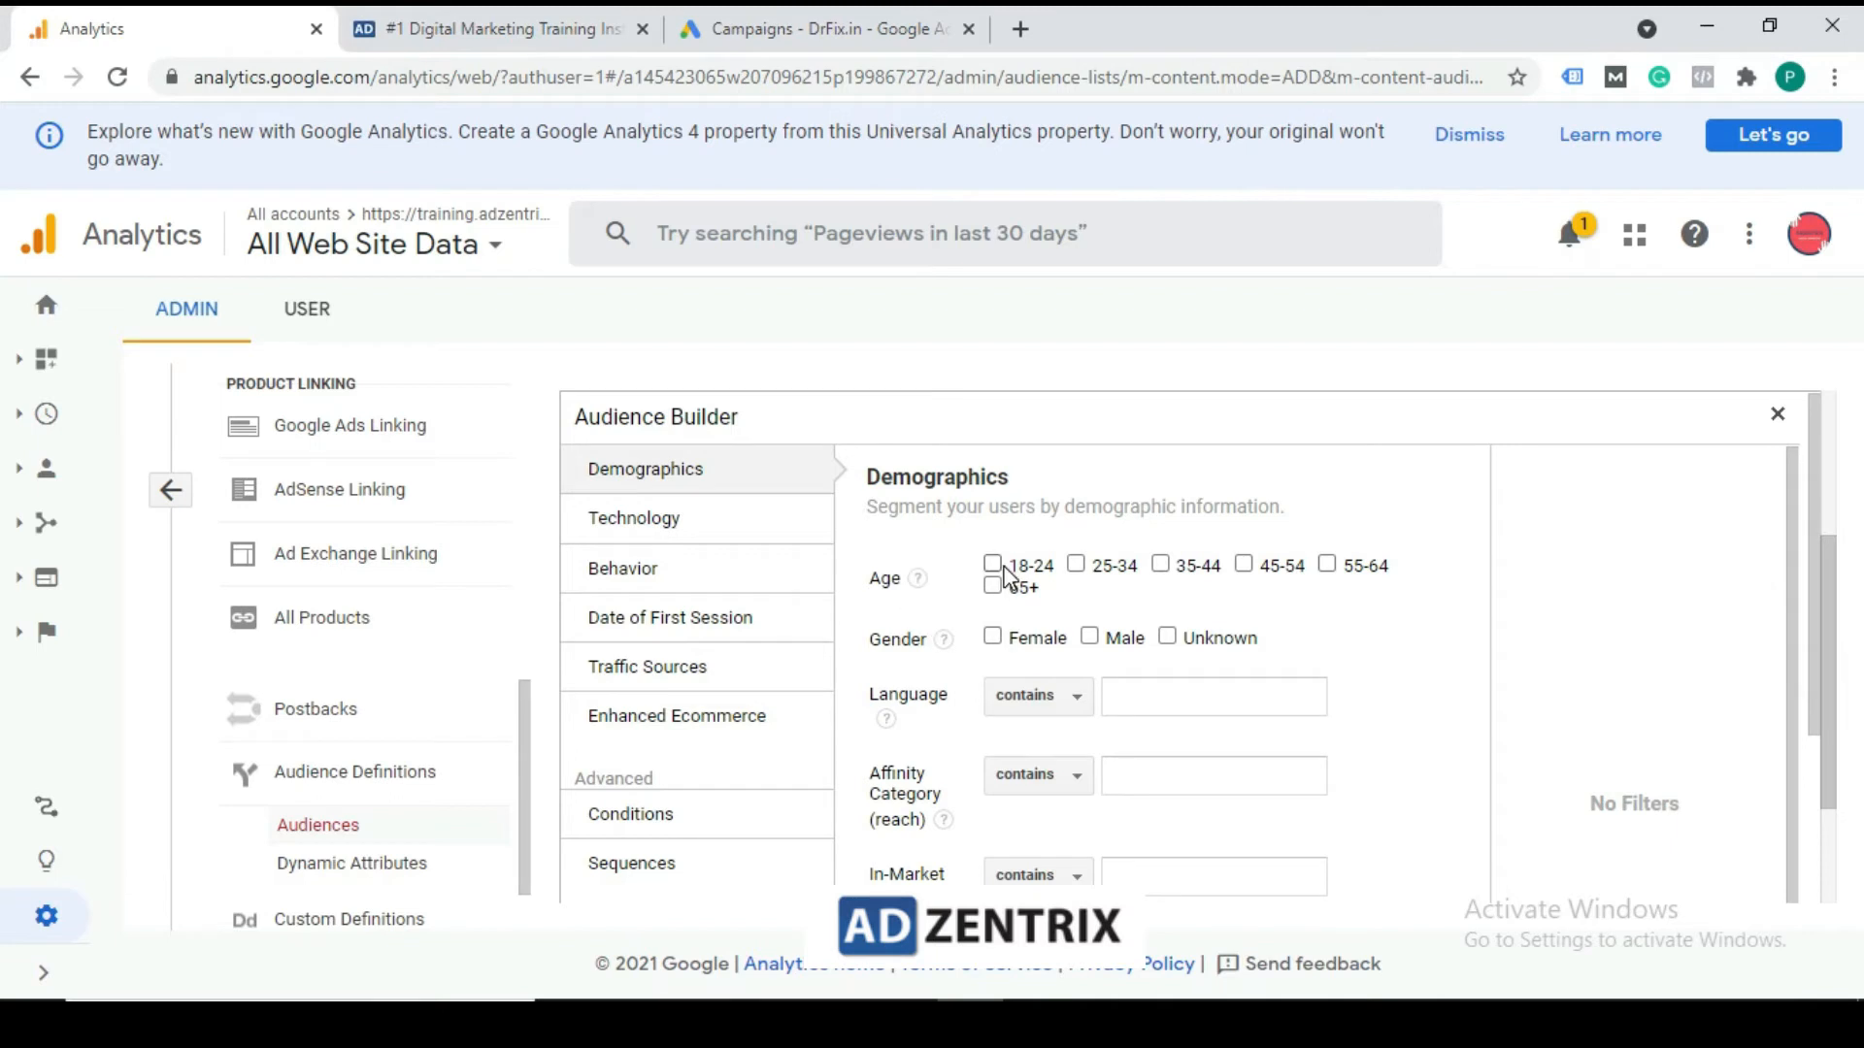
Try the 25-34 and 35-44 age filters and the male and female gender filters, clearing each selection
{"action": "left_click", "coordinate": [1076, 567]}
{"action": "left_click", "coordinate": [1161, 566]}
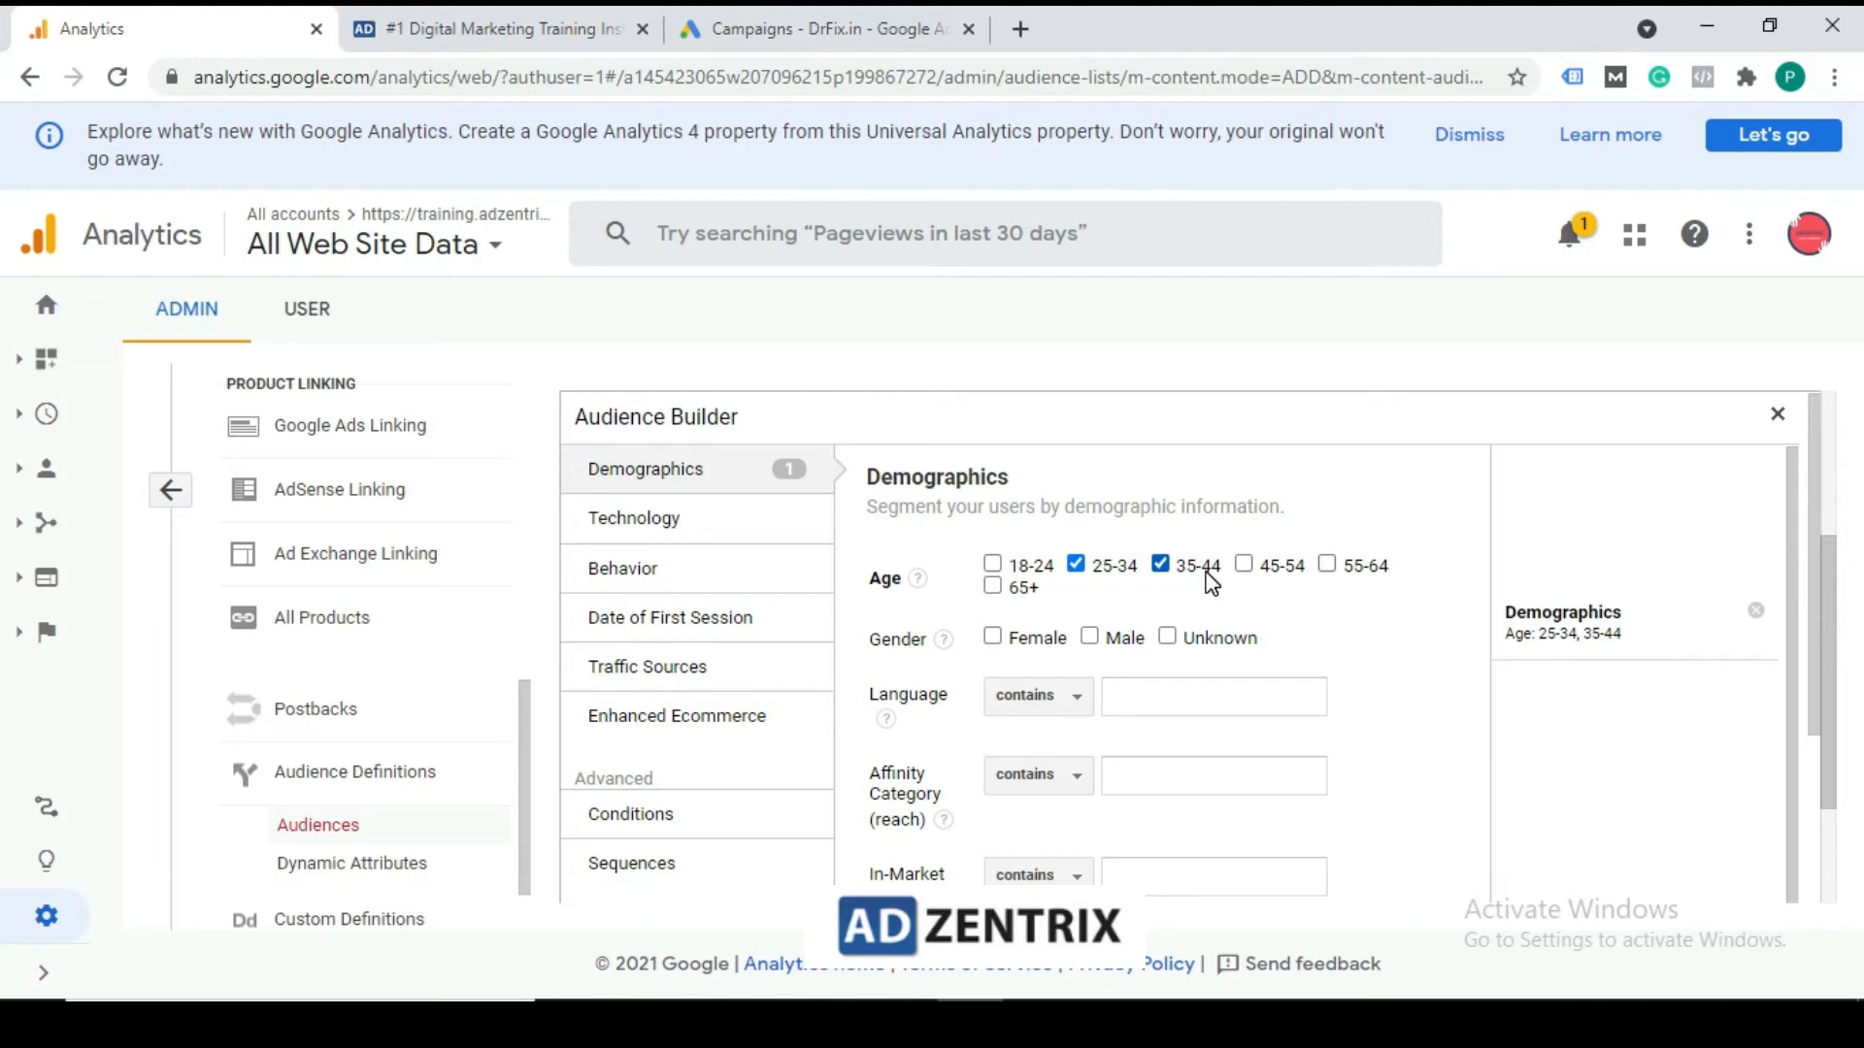
{"action": "left_click", "coordinate": [1158, 573]}
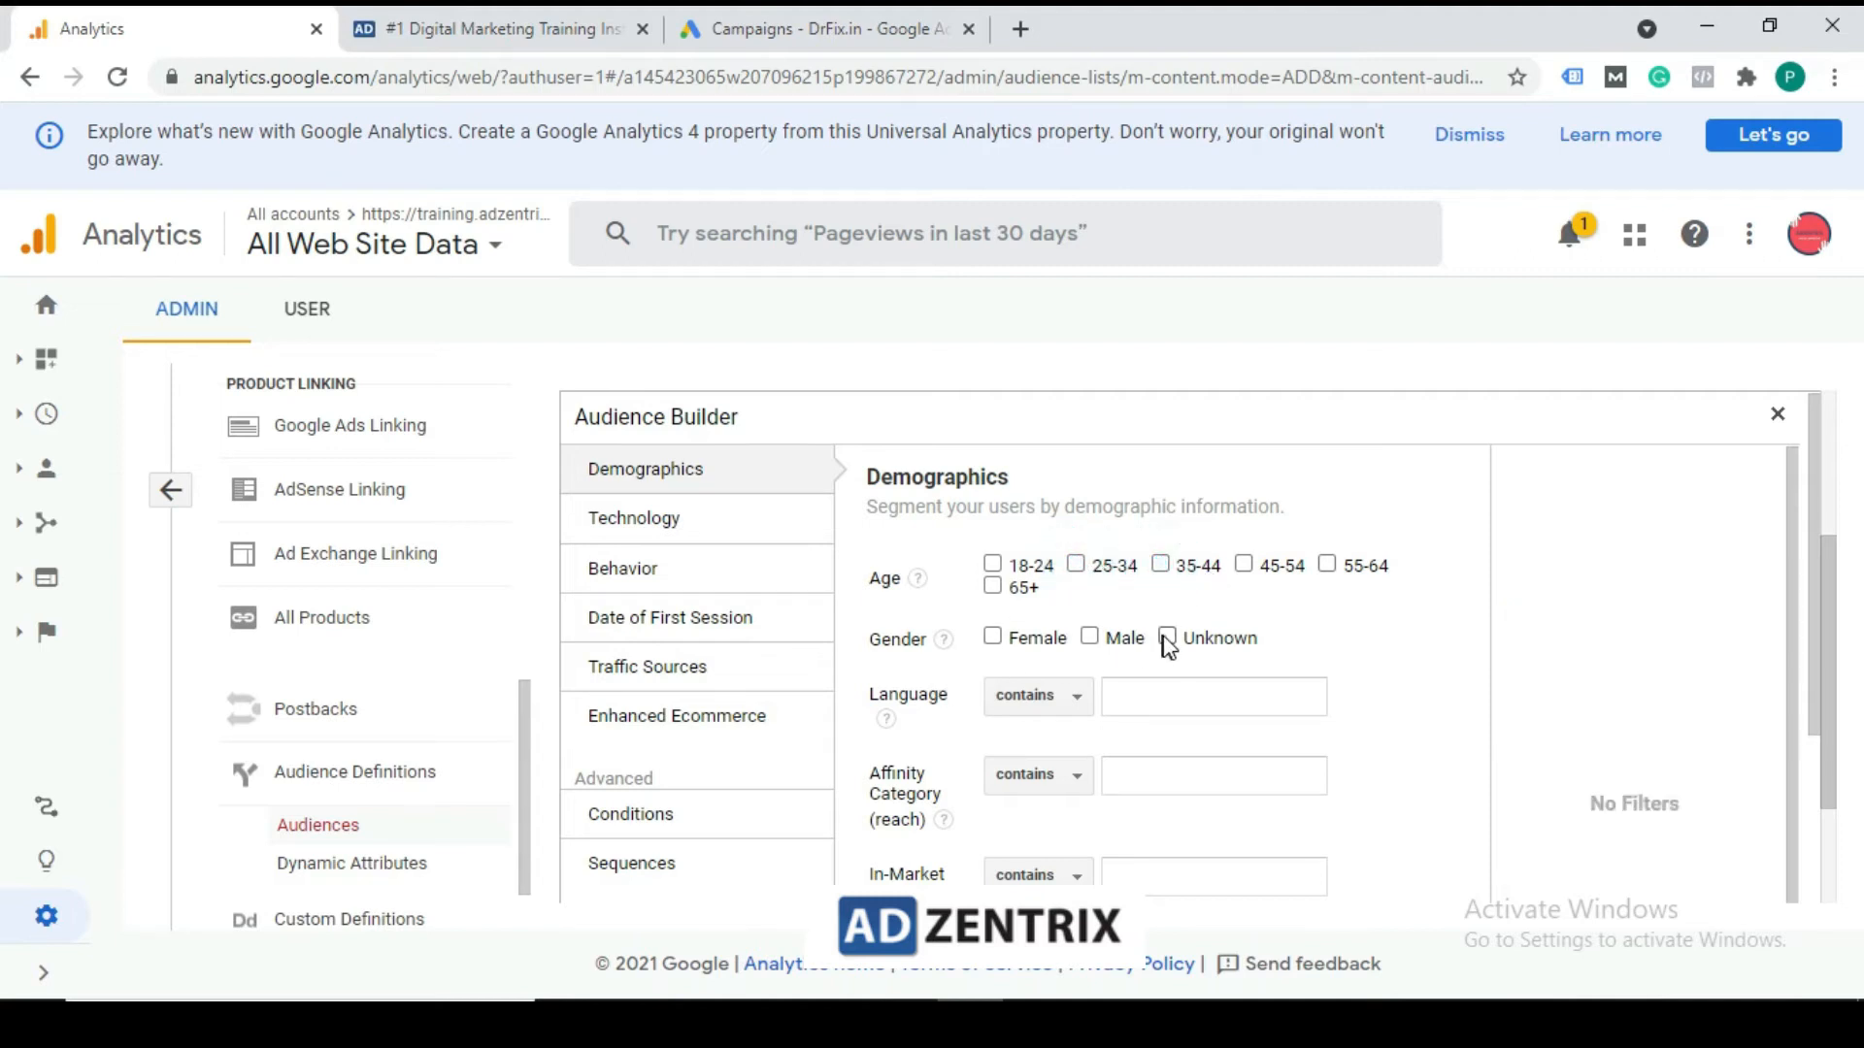
{"action": "left_click", "coordinate": [1090, 637]}
{"action": "left_click", "coordinate": [992, 637]}
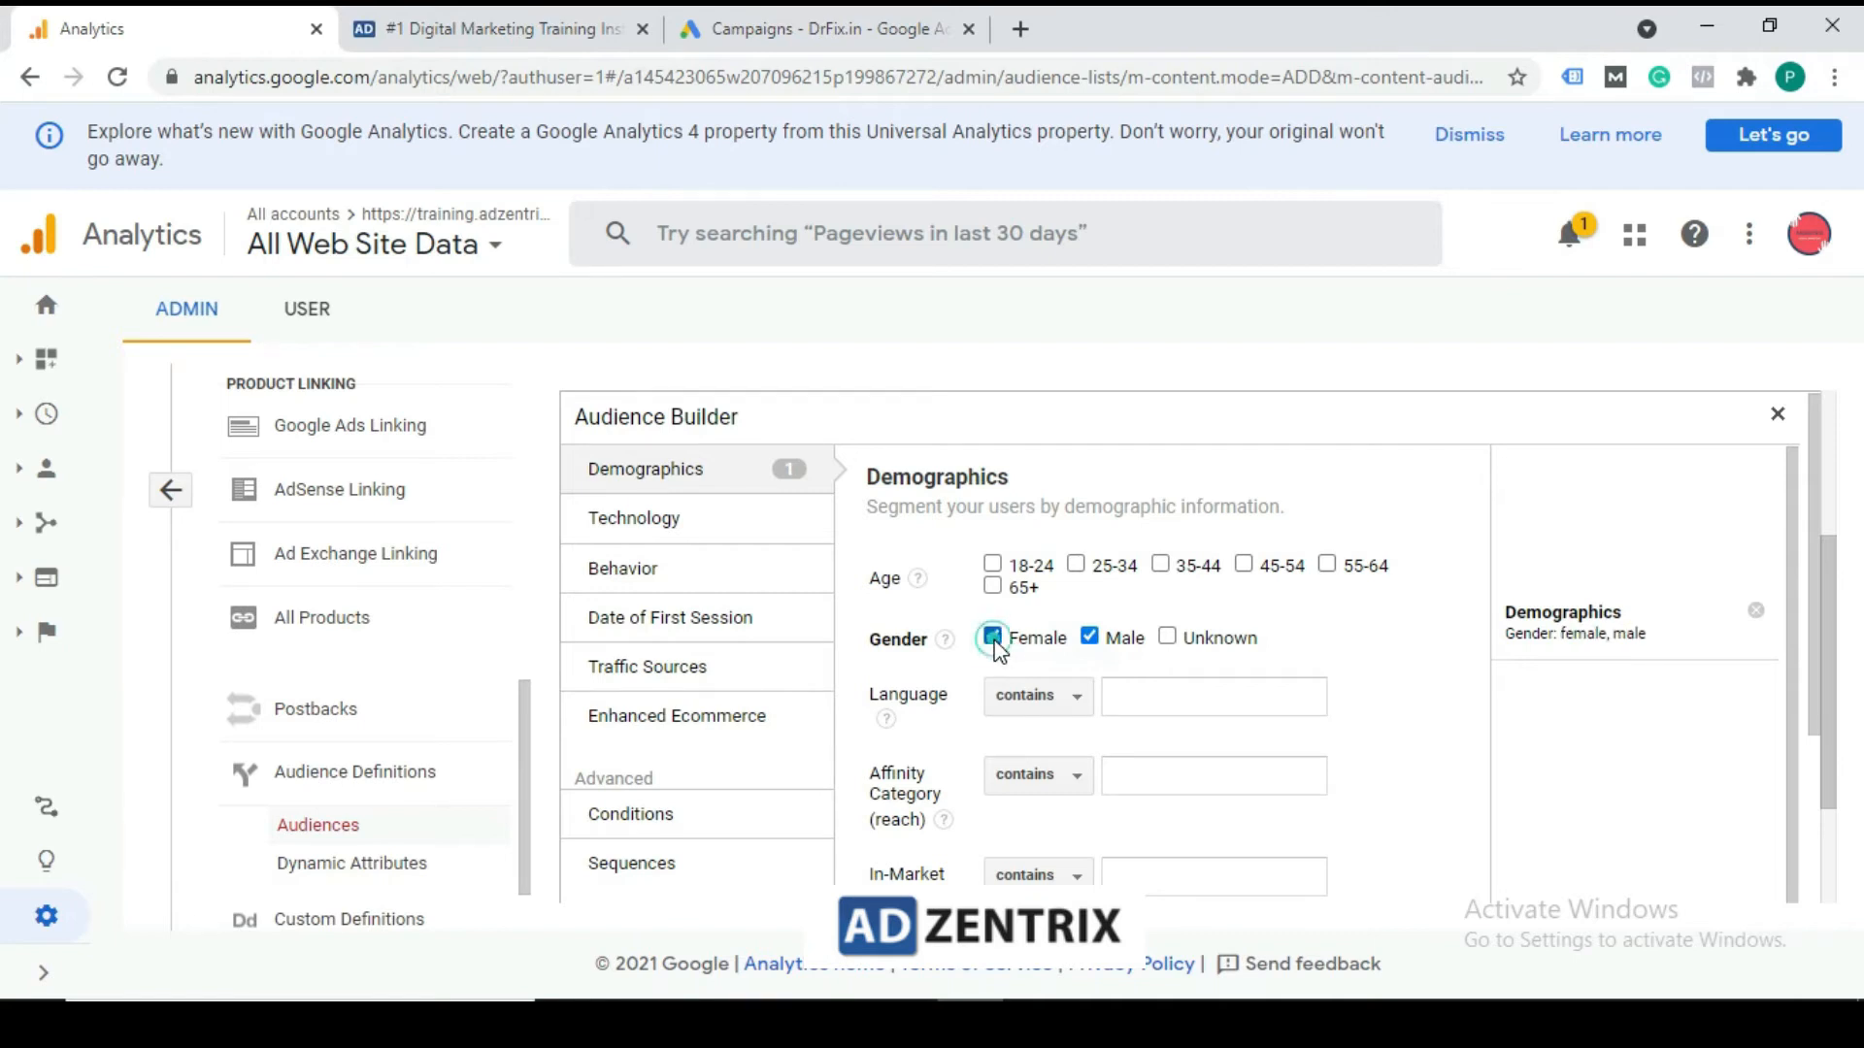
{"action": "left_click", "coordinate": [1089, 637]}
{"action": "left_click", "coordinate": [1013, 645]}
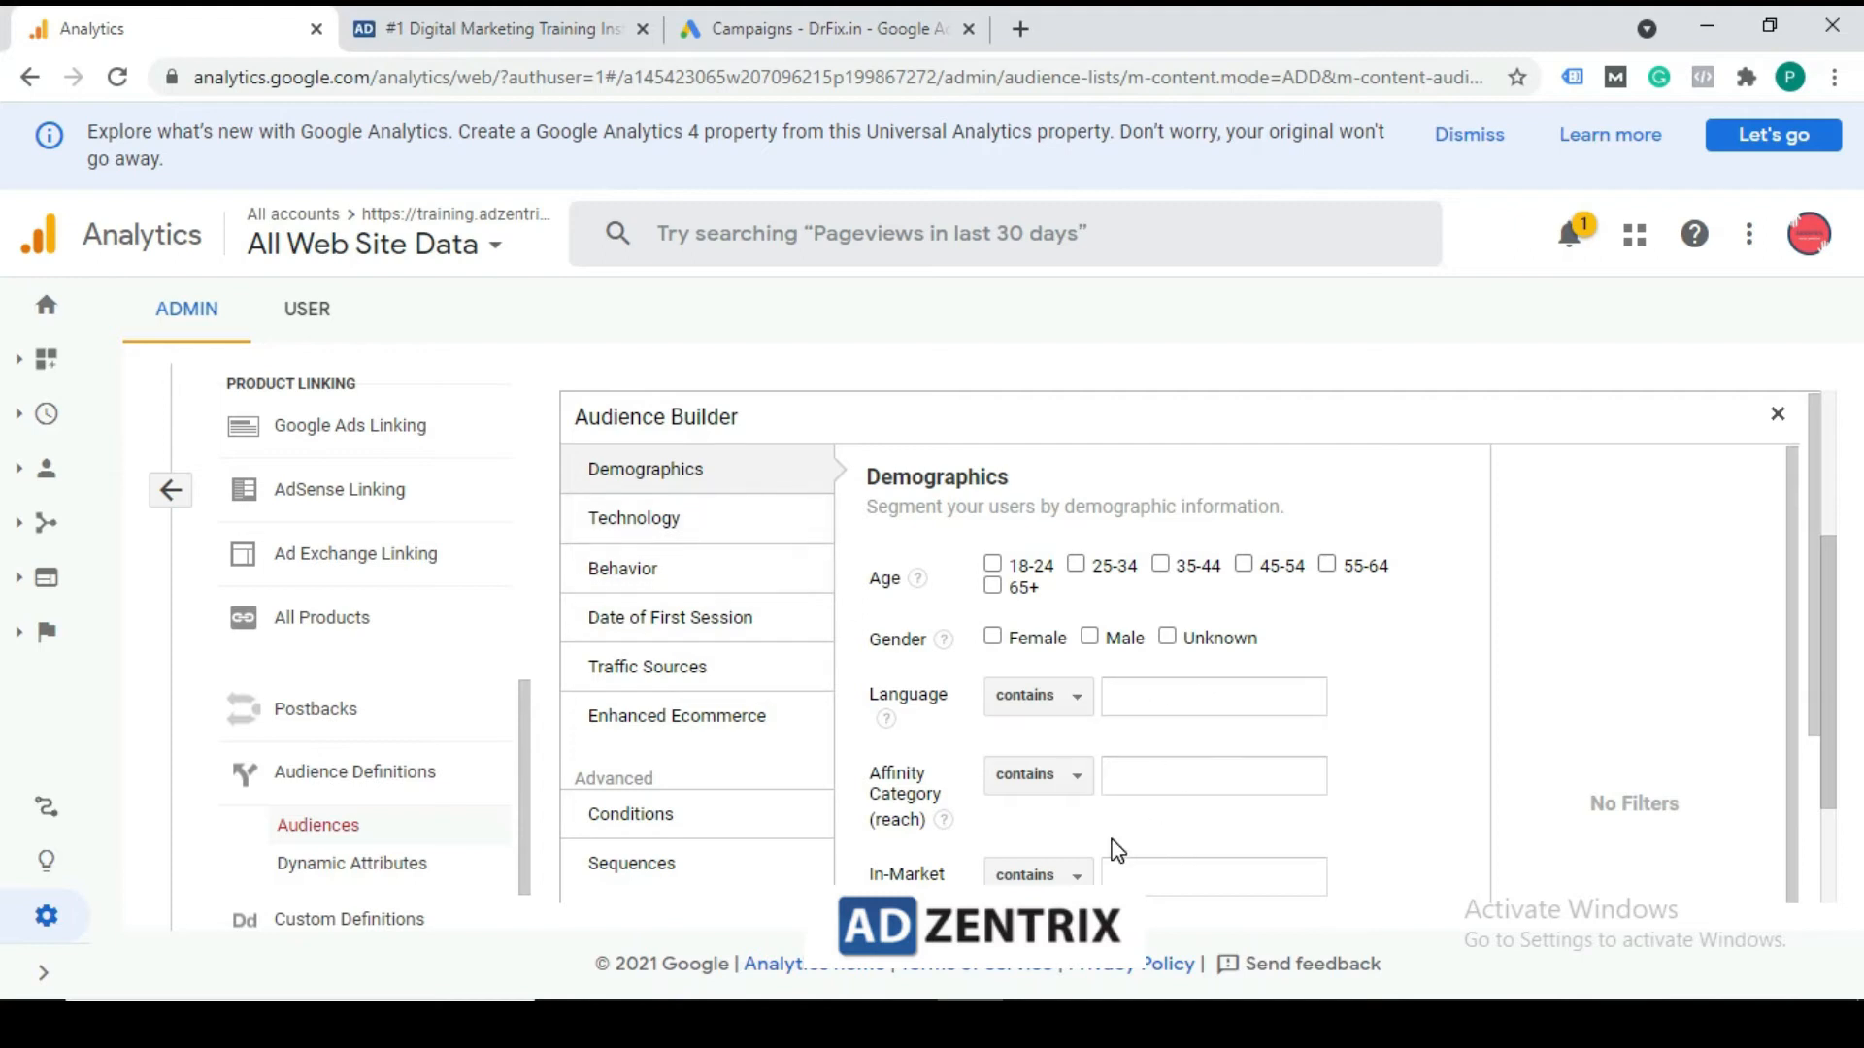
Look through the remaining demographic options and the Technology and Behavior criteria for the audience
{"action": "scroll", "coordinate": [1117, 850], "scroll_direction": "down", "scroll_amount": 1}
{"action": "left_click", "coordinate": [1398, 755]}
{"action": "left_click", "coordinate": [702, 516]}
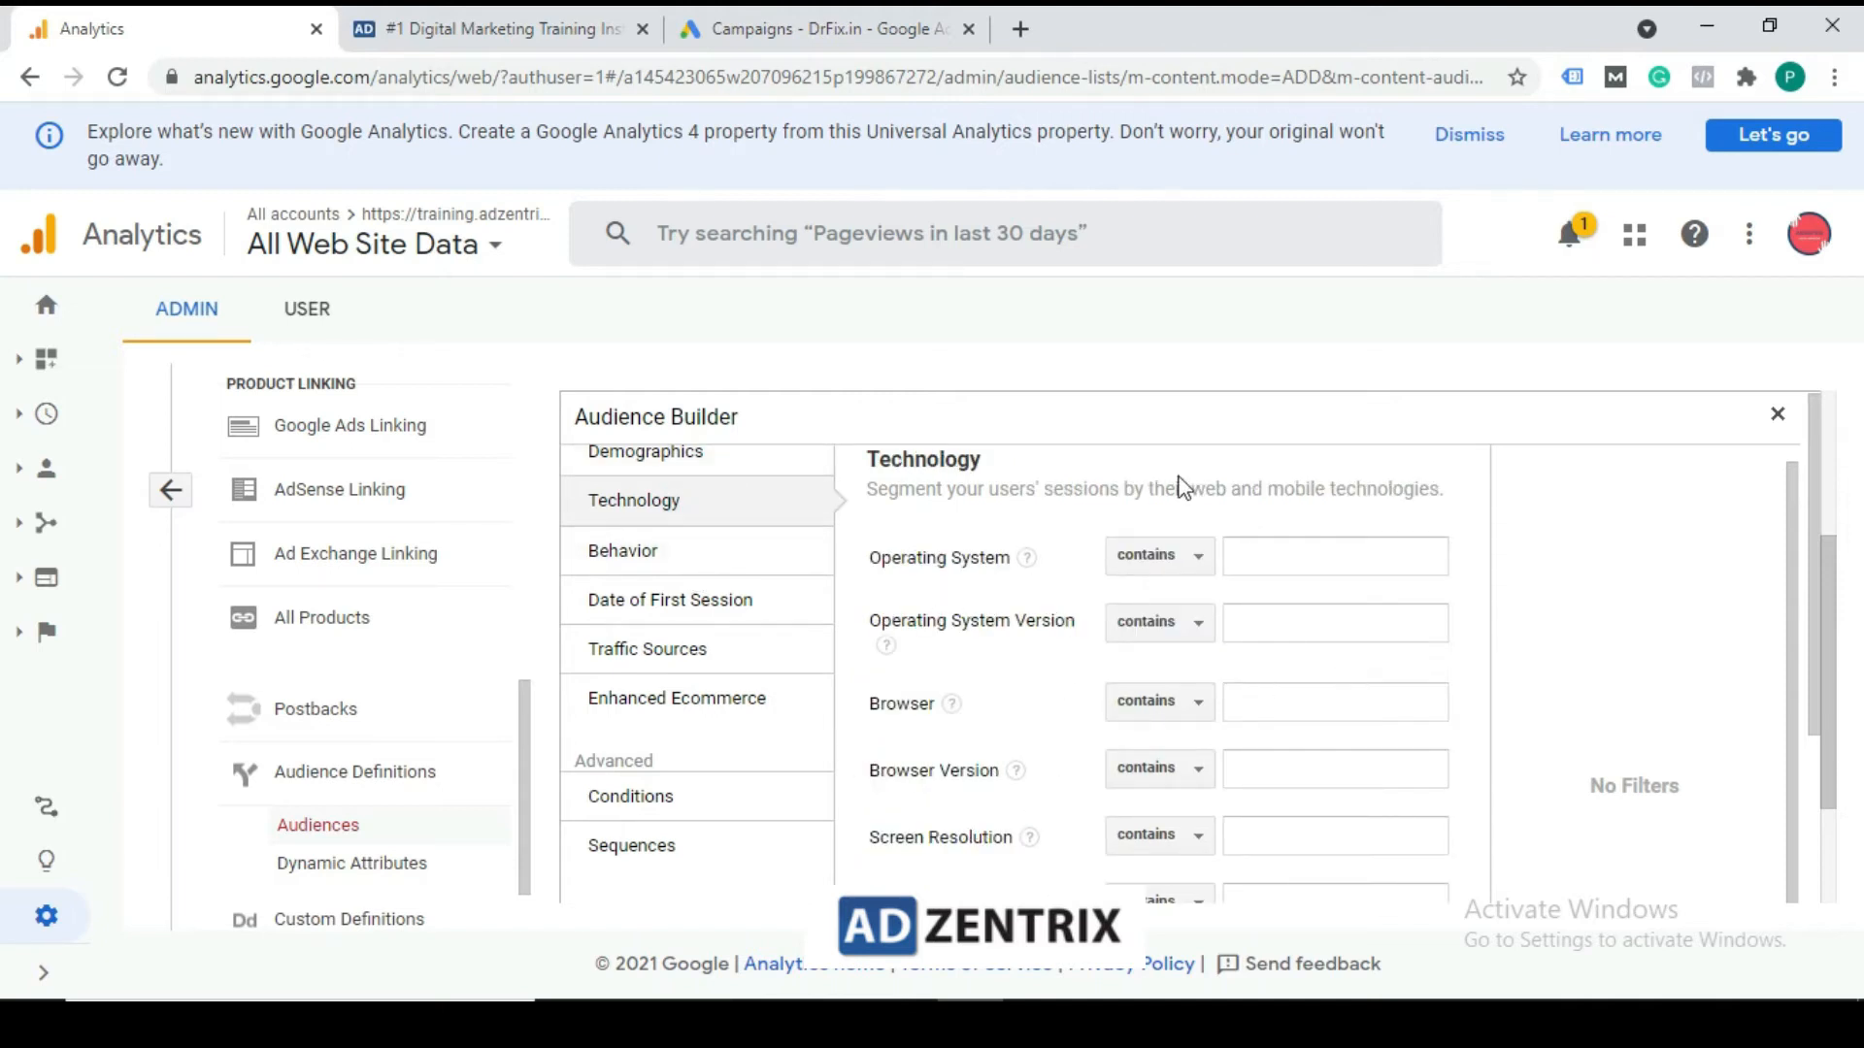
{"action": "left_click", "coordinate": [654, 546]}
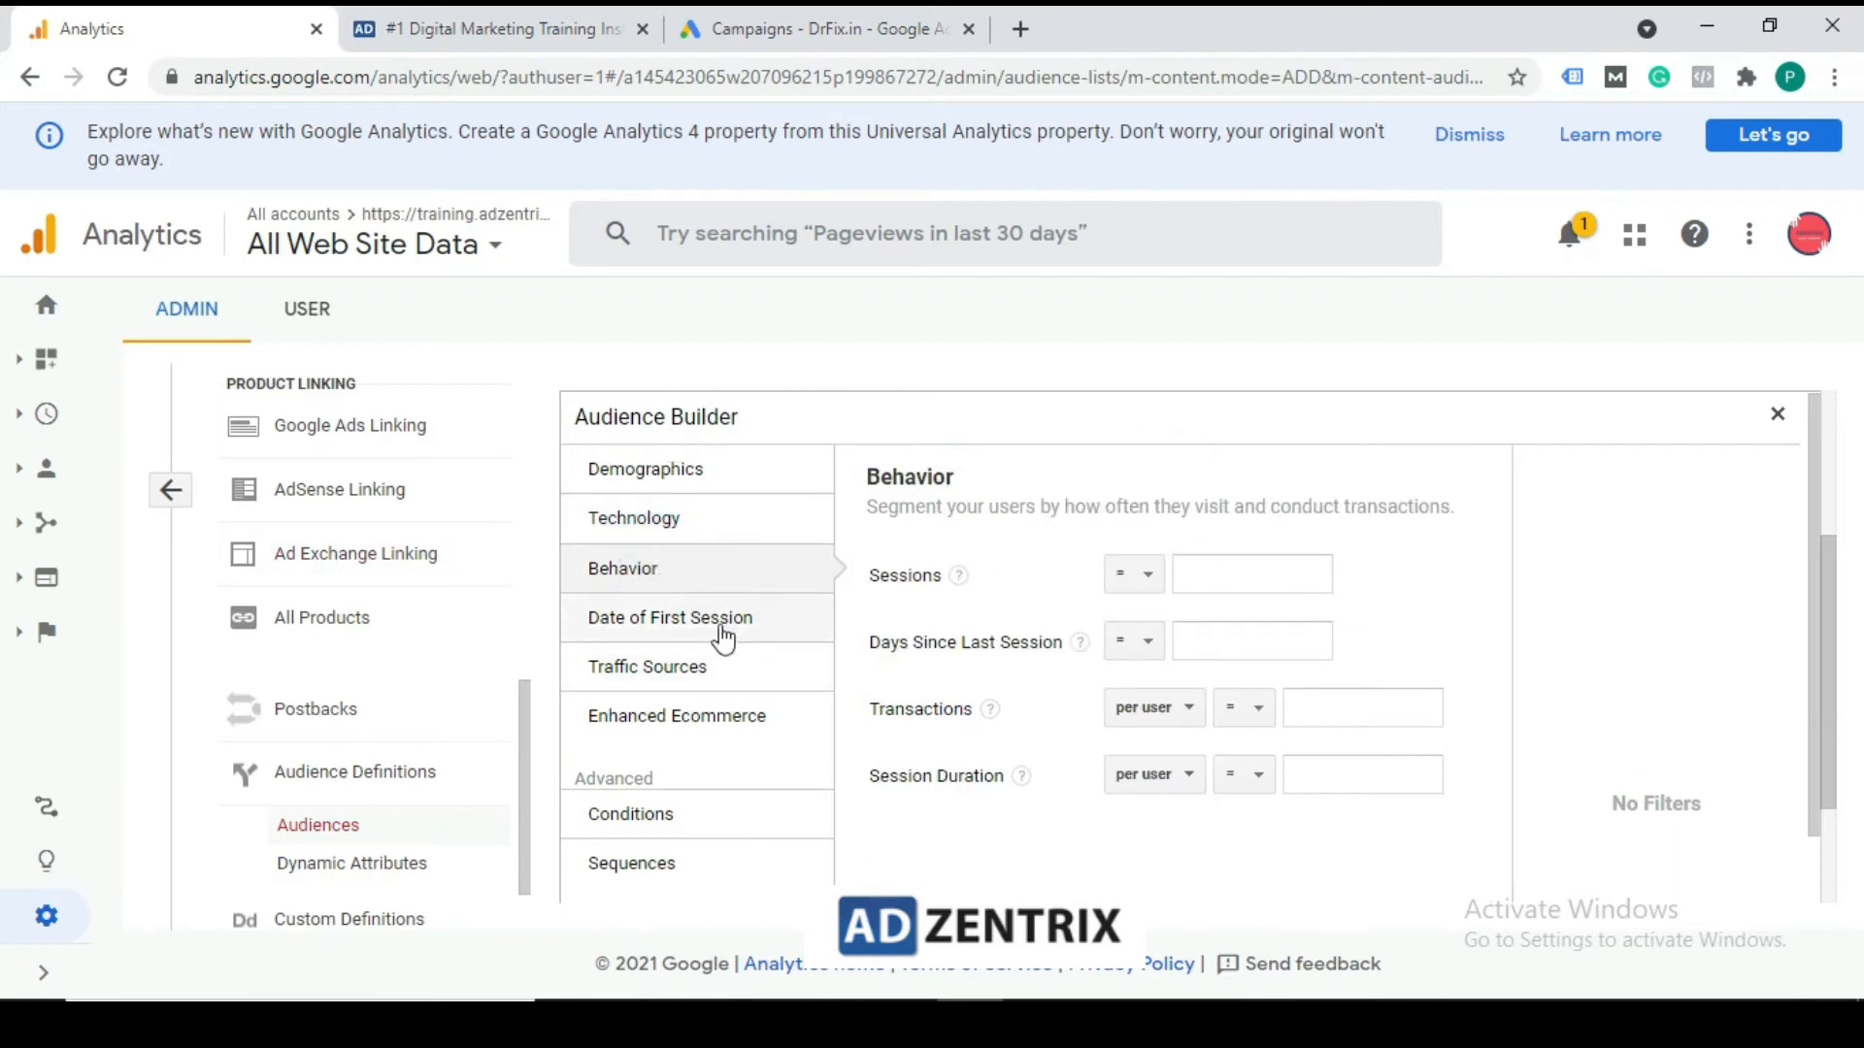
Add a Traffic Sources criterion for users whose campaign contains Sep2021
{"action": "left_click", "coordinate": [711, 667]}
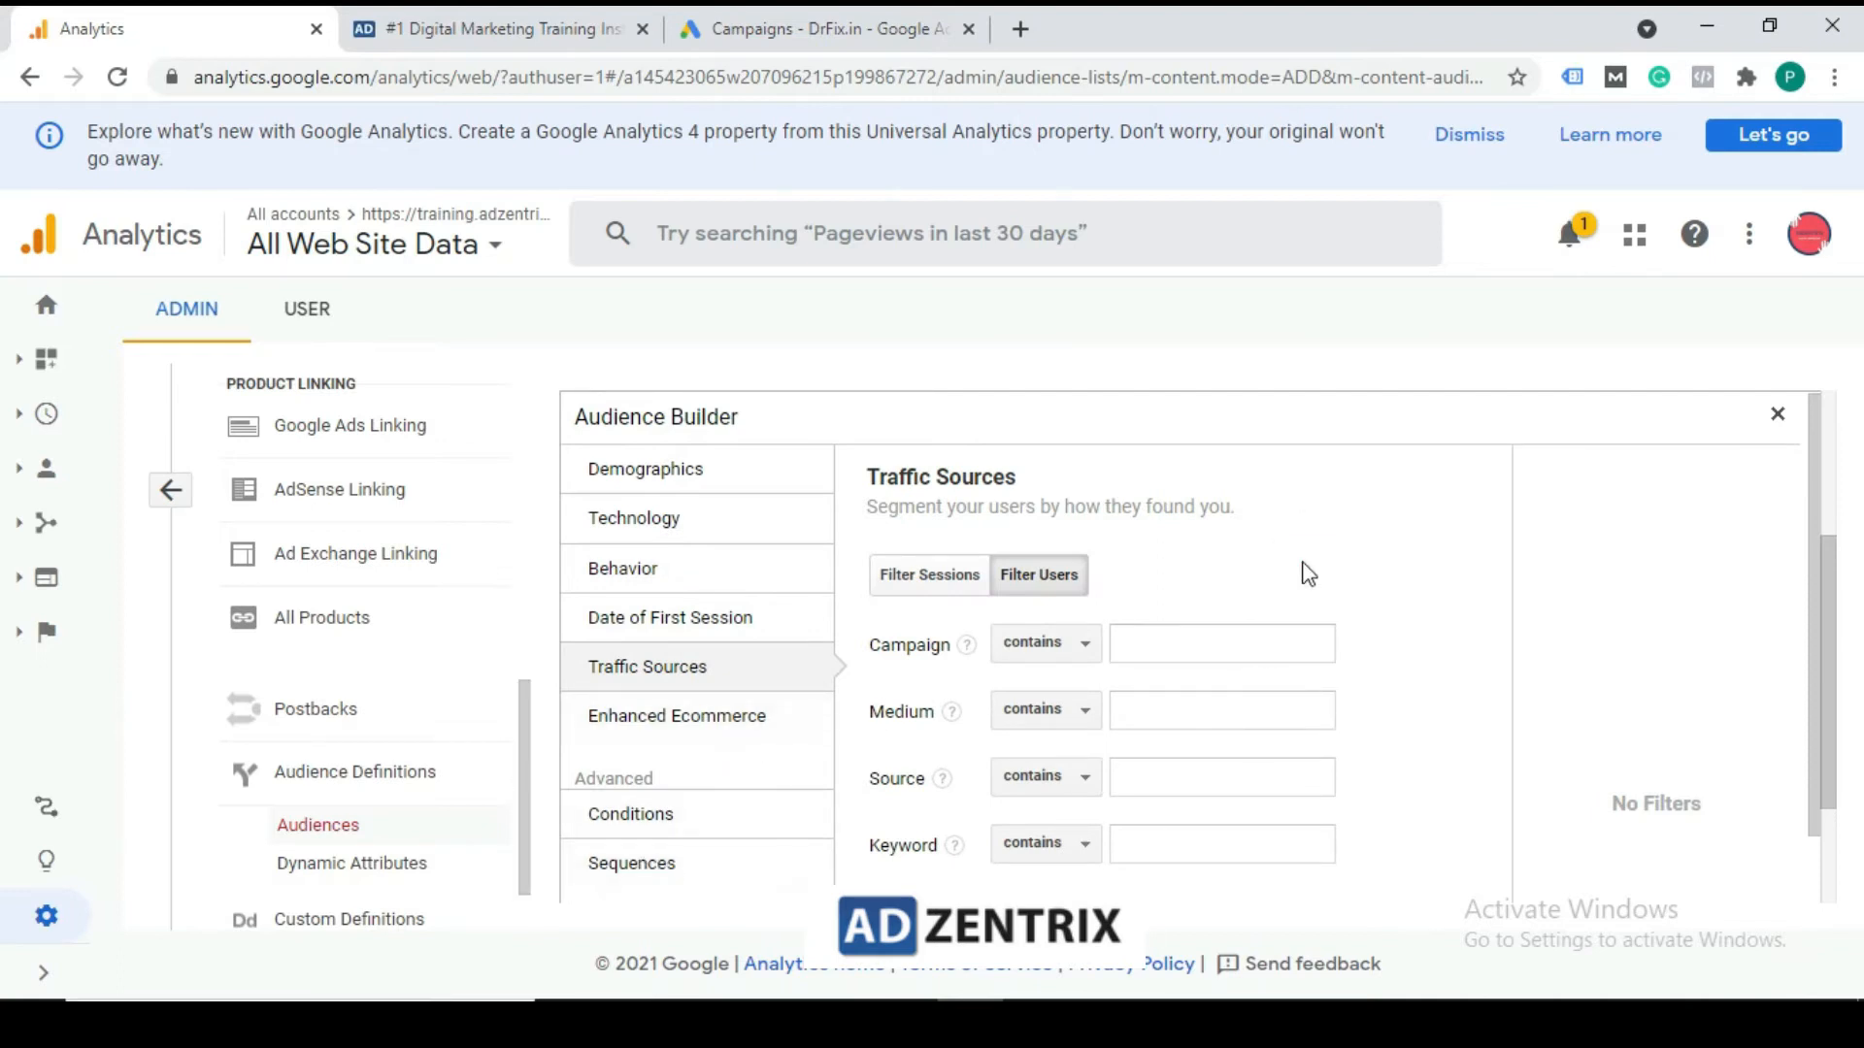
{"action": "left_click", "coordinate": [1219, 648]}
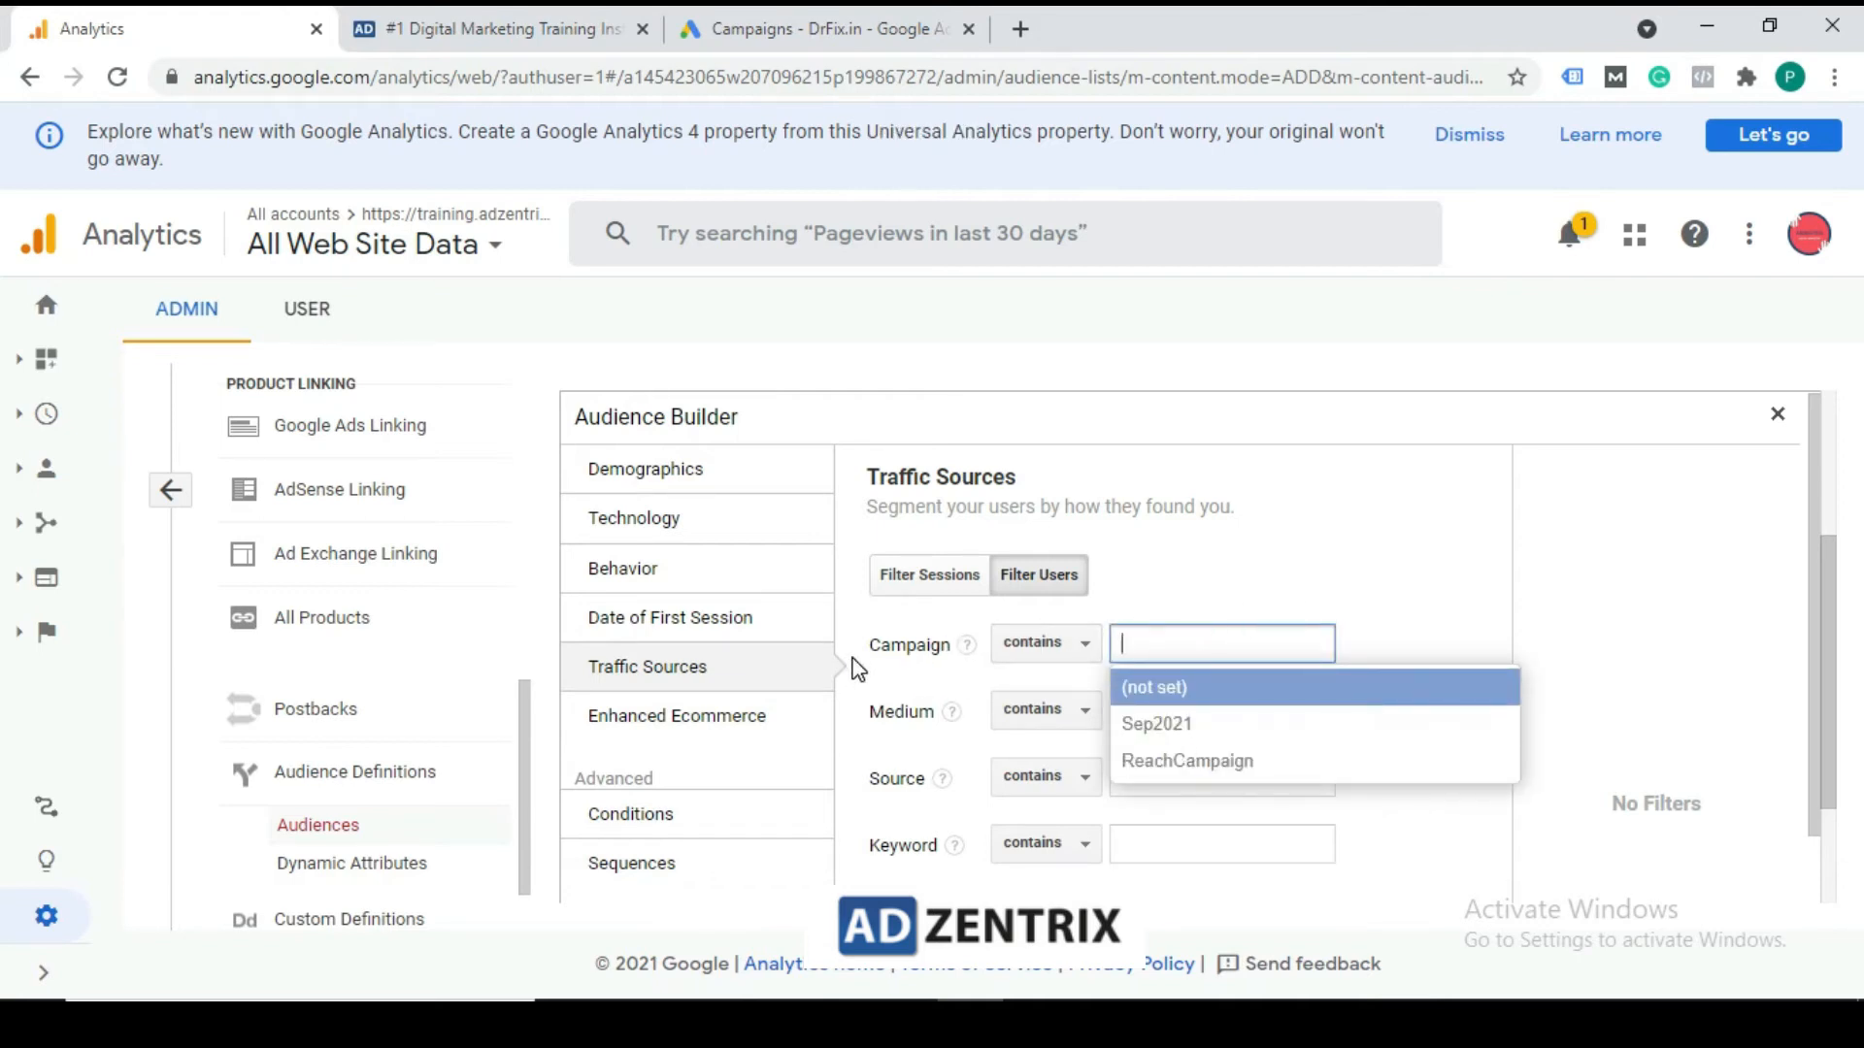
{"action": "left_click", "coordinate": [1192, 744]}
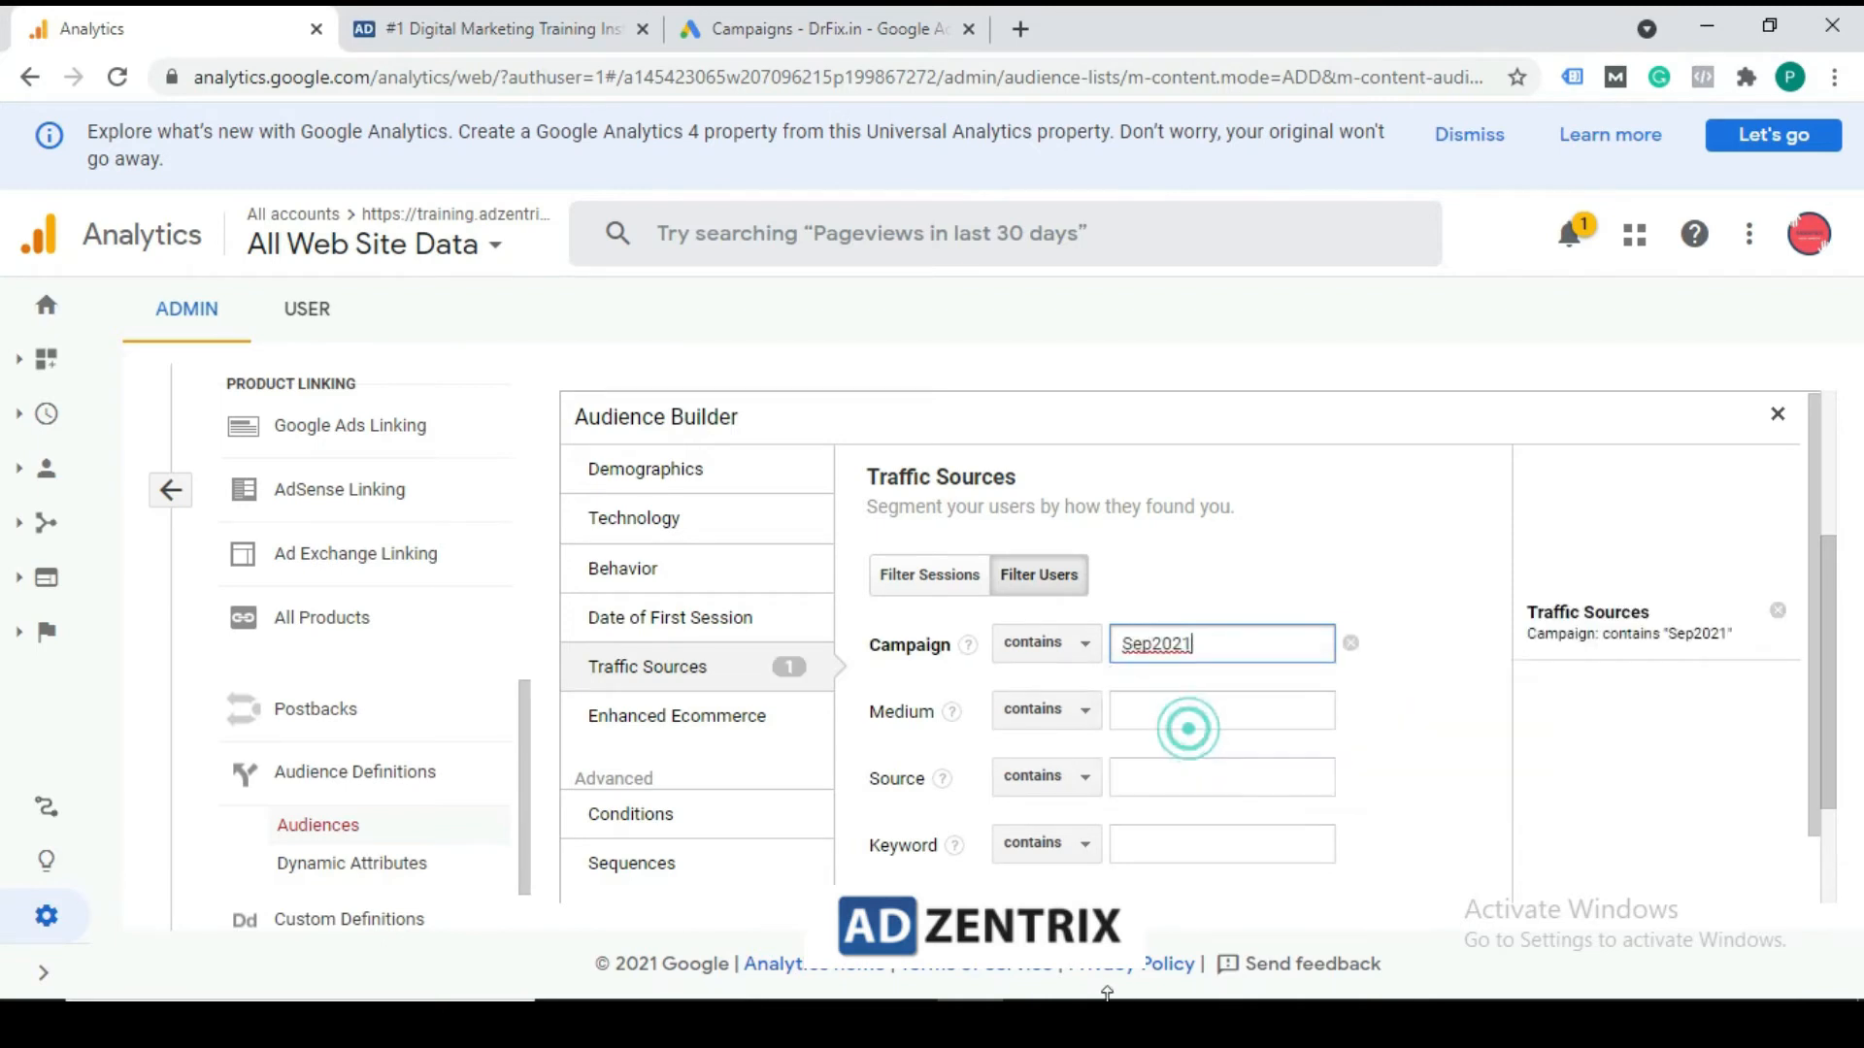
{"action": "left_click_drag", "start_coordinate": [1219, 649], "coordinate": [1113, 648]}
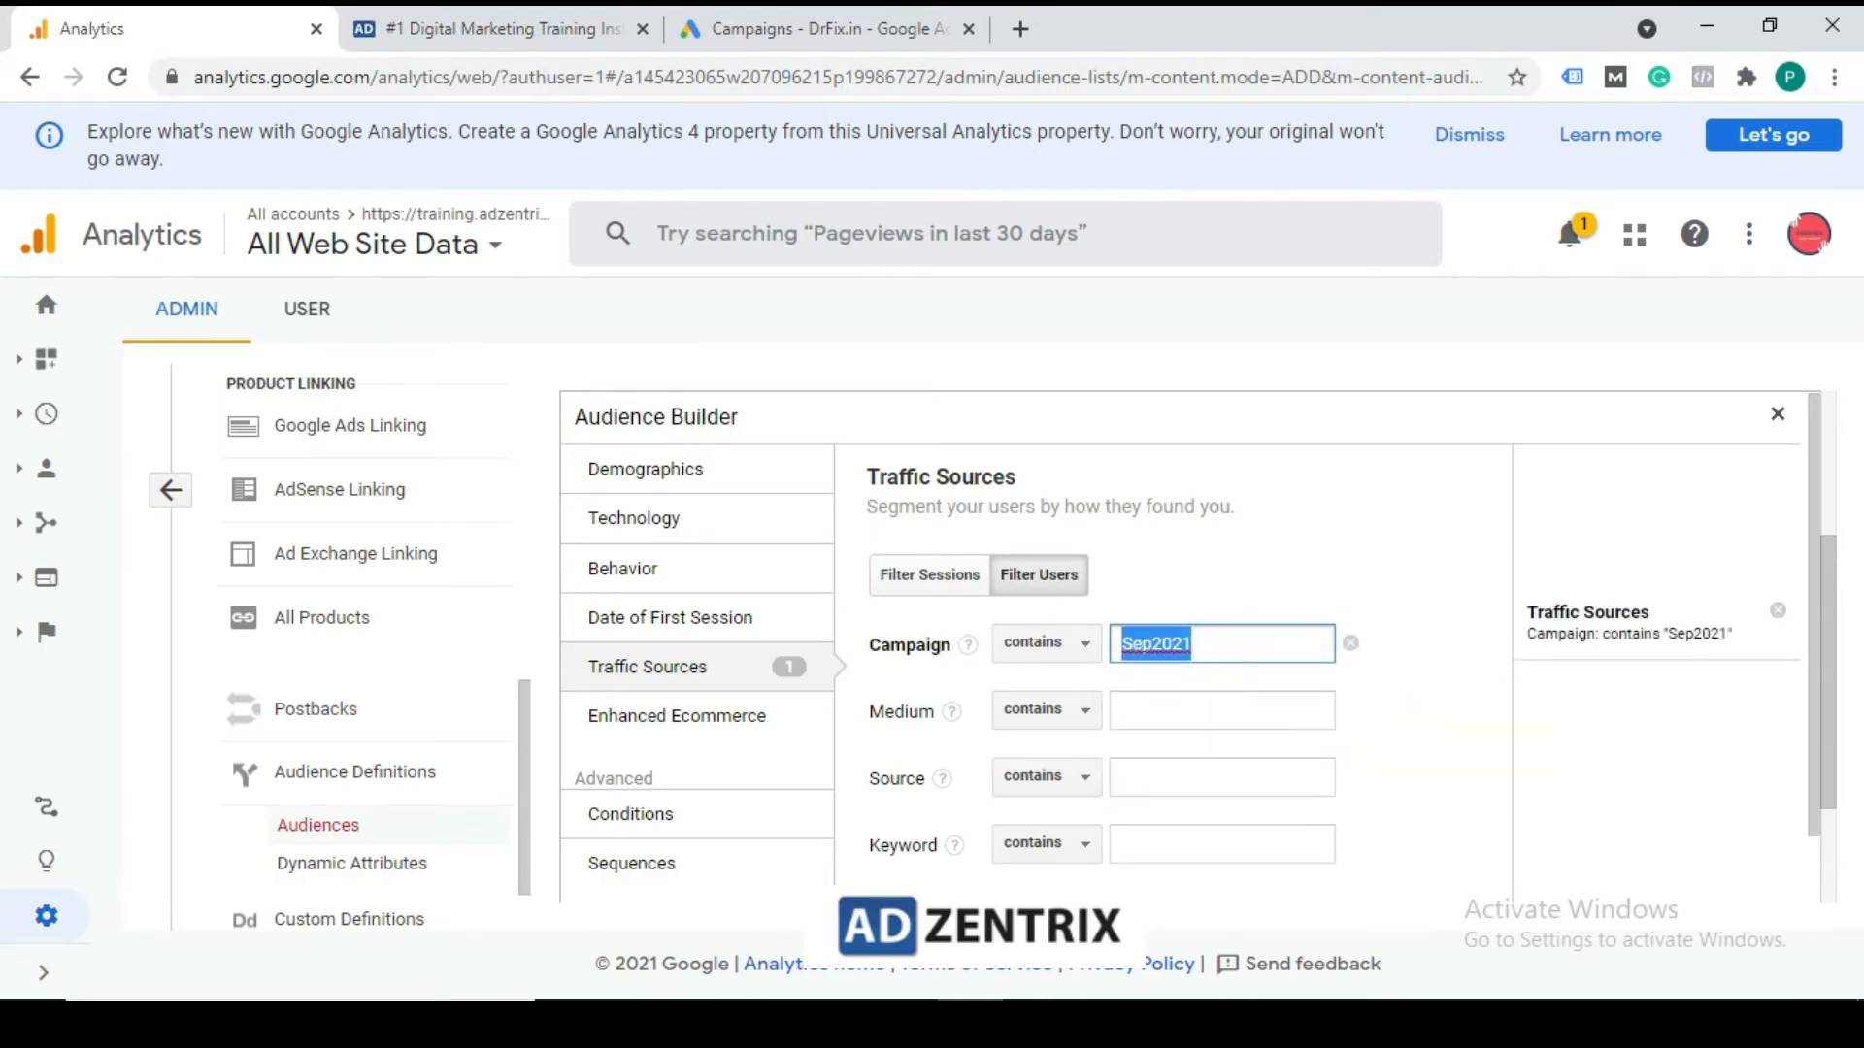
{"action": "left_click", "coordinate": [1417, 649]}
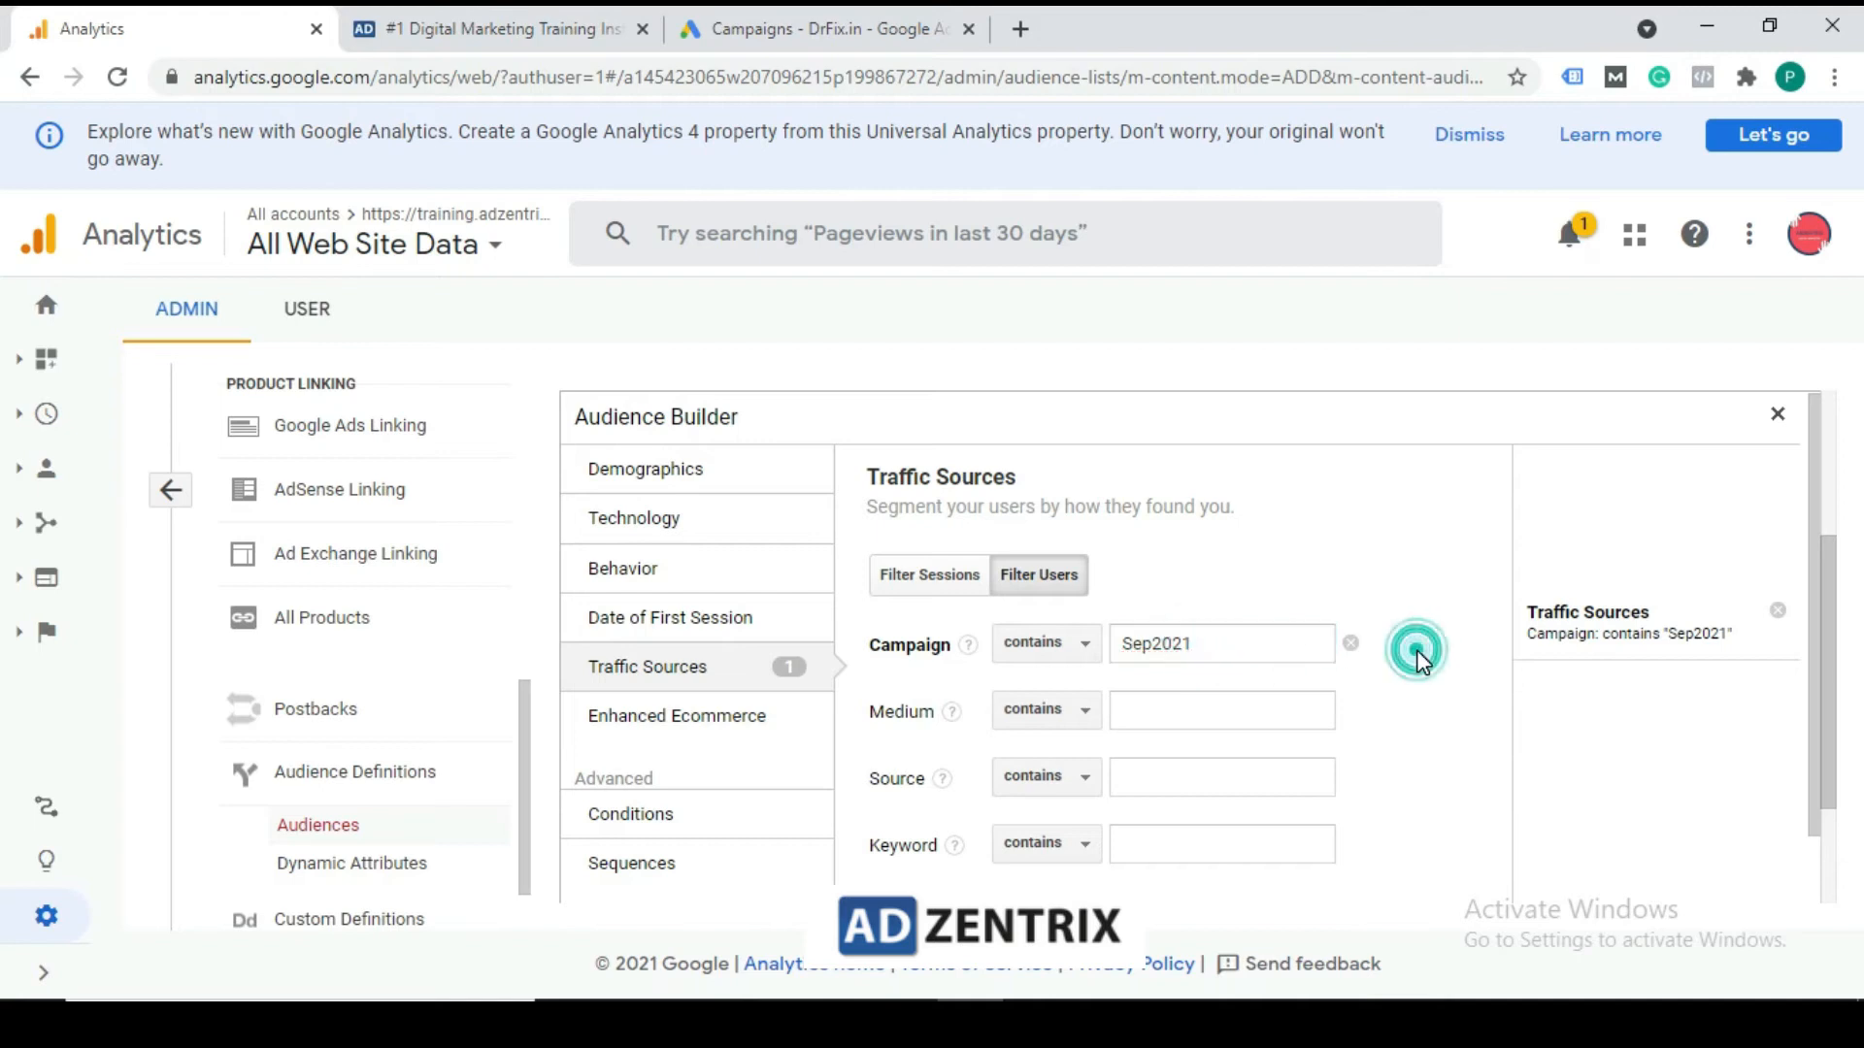
Set the traffic source medium to contain cpc
{"action": "left_click", "coordinate": [1166, 717]}
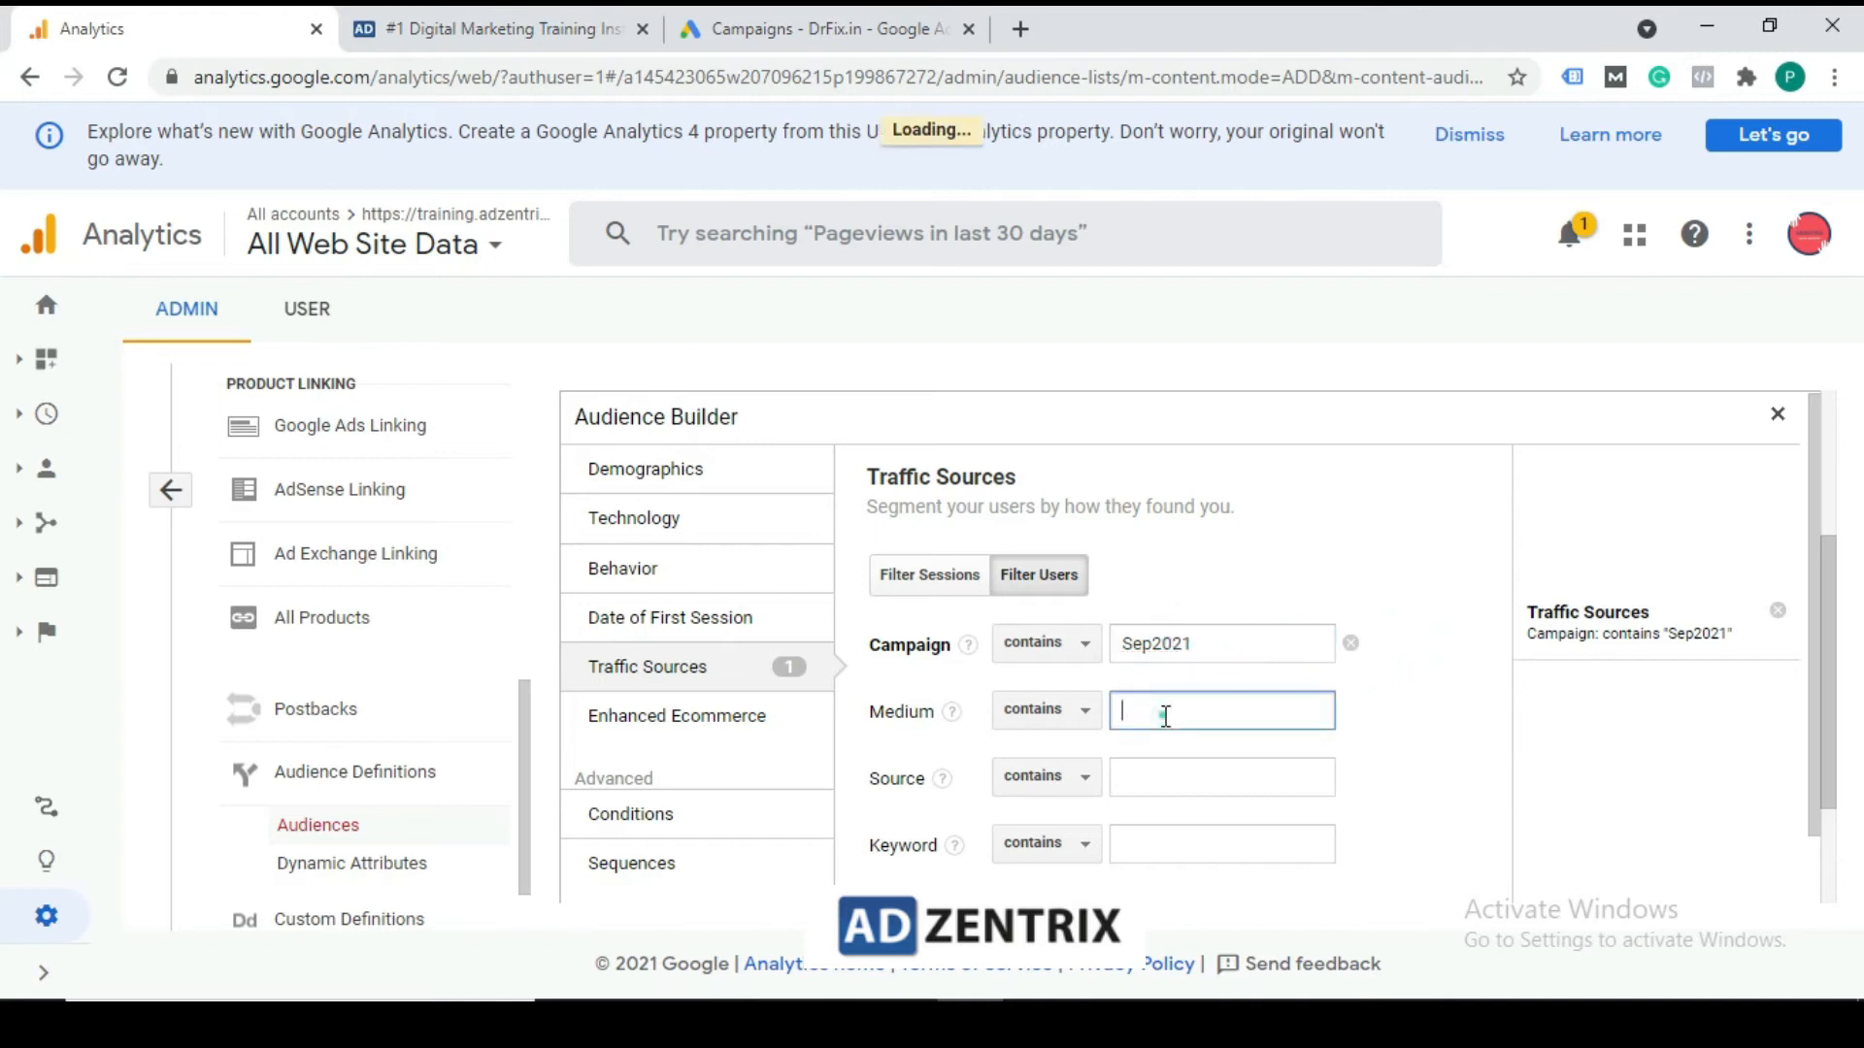
{"action": "left_click", "coordinate": [1166, 716]}
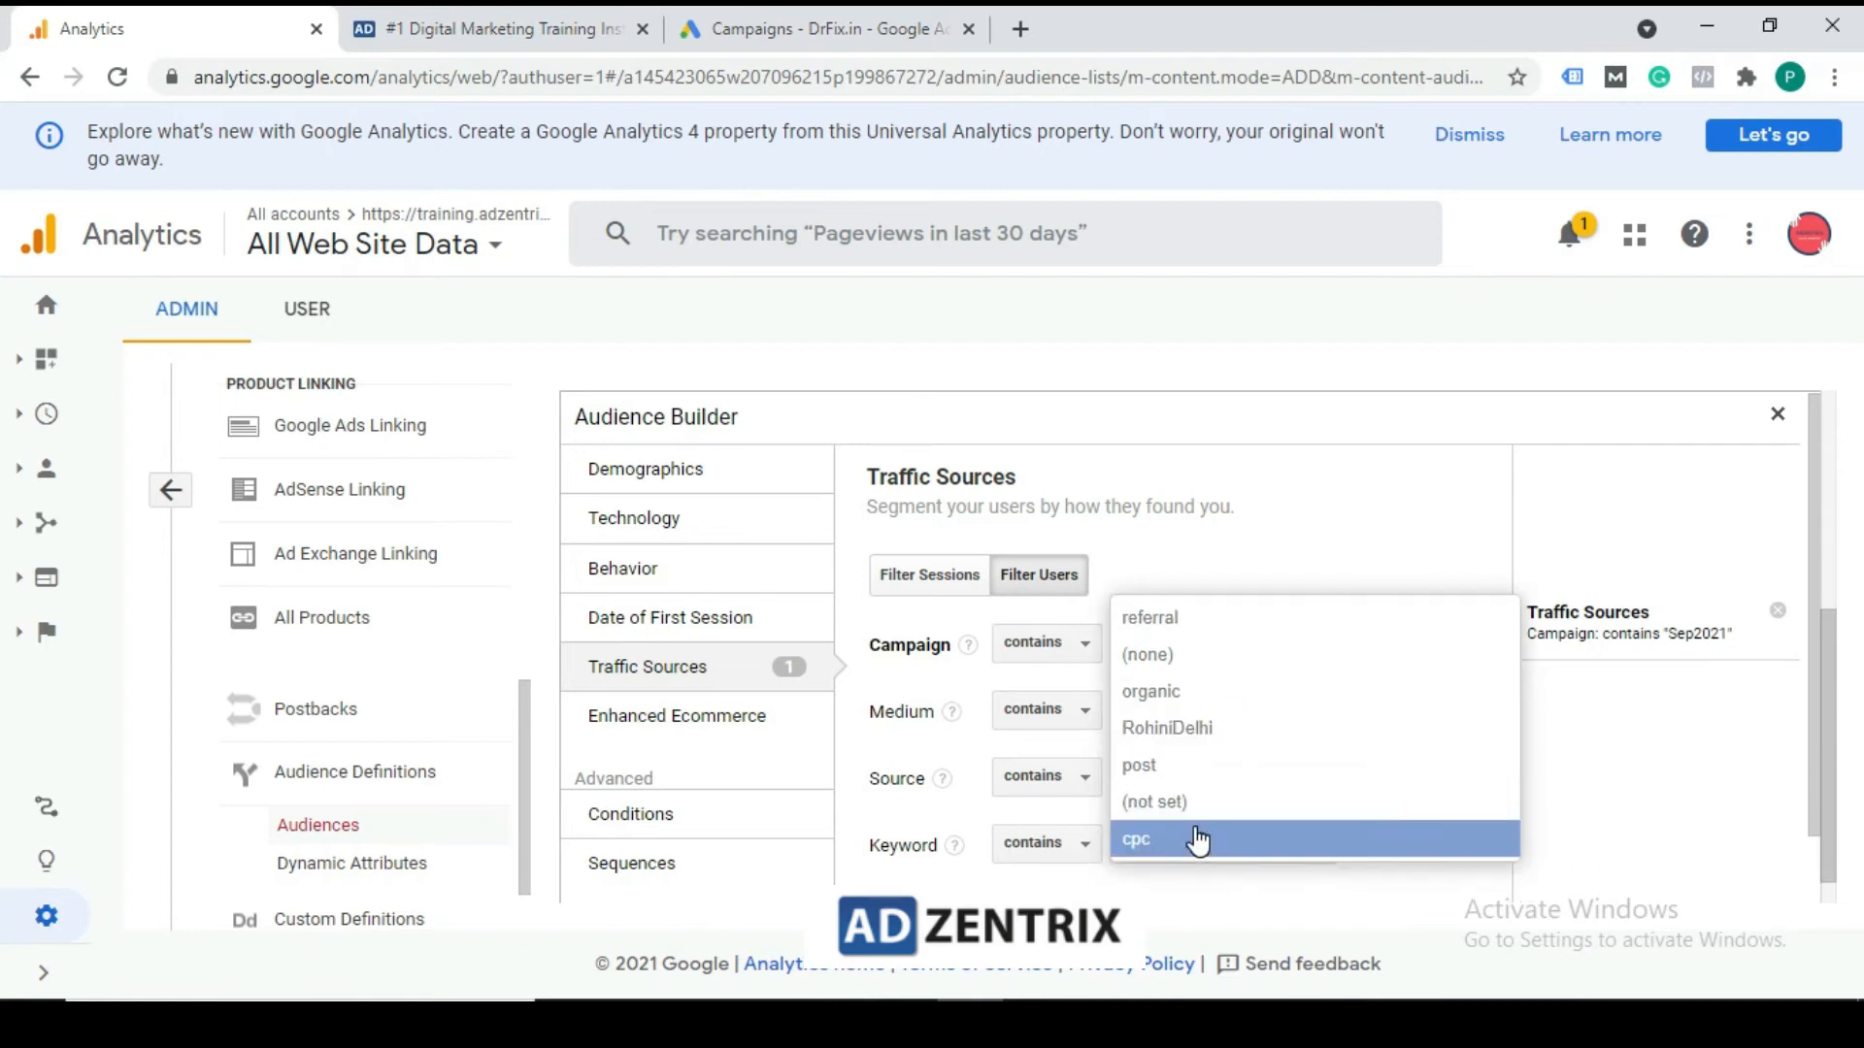
{"action": "left_click", "coordinate": [1196, 839]}
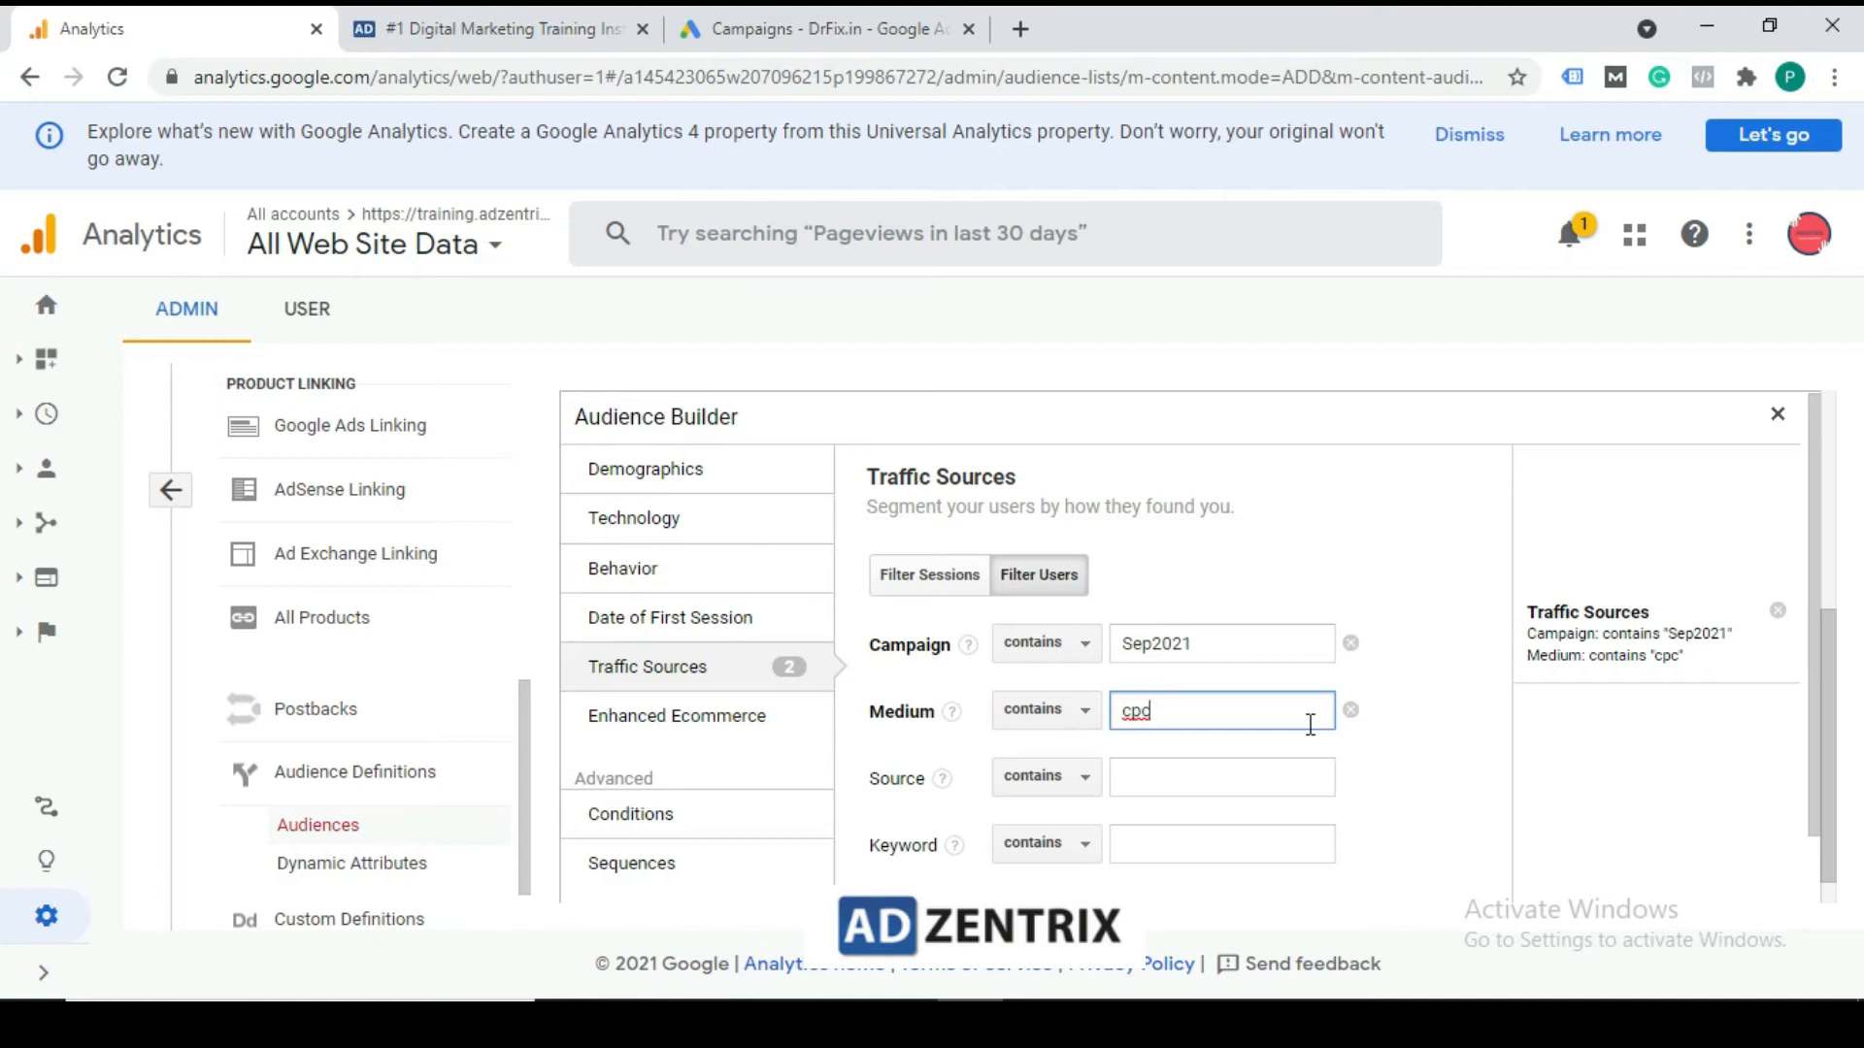
Change the traffic source medium to organic
{"action": "left_click", "coordinate": [1238, 648]}
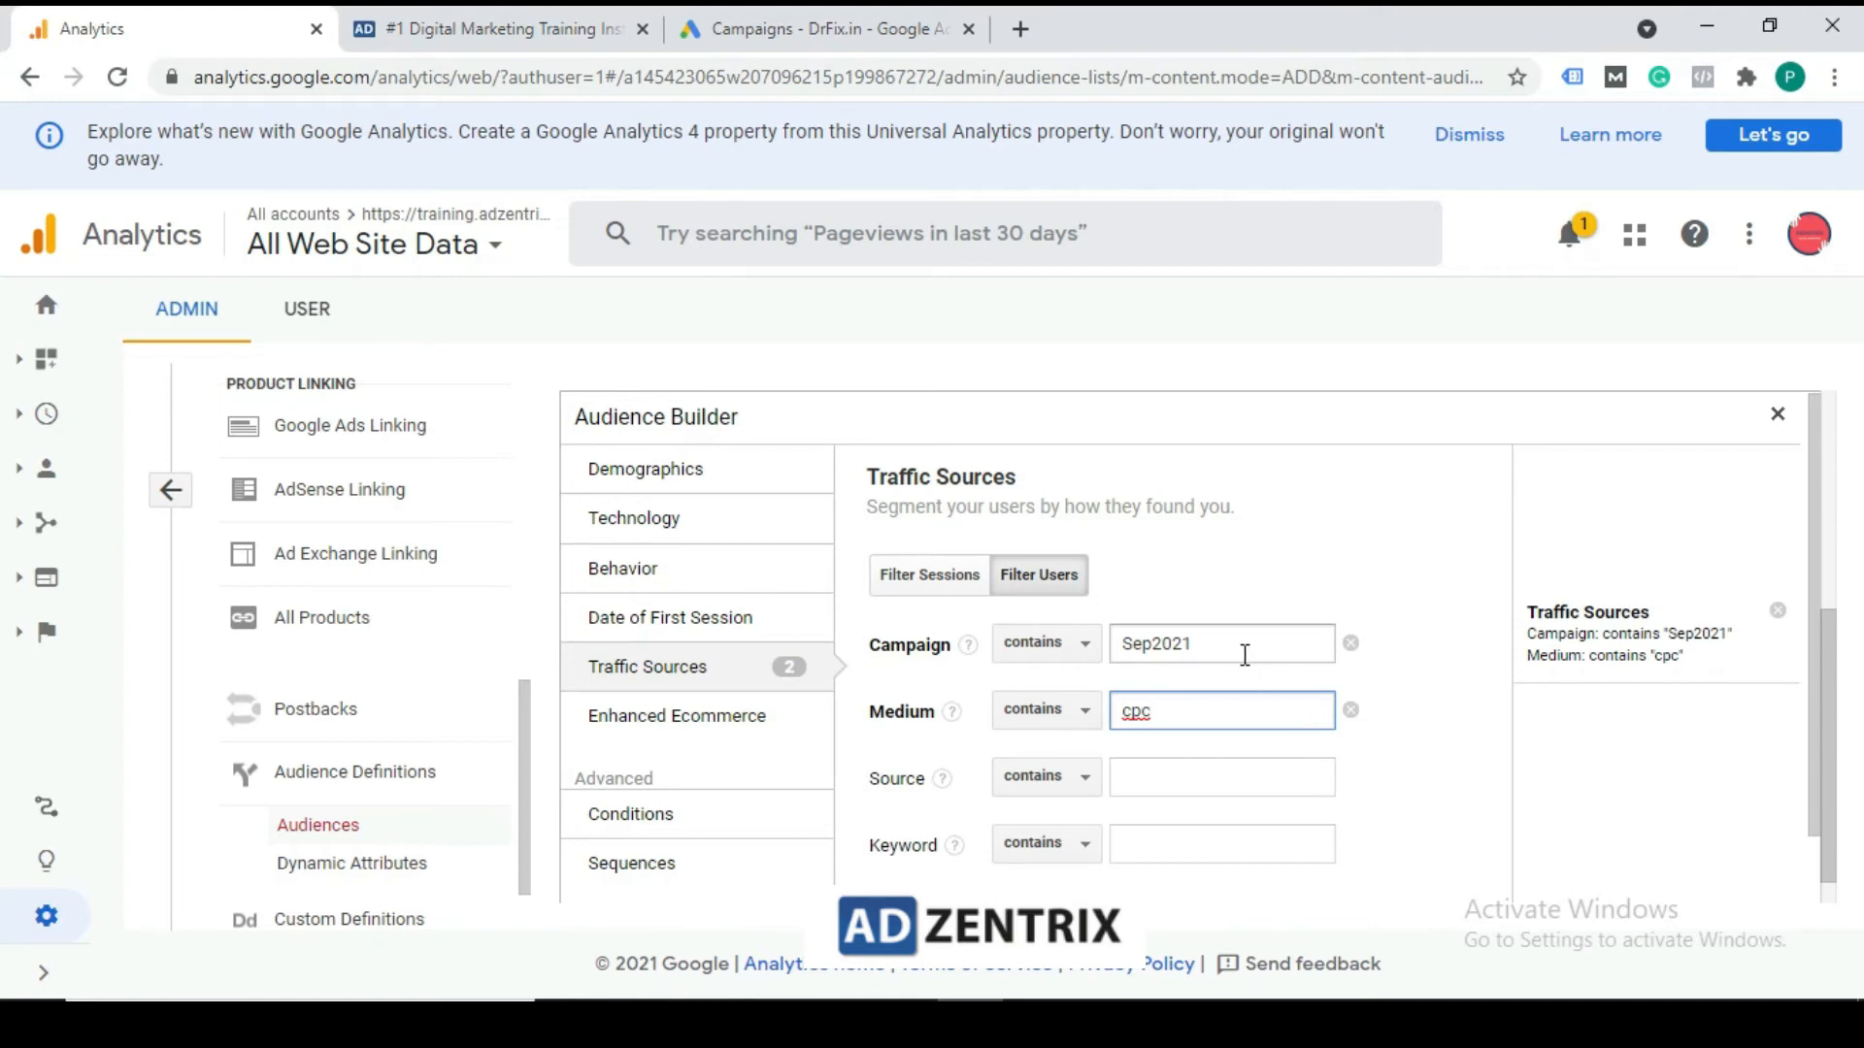
{"action": "left_click", "coordinate": [1218, 713]}
{"action": "double_click", "coordinate": [1218, 714]}
{"action": "key", "text": "BackSpace"}
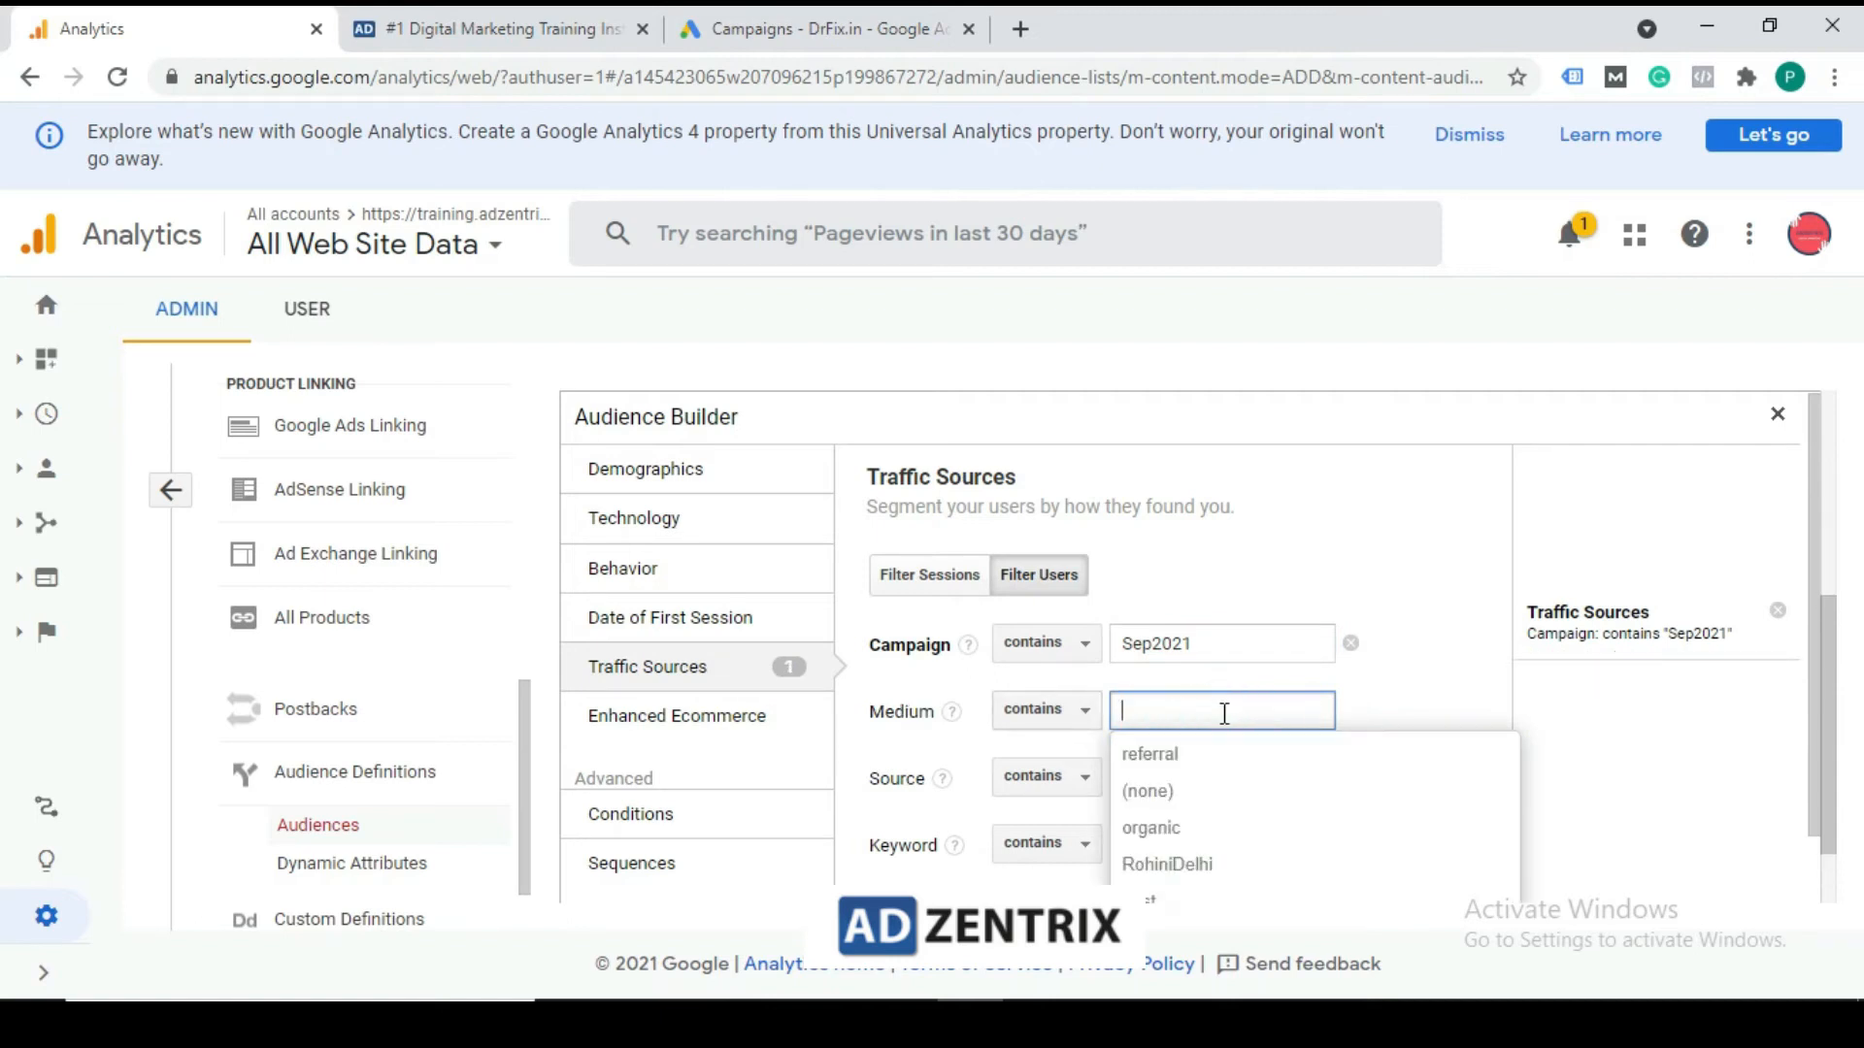
{"action": "left_click", "coordinate": [1184, 830]}
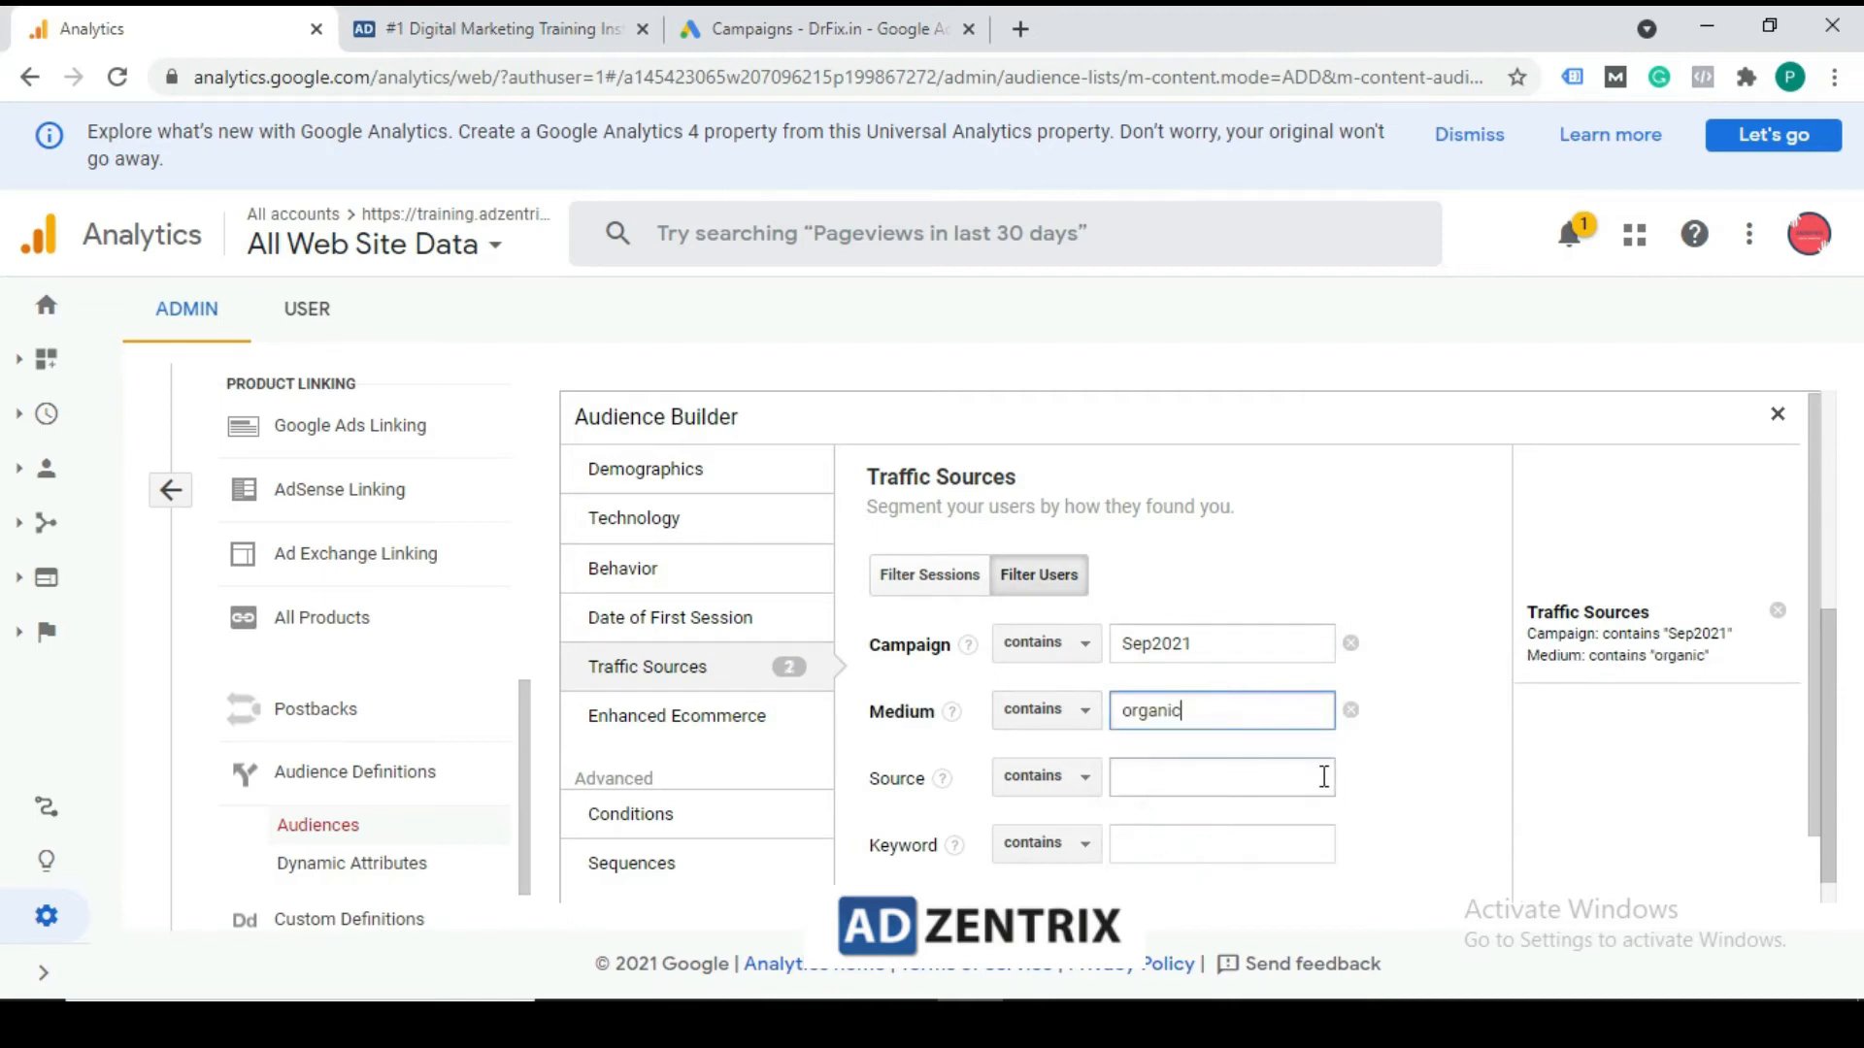
{"action": "left_click", "coordinate": [1390, 749]}
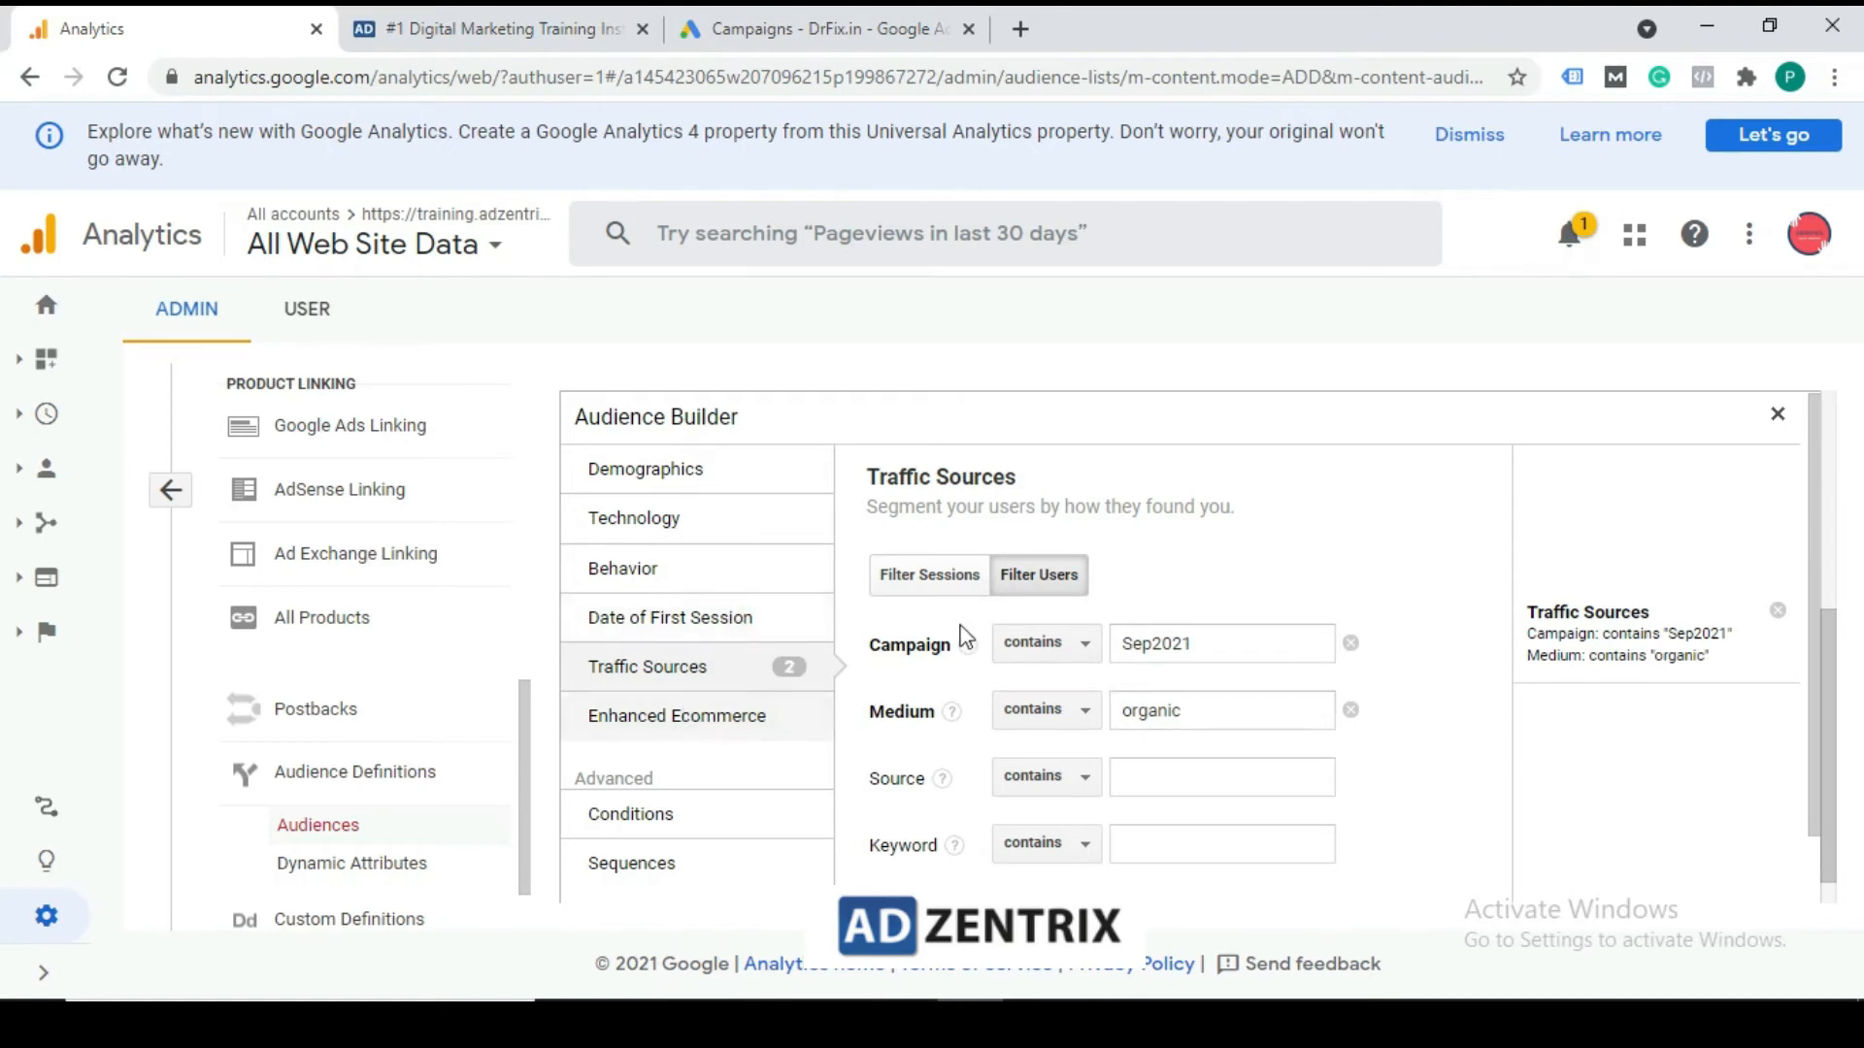
Open the advanced Conditions and set the filter's scope to Users
{"action": "left_click", "coordinate": [664, 728]}
{"action": "left_click", "coordinate": [686, 827]}
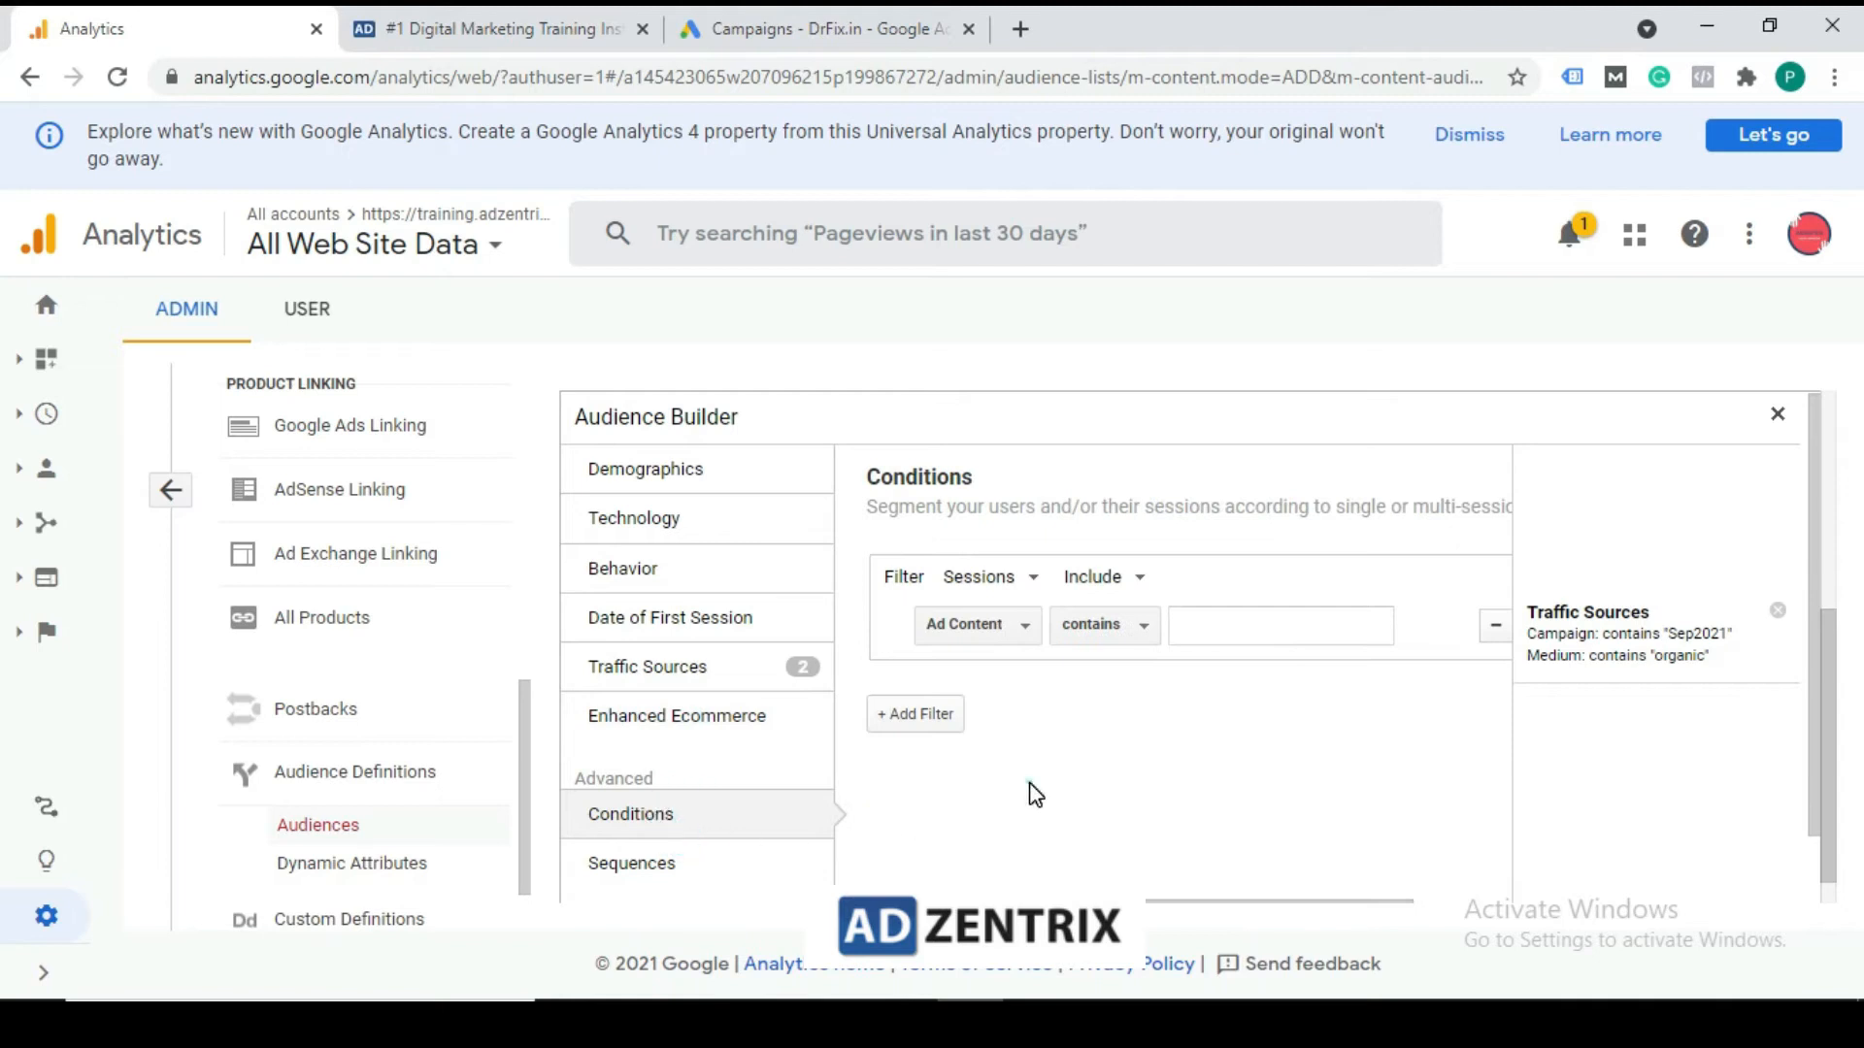
{"action": "left_click", "coordinate": [988, 577]}
{"action": "left_click", "coordinate": [1009, 656]}
Search the condition's dimensions for source and choose Source / Medium
{"action": "left_click", "coordinate": [1019, 626]}
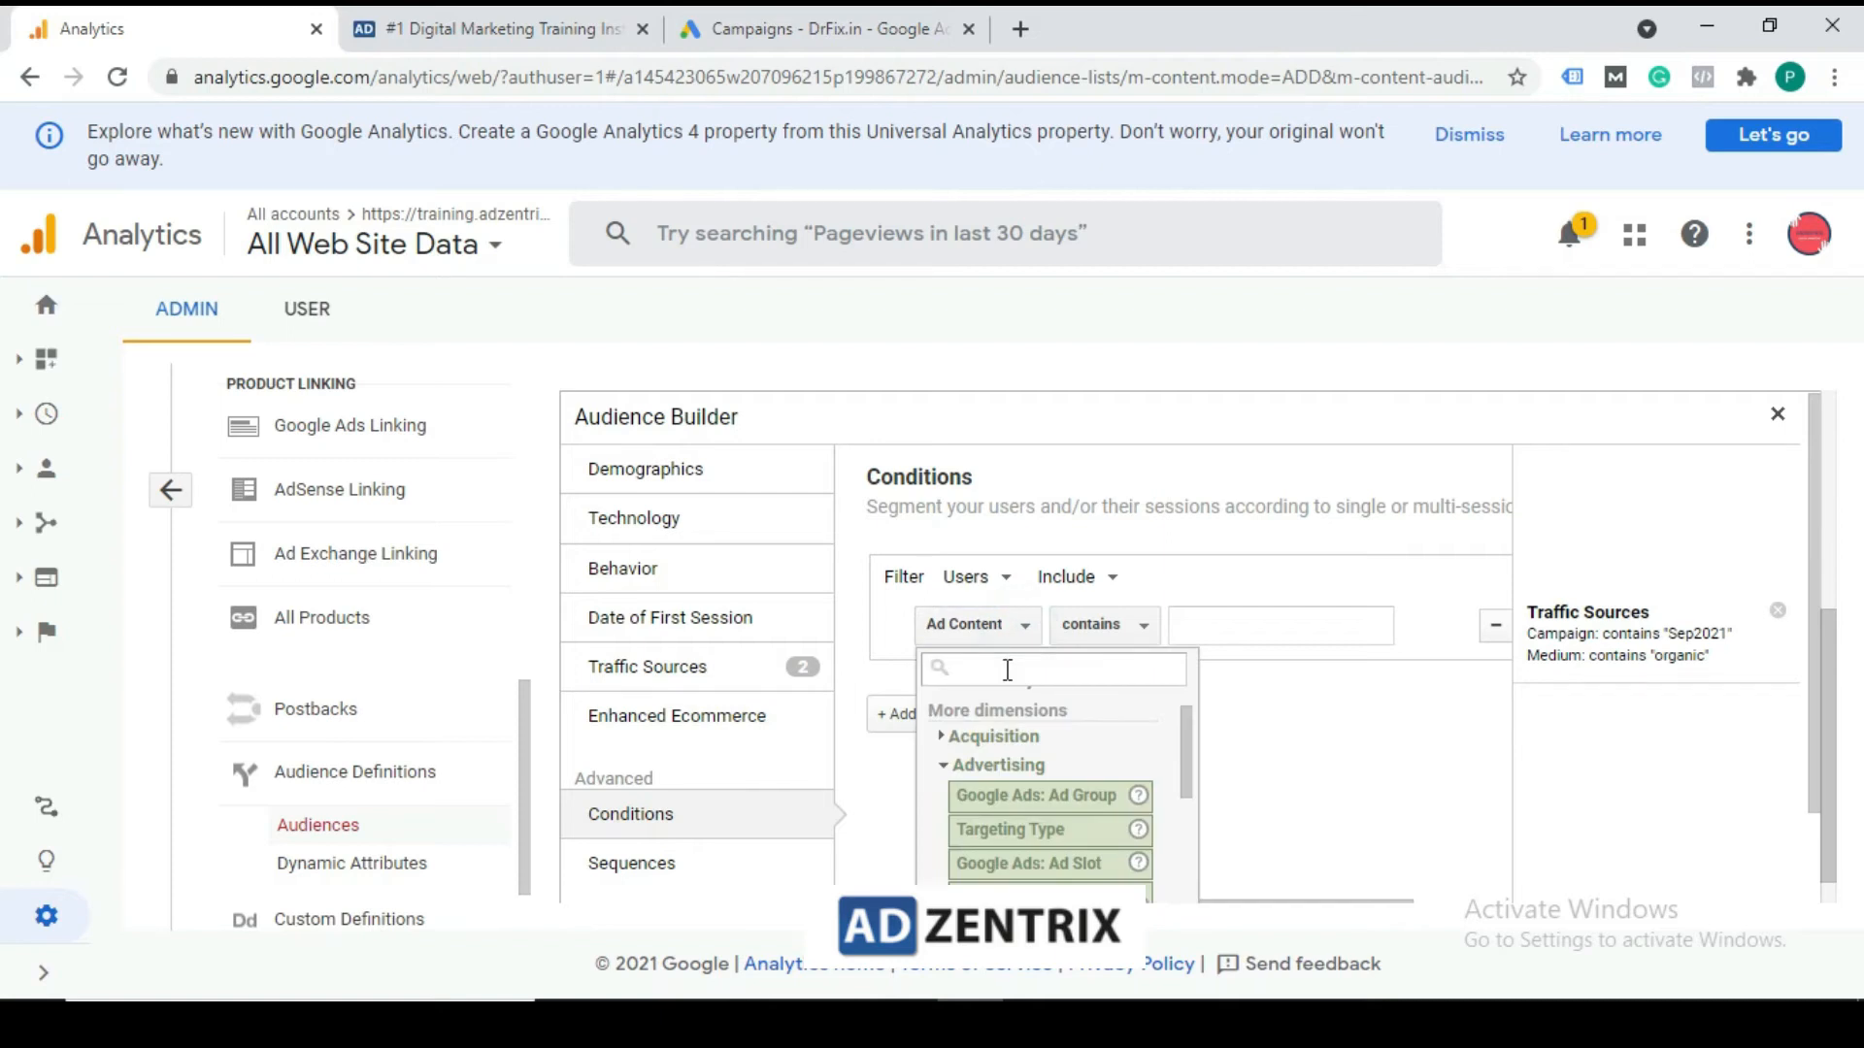
{"action": "type", "text": "source"}
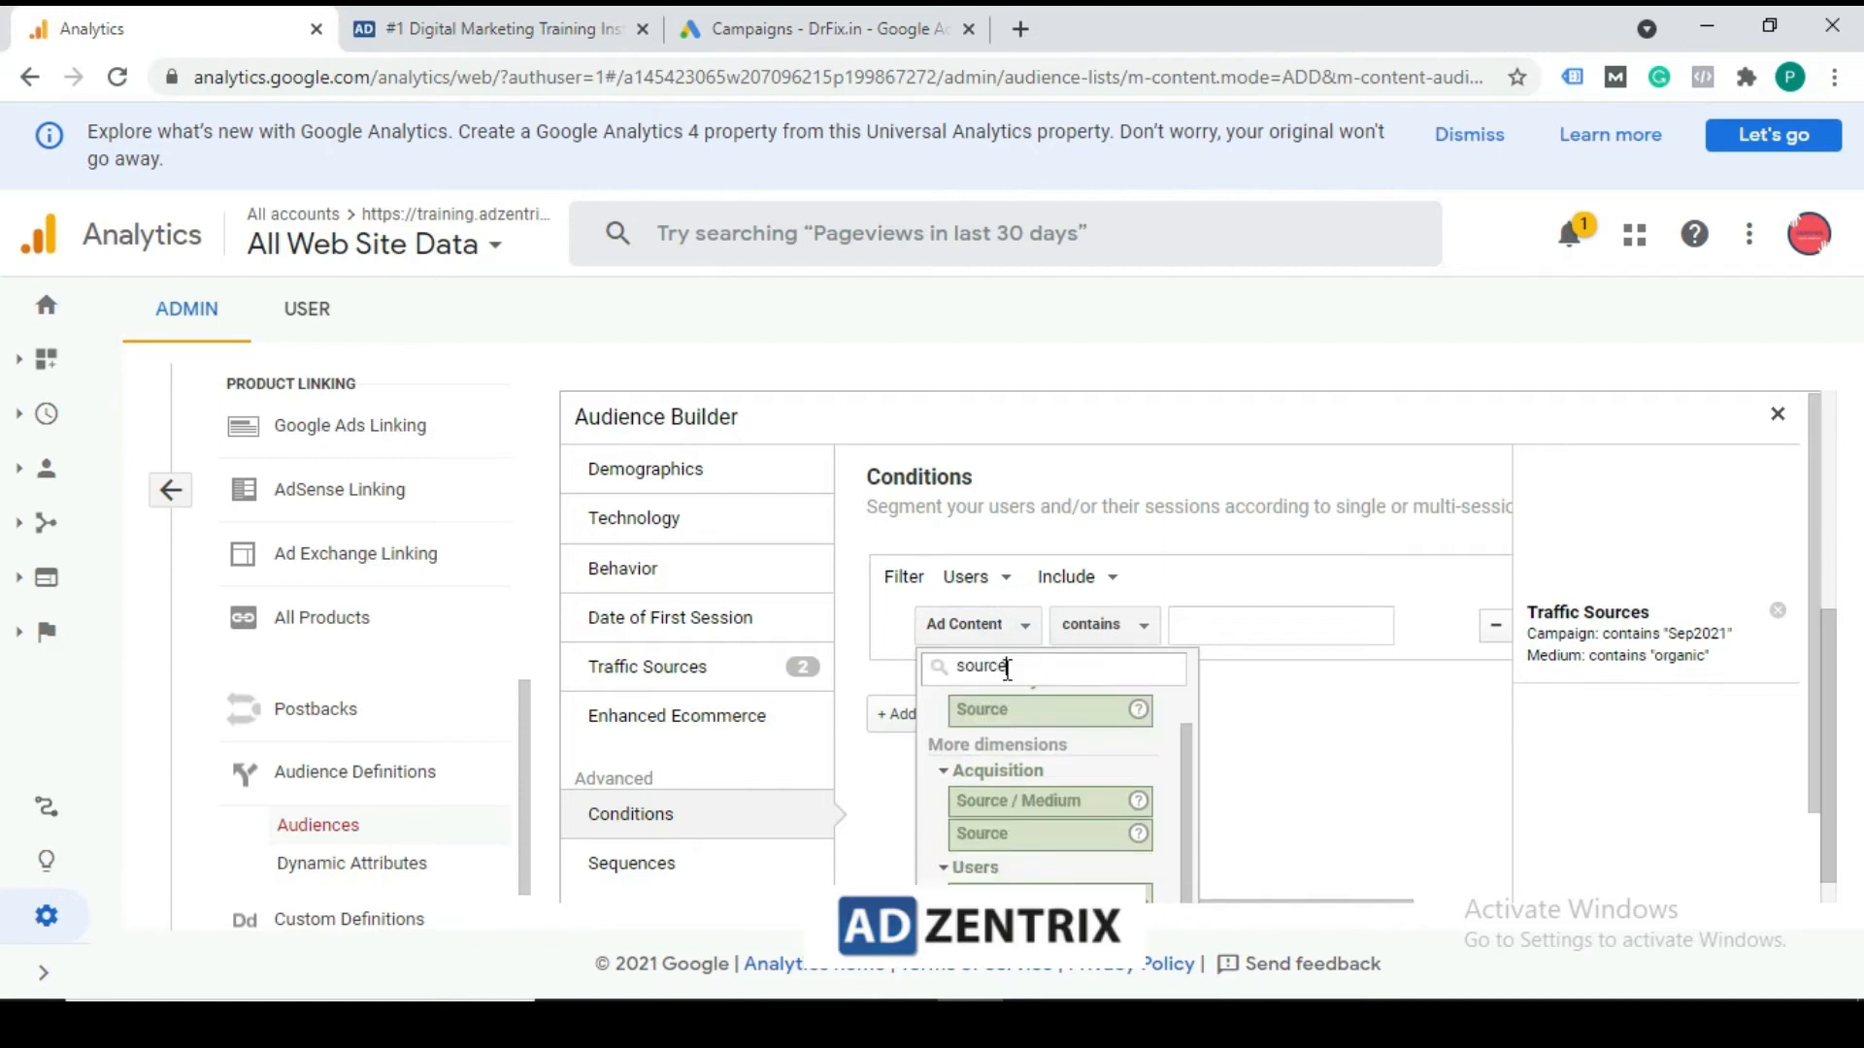
{"action": "left_click", "coordinate": [1034, 806]}
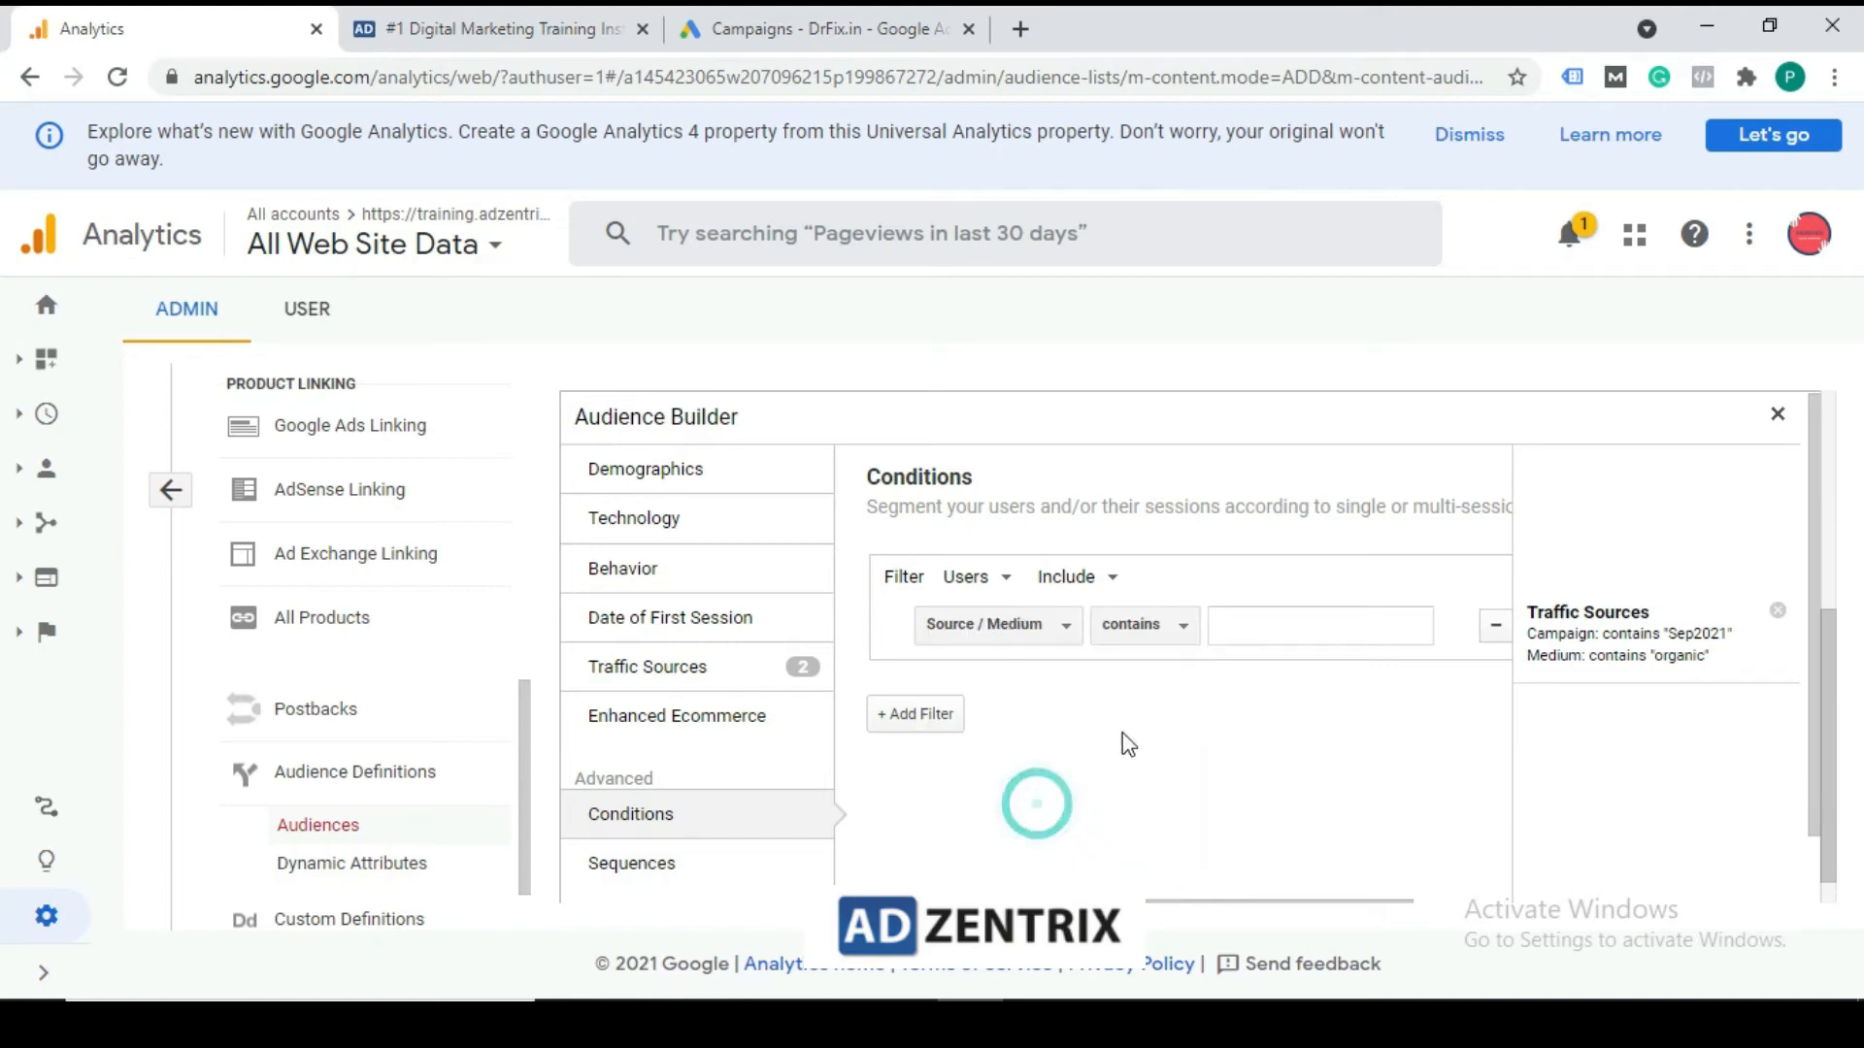
Switch the condition's dimension to Source
{"action": "left_click", "coordinate": [1063, 626]}
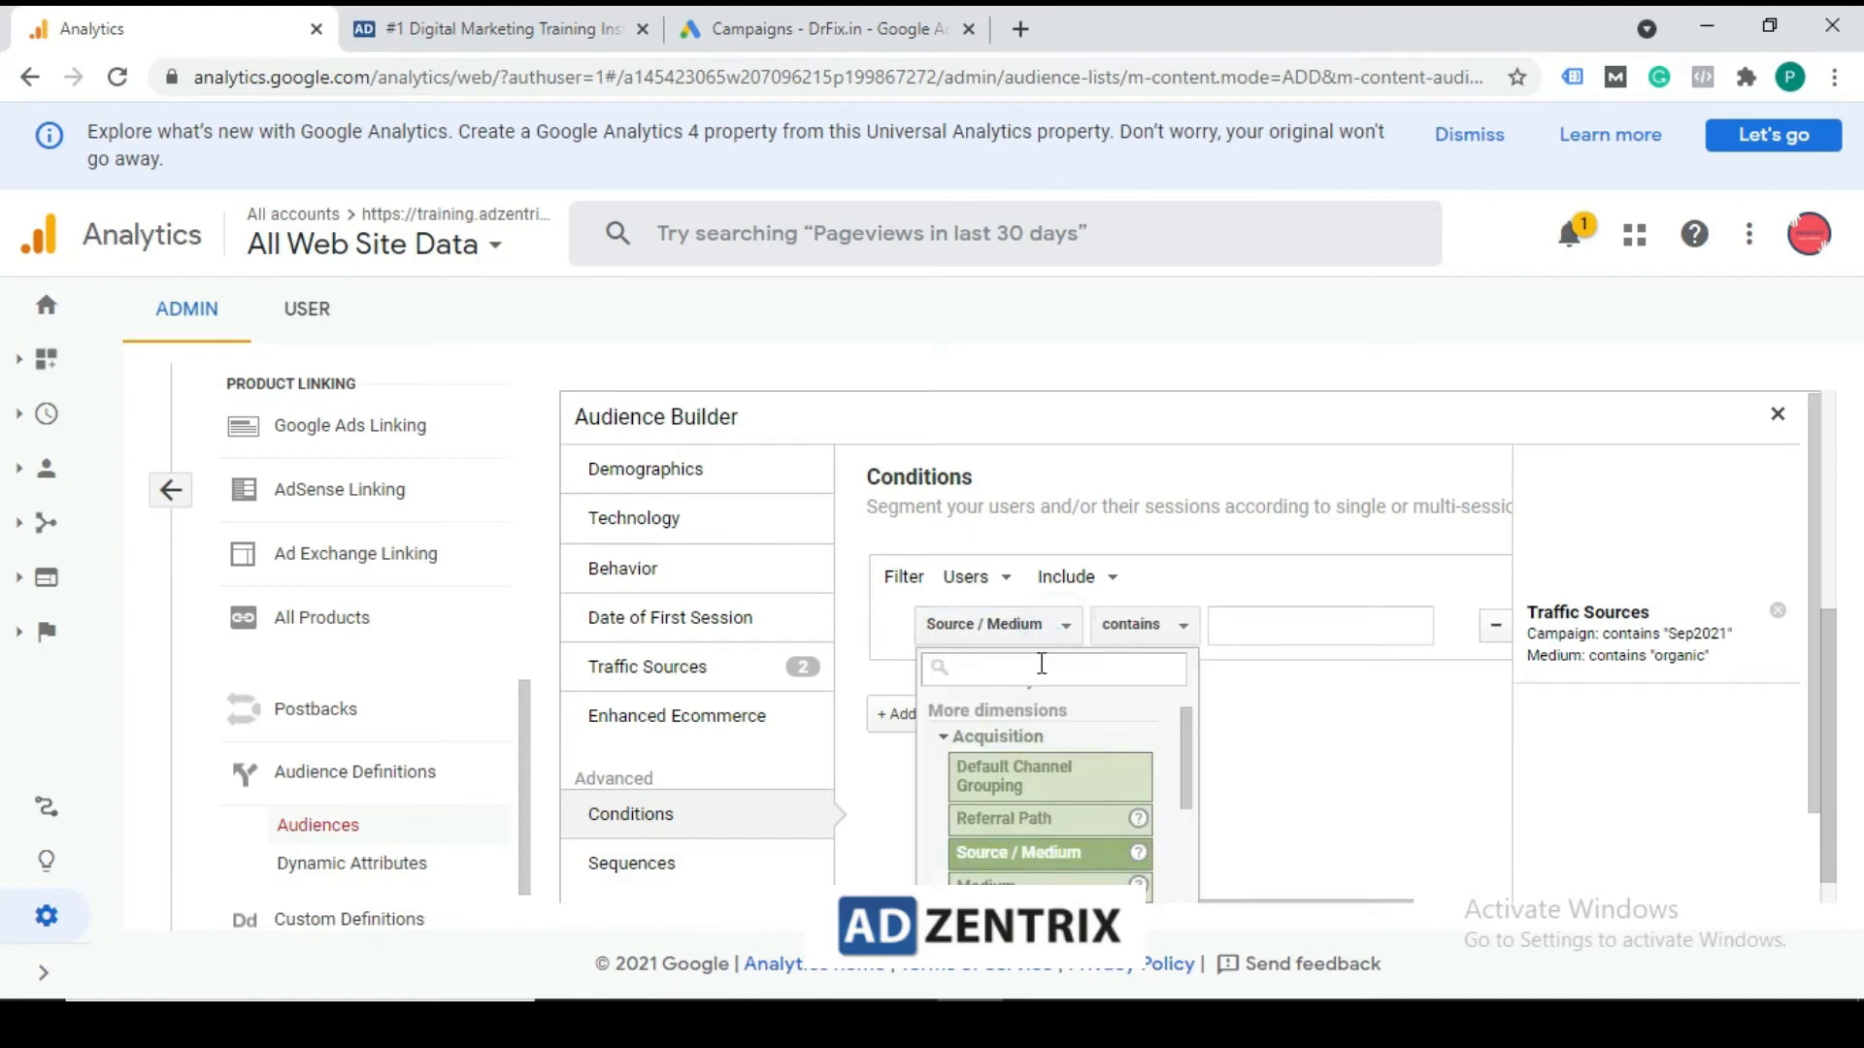
{"action": "type", "text": "ssour"}
{"action": "key", "text": "BackSpace"}
{"action": "key", "text": "BackSpace"}
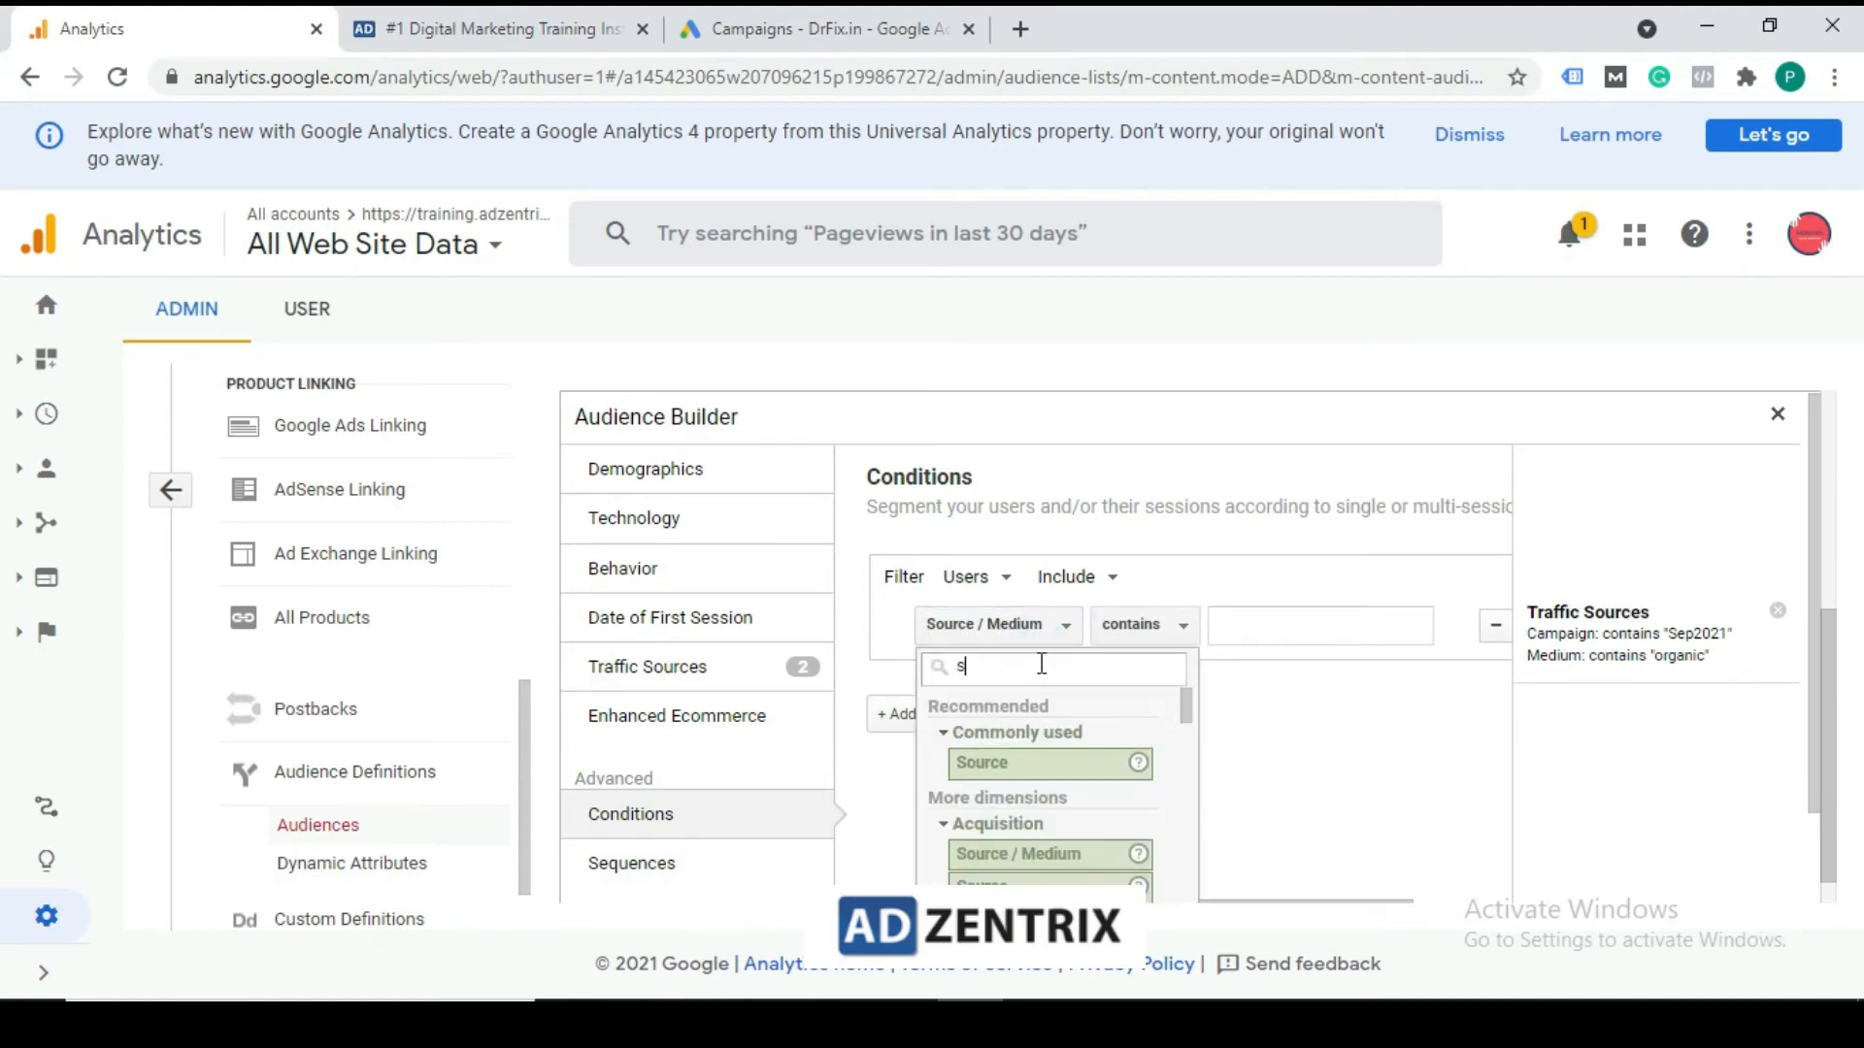
{"action": "type", "text": "ou"}
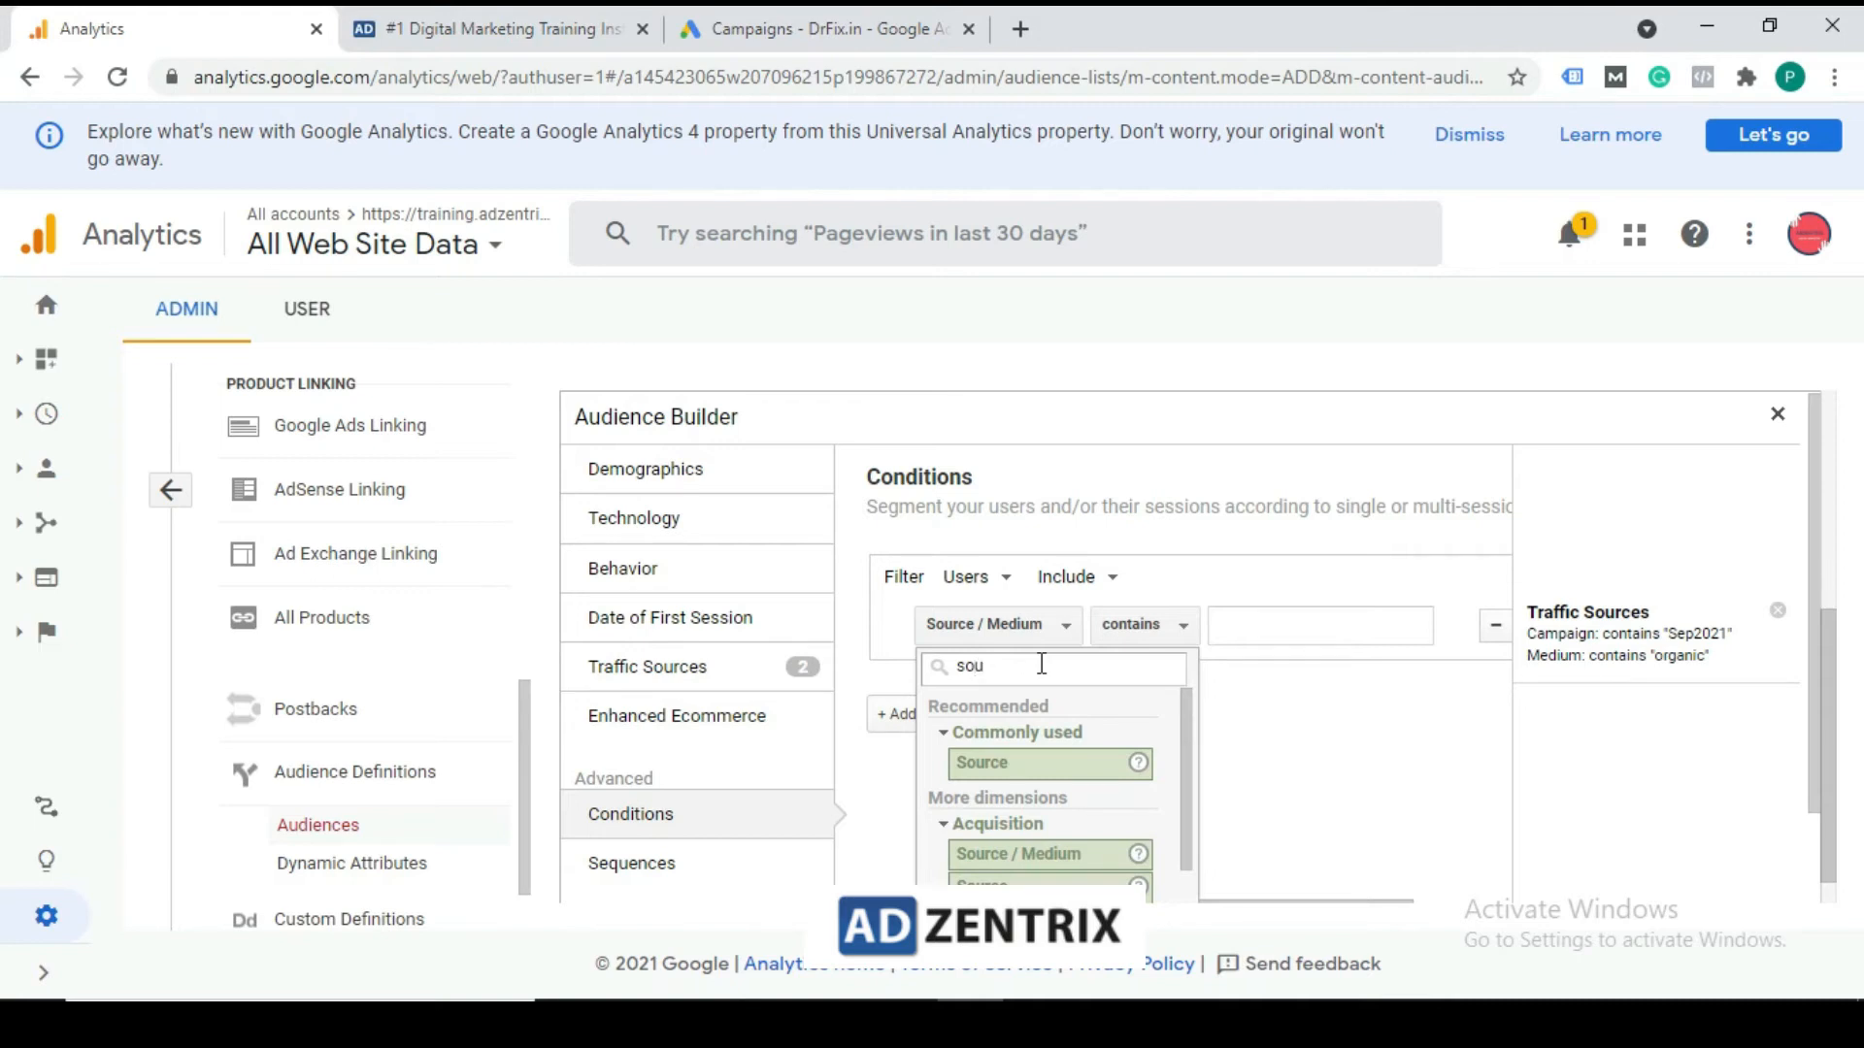
{"action": "left_click", "coordinate": [1027, 766]}
Set the Source condition to contain facebook.com
{"action": "left_click", "coordinate": [1239, 629]}
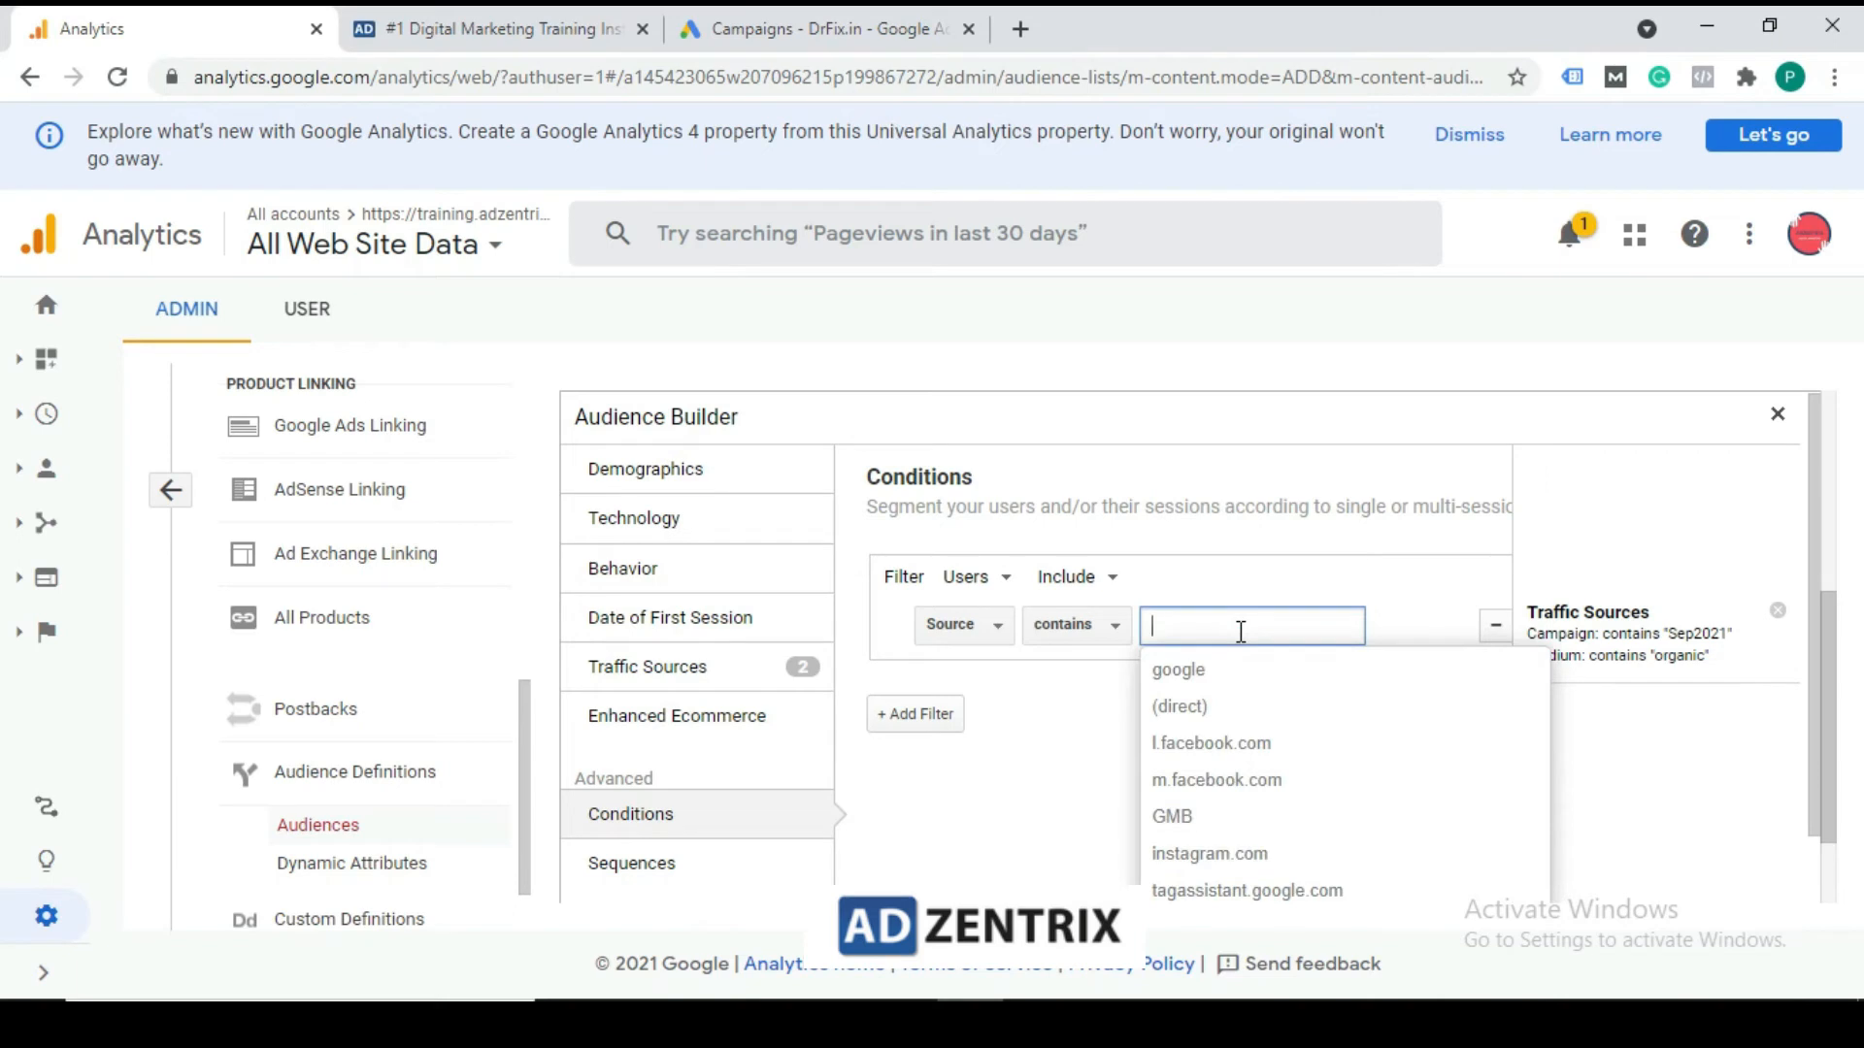
{"action": "type", "text": "facebook"}
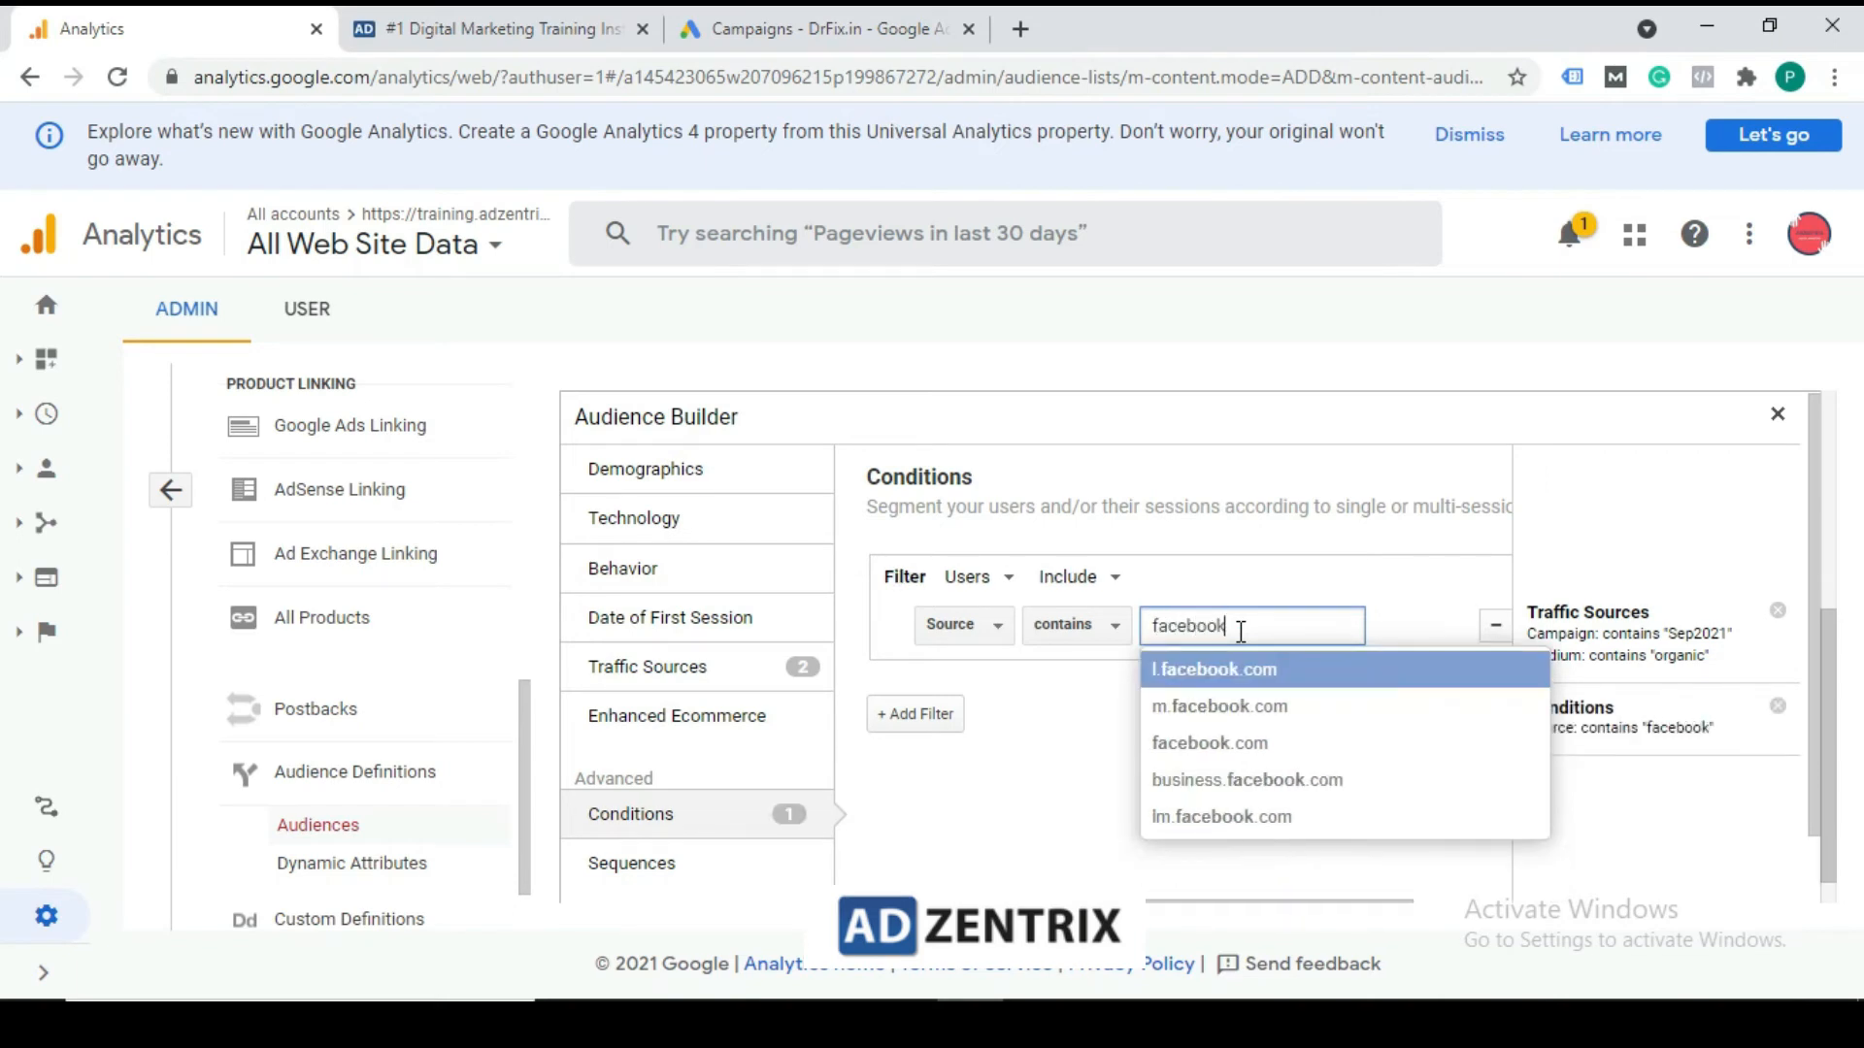
{"action": "left_click", "coordinate": [1250, 743]}
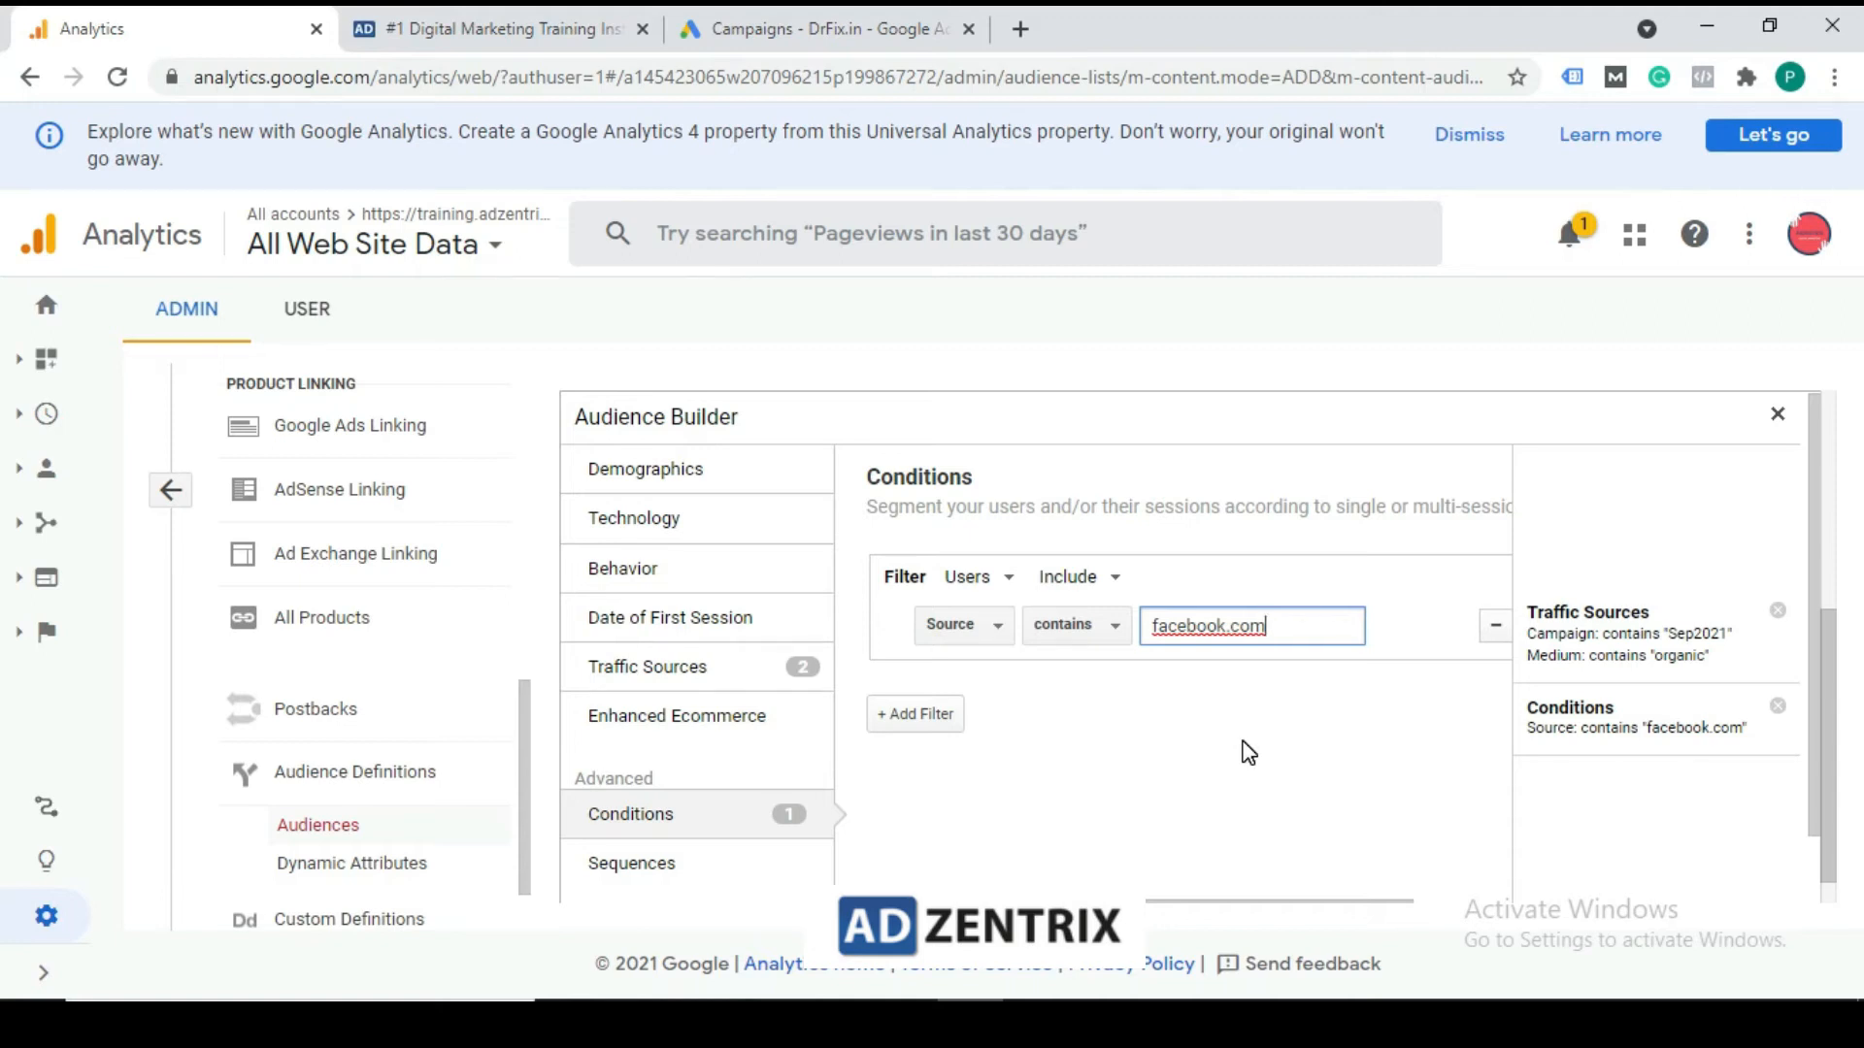
Replace the Source condition's value with instagram.com
{"action": "triple_click", "coordinate": [1298, 625]}
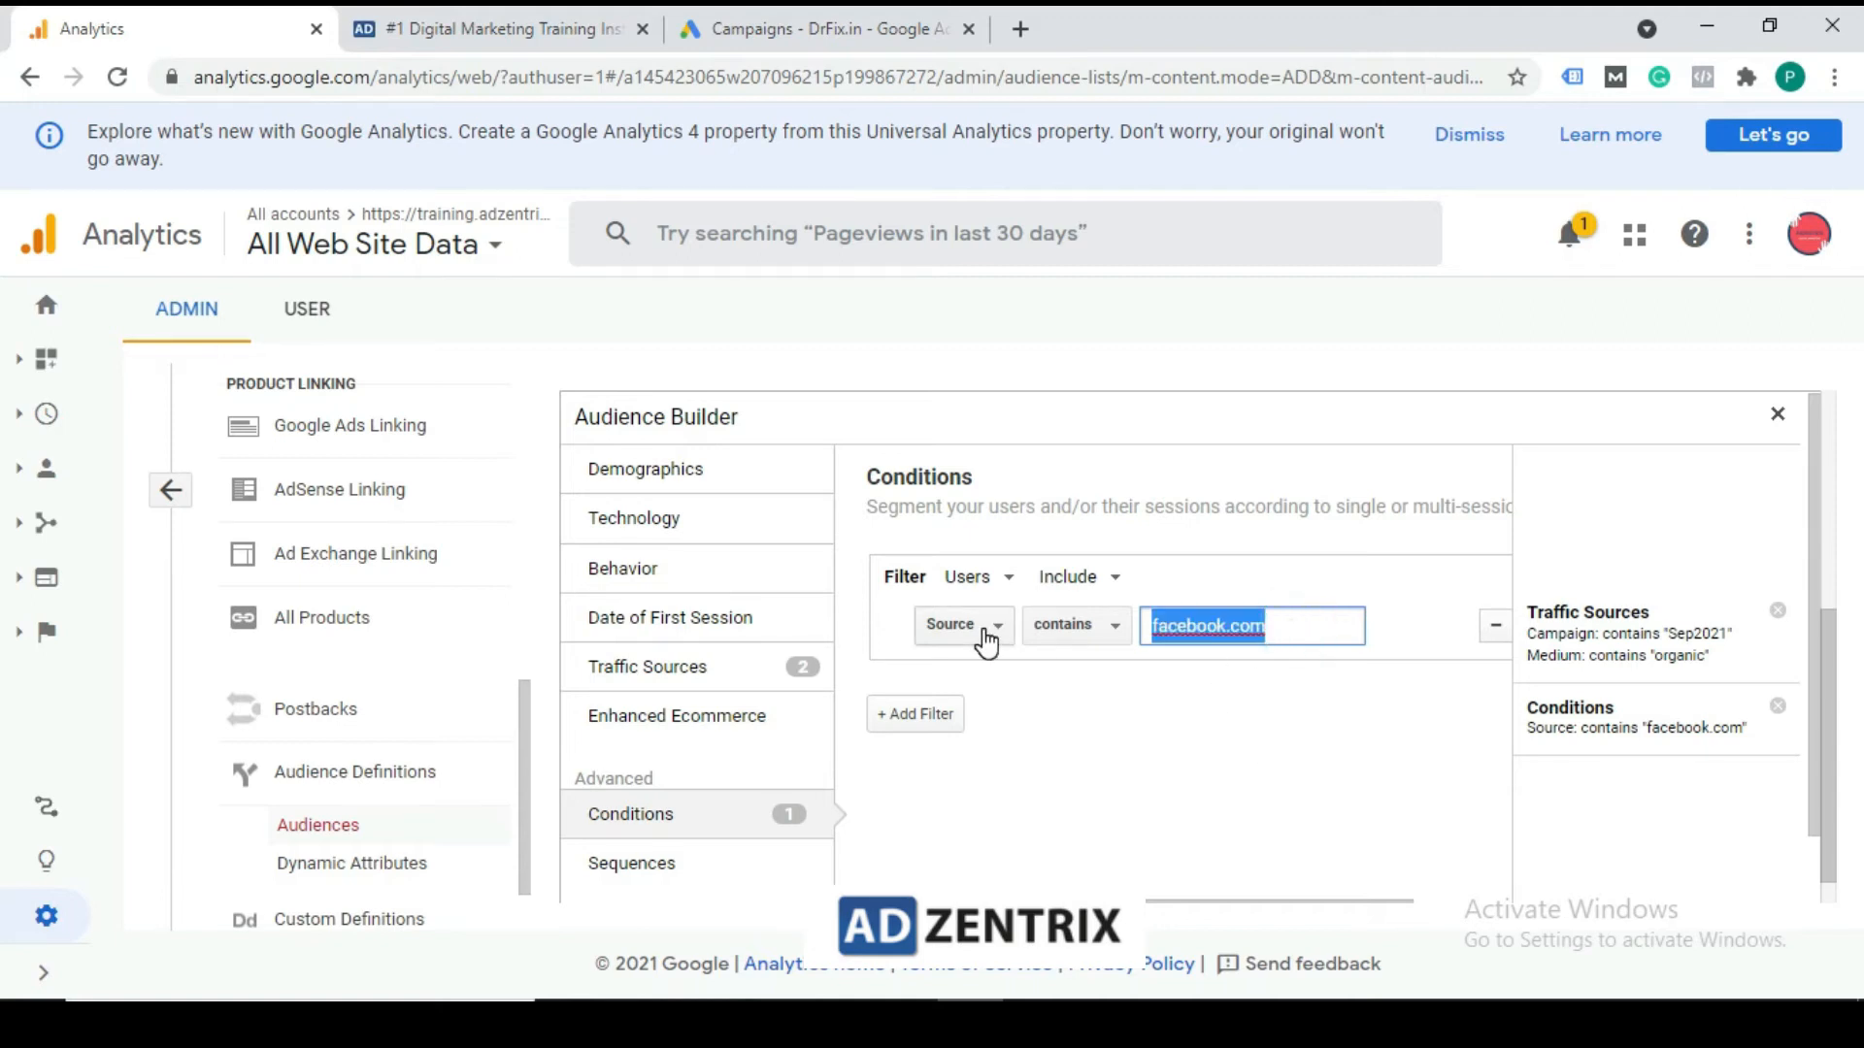
{"action": "type", "text": "inst"}
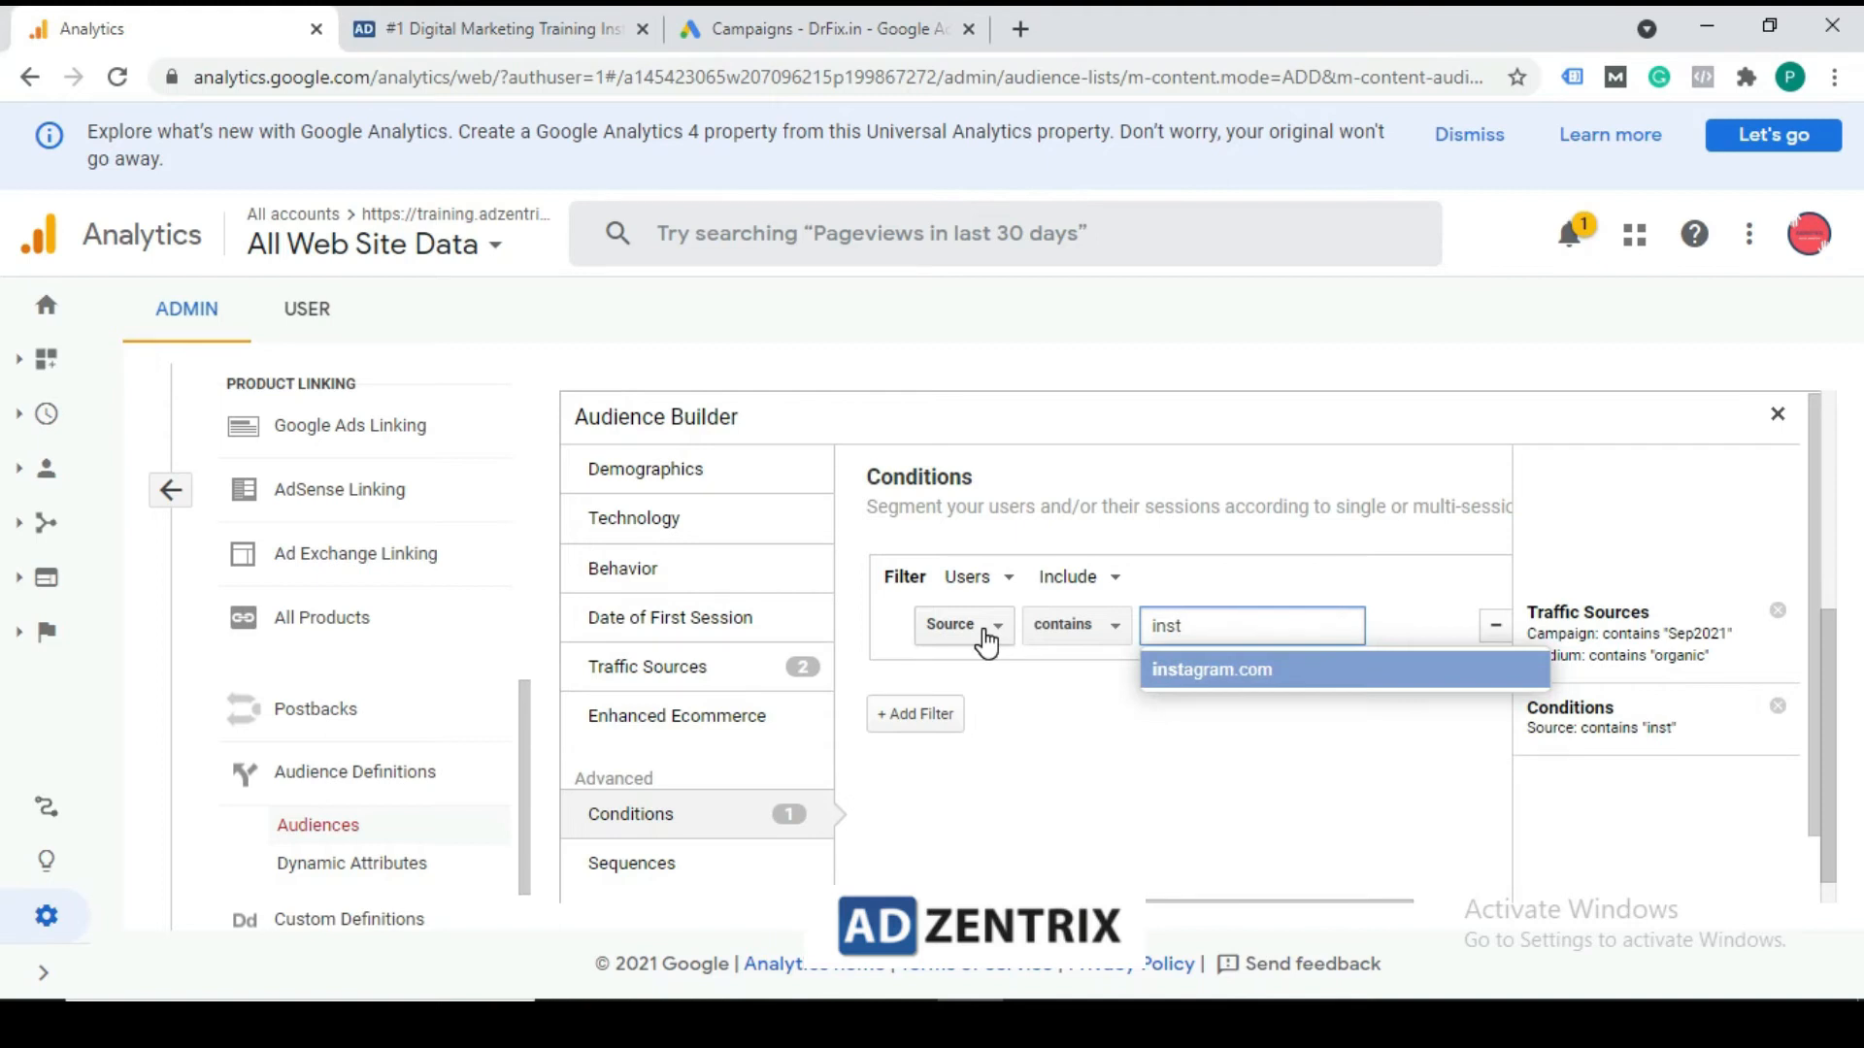
{"action": "left_click", "coordinate": [1305, 670]}
{"action": "left_click", "coordinate": [1232, 720]}
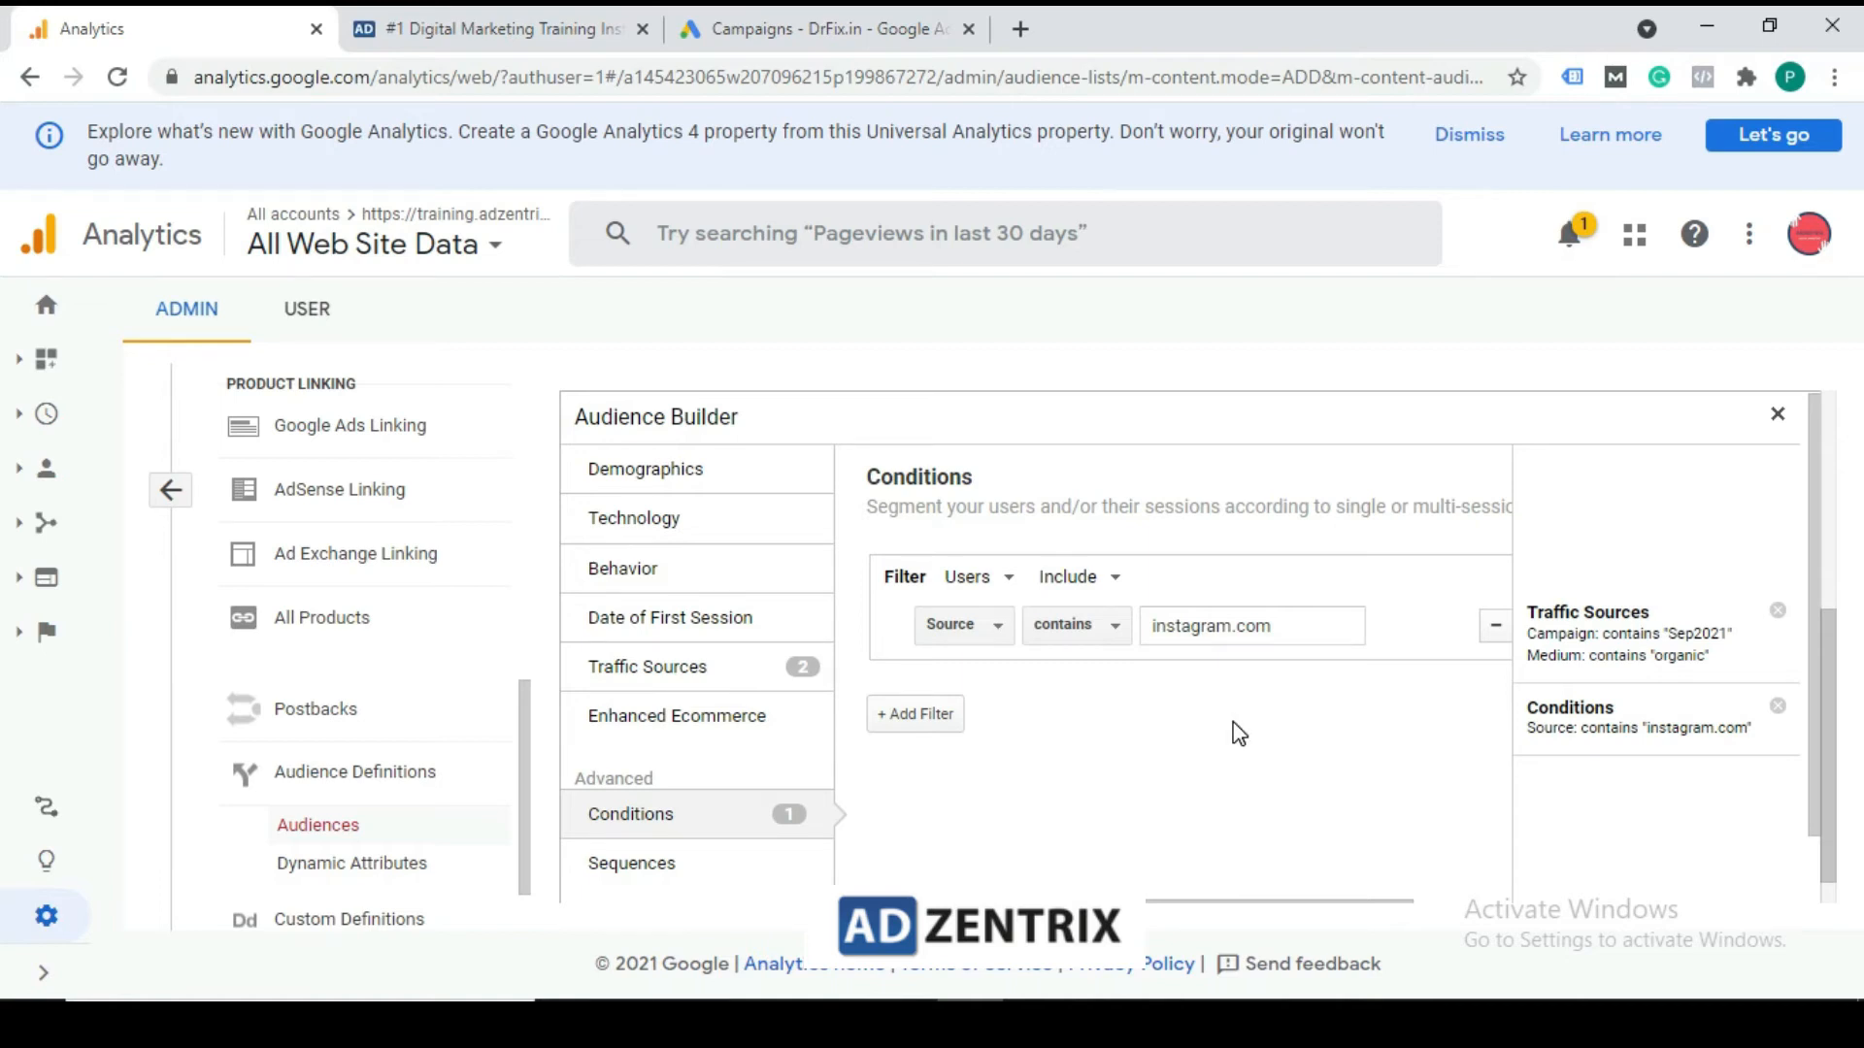
{"action": "left_click", "coordinate": [1308, 630]}
{"action": "left_click", "coordinate": [1309, 677]}
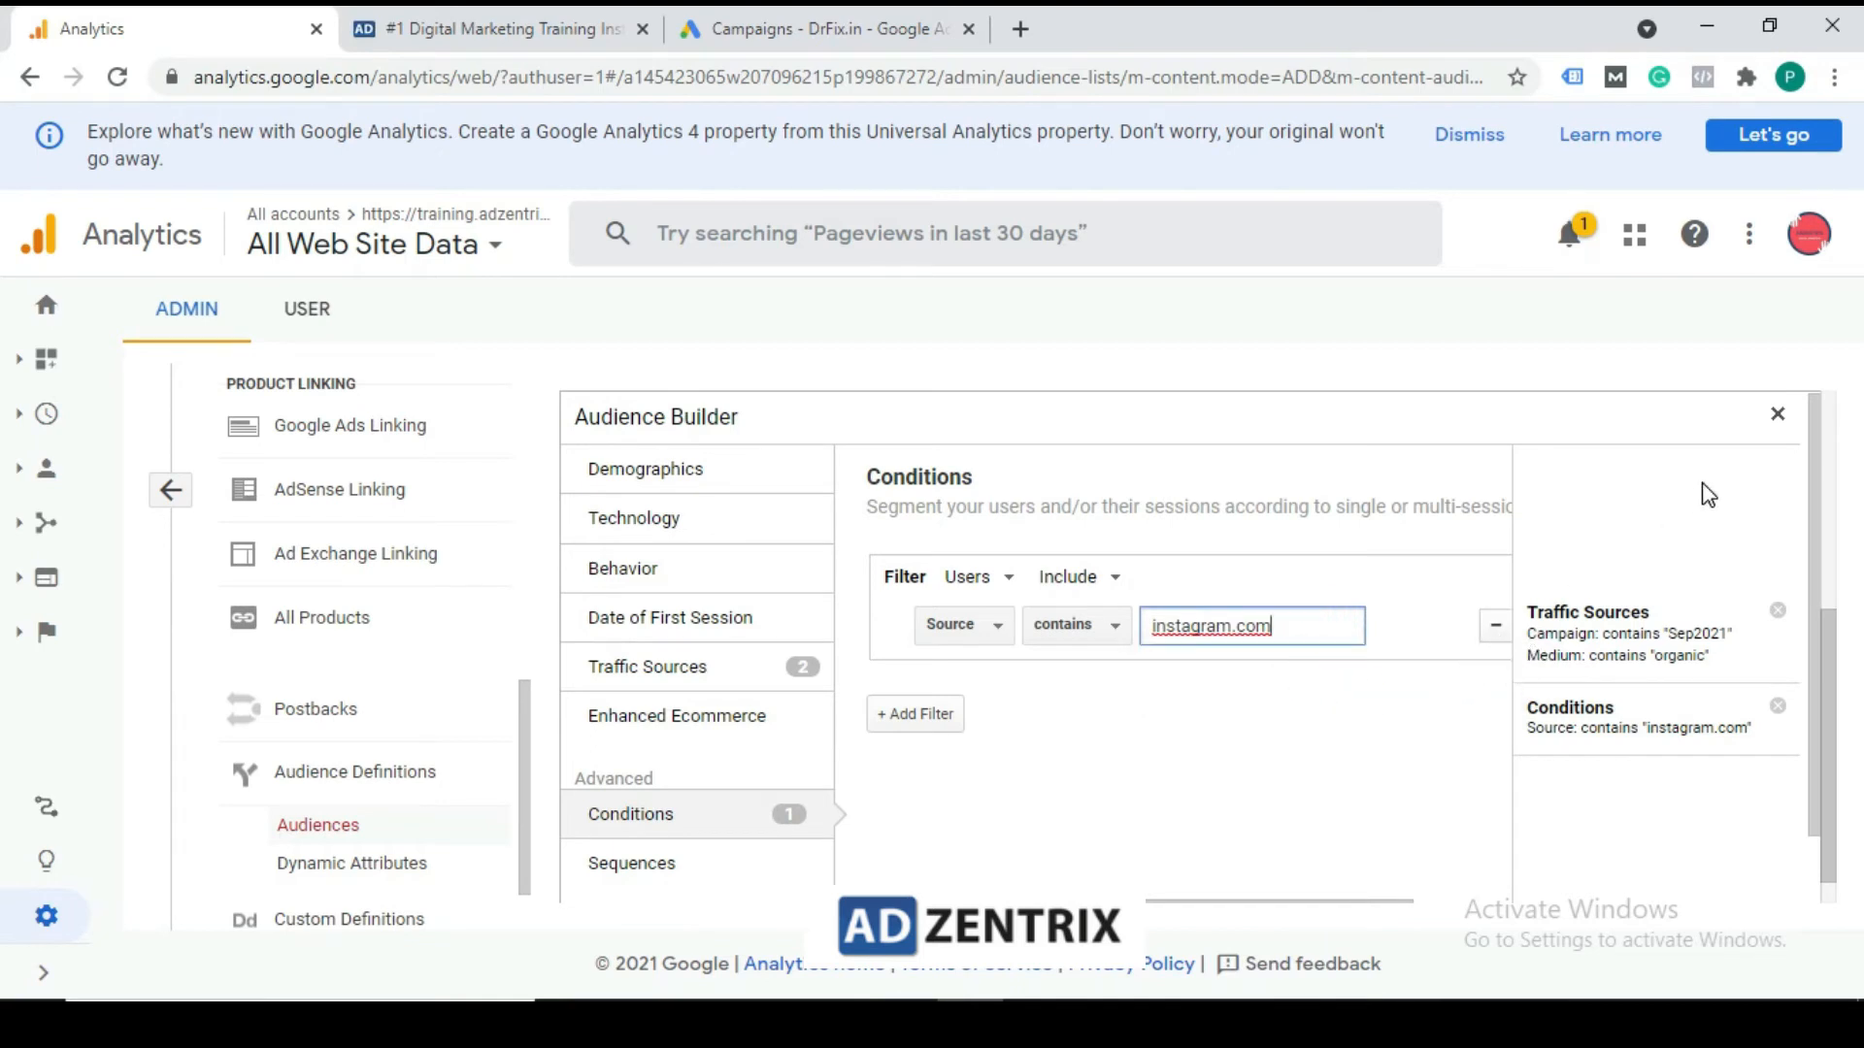
Close the Audience Builder without applying its filters and reopen it with an empty definition
{"action": "left_click", "coordinate": [1778, 414]}
{"action": "scroll", "coordinate": [1361, 638], "scroll_direction": "up", "scroll_amount": 3}
{"action": "scroll", "coordinate": [877, 780], "scroll_direction": "down", "scroll_amount": 3}
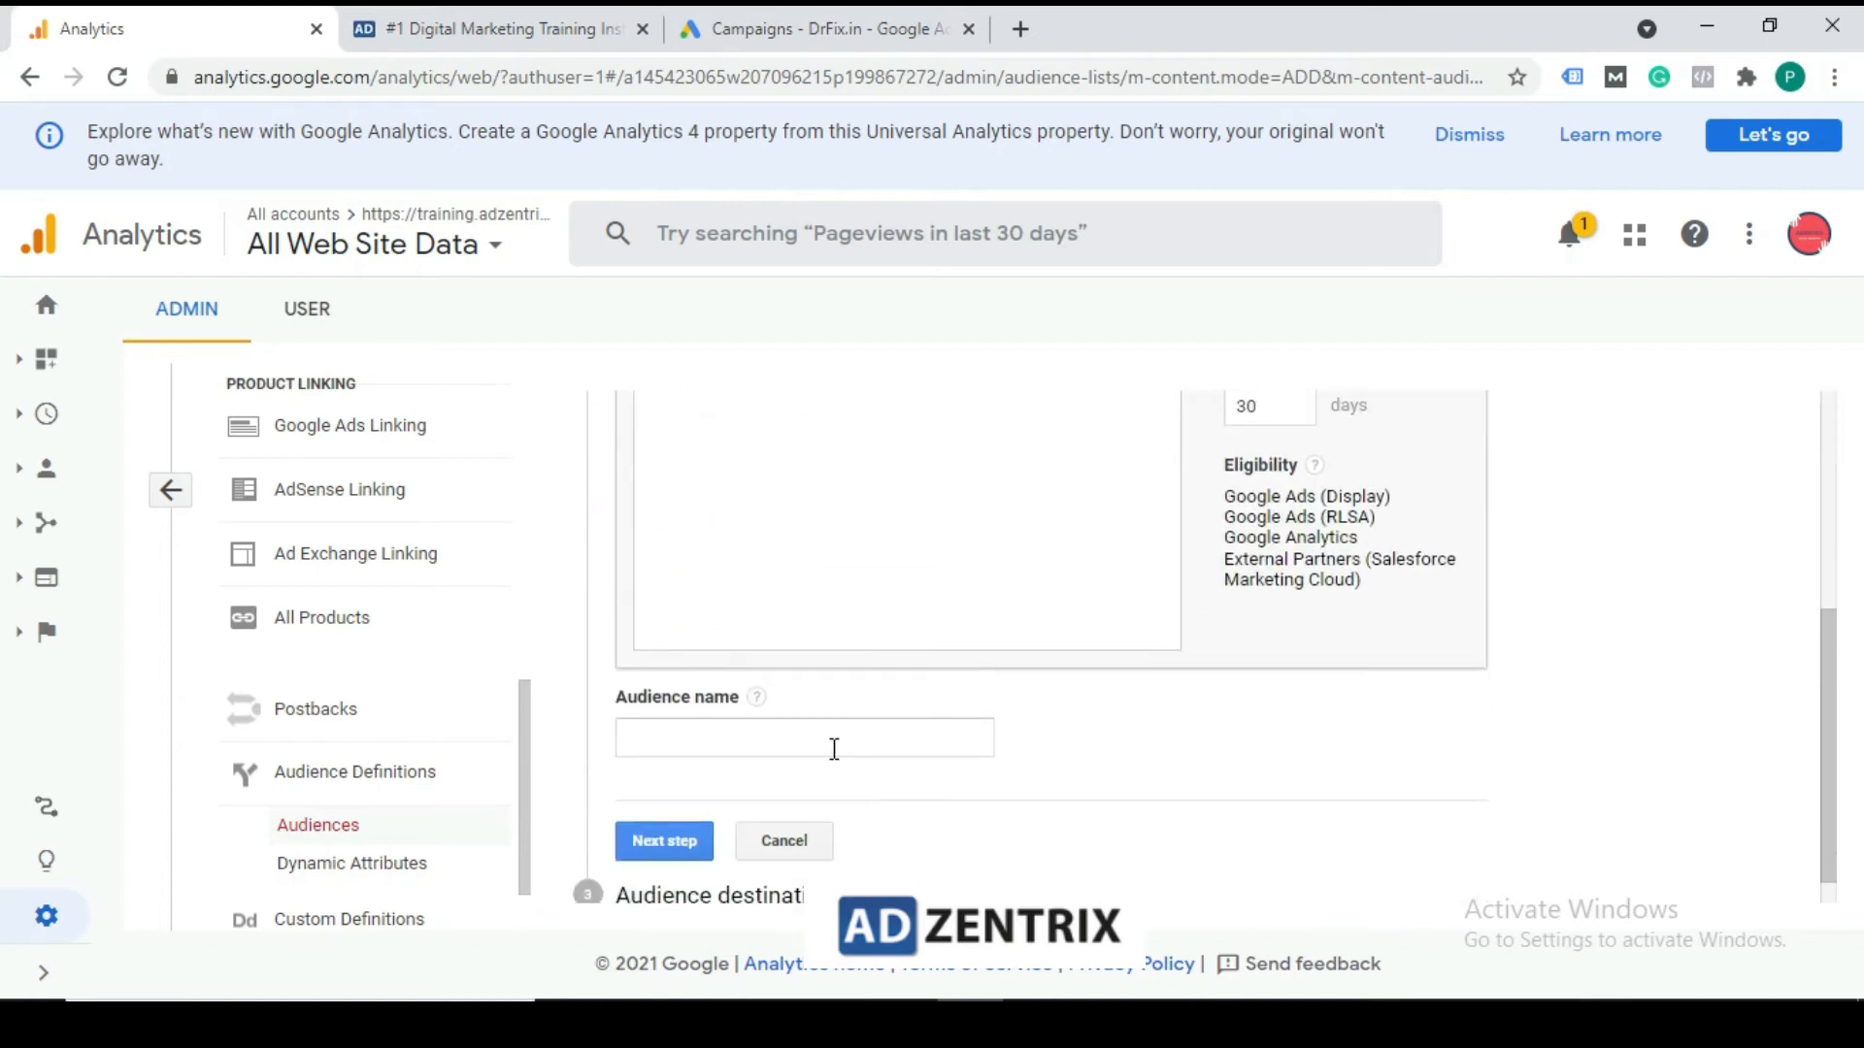
{"action": "scroll", "coordinate": [874, 648], "scroll_direction": "up", "scroll_amount": 3}
{"action": "left_click", "coordinate": [1152, 715]}
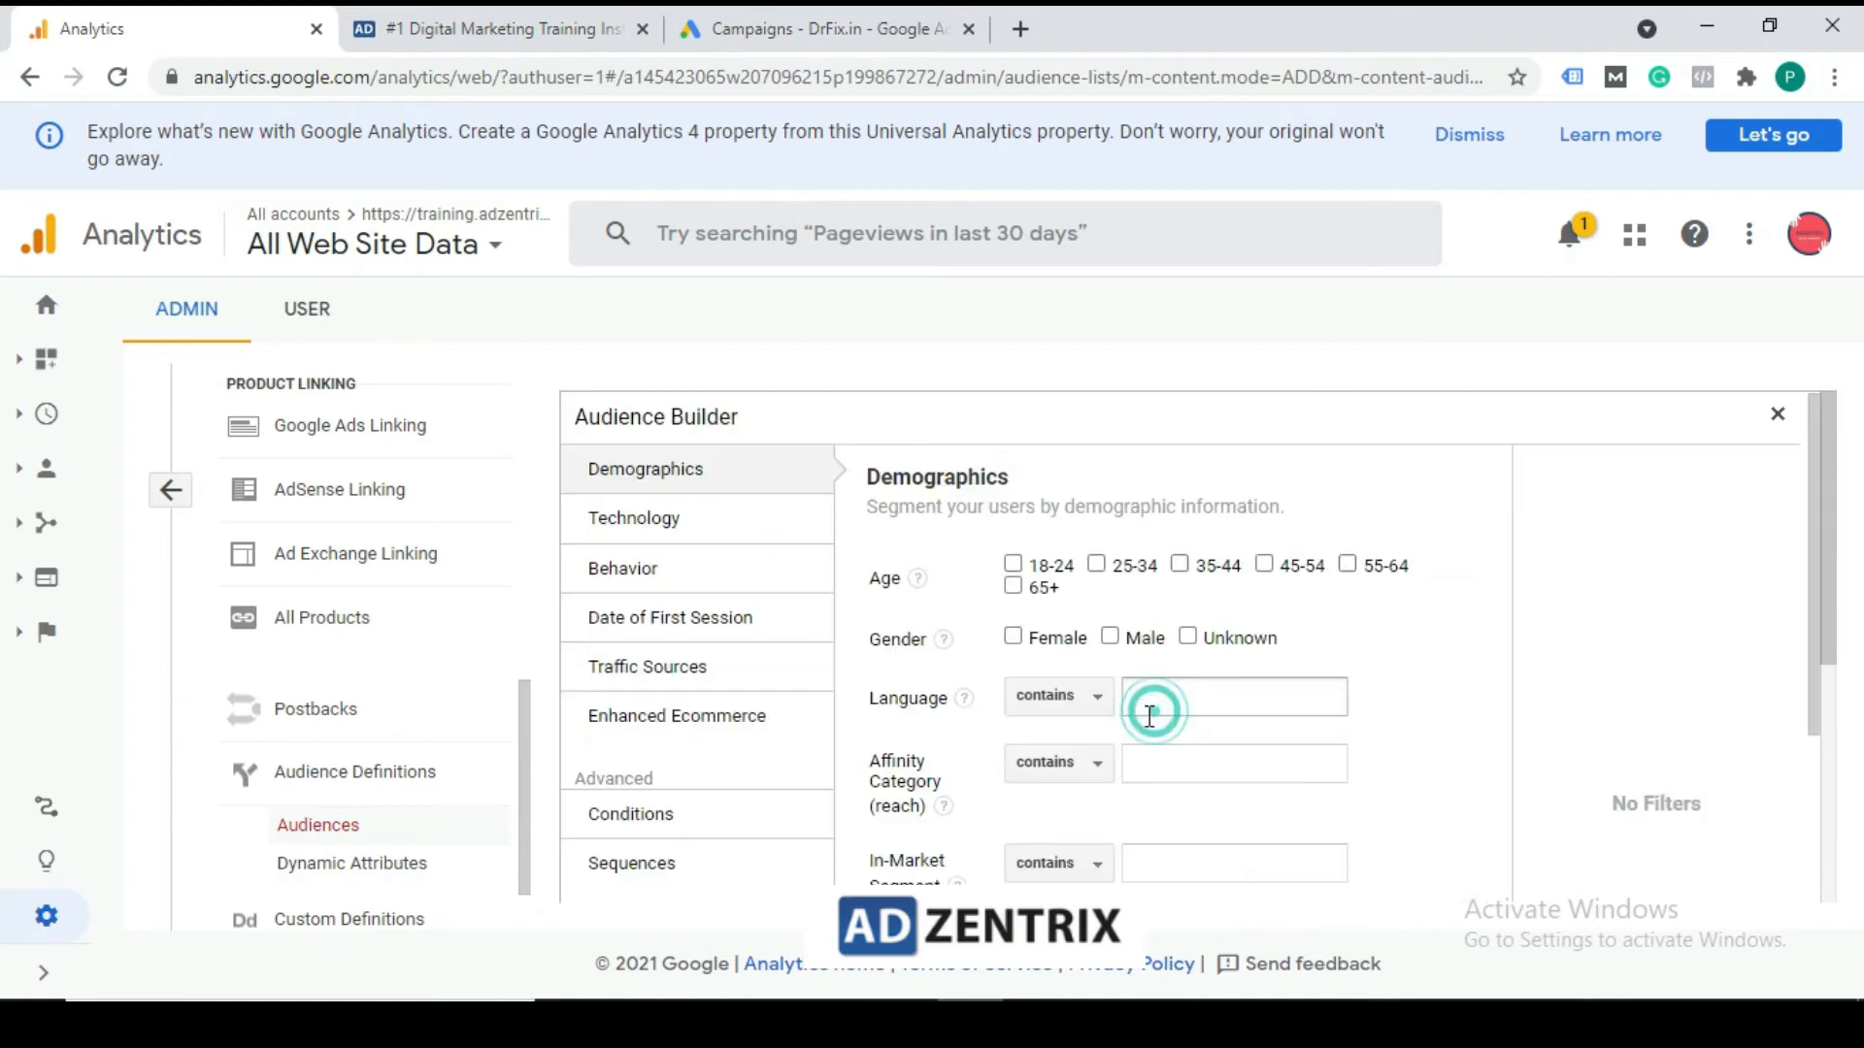
Add a sessions condition where Source contains m.facebook.com and apply it to the audience definition
{"action": "left_click", "coordinate": [652, 815]}
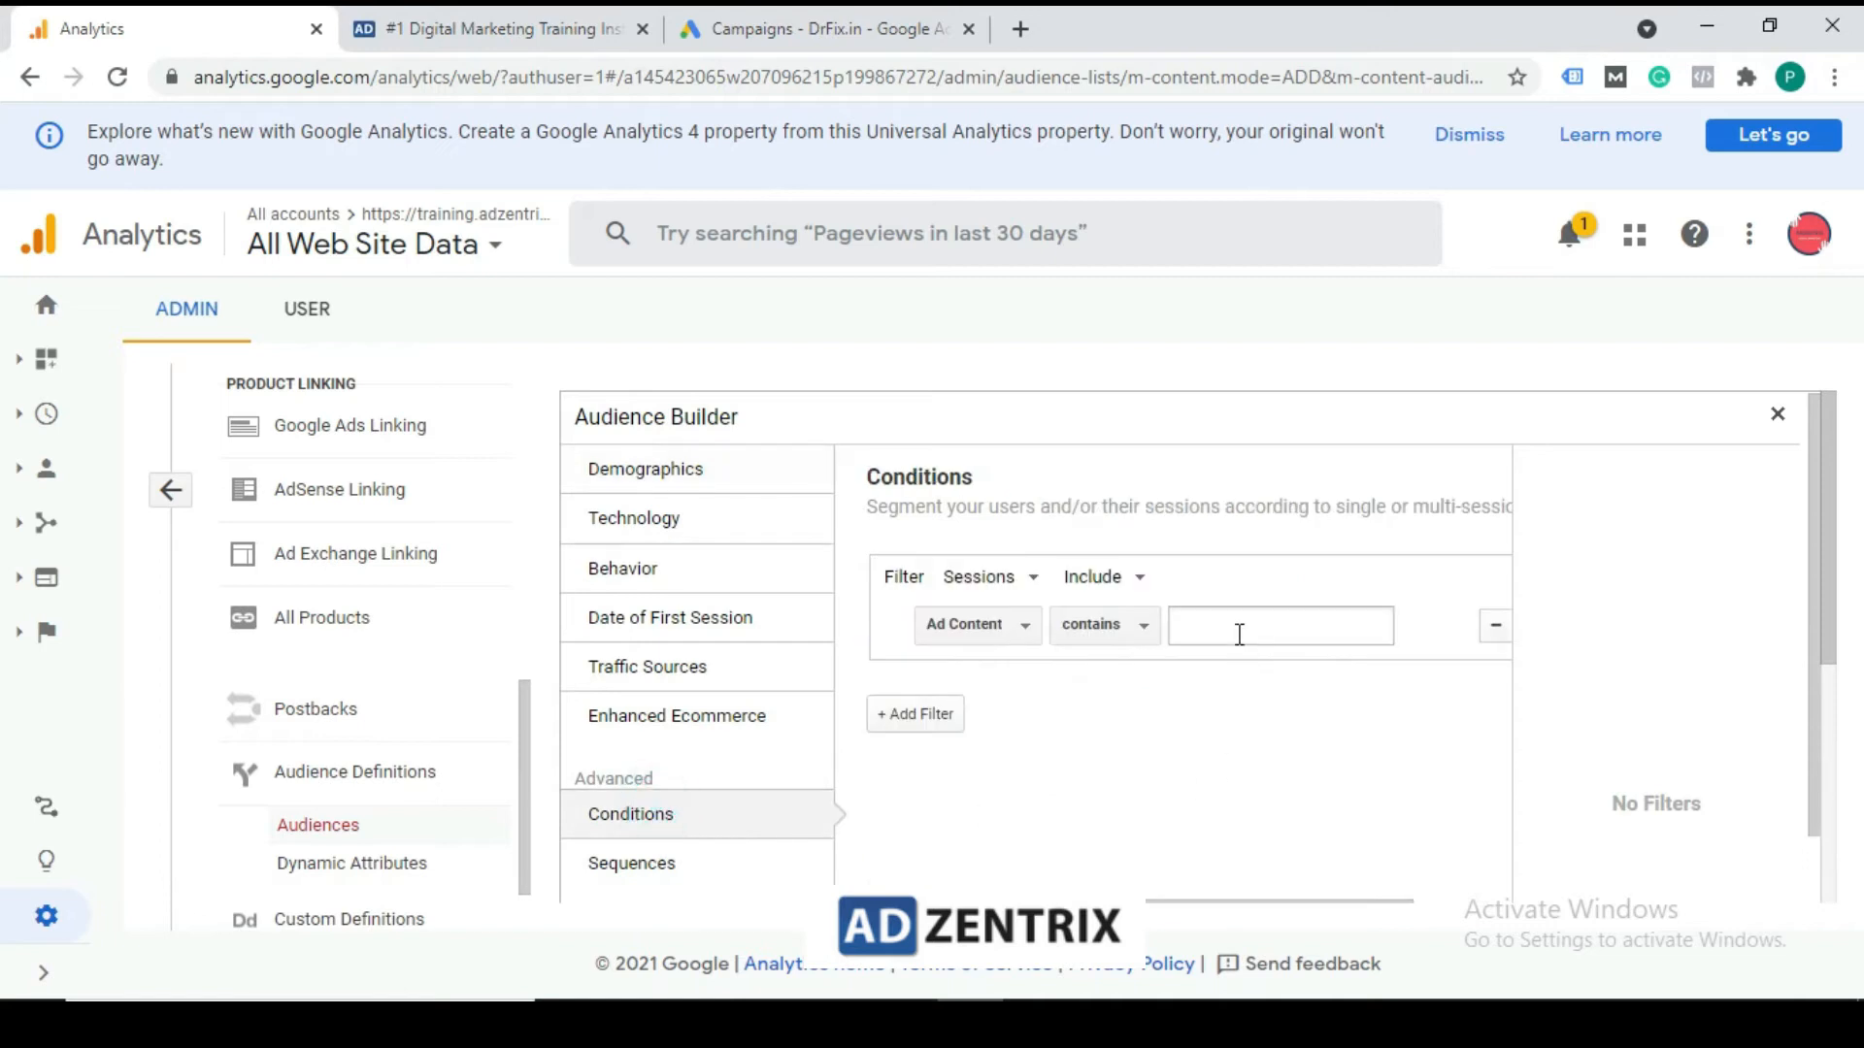
{"action": "left_click", "coordinate": [1016, 626]}
{"action": "type", "text": "source"}
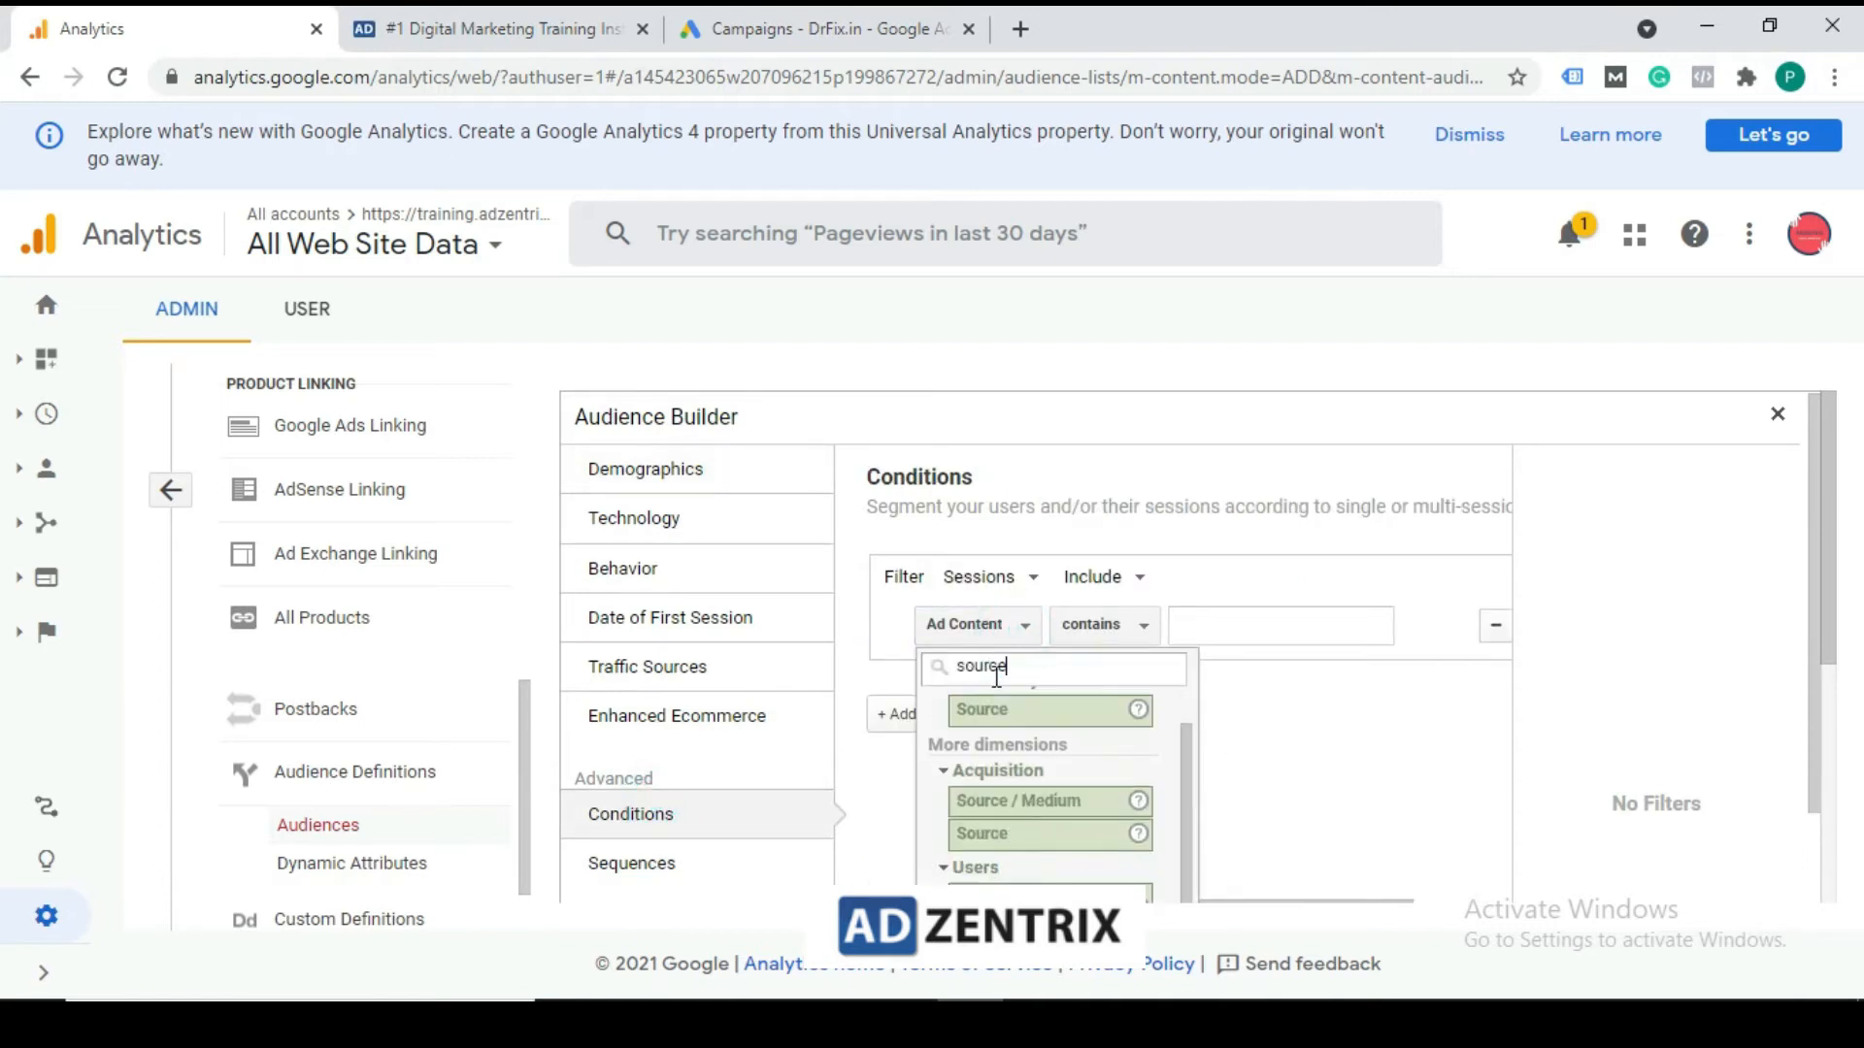
{"action": "left_click", "coordinate": [1048, 712]}
{"action": "left_click", "coordinate": [1235, 629]}
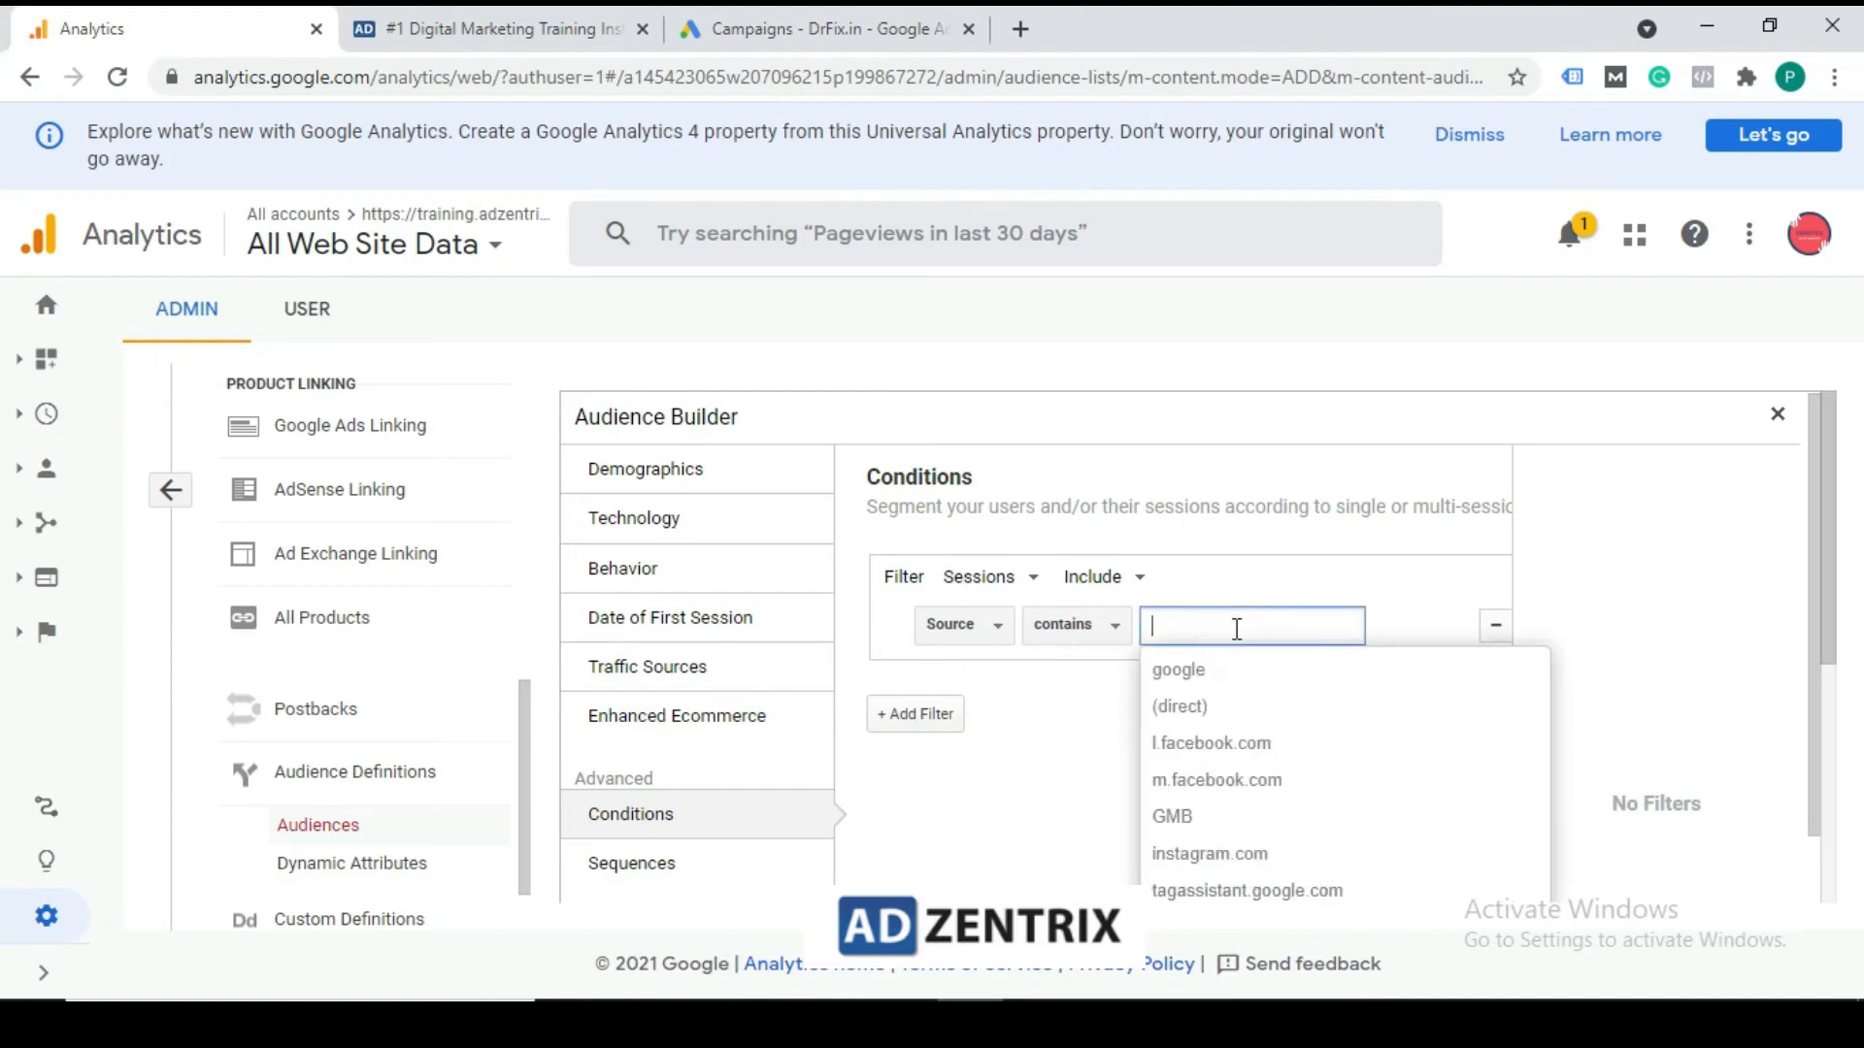
{"action": "left_click", "coordinate": [1261, 781]}
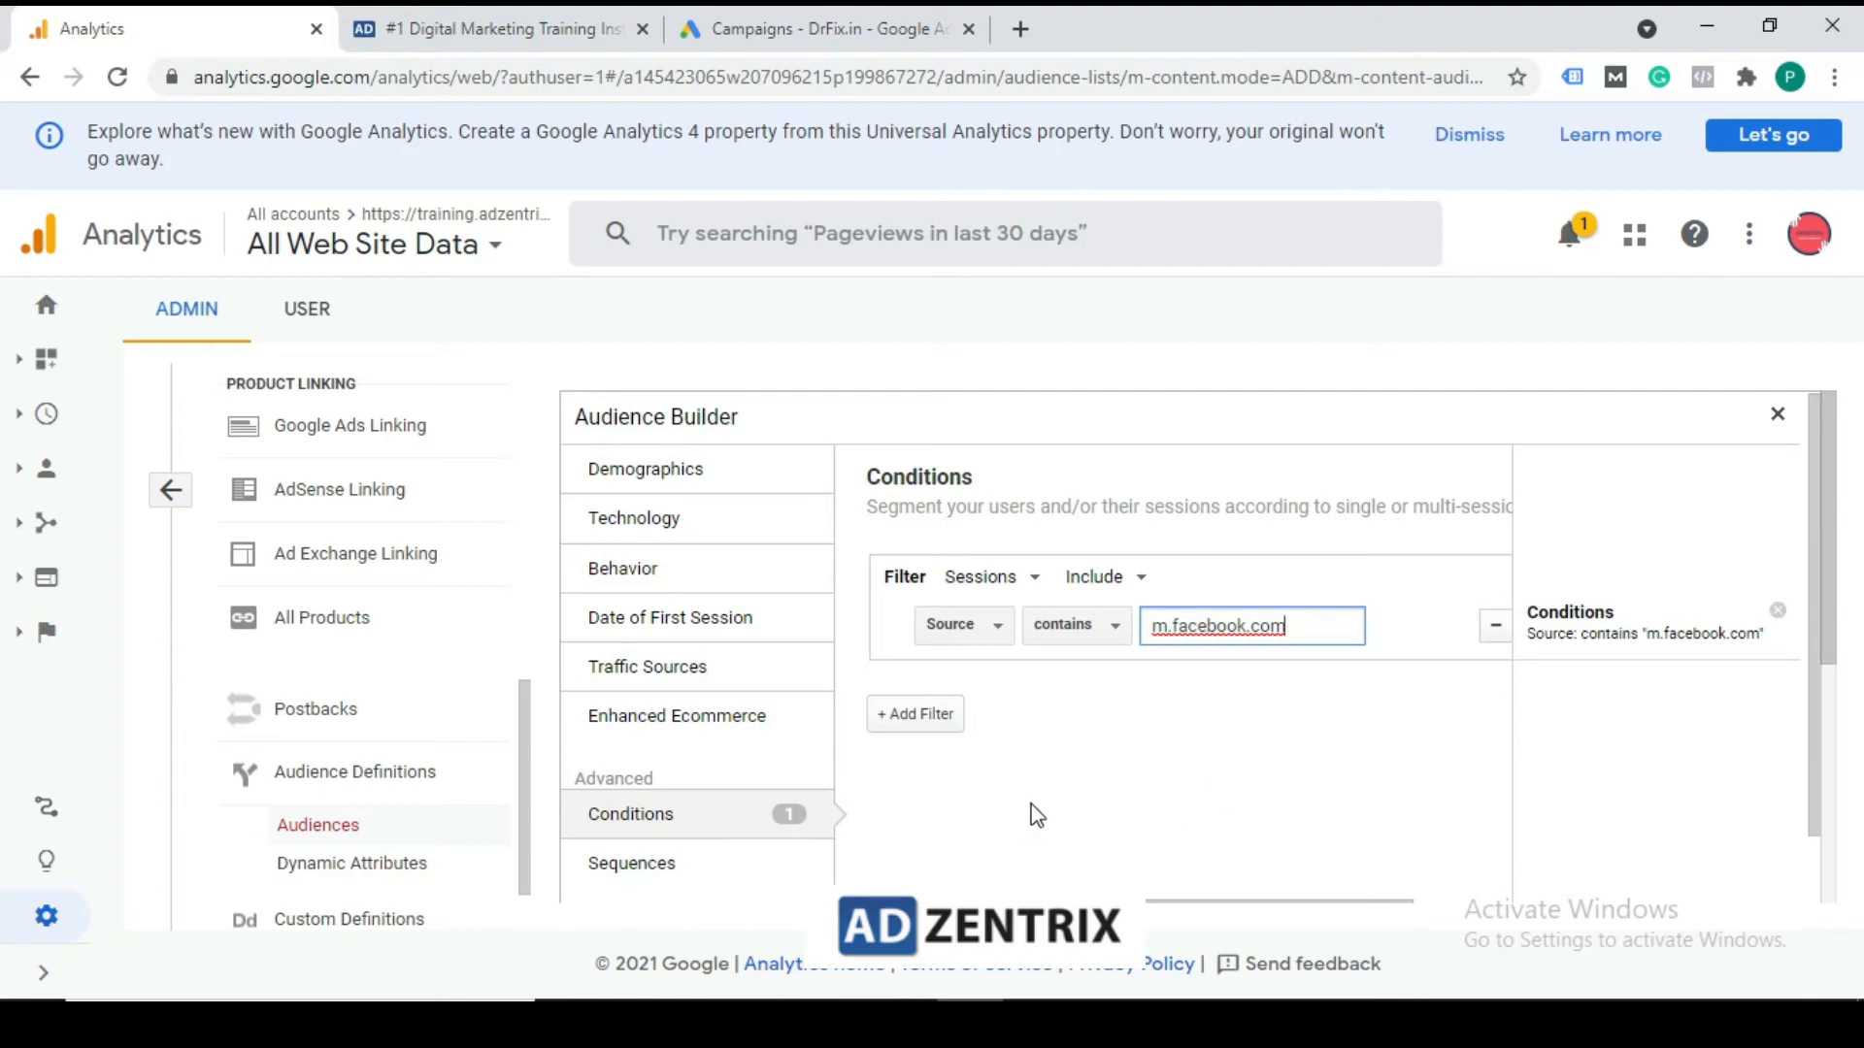
{"action": "scroll", "coordinate": [719, 769], "scroll_direction": "down", "scroll_amount": 1}
{"action": "left_click", "coordinate": [652, 871]}
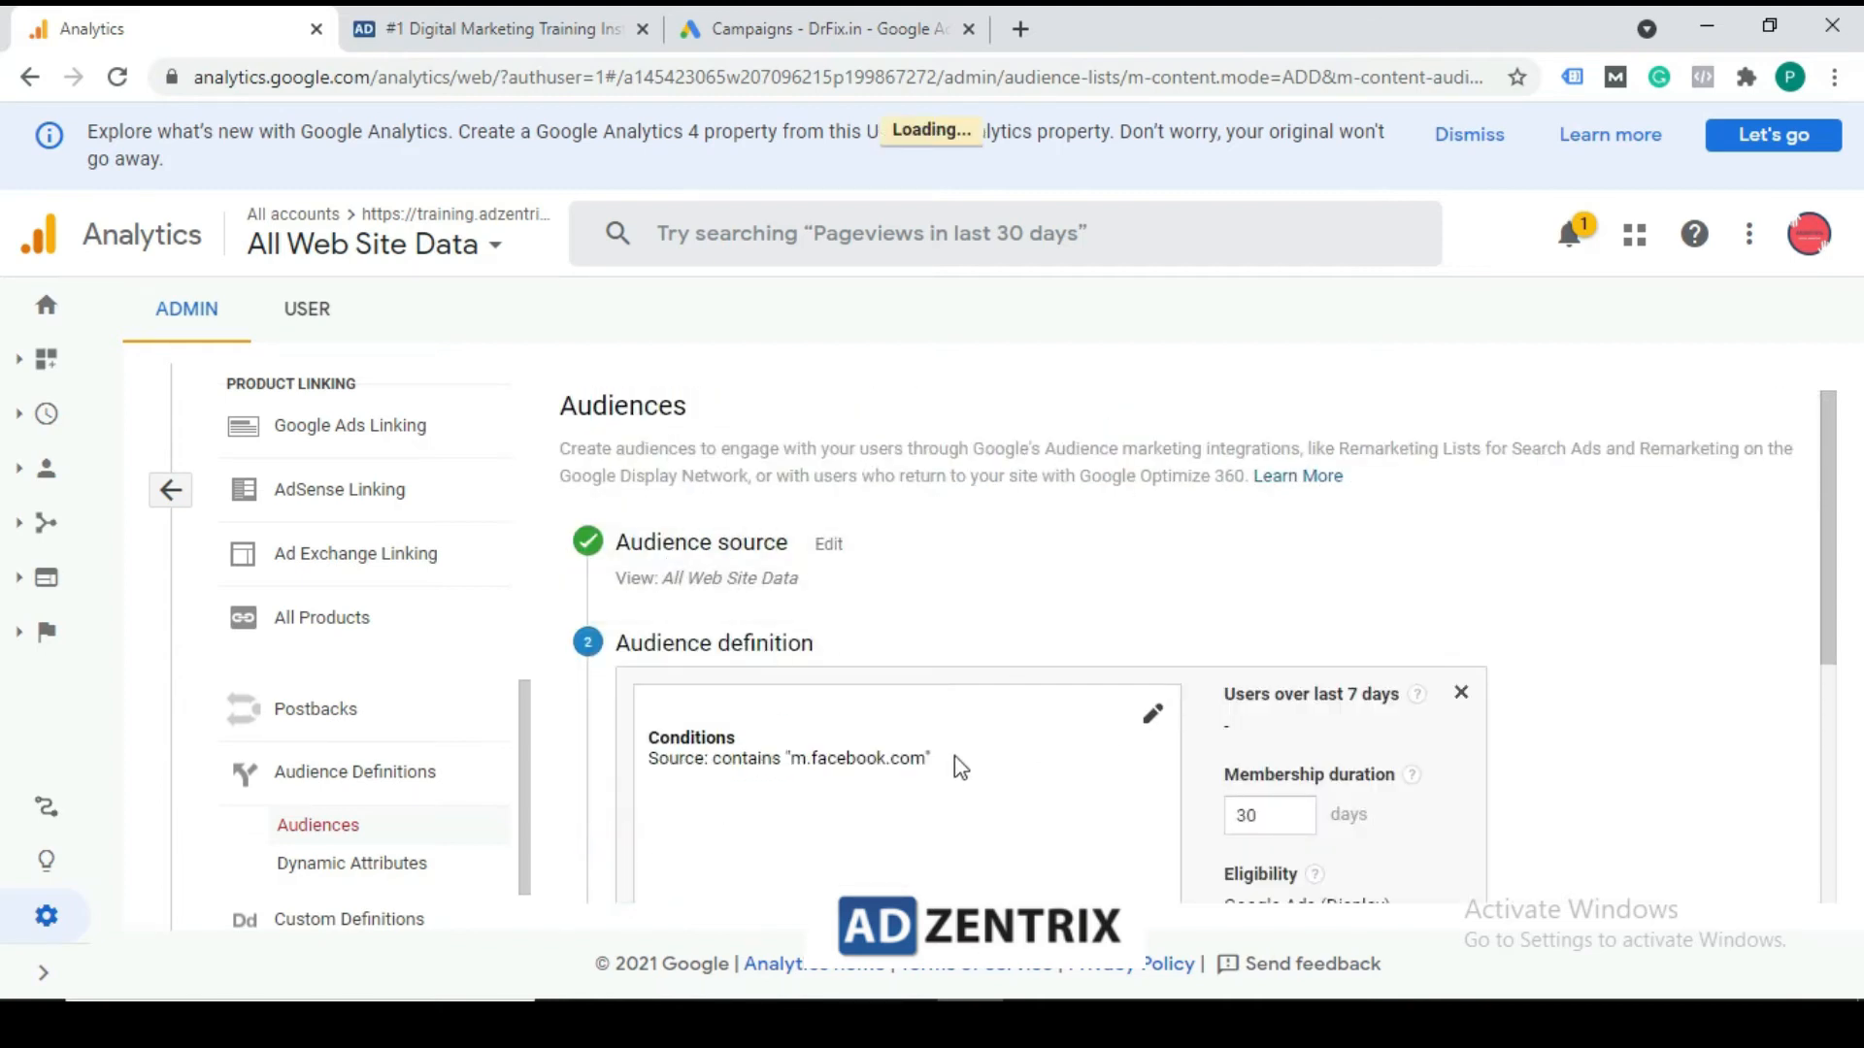
Name the audience Facebook Visitors and continue to the audience destinations
{"action": "scroll", "coordinate": [951, 767], "scroll_direction": "down", "scroll_amount": 5}
{"action": "left_click", "coordinate": [739, 695]}
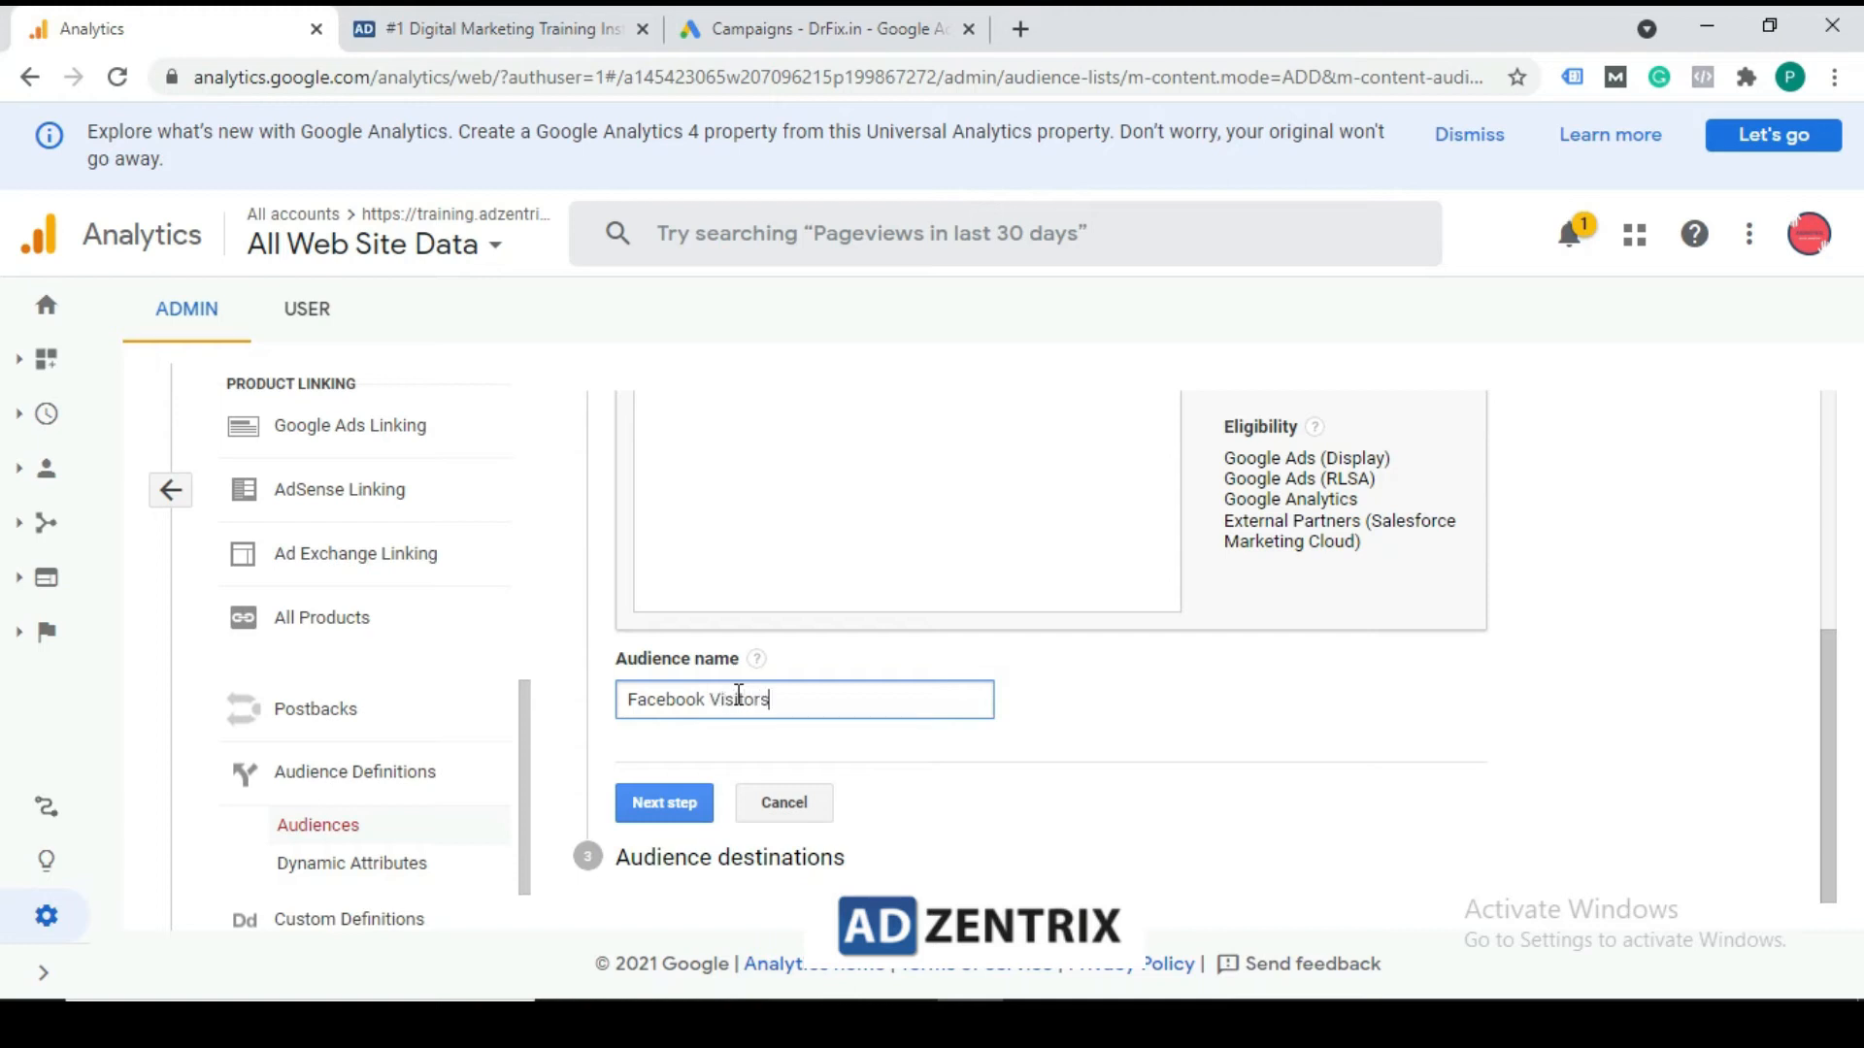
{"action": "left_click", "coordinate": [1308, 745]}
{"action": "left_click", "coordinate": [652, 796]}
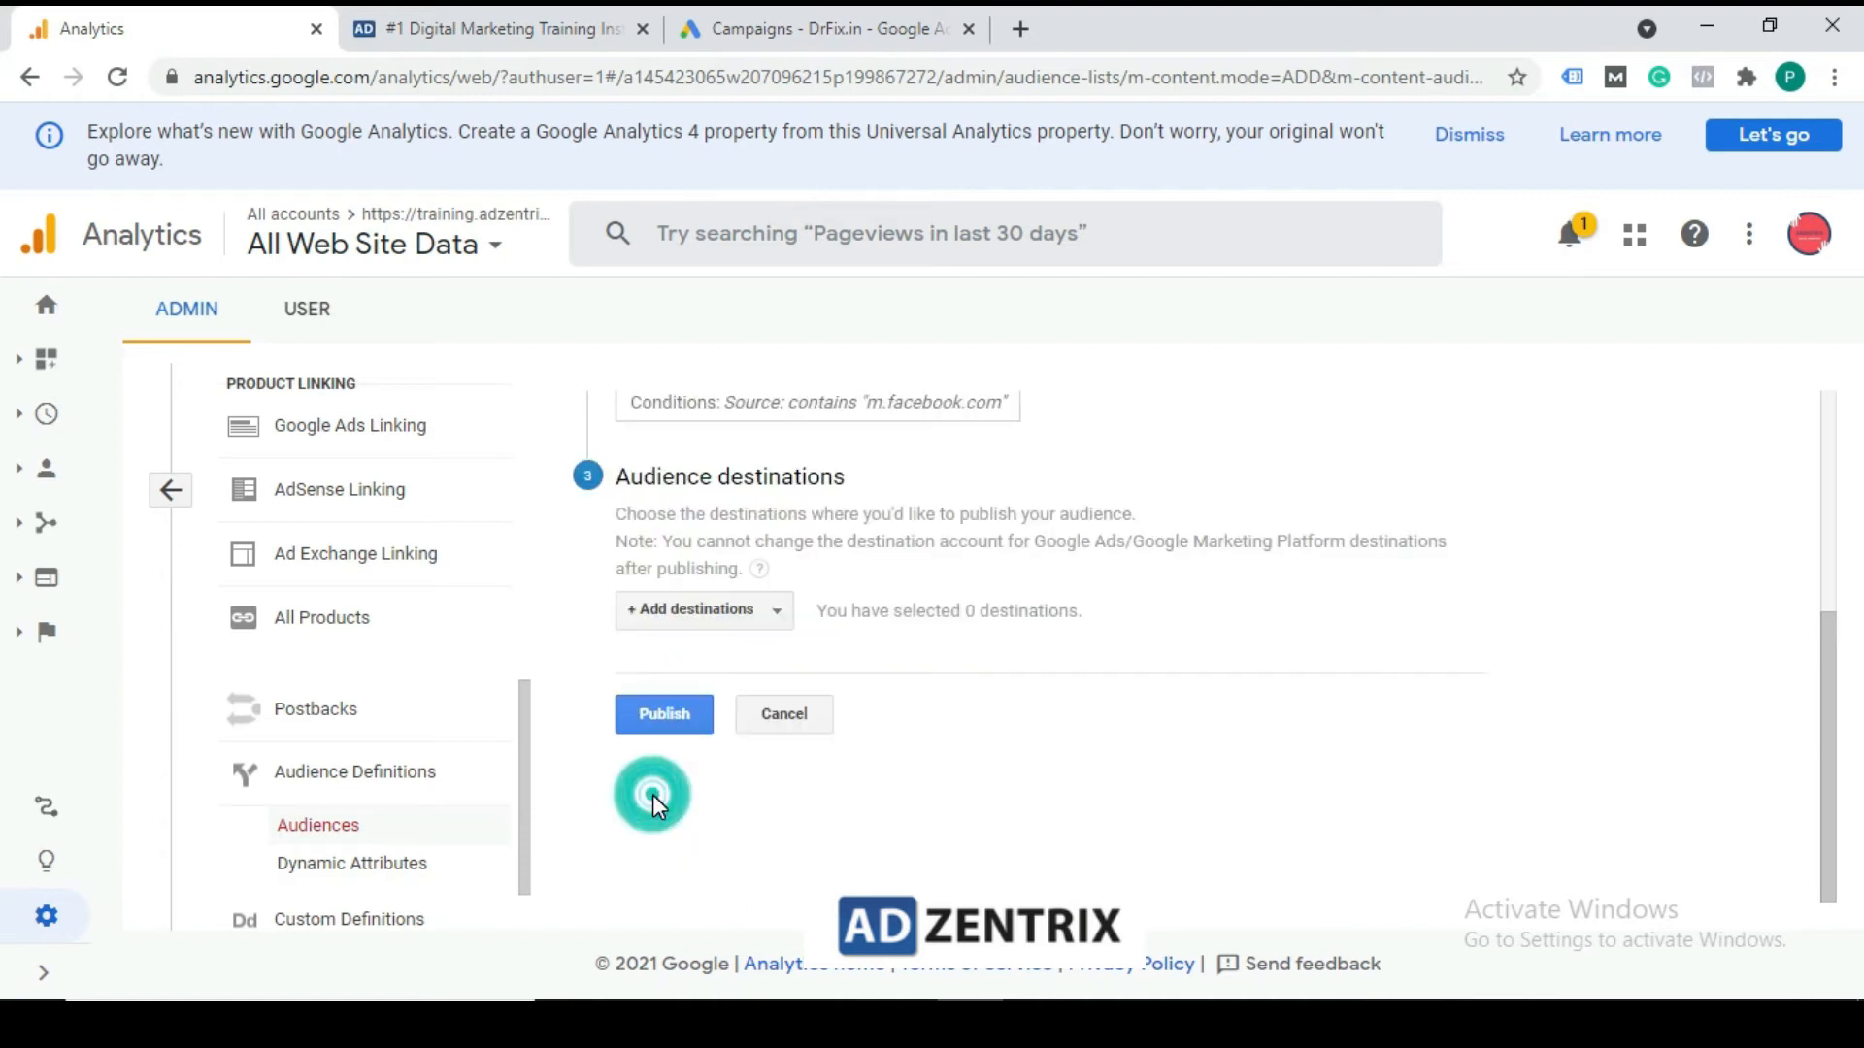
Add the DrFix.in Google Ads account as the audience's destination and publish the audience
{"action": "left_click", "coordinate": [697, 636]}
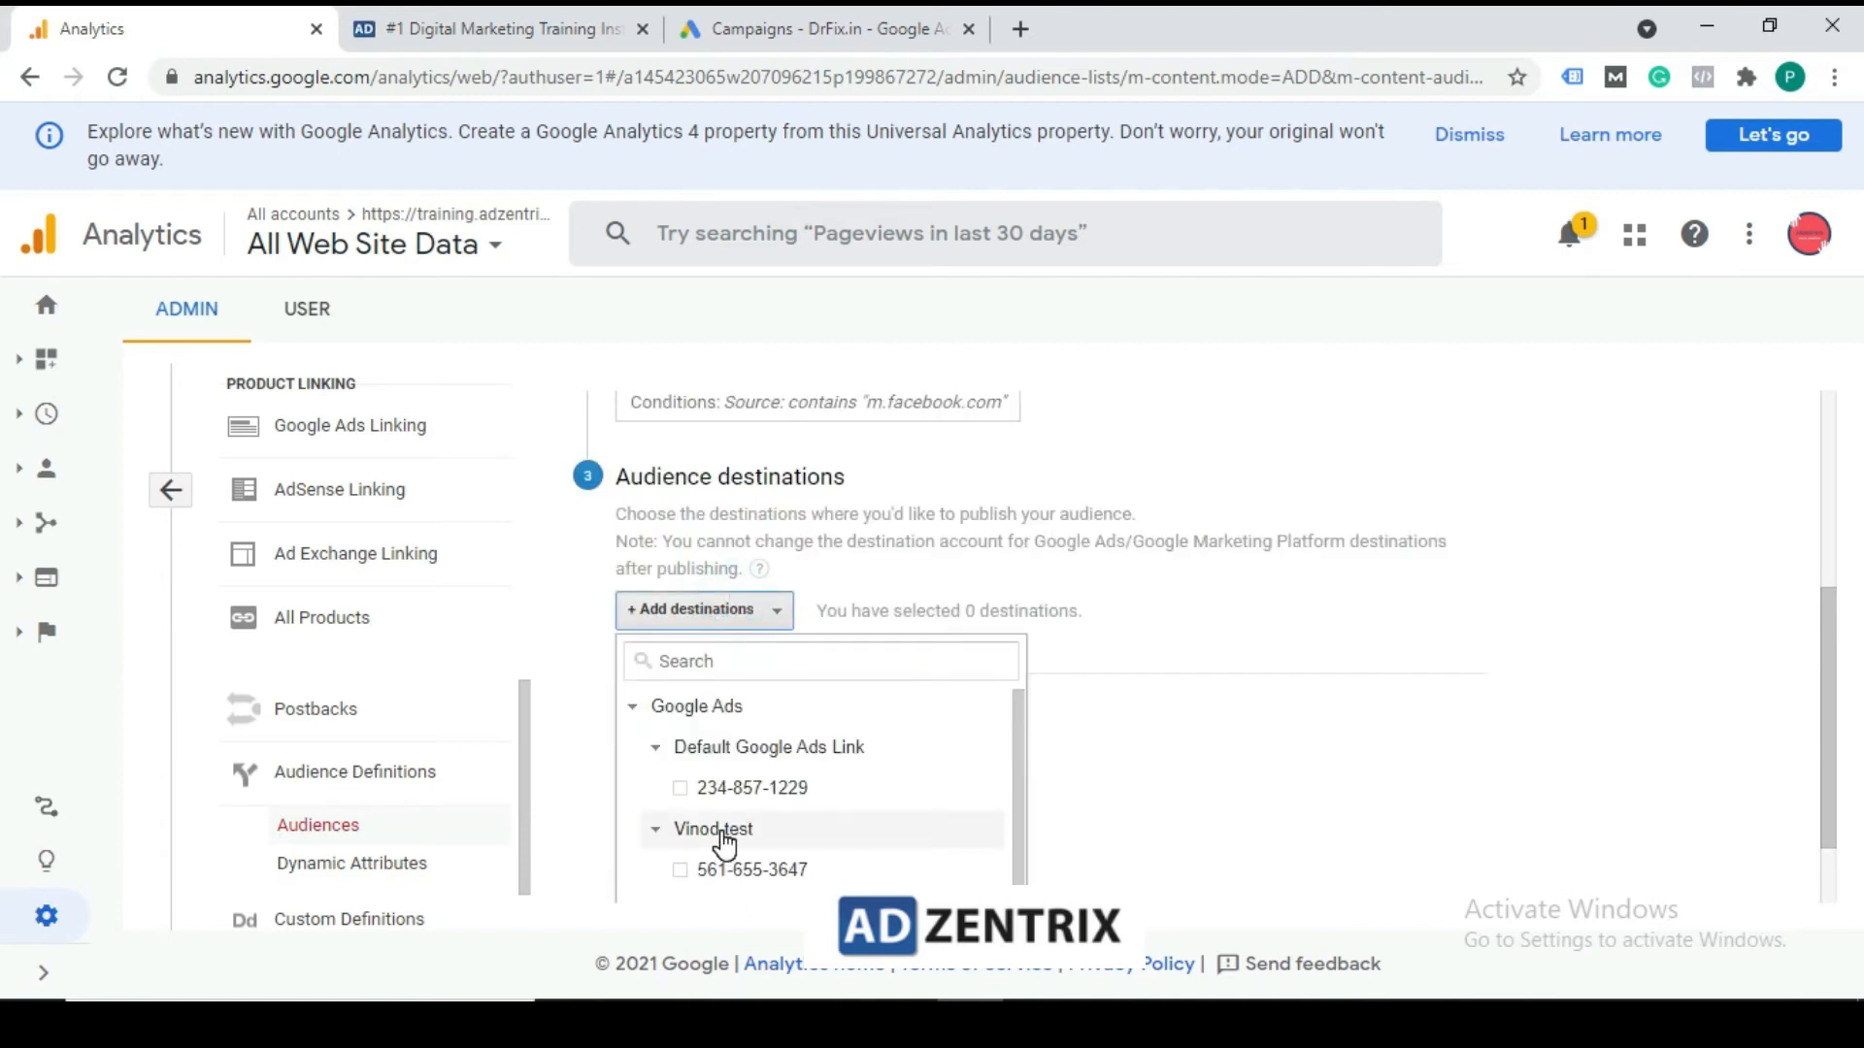
{"action": "scroll", "coordinate": [724, 840], "scroll_direction": "down", "scroll_amount": 3}
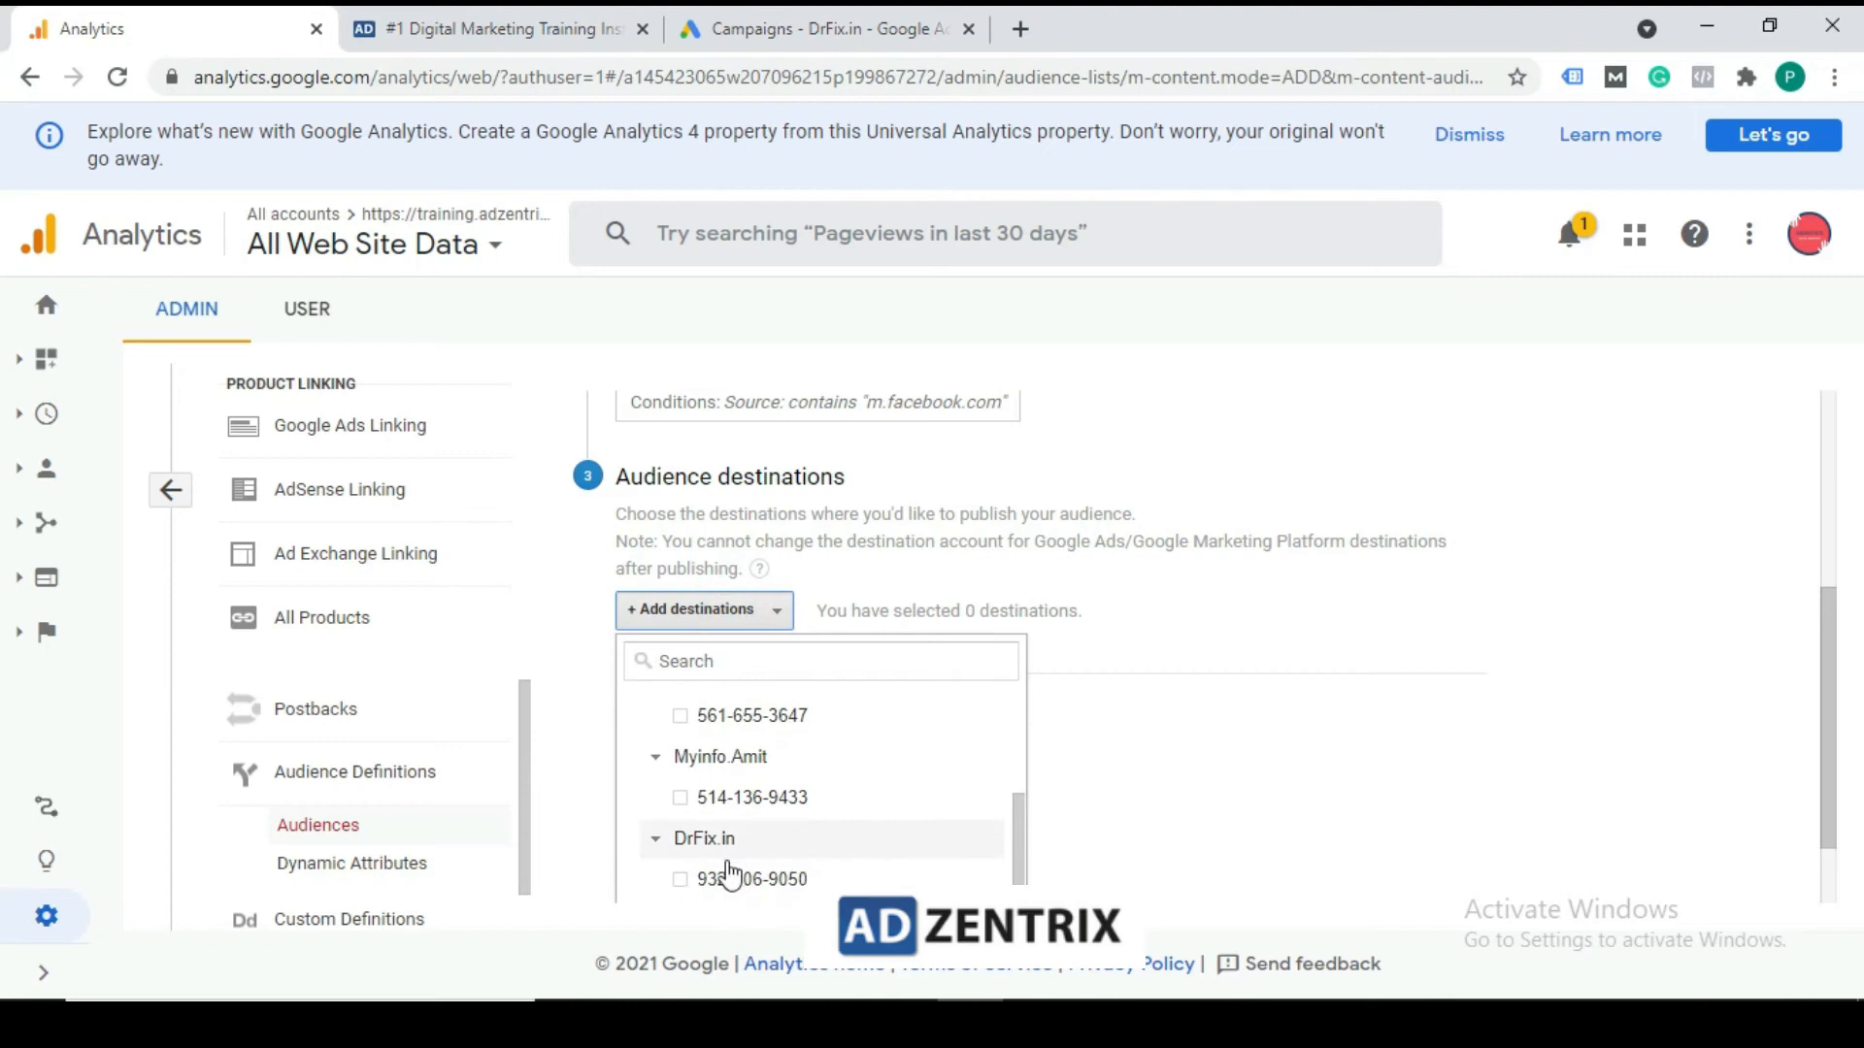
{"action": "left_click", "coordinate": [680, 879]}
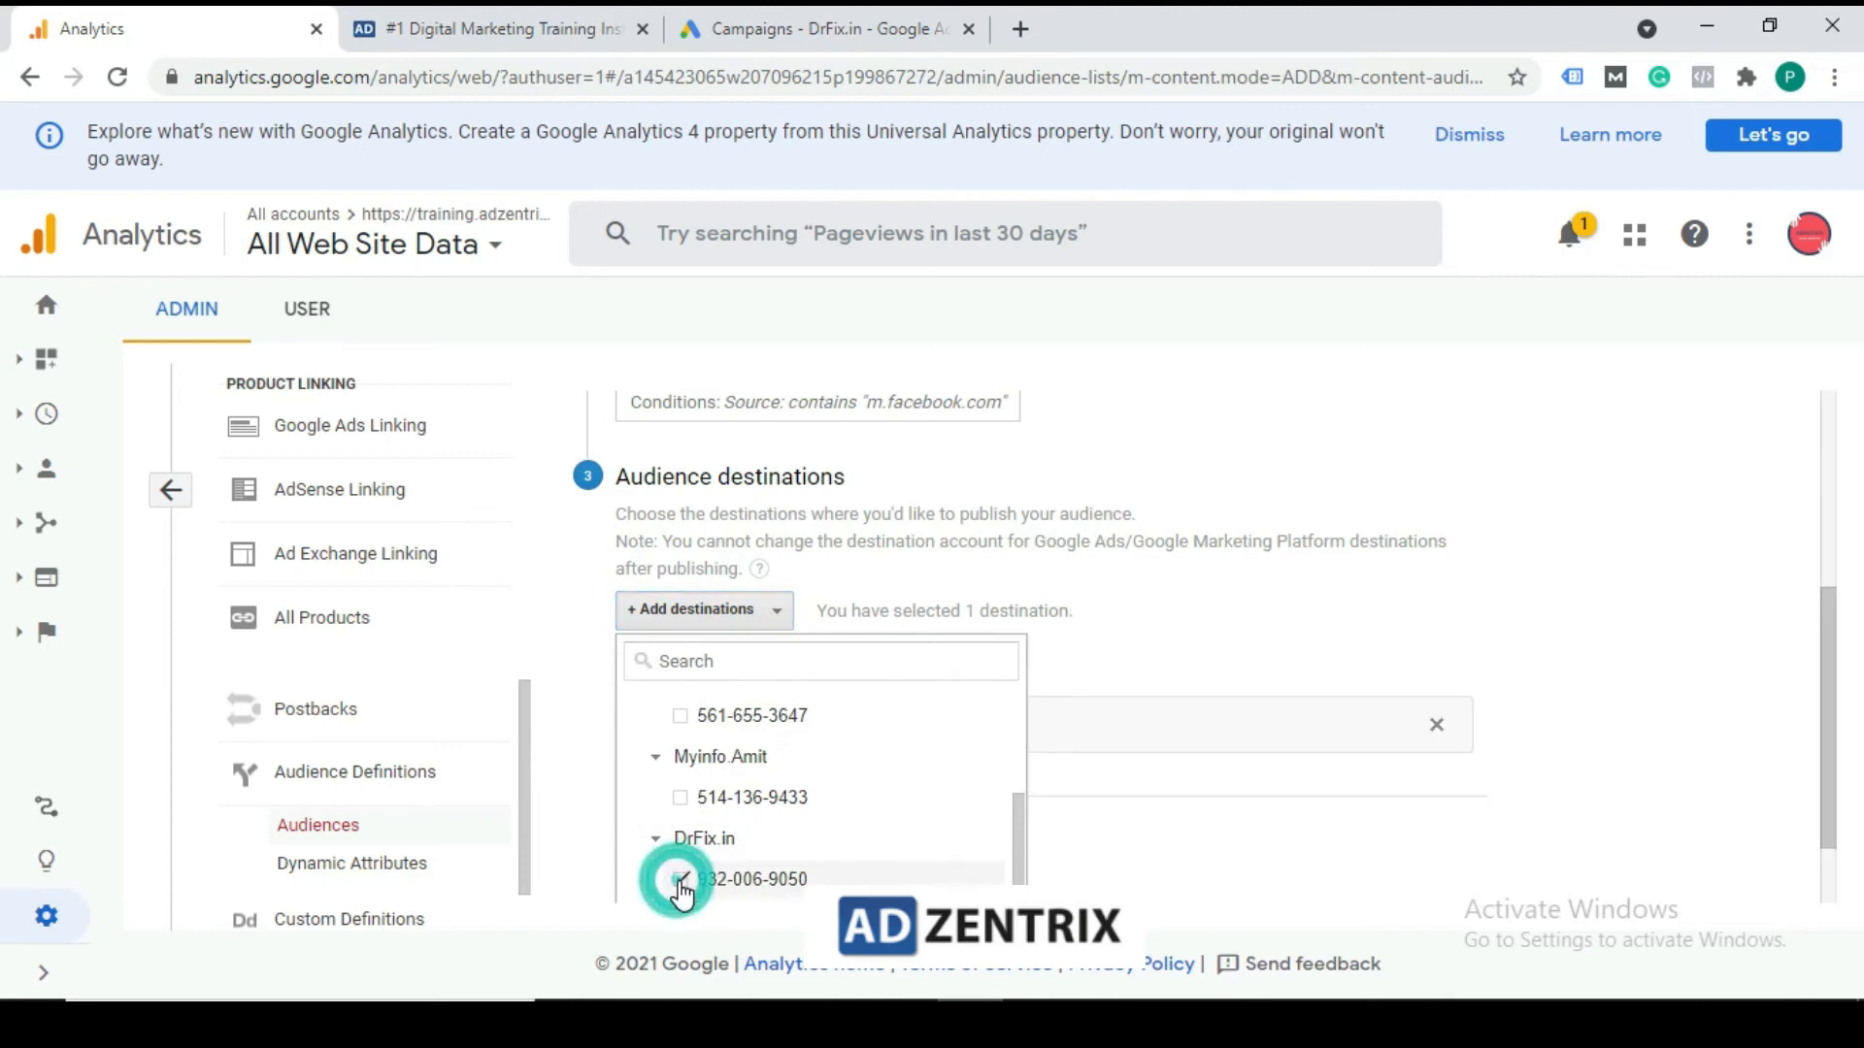
{"action": "left_click", "coordinate": [1634, 697]}
{"action": "left_click", "coordinate": [664, 843]}
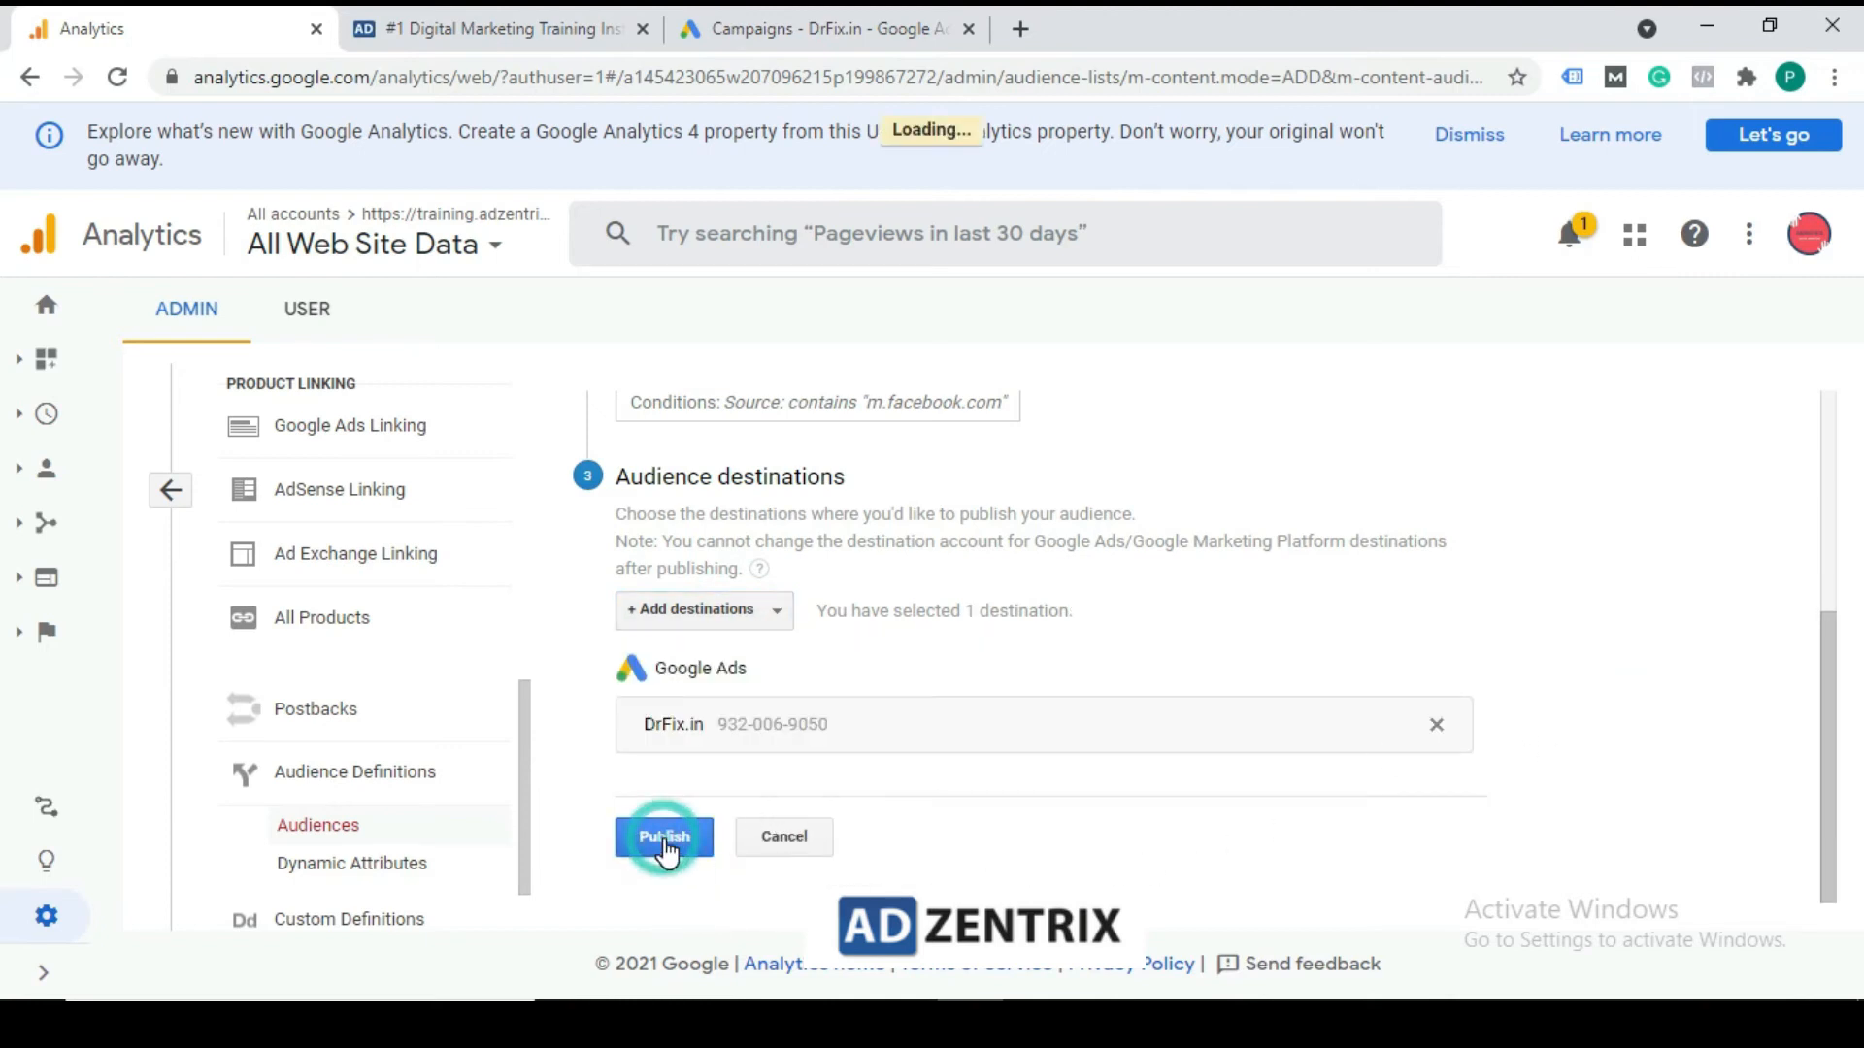
Review the published Facebook Visitors audience and close it
{"action": "scroll", "coordinate": [820, 616], "scroll_direction": "up", "scroll_amount": 3}
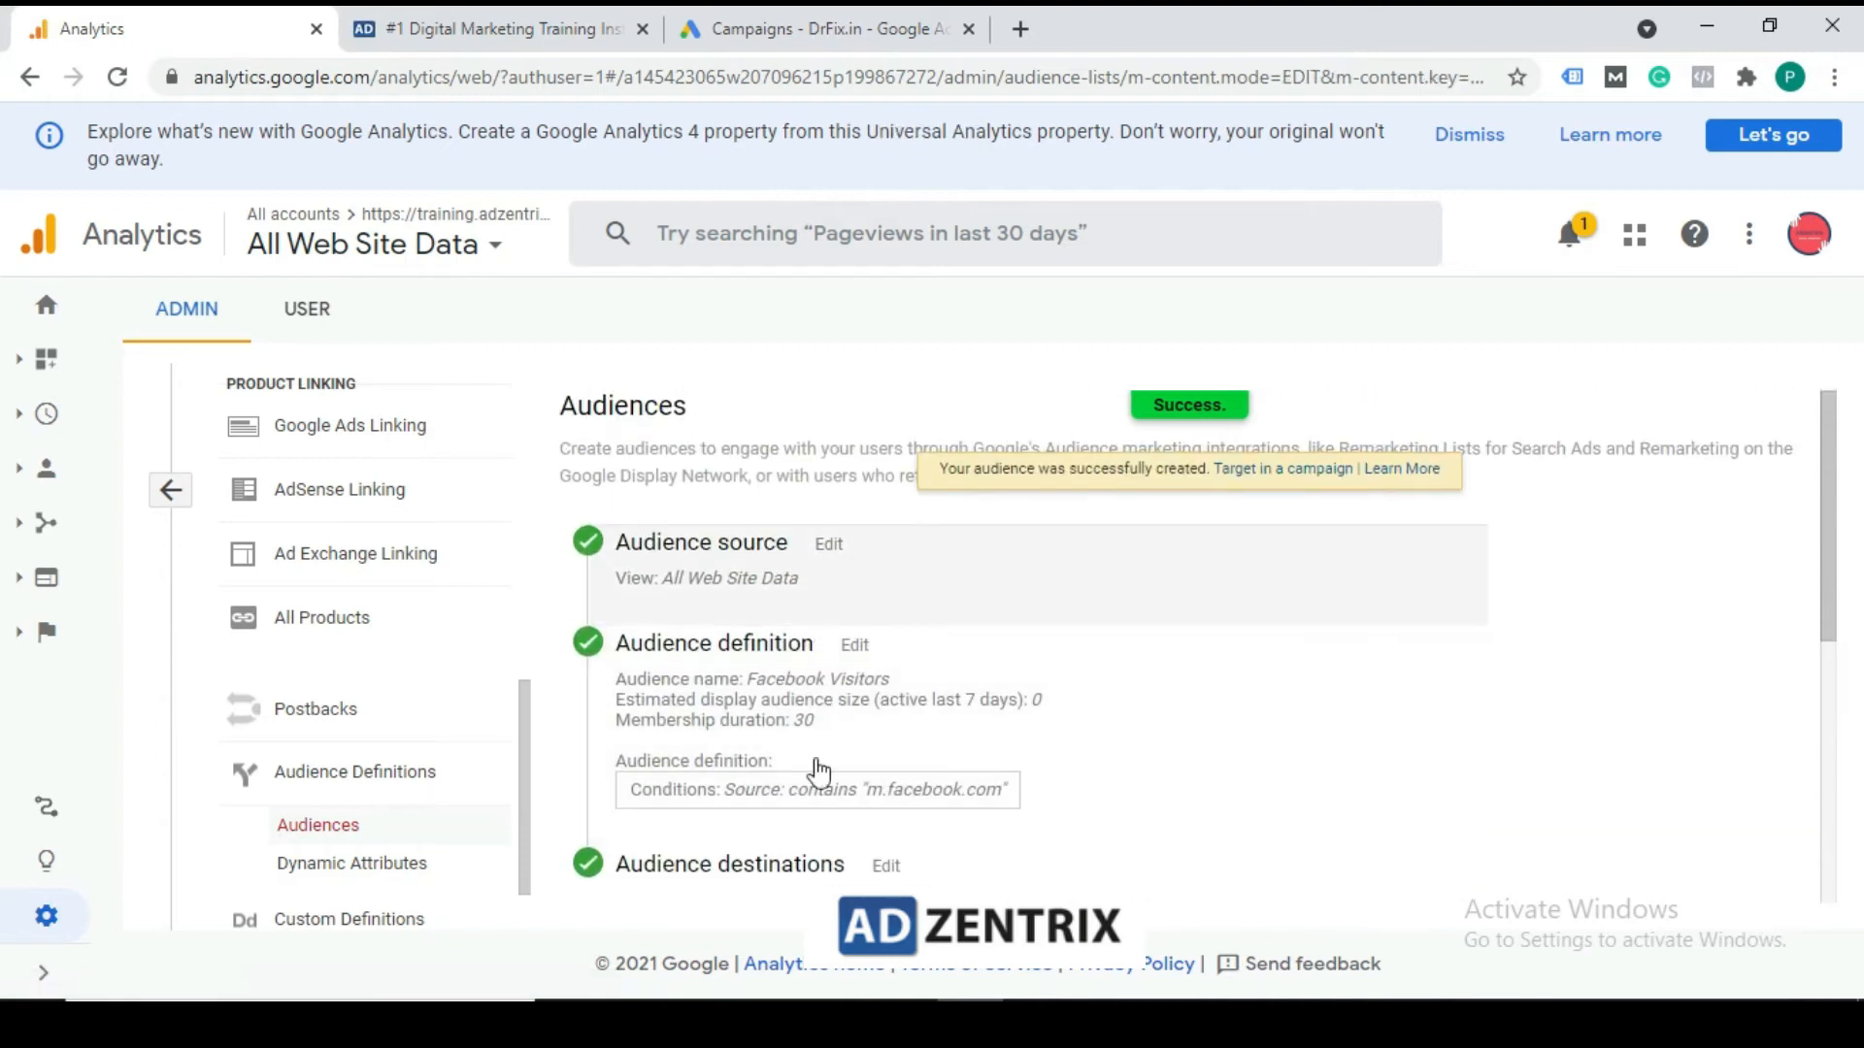
{"action": "scroll", "coordinate": [1009, 612], "scroll_direction": "down", "scroll_amount": 5}
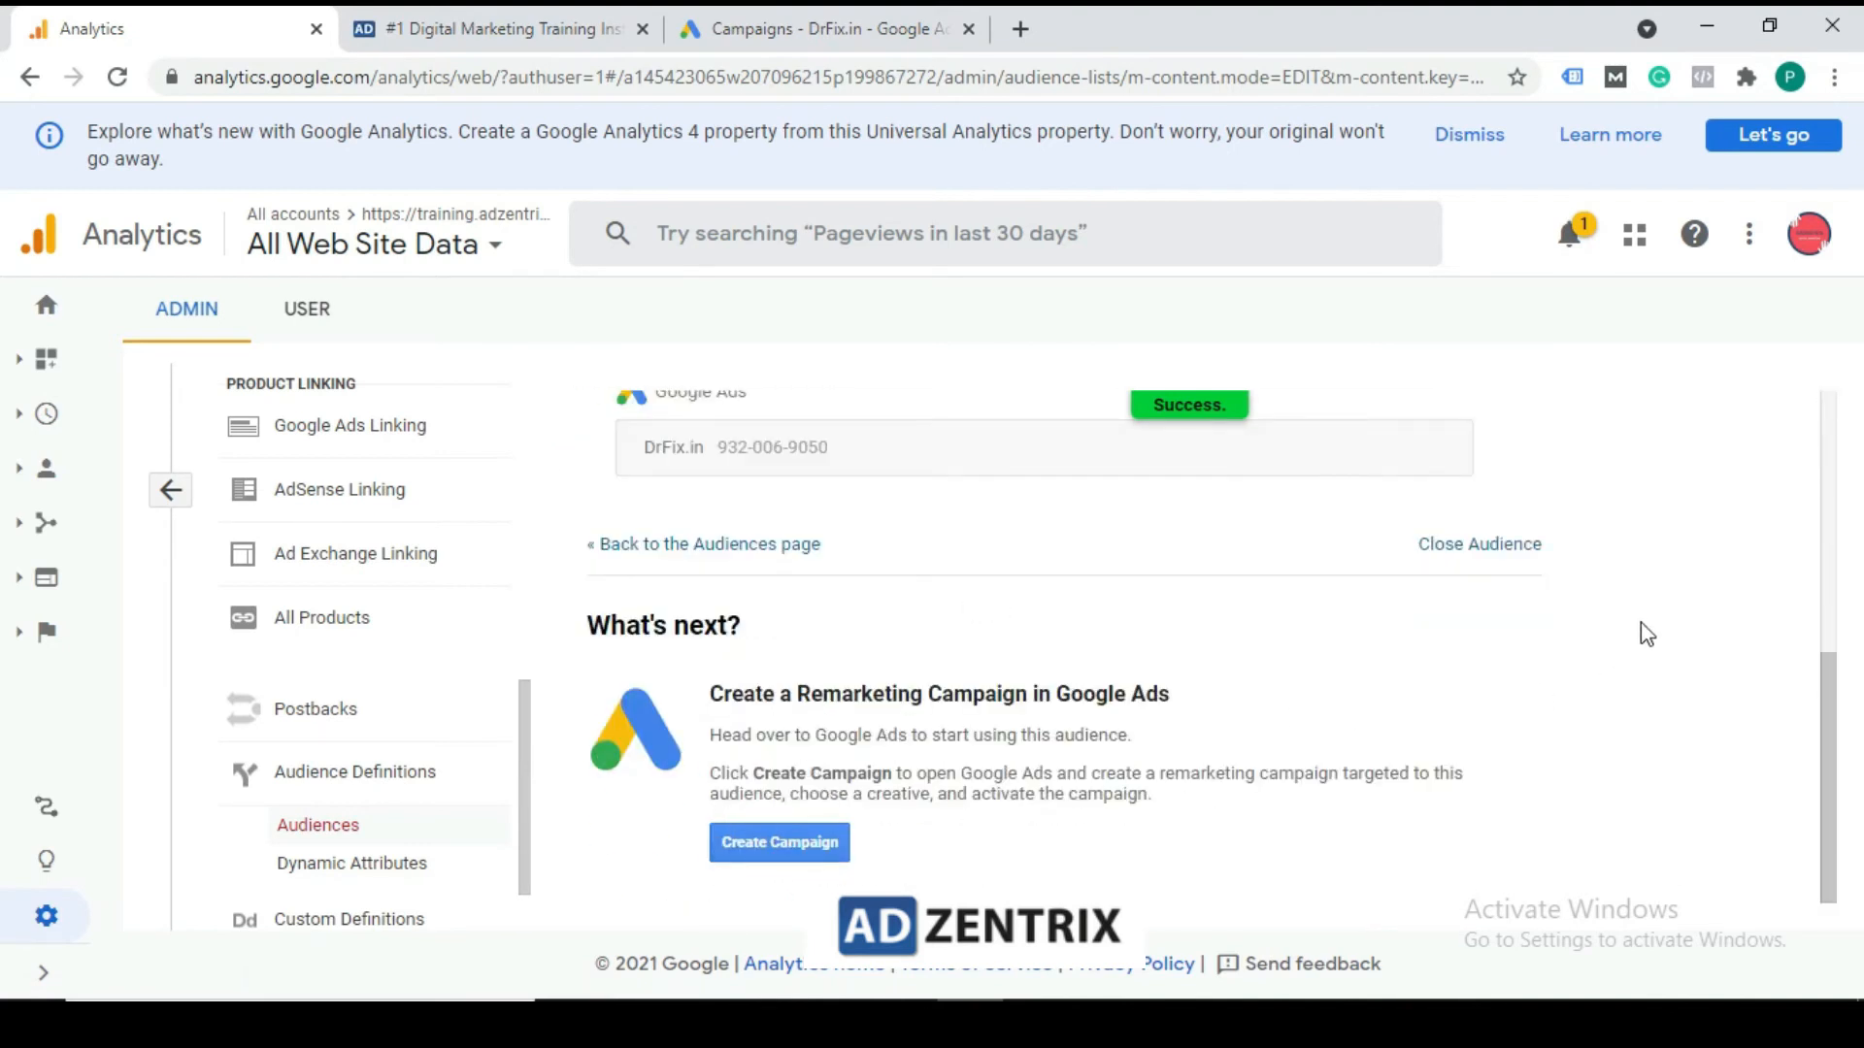
{"action": "left_click", "coordinate": [1478, 544]}
{"action": "left_click", "coordinate": [860, 735]}
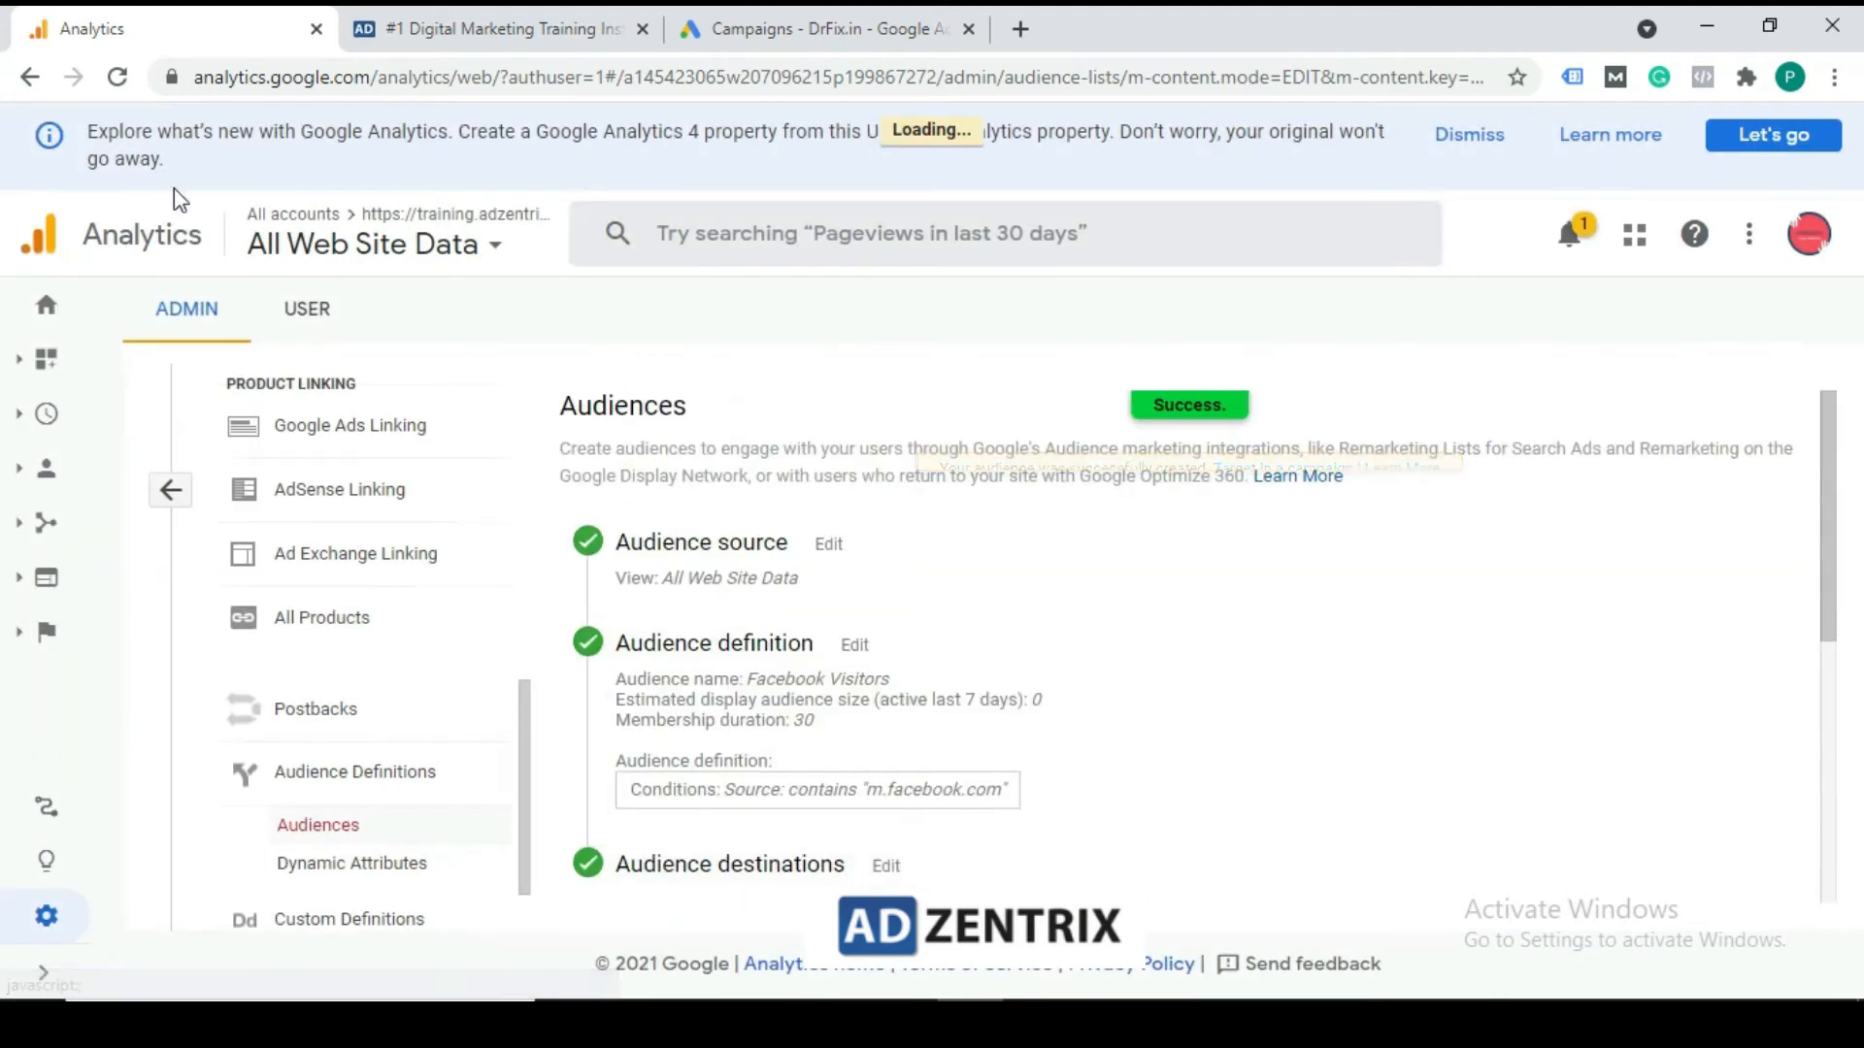
Open the Audience Overview report and bring up its list of segments to add
{"action": "left_click", "coordinate": [46, 469]}
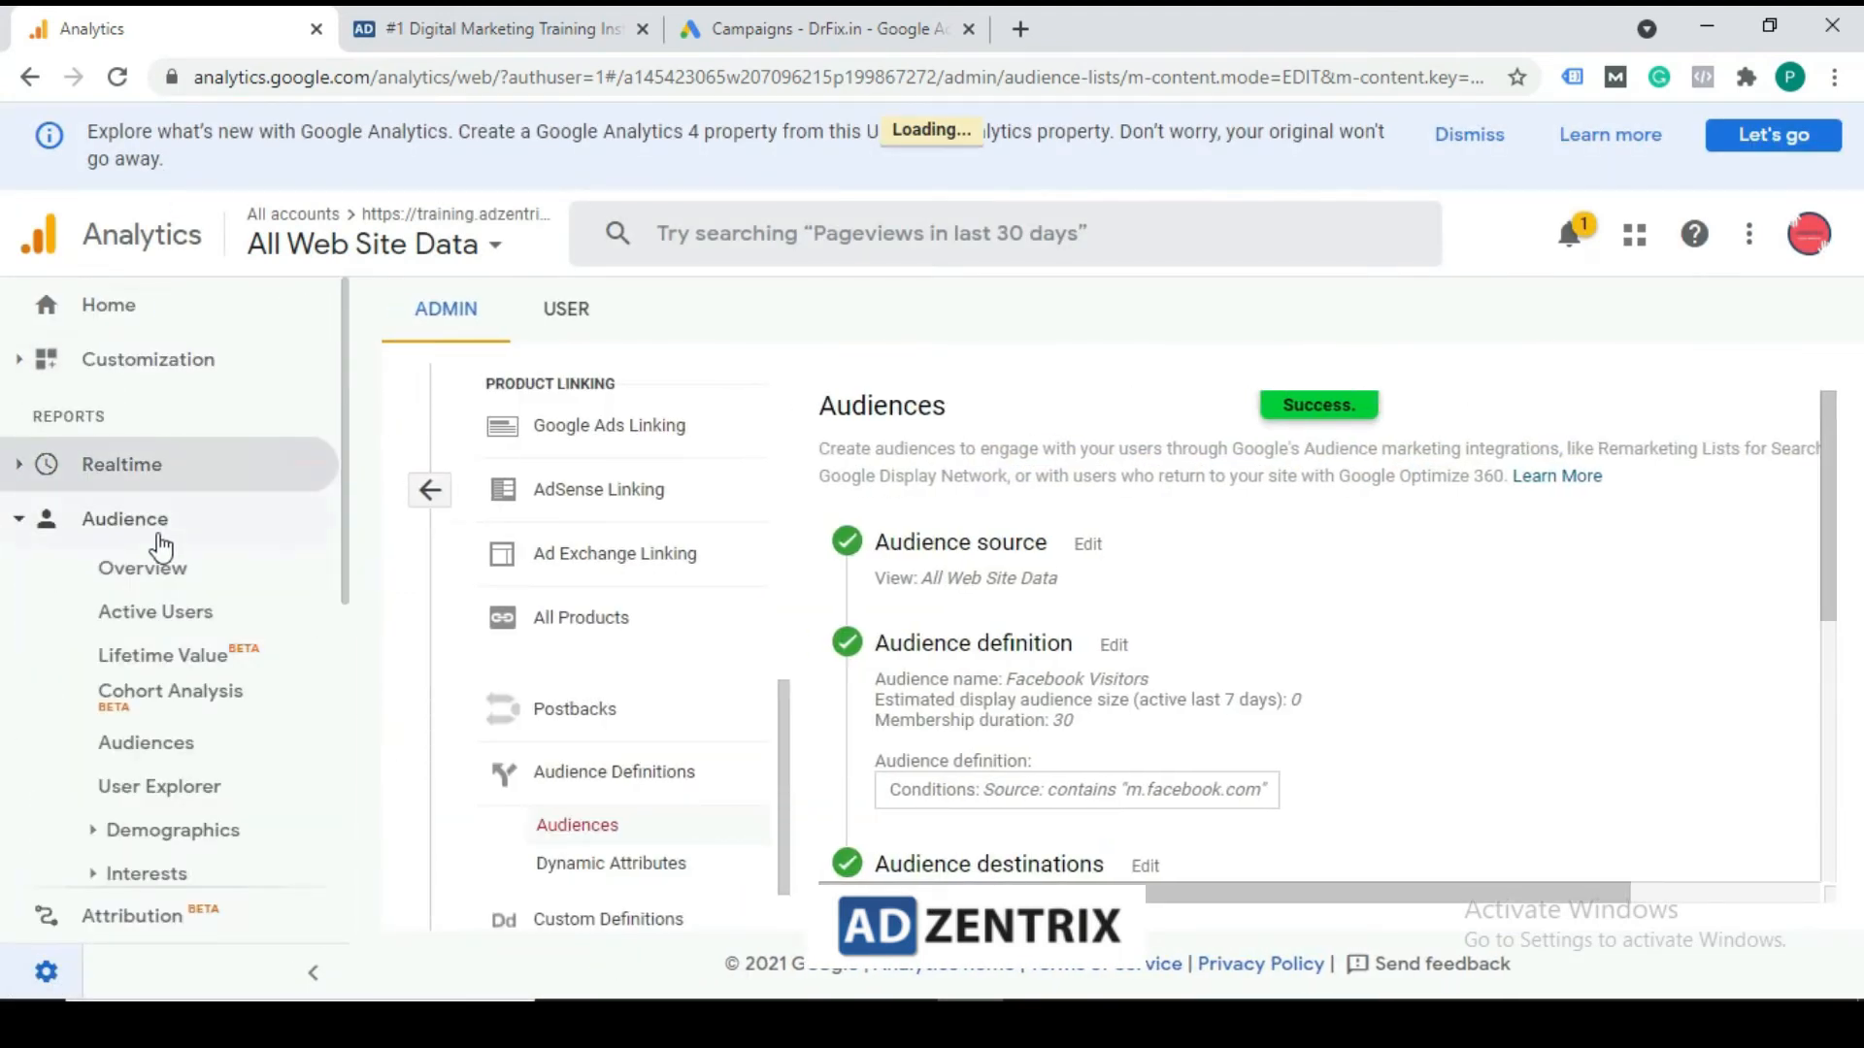
{"action": "left_click", "coordinate": [136, 575]}
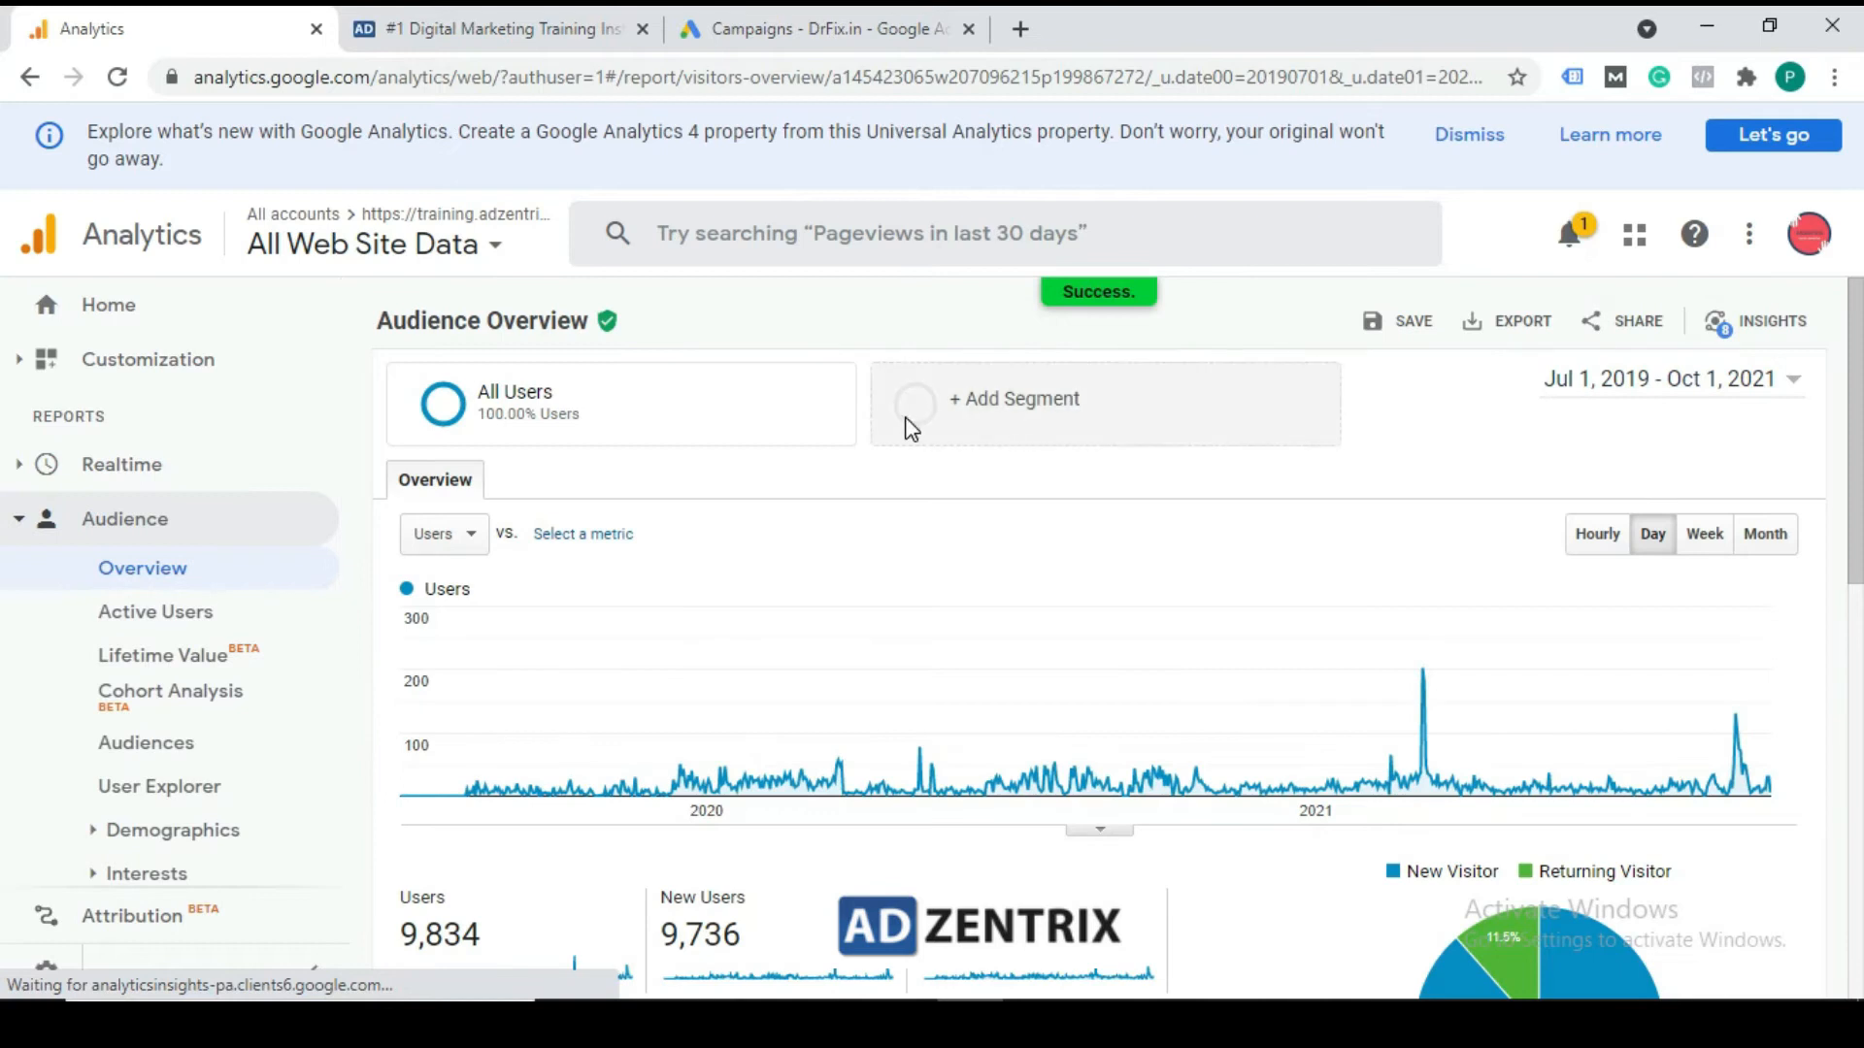
{"action": "left_click", "coordinate": [1086, 404]}
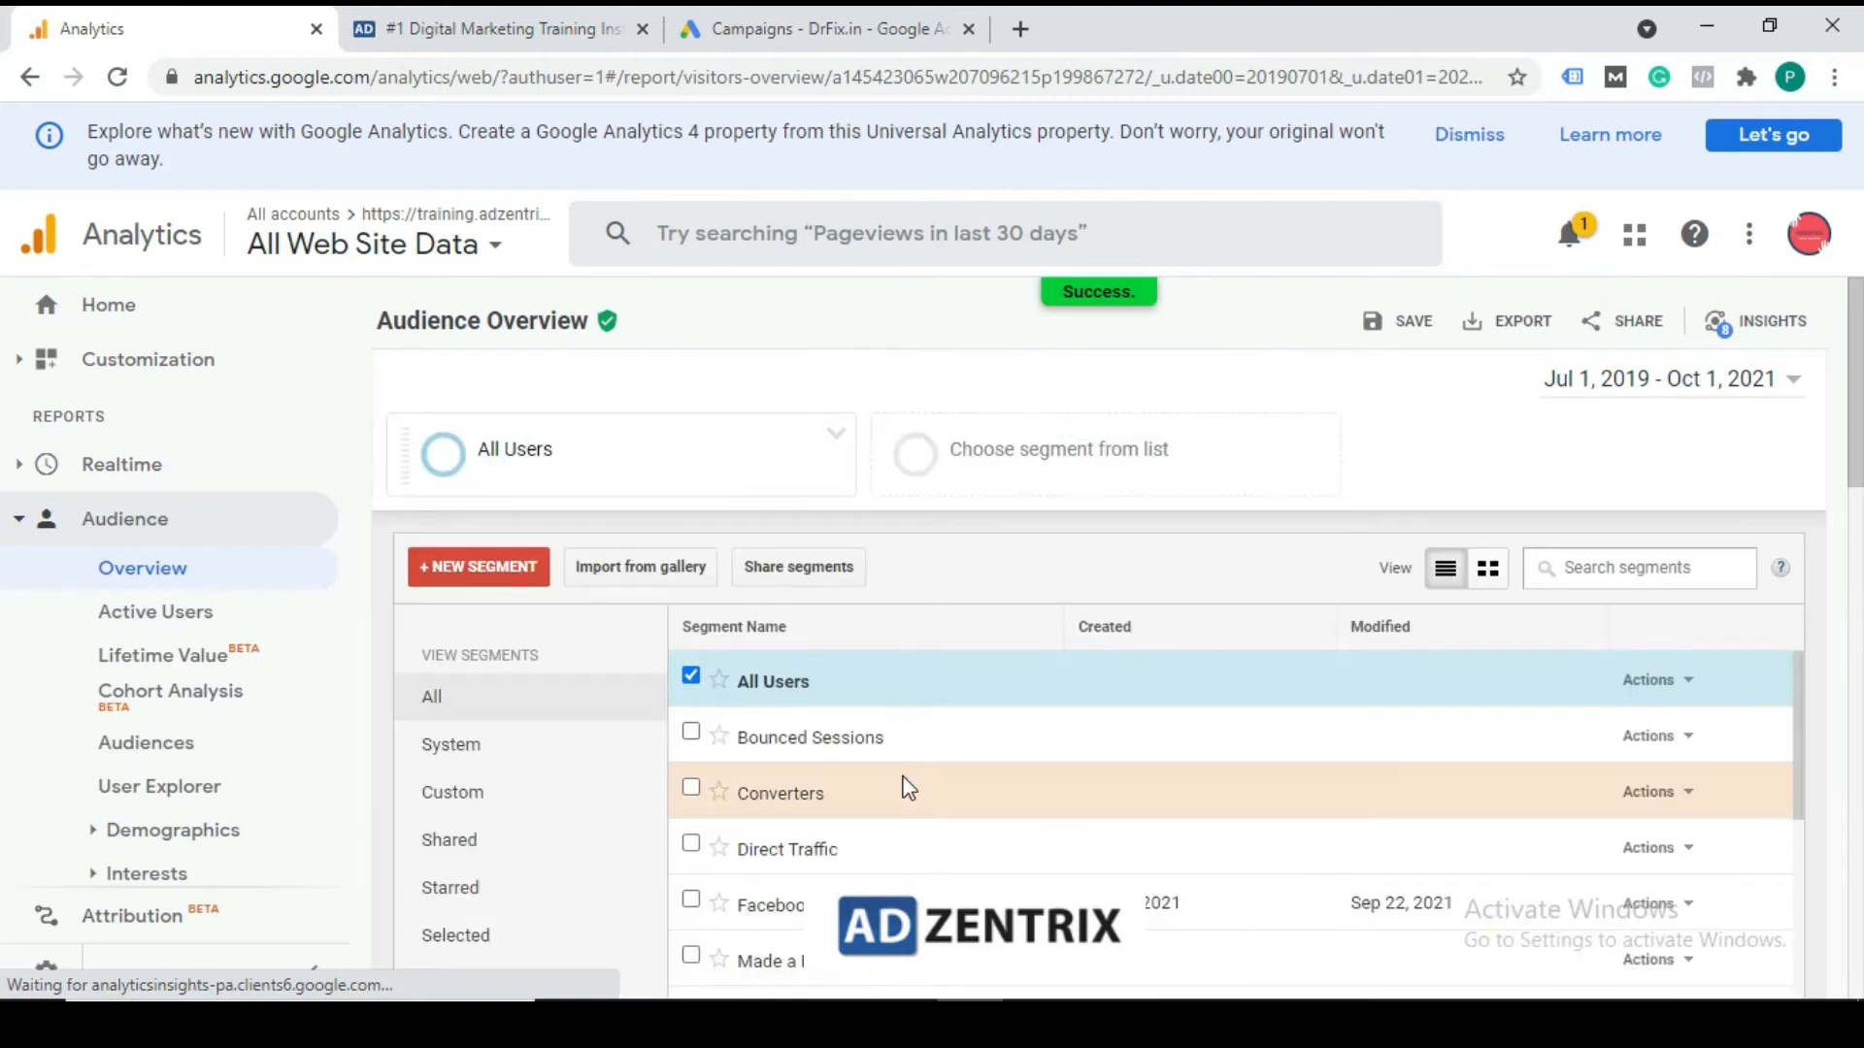
Look through the complete list of available segments and return to its beginning
{"action": "scroll", "coordinate": [1012, 815], "scroll_direction": "down", "scroll_amount": 3}
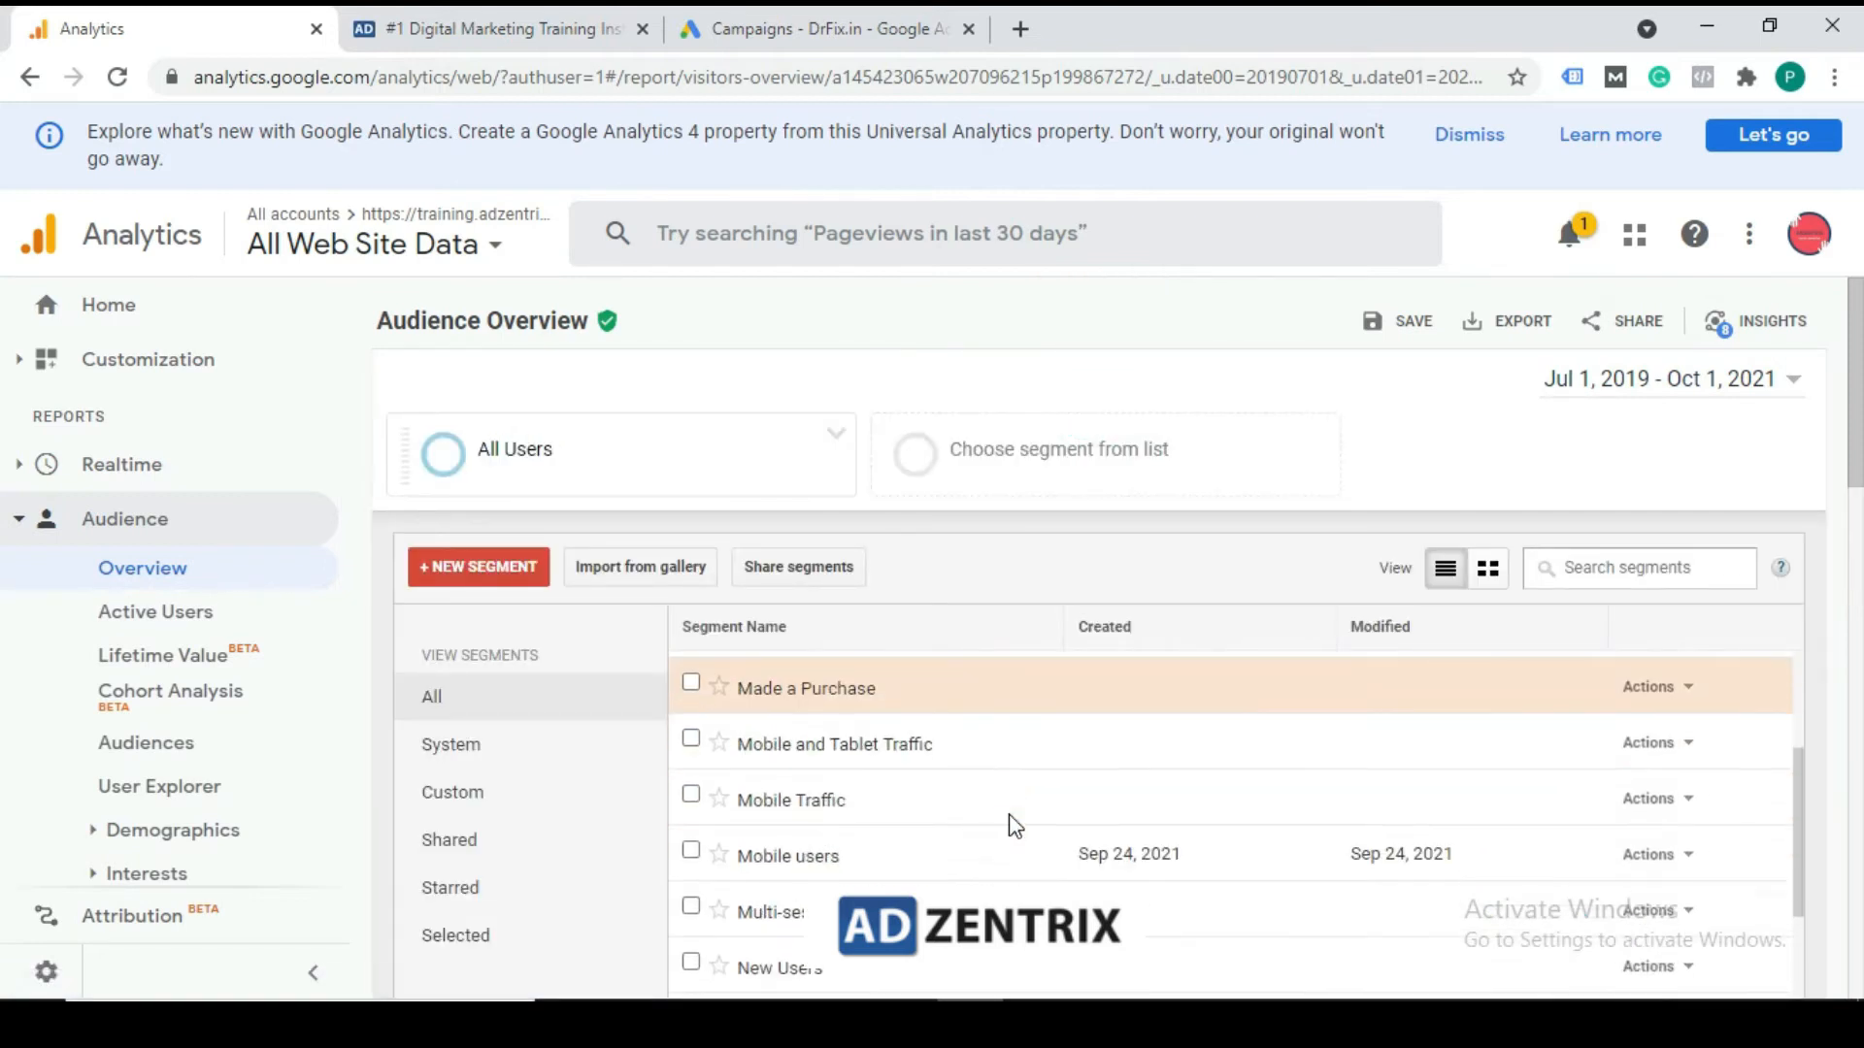
{"action": "scroll", "coordinate": [1013, 825], "scroll_direction": "down", "scroll_amount": 2}
{"action": "scroll", "coordinate": [1010, 825], "scroll_direction": "down", "scroll_amount": 5}
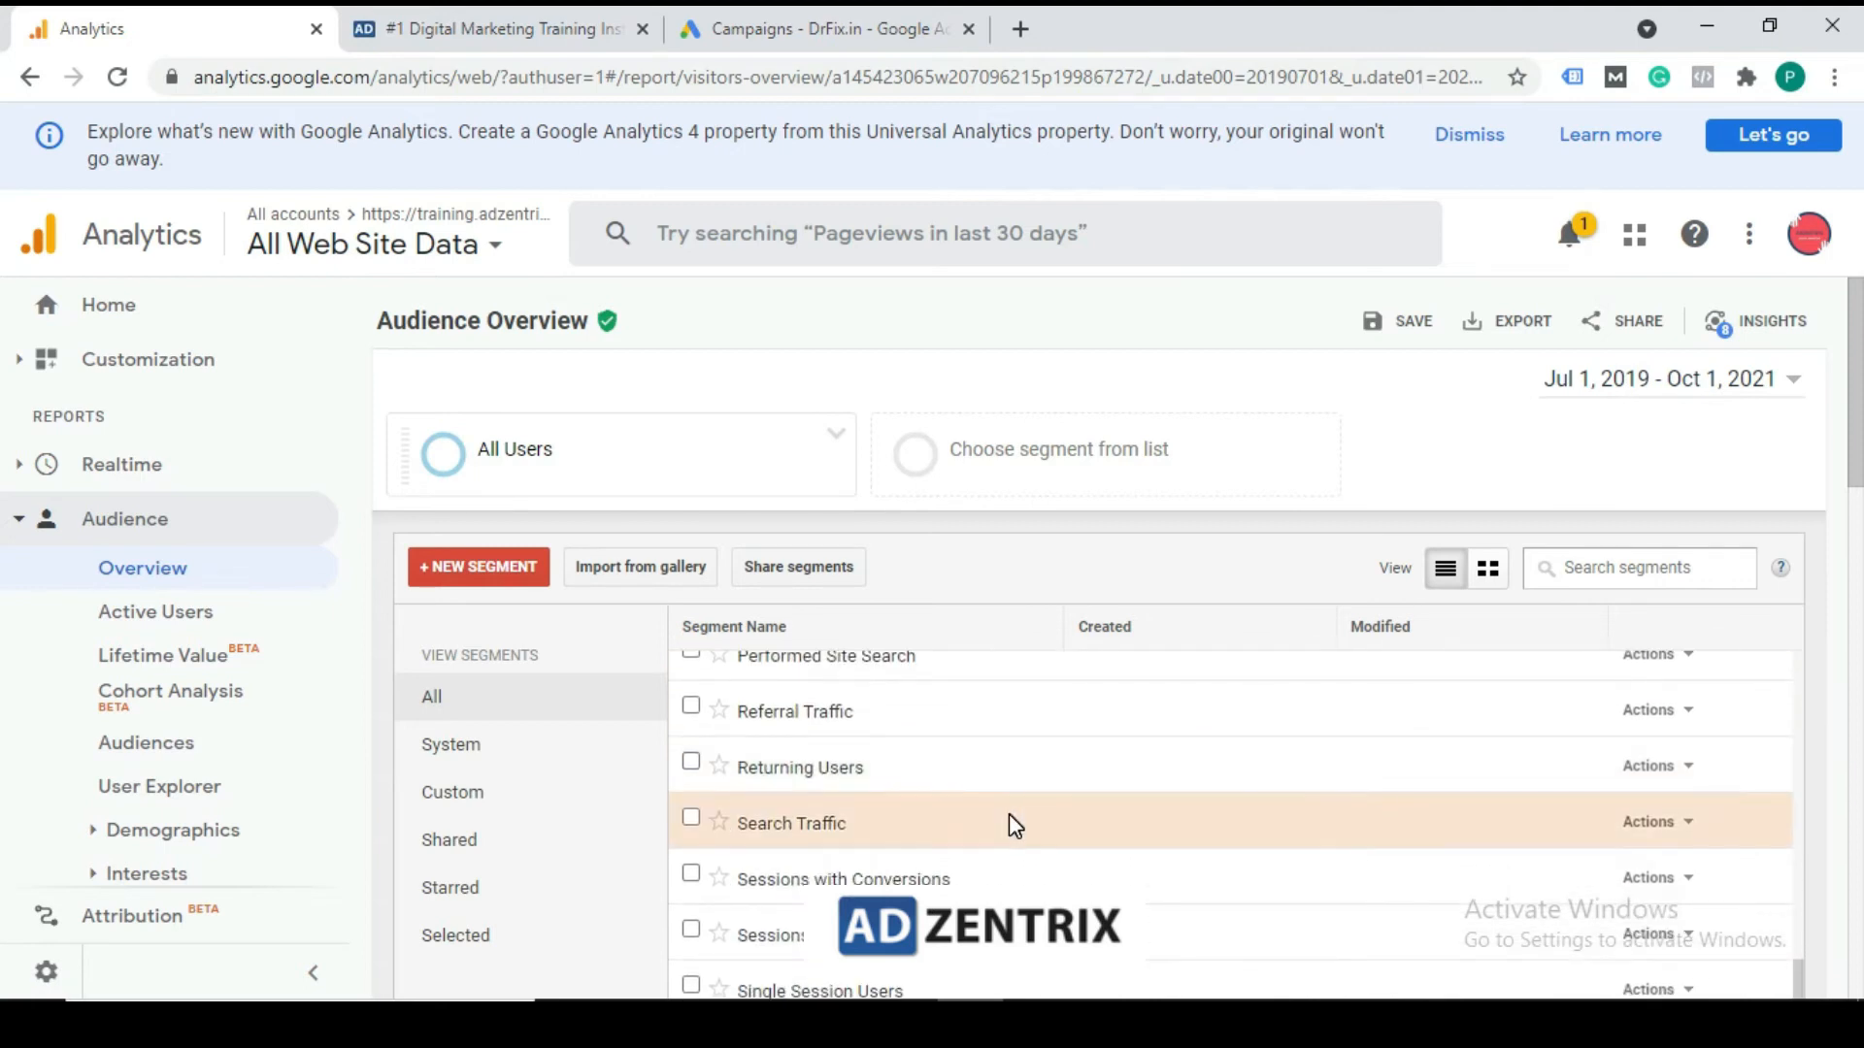
{"action": "scroll", "coordinate": [1010, 814], "scroll_direction": "down", "scroll_amount": 7}
{"action": "scroll", "coordinate": [934, 609], "scroll_direction": "up", "scroll_amount": 7}
{"action": "scroll", "coordinate": [864, 765], "scroll_direction": "up", "scroll_amount": 5}
{"action": "scroll", "coordinate": [827, 782], "scroll_direction": "up", "scroll_amount": 2}
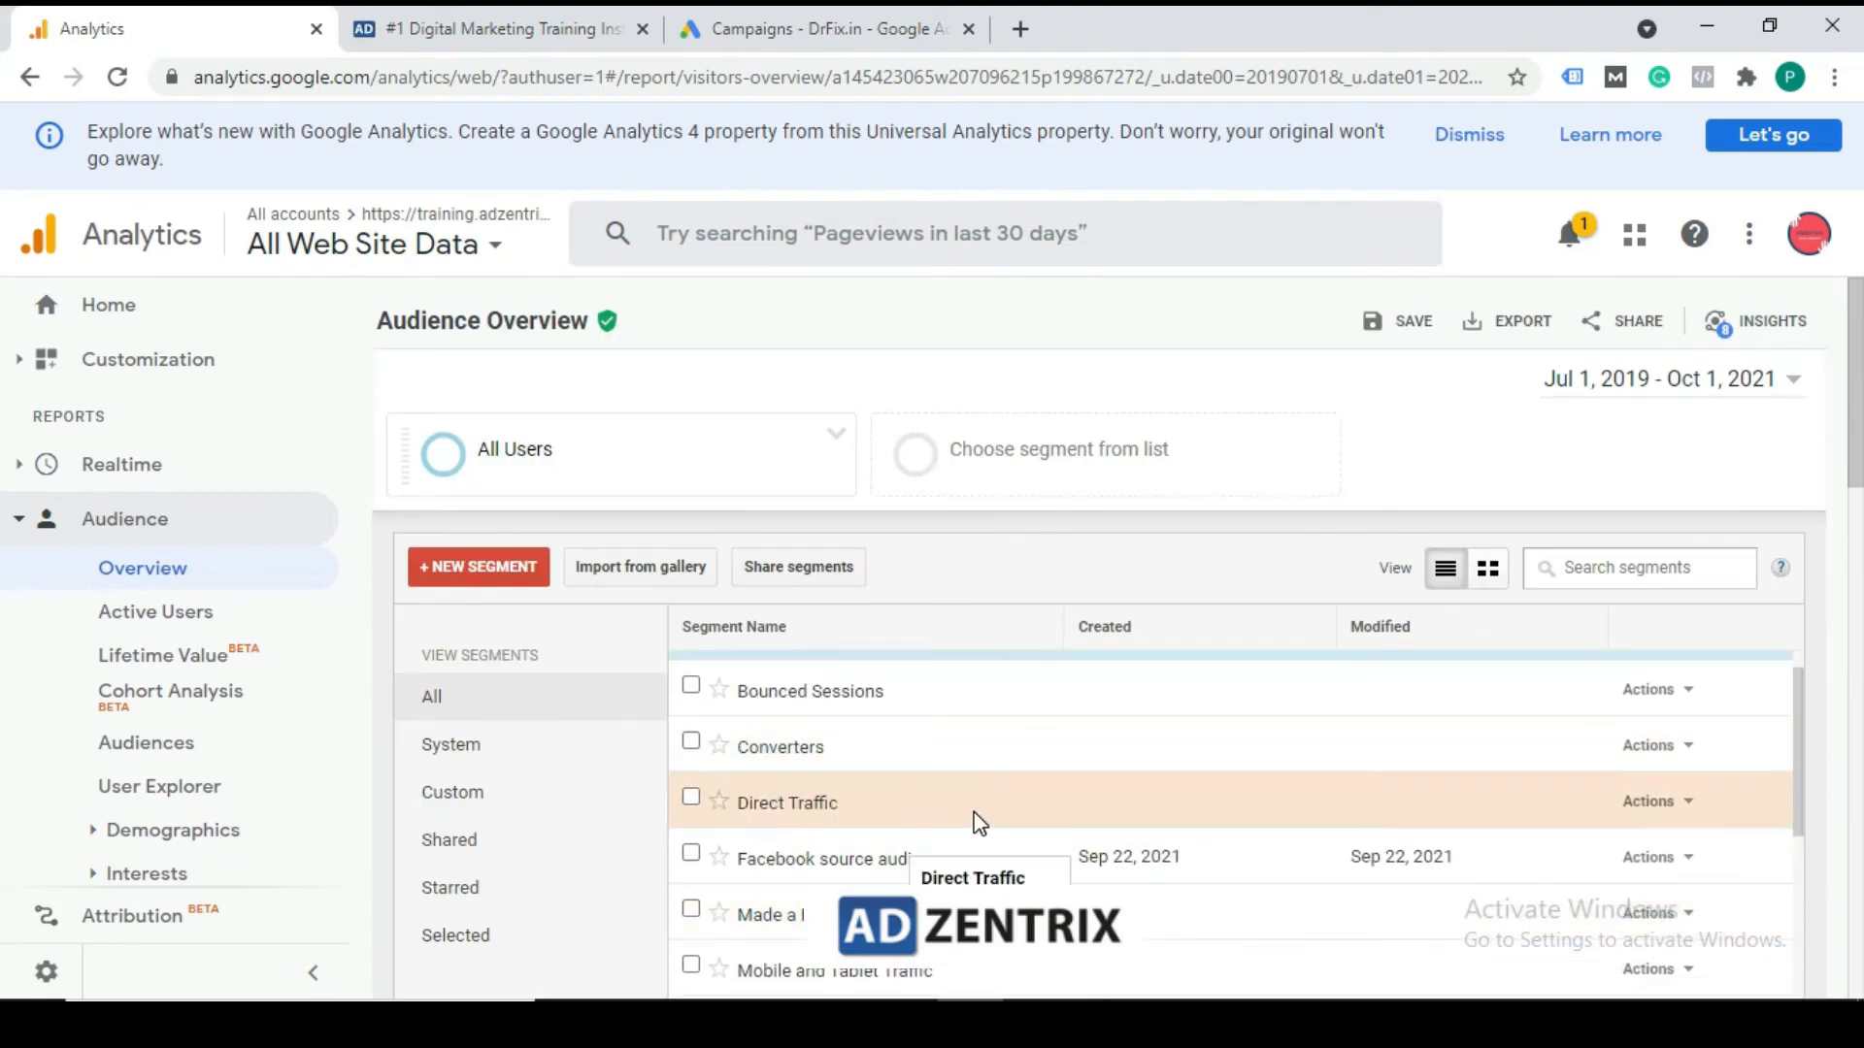
{"action": "scroll", "coordinate": [874, 766], "scroll_direction": "up", "scroll_amount": 1}
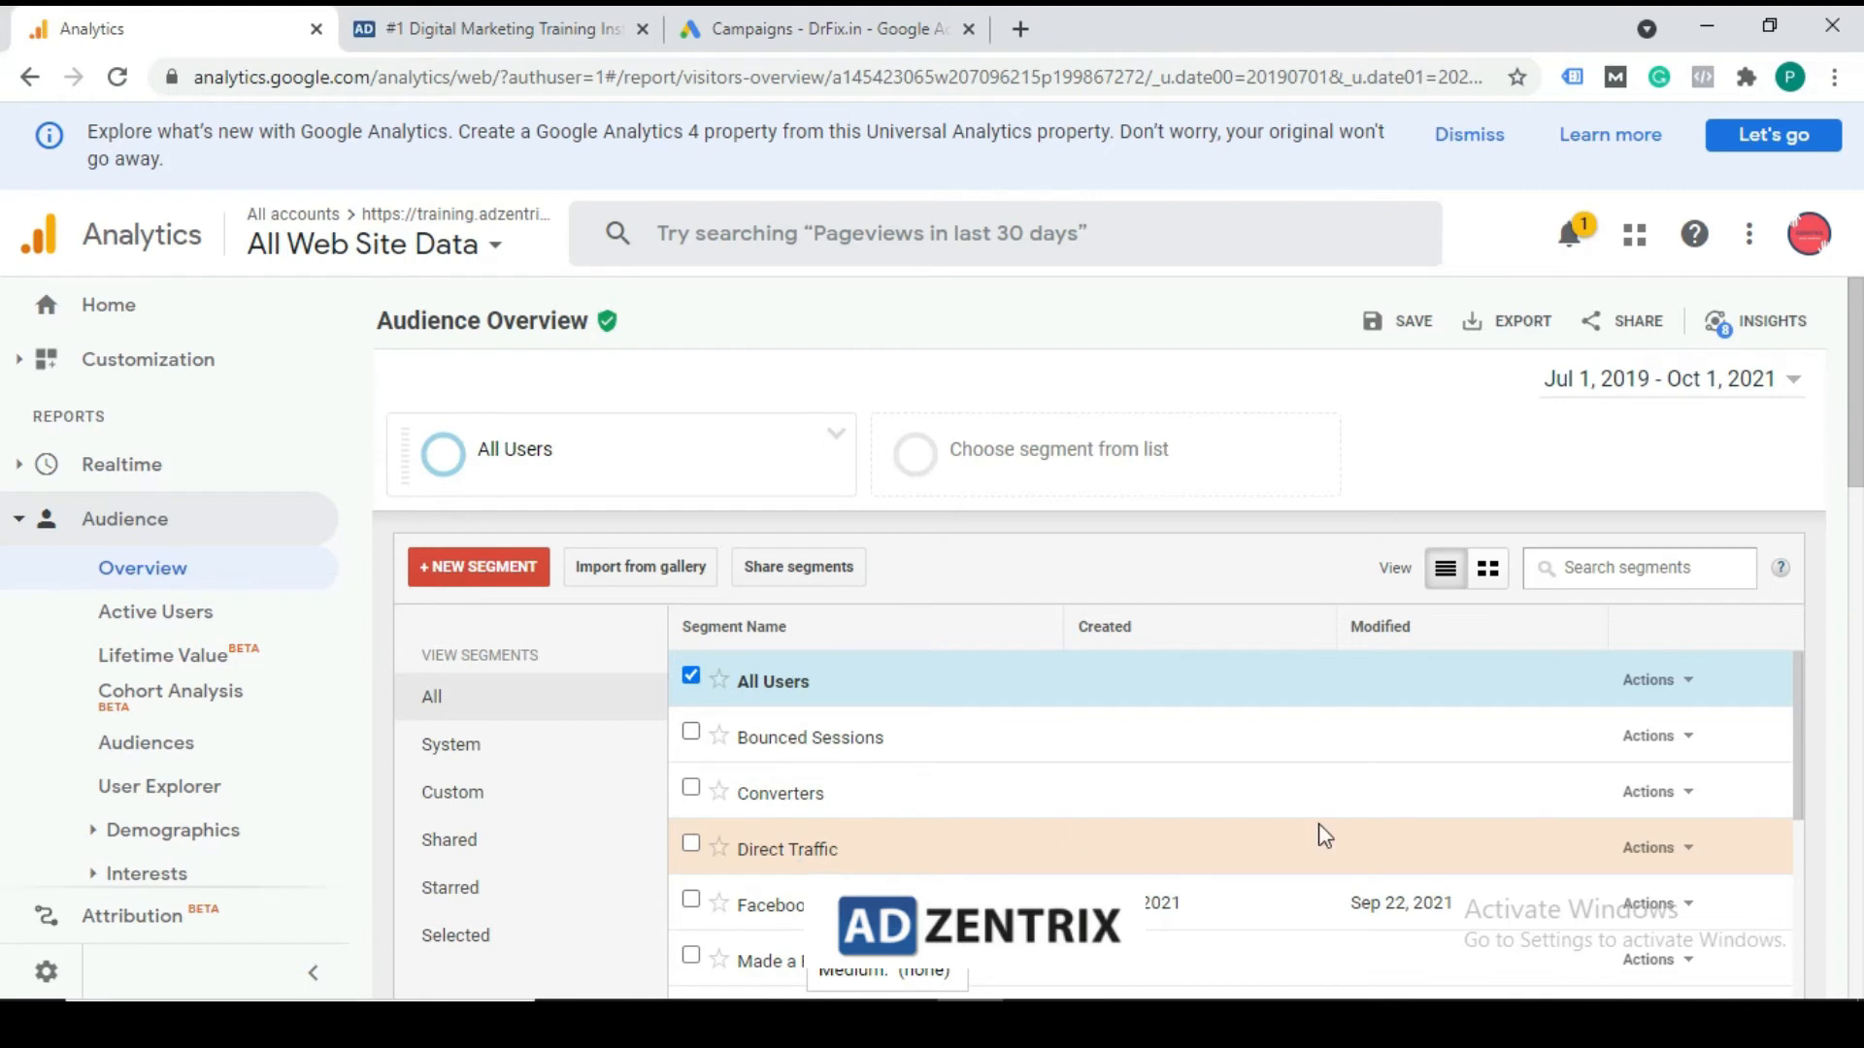
Start building an audience from the Direct Traffic segment and leave the form for the admin overview without publishing
{"action": "left_click", "coordinate": [1689, 852]}
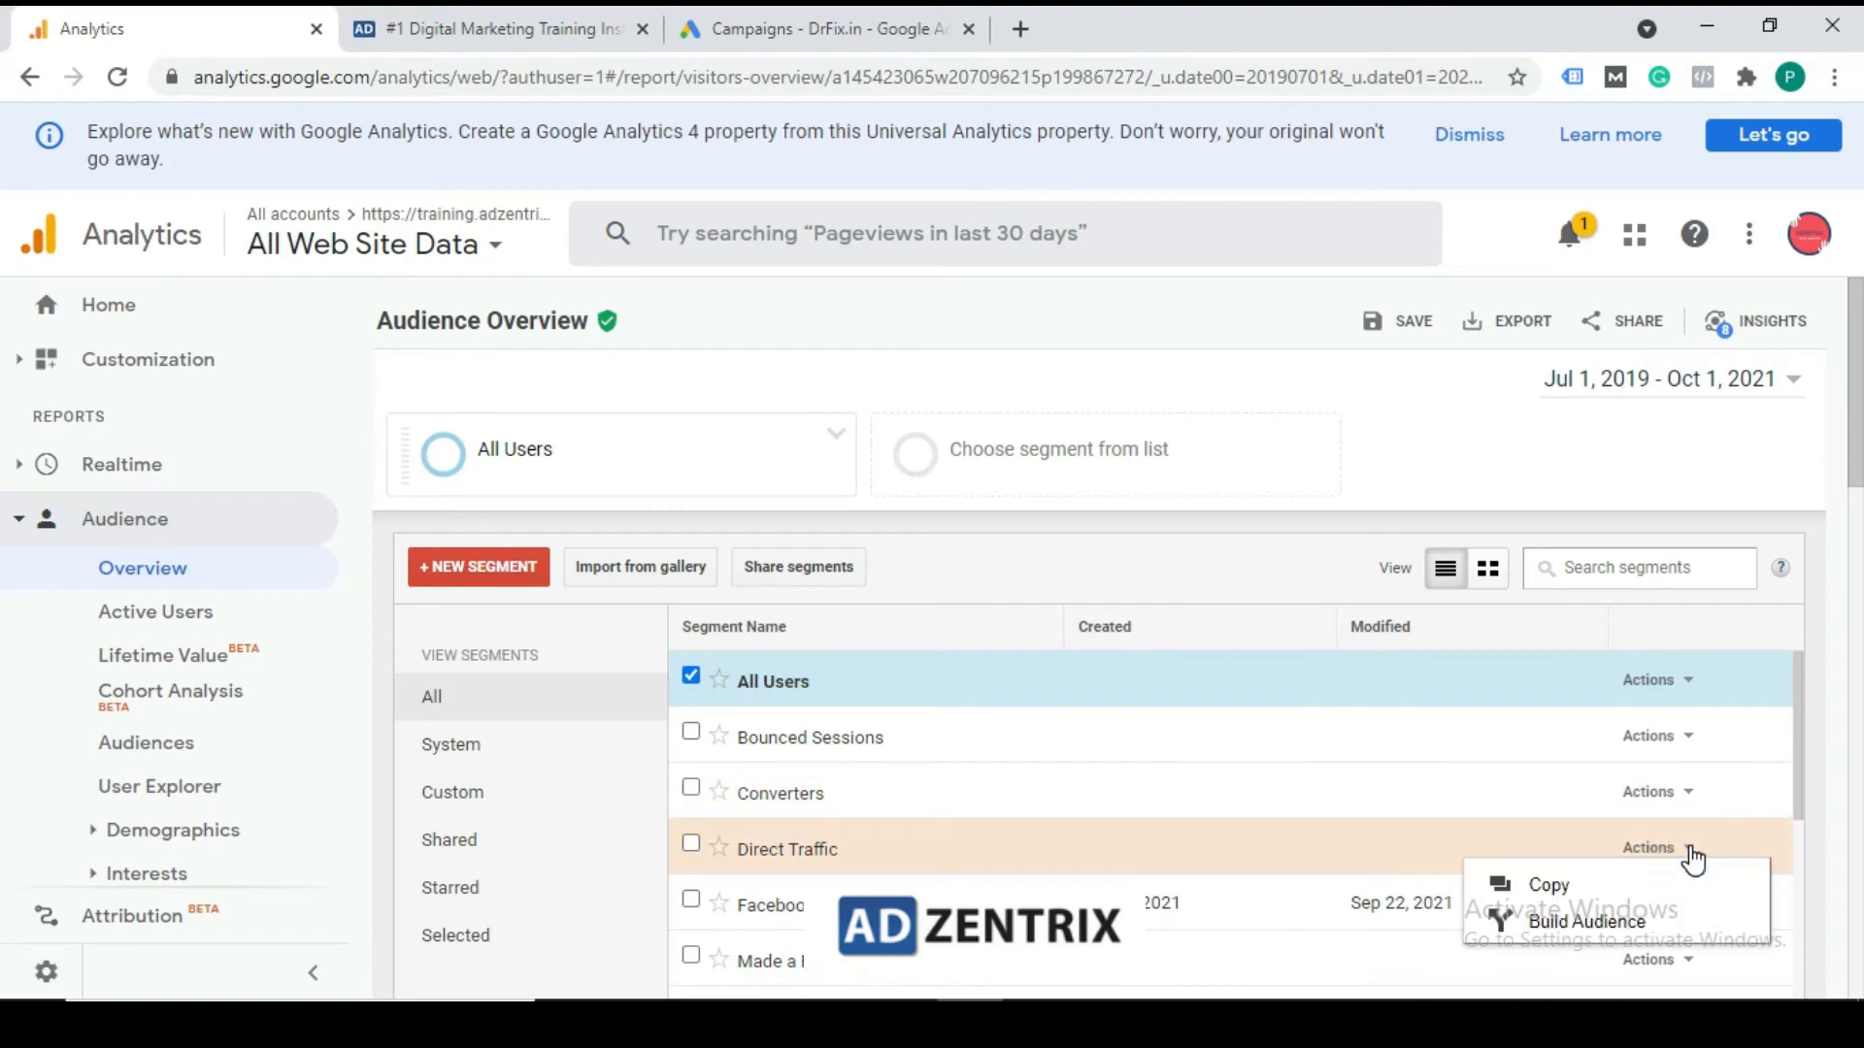
{"action": "left_click", "coordinate": [1583, 922]}
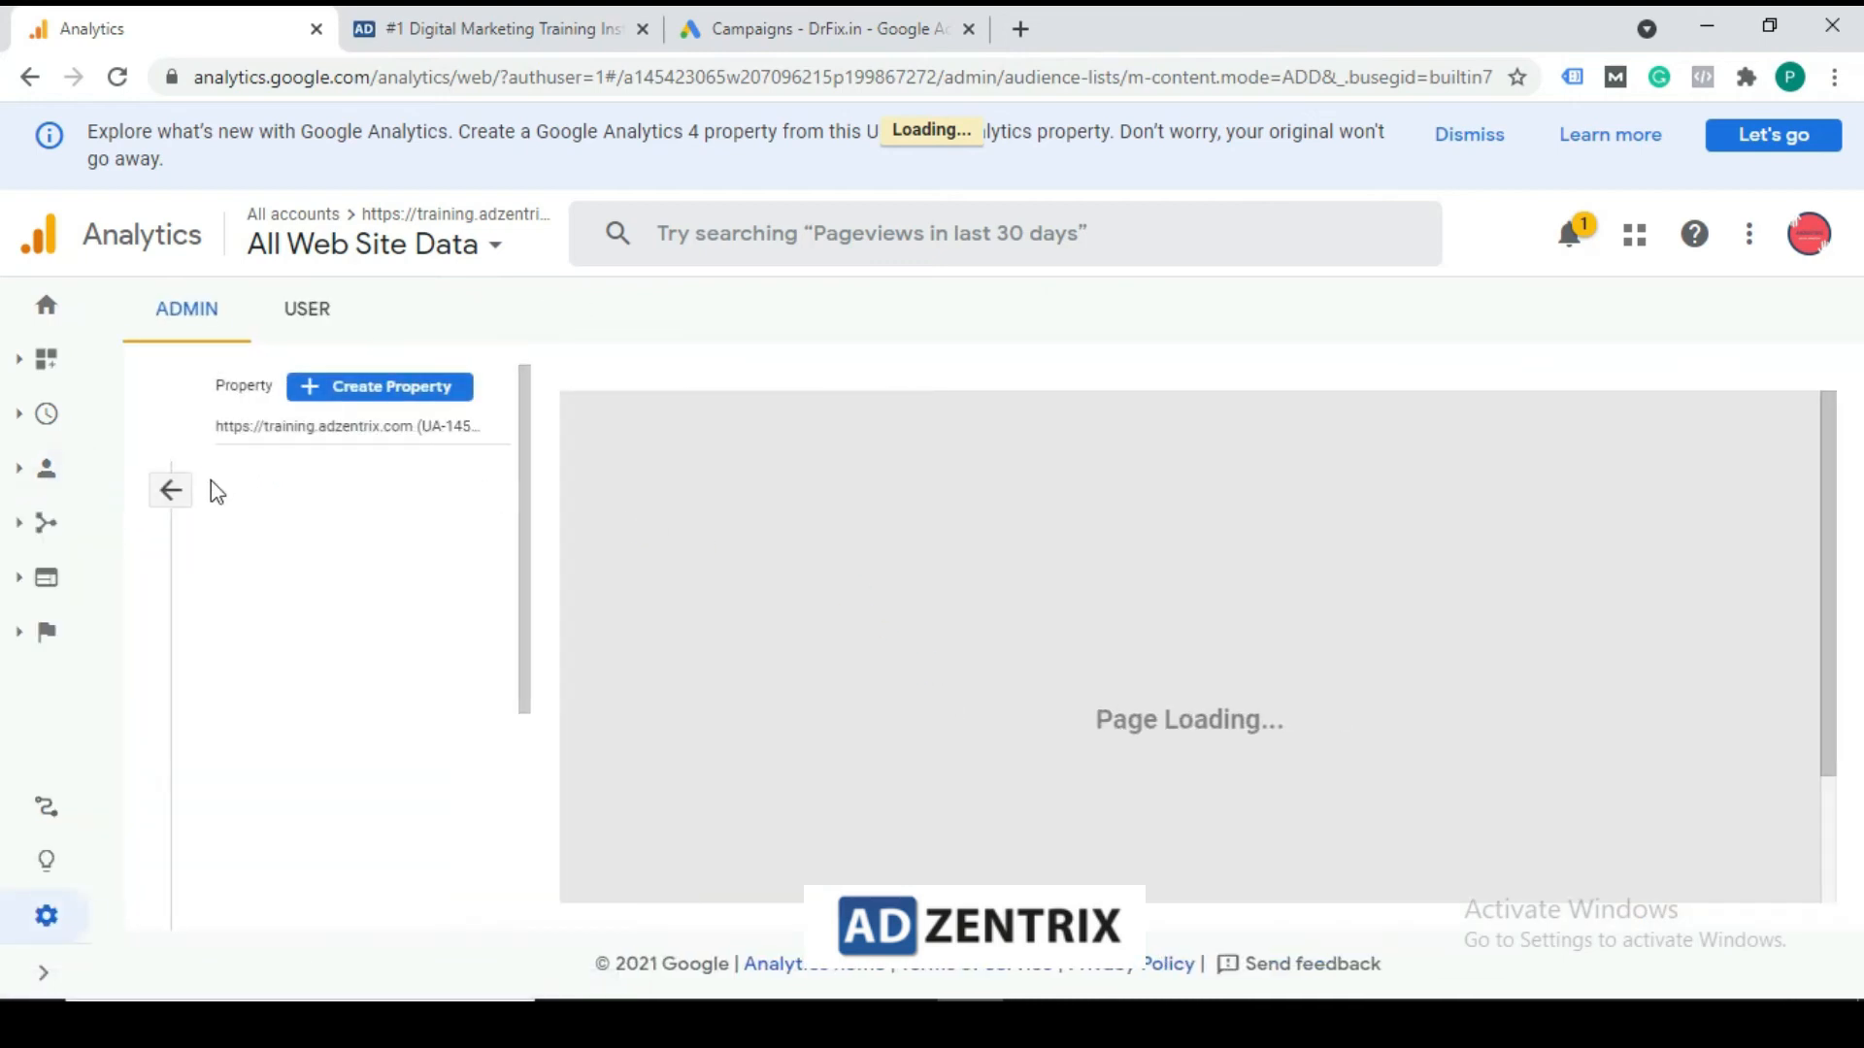
{"action": "left_click", "coordinate": [168, 496]}
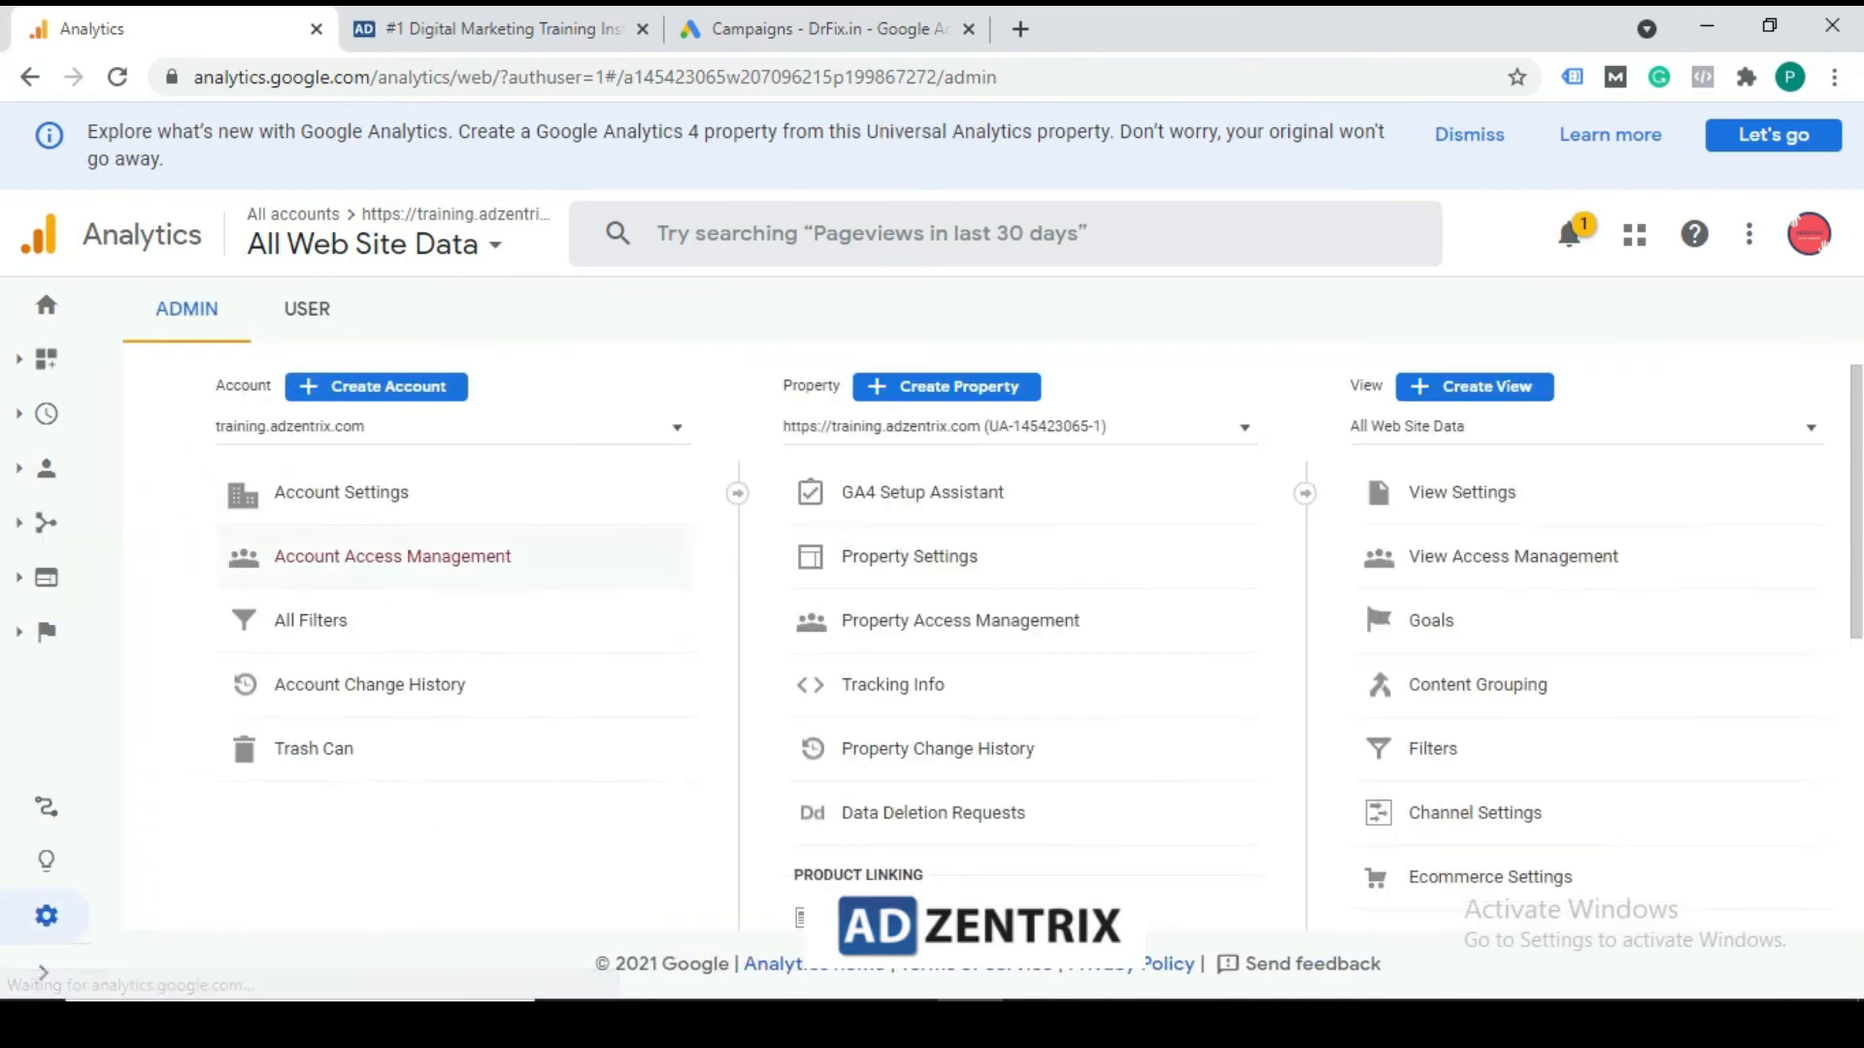
Return to the Audience Overview report and reopen its segment list
{"action": "left_click", "coordinate": [46, 474]}
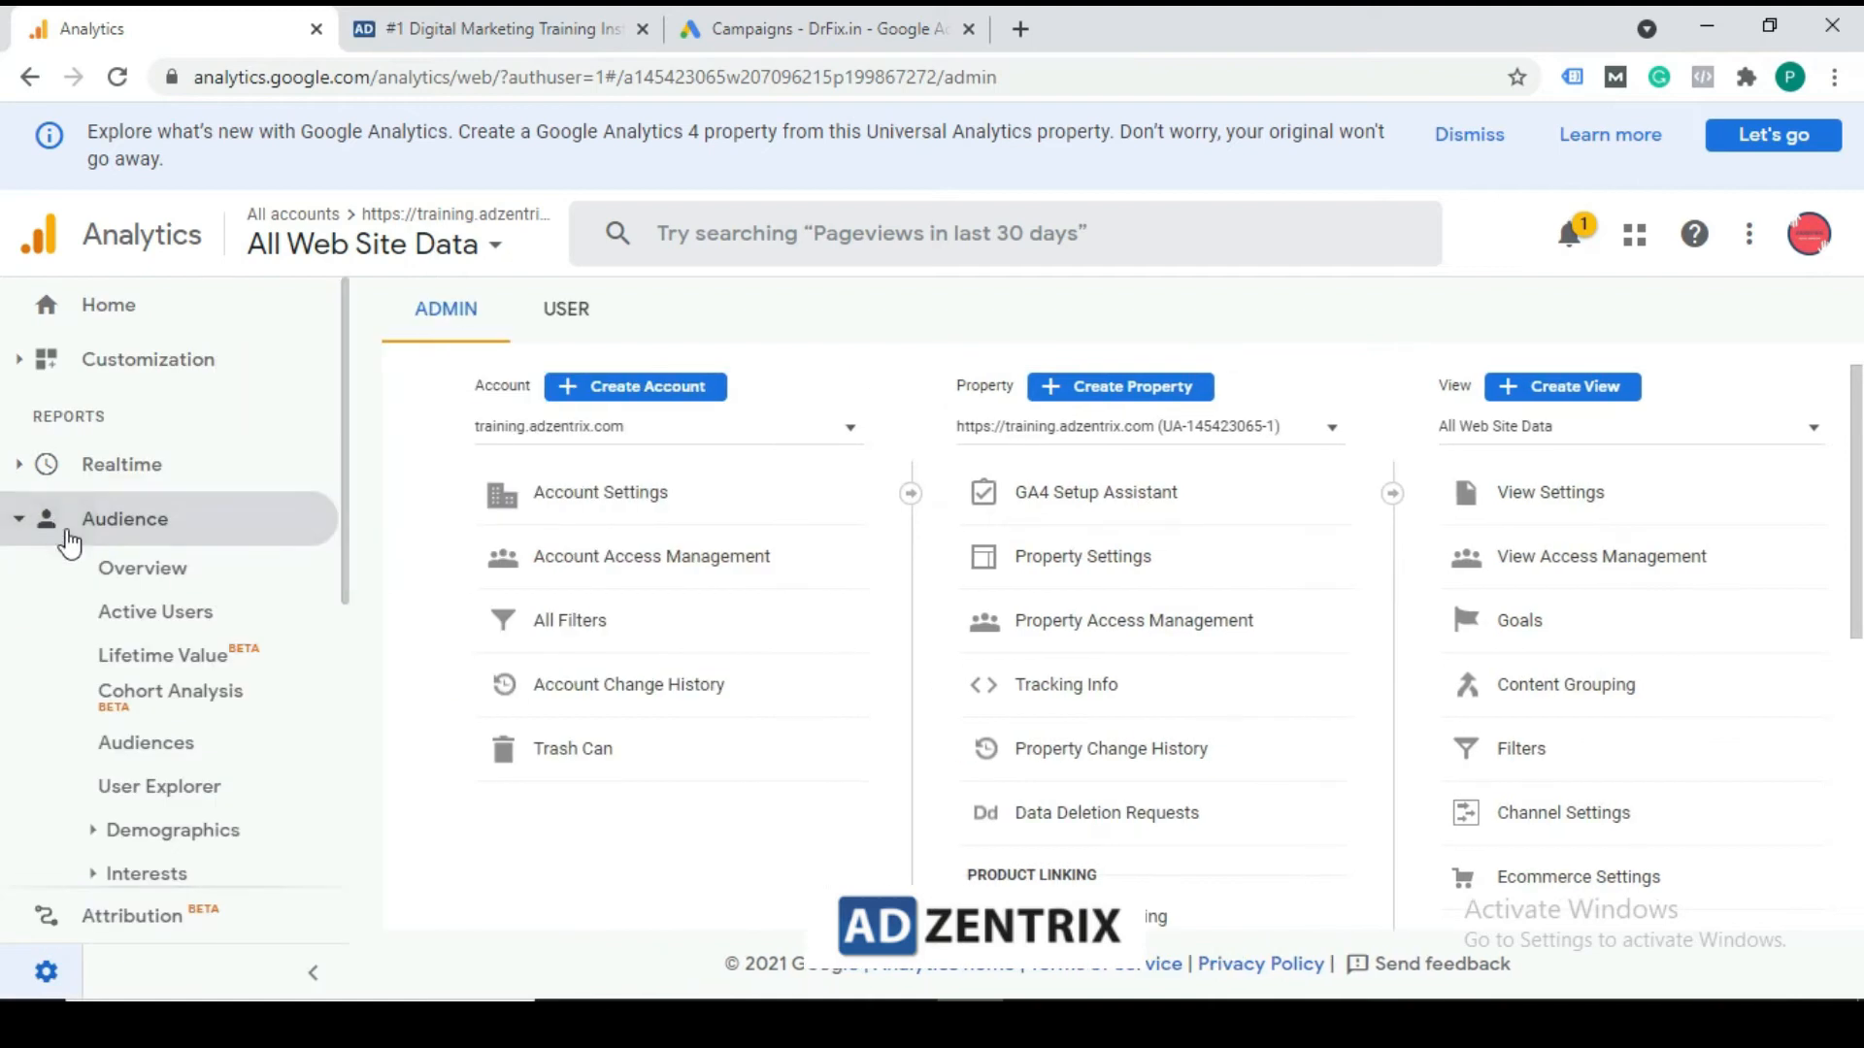
{"action": "left_click", "coordinate": [133, 573]}
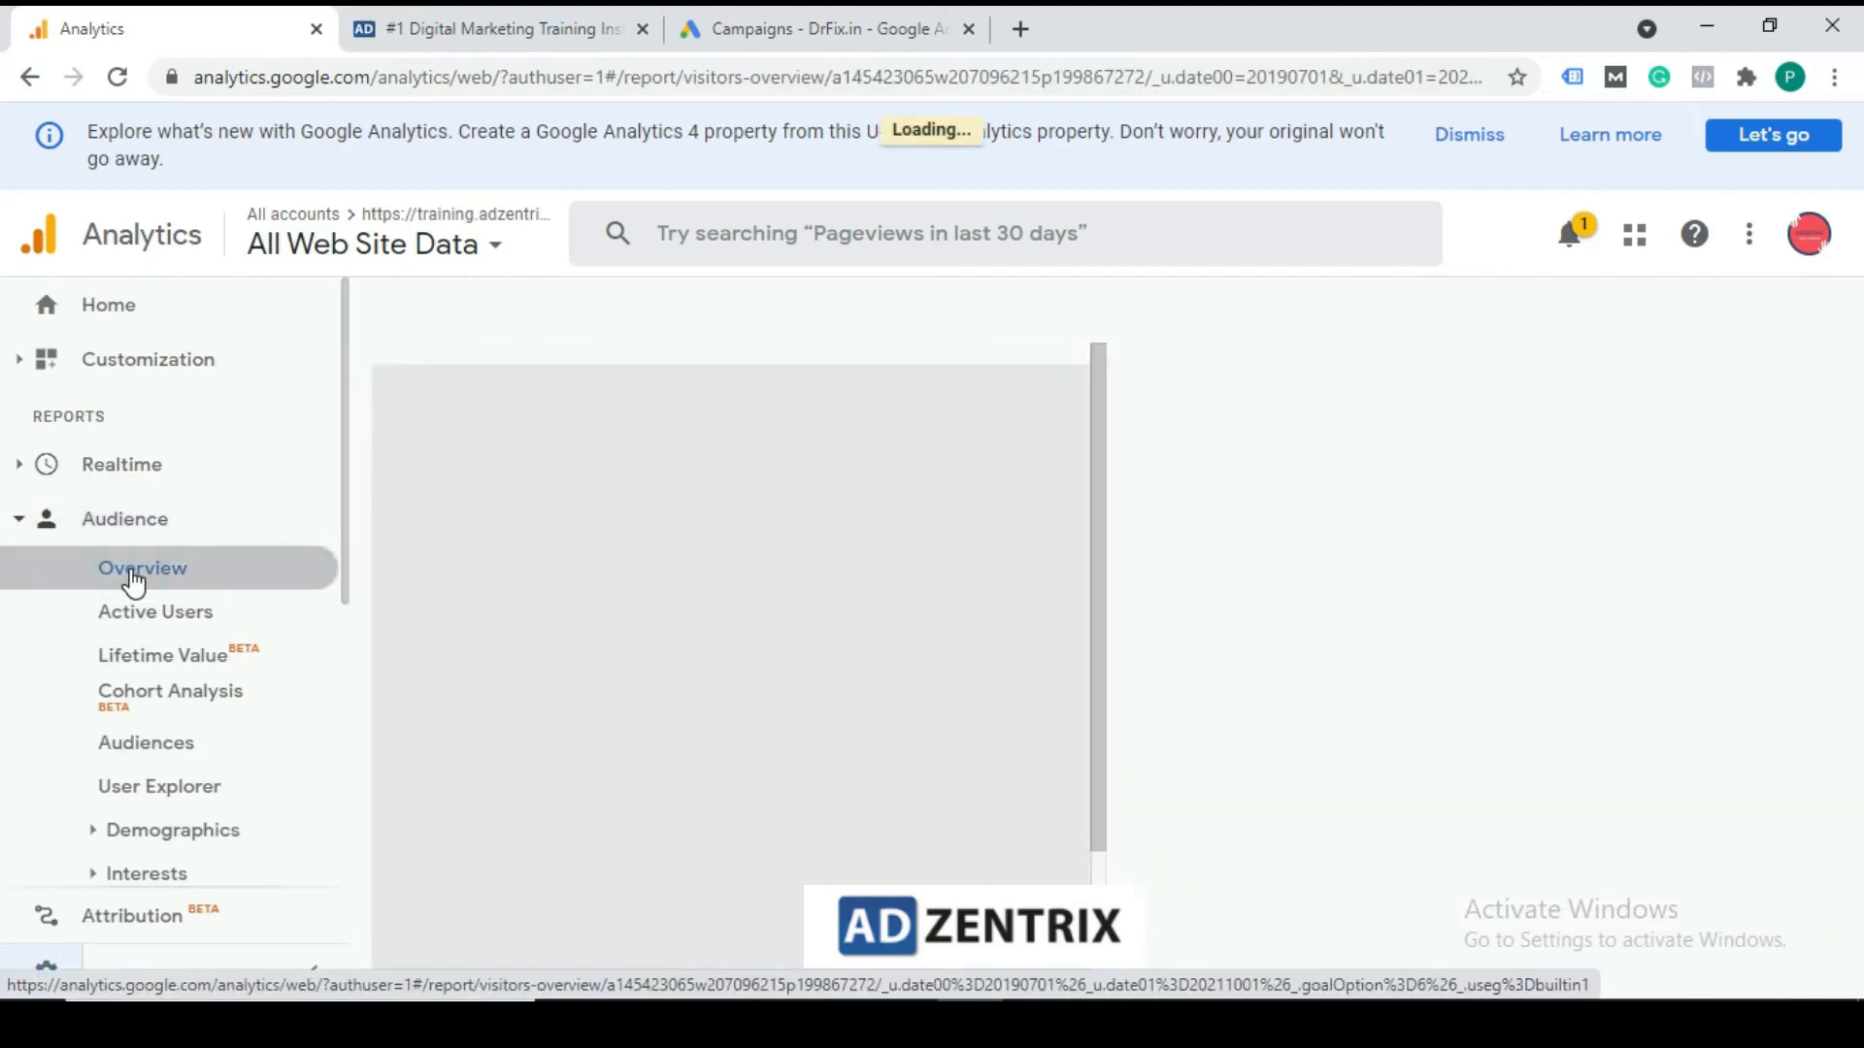
{"action": "left_click", "coordinate": [959, 401]}
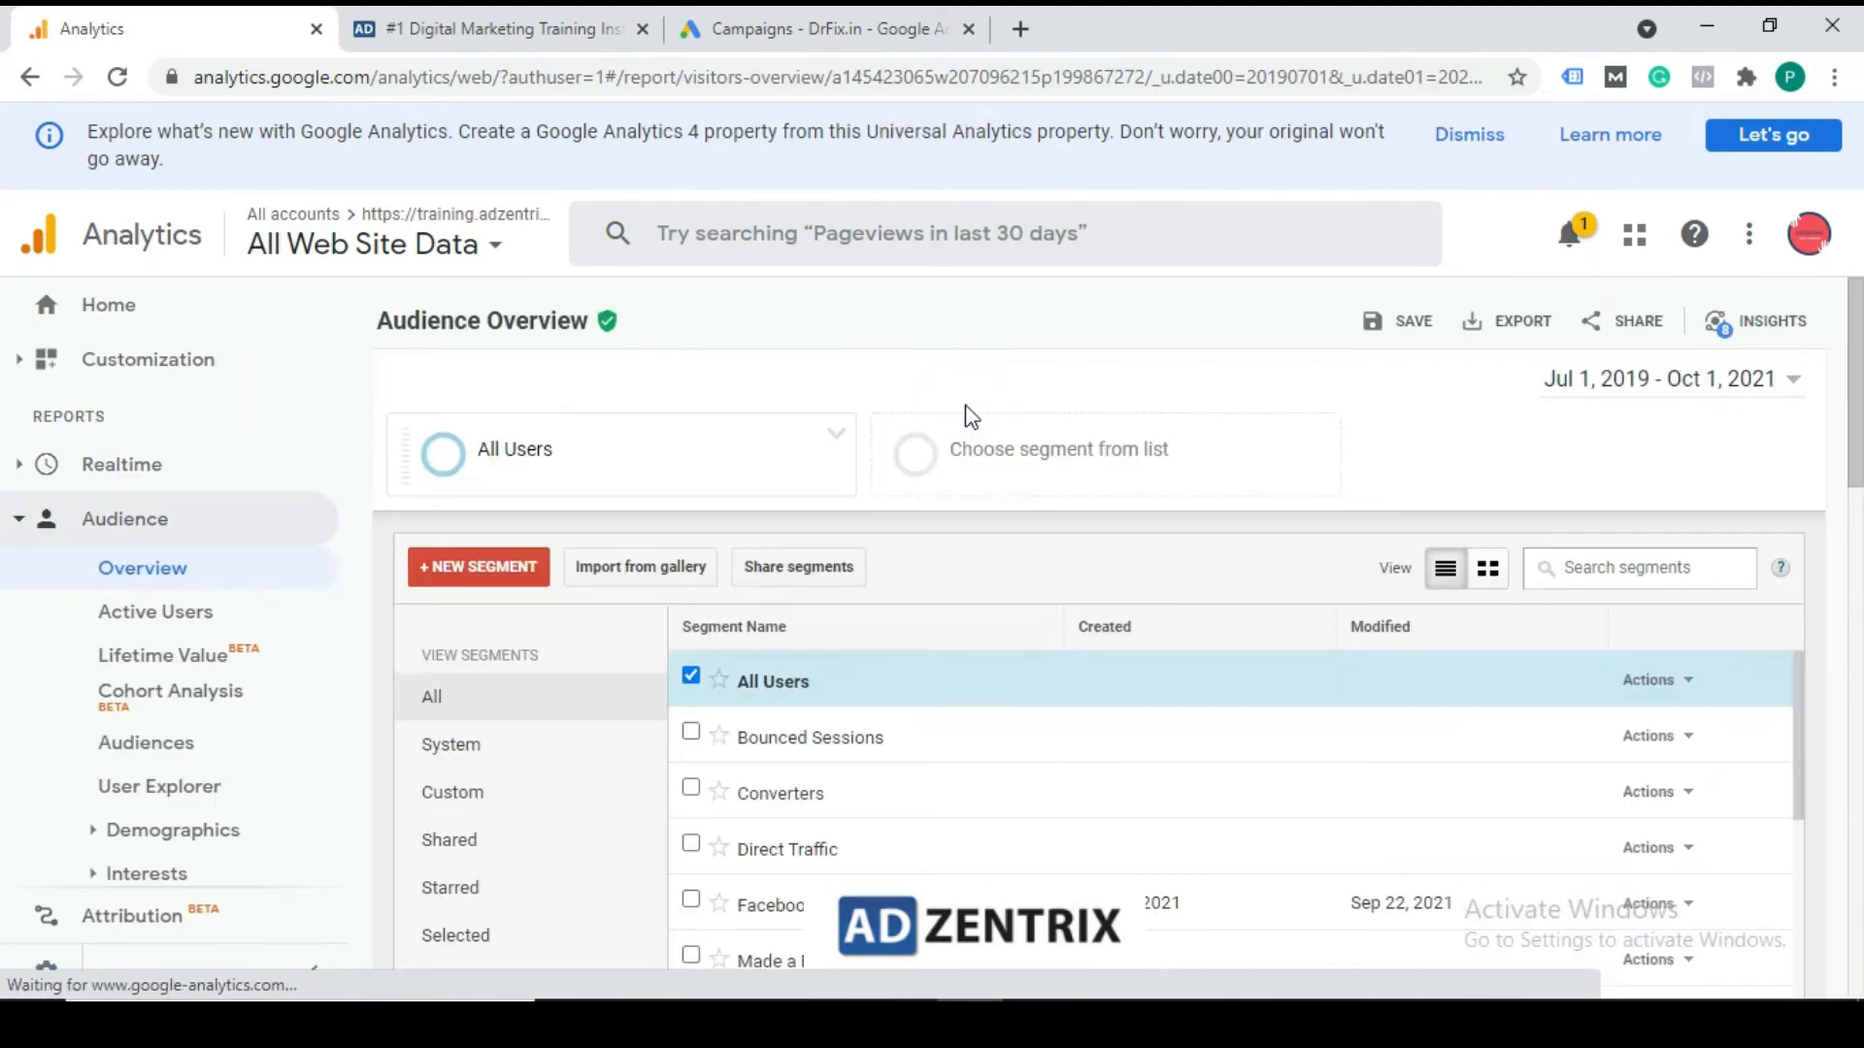
Examine the predefined segments, such as referral, search and mobile traffic, as candidates for building audiences
{"action": "scroll", "coordinate": [1014, 771], "scroll_direction": "down", "scroll_amount": 3}
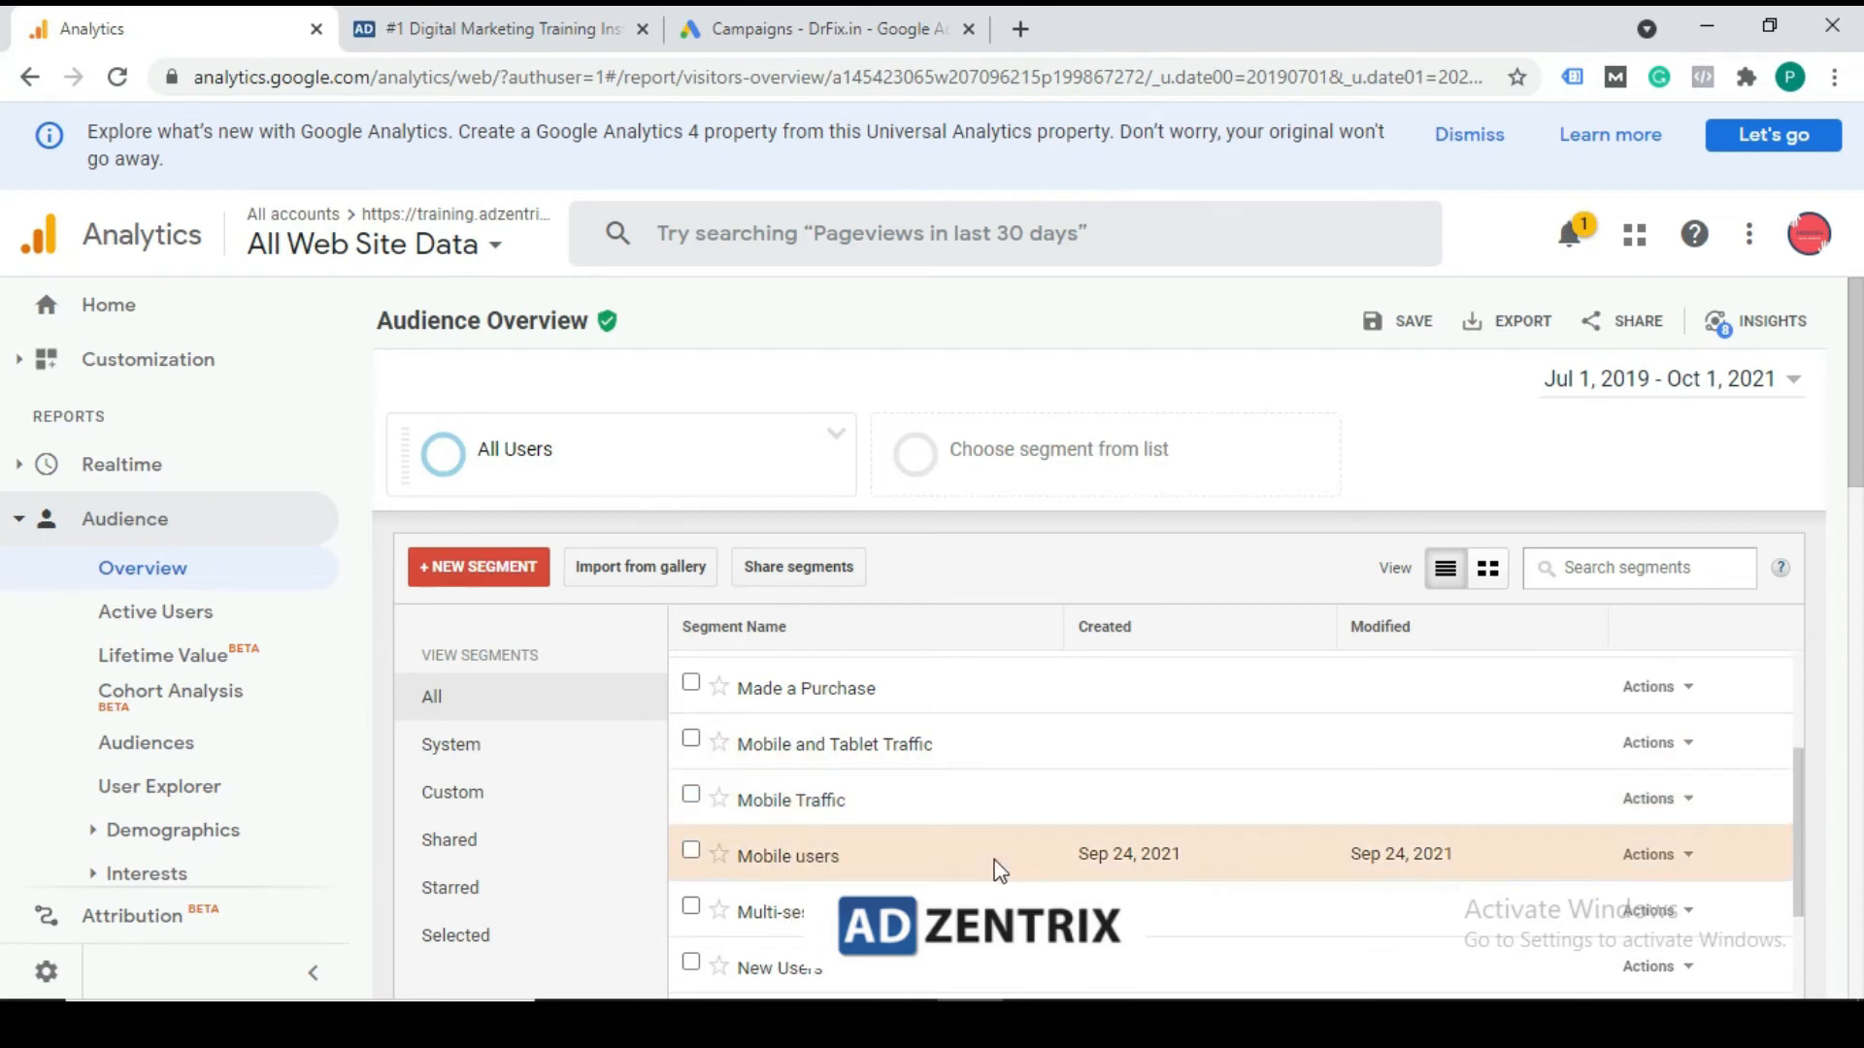
{"action": "scroll", "coordinate": [990, 869], "scroll_direction": "down", "scroll_amount": 4}
{"action": "scroll", "coordinate": [987, 877], "scroll_direction": "down", "scroll_amount": 3}
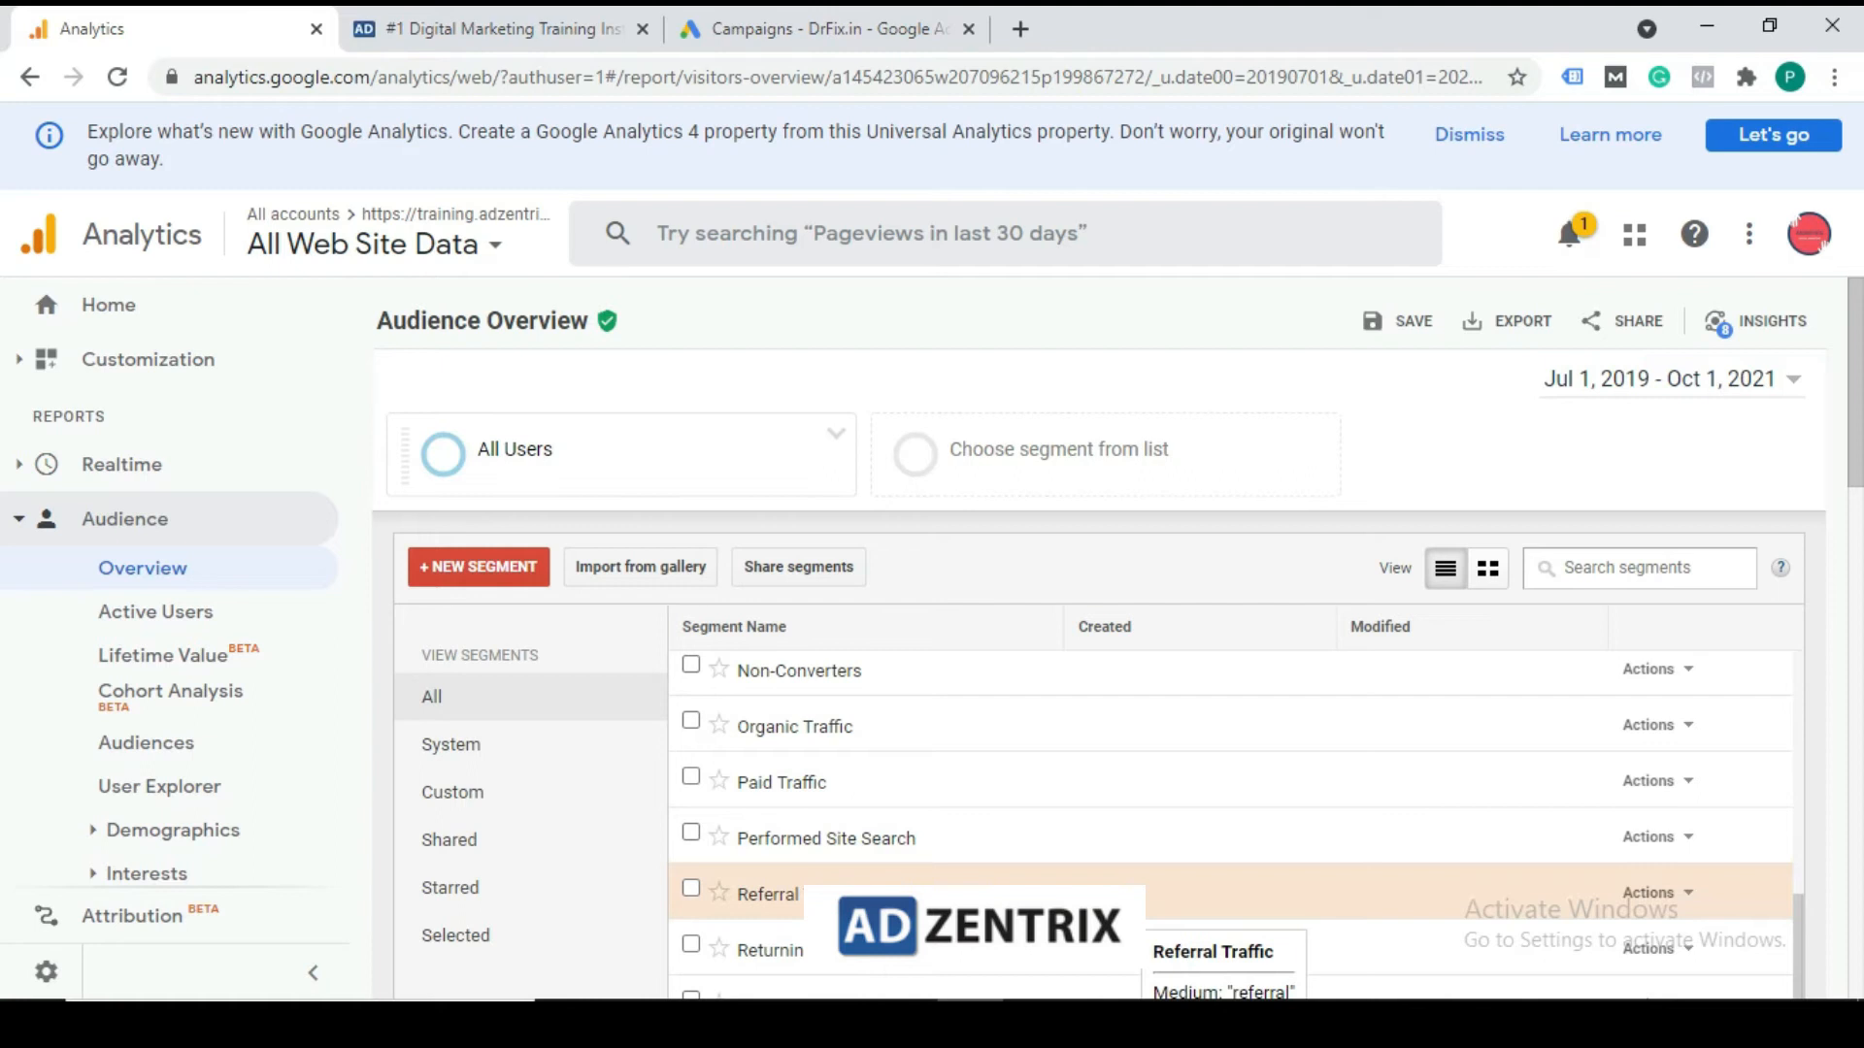
{"action": "scroll", "coordinate": [971, 879], "scroll_direction": "down", "scroll_amount": 2}
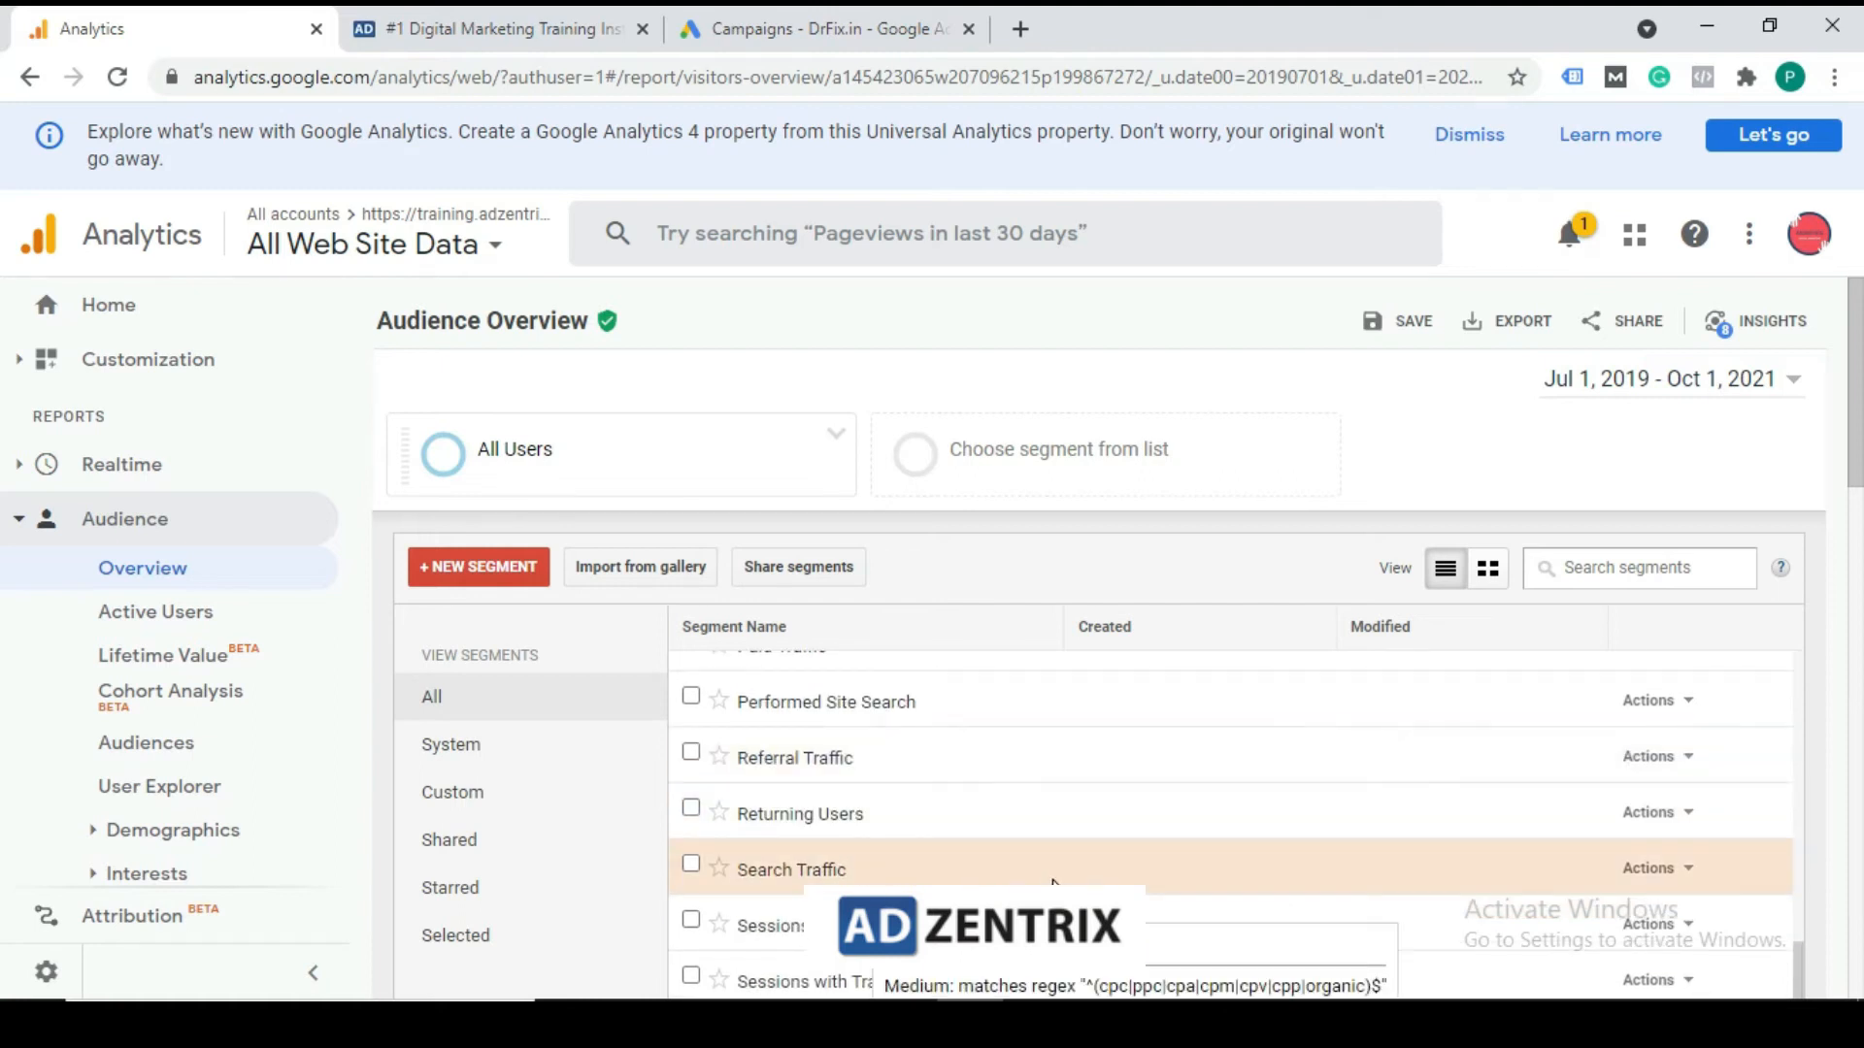
{"action": "scroll", "coordinate": [1053, 881], "scroll_direction": "down", "scroll_amount": 1}
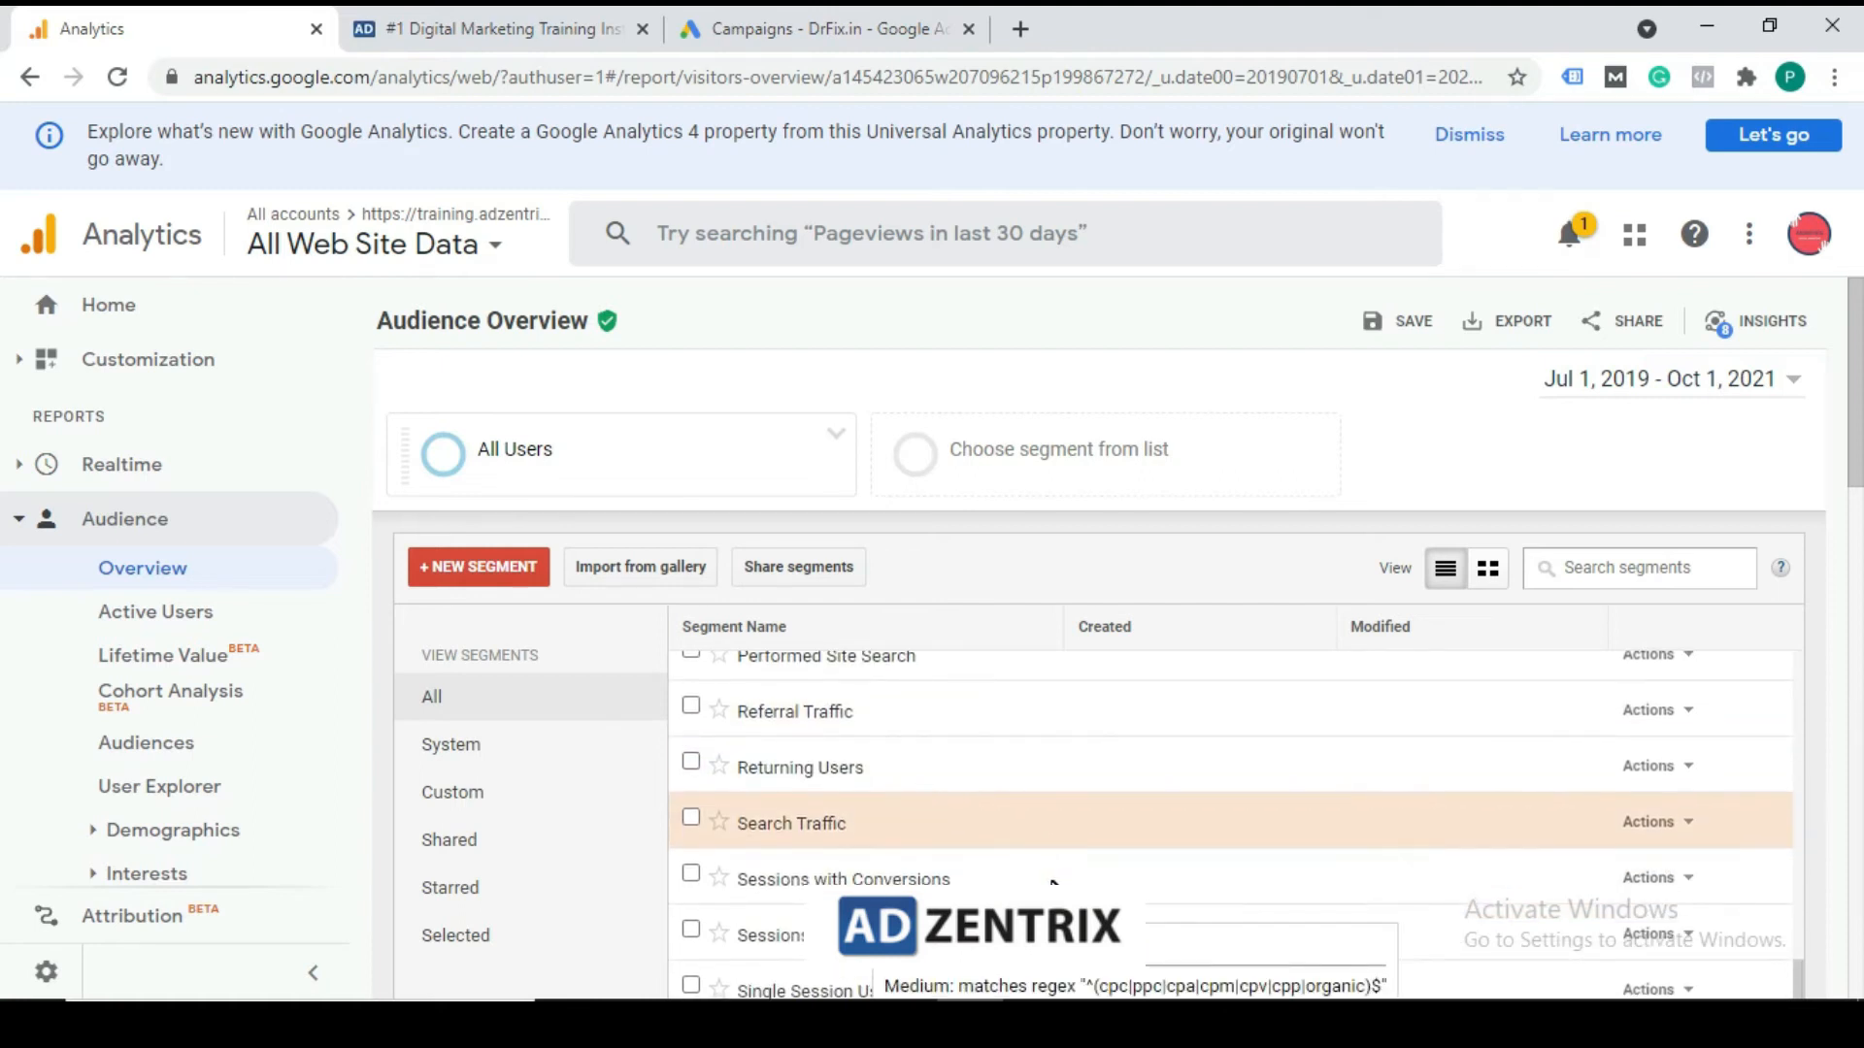
{"action": "scroll", "coordinate": [949, 865], "scroll_direction": "up", "scroll_amount": 3}
{"action": "scroll", "coordinate": [948, 859], "scroll_direction": "up", "scroll_amount": 2}
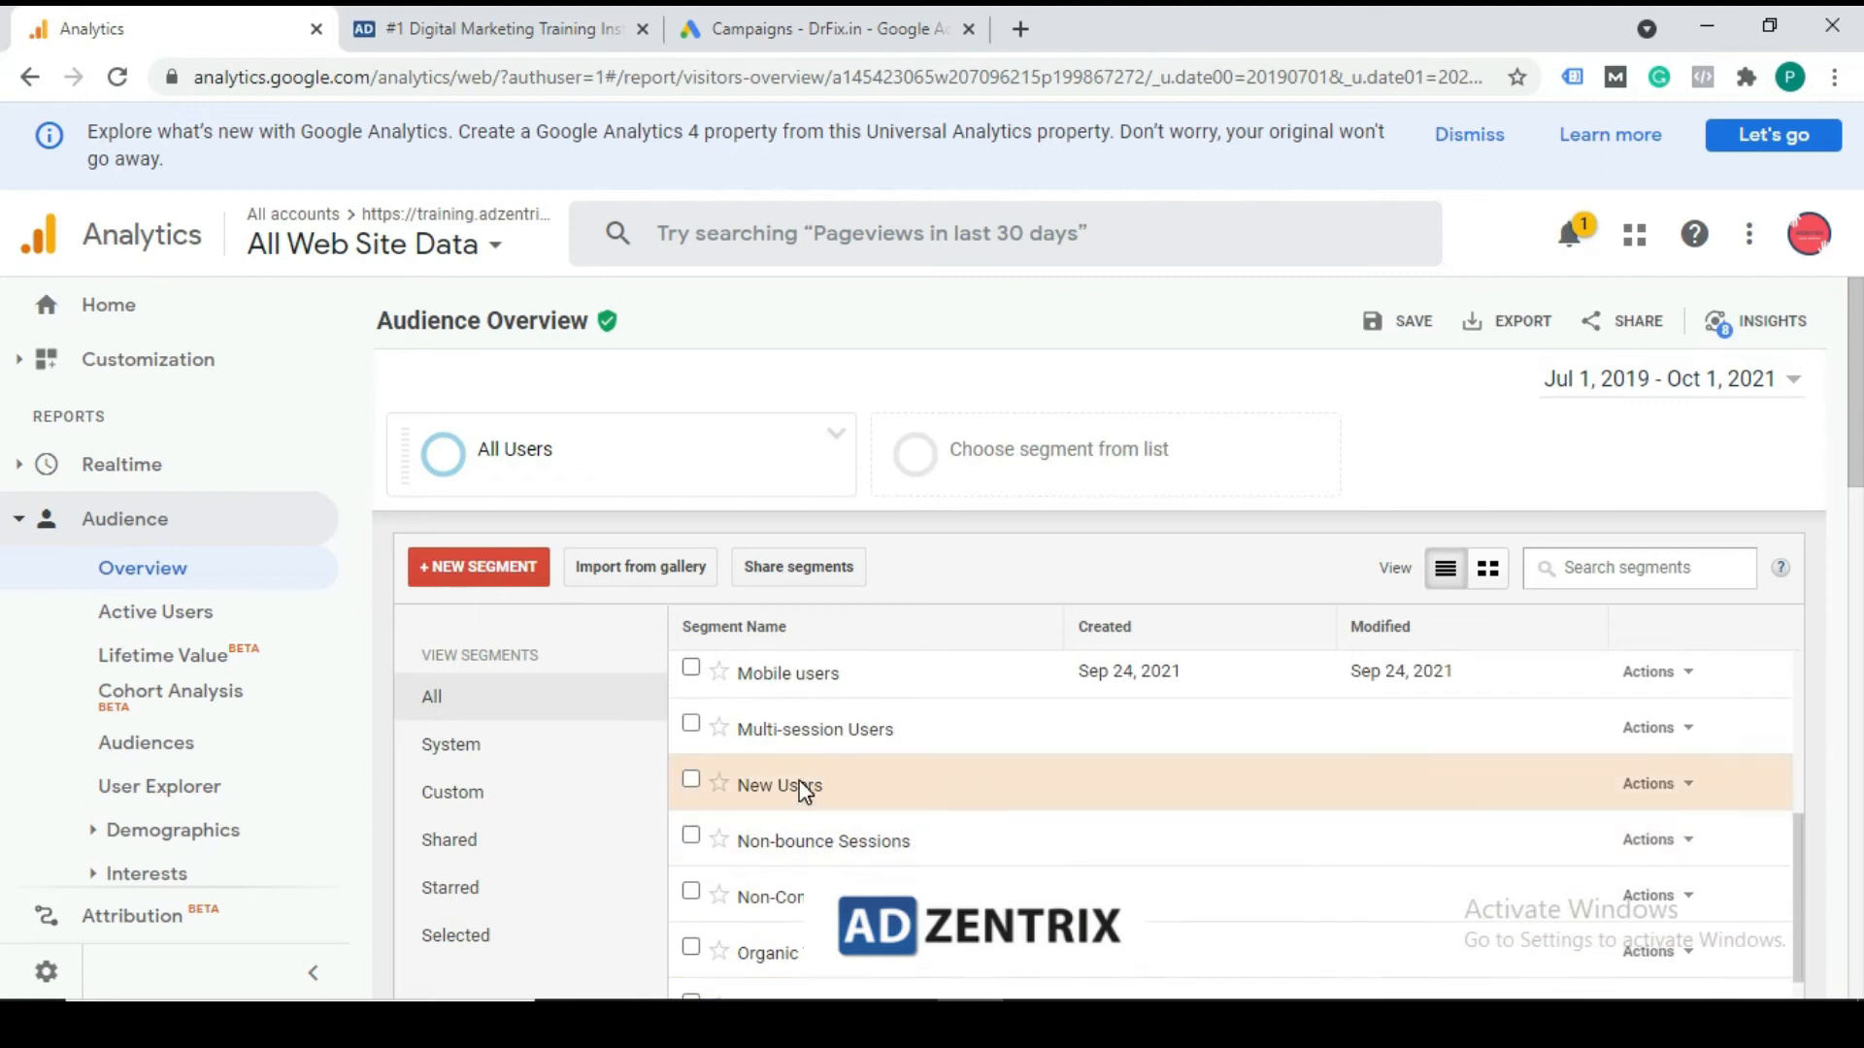
{"action": "scroll", "coordinate": [811, 788], "scroll_direction": "up", "scroll_amount": 2}
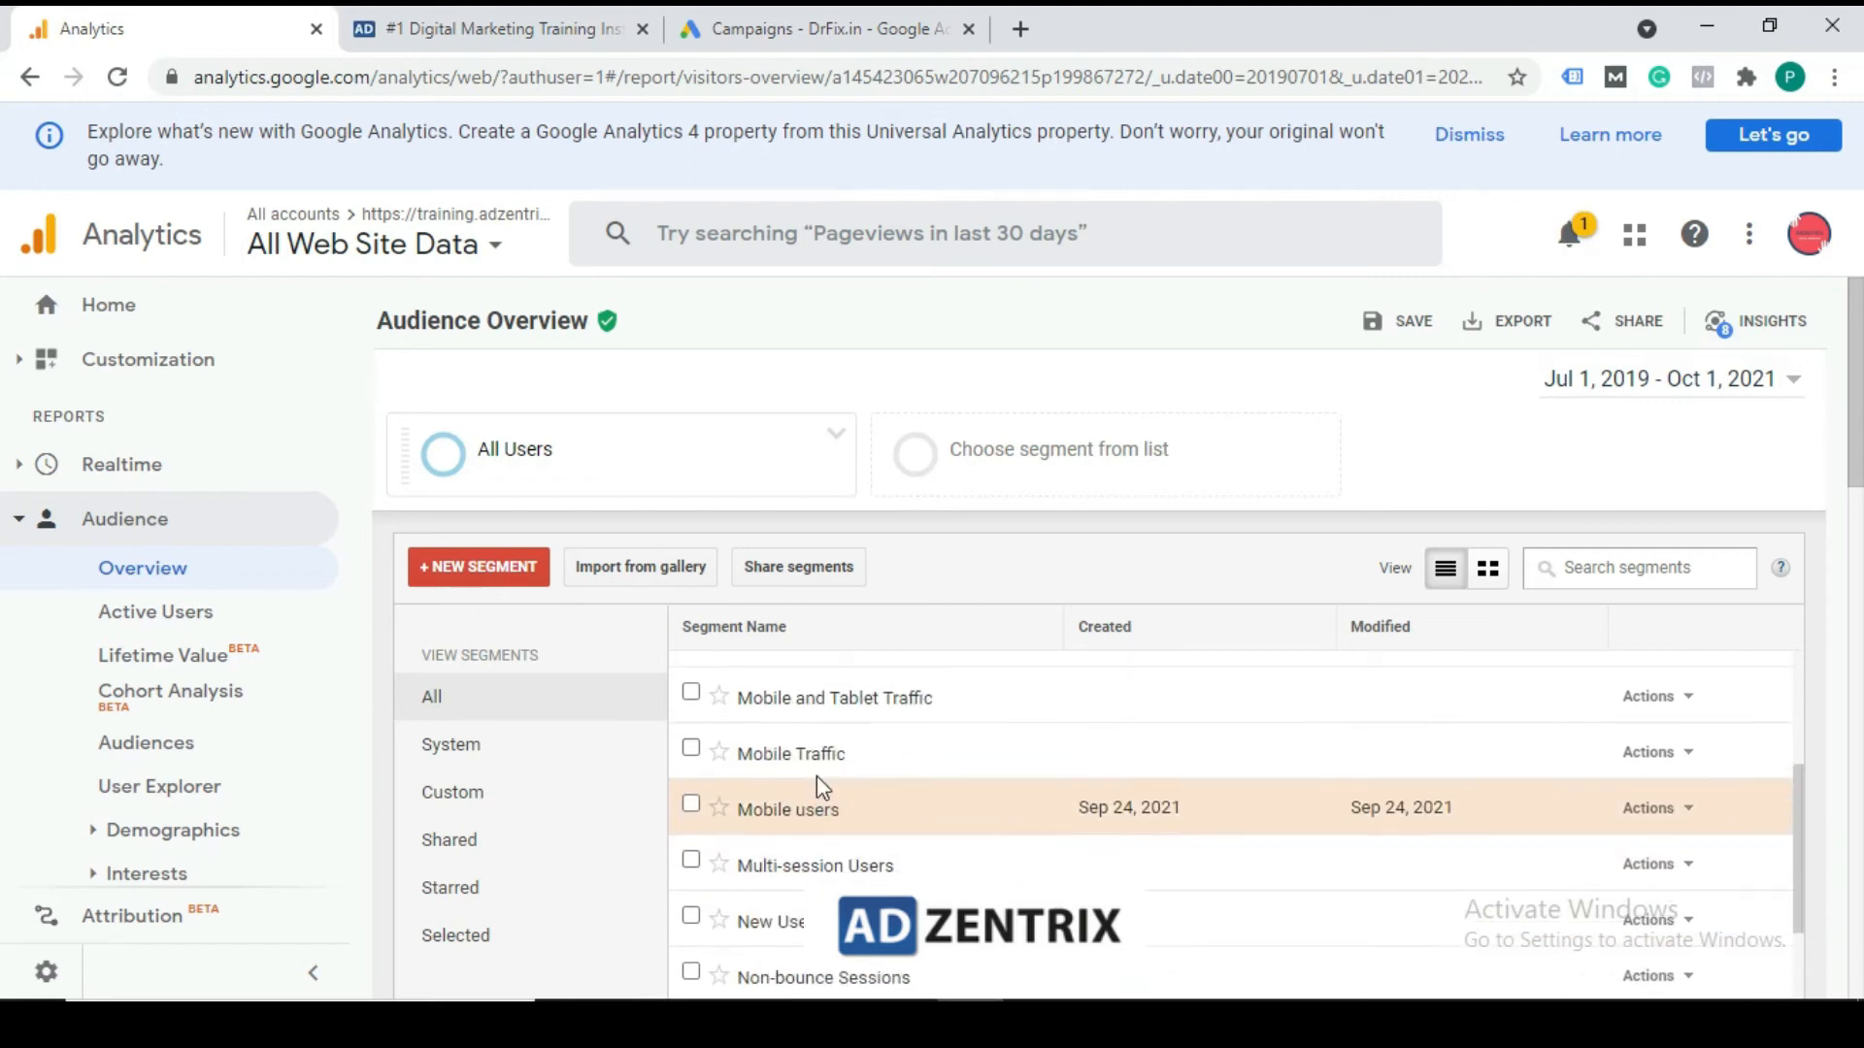
Start building an audience from the custom Mobile users segment and review its audience definition
{"action": "left_click", "coordinate": [1689, 808]}
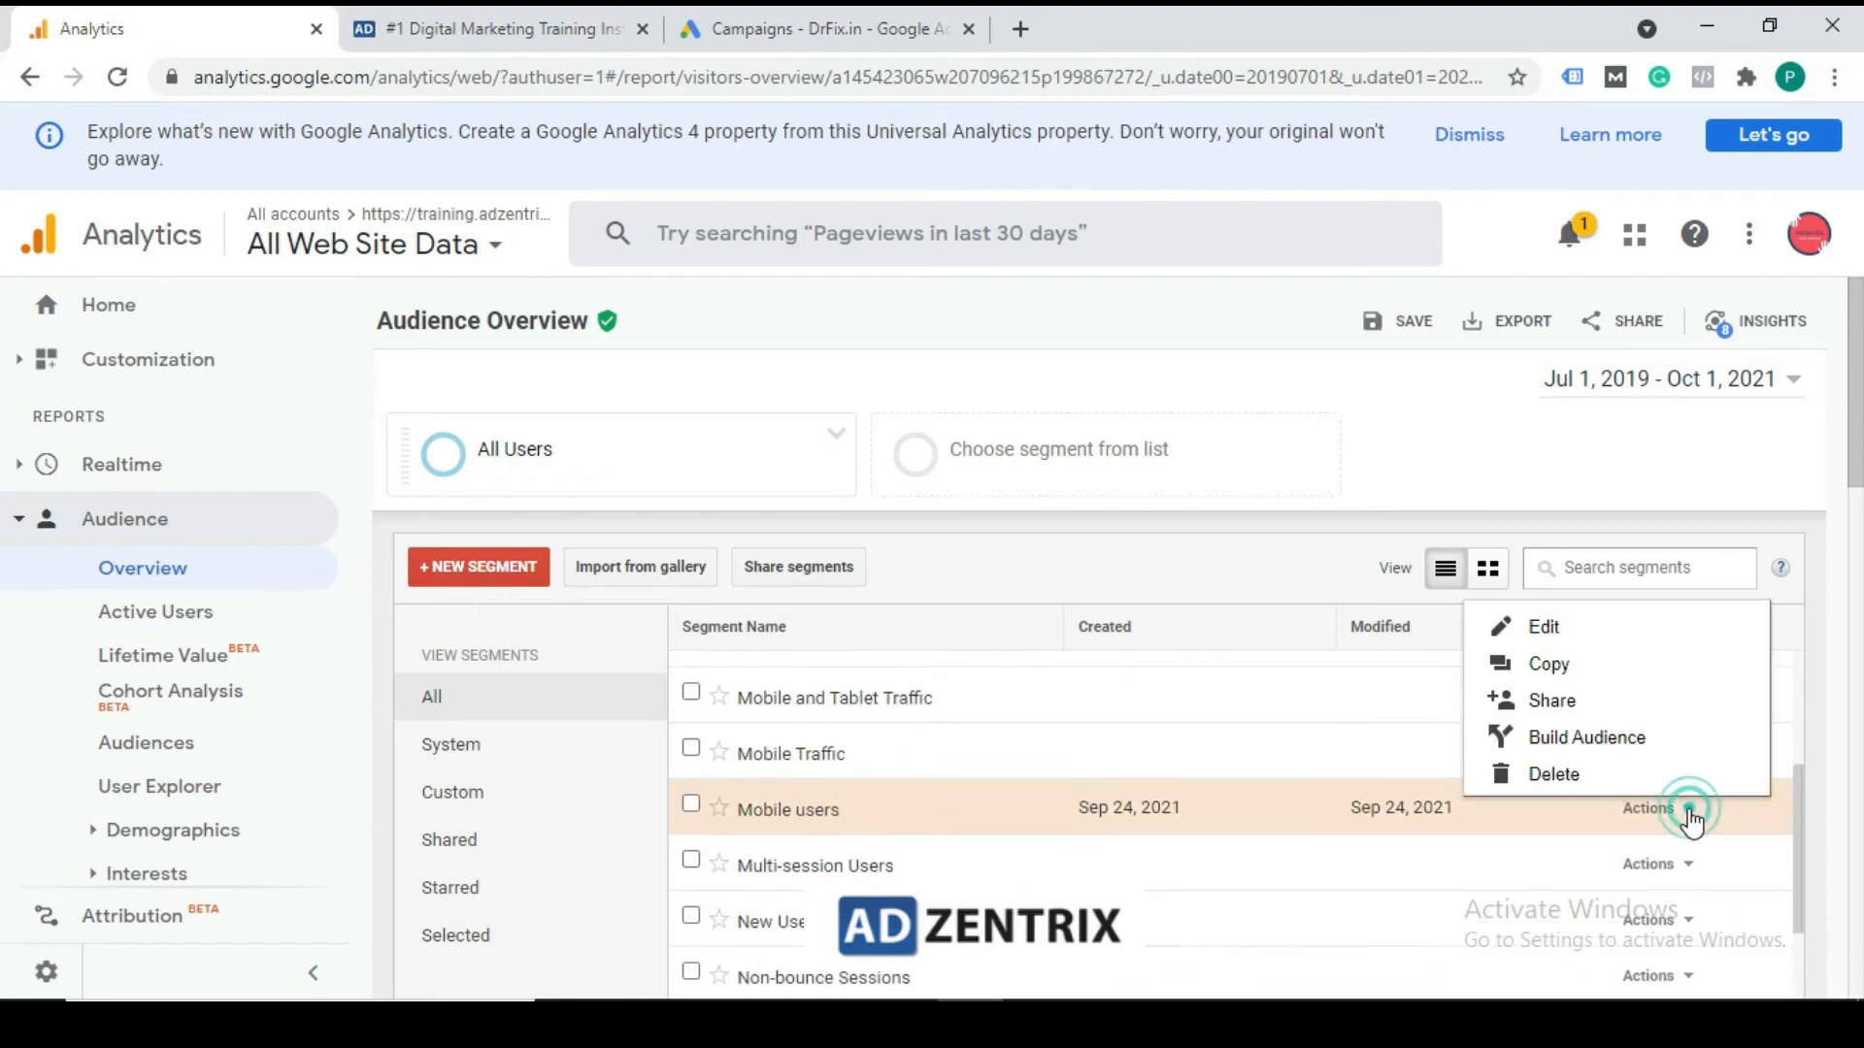
{"action": "left_click", "coordinate": [1575, 740]}
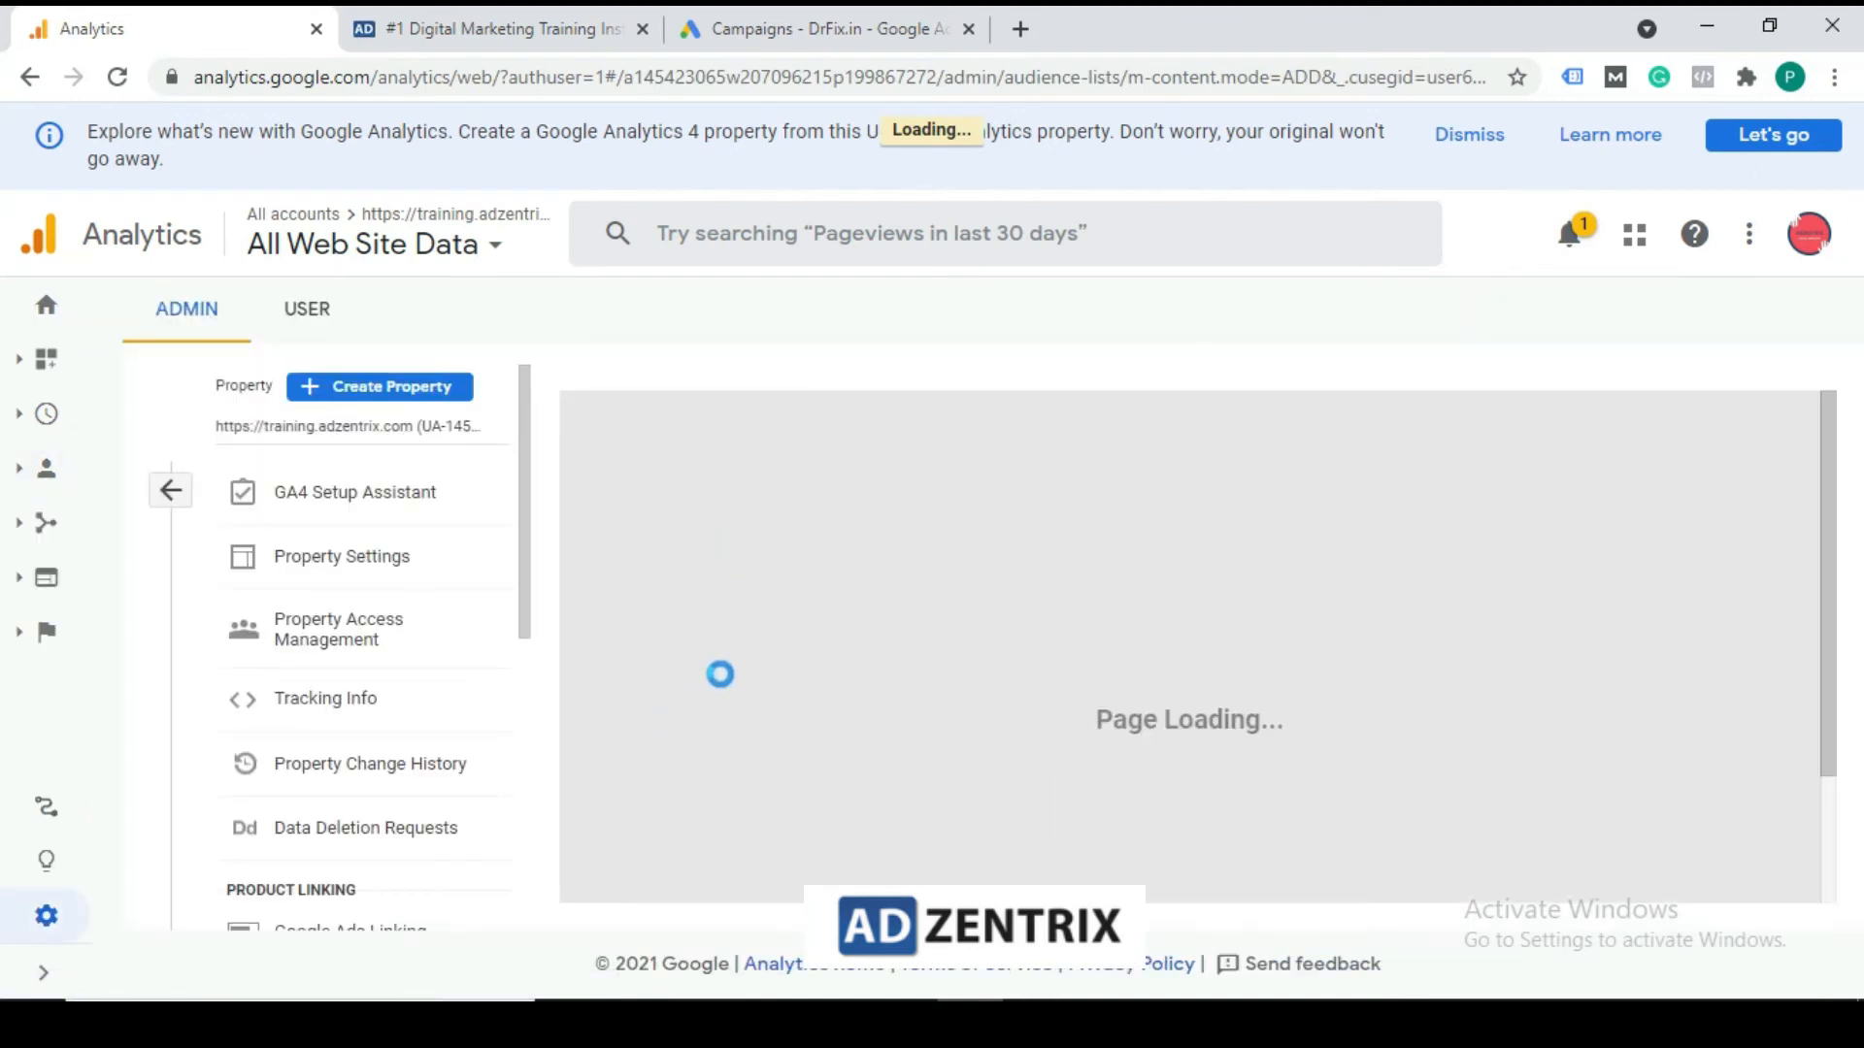
{"action": "scroll", "coordinate": [796, 699], "scroll_direction": "down", "scroll_amount": 3}
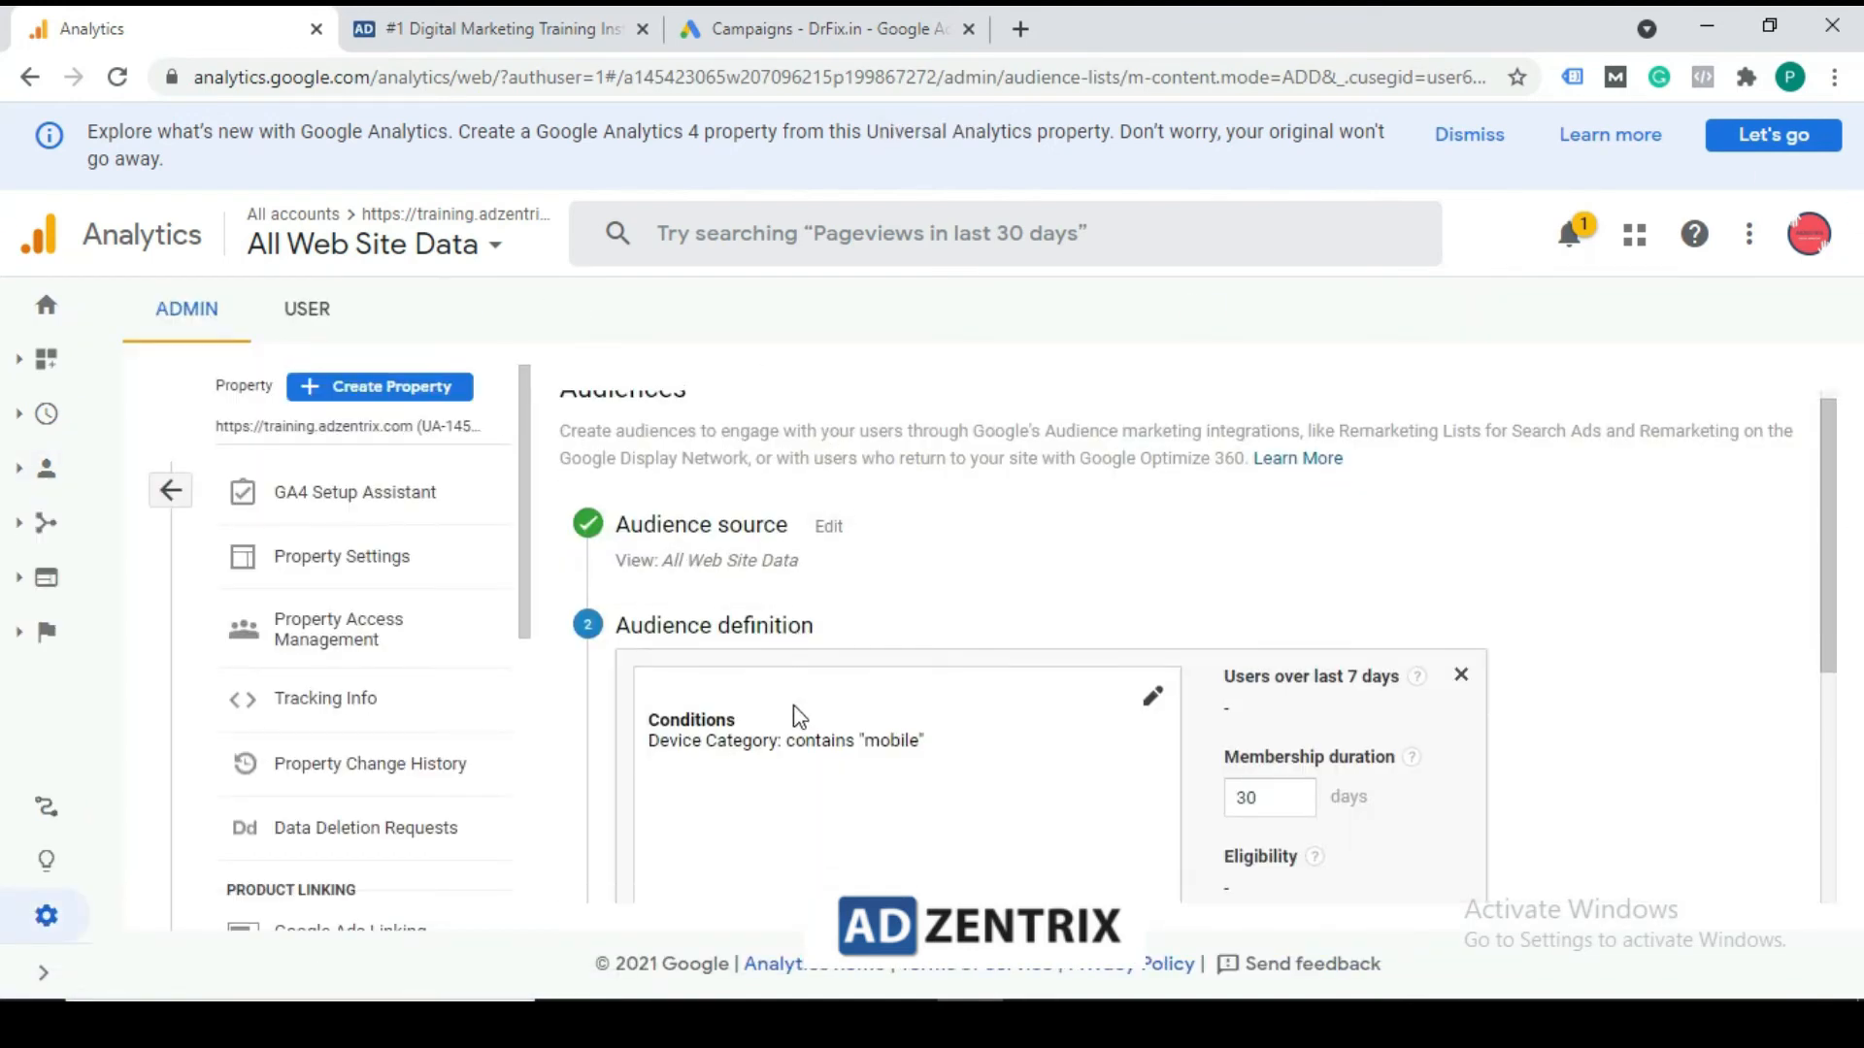
{"action": "scroll", "coordinate": [767, 694], "scroll_direction": "down", "scroll_amount": 2}
{"action": "scroll", "coordinate": [787, 666], "scroll_direction": "up", "scroll_amount": 3}
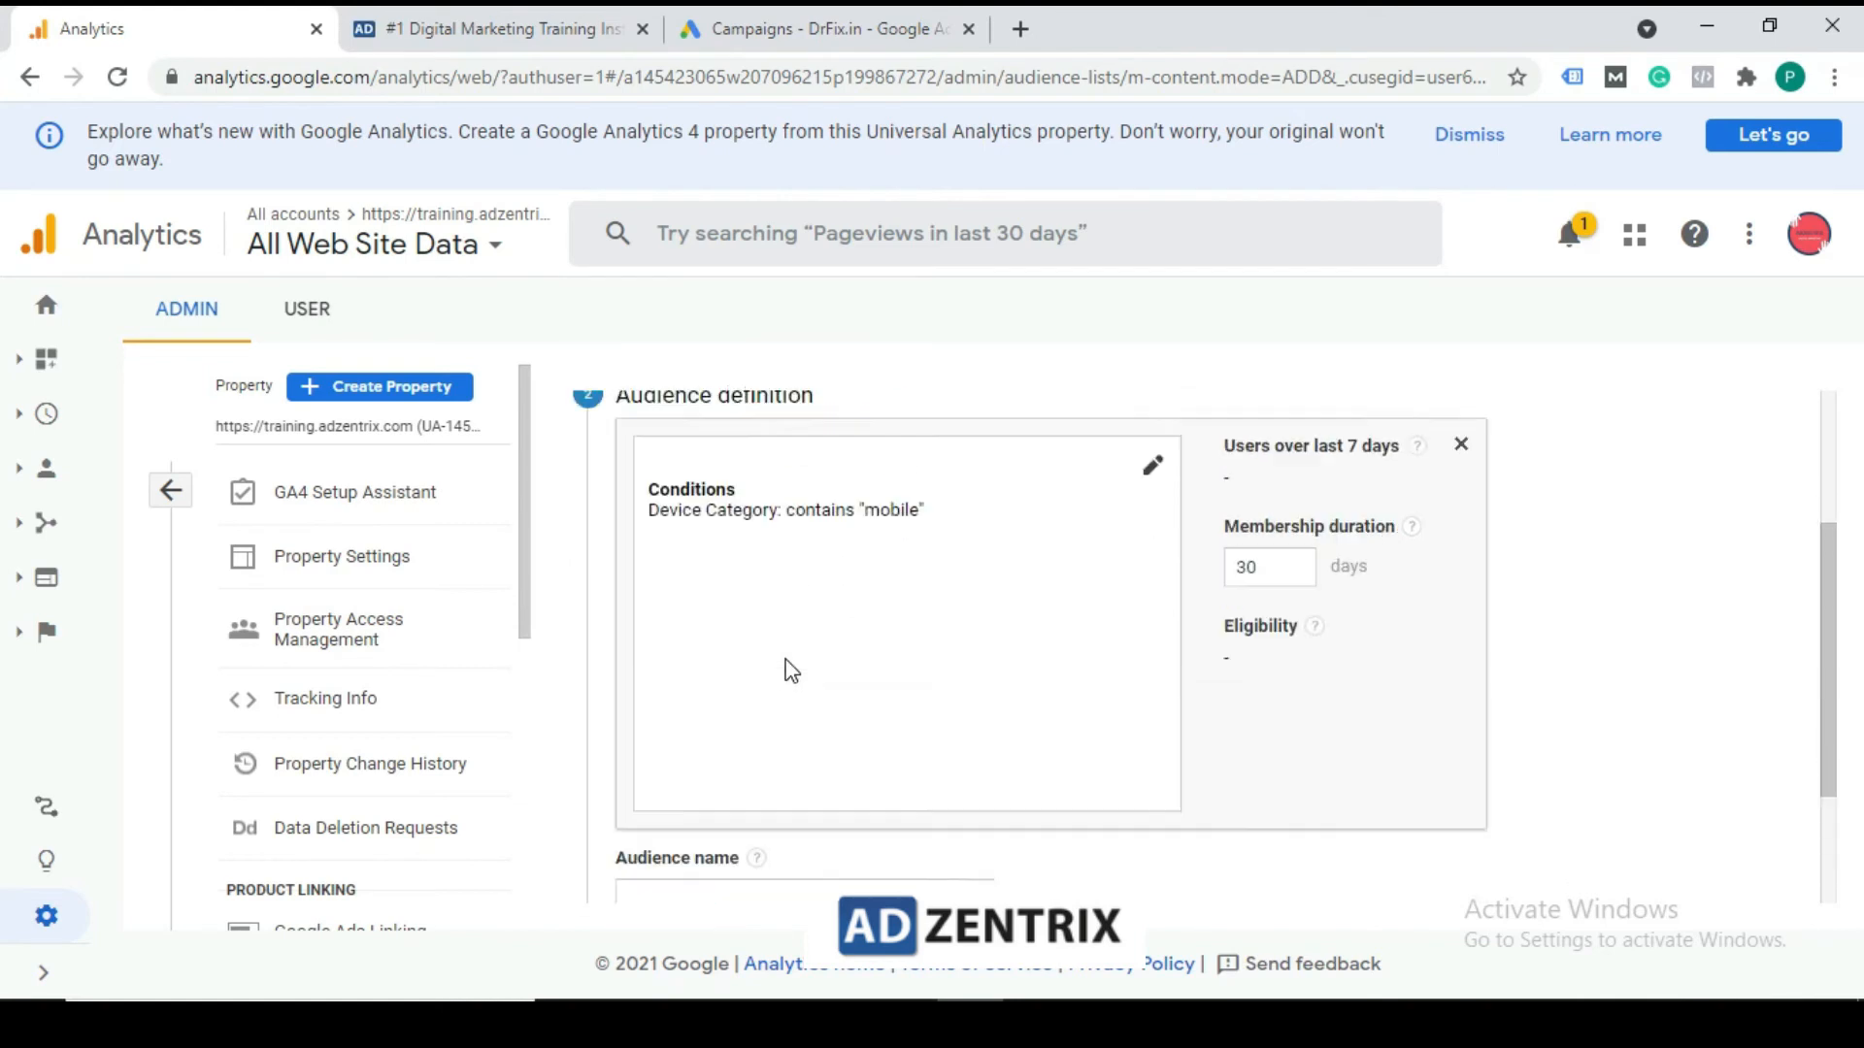
Change the scope of the mobile device category condition filter to Users and apply the audience definition
{"action": "left_click", "coordinate": [1155, 587]}
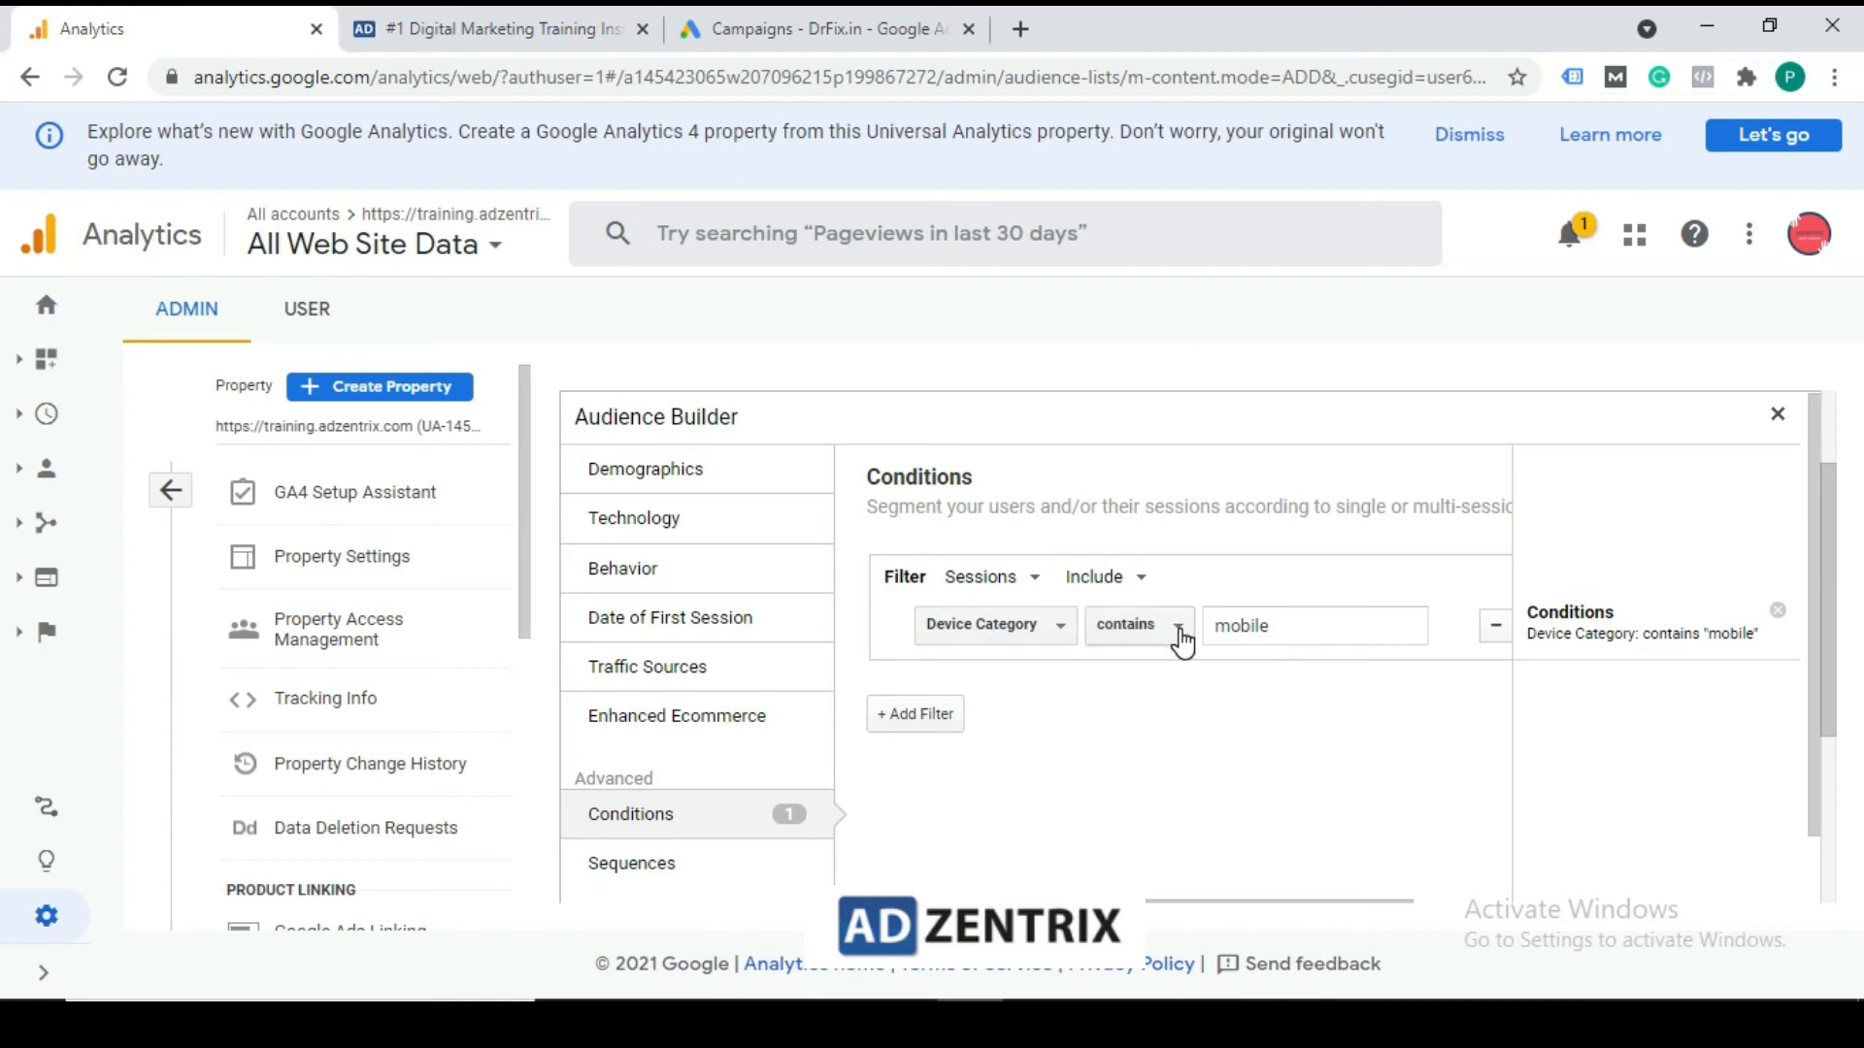
{"action": "left_click", "coordinate": [1031, 581]}
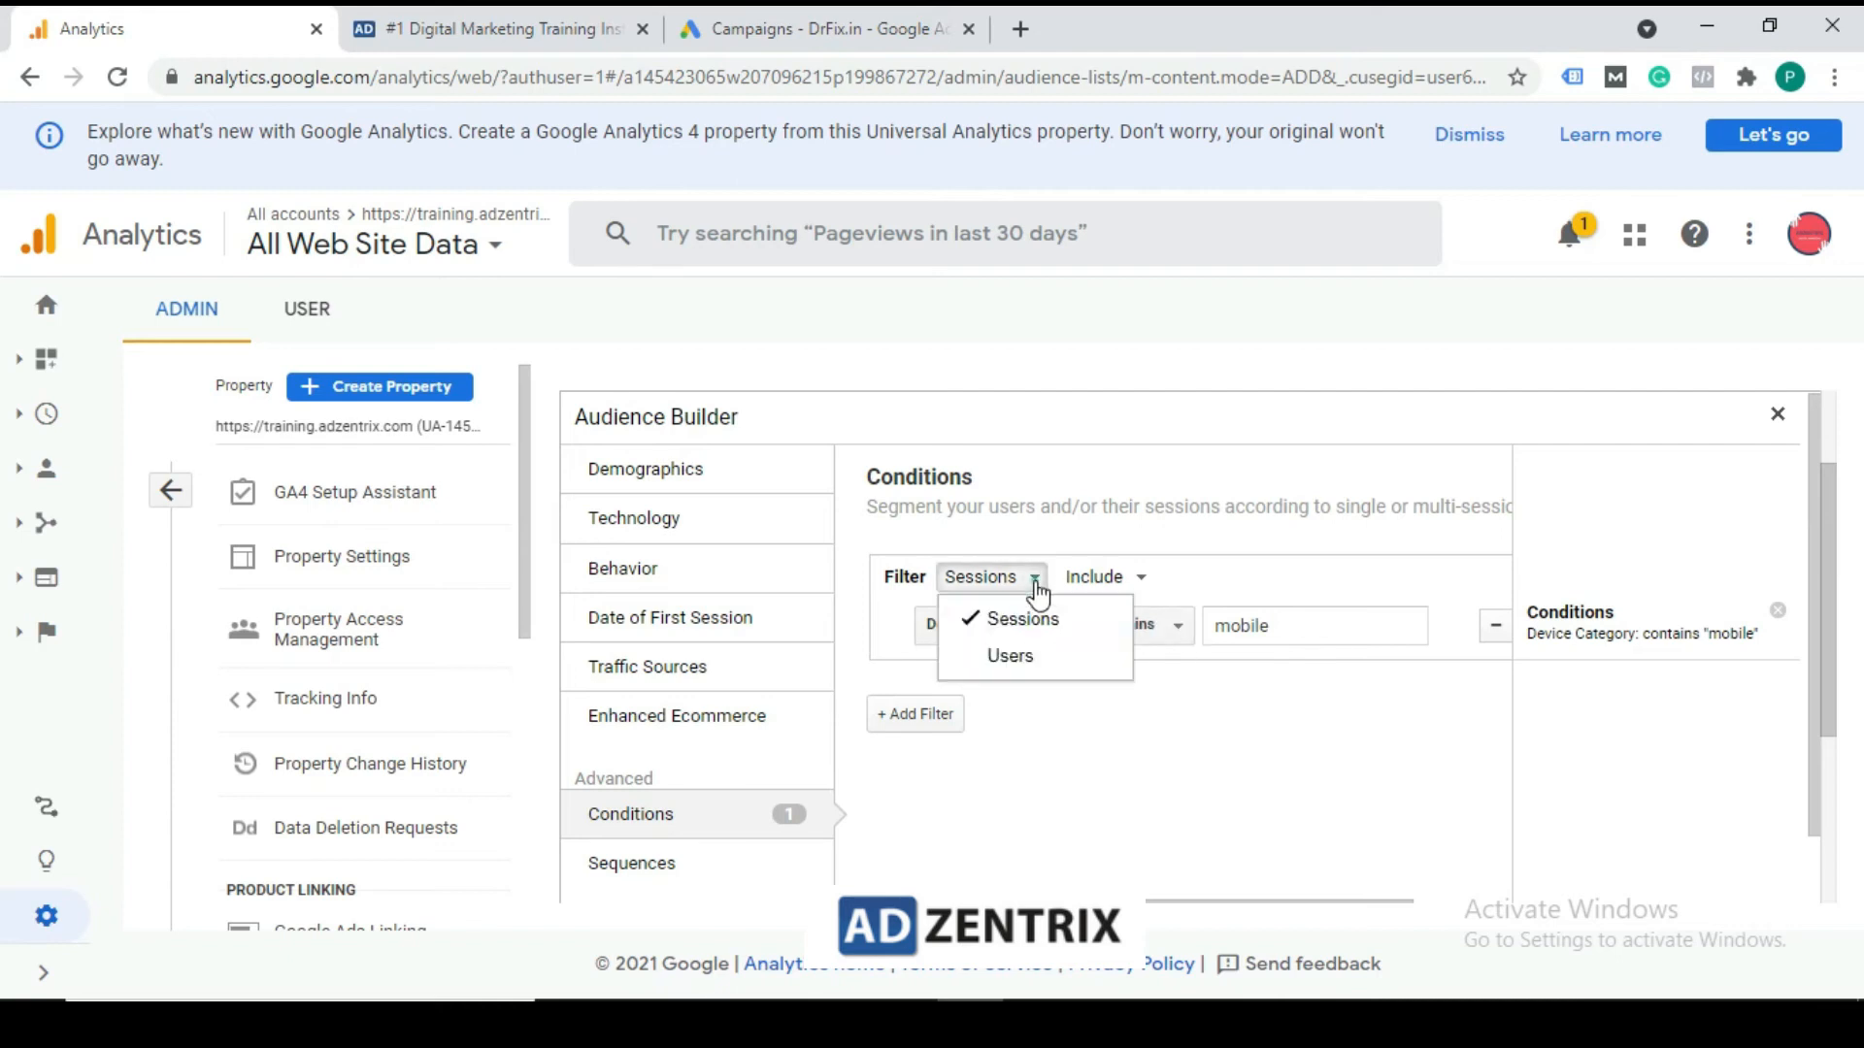
{"action": "left_click", "coordinate": [1016, 660]}
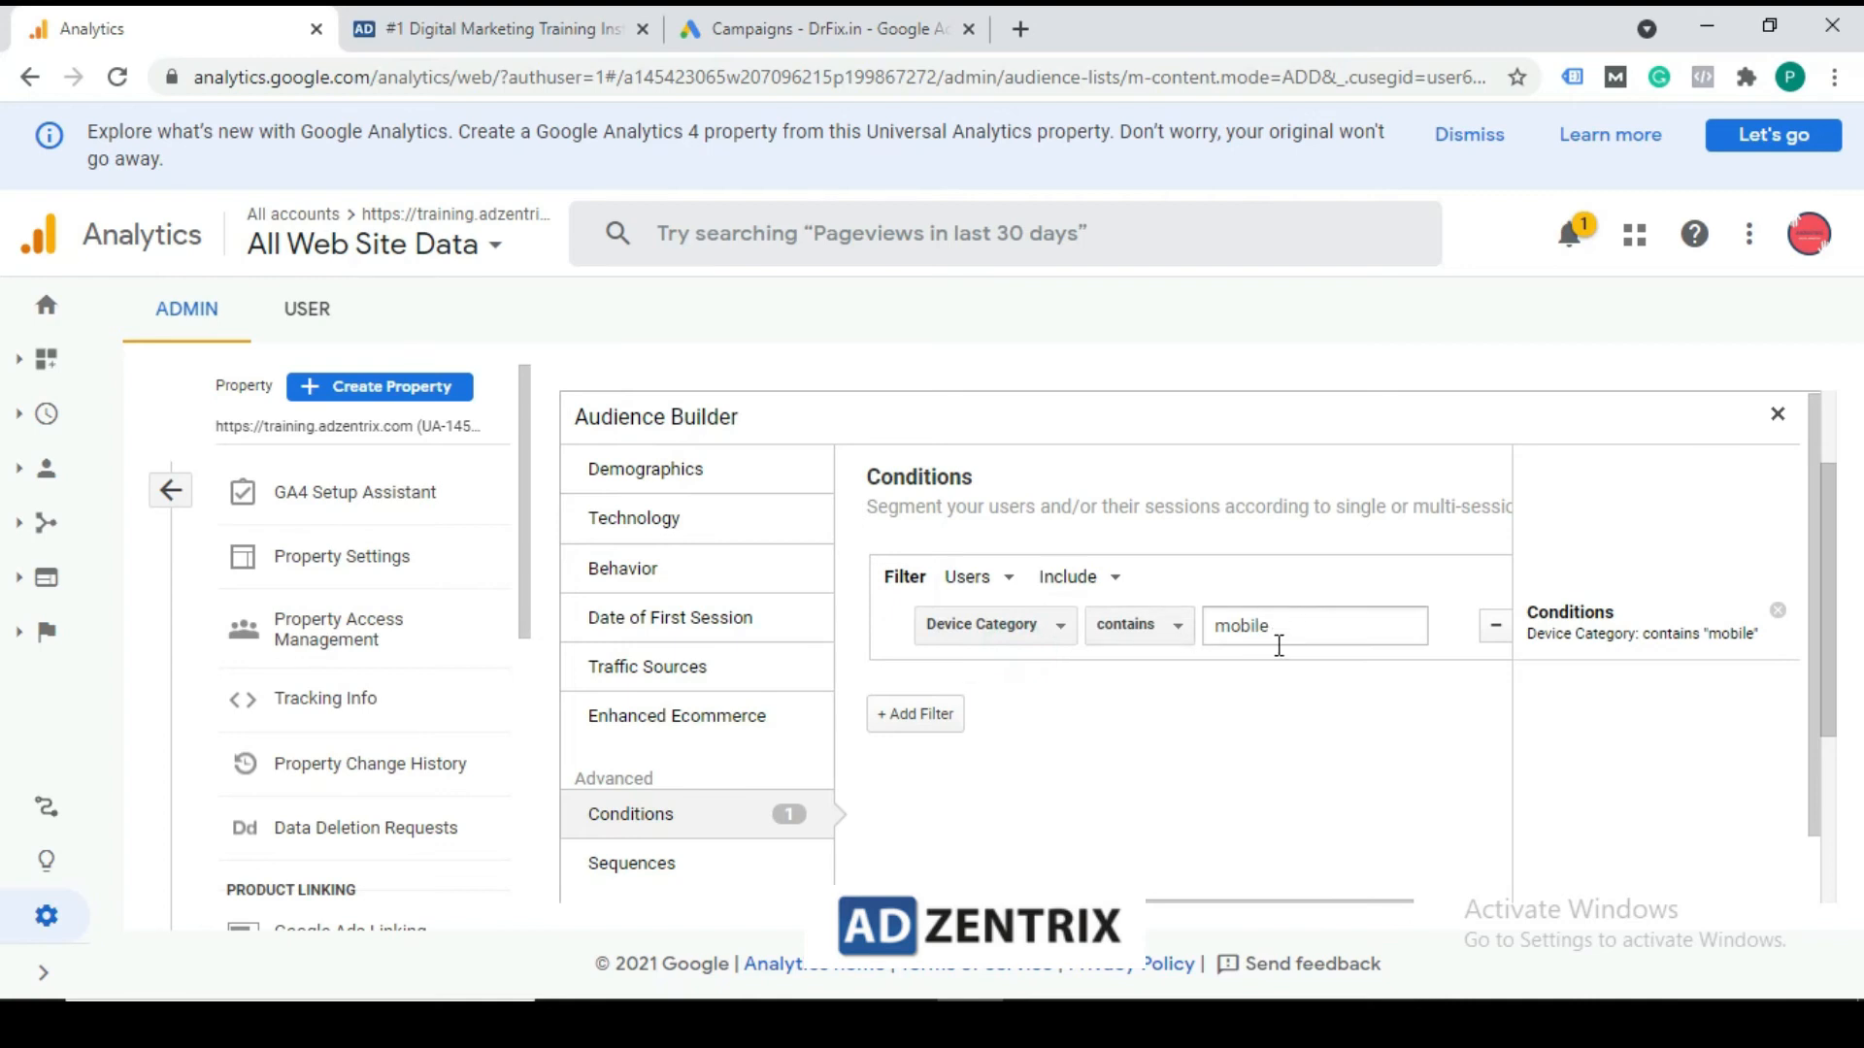
{"action": "scroll", "coordinate": [738, 816], "scroll_direction": "down", "scroll_amount": 2}
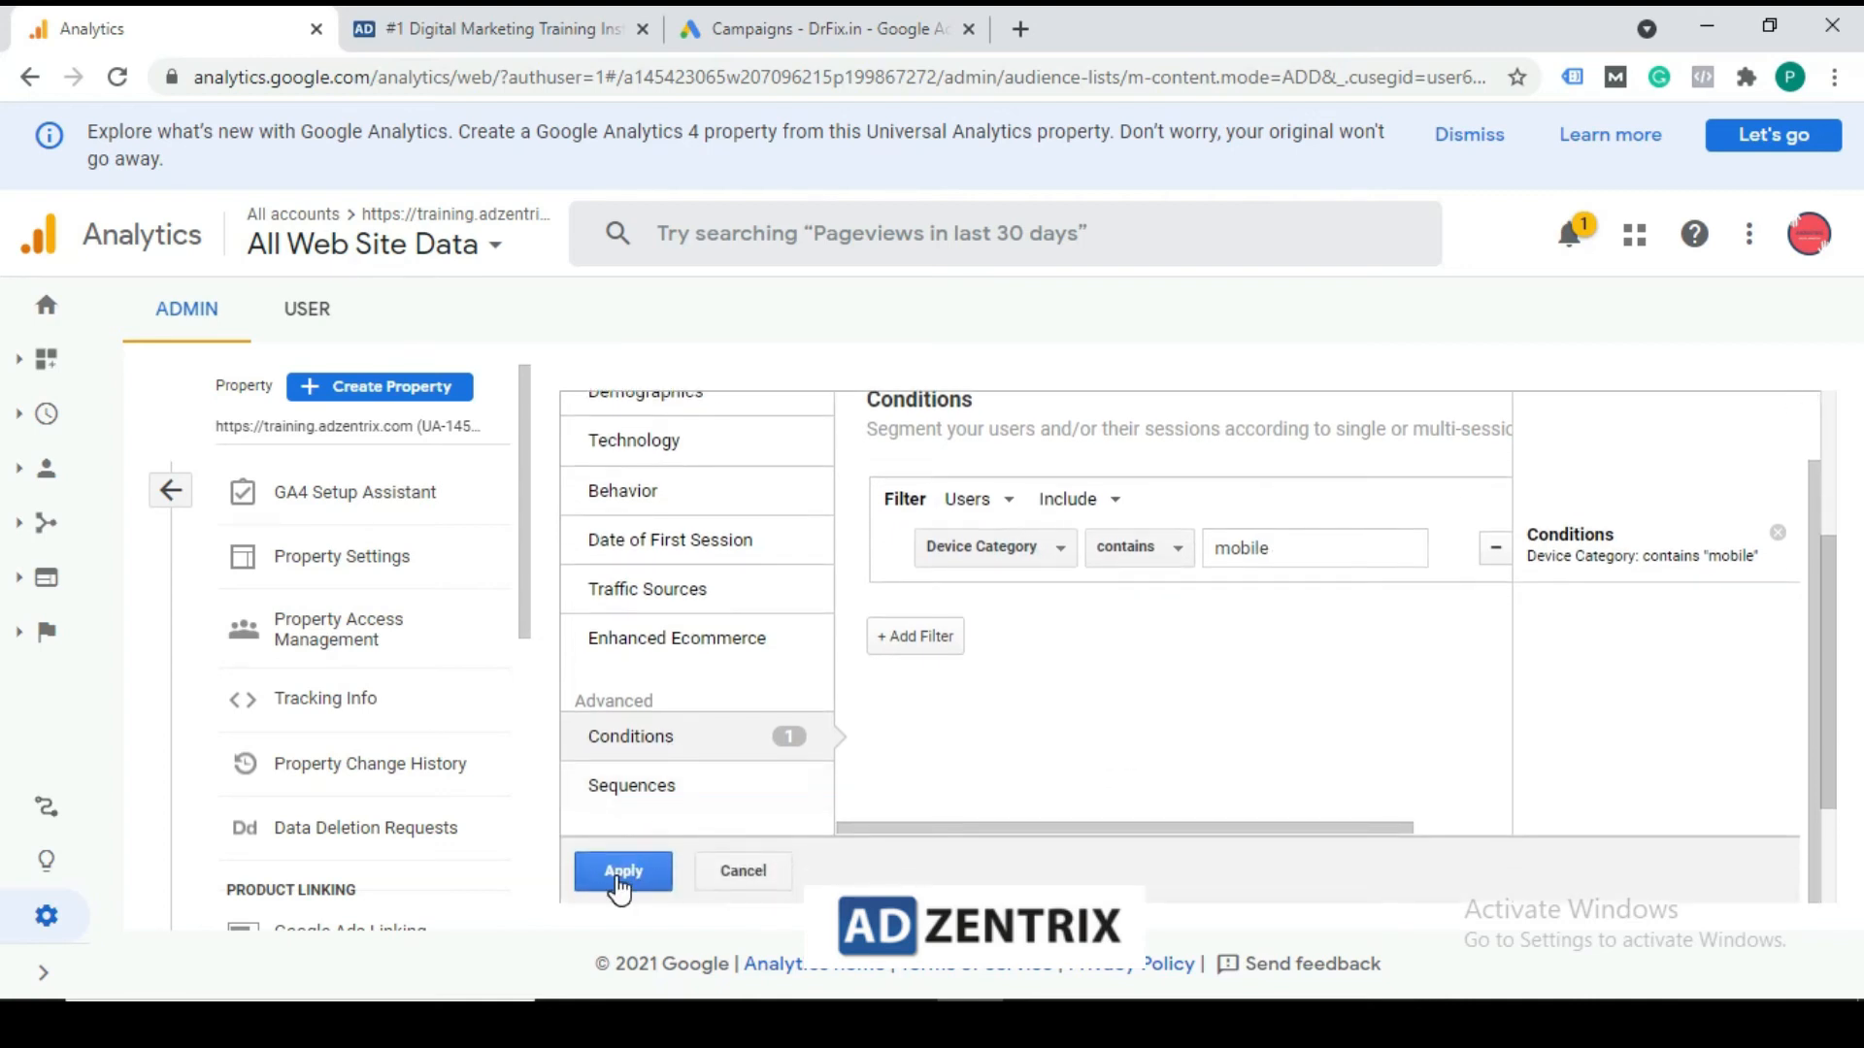
{"action": "left_click", "coordinate": [619, 874]}
Name the audience "Mobile Device users" and continue to the audience destinations
{"action": "scroll", "coordinate": [757, 825], "scroll_direction": "down", "scroll_amount": 2}
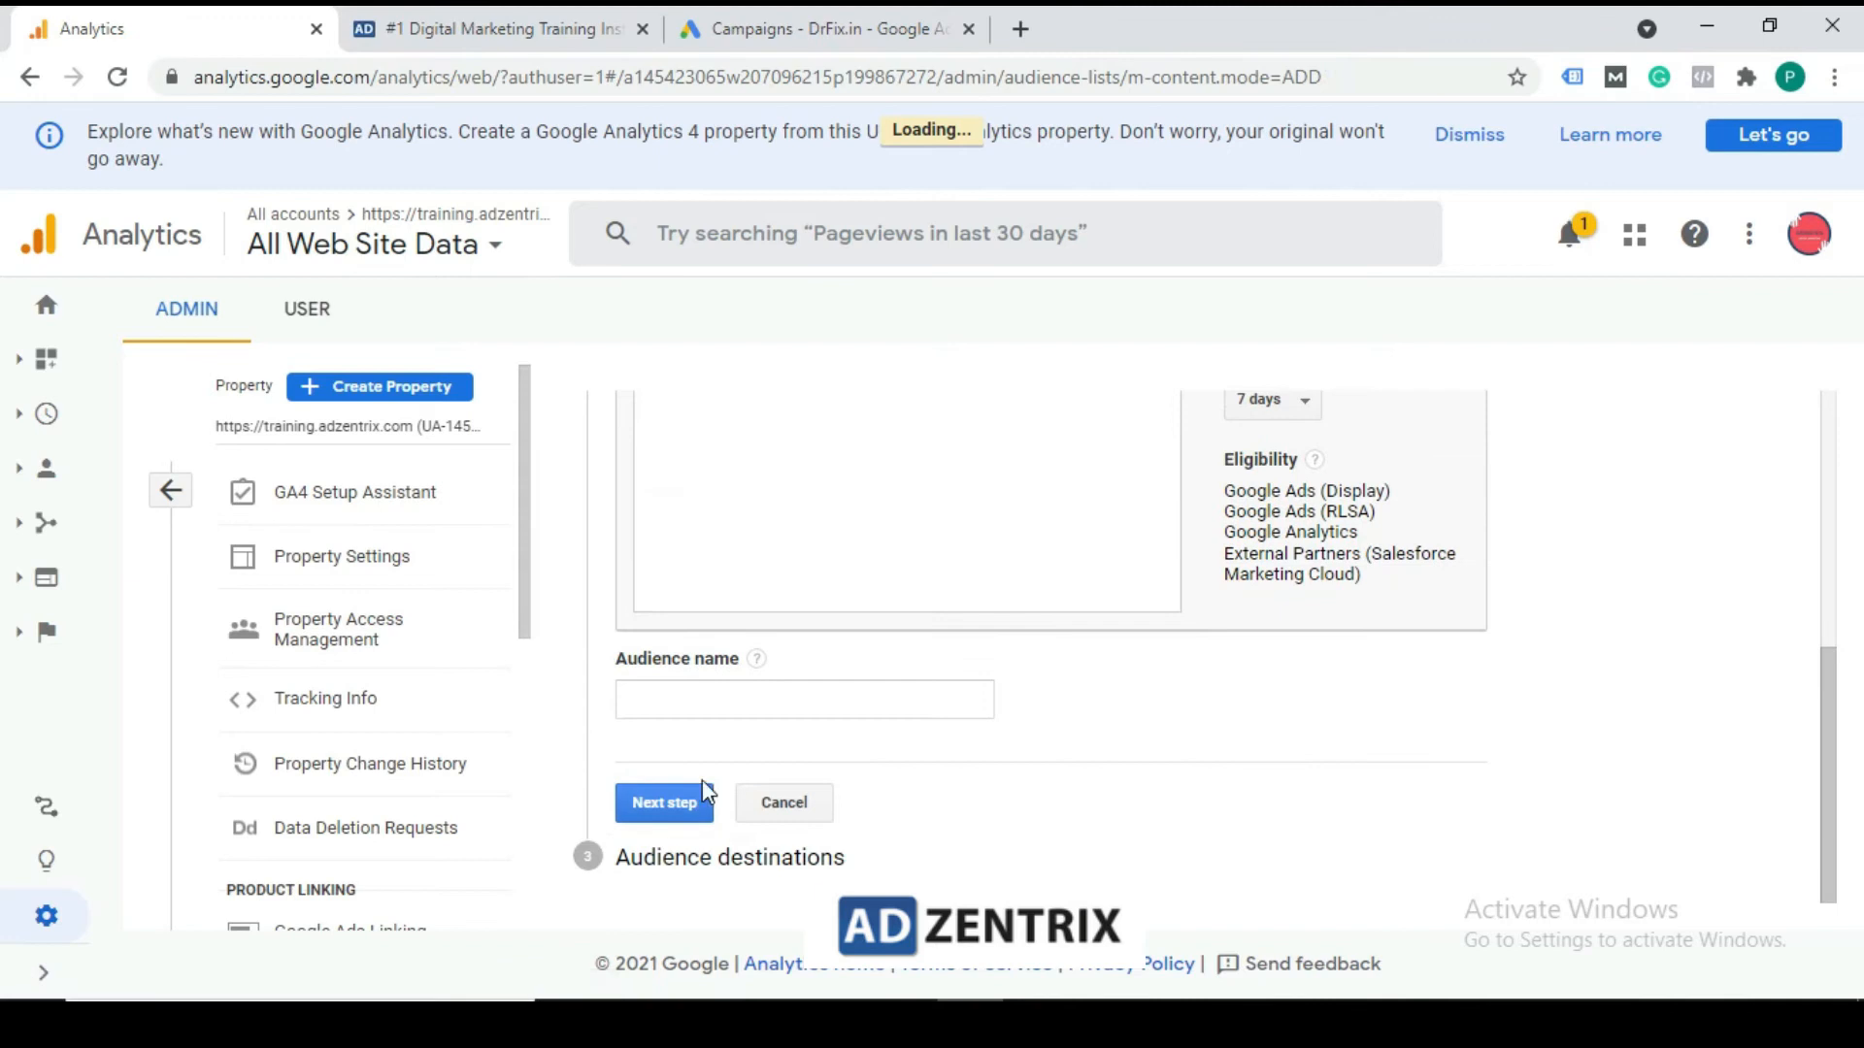
{"action": "left_click", "coordinate": [697, 688]}
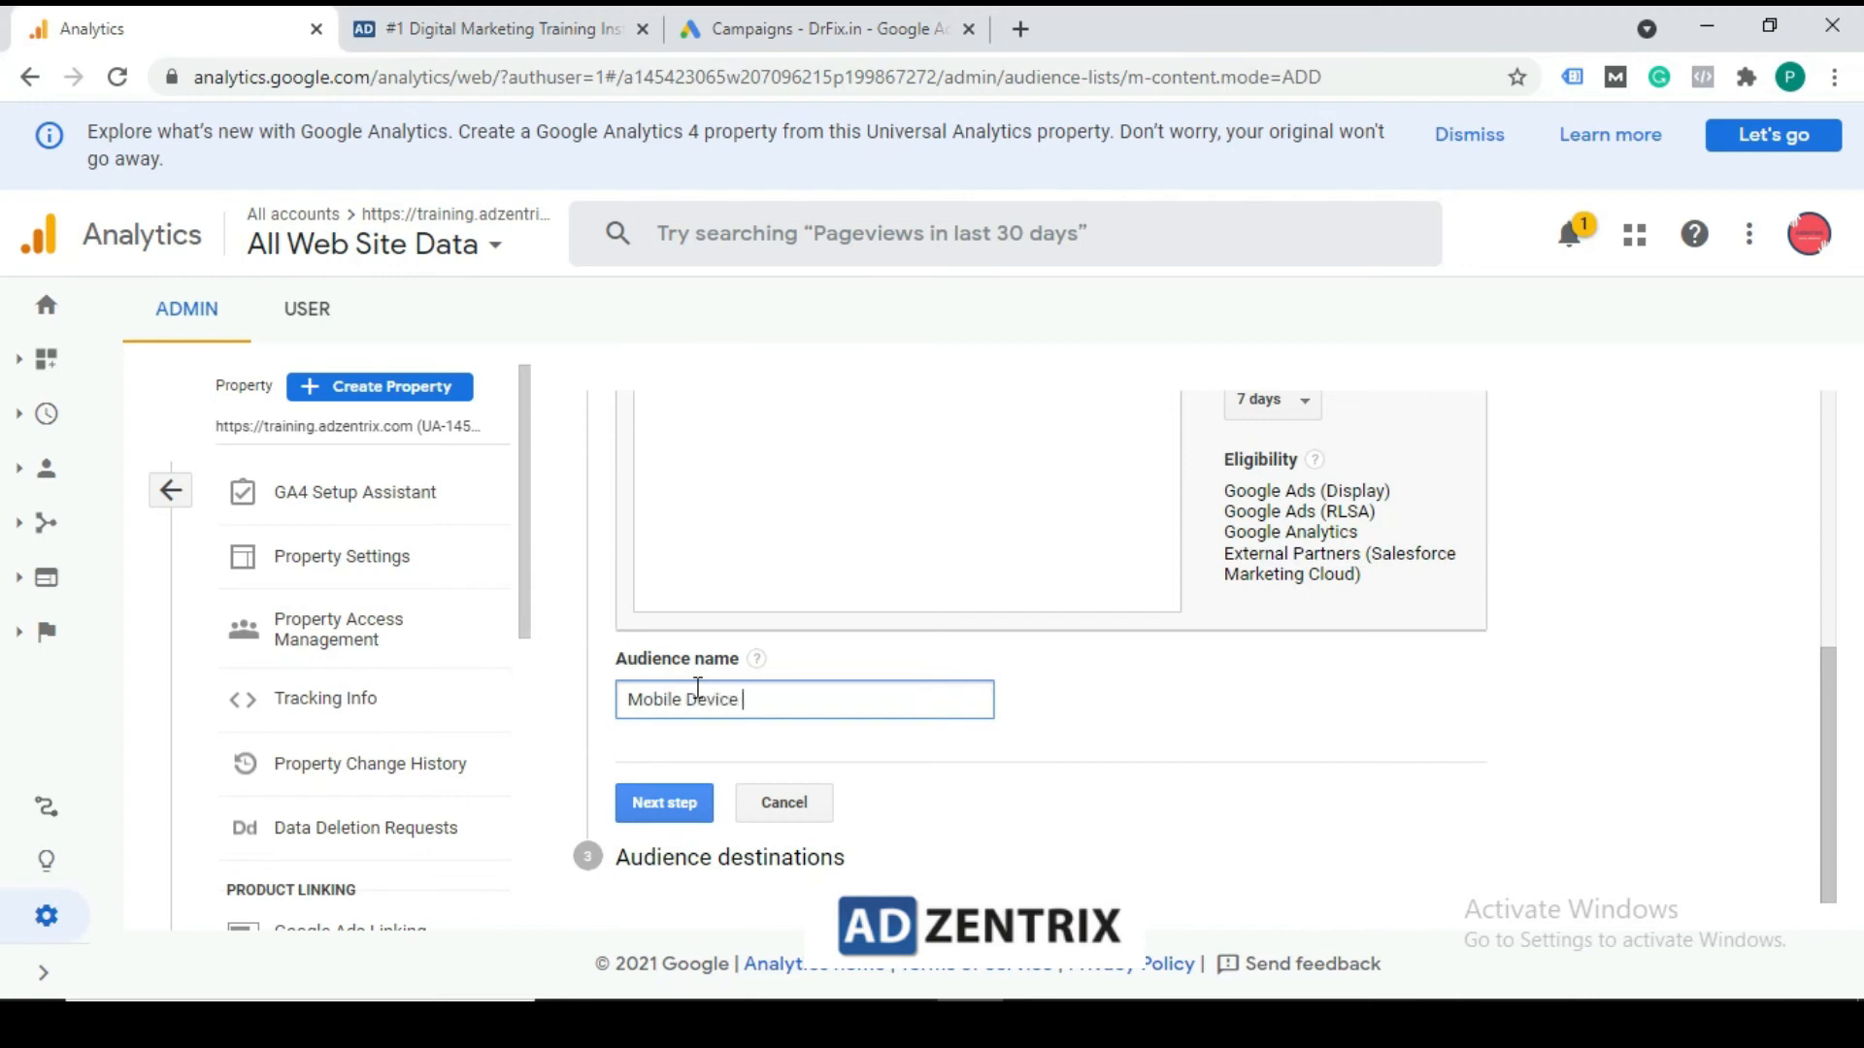
{"action": "left_click", "coordinate": [1210, 701]}
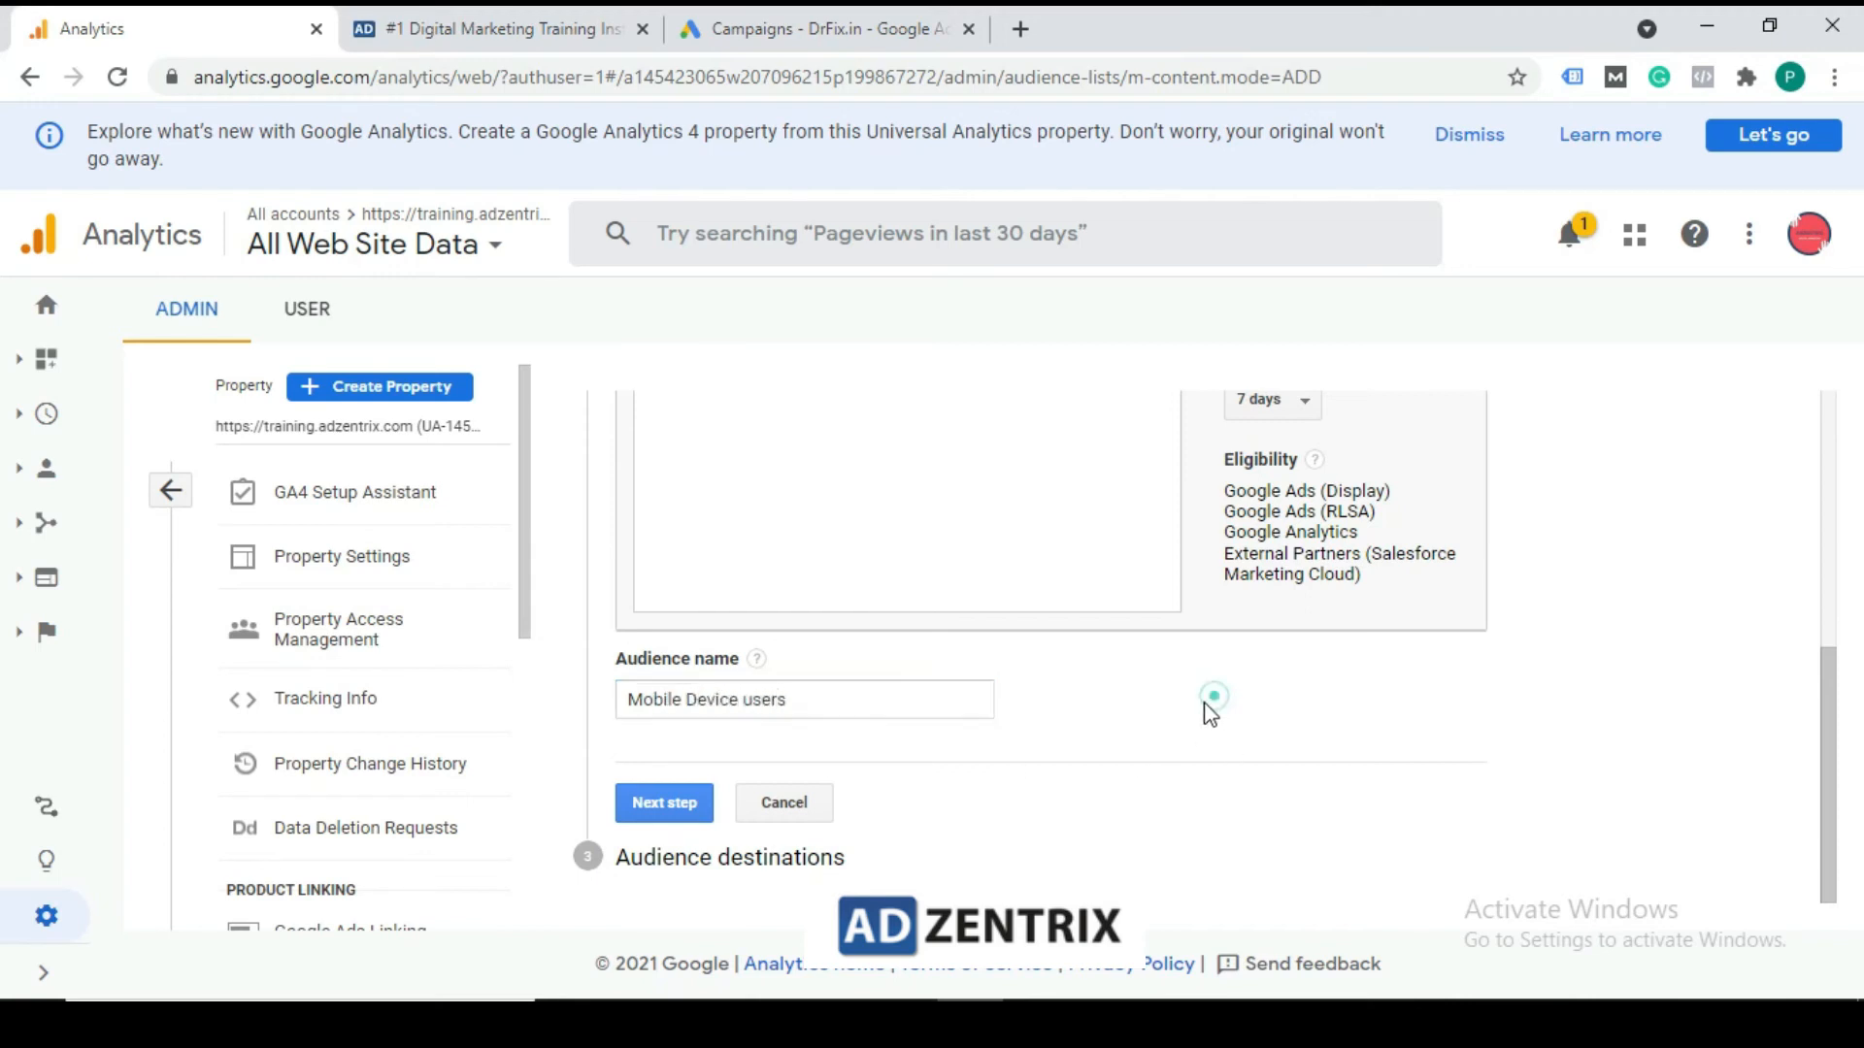
{"action": "left_click", "coordinate": [666, 804]}
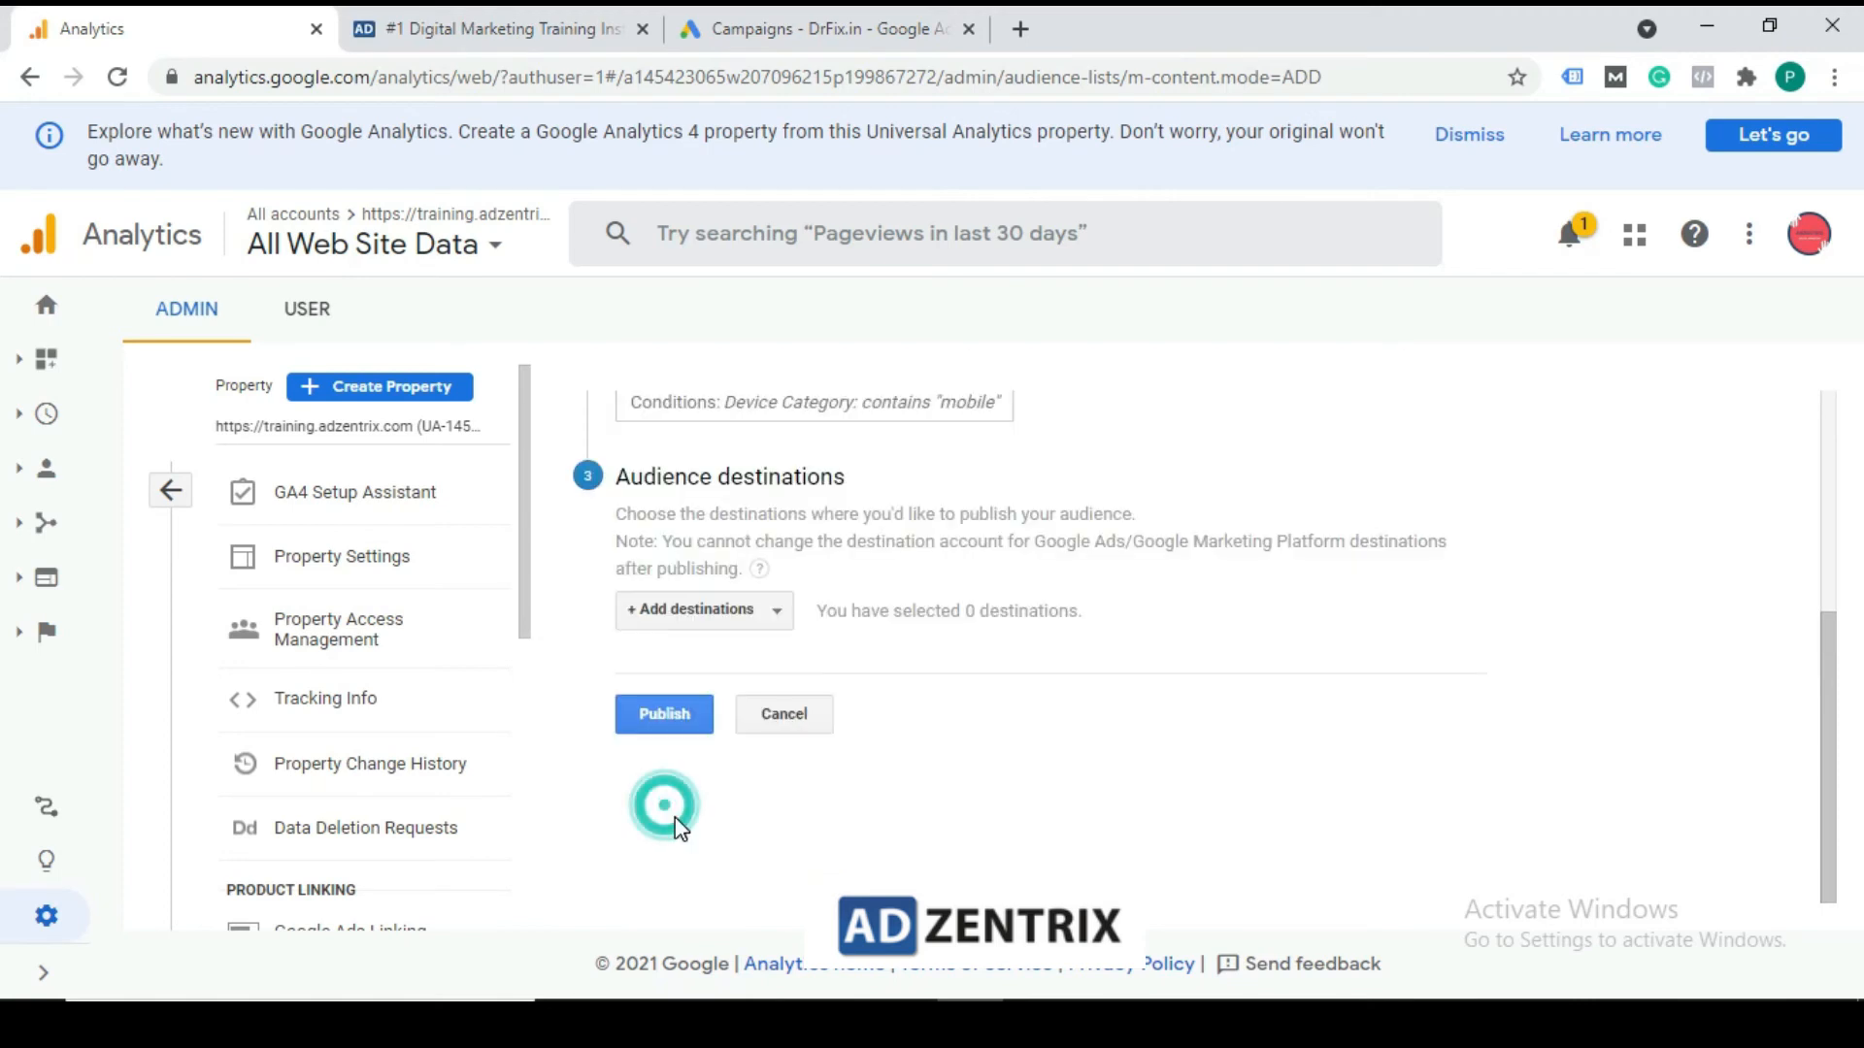
Add the DrFix.in Google Ads account as the destination, publish the audience and return to the admin overview
{"action": "left_click", "coordinate": [761, 614]}
{"action": "scroll", "coordinate": [752, 863], "scroll_direction": "down", "scroll_amount": 2}
{"action": "scroll", "coordinate": [760, 861], "scroll_direction": "down", "scroll_amount": 1}
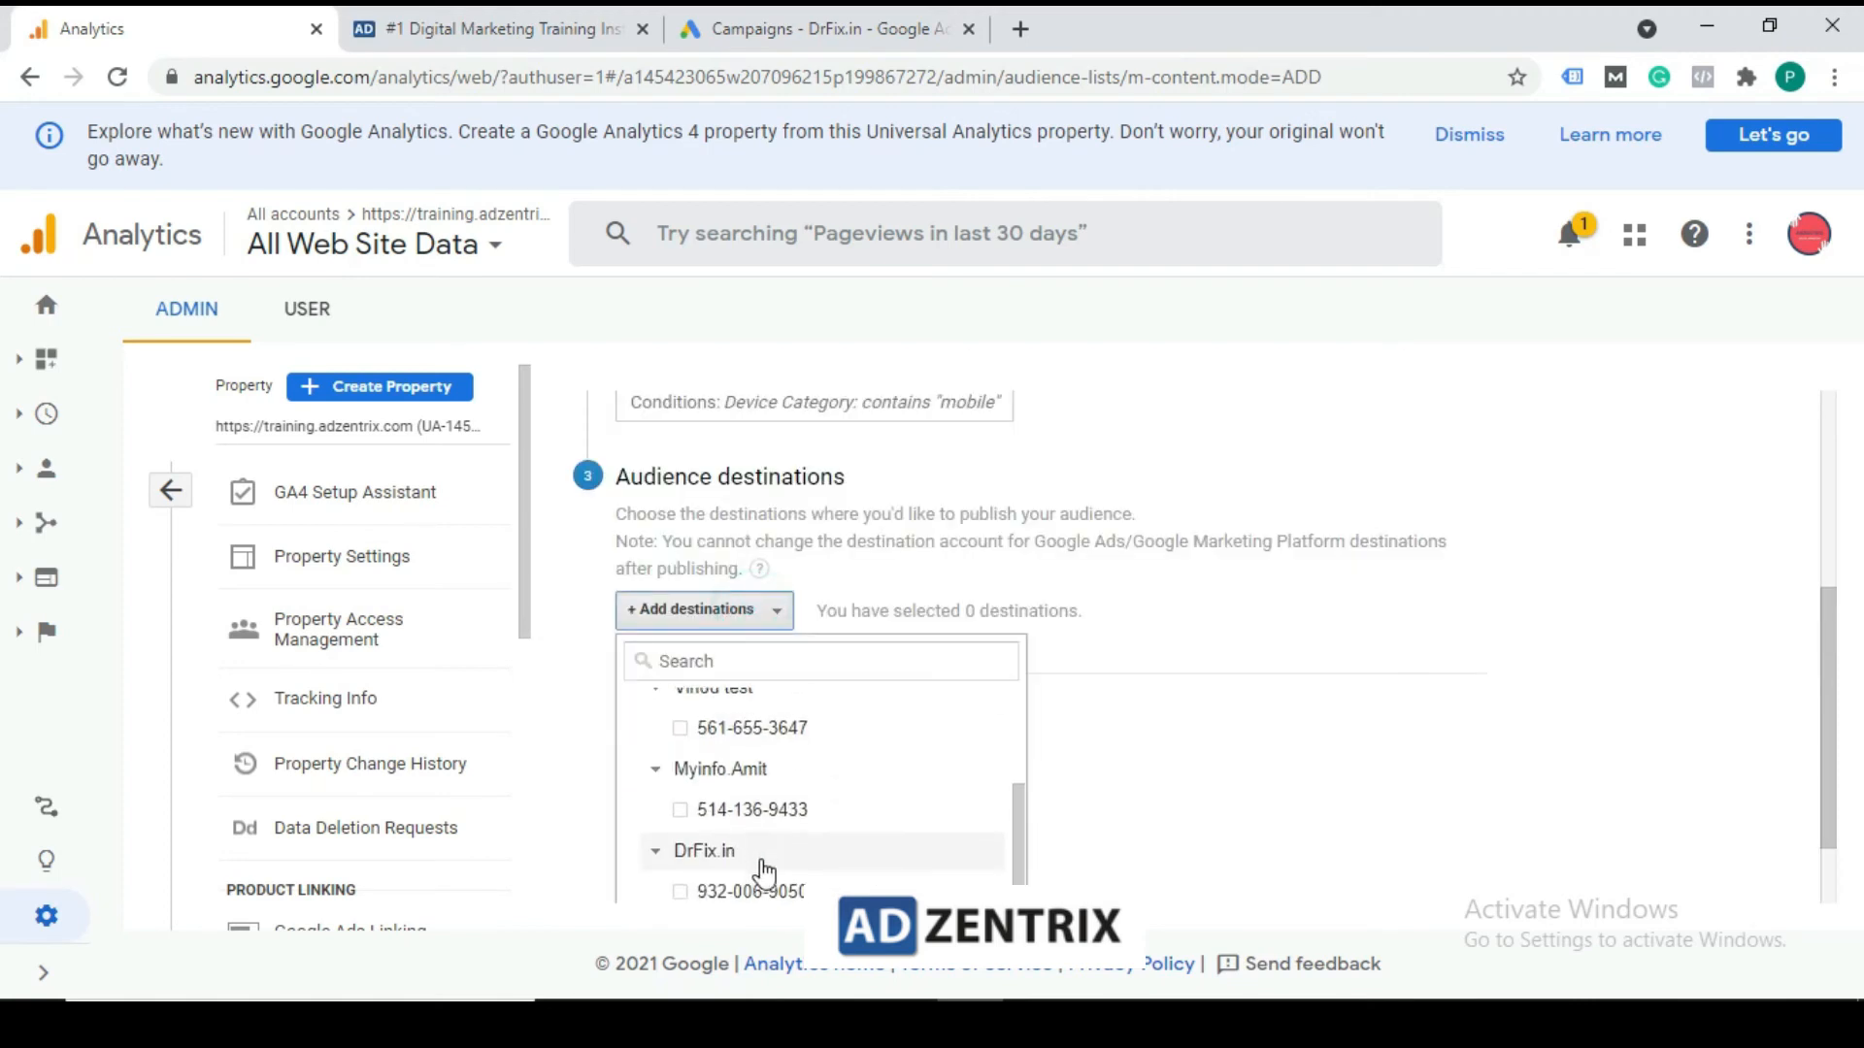
{"action": "left_click", "coordinate": [682, 881]}
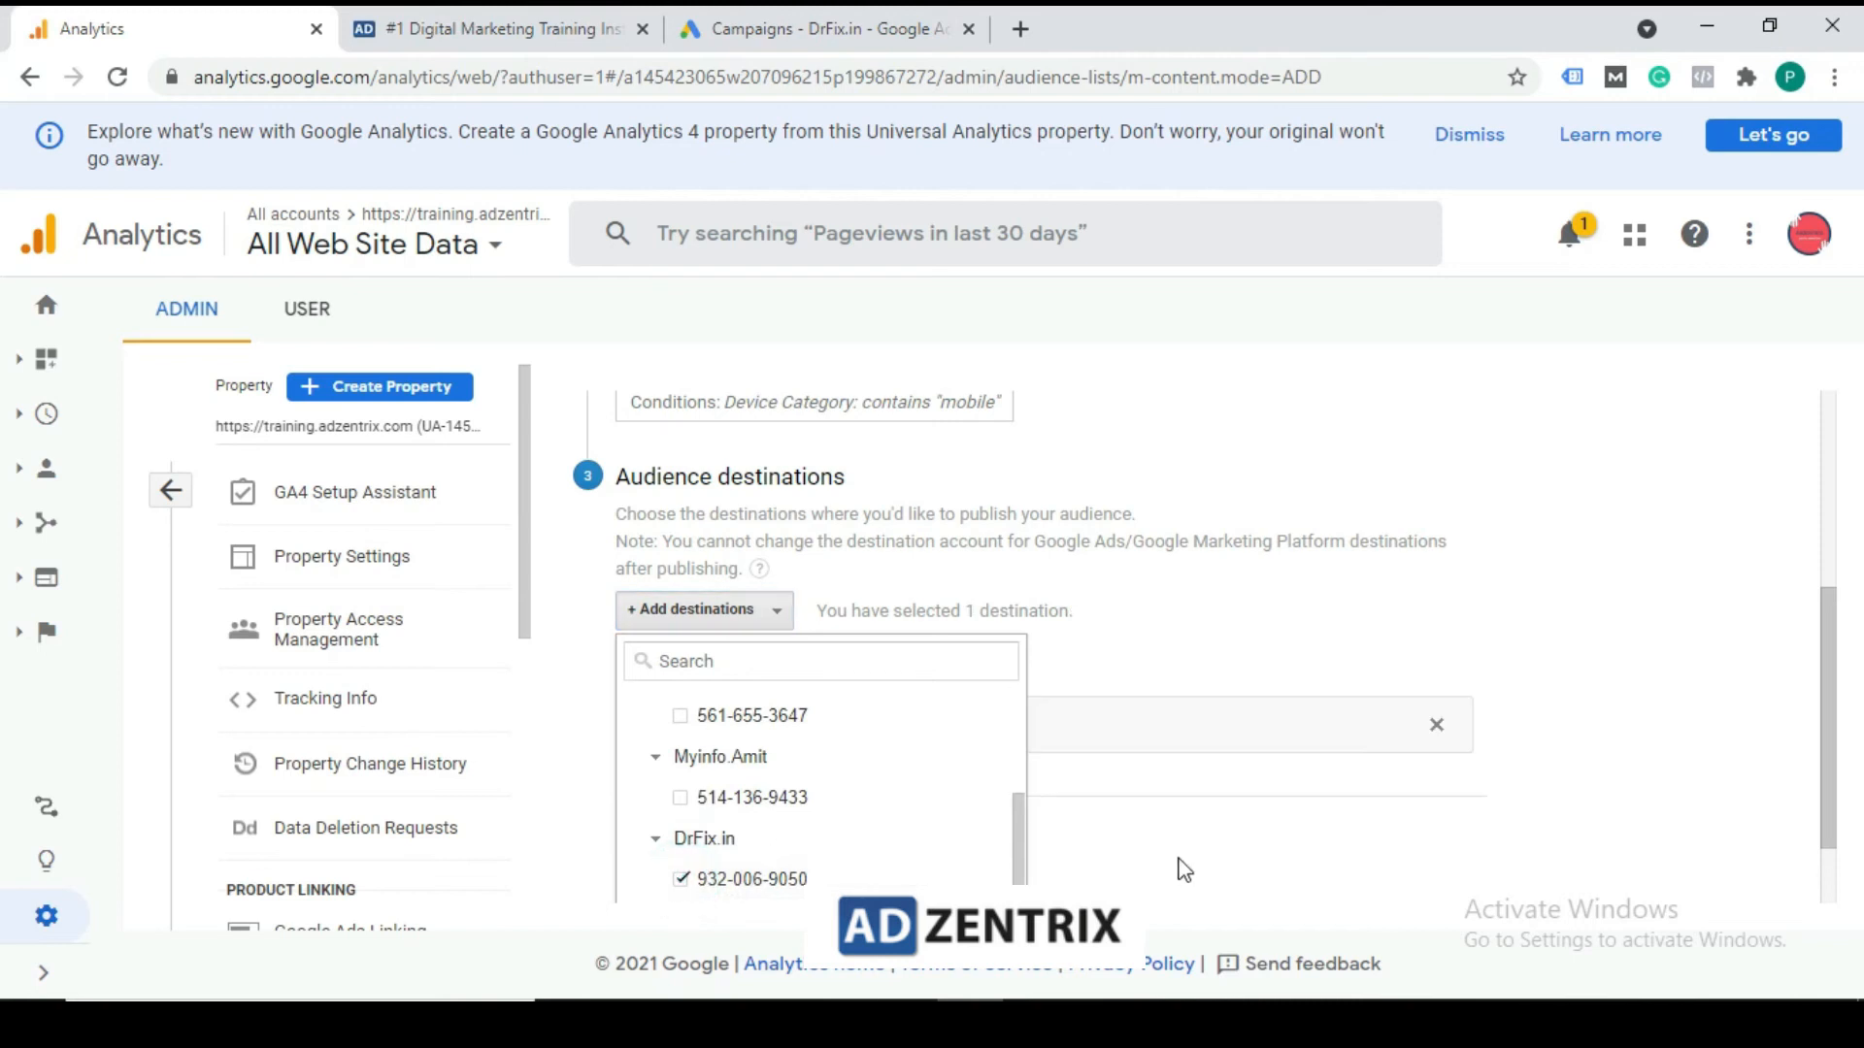
{"action": "left_click", "coordinate": [1221, 847]}
{"action": "left_click", "coordinate": [657, 855]}
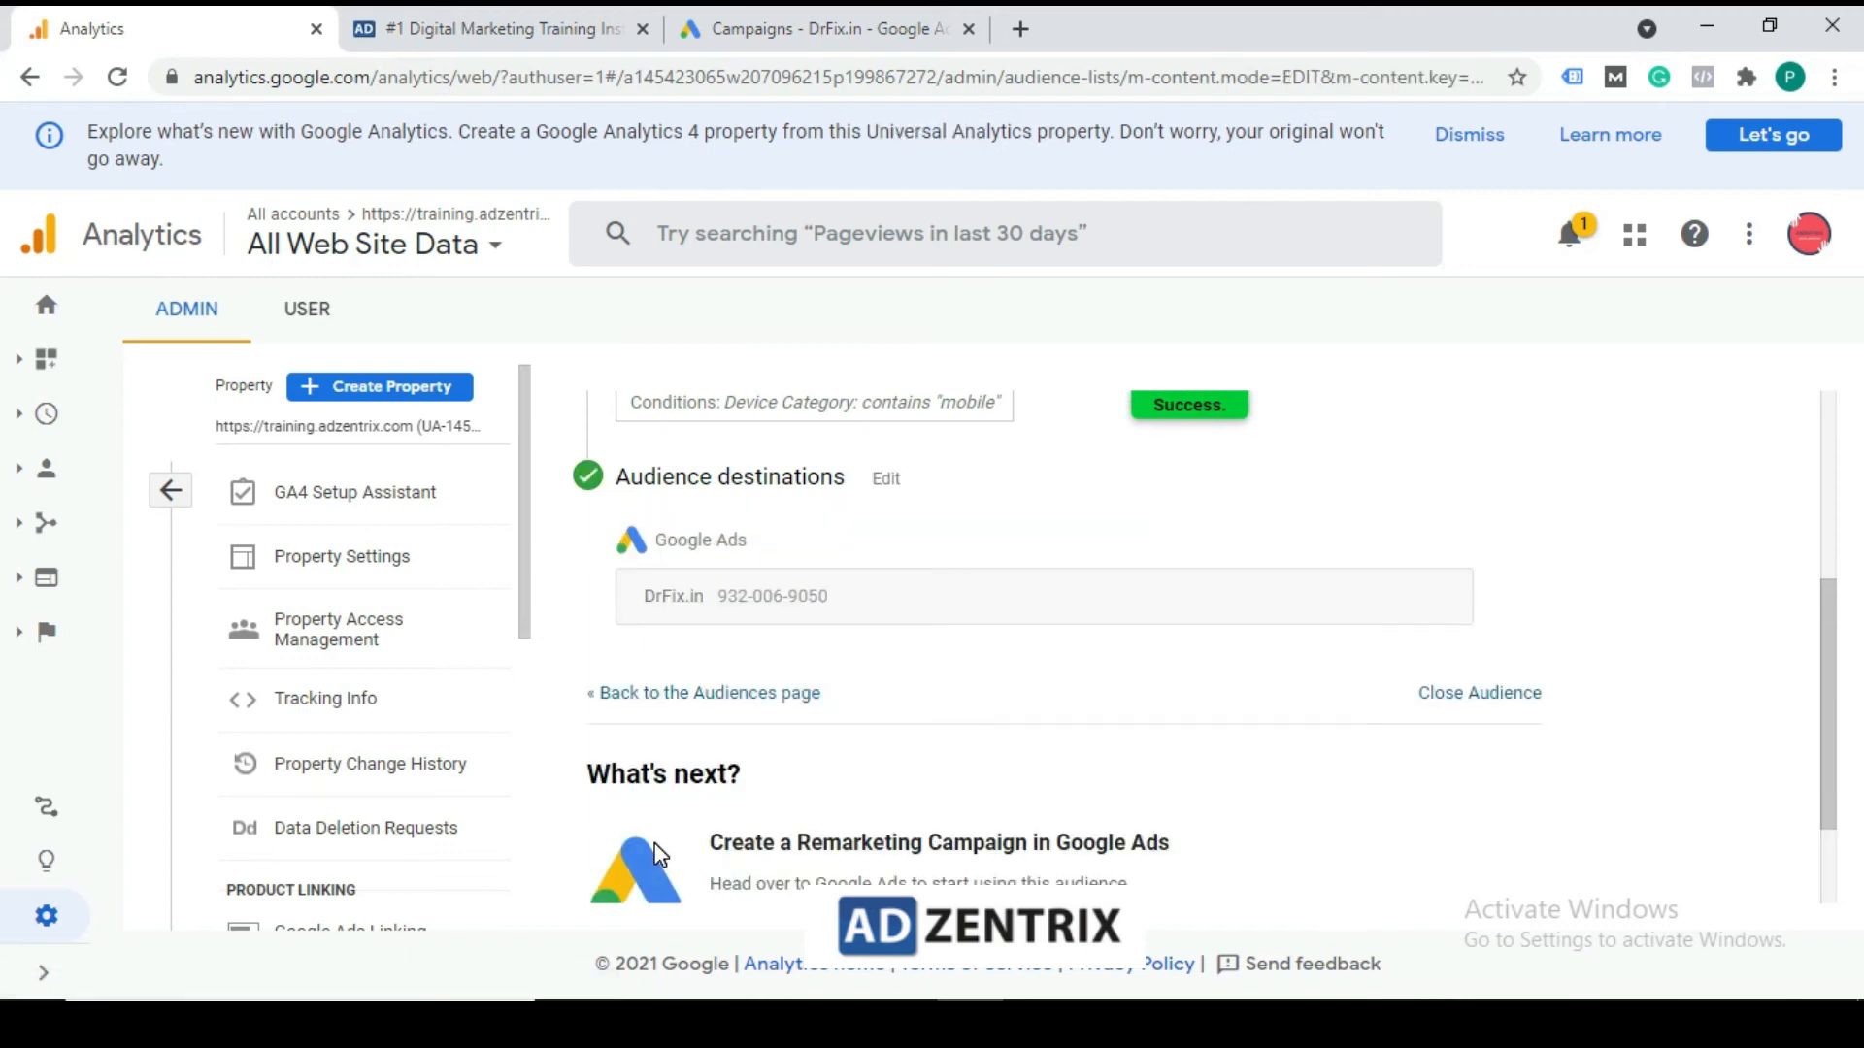
{"action": "scroll", "coordinate": [644, 450], "scroll_direction": "down", "scroll_amount": 2}
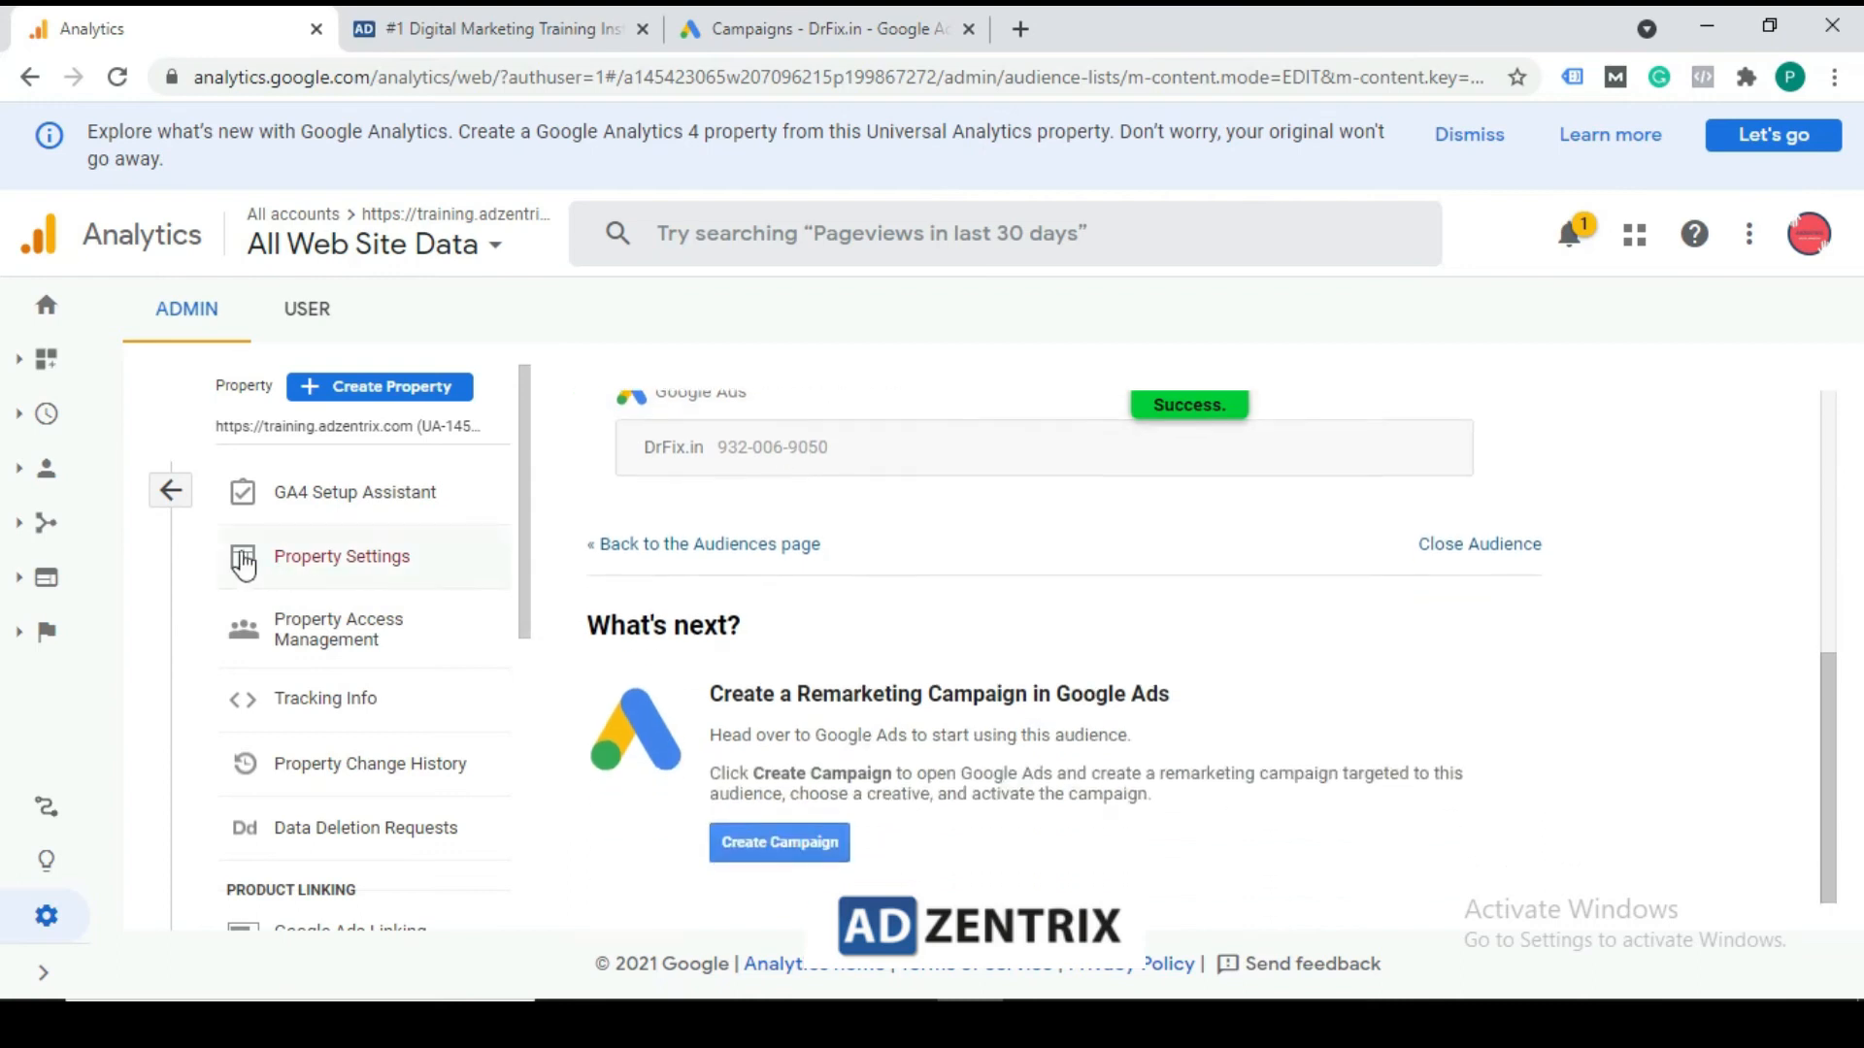
{"action": "left_click", "coordinate": [170, 492]}
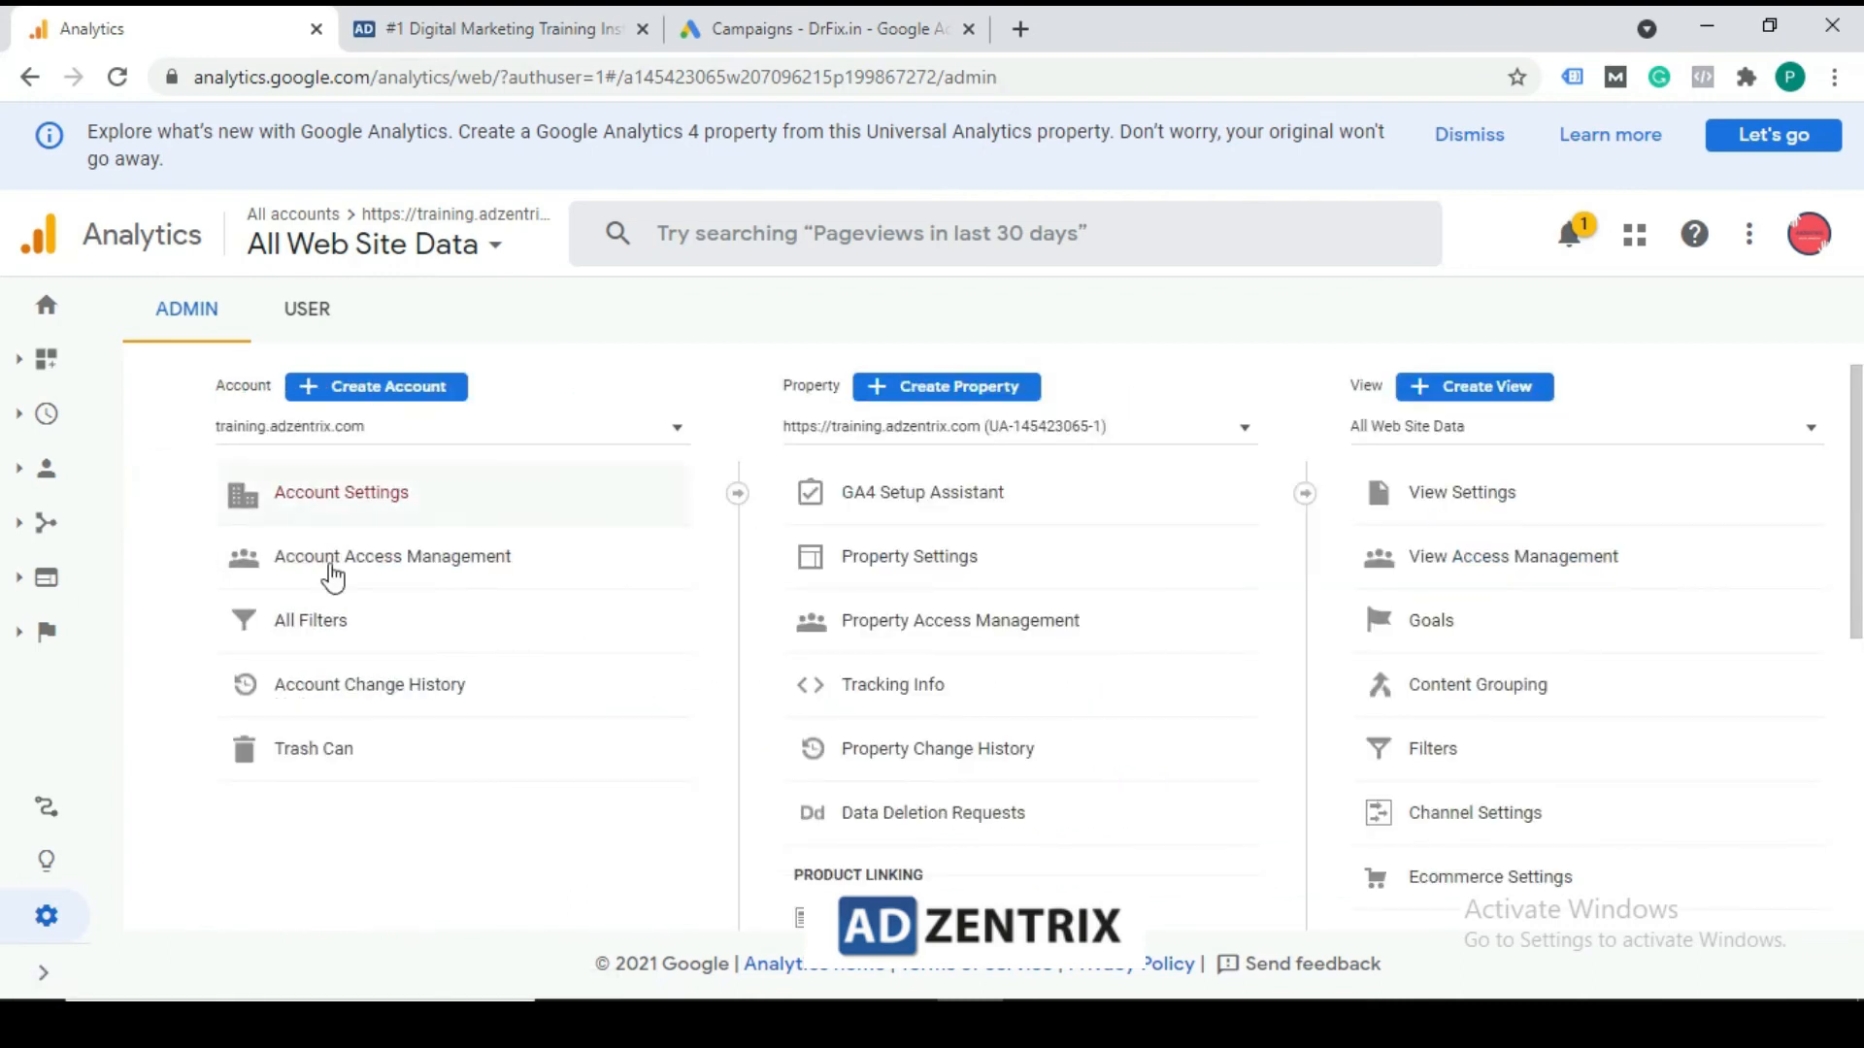
Switch to Google Ads and open the Audience manager for the DrFix.in account
{"action": "left_click", "coordinate": [787, 27]}
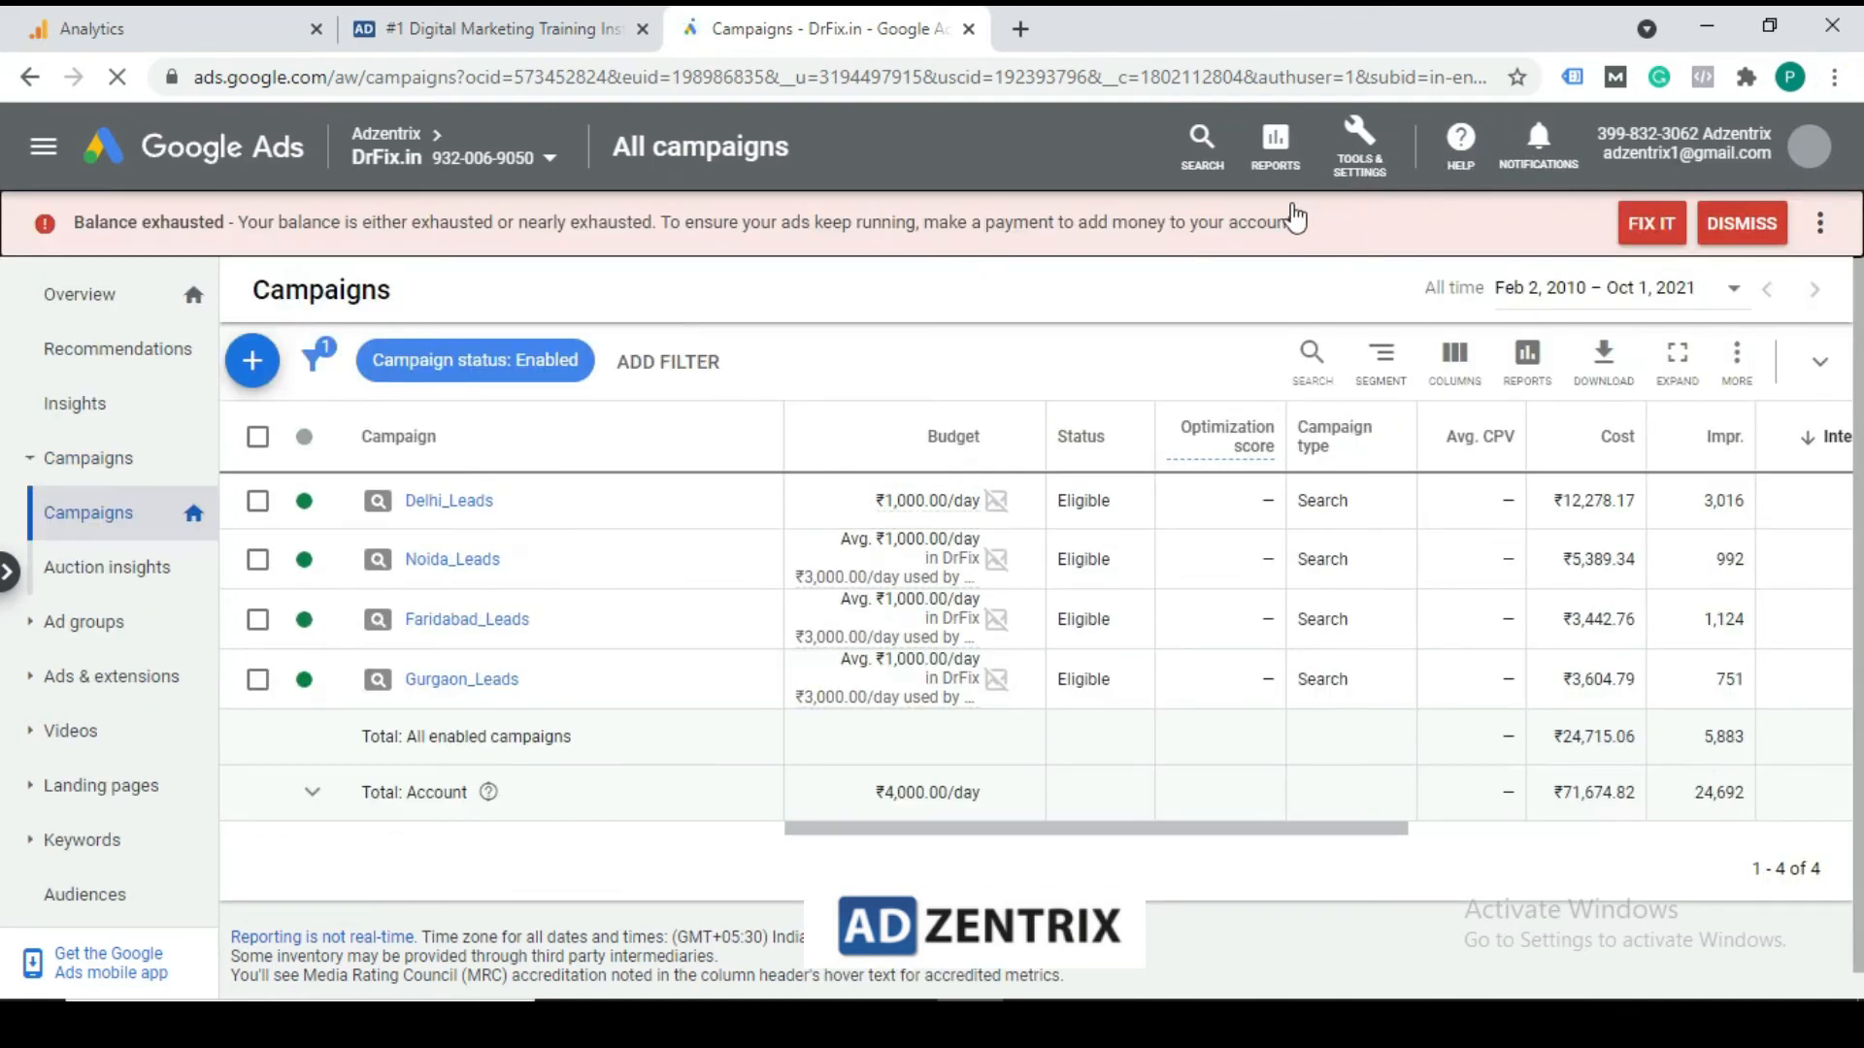
{"action": "left_click", "coordinate": [1365, 165]}
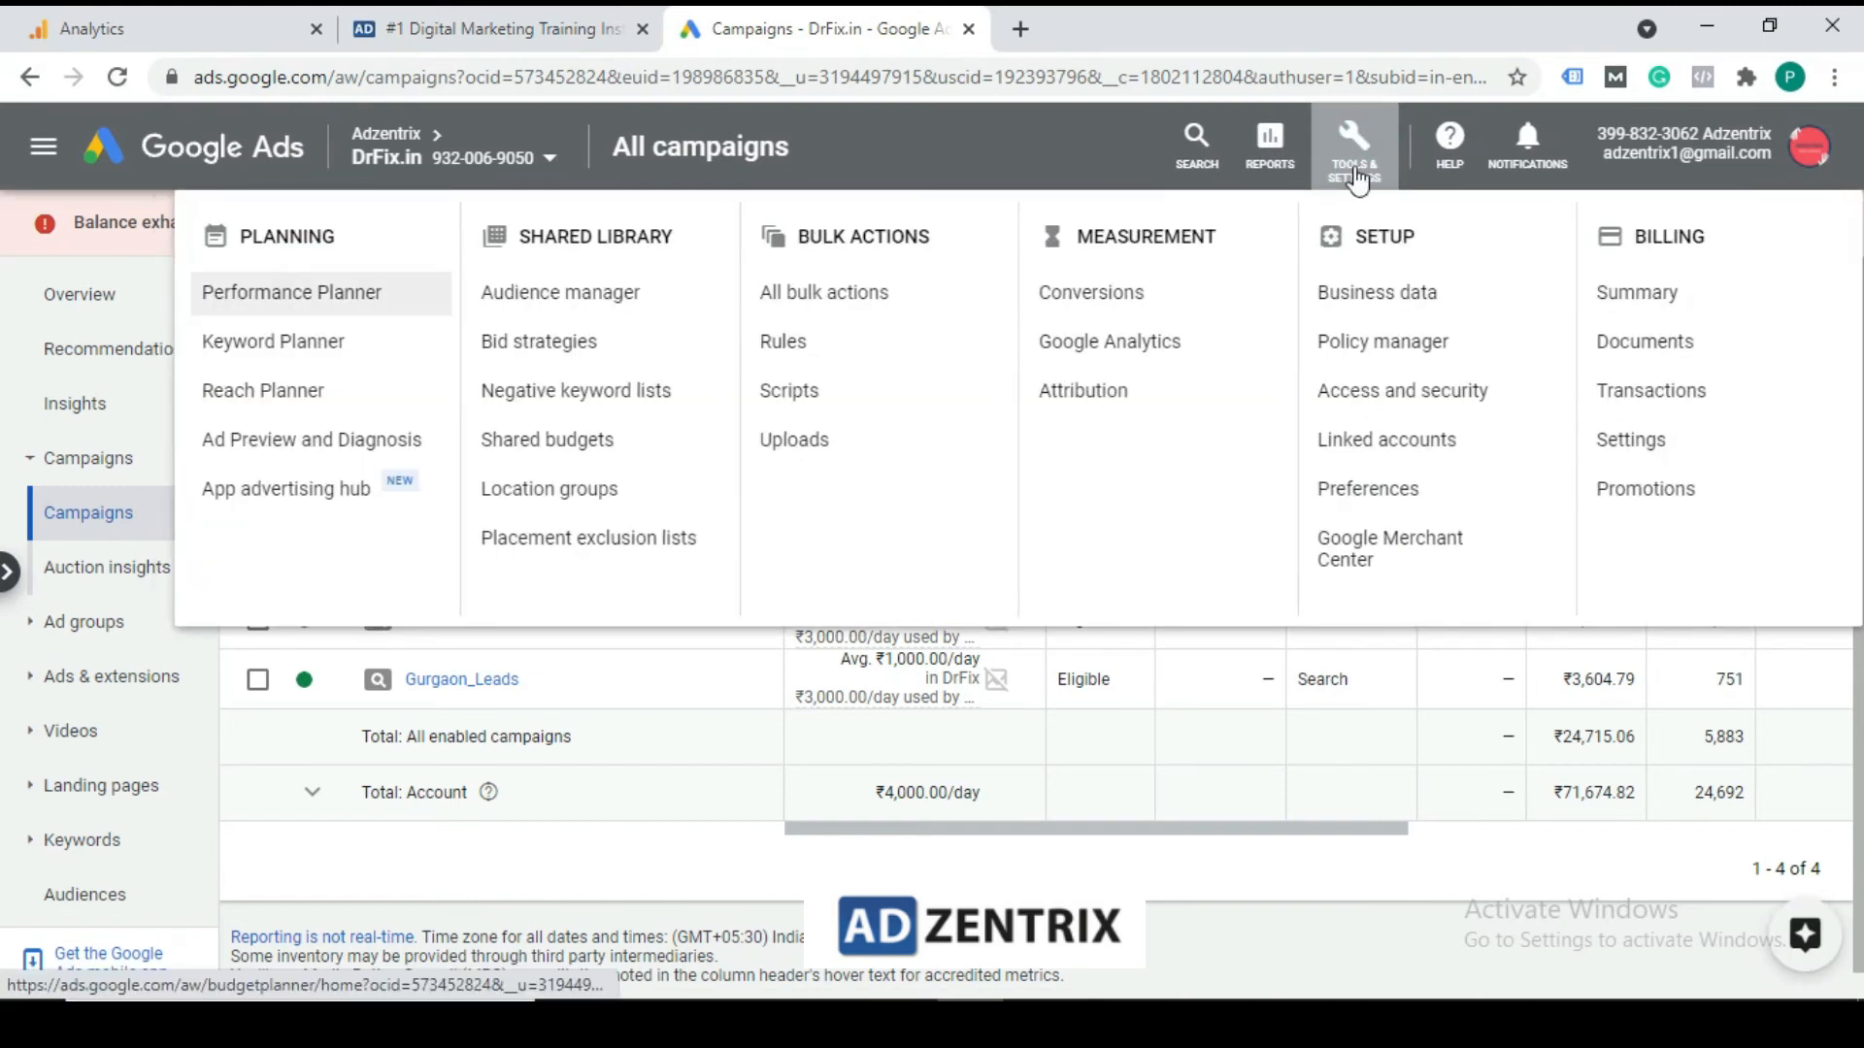
{"action": "left_click", "coordinate": [550, 301]}
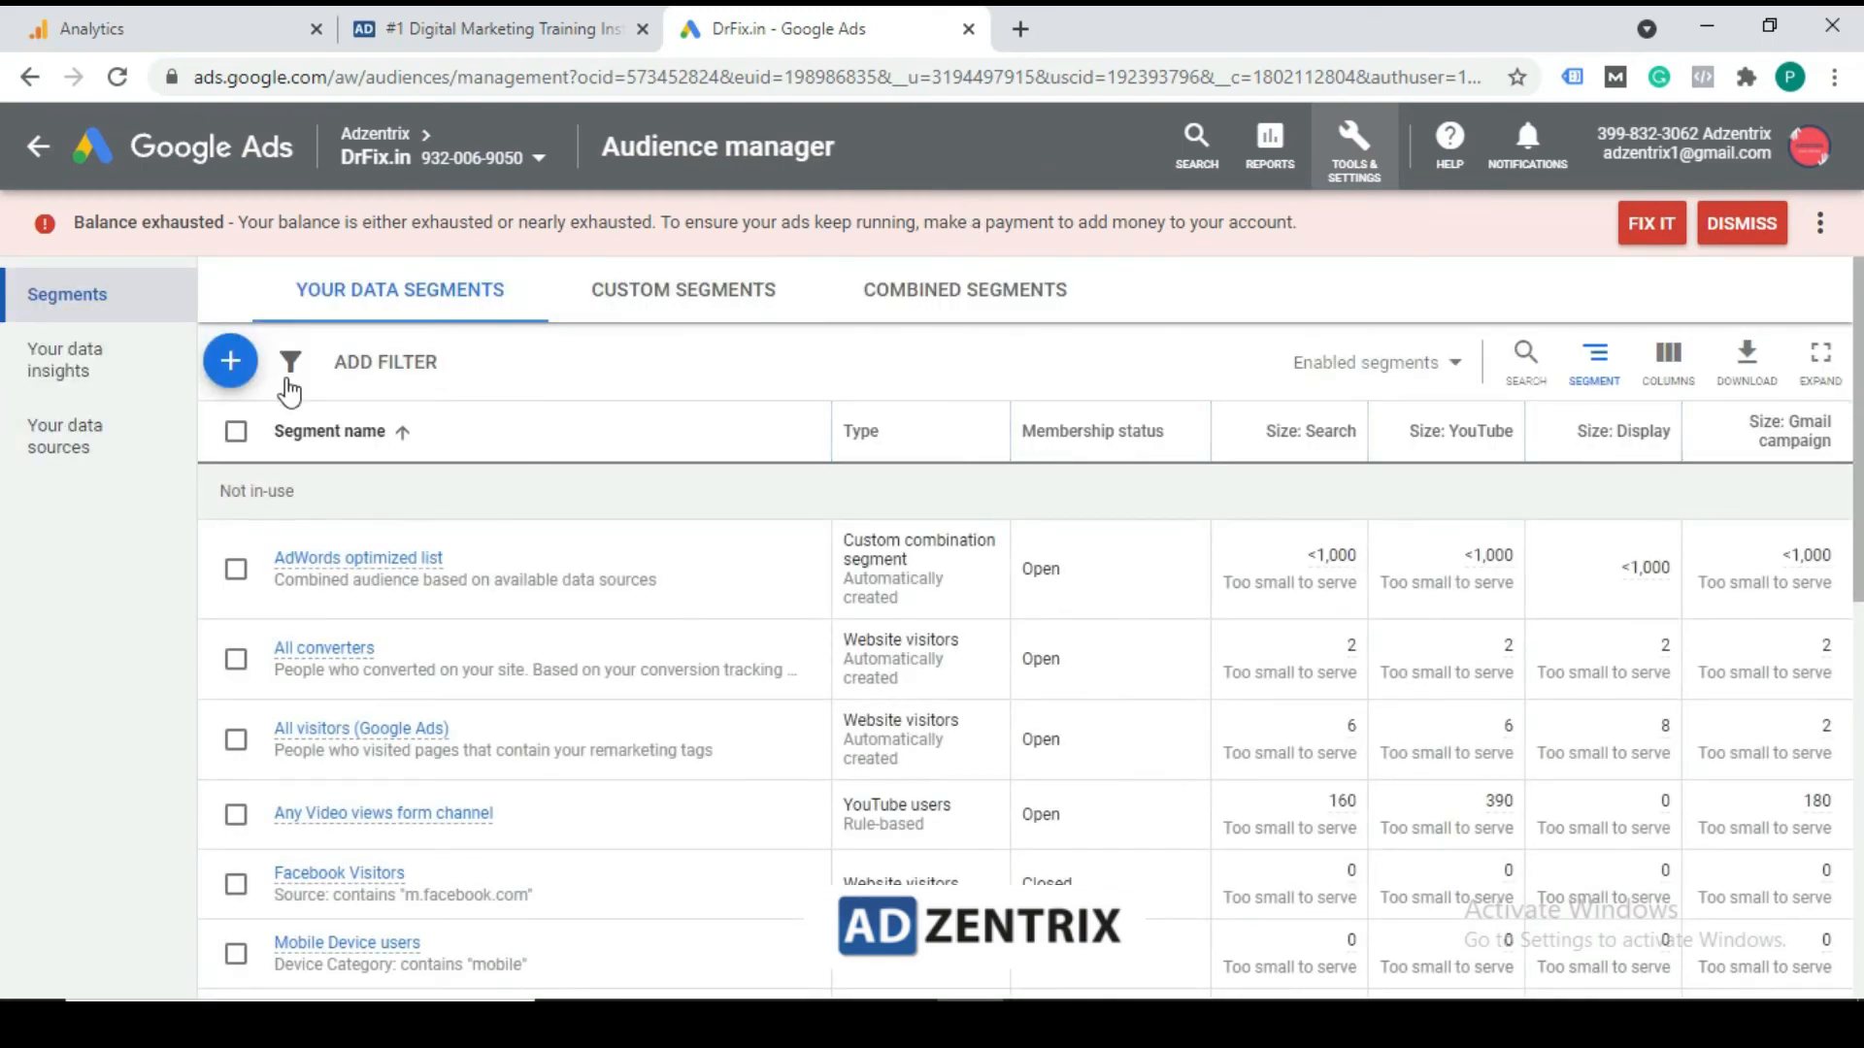
Examine the new website visitors segment form, leave it without creating a segment, and look through the existing data segments
{"action": "left_click", "coordinate": [231, 364]}
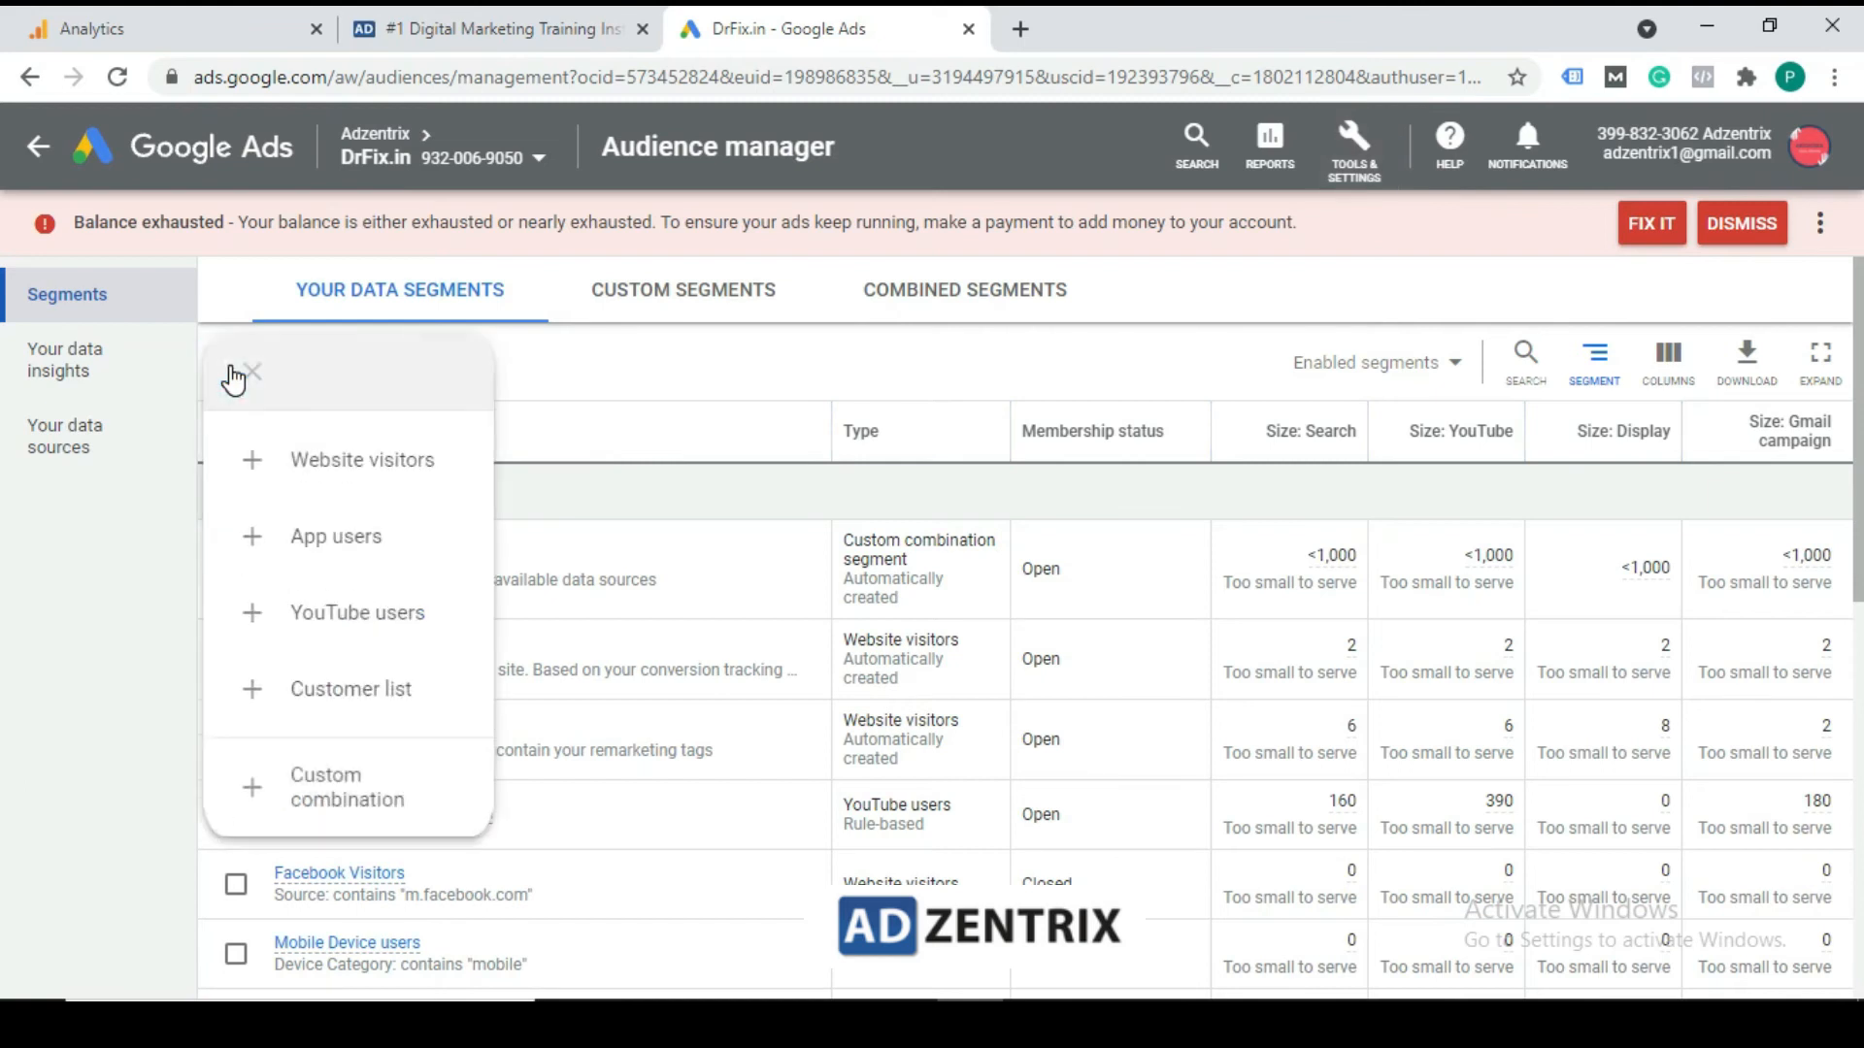
{"action": "left_click", "coordinate": [791, 364]}
{"action": "left_click", "coordinate": [223, 365]}
{"action": "left_click", "coordinate": [369, 465]}
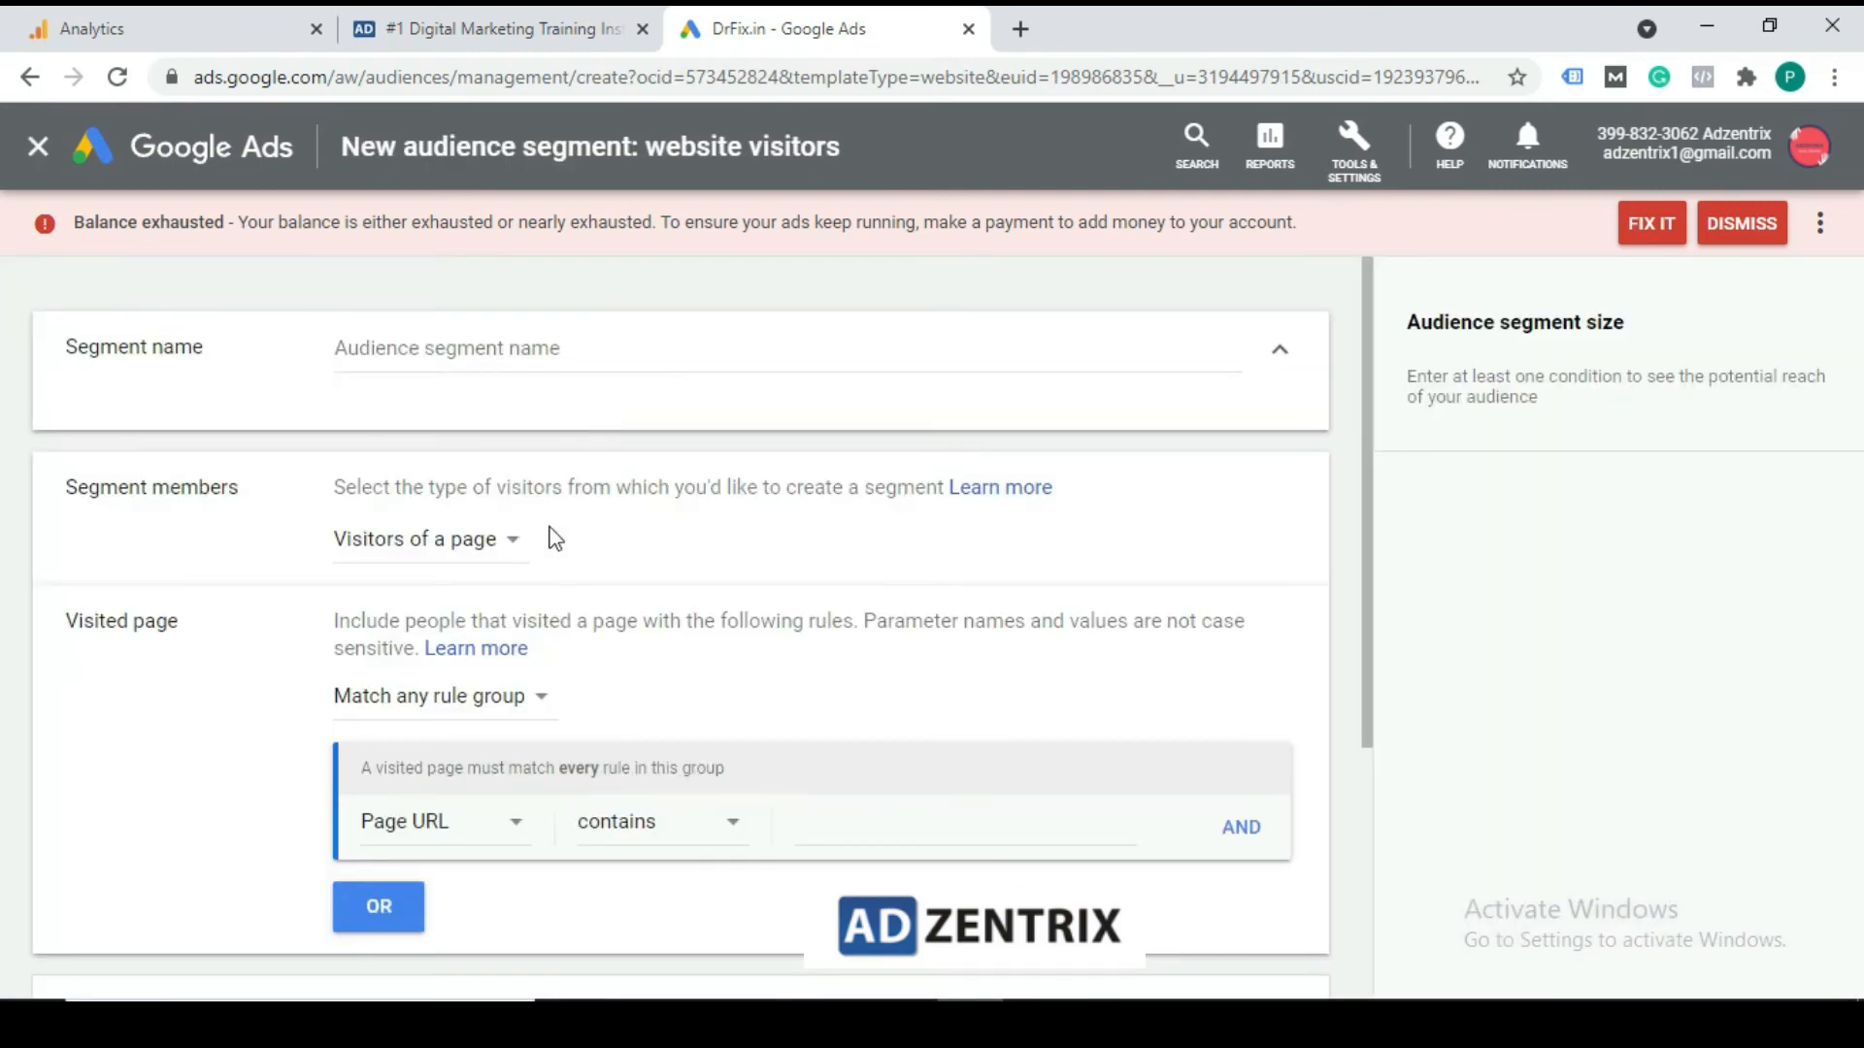
{"action": "scroll", "coordinate": [366, 486], "scroll_direction": "down", "scroll_amount": 3}
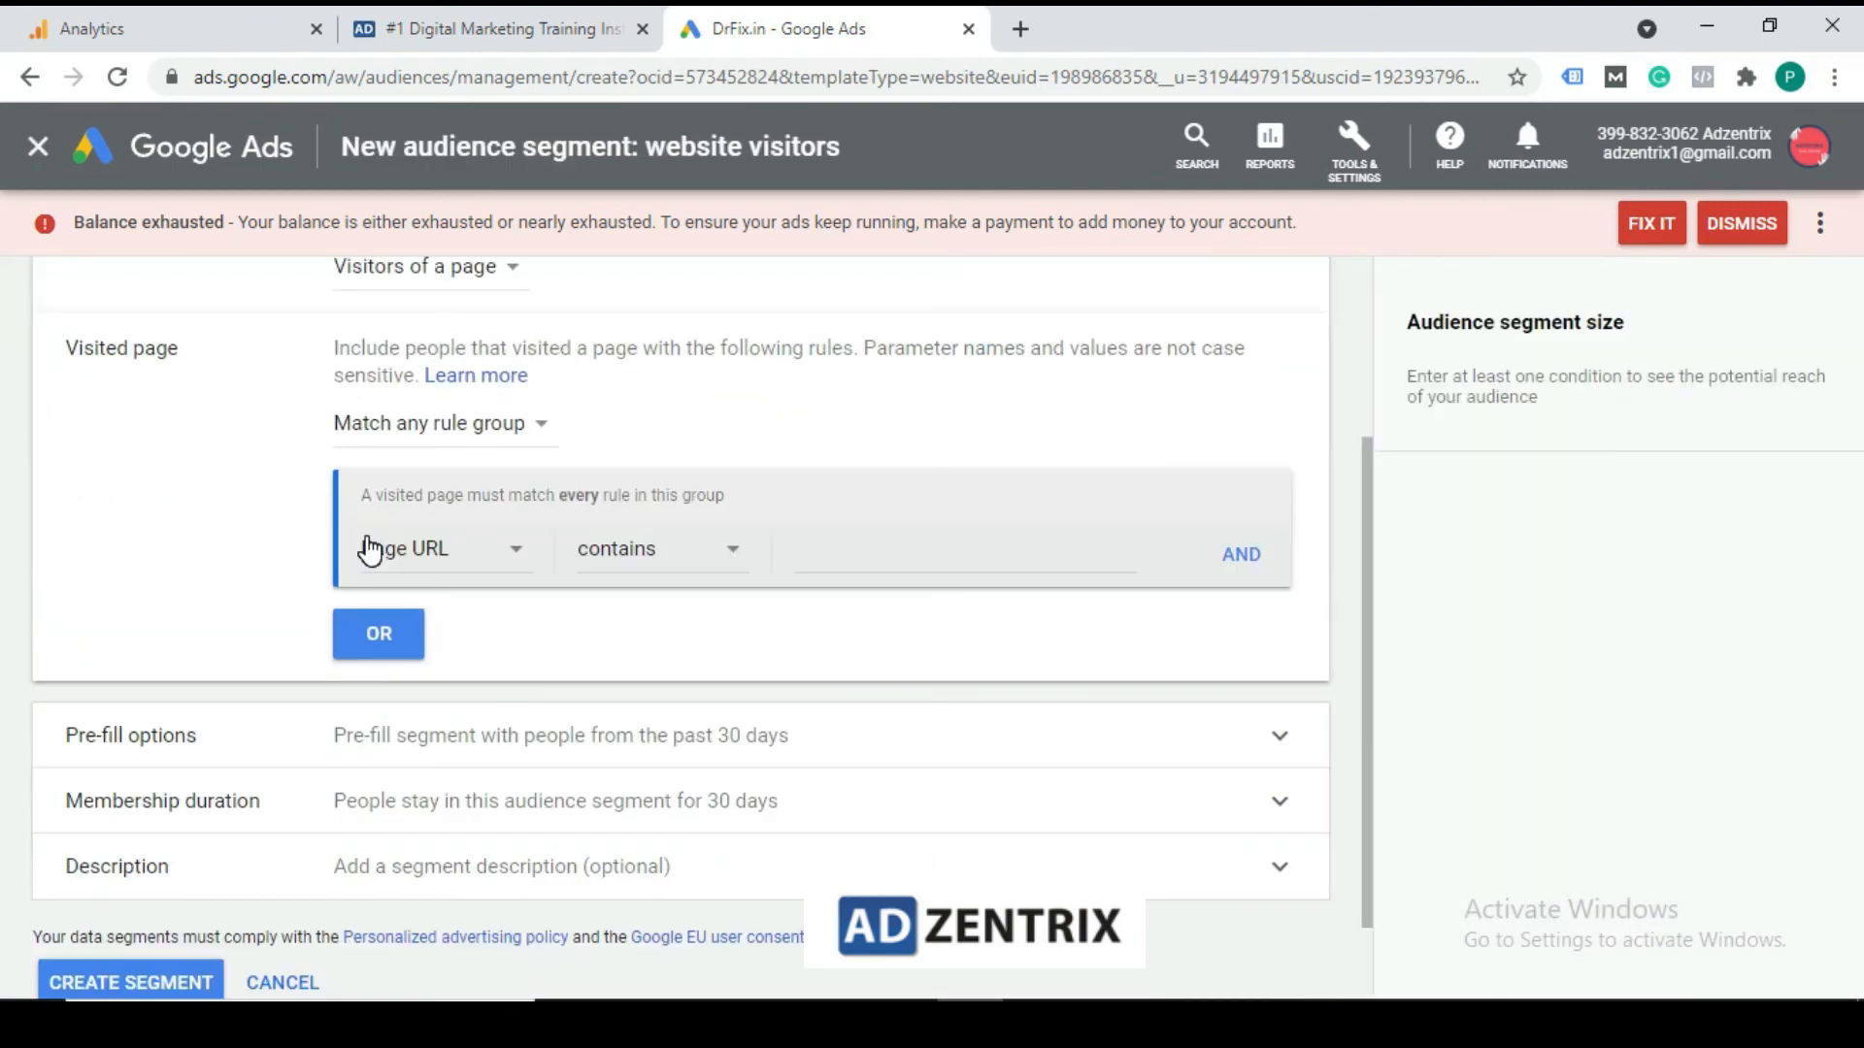
{"action": "scroll", "coordinate": [129, 466], "scroll_direction": "up", "scroll_amount": 3}
{"action": "scroll", "coordinate": [375, 566], "scroll_direction": "down", "scroll_amount": 4}
{"action": "left_click", "coordinate": [301, 882]}
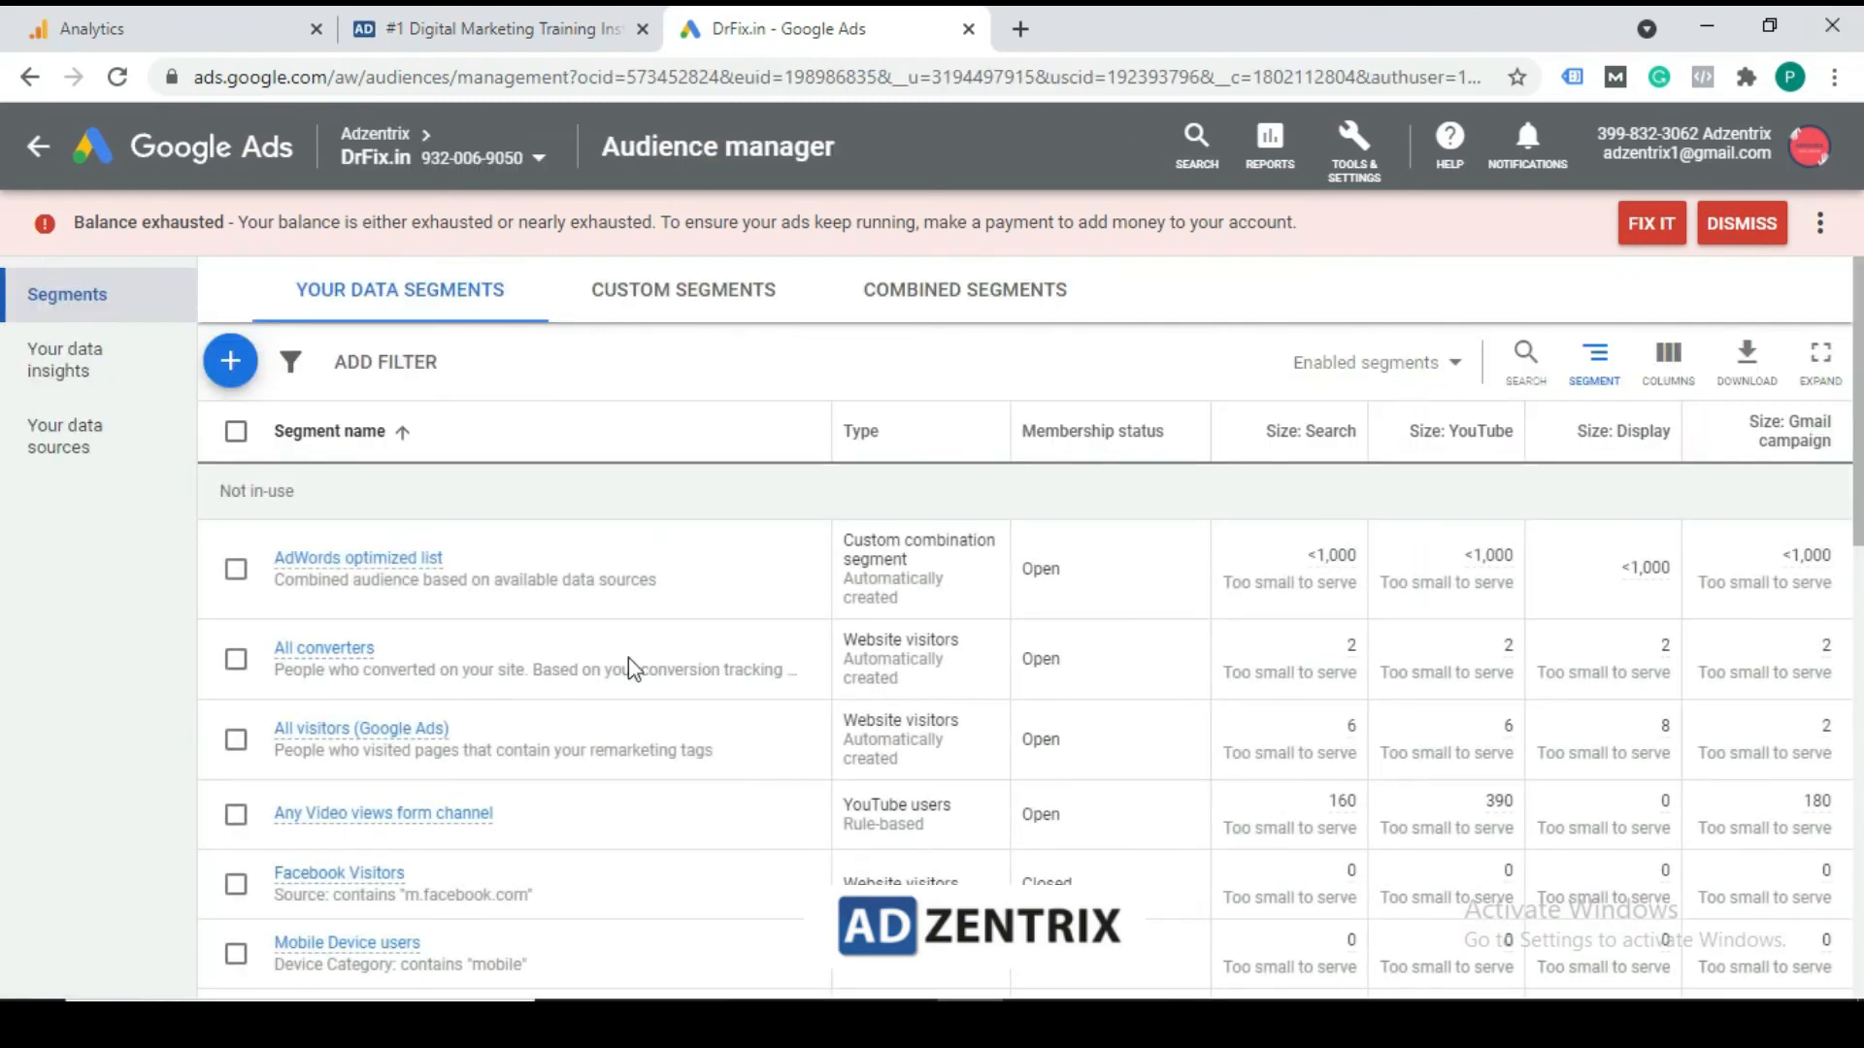
{"action": "scroll", "coordinate": [428, 679], "scroll_direction": "down", "scroll_amount": 3}
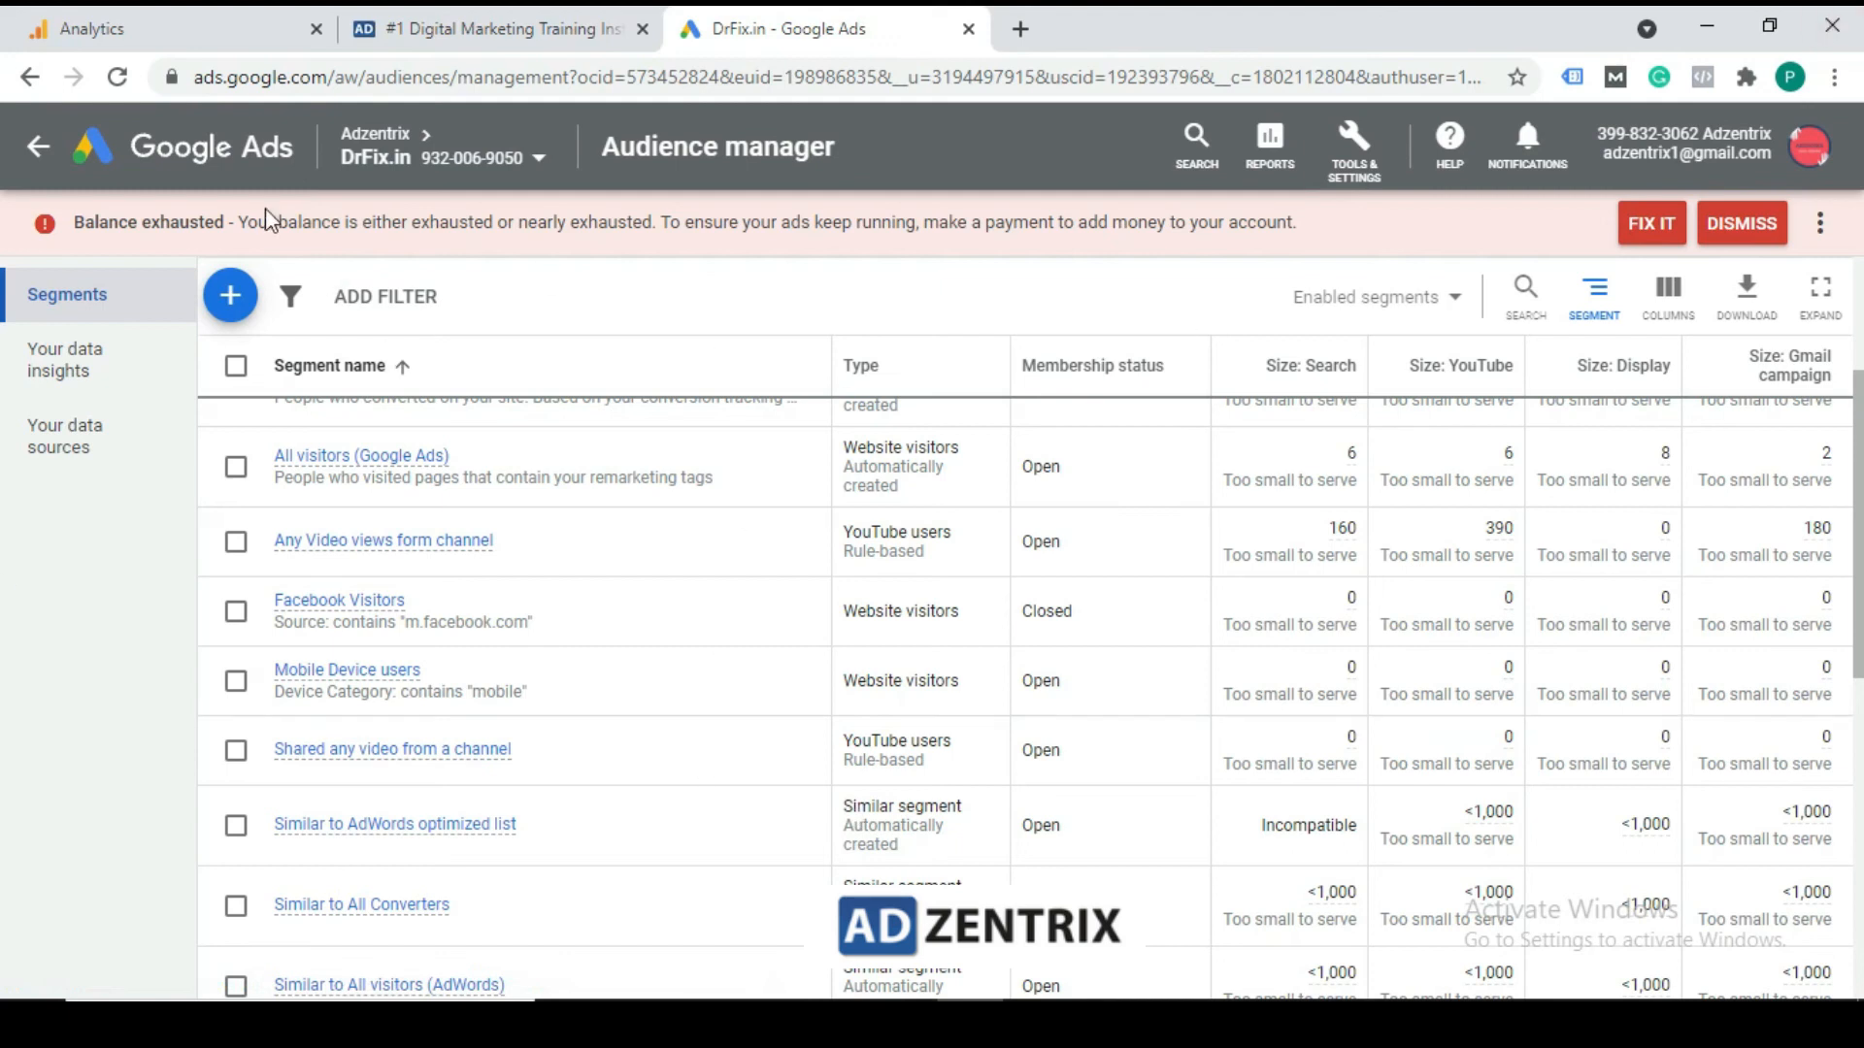
Leave the Audience manager, reopen the DrFix.in account's campaign list from the manager account and dismiss the account notifications
{"action": "left_click", "coordinate": [216, 161]}
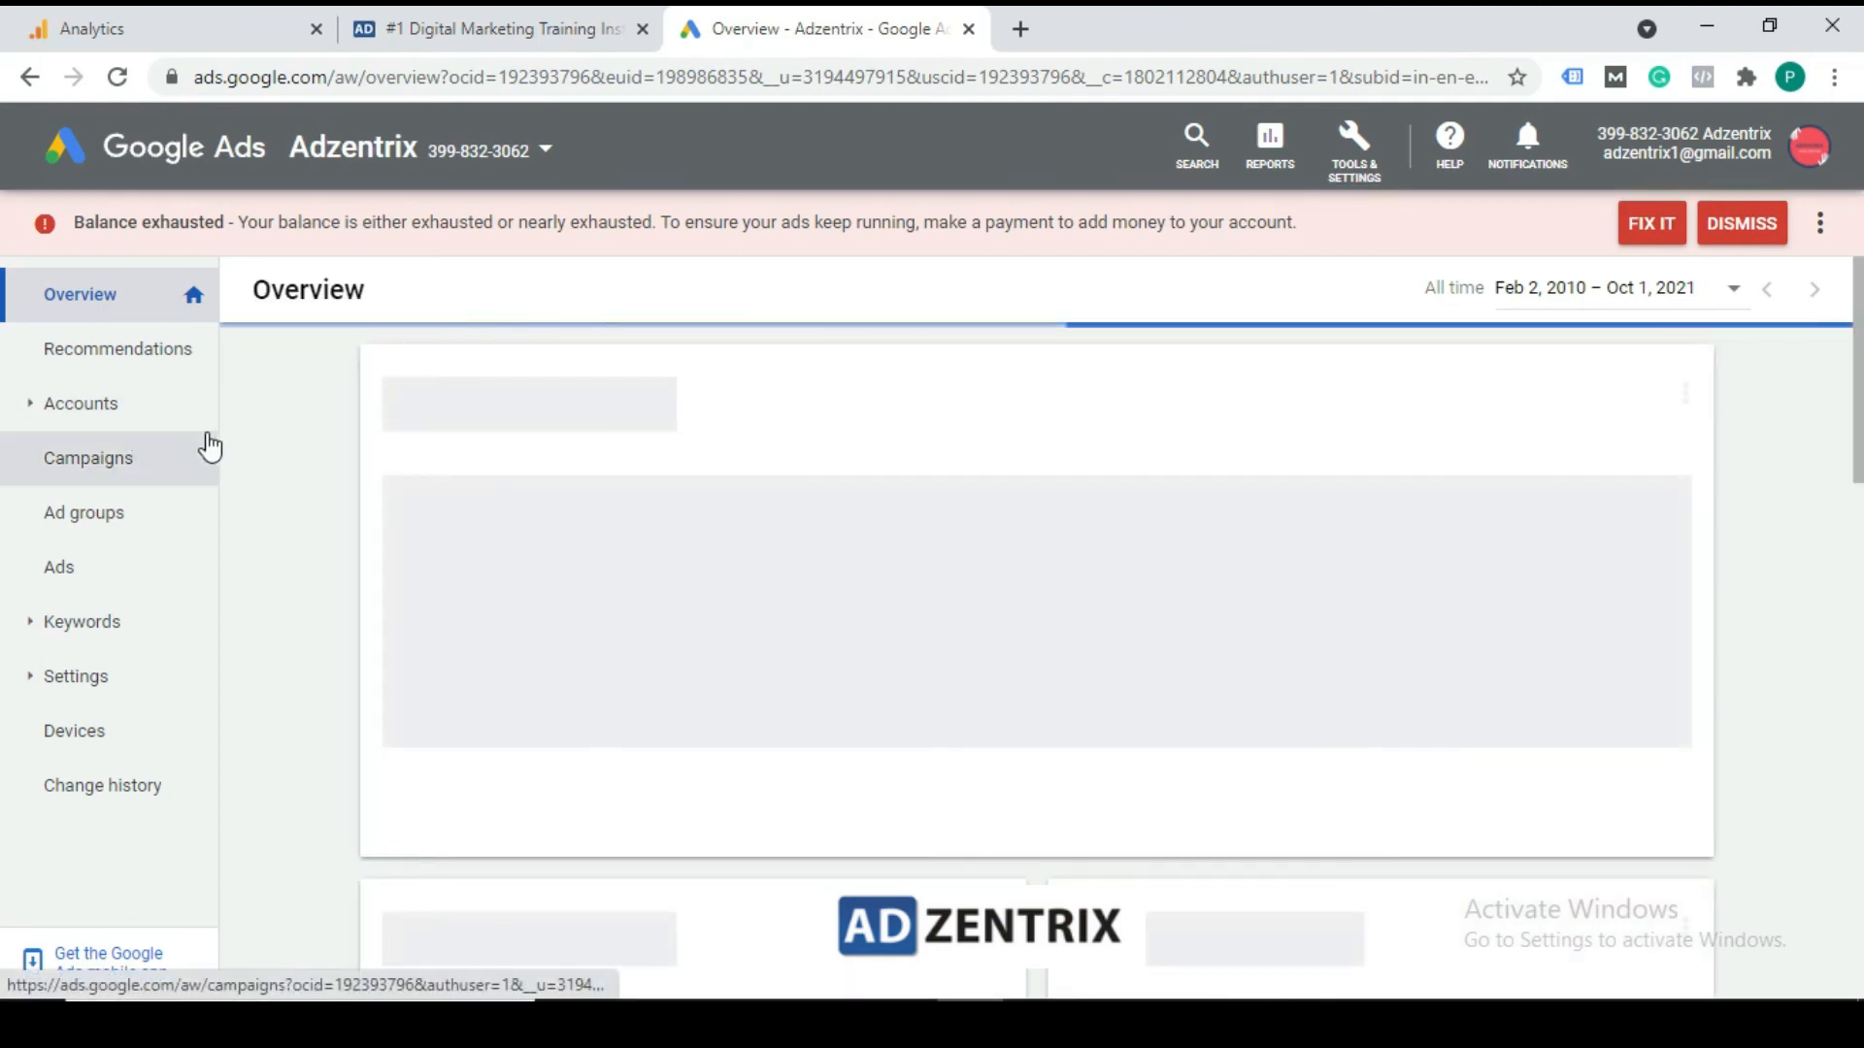
{"action": "left_click", "coordinate": [546, 151]}
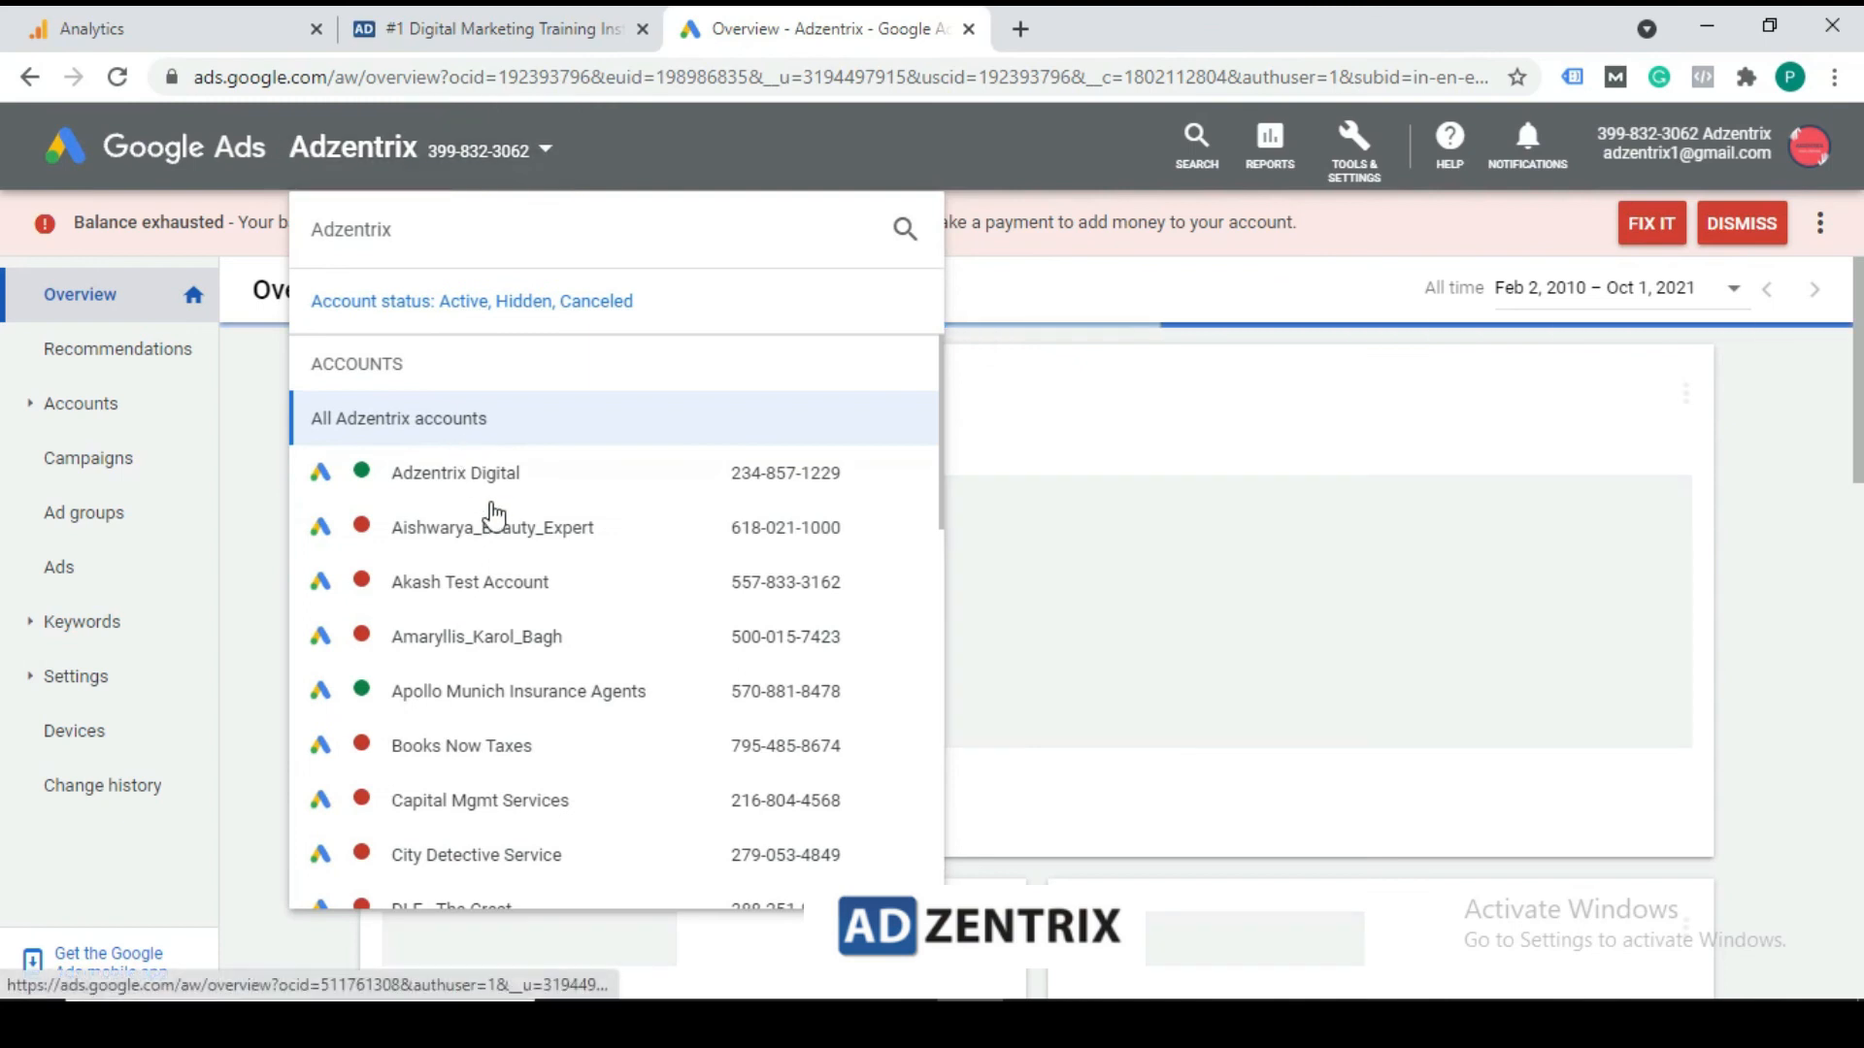
{"action": "scroll", "coordinate": [493, 677], "scroll_direction": "down", "scroll_amount": 1}
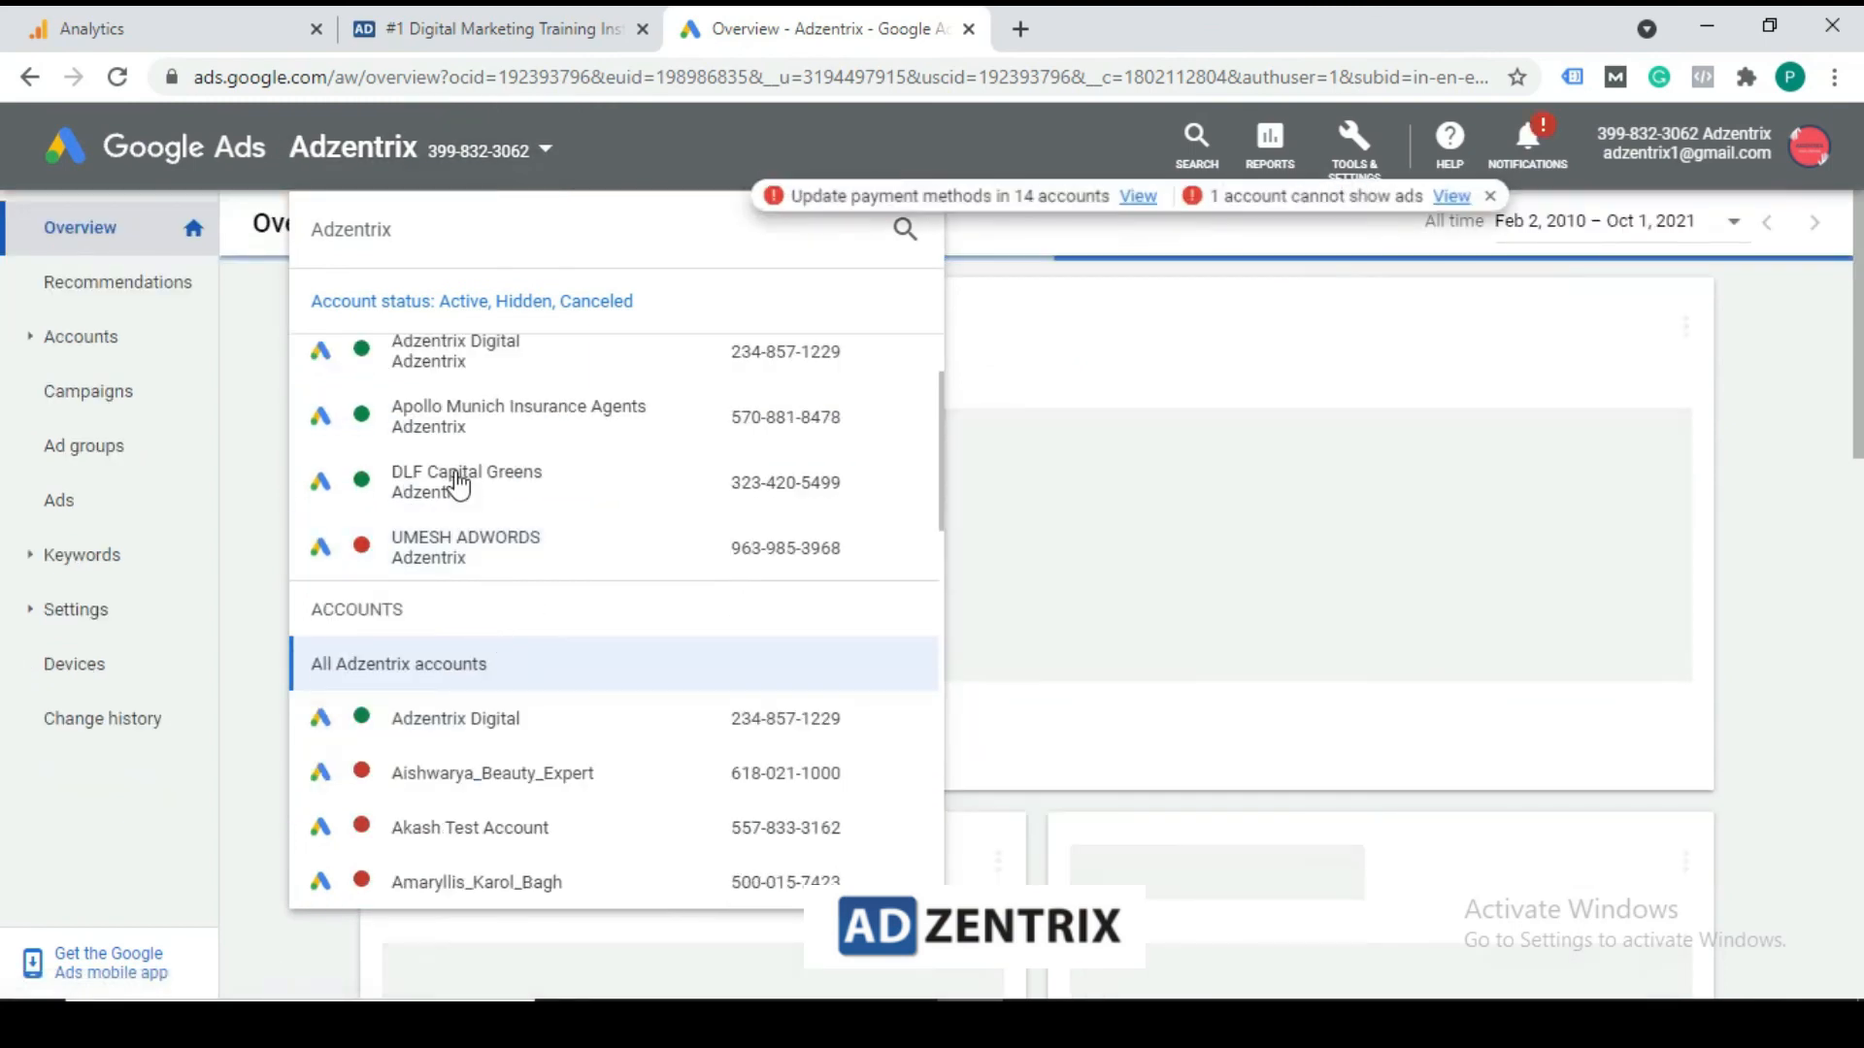
{"action": "scroll", "coordinate": [476, 480], "scroll_direction": "up", "scroll_amount": 1}
{"action": "left_click", "coordinate": [460, 444]}
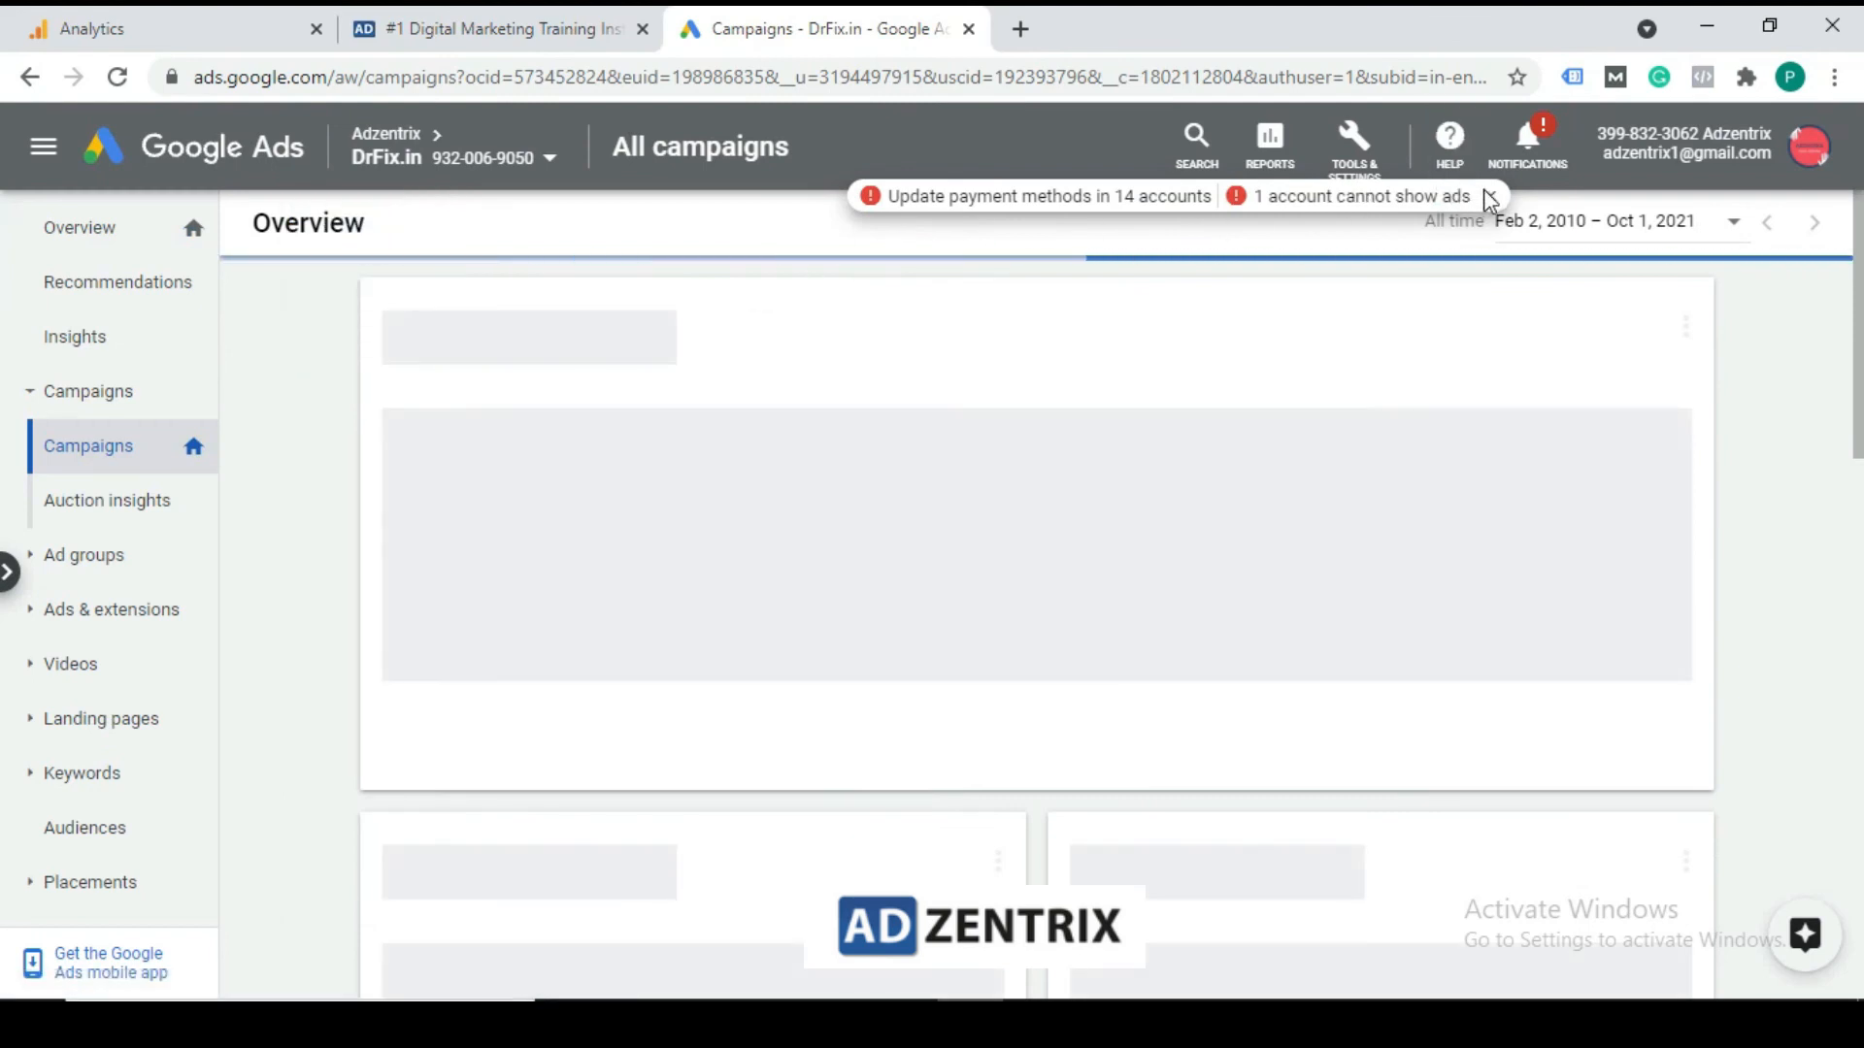
{"action": "left_click", "coordinate": [1489, 197]}
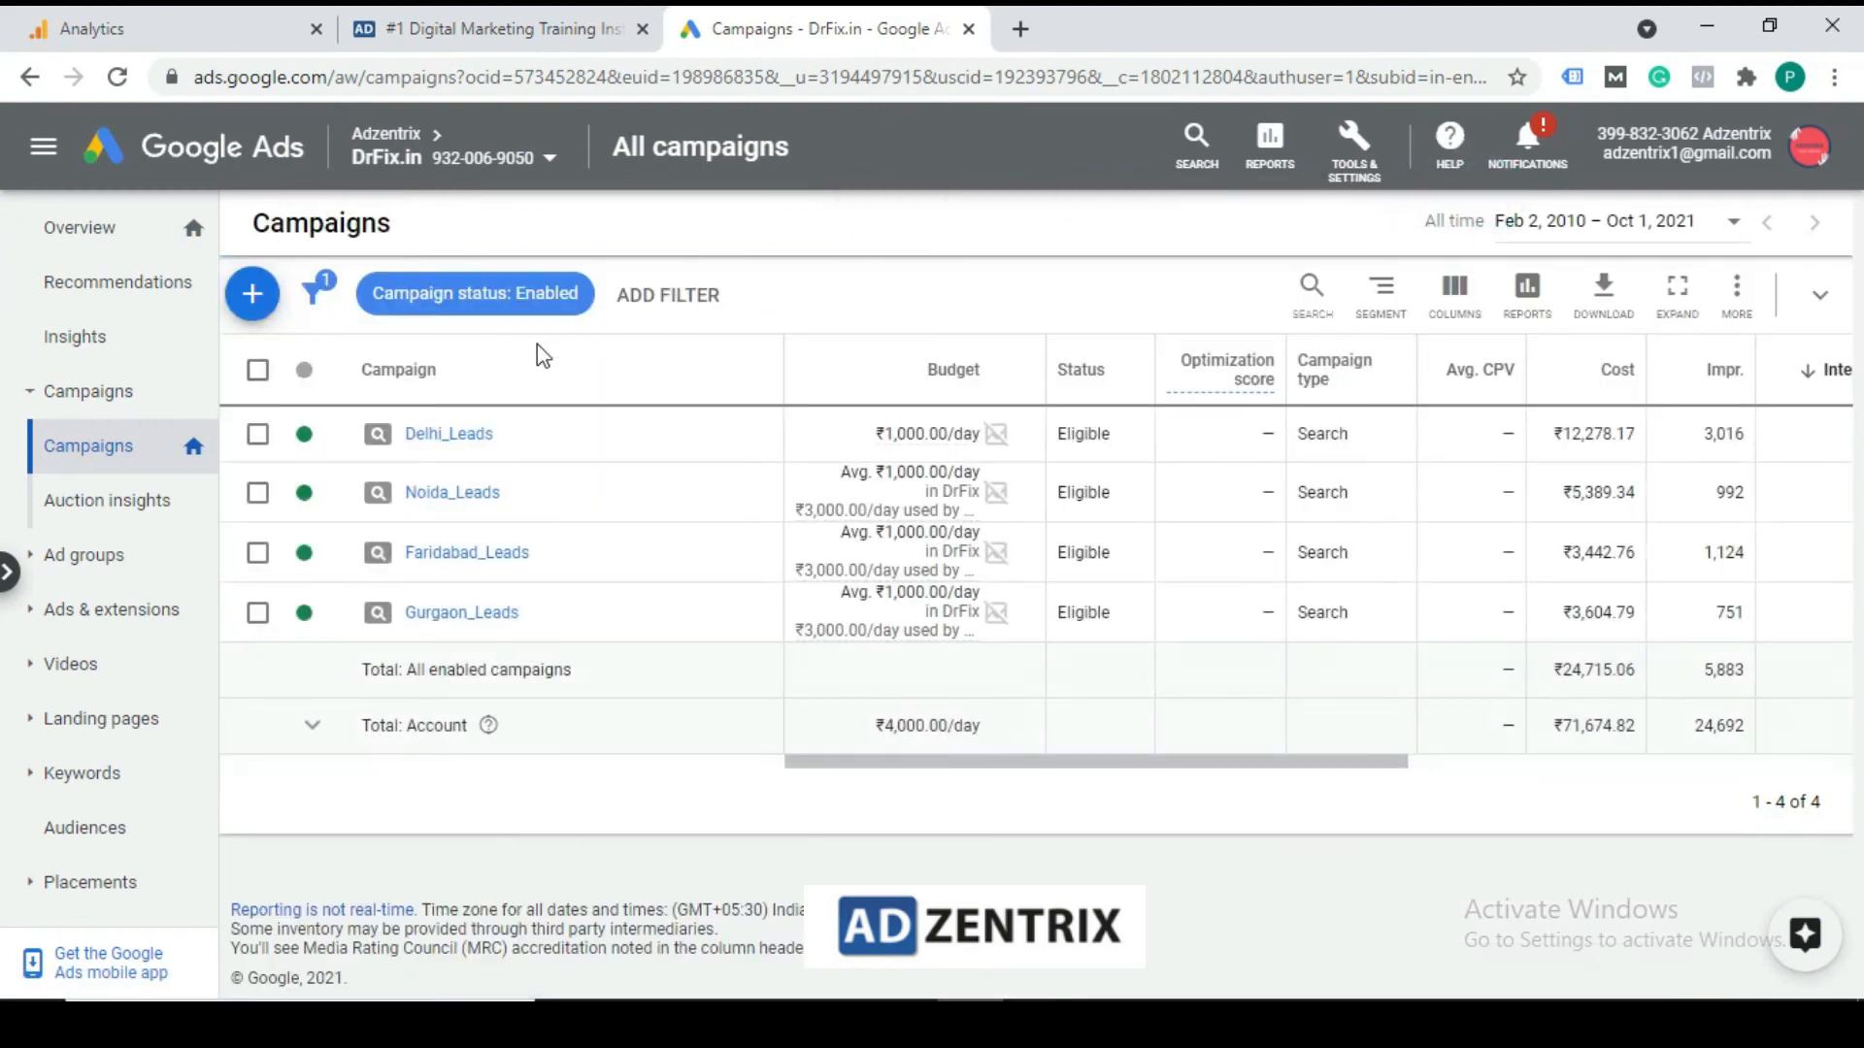
Start a new campaign with the Sales goal, the Display campaign type and the Standard display campaign subtype
{"action": "left_click", "coordinate": [252, 313]}
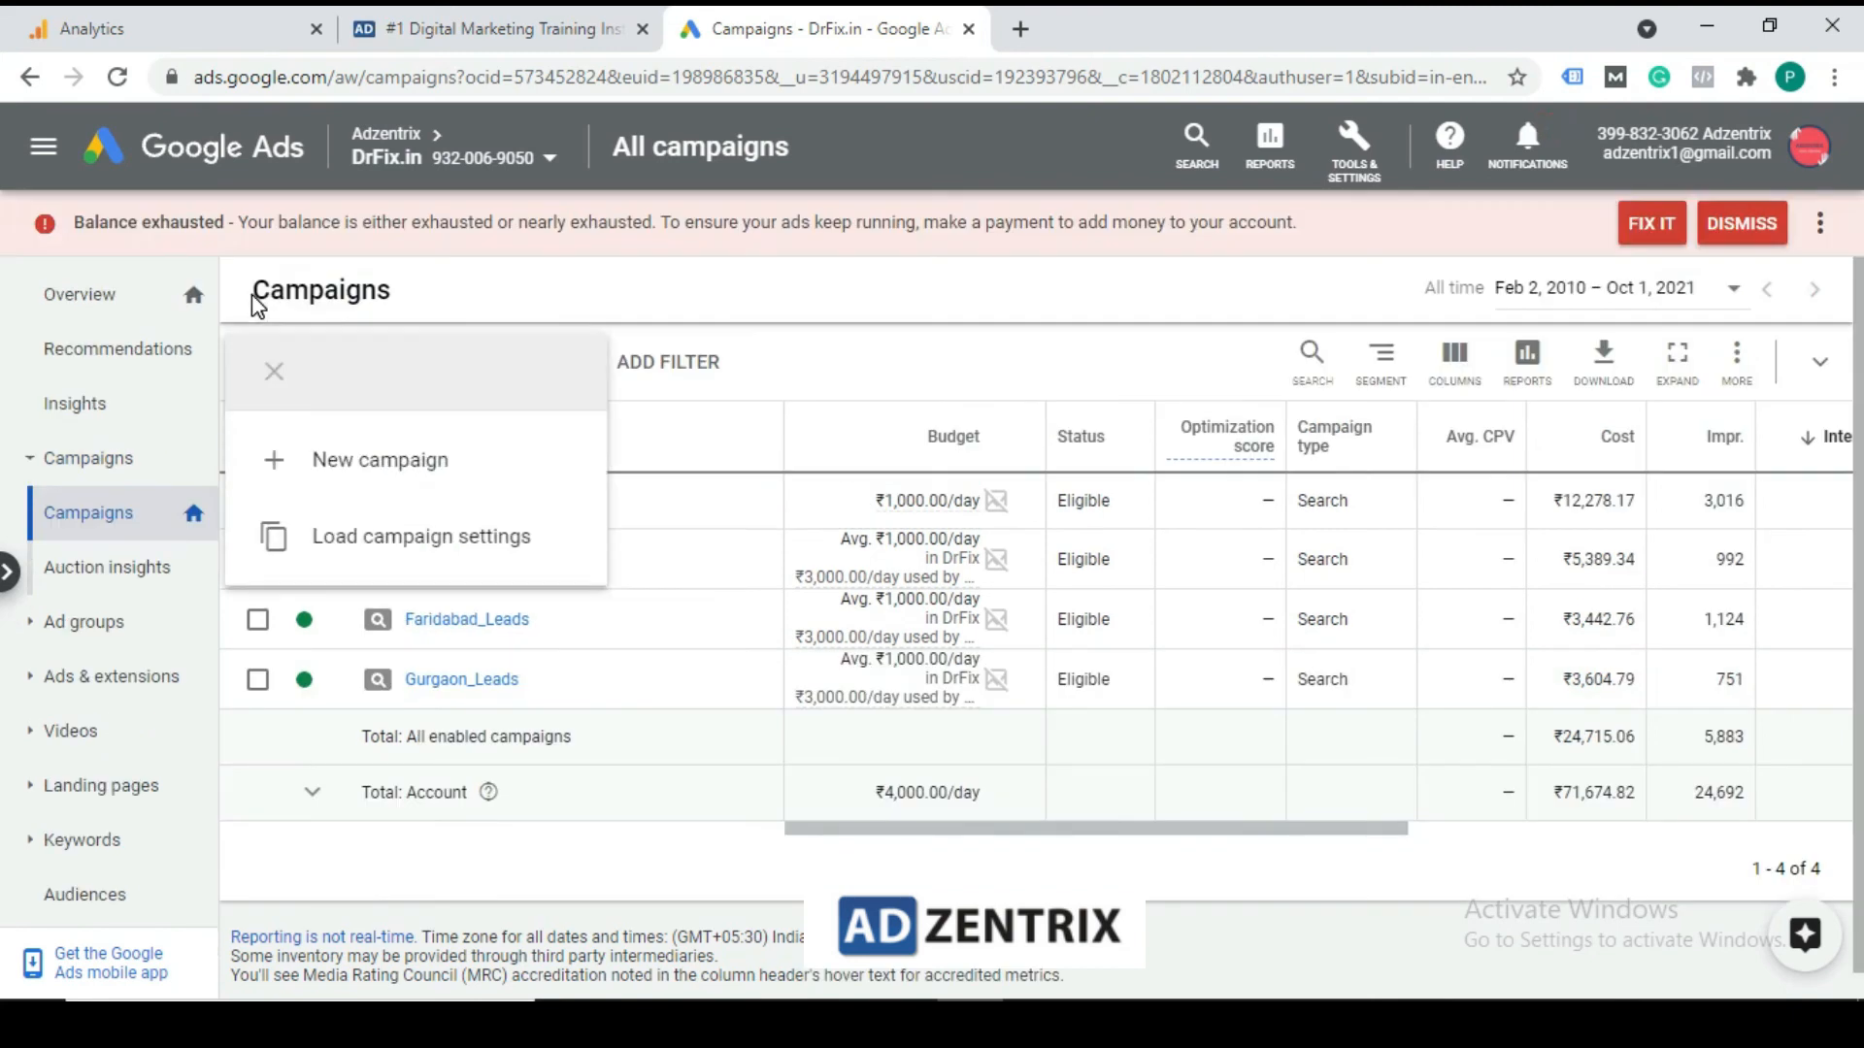
{"action": "left_click", "coordinate": [405, 466]}
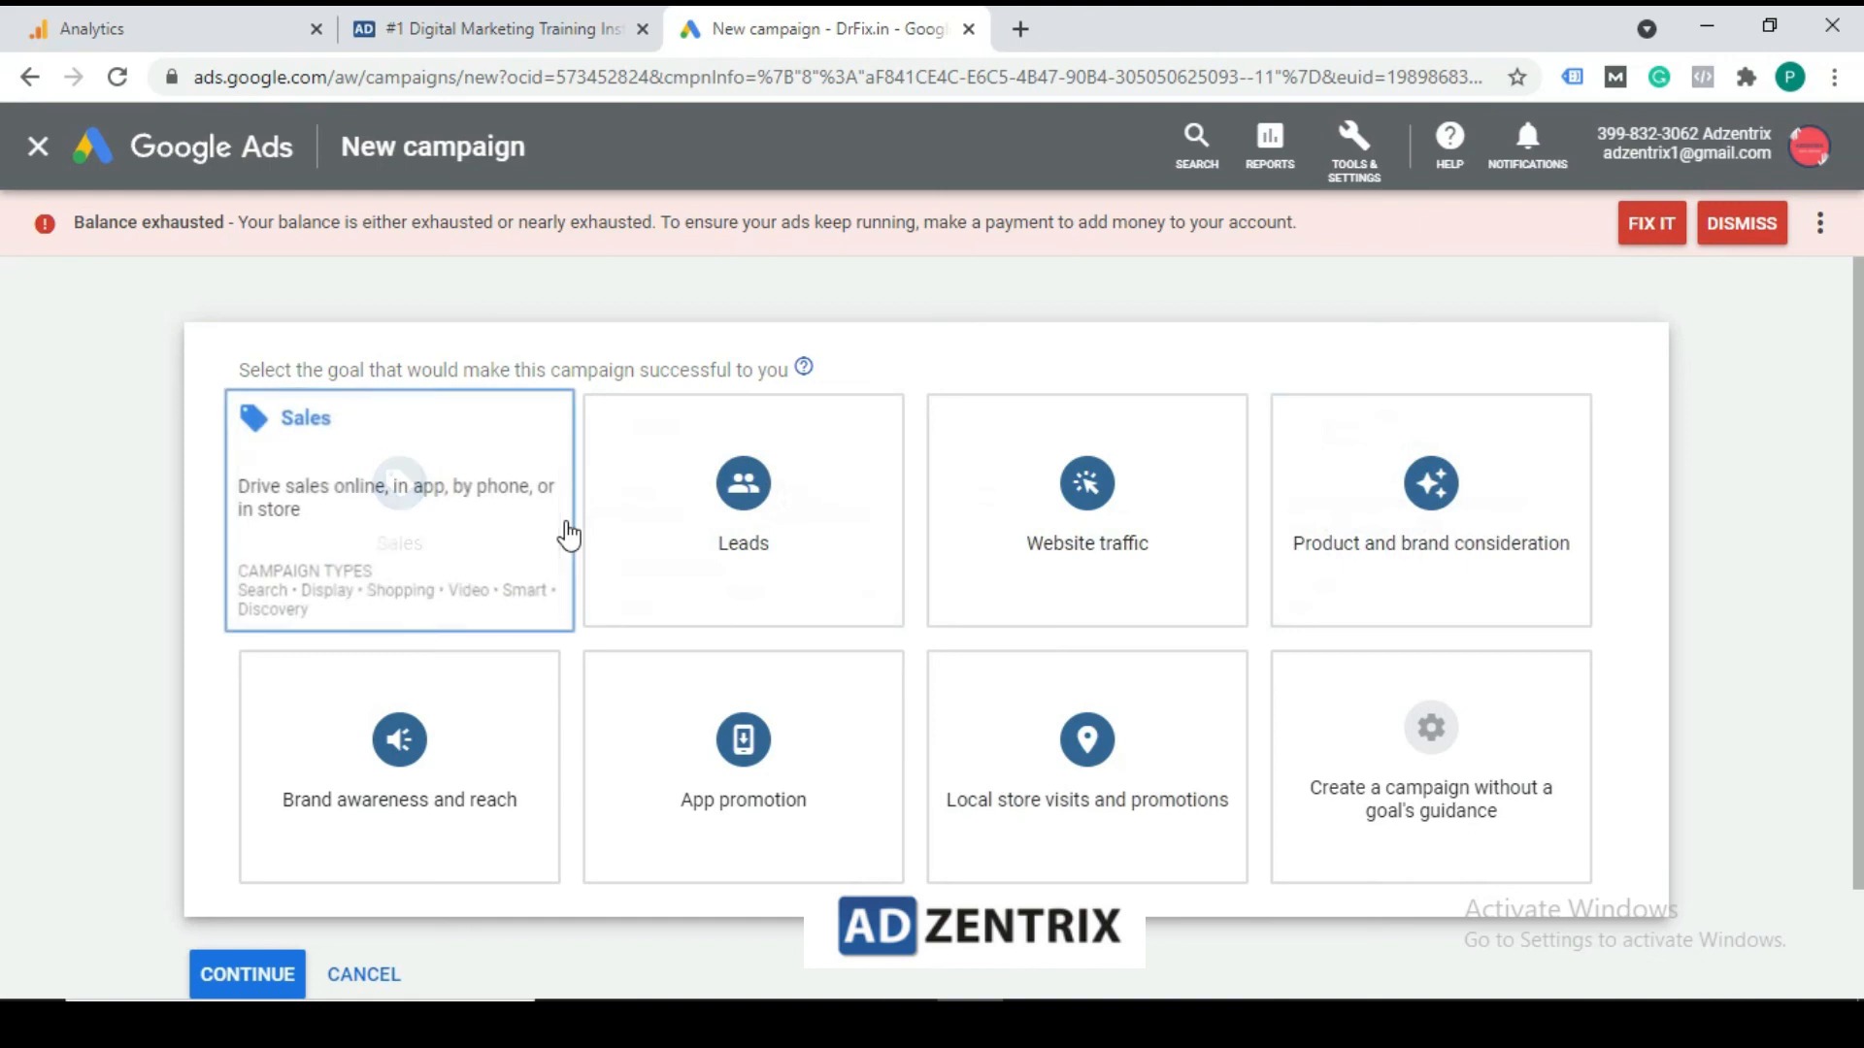
{"action": "left_click", "coordinate": [402, 491]}
{"action": "scroll", "coordinate": [387, 560], "scroll_direction": "down", "scroll_amount": 1}
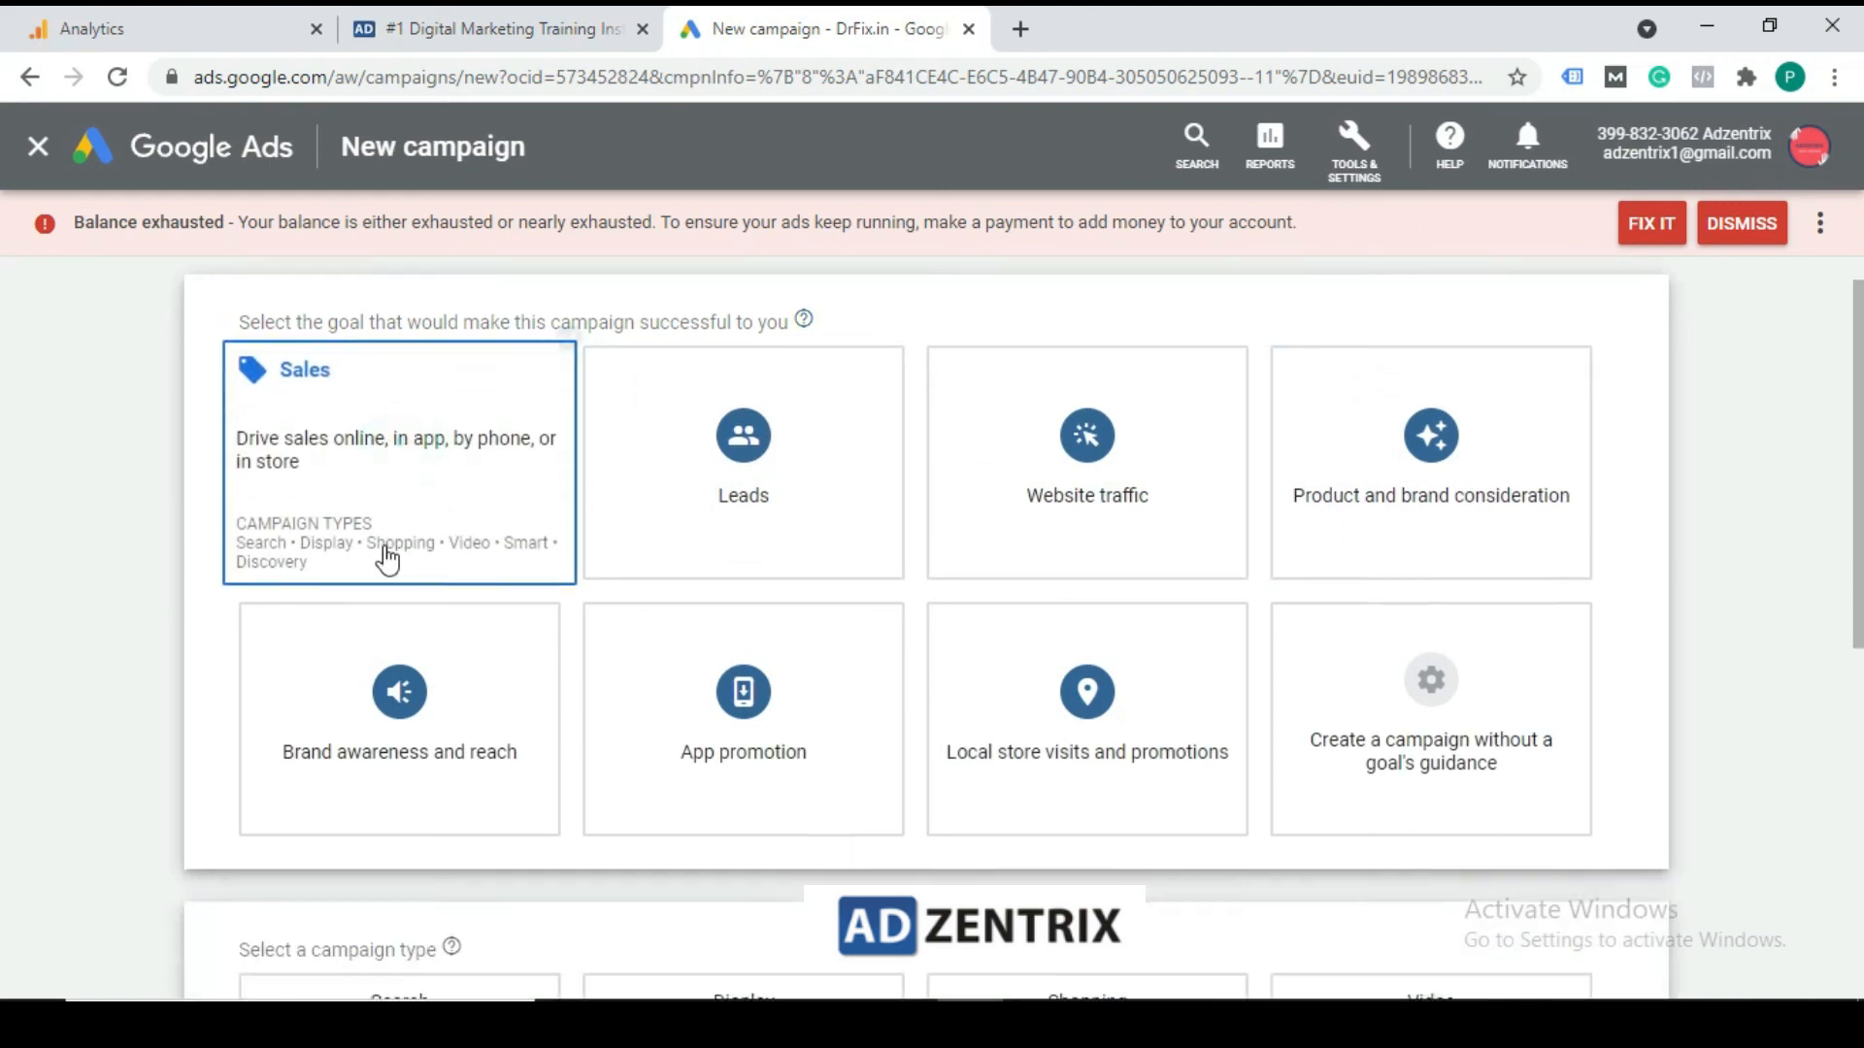
{"action": "left_click", "coordinate": [760, 430]}
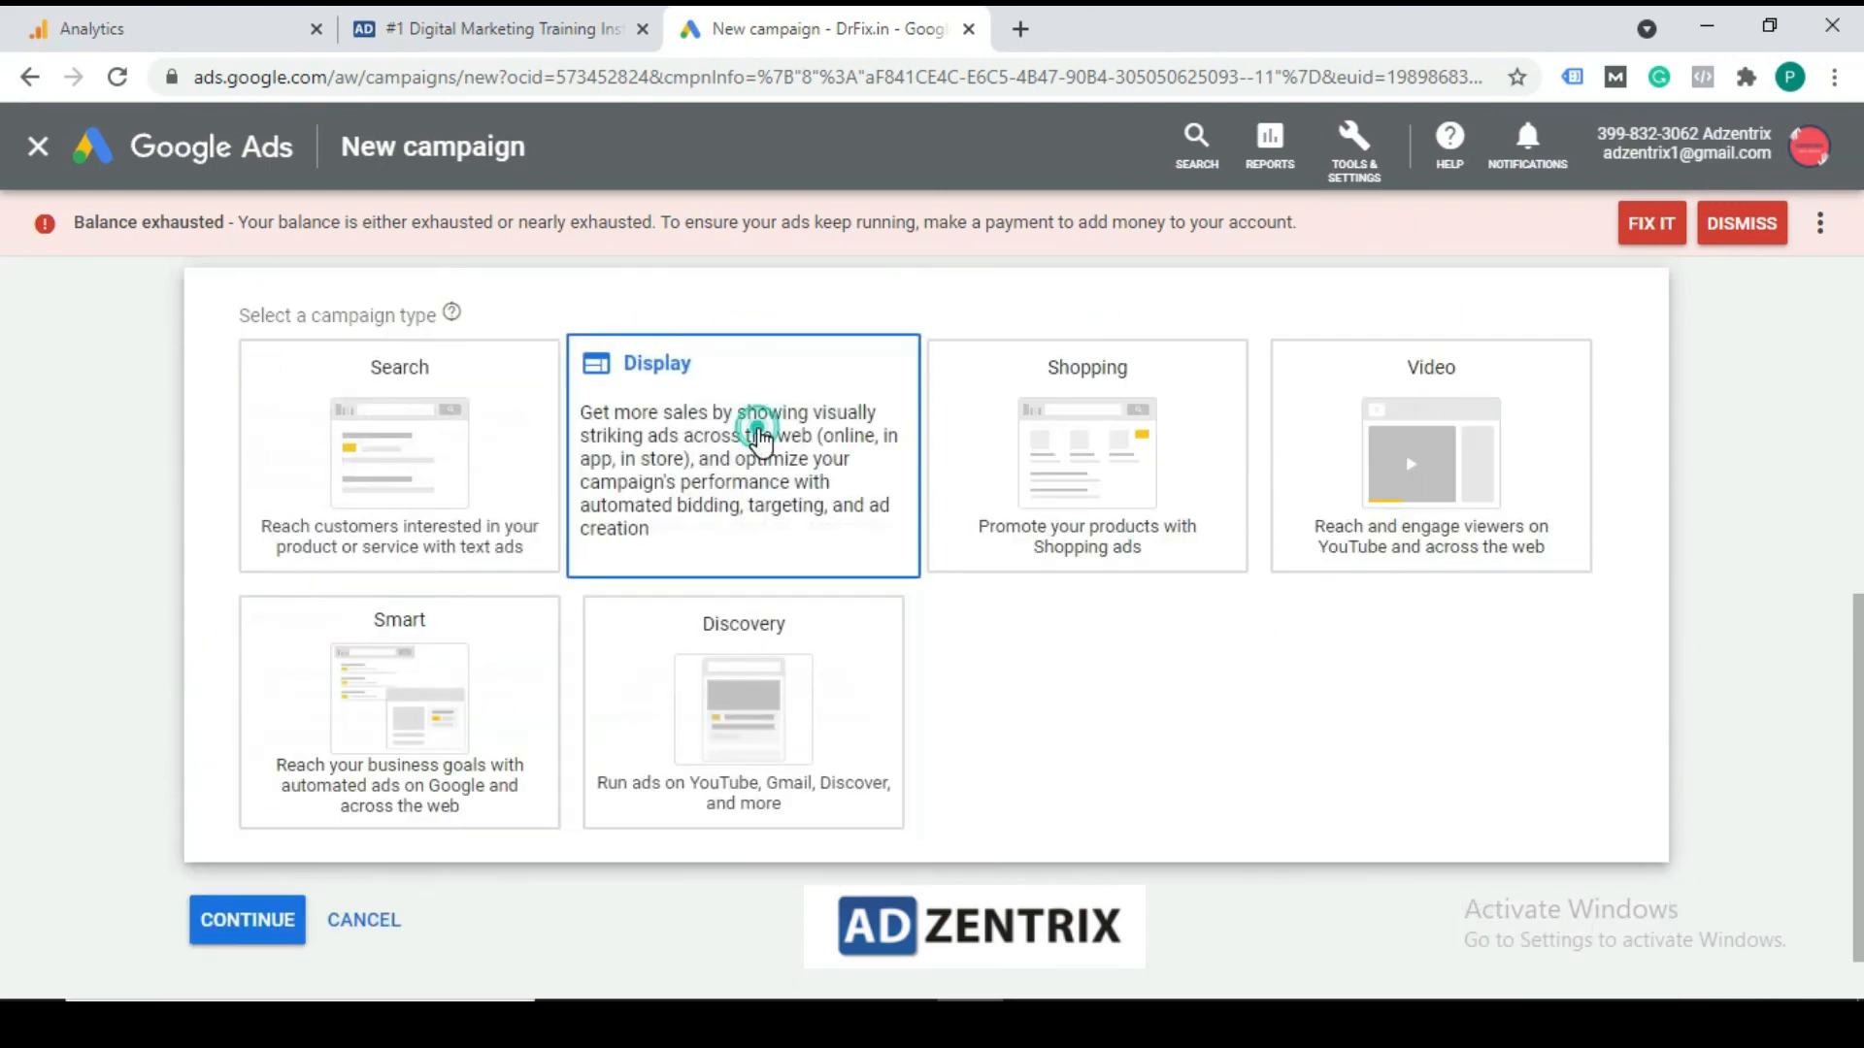
{"action": "left_click", "coordinate": [263, 553]}
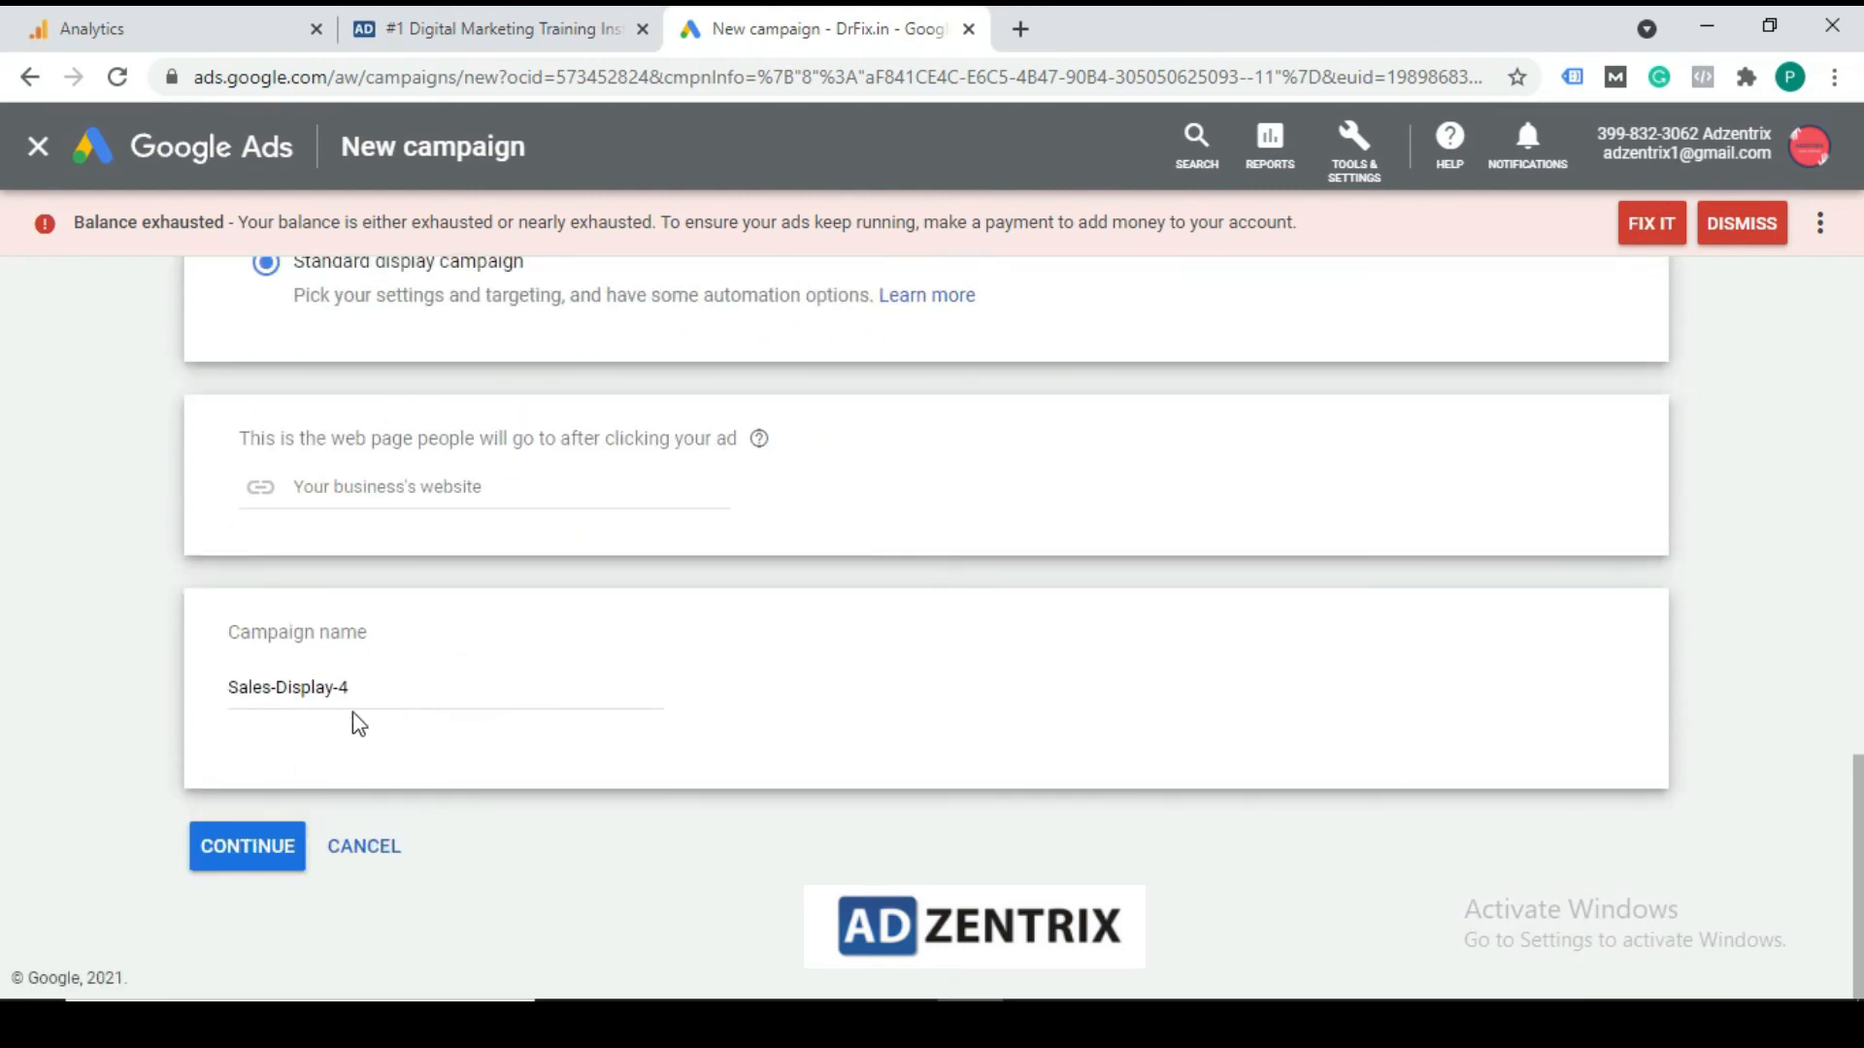
Continue with the campaign name Sales-Display-4 and accept the default campaign settings, targeting India and English, to reach the budget stage
{"action": "left_click", "coordinate": [247, 863]}
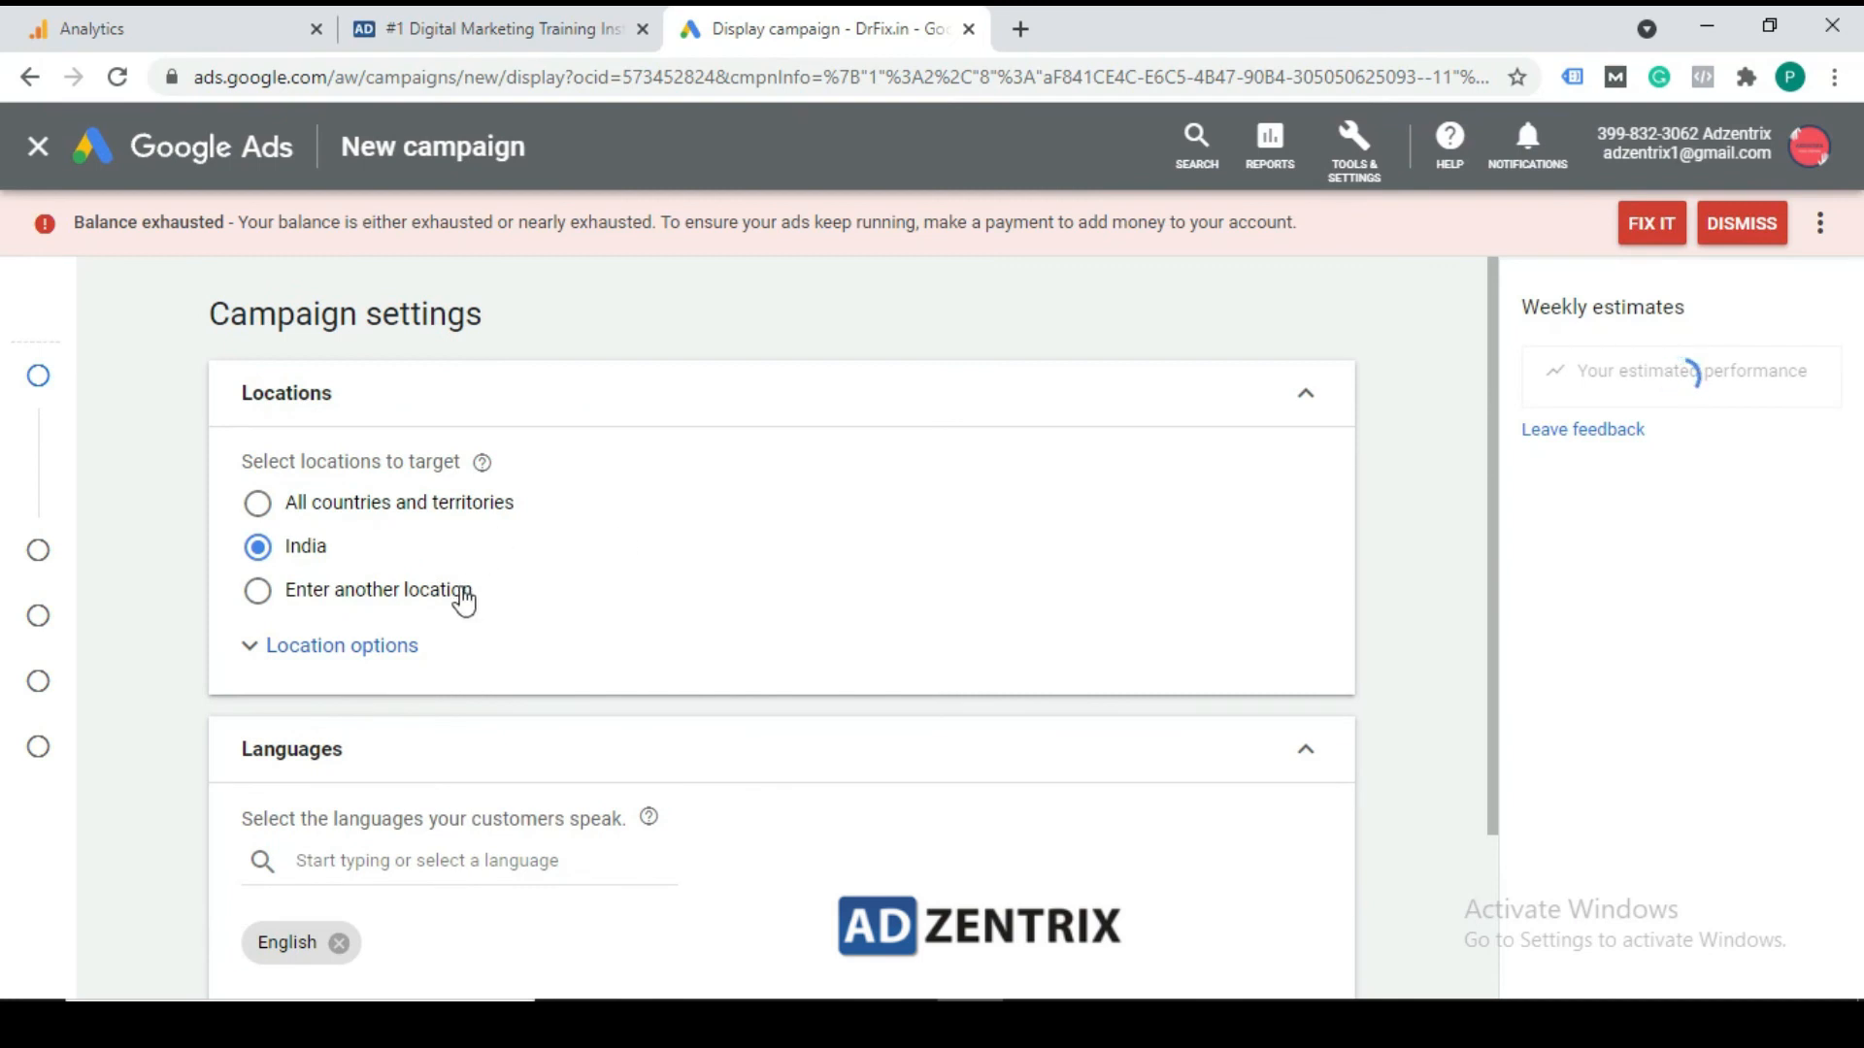
{"action": "scroll", "coordinate": [464, 602], "scroll_direction": "down", "scroll_amount": 2}
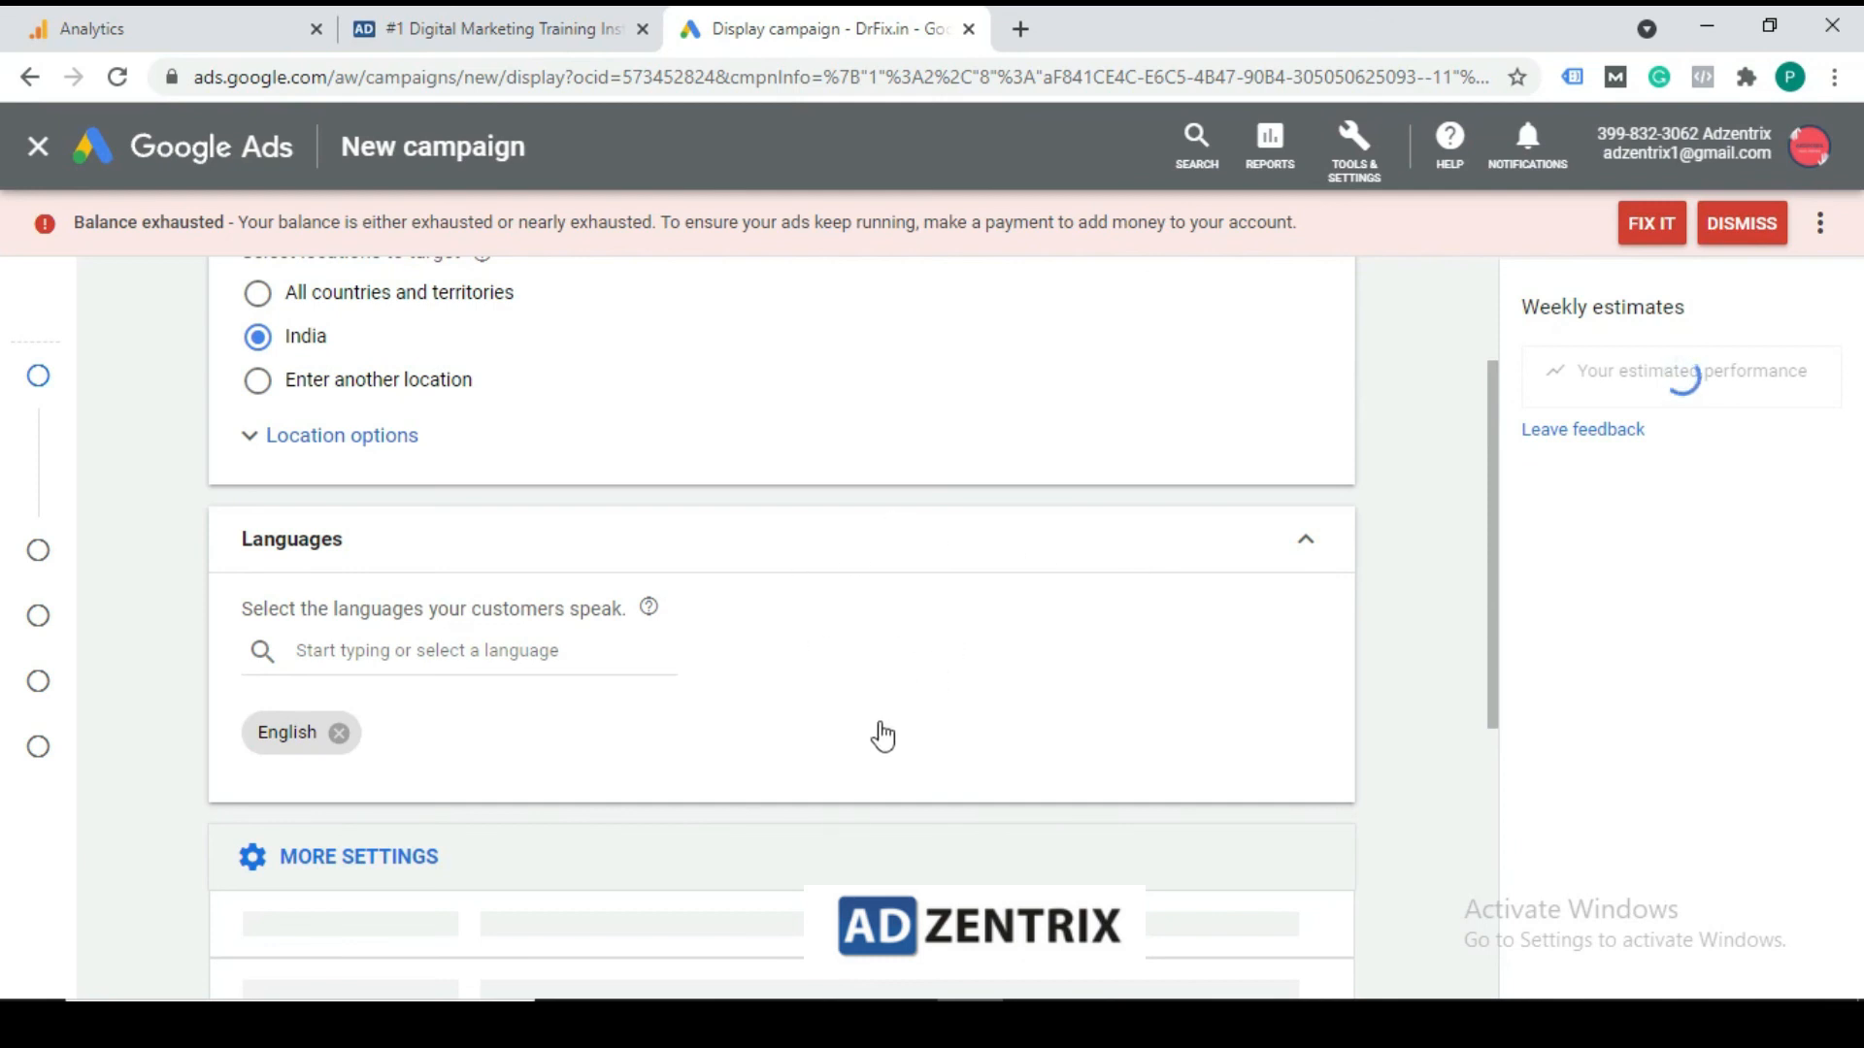
{"action": "scroll", "coordinate": [1055, 747], "scroll_direction": "down", "scroll_amount": 4}
{"action": "scroll", "coordinate": [1291, 679], "scroll_direction": "down", "scroll_amount": 2}
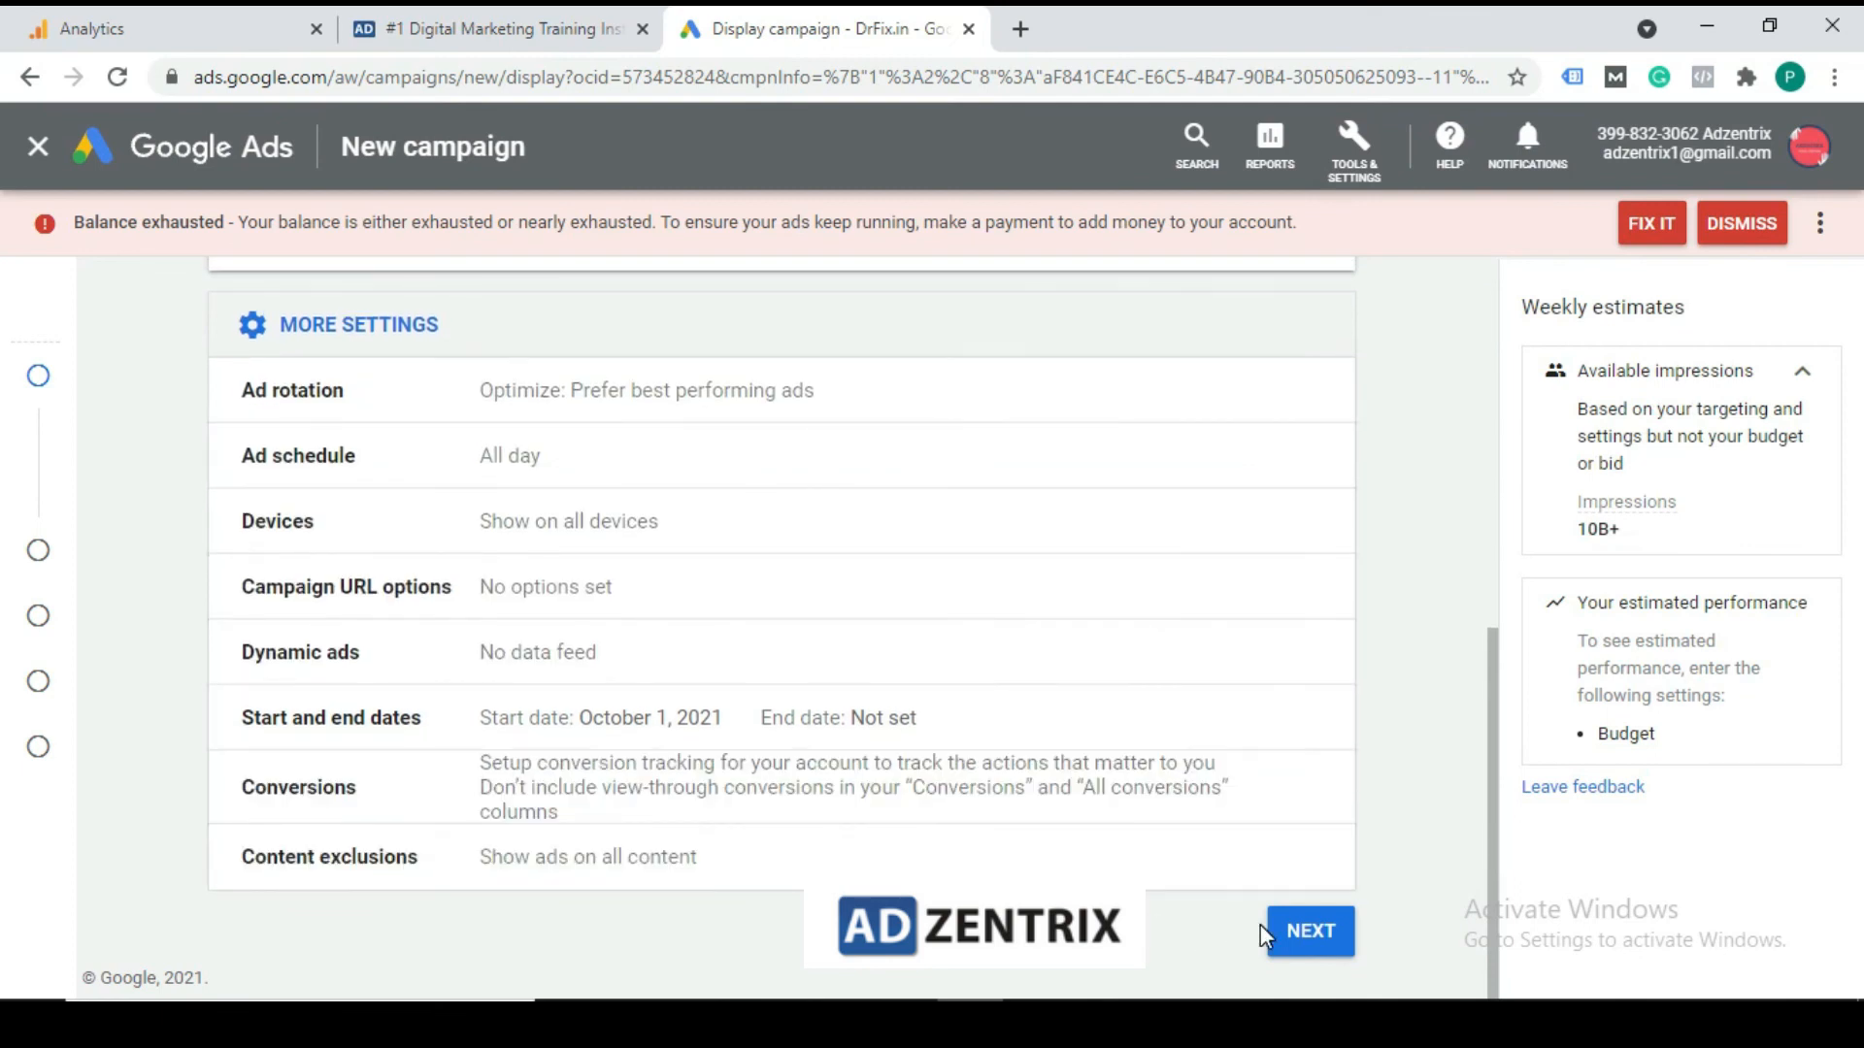
{"action": "left_click", "coordinate": [1301, 932]}
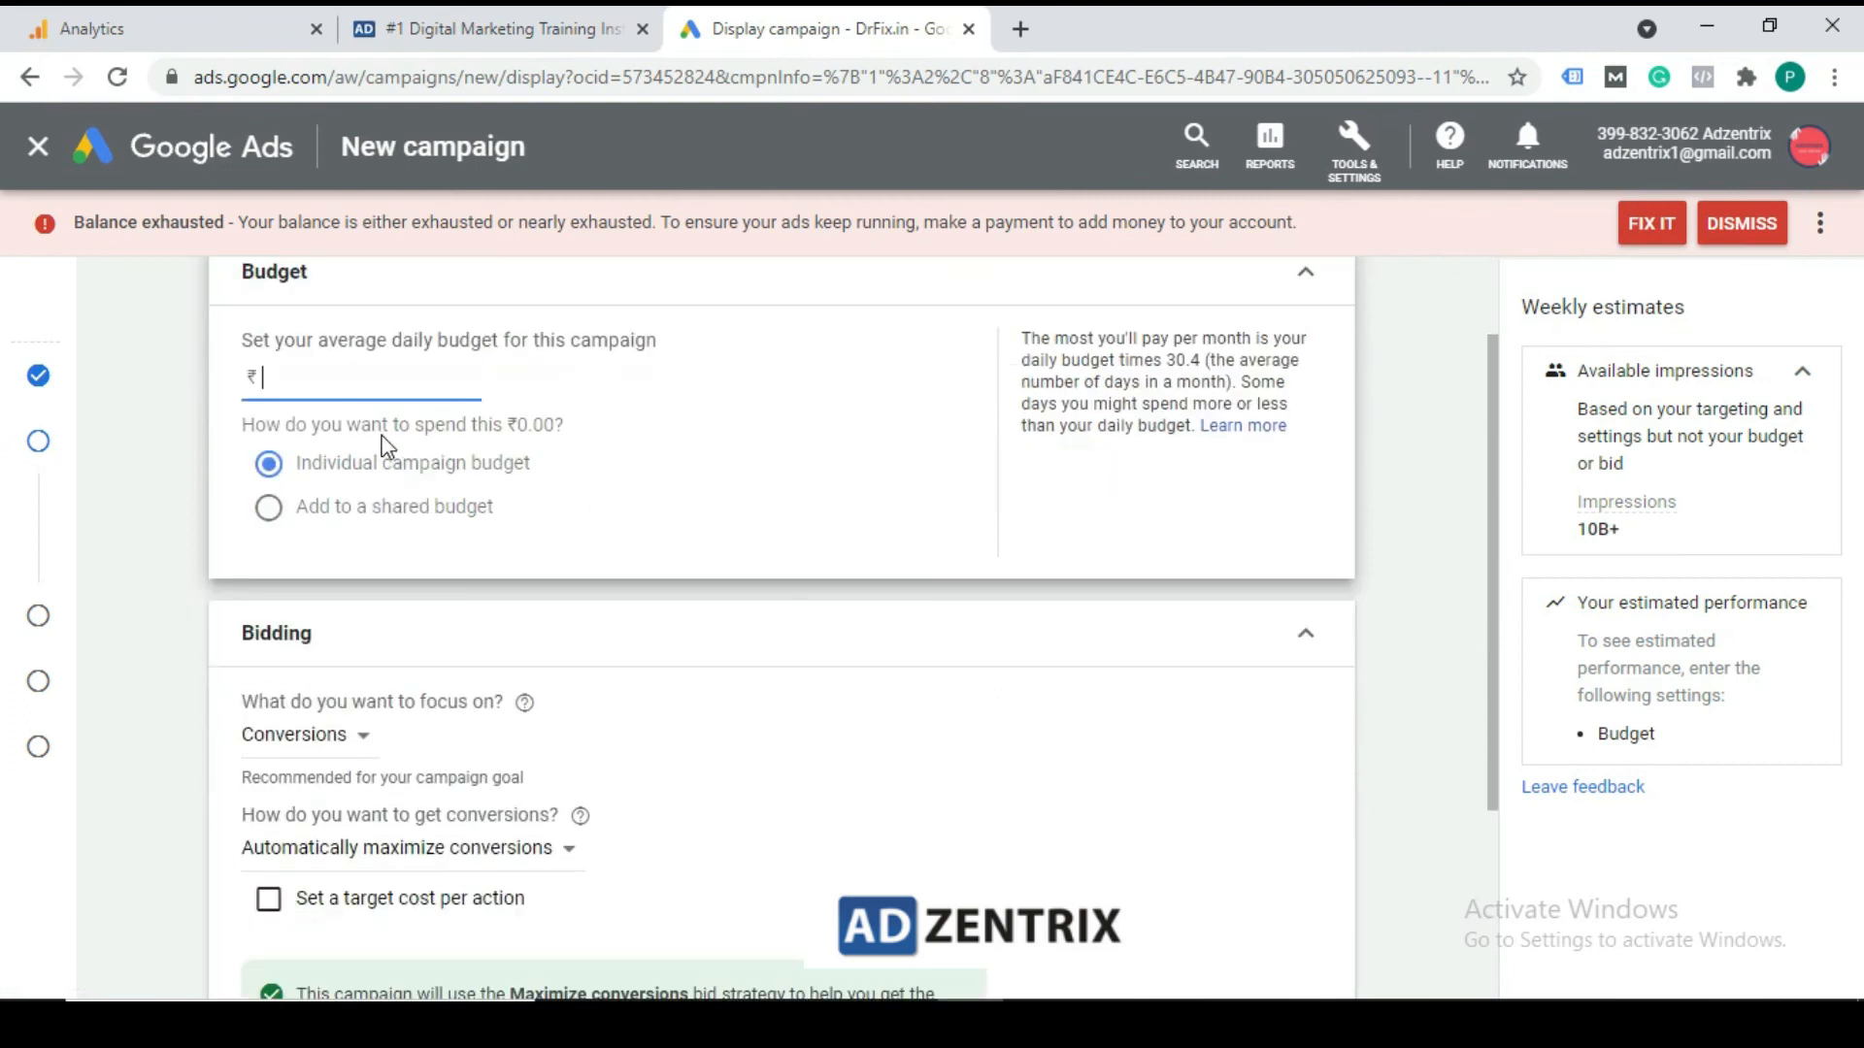
Set the average daily budget to ₹100, keep the default conversion-focused bidding and continue to targeting
{"action": "left_click", "coordinate": [323, 371]}
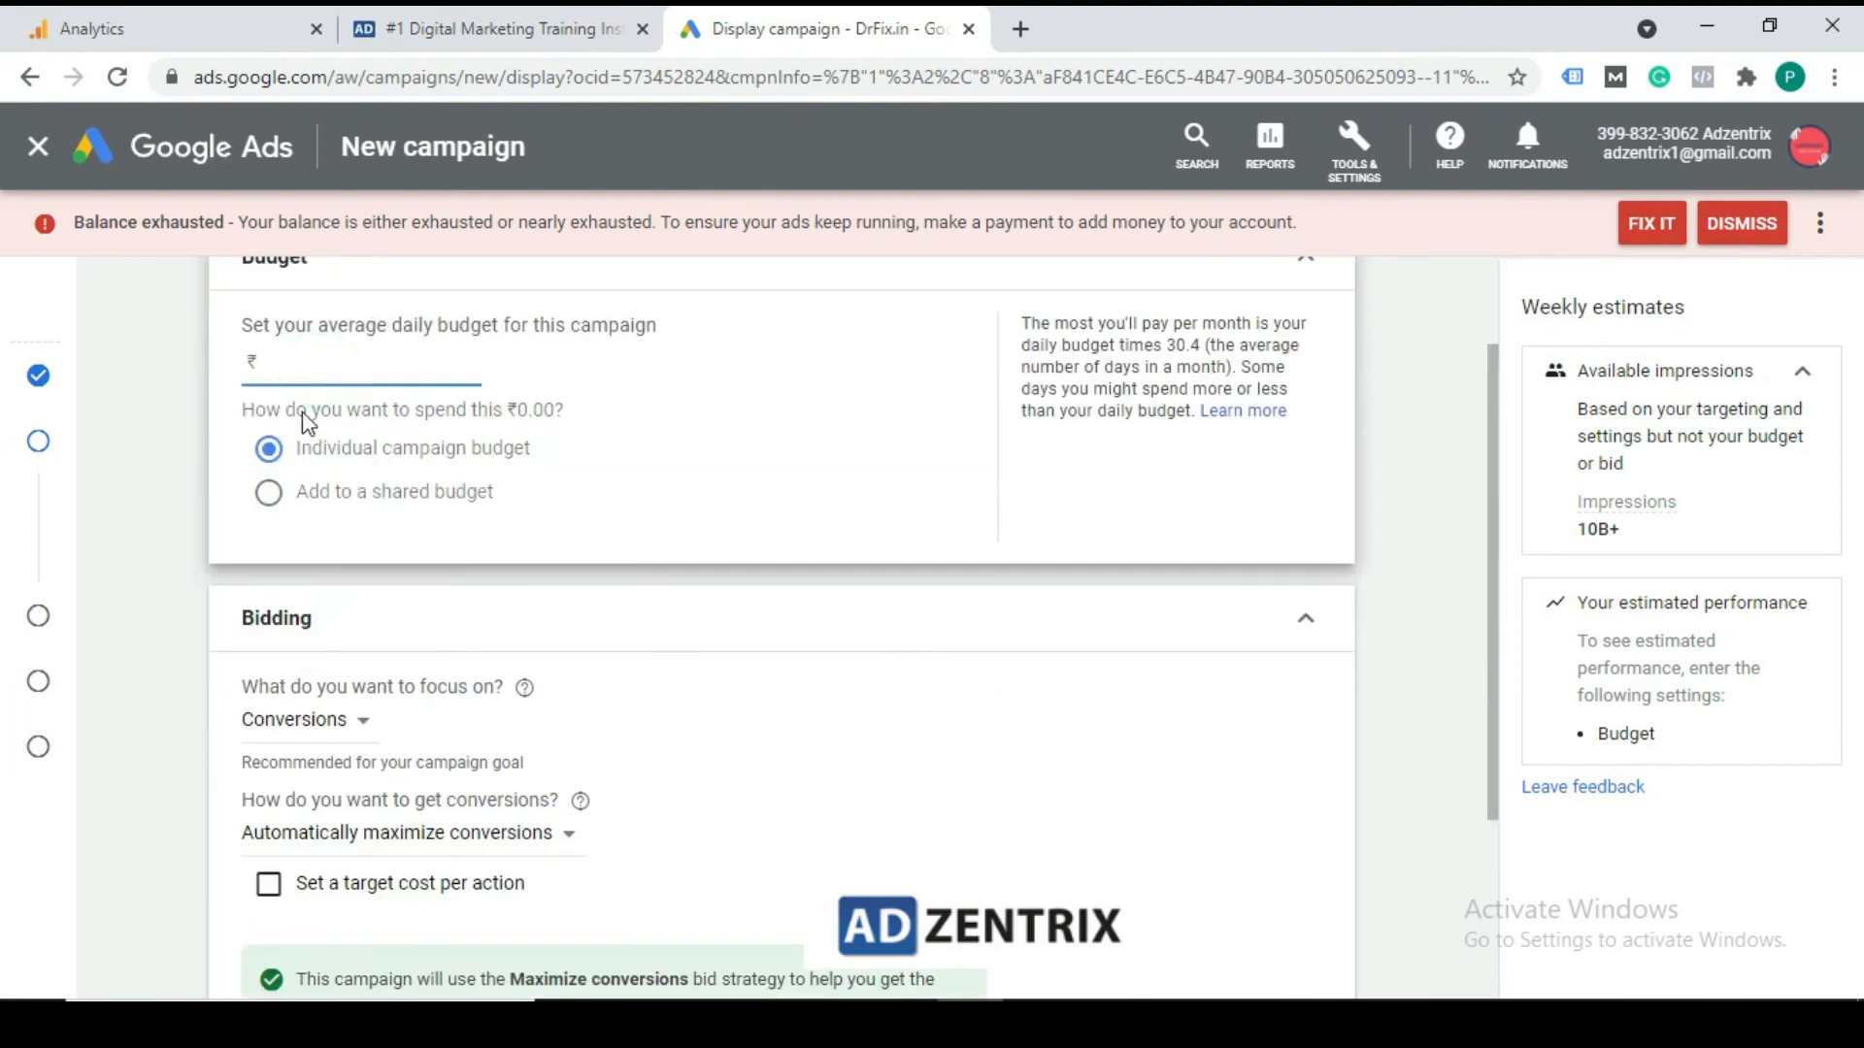
{"action": "left_click", "coordinate": [306, 370]}
{"action": "type", "text": "100"}
{"action": "left_click", "coordinate": [787, 431]}
{"action": "scroll", "coordinate": [460, 718], "scroll_direction": "down", "scroll_amount": 3}
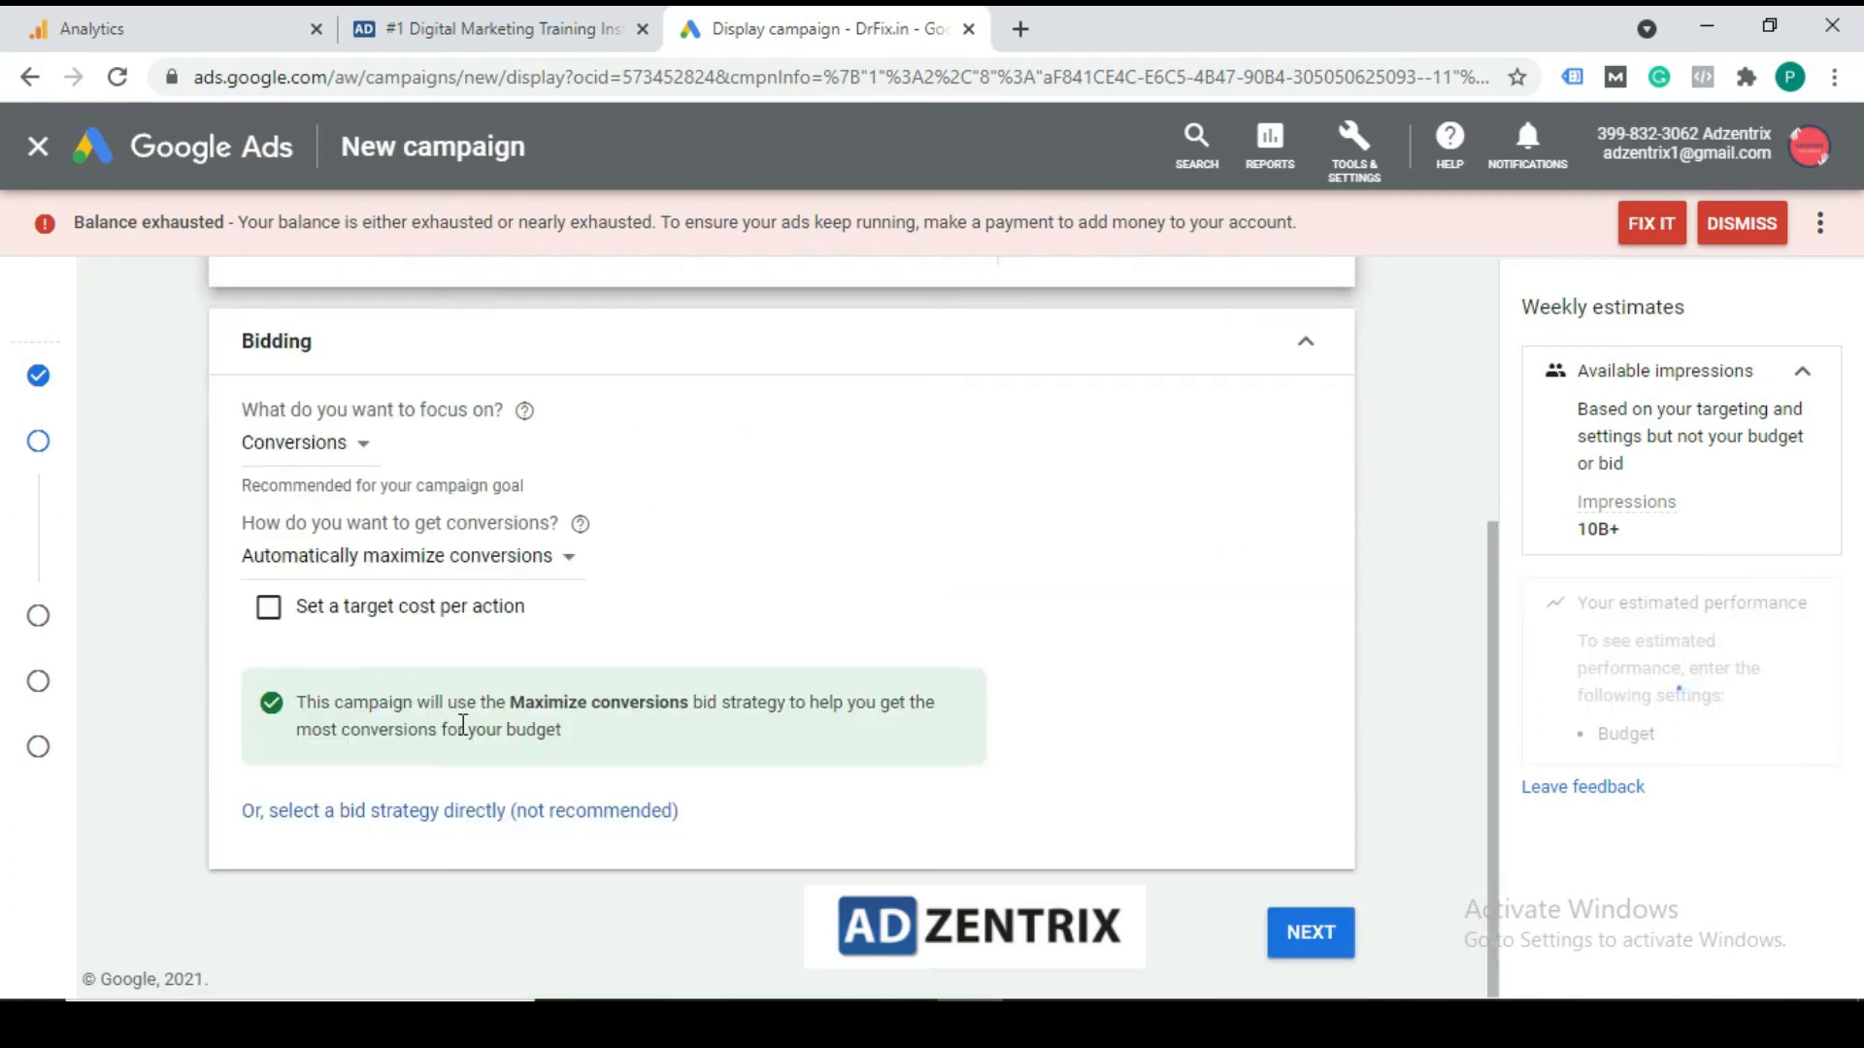
{"action": "left_click", "coordinate": [1291, 929]}
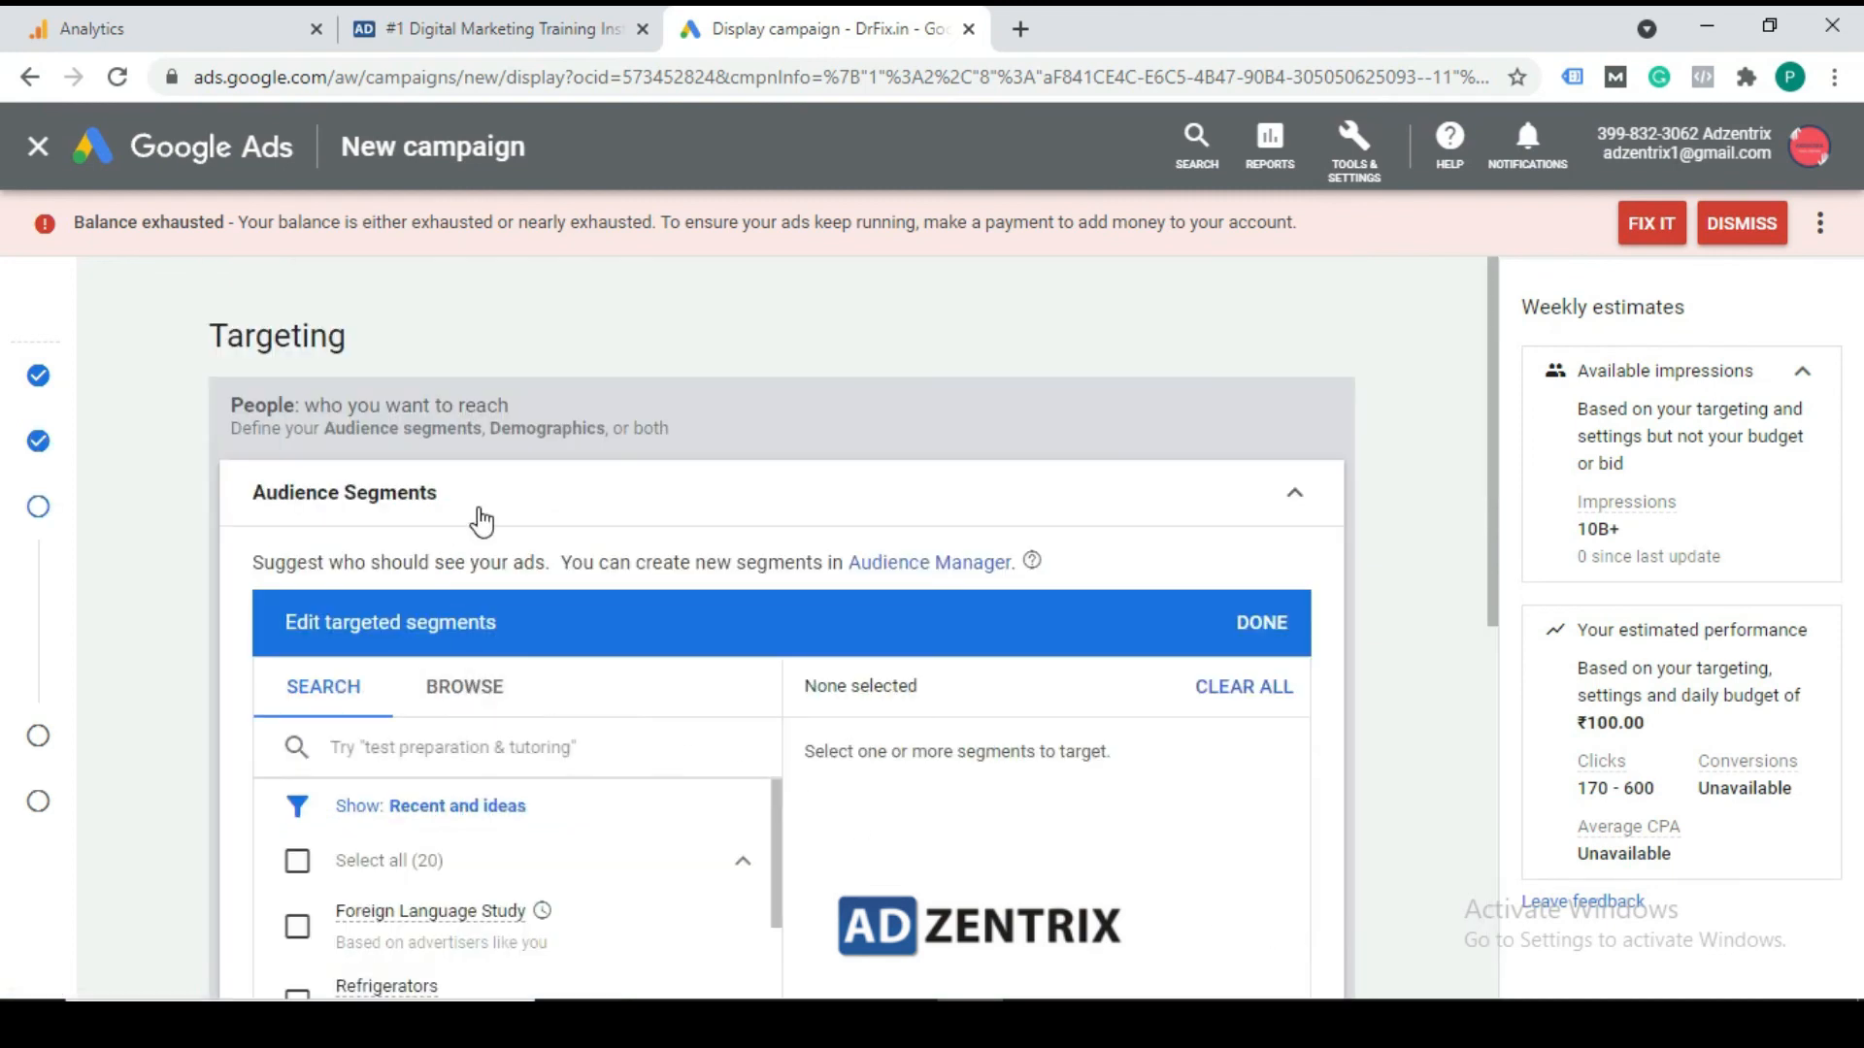
Browse the audience segment categories for targeting and look through the existing custom audience segments
{"action": "scroll", "coordinate": [445, 580], "scroll_direction": "down", "scroll_amount": 2}
{"action": "left_click", "coordinate": [439, 553]}
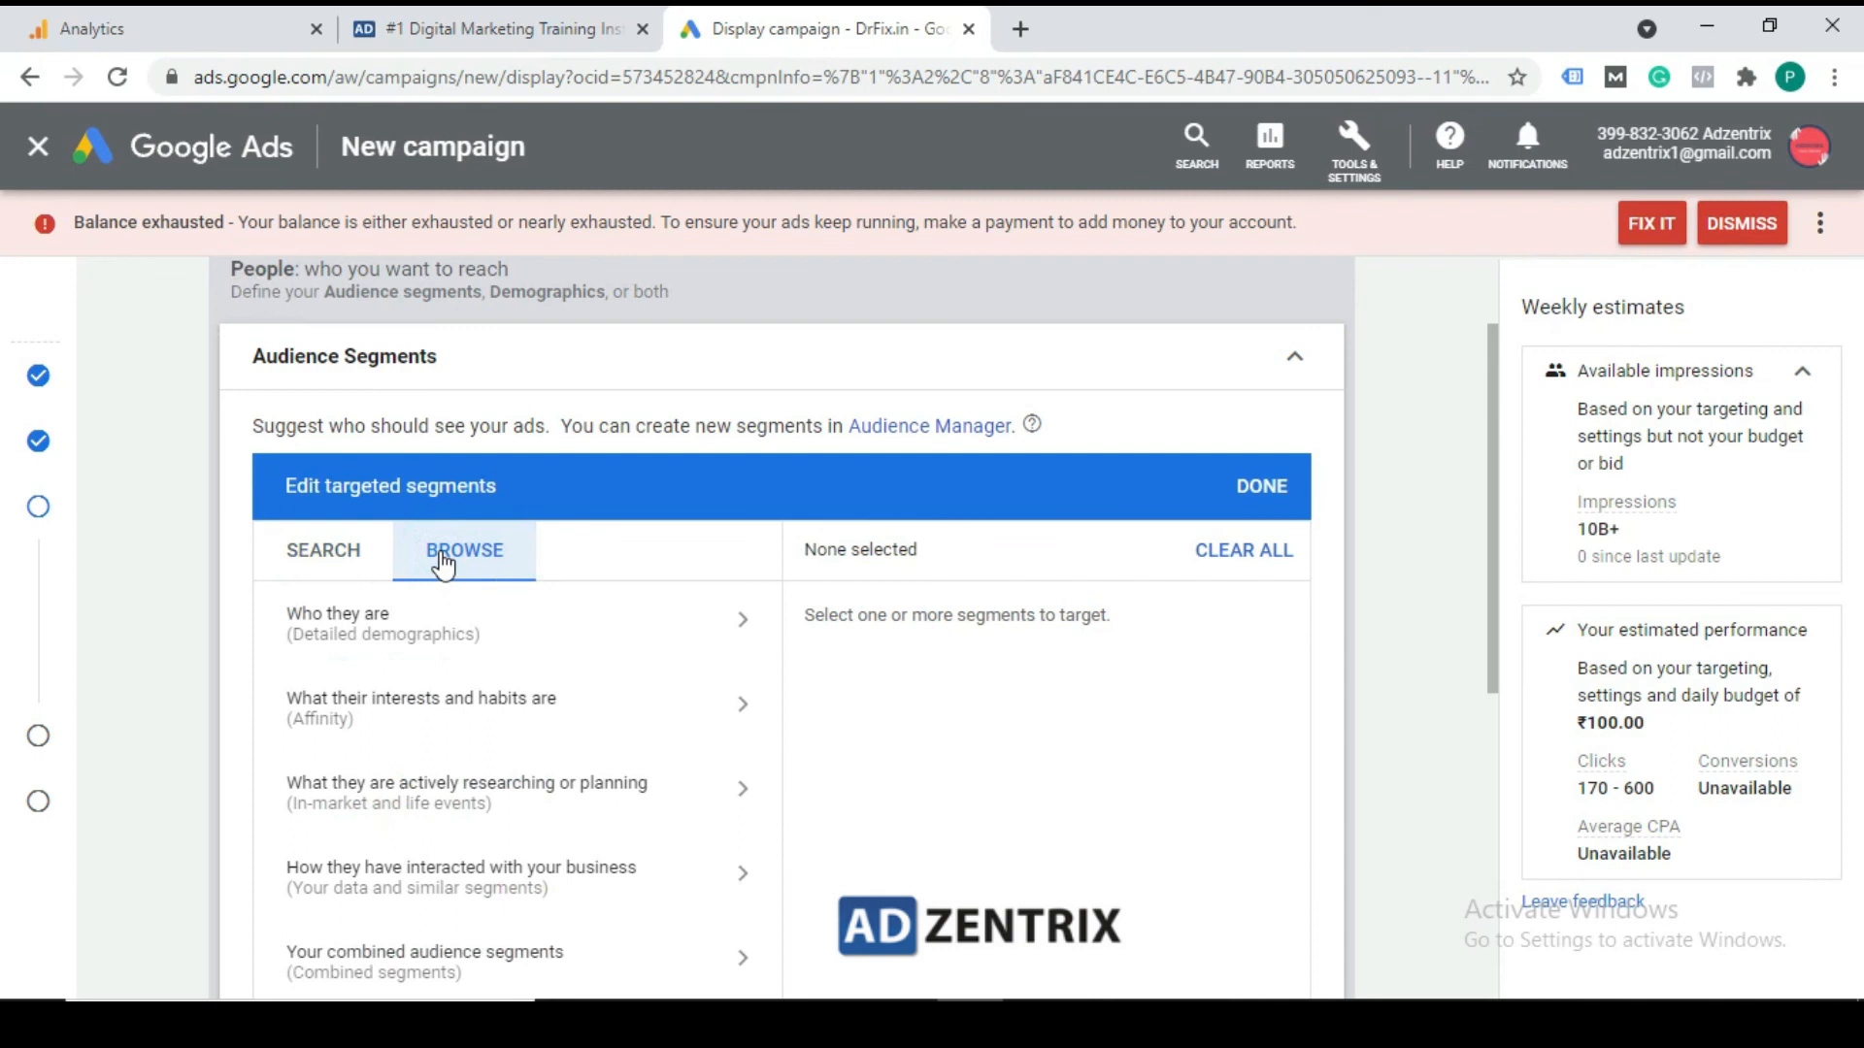
{"action": "scroll", "coordinate": [434, 683], "scroll_direction": "down", "scroll_amount": 2}
{"action": "scroll", "coordinate": [427, 912], "scroll_direction": "down", "scroll_amount": 2}
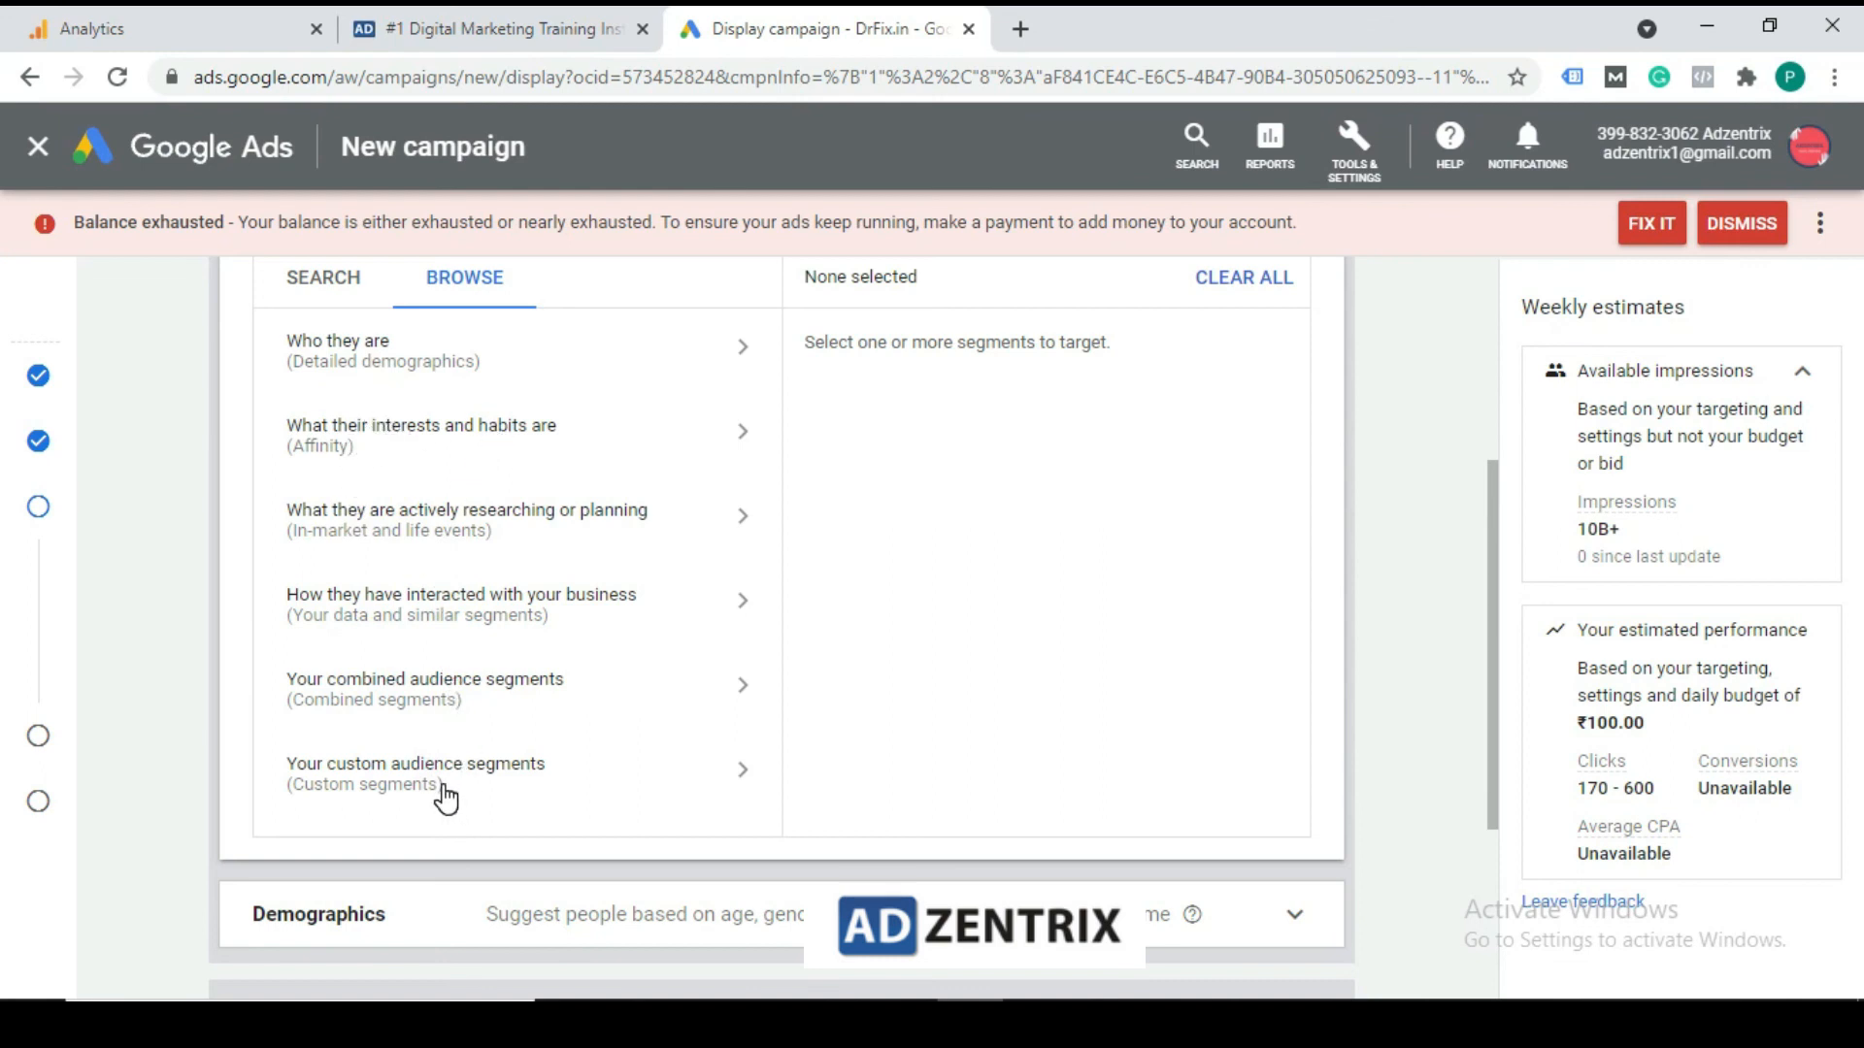
{"action": "scroll", "coordinate": [442, 791], "scroll_direction": "down", "scroll_amount": 3}
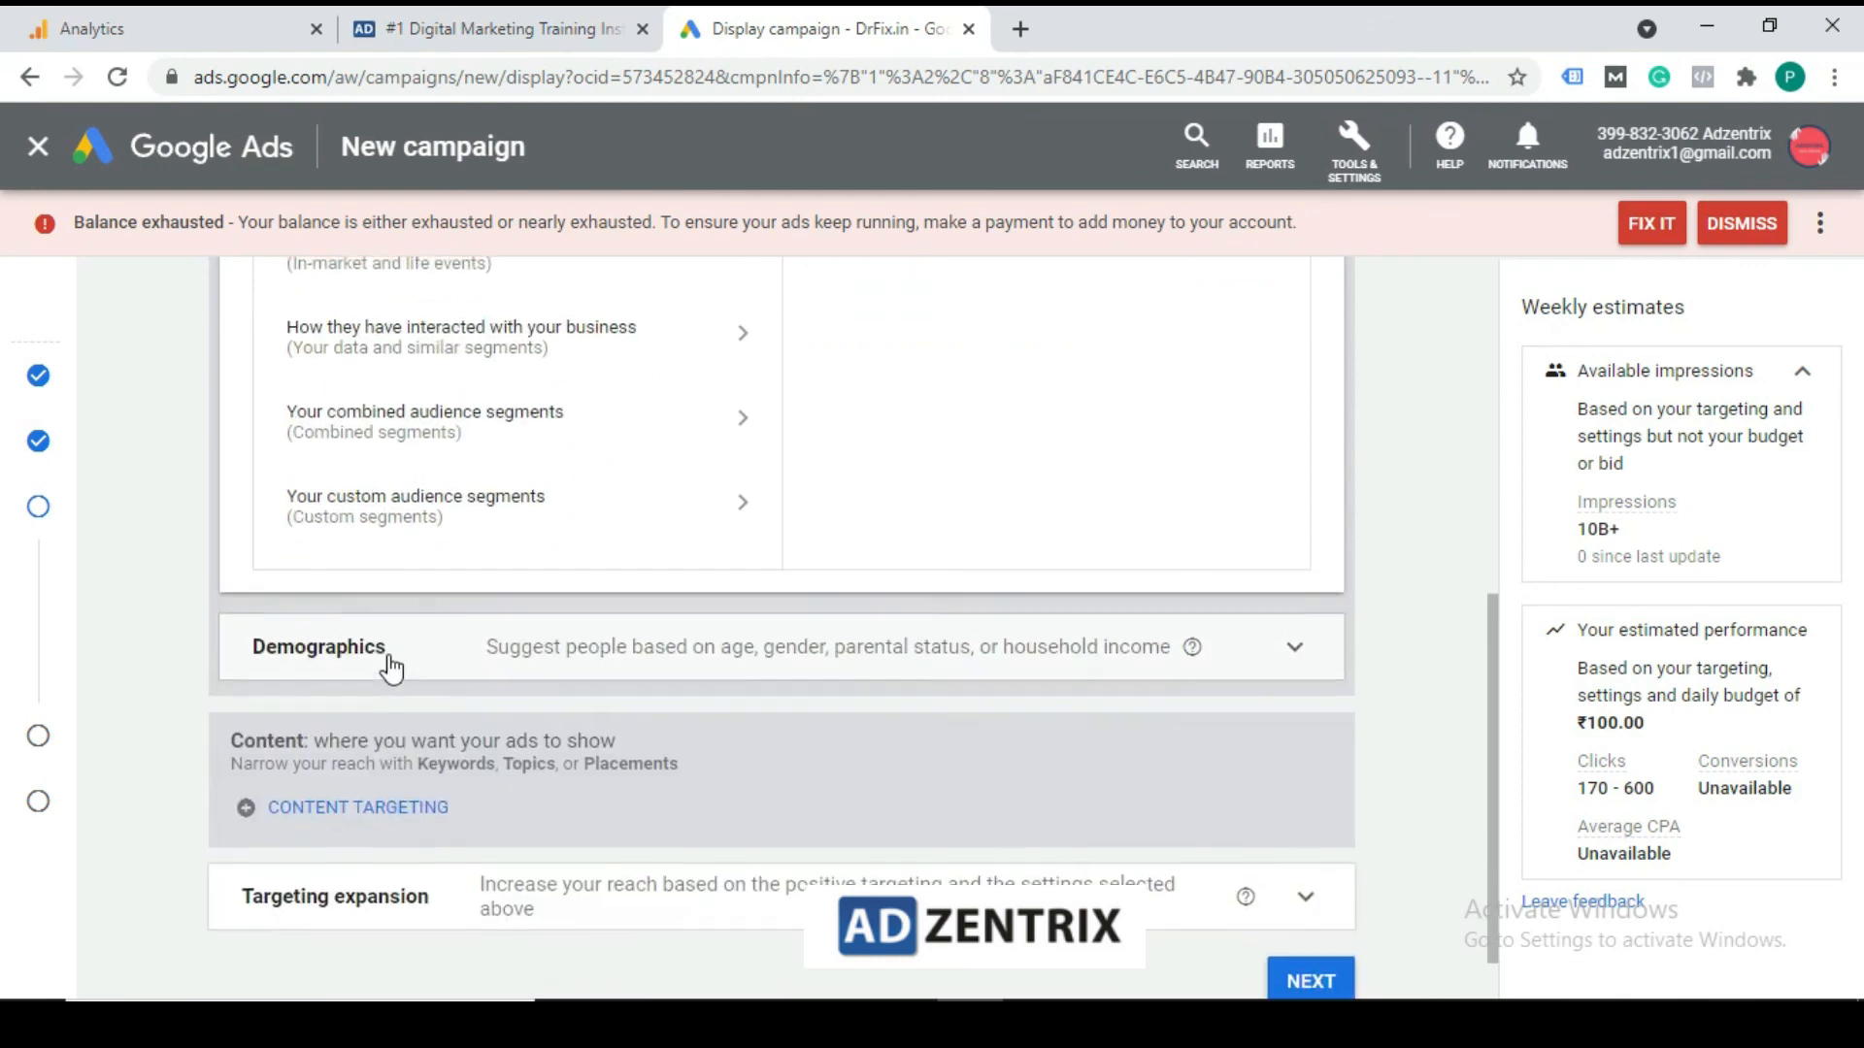
{"action": "scroll", "coordinate": [408, 665], "scroll_direction": "up", "scroll_amount": 1}
{"action": "left_click", "coordinate": [432, 642]}
{"action": "scroll", "coordinate": [358, 507], "scroll_direction": "up", "scroll_amount": 1}
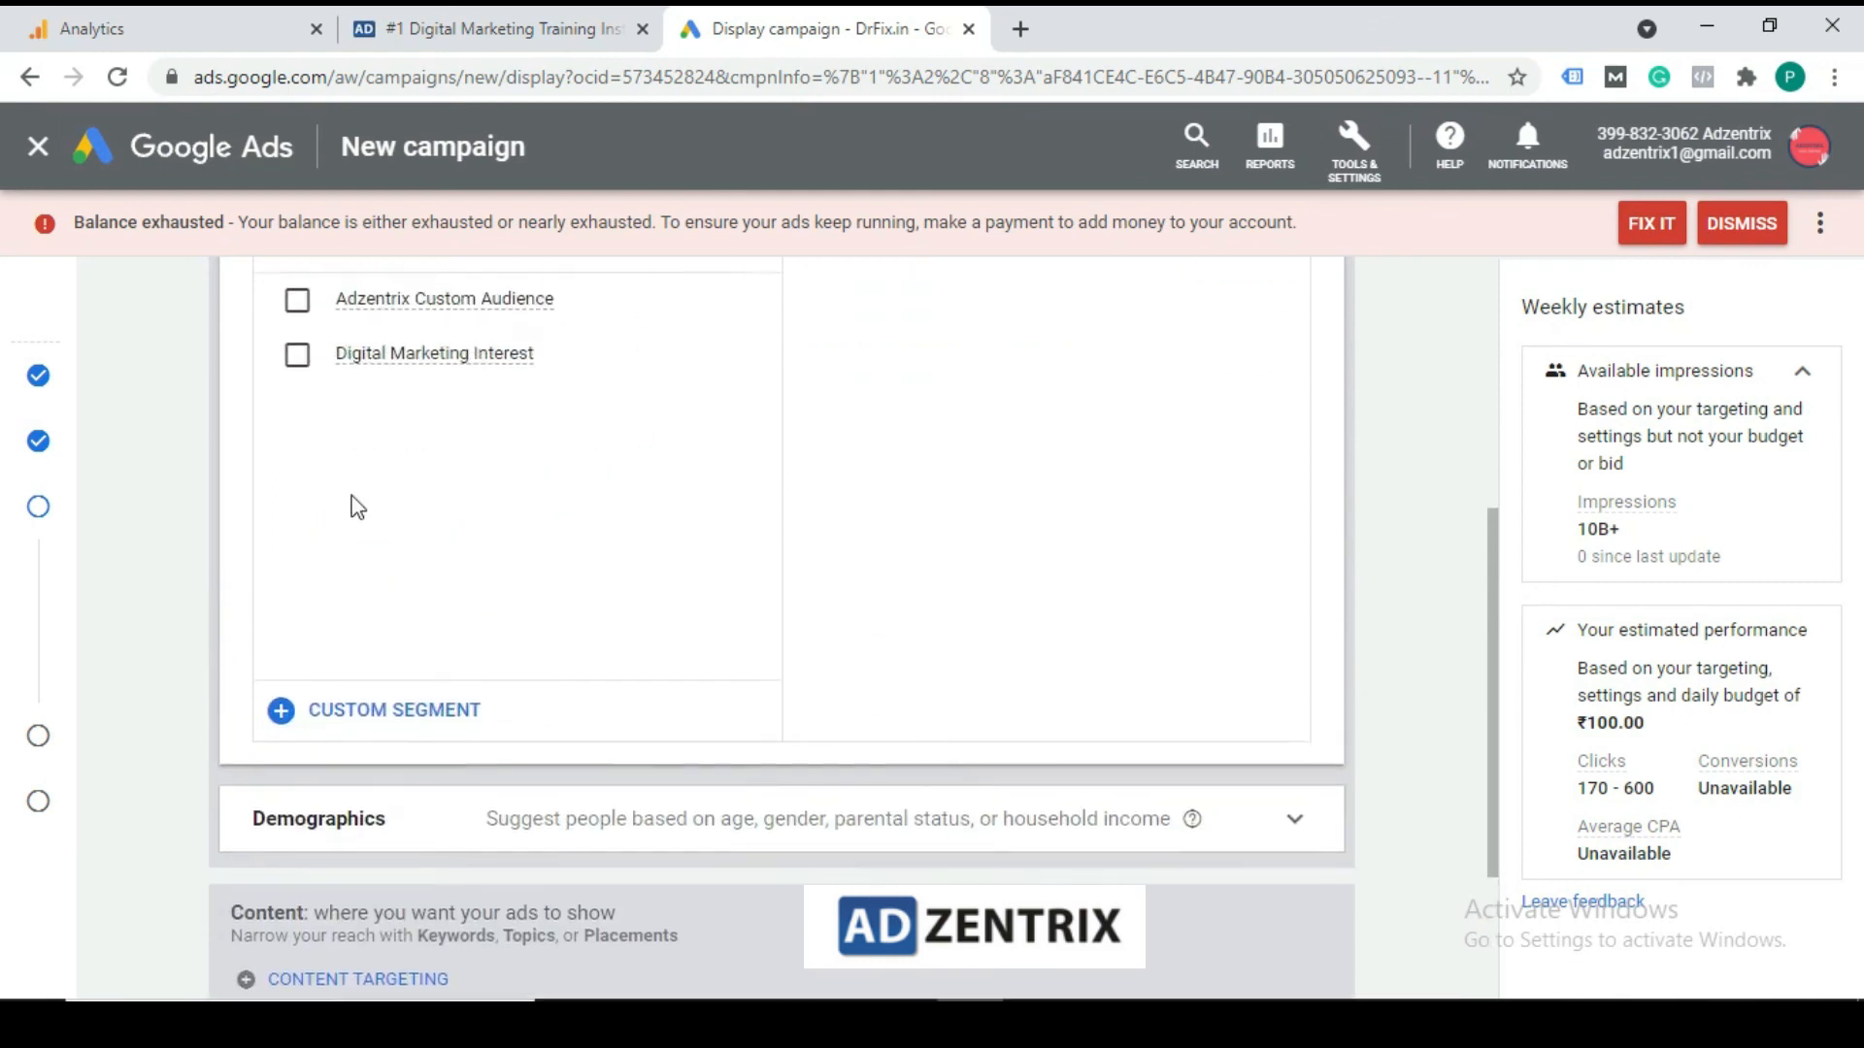
{"action": "scroll", "coordinate": [358, 507], "scroll_direction": "up", "scroll_amount": 2}
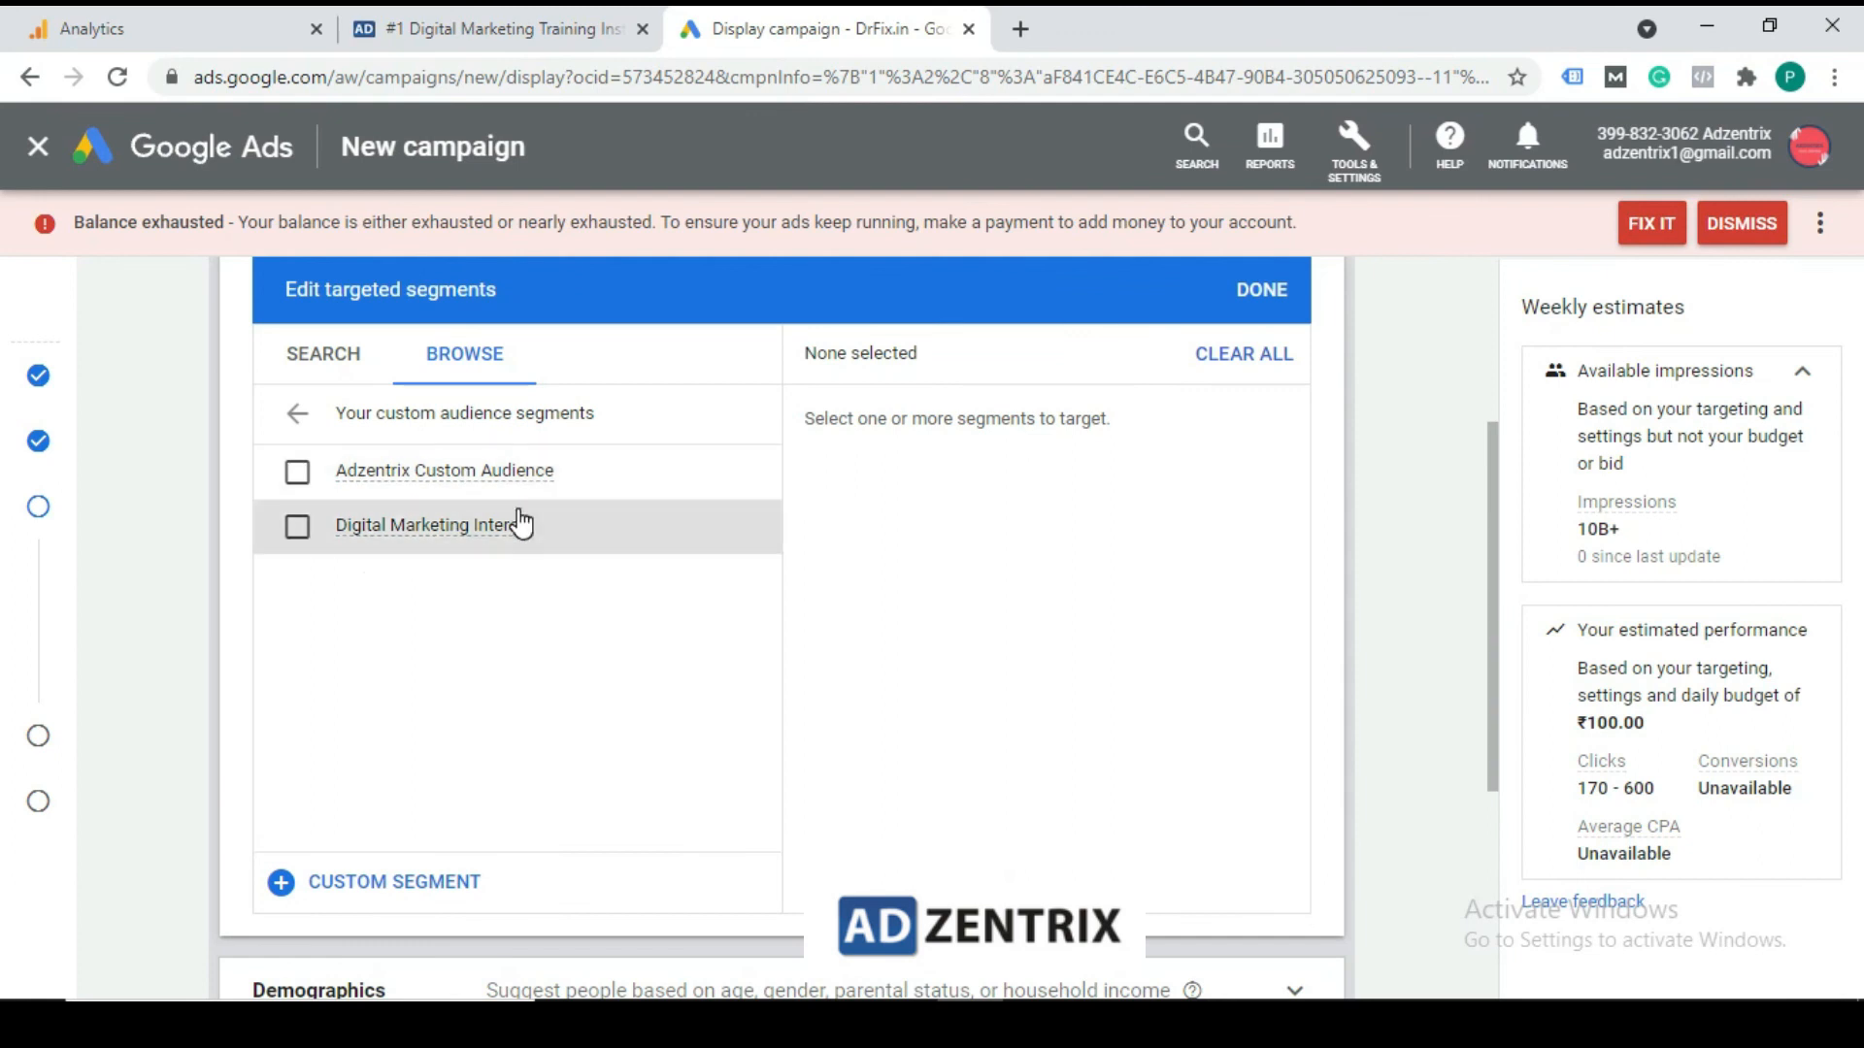
{"action": "left_click", "coordinate": [296, 414]}
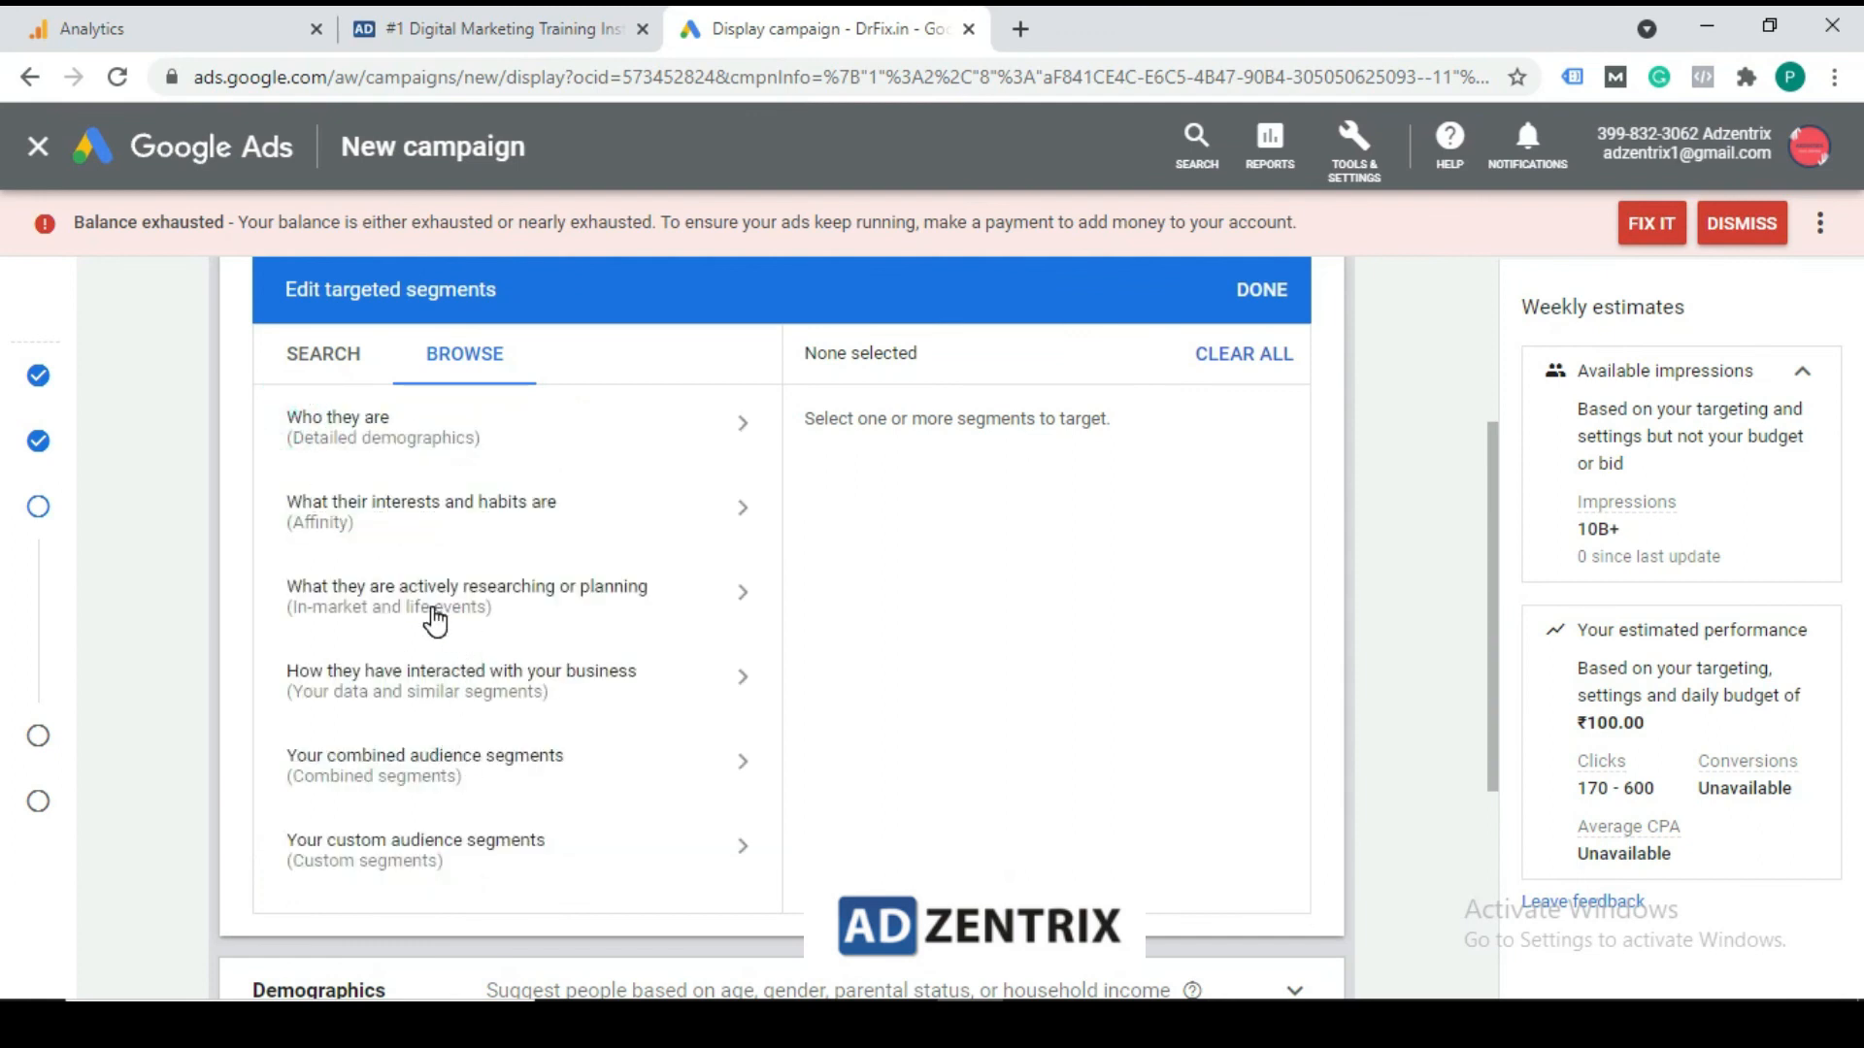
Examine the affinity segments and the in-market and life events categories without selecting any
{"action": "scroll", "coordinate": [432, 624], "scroll_direction": "up", "scroll_amount": 1}
{"action": "scroll", "coordinate": [424, 650], "scroll_direction": "down", "scroll_amount": 1}
{"action": "left_click", "coordinate": [442, 524]}
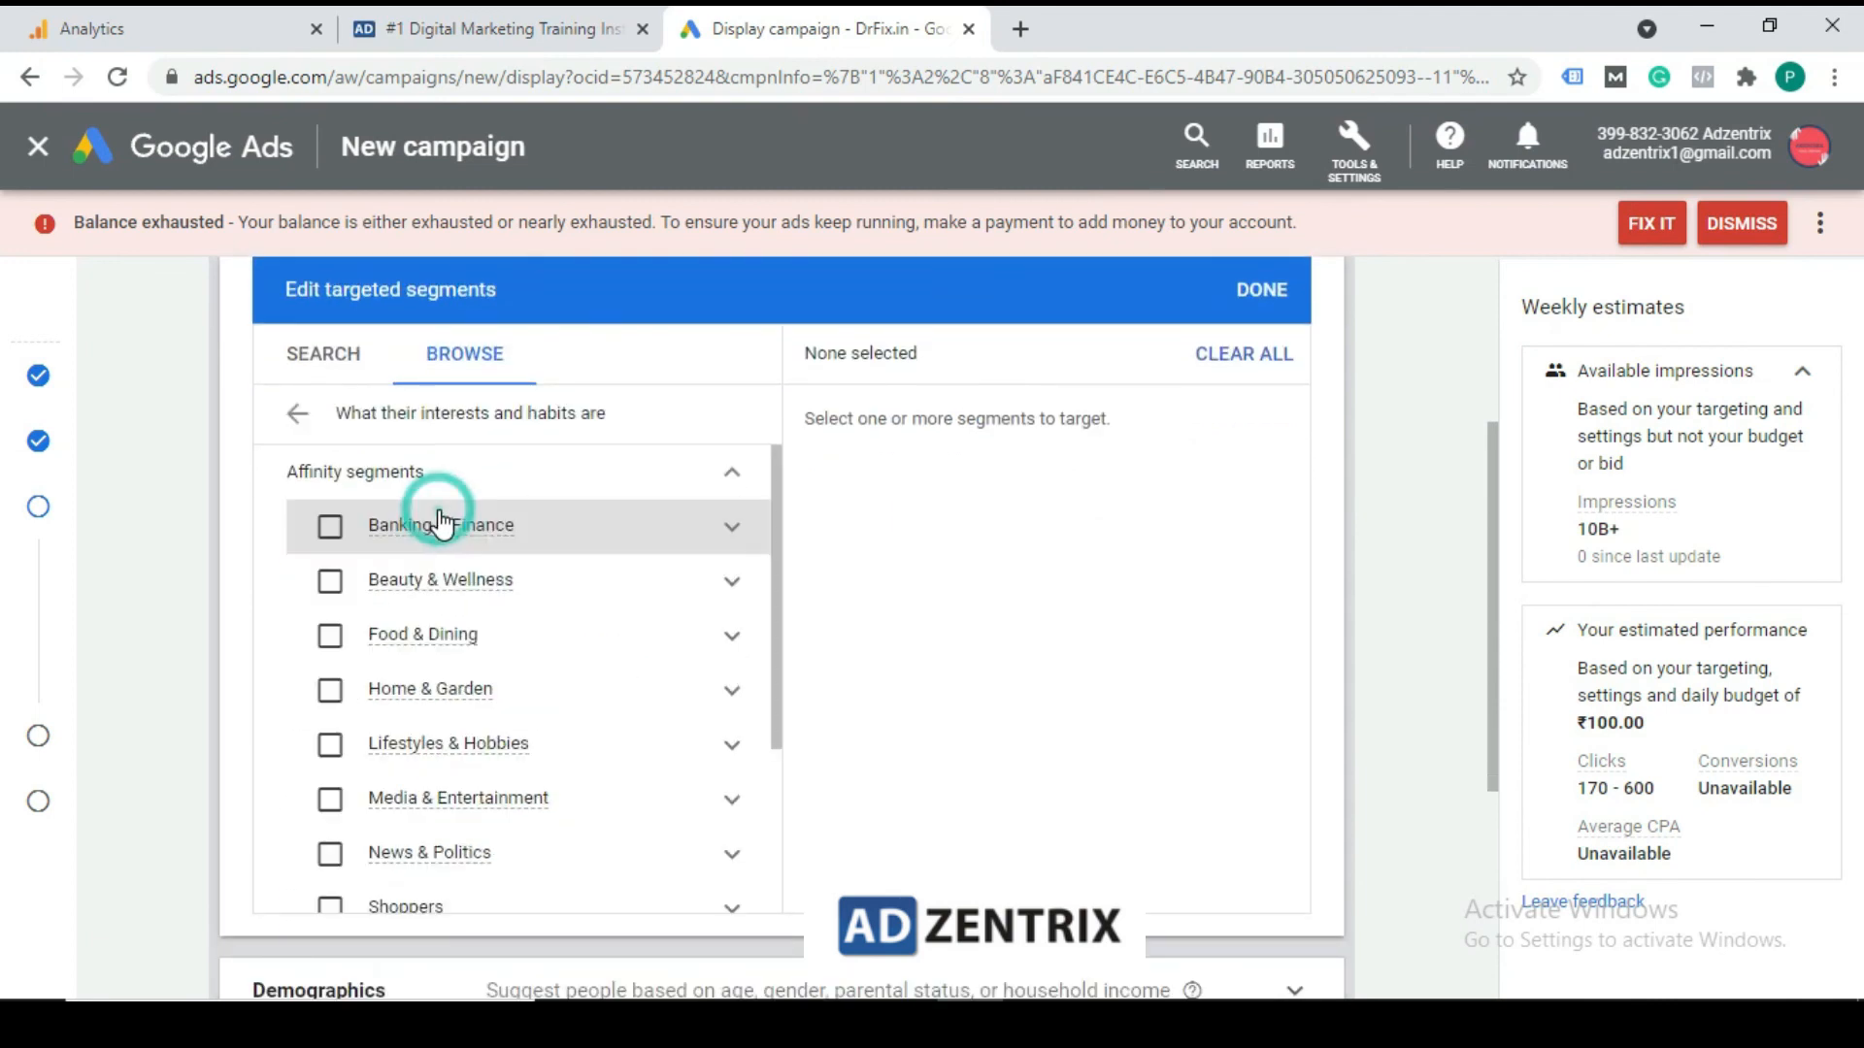
{"action": "scroll", "coordinate": [457, 666], "scroll_direction": "down", "scroll_amount": 3}
{"action": "scroll", "coordinate": [456, 699], "scroll_direction": "up", "scroll_amount": 3}
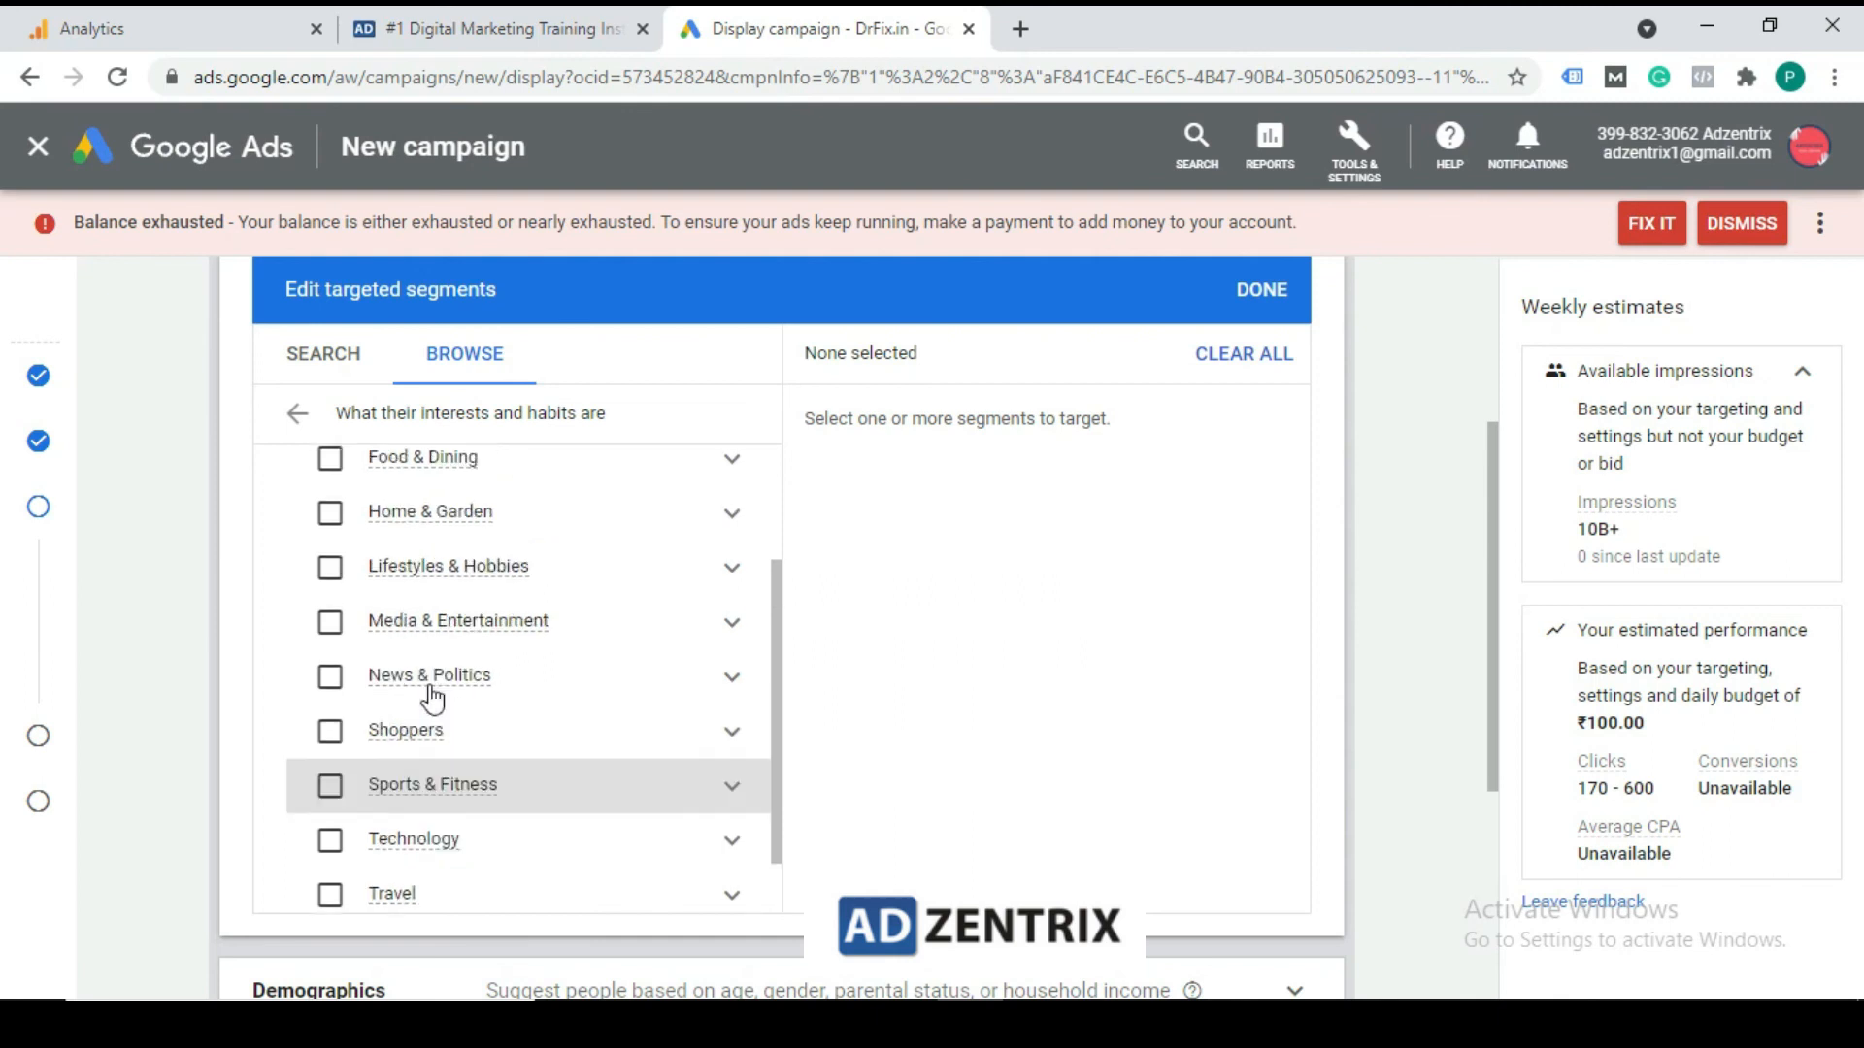
{"action": "left_click", "coordinate": [297, 416]}
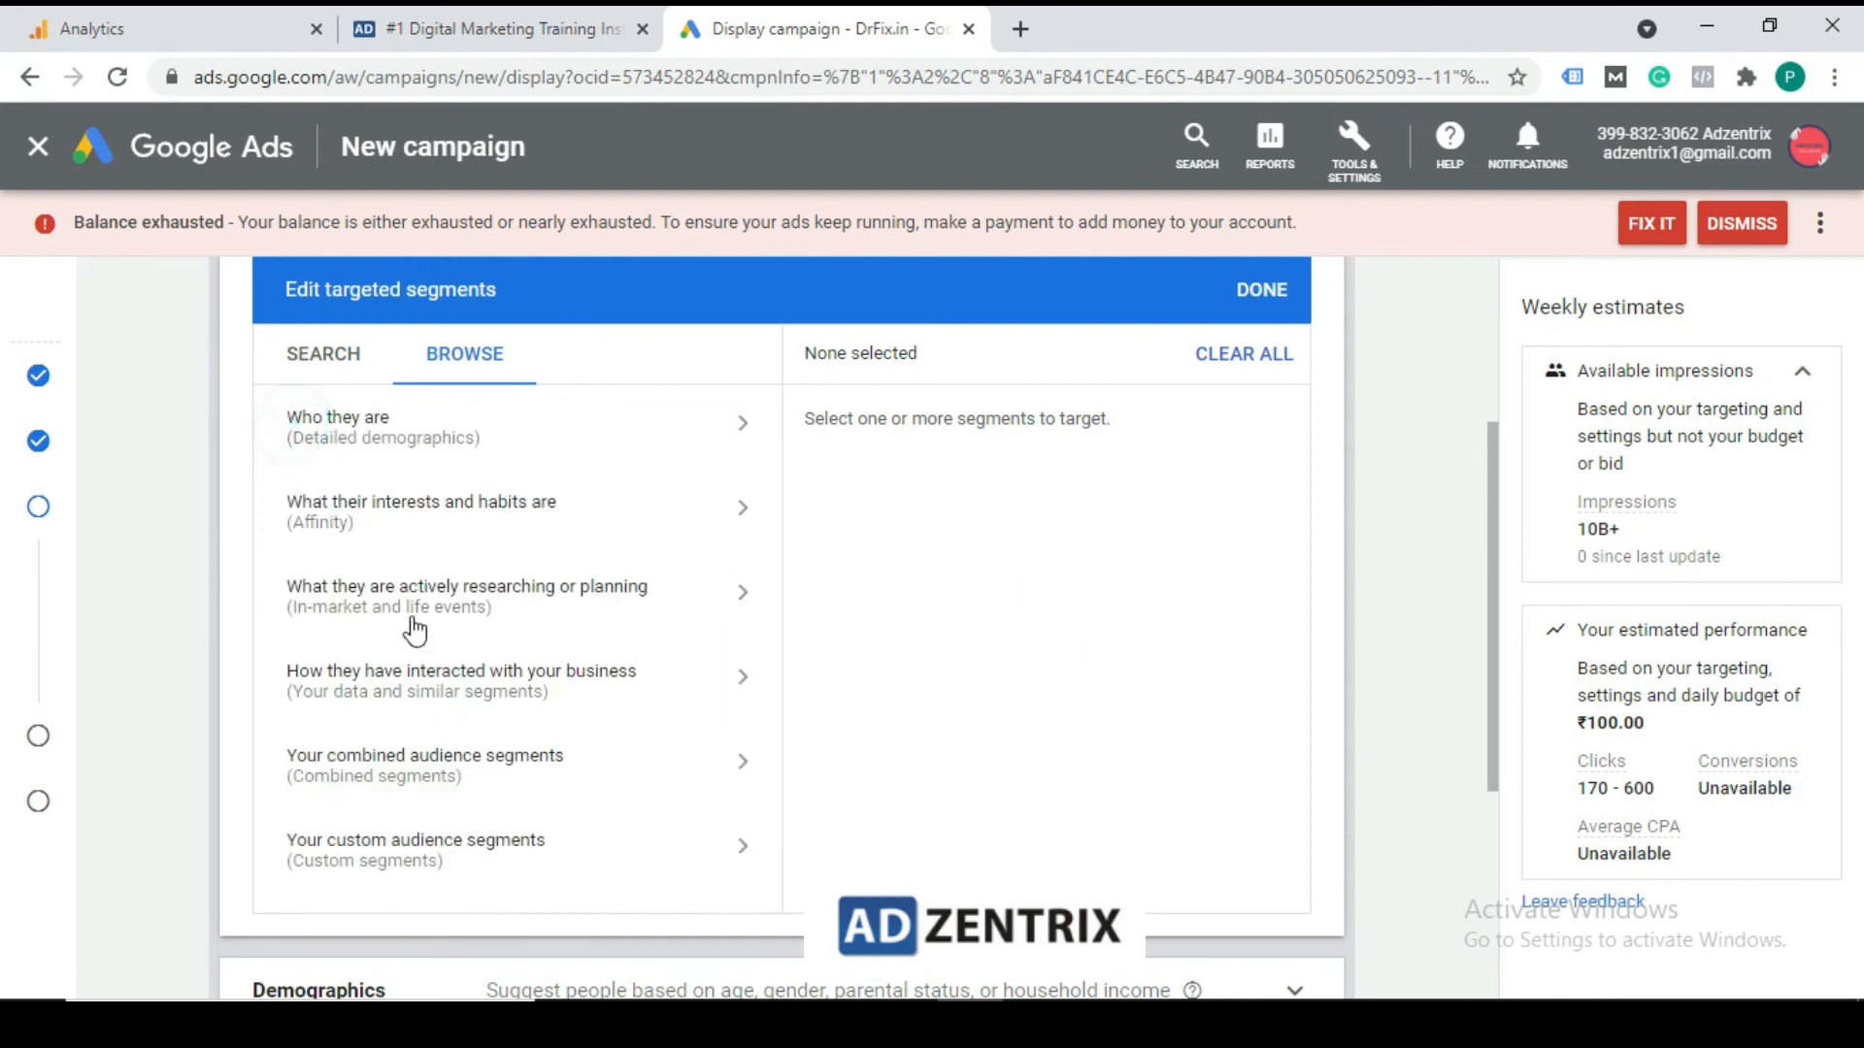
{"action": "left_click", "coordinate": [475, 619]}
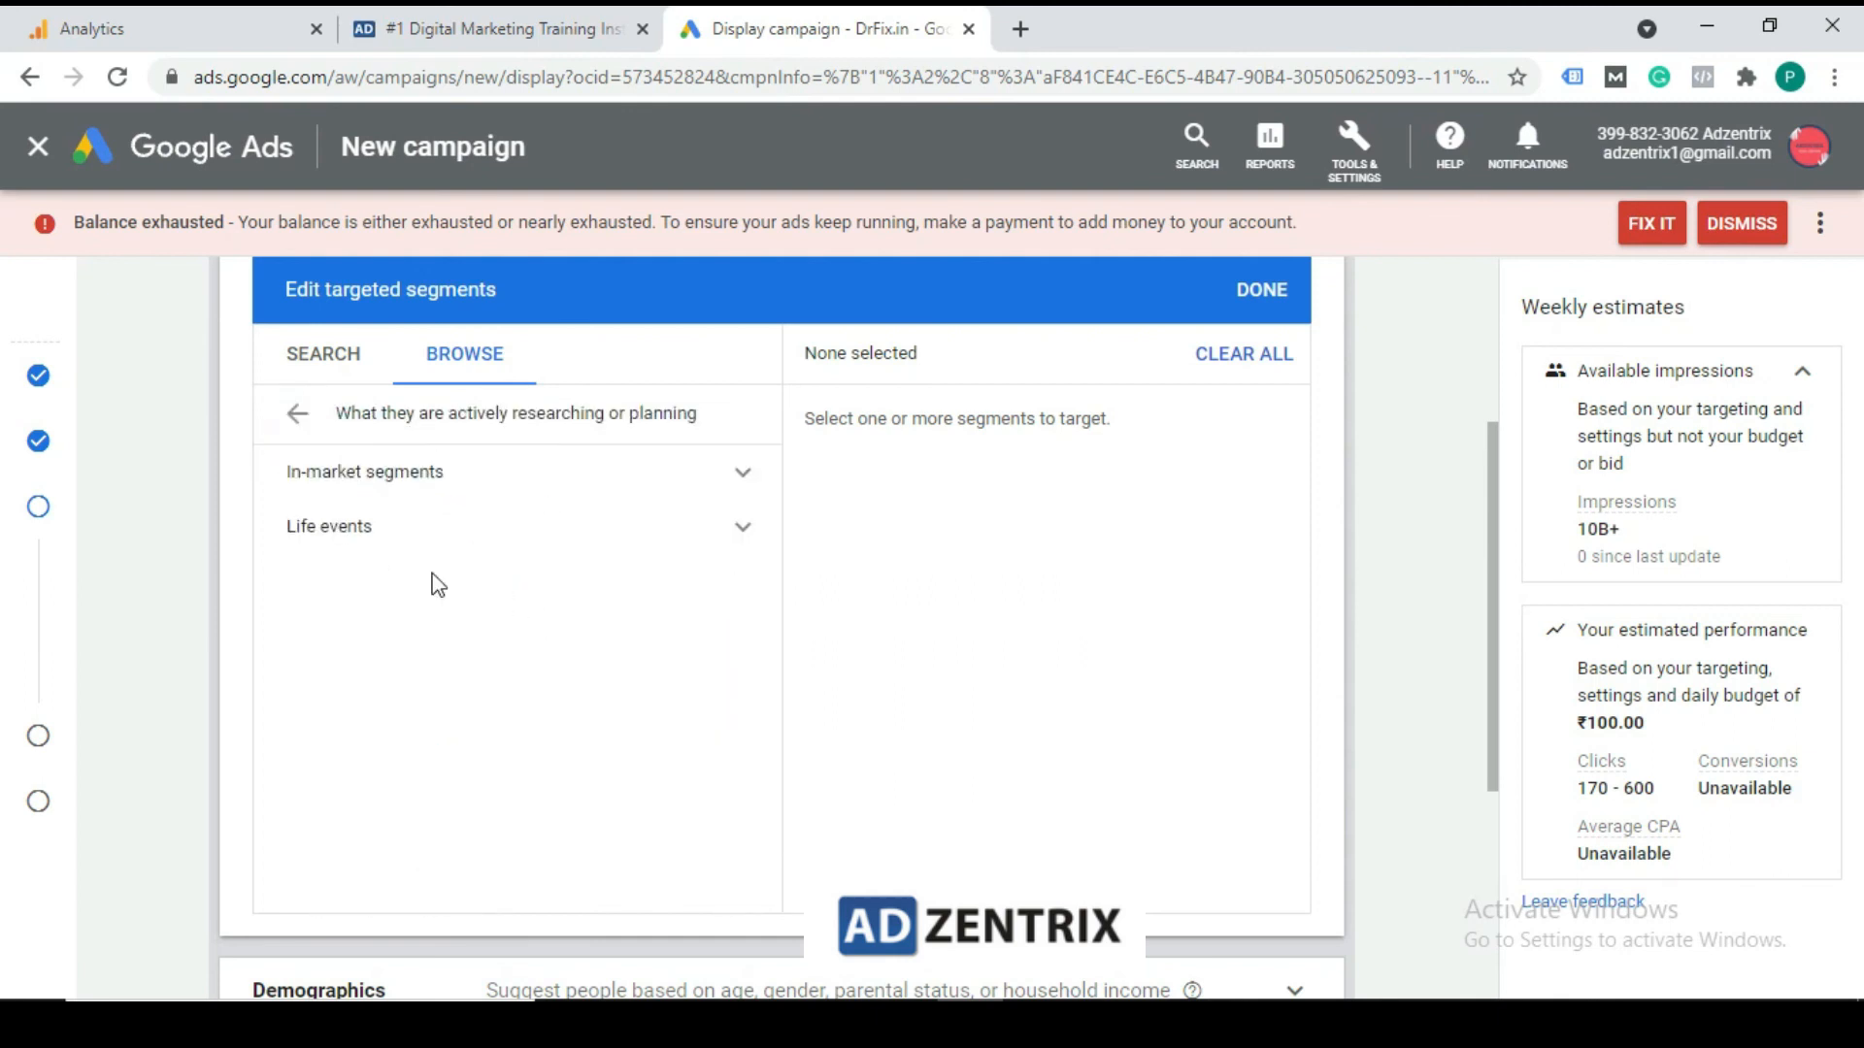
{"action": "left_click", "coordinate": [296, 417]}
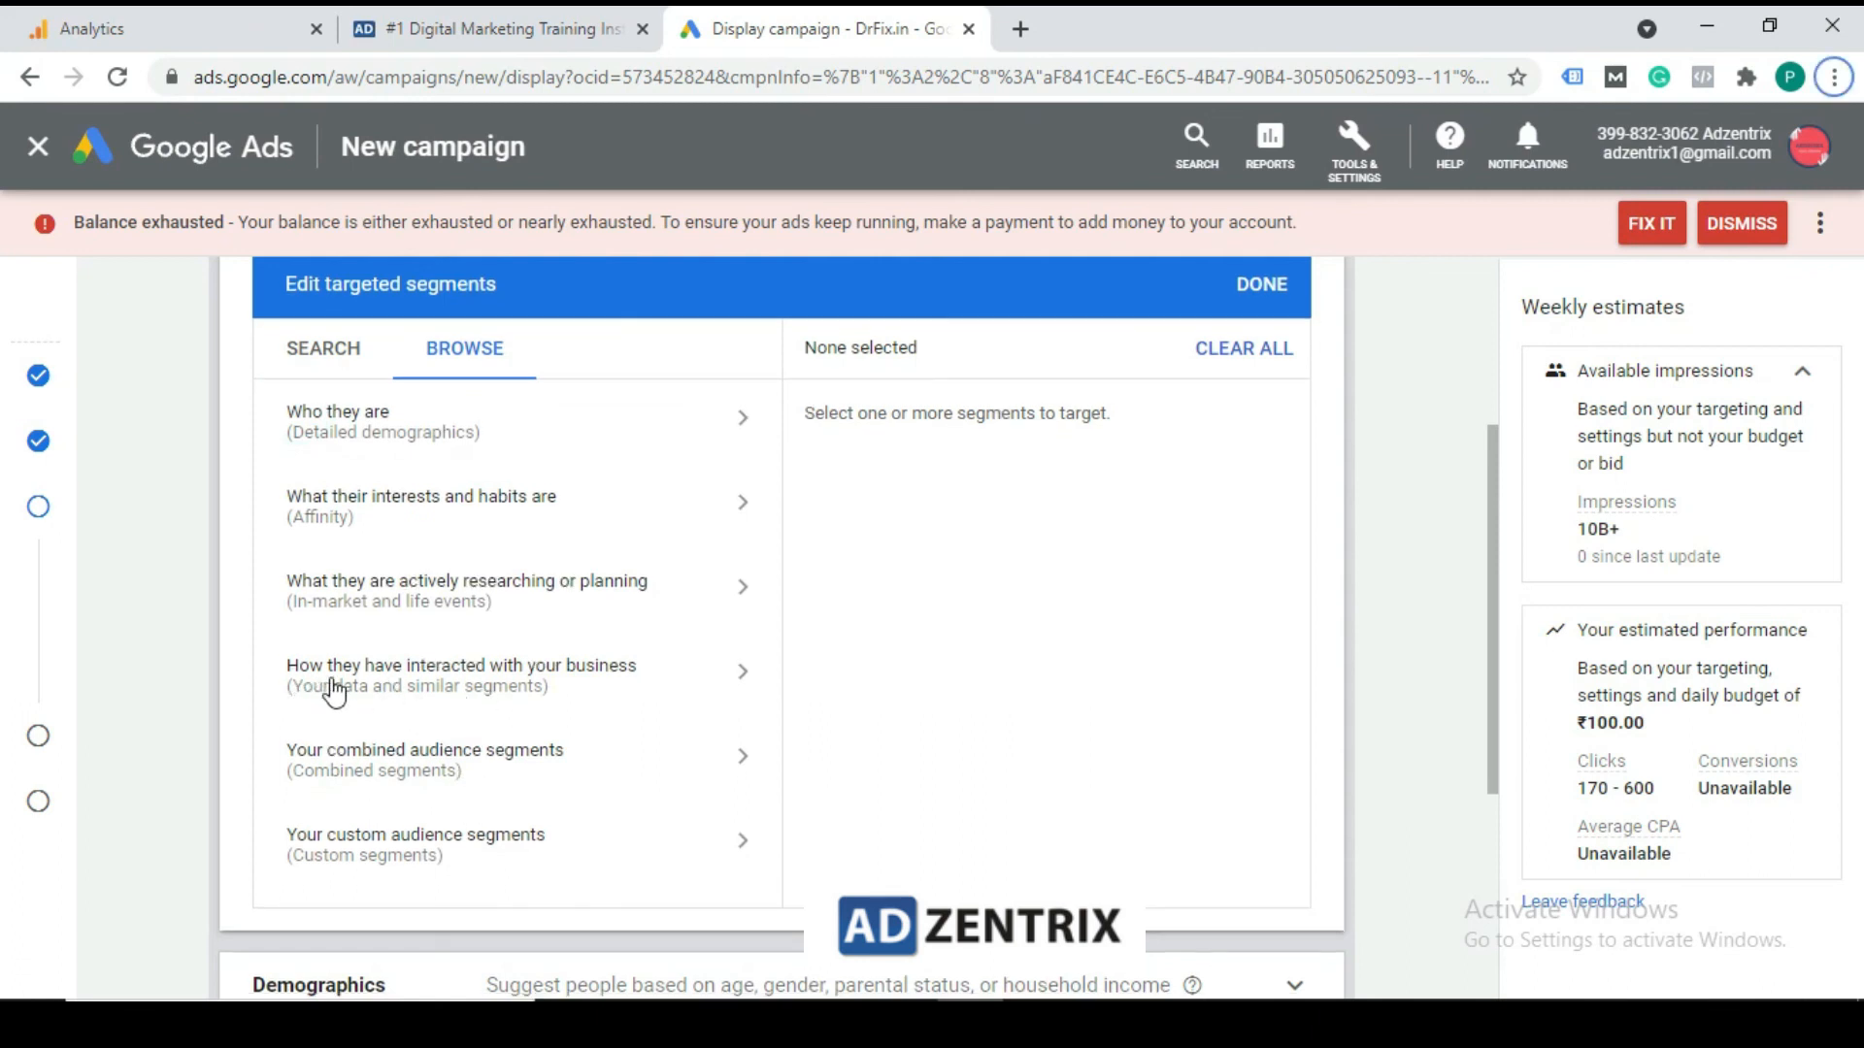
Target the Mobile Device users segment from the website visitors data, keep the default targeting expansion and continue to ad creation
{"action": "left_click", "coordinate": [445, 695]}
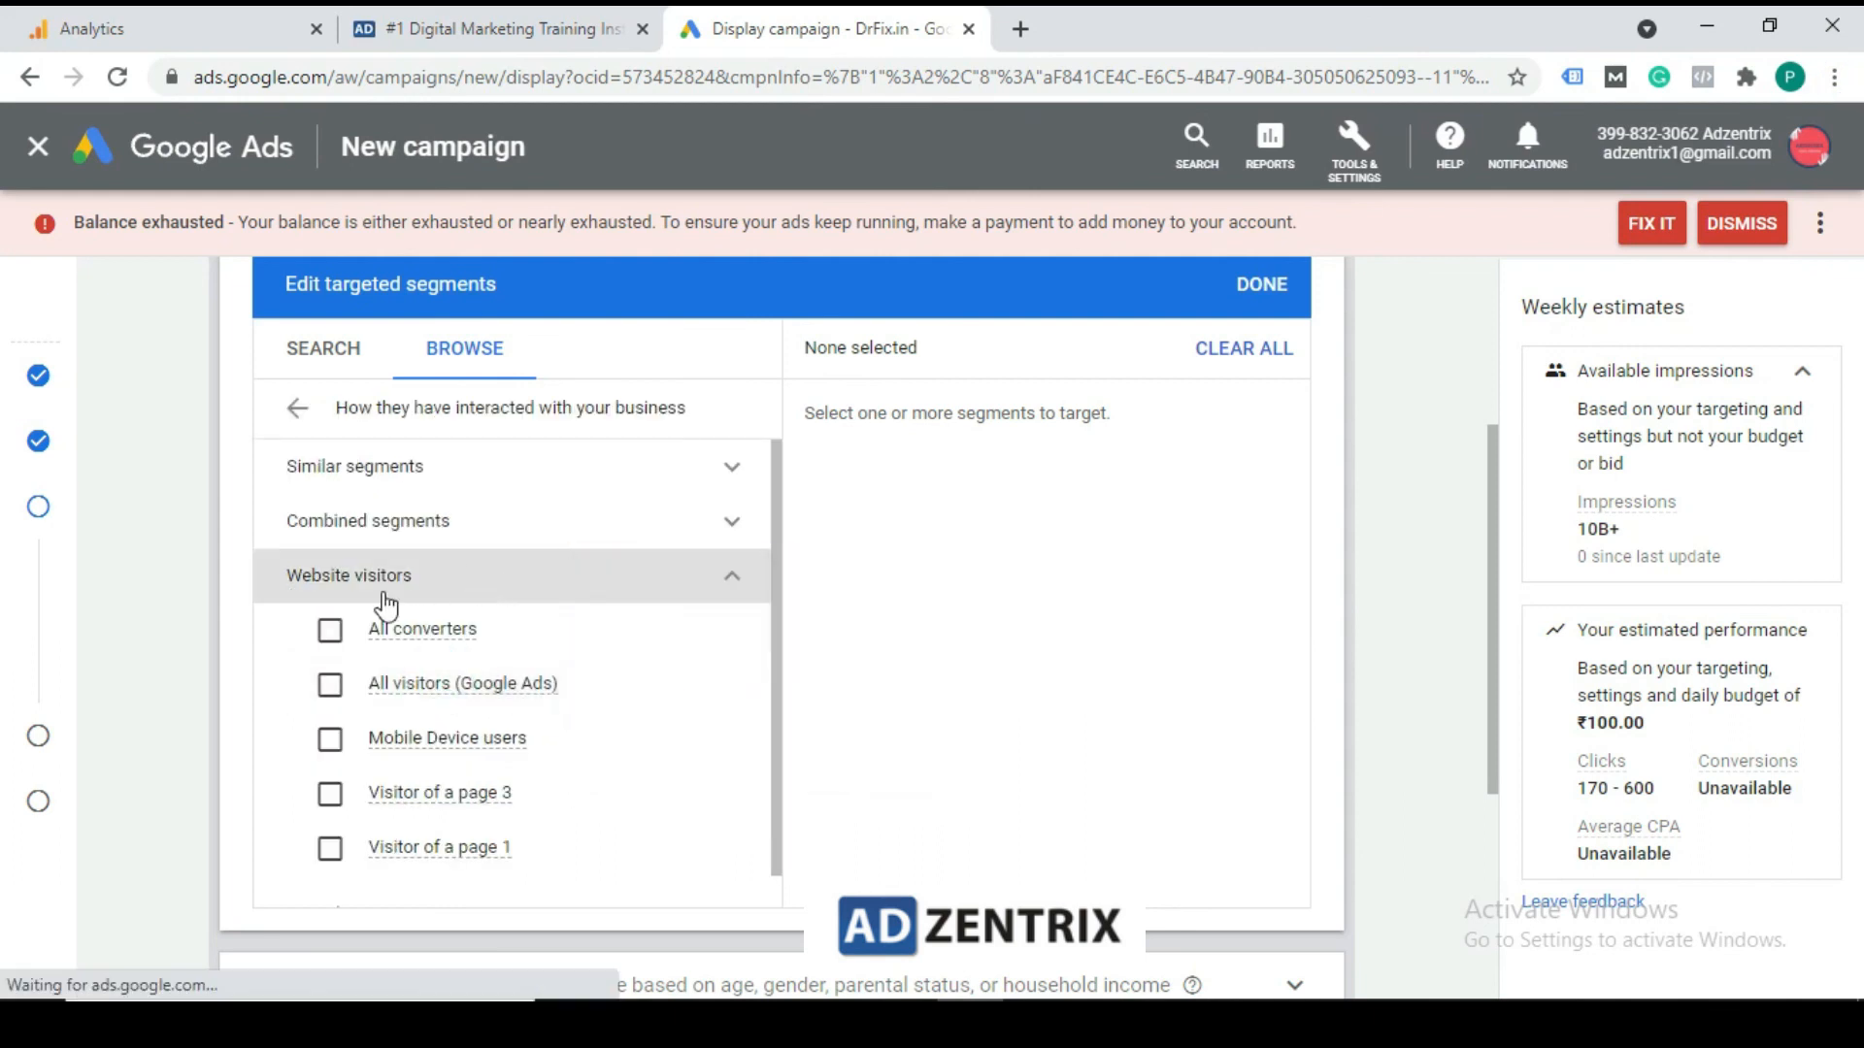
{"action": "left_click", "coordinate": [644, 589]}
{"action": "left_click", "coordinate": [644, 588]}
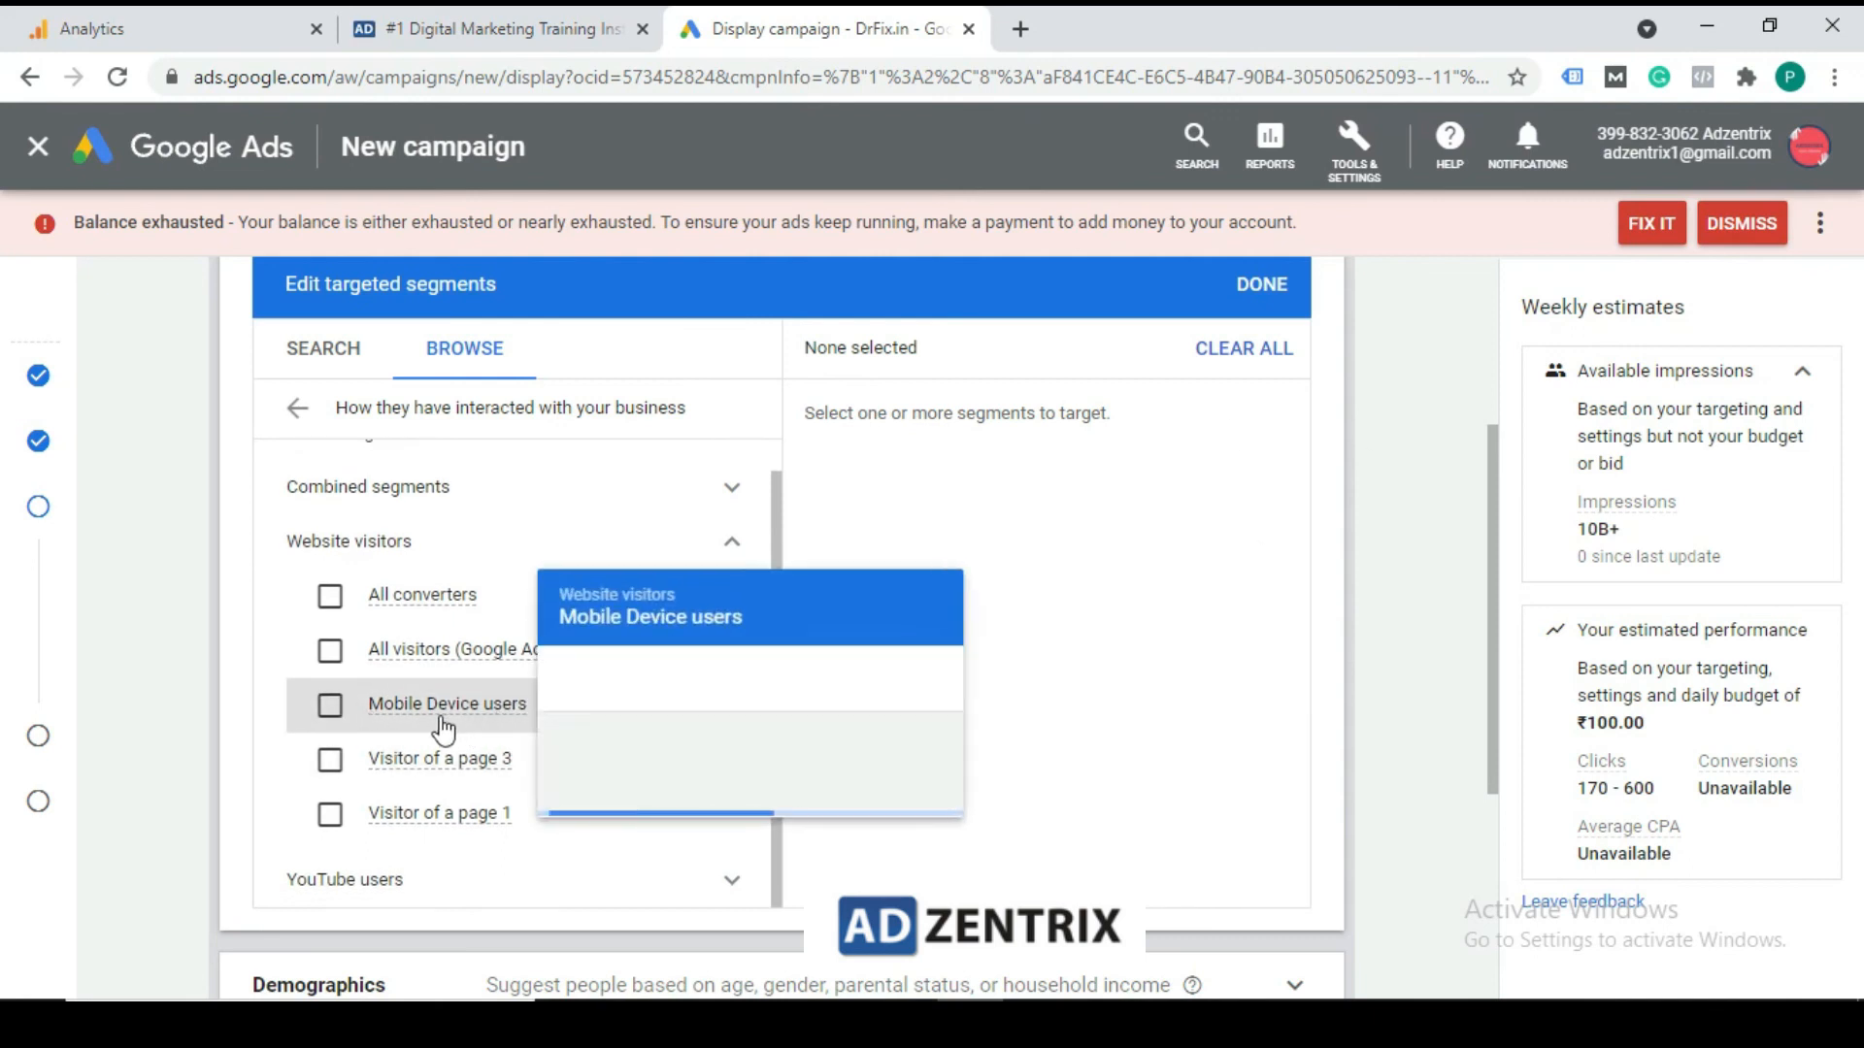
{"action": "left_click", "coordinate": [332, 705]}
{"action": "left_click", "coordinate": [373, 713]}
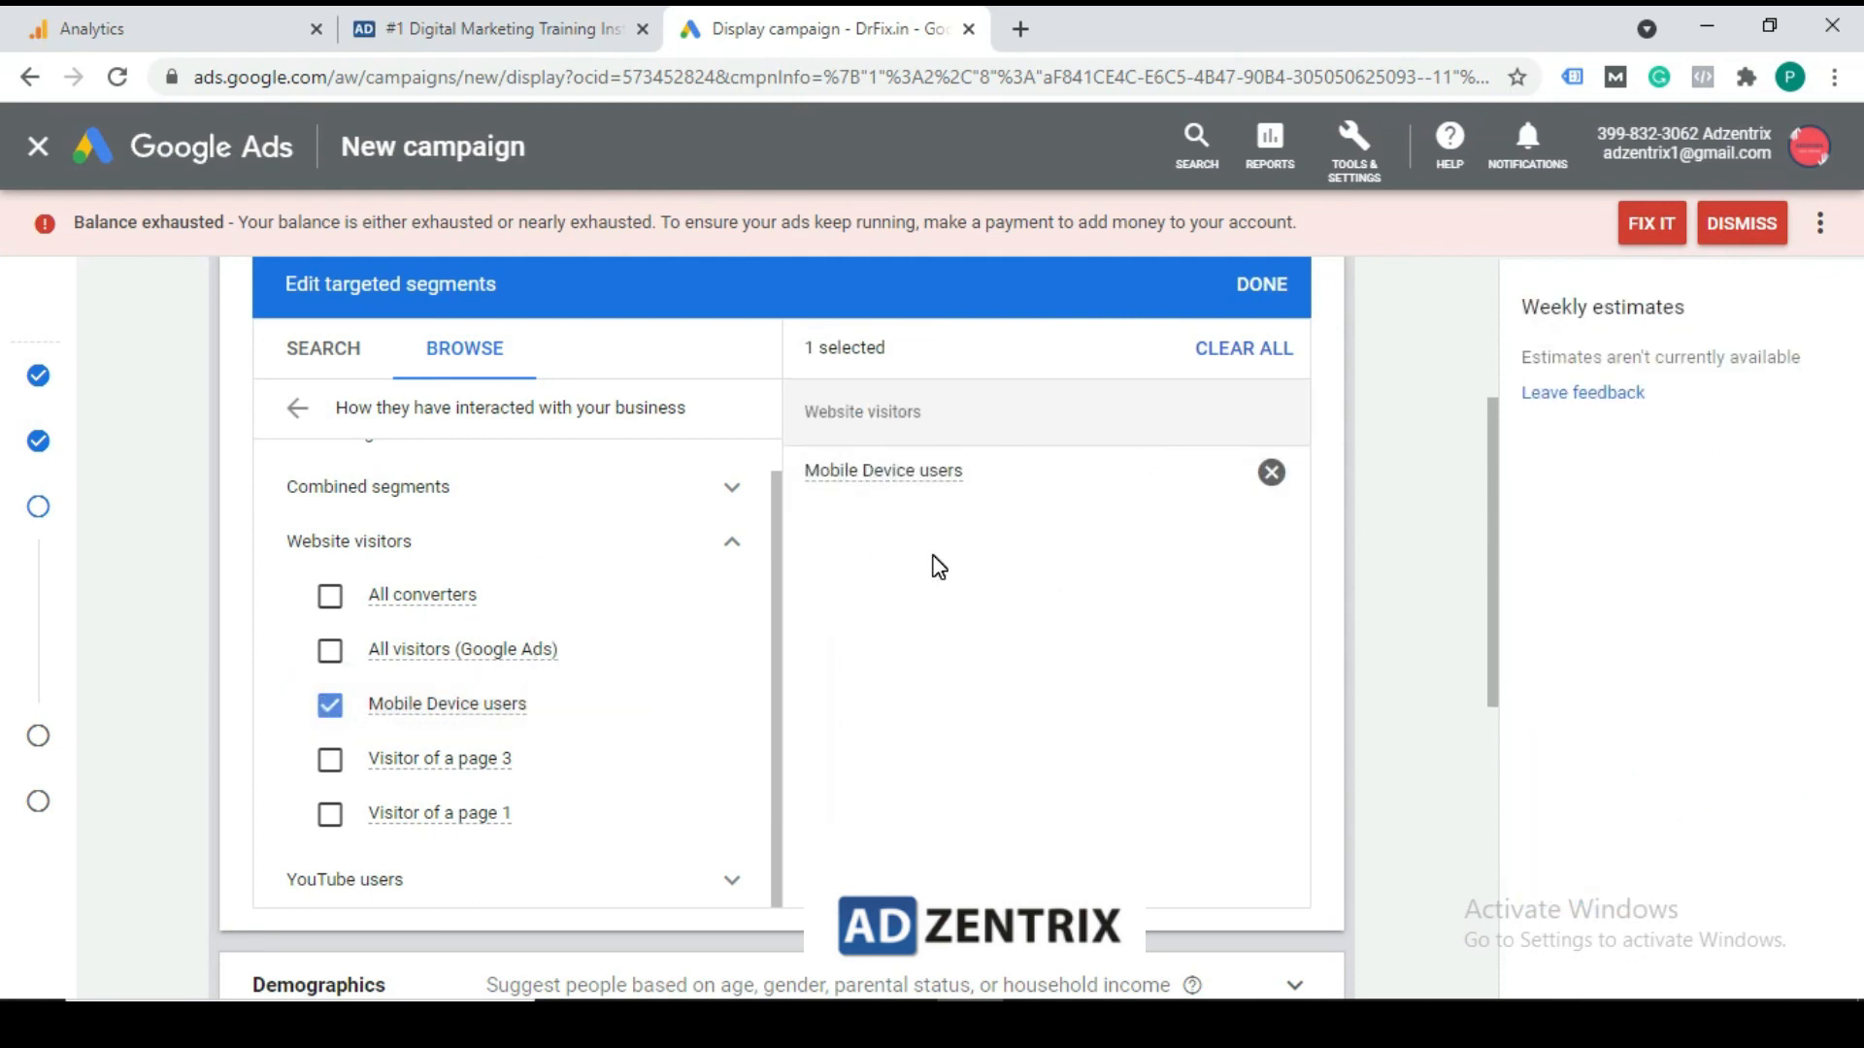
{"action": "mouse_move", "coordinate": [960, 486]}
{"action": "scroll", "coordinate": [845, 679], "scroll_direction": "down", "scroll_amount": 5}
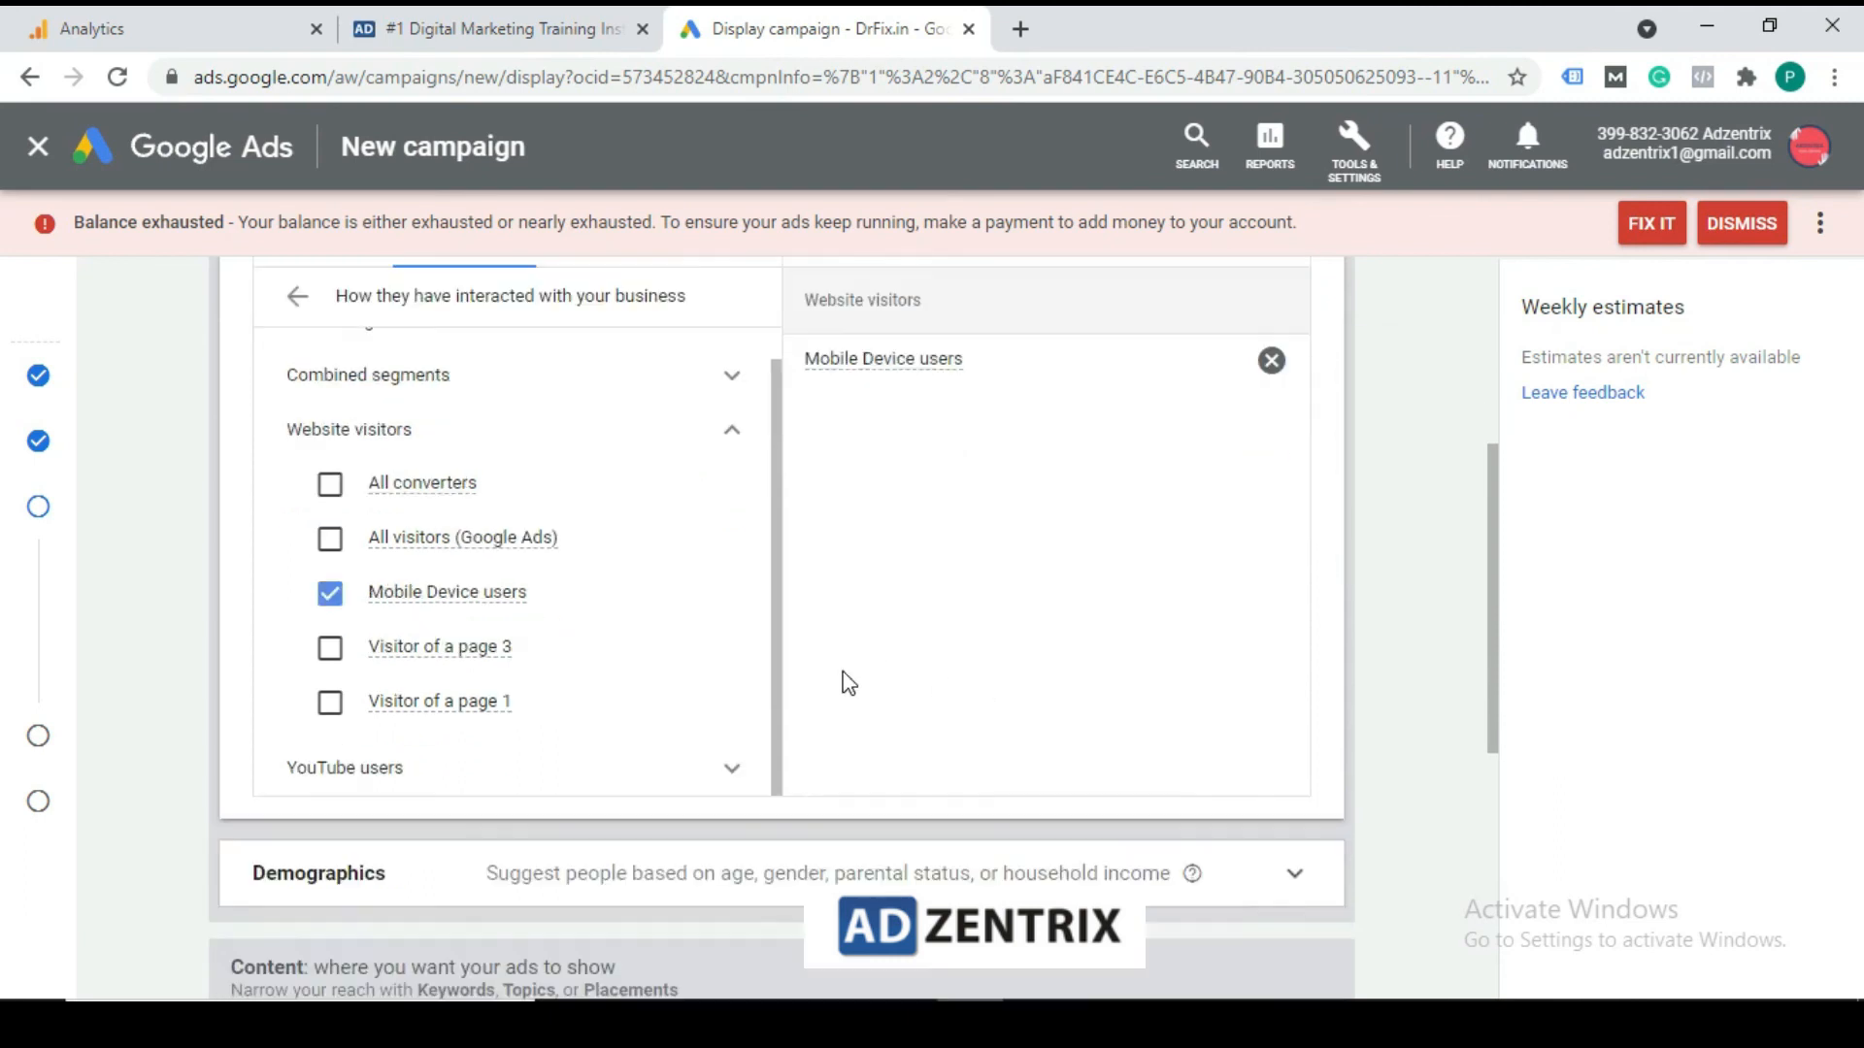
{"action": "scroll", "coordinate": [615, 761], "scroll_direction": "down", "scroll_amount": 2}
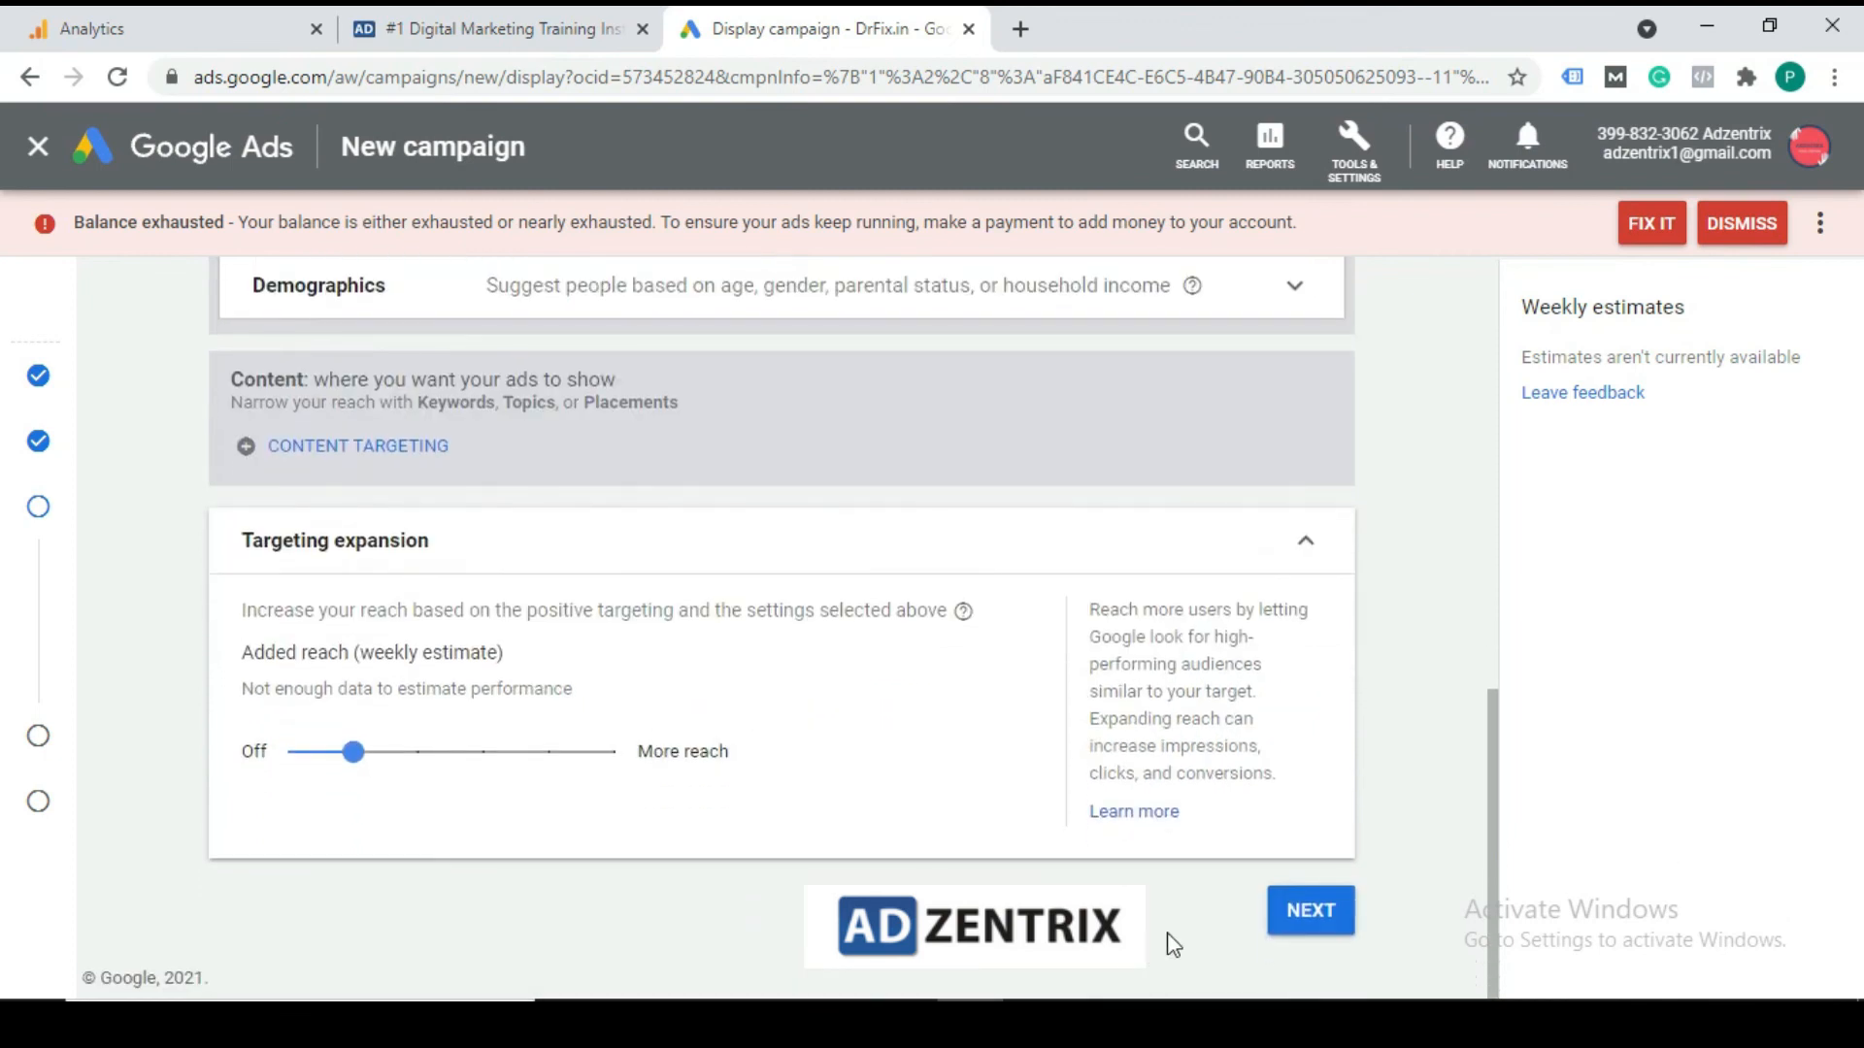
{"action": "left_click", "coordinate": [1311, 913]}
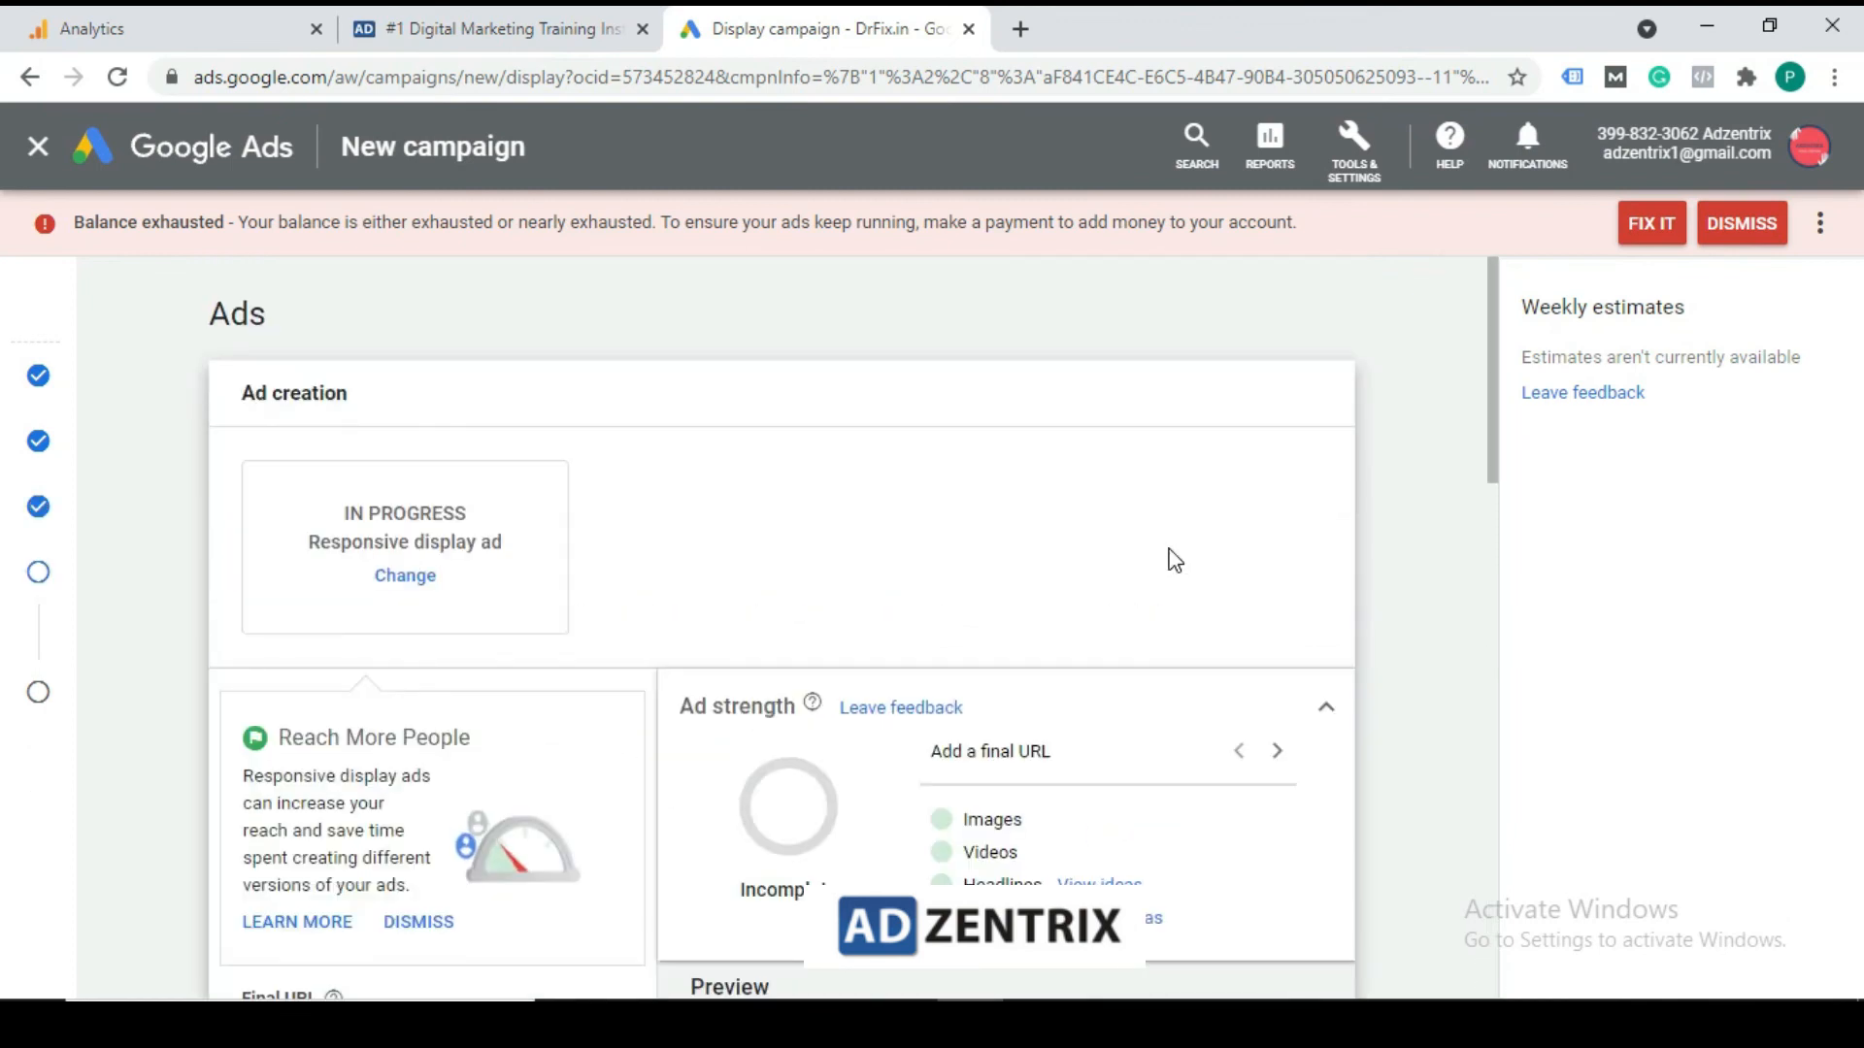